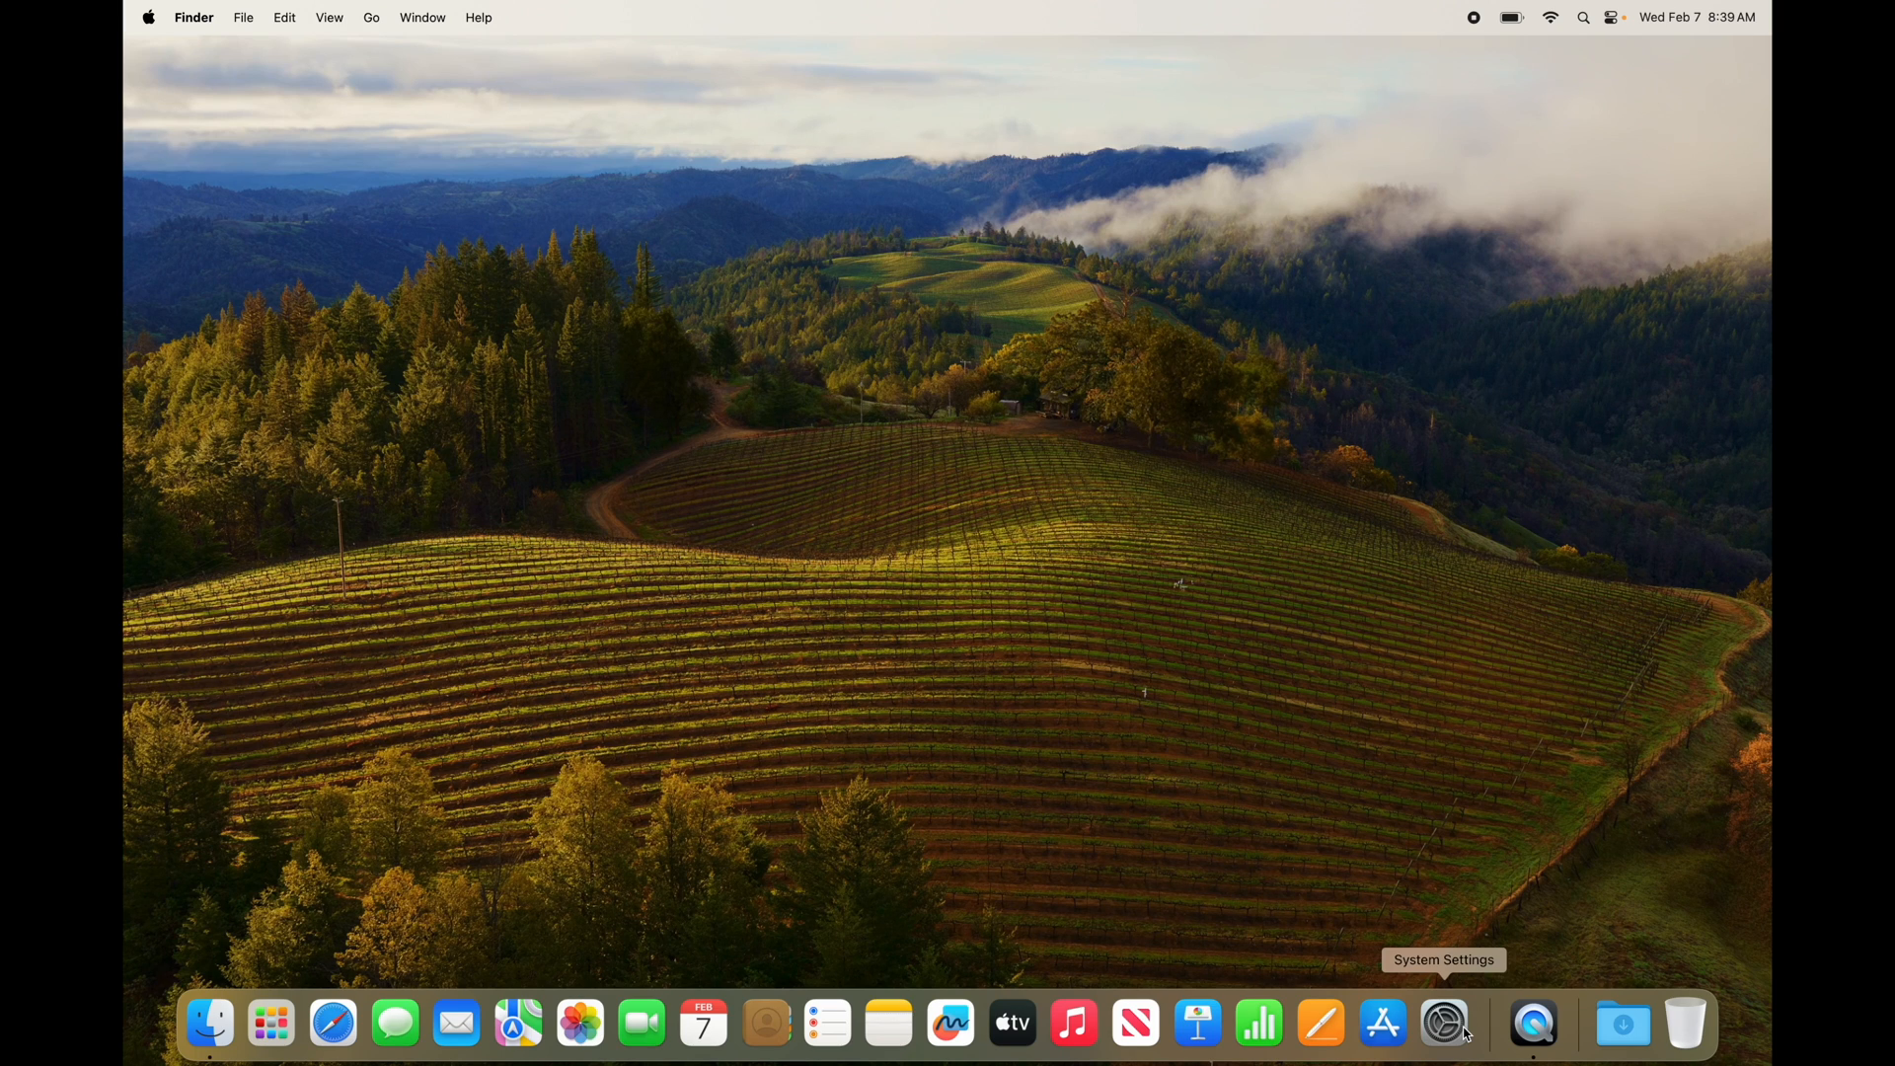
# Open System Settings and start a settings search
pyautogui.click(1468, 1034)
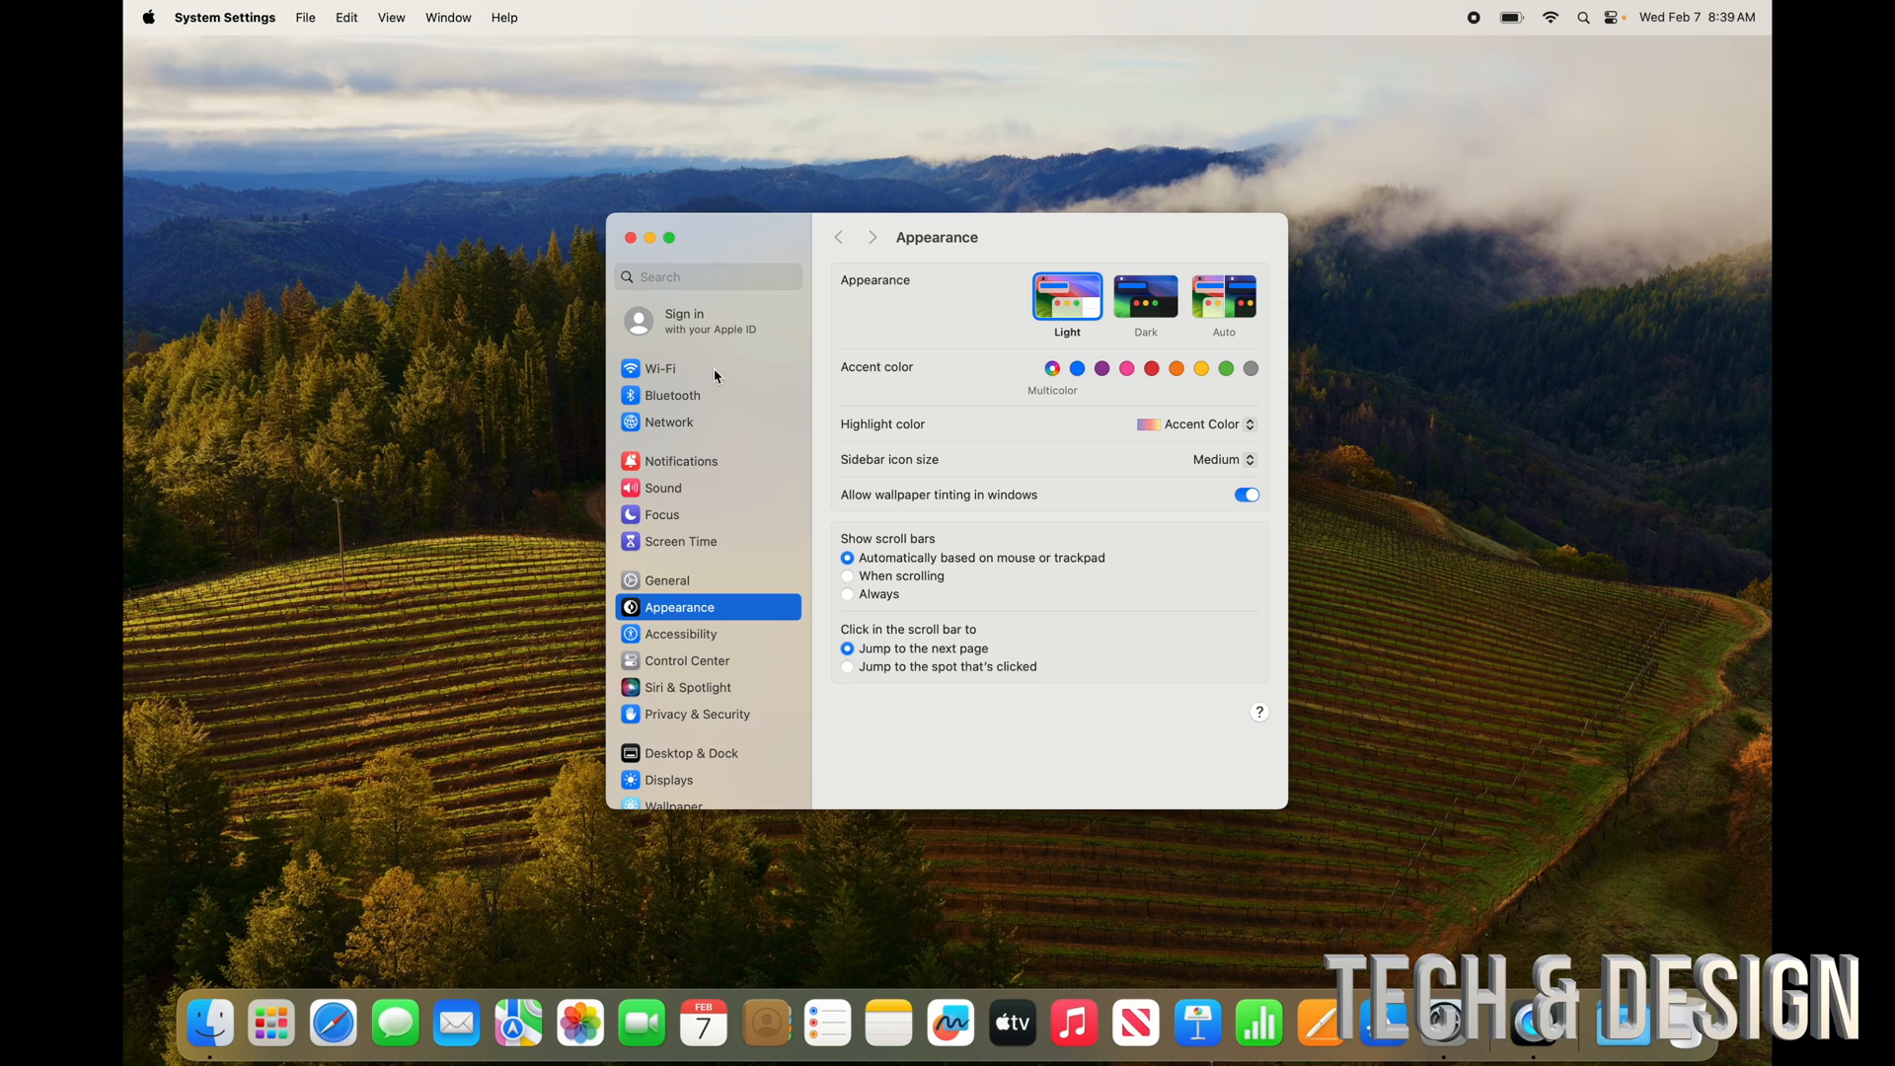
pyautogui.click(677, 278)
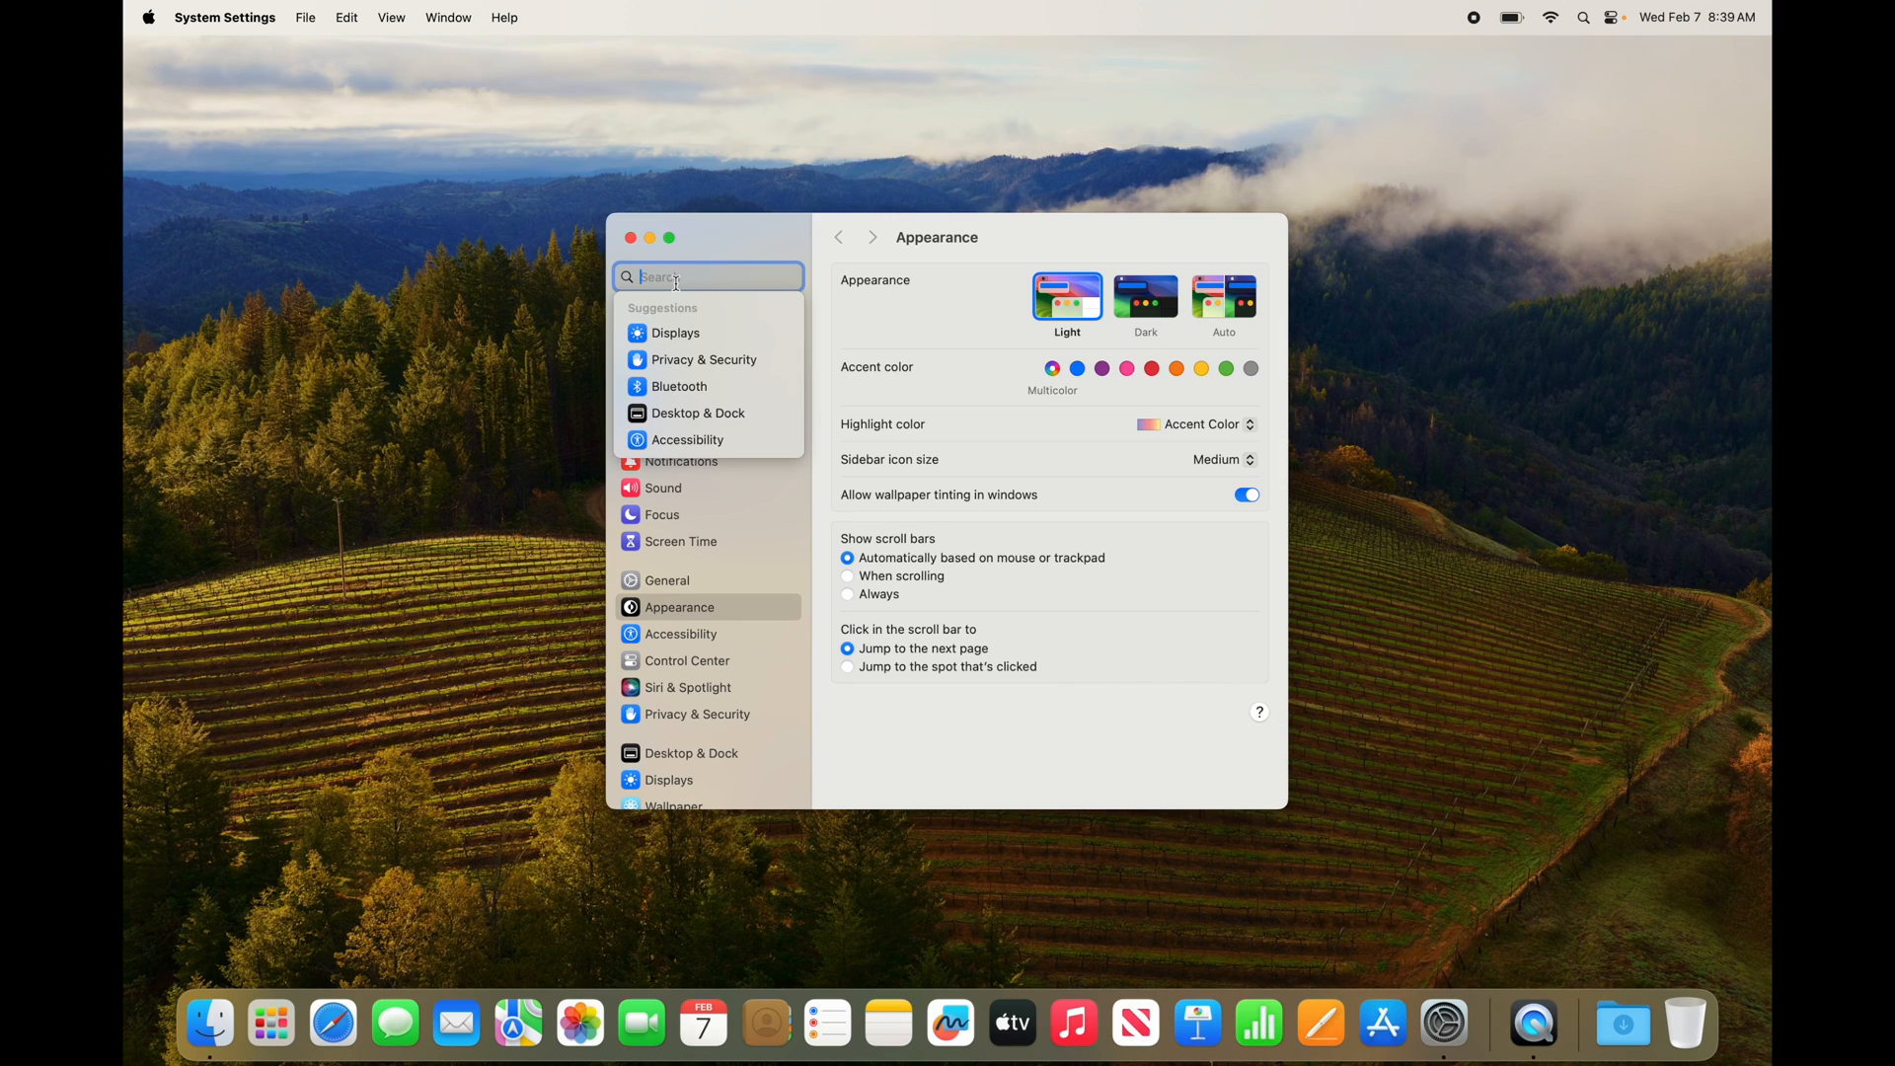
pyautogui.write('soun')
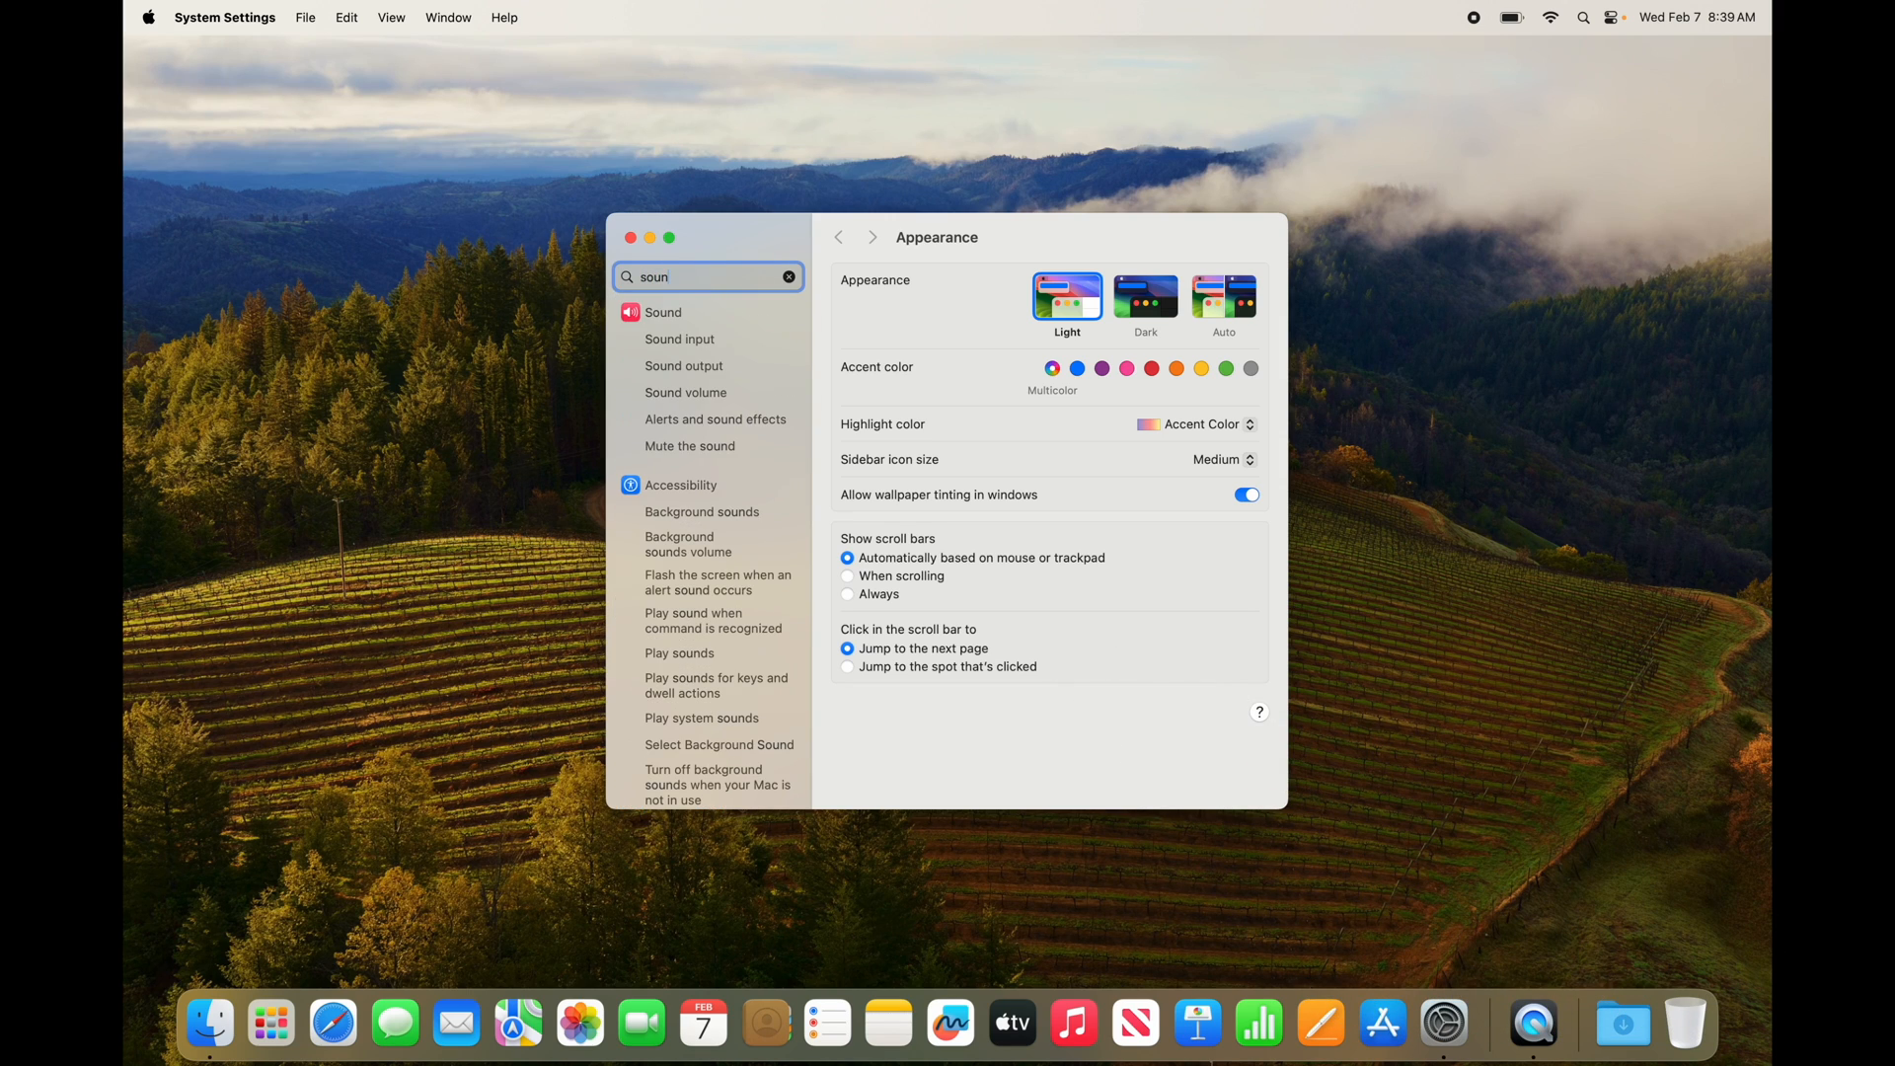
pyautogui.press('BackSpace')
pyautogui.press('BackSpace')
pyautogui.press('BackSpace')
pyautogui.press('BackSpace')
# Search the settings for "track" and open the Trackpad settings
pyautogui.write('tra')
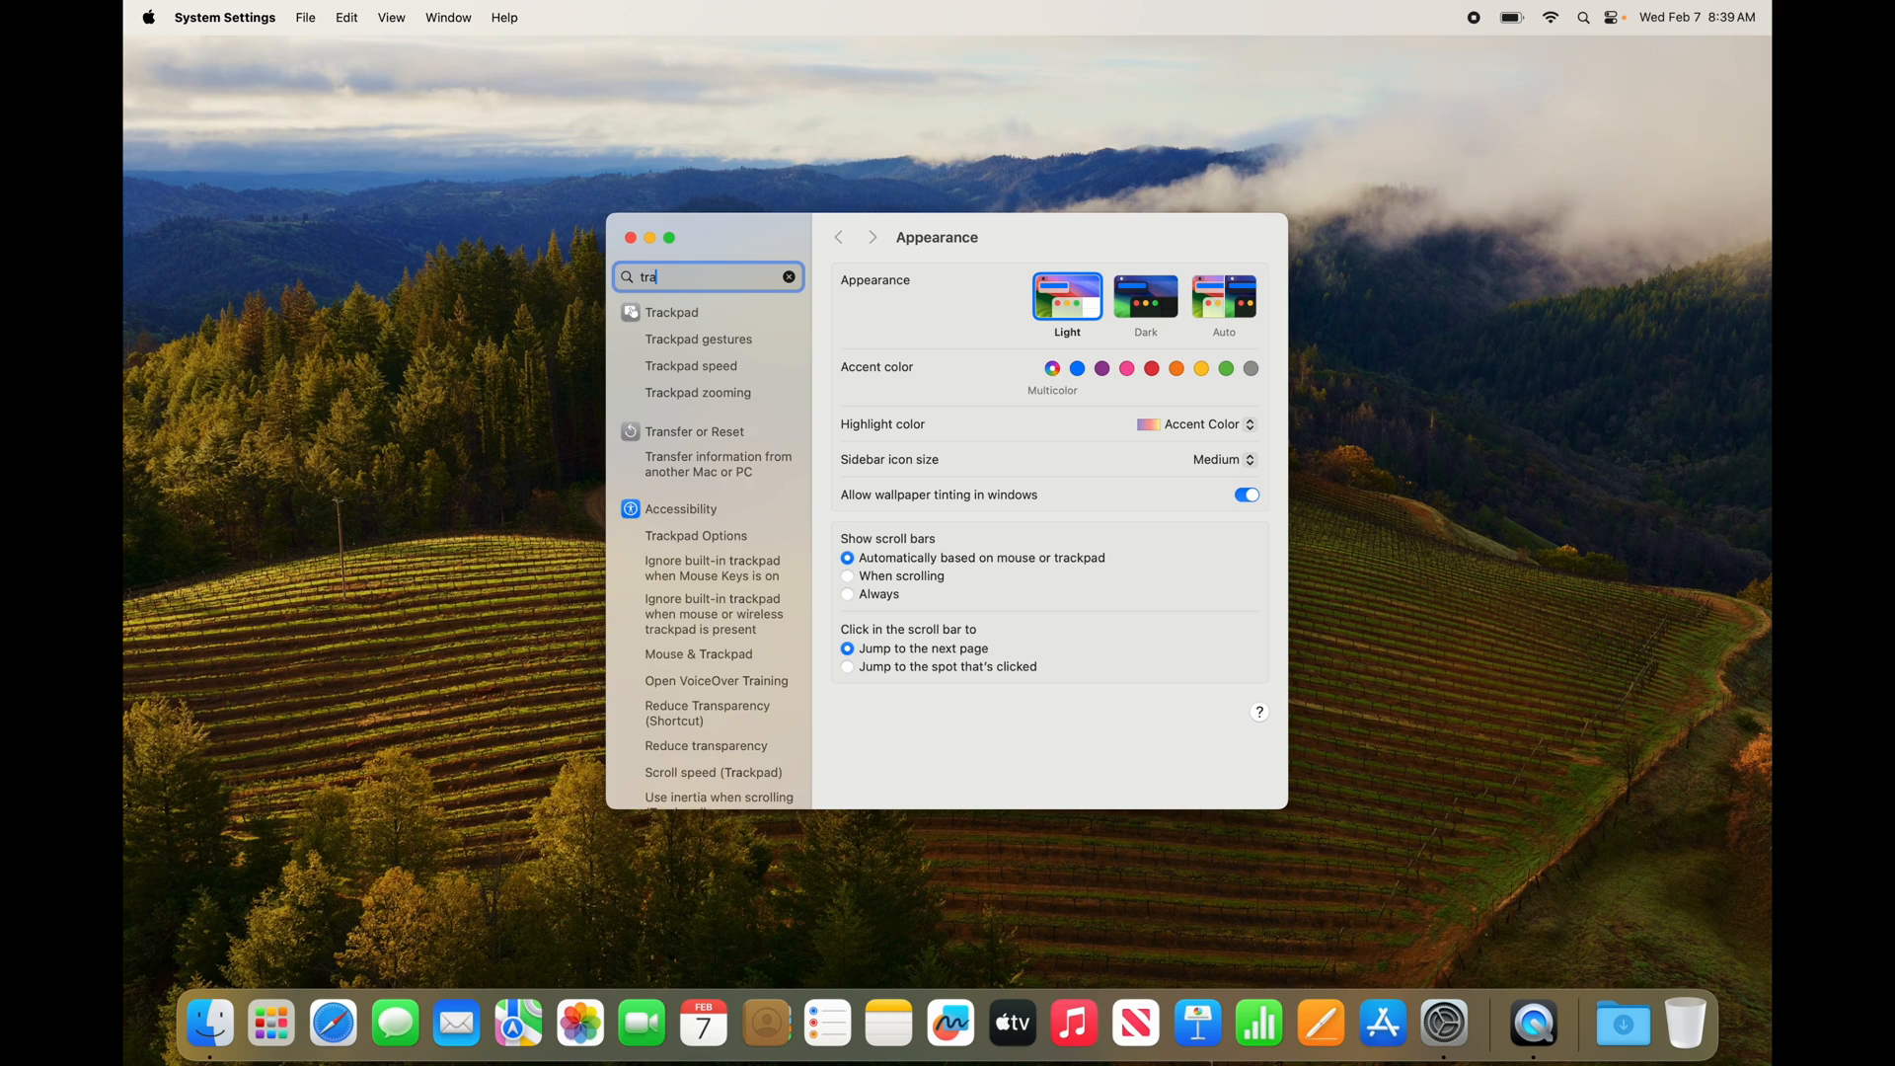
pyautogui.write('ck')
pyautogui.click(656, 314)
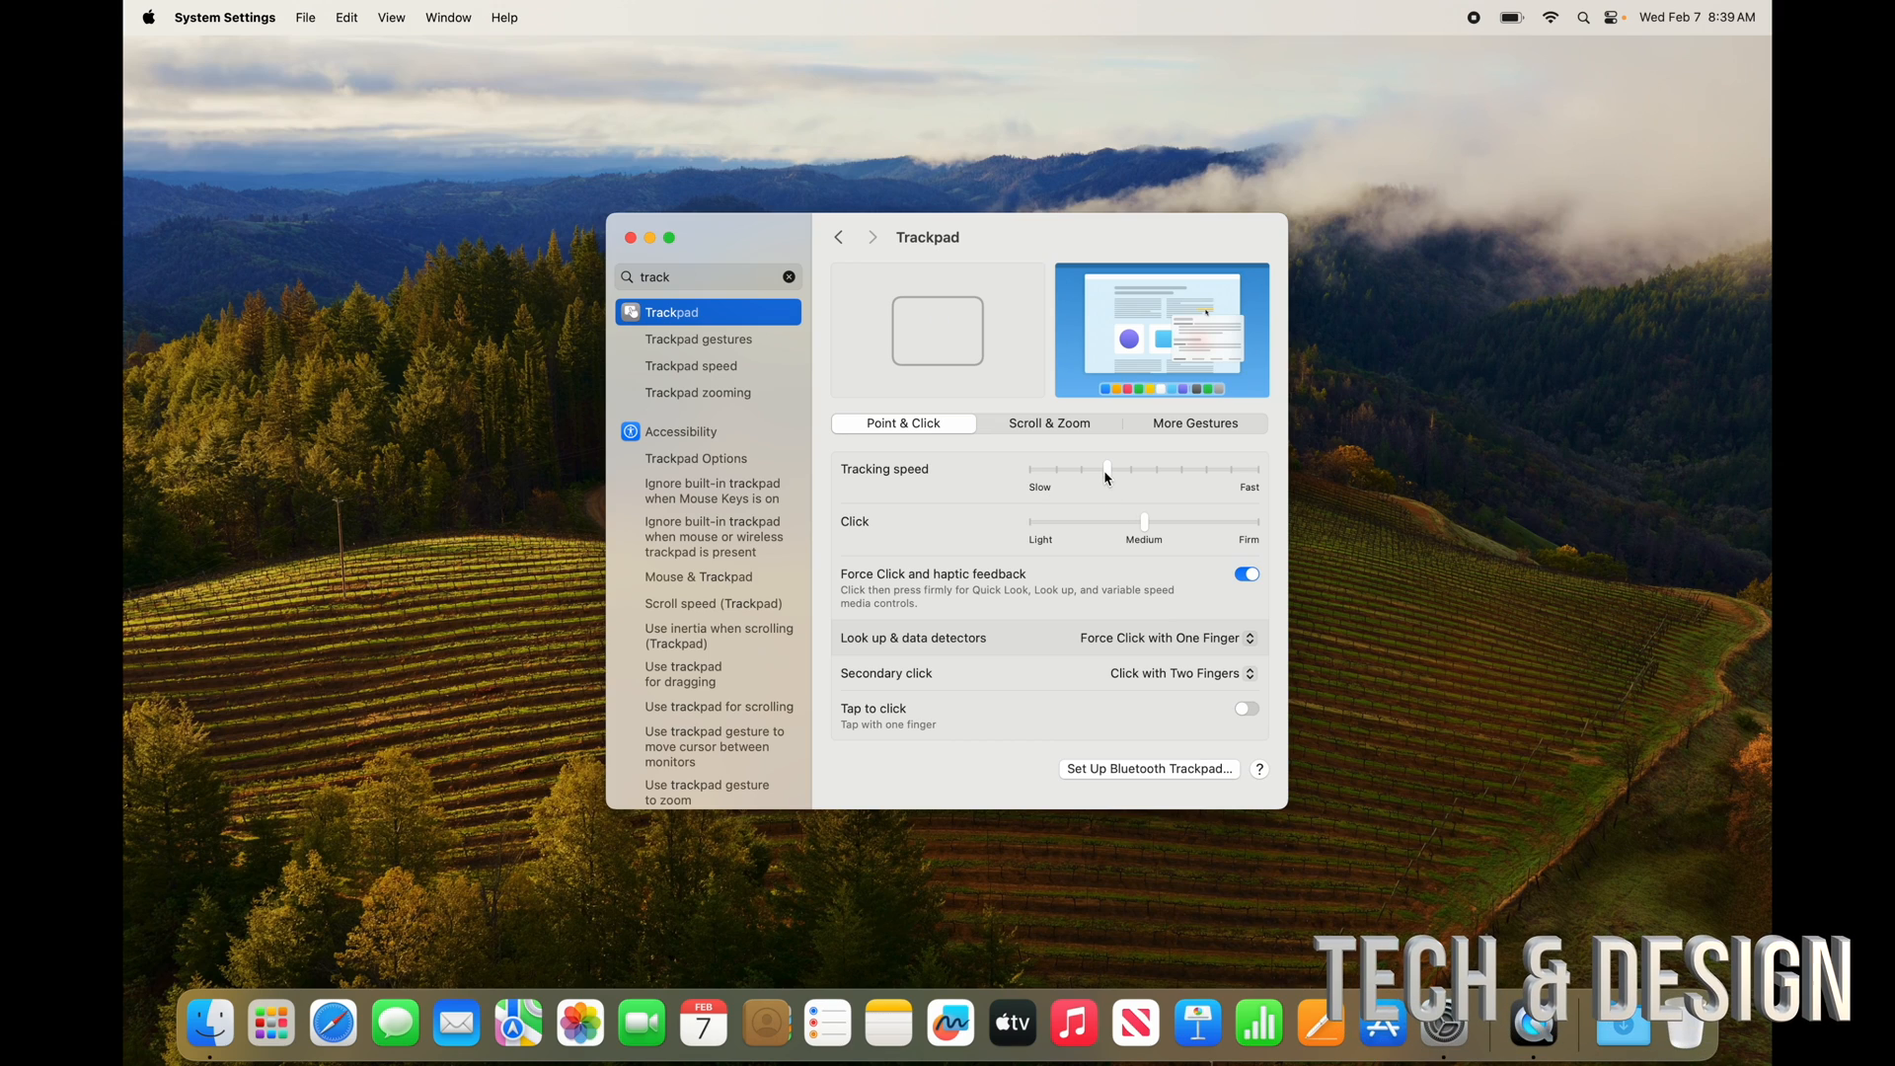
# Set the trackpad's tracking speed to Fast and turn on Tap to click
pyautogui.moveTo(1107, 478); pyautogui.dragTo(1272, 487)
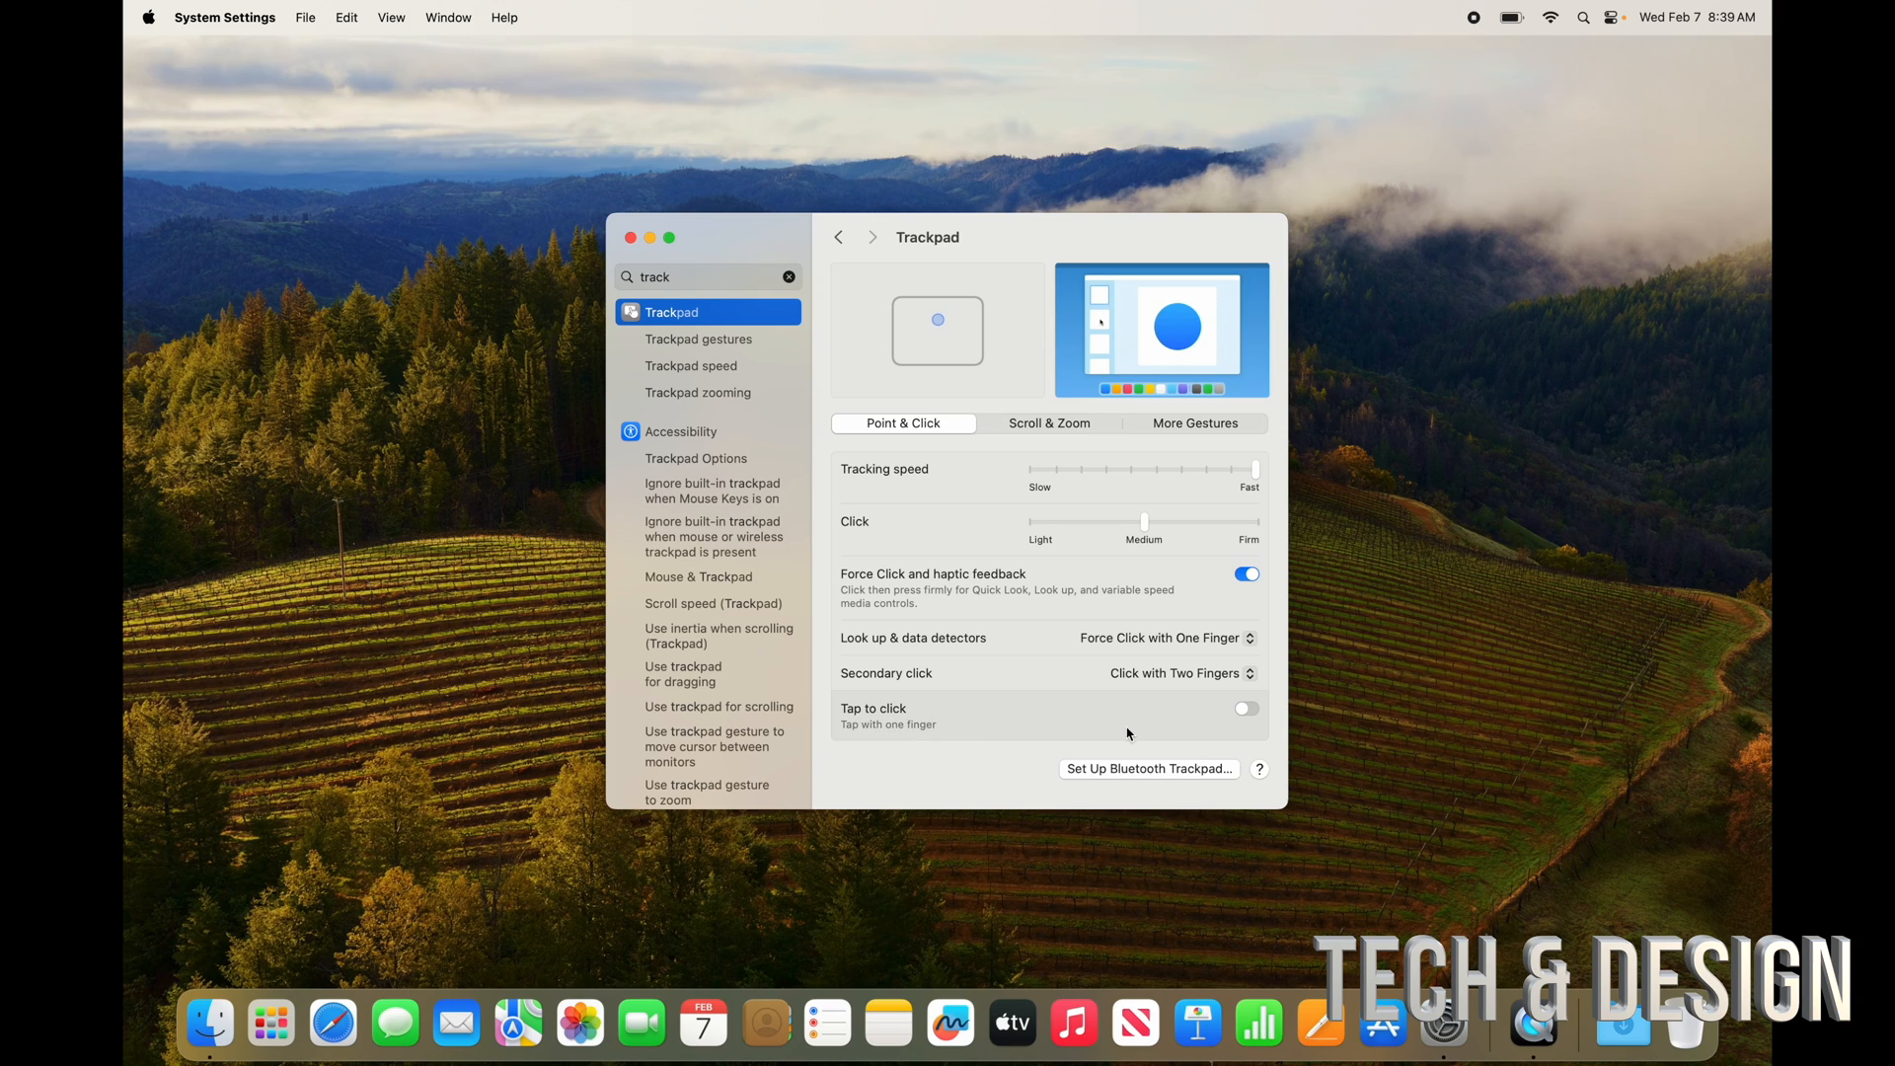
pyautogui.click(1247, 711)
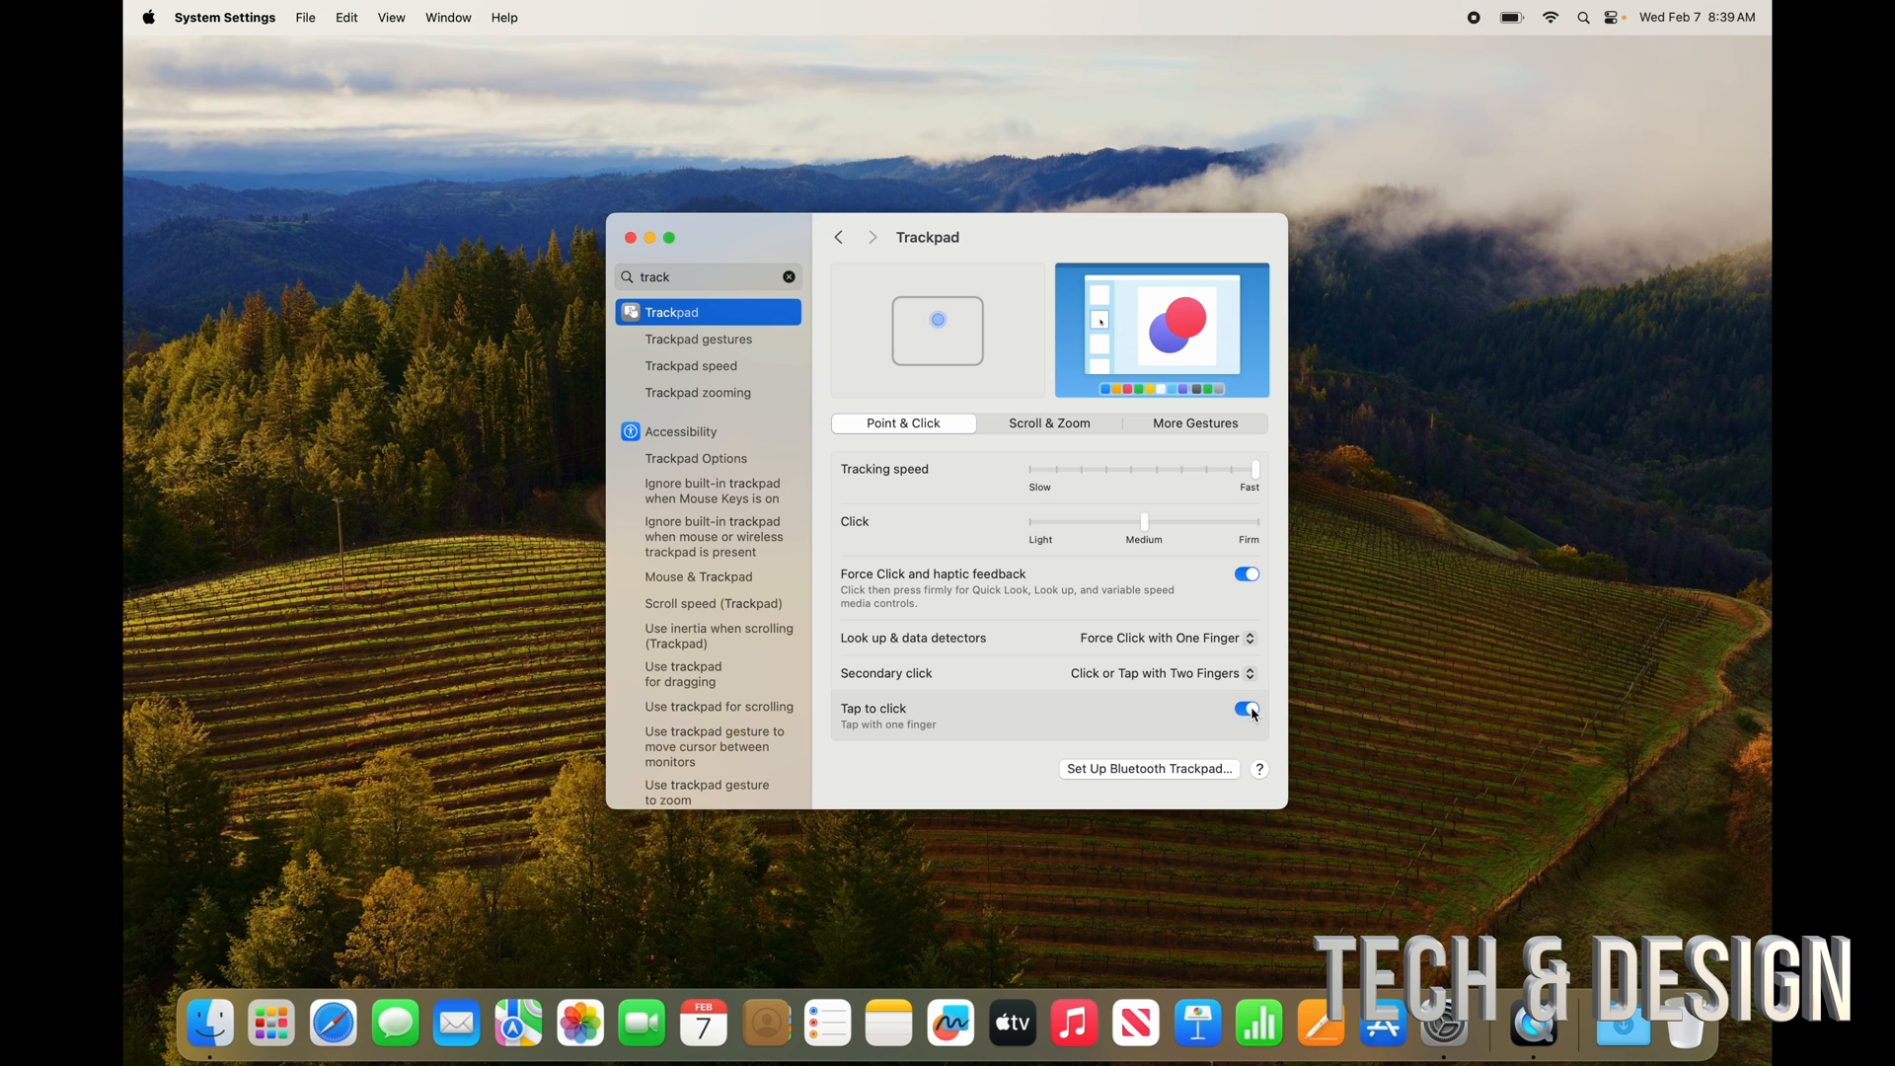
# Test the trackpad by moving the settings window and opening the desktop's context menu
pyautogui.moveTo(761, 241)
pyautogui.mouseDown()
pyautogui.moveTo(690, 212)
pyautogui.moveTo(789, 253)
pyautogui.mouseUp()
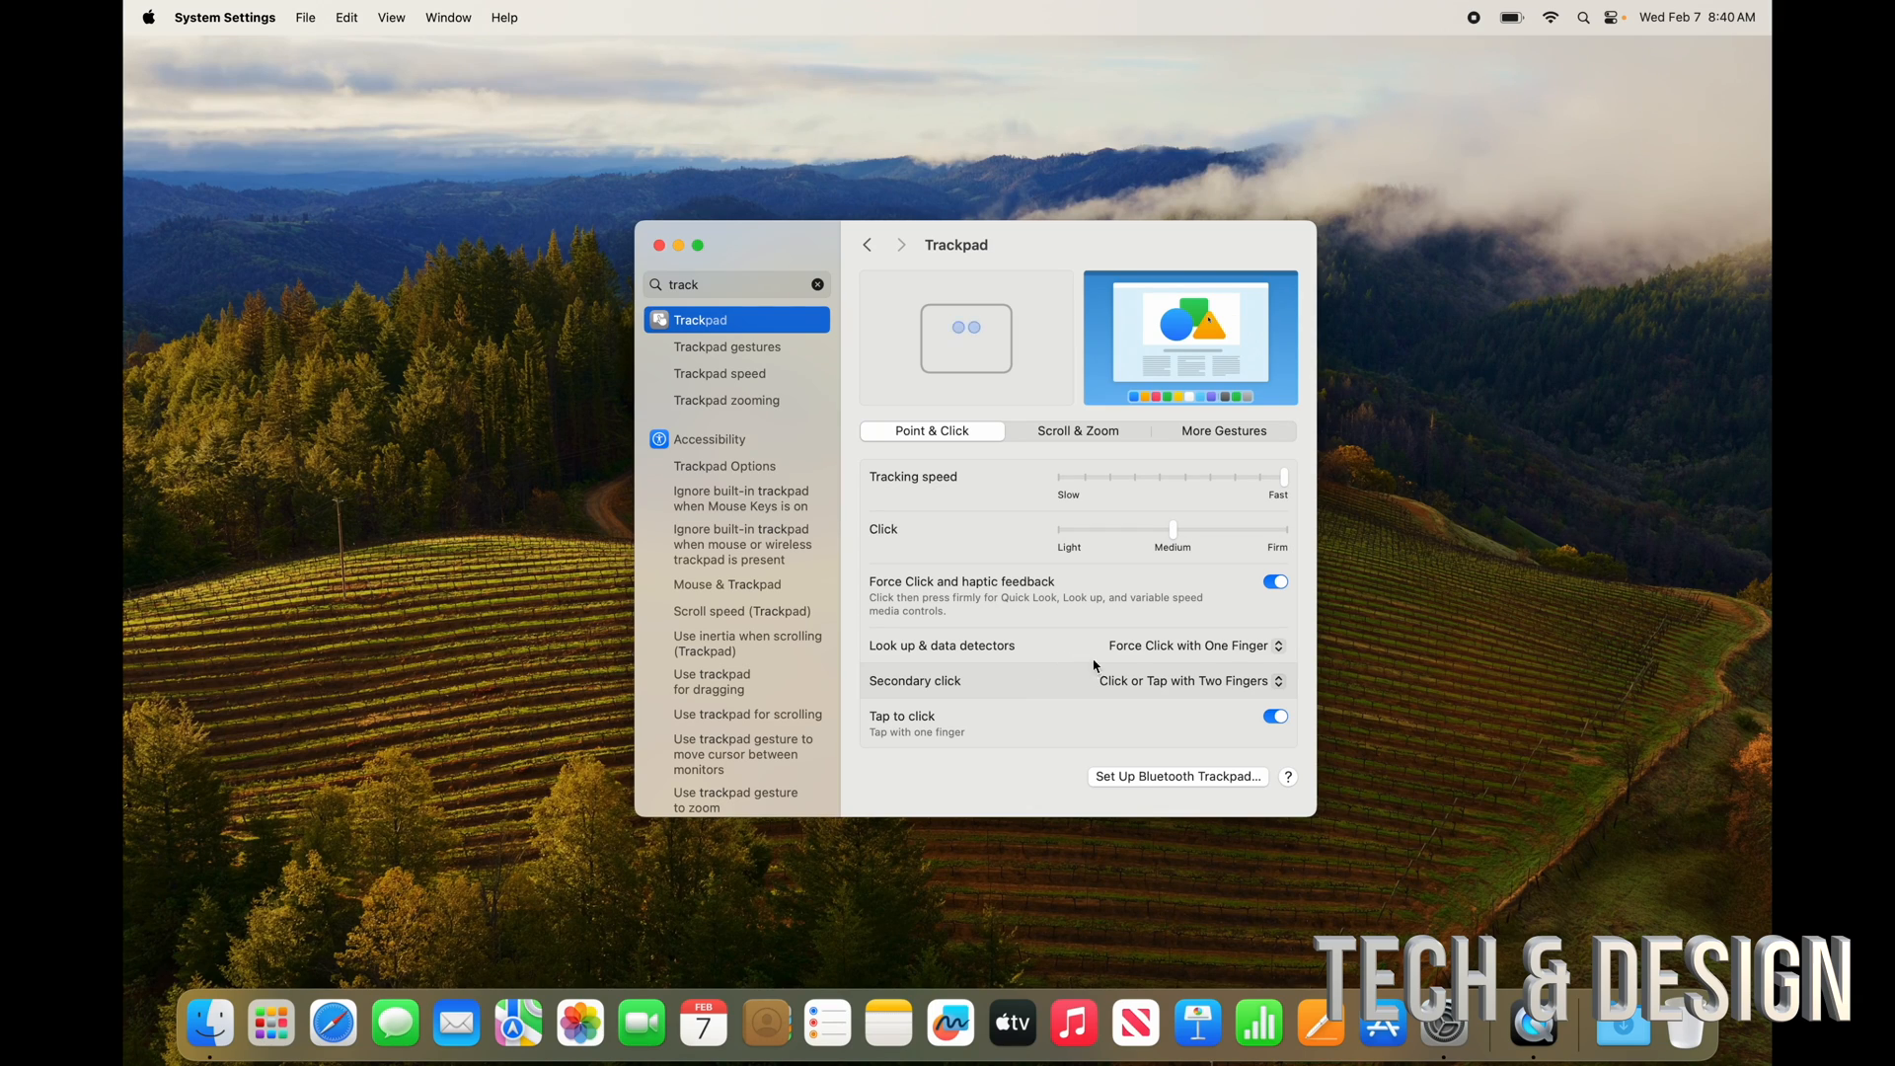
pyautogui.rightClick(1489, 390)
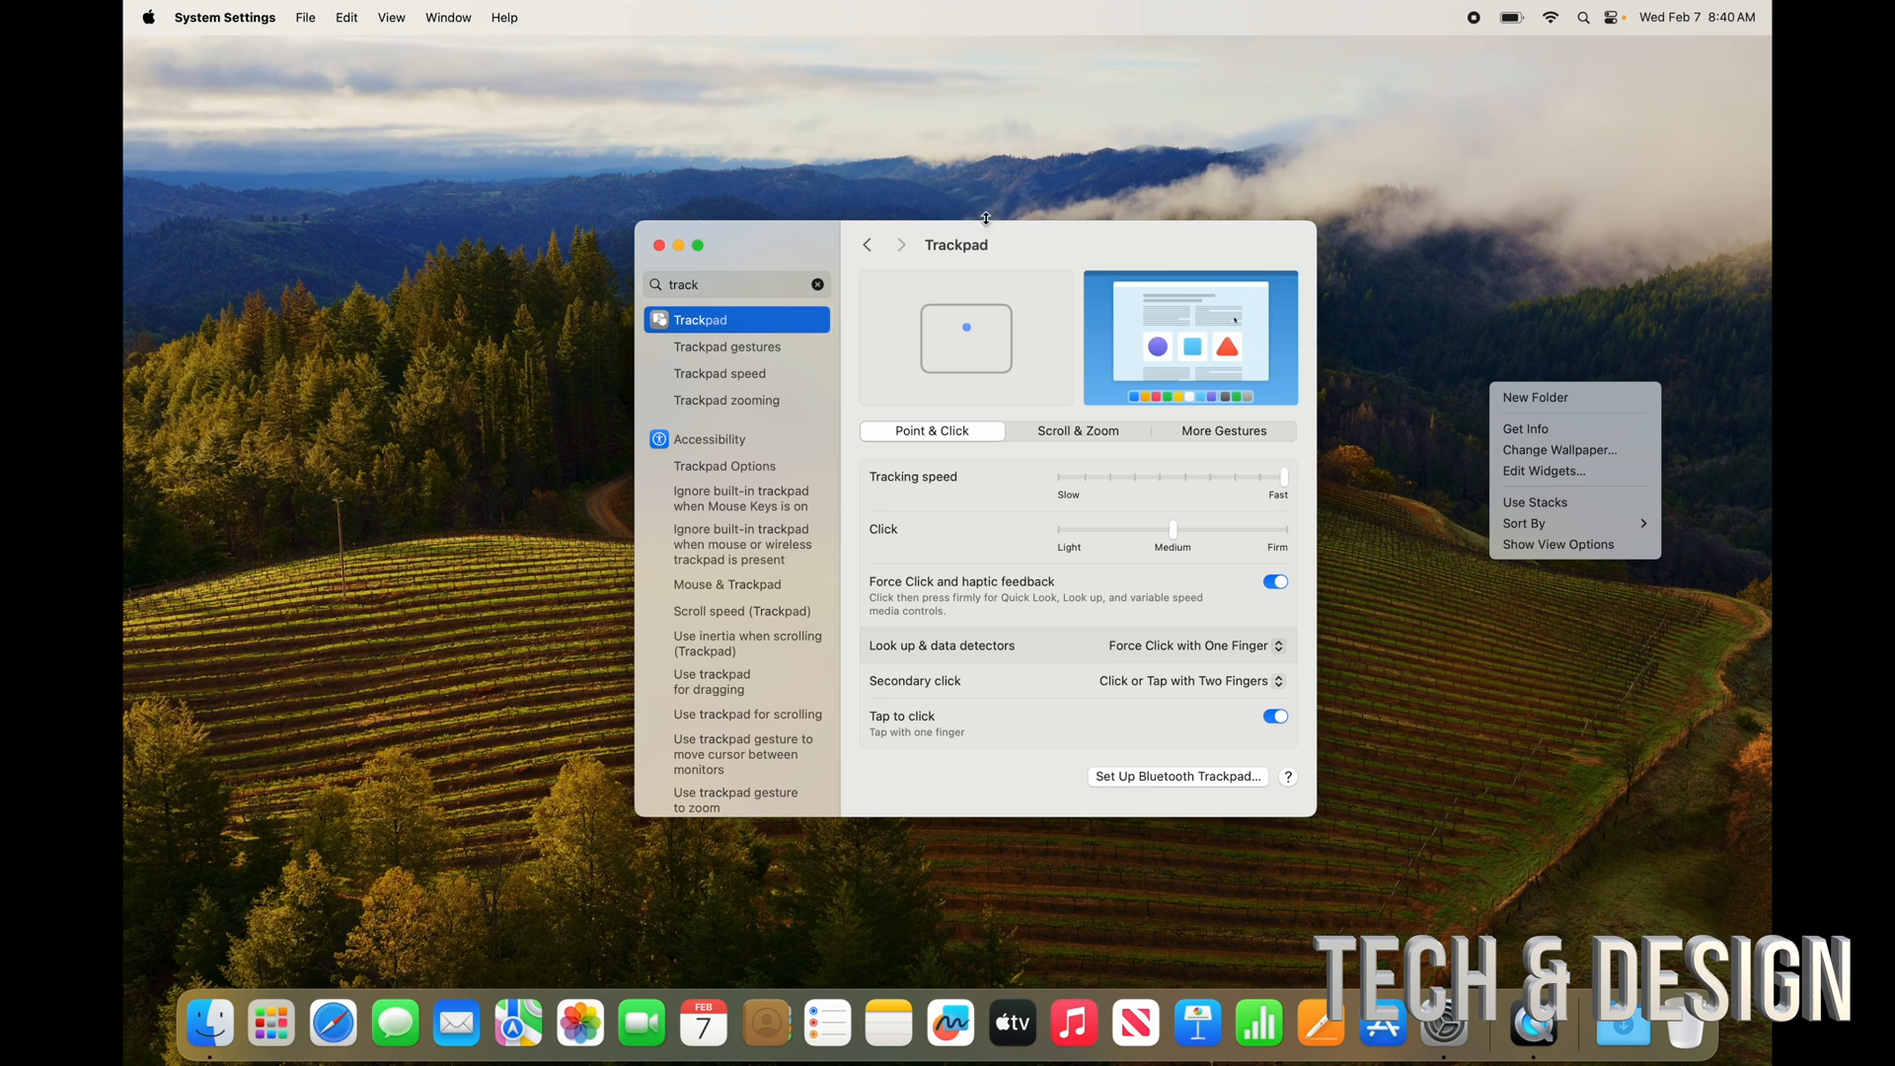
pyautogui.moveTo(1019, 241); pyautogui.dragTo(870, 202)
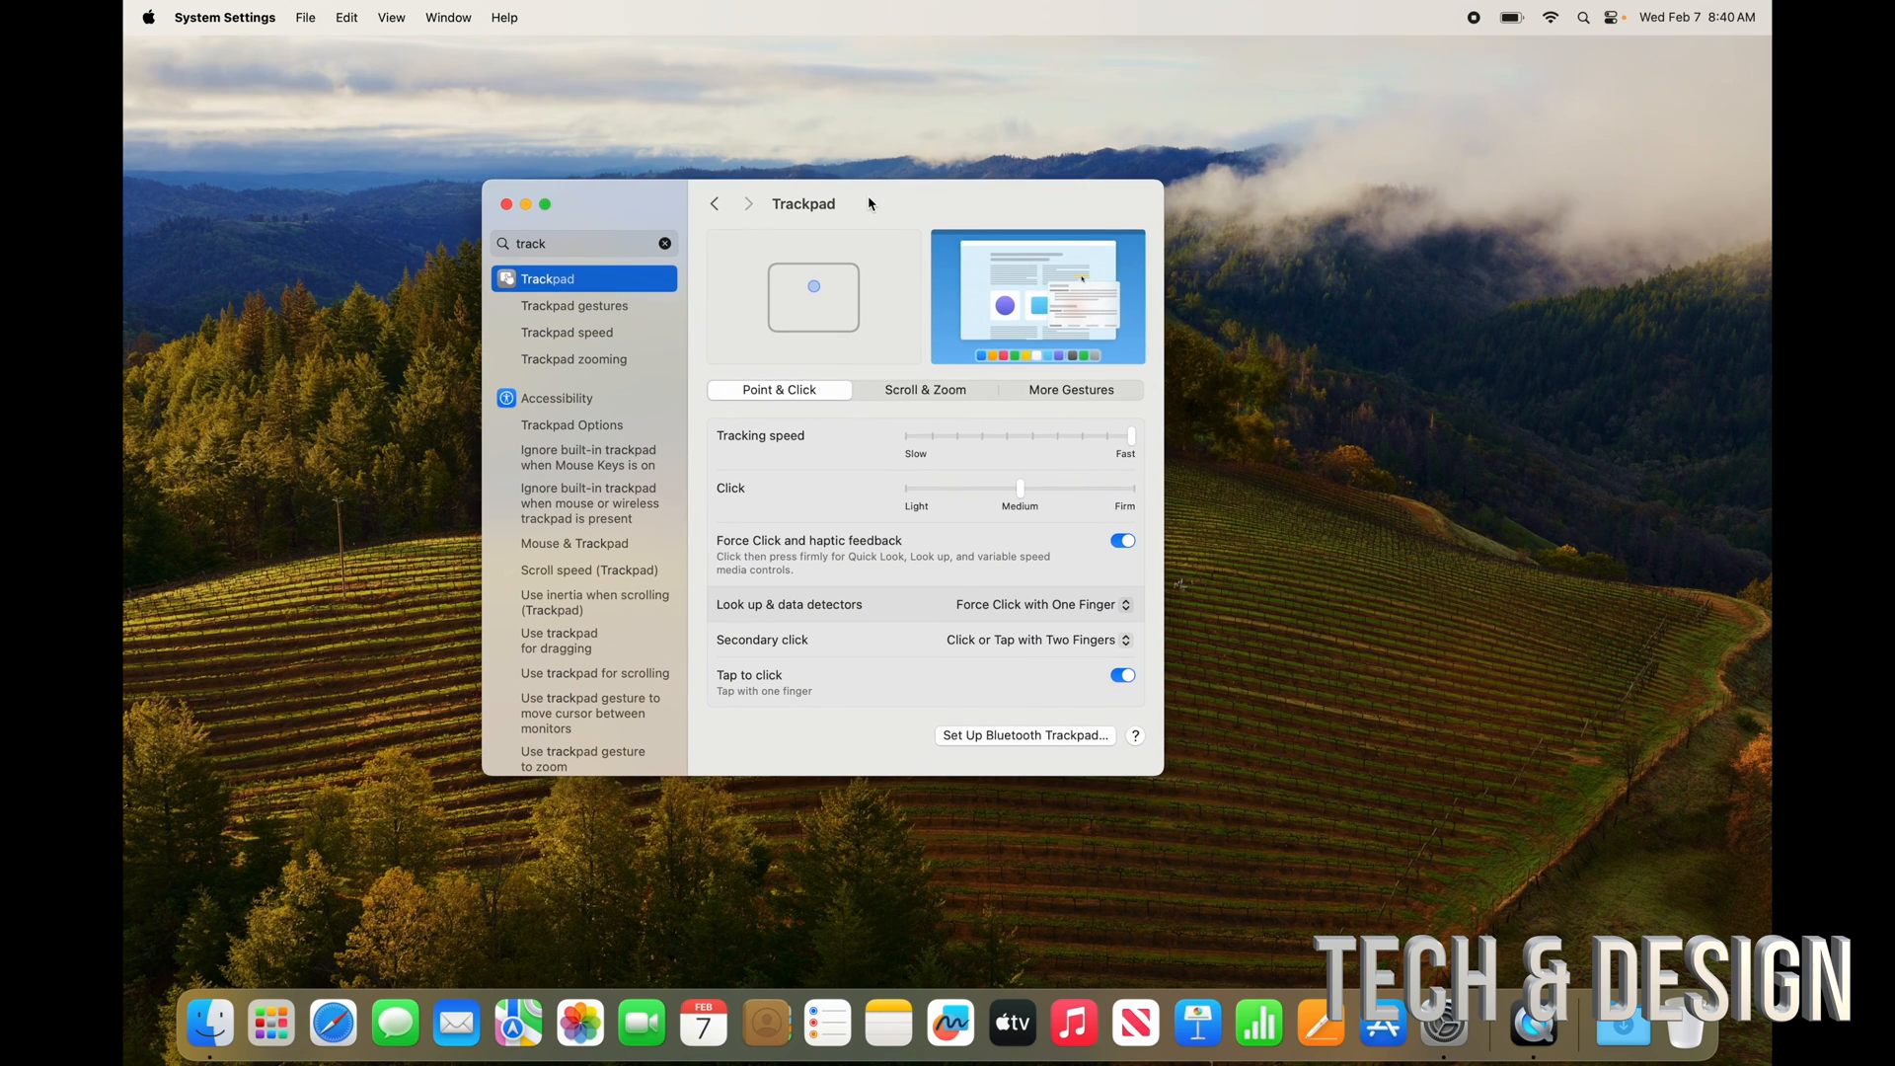
# Review the trackpad's Scroll & Zoom options and its More Gestures options
pyautogui.click(917, 391)
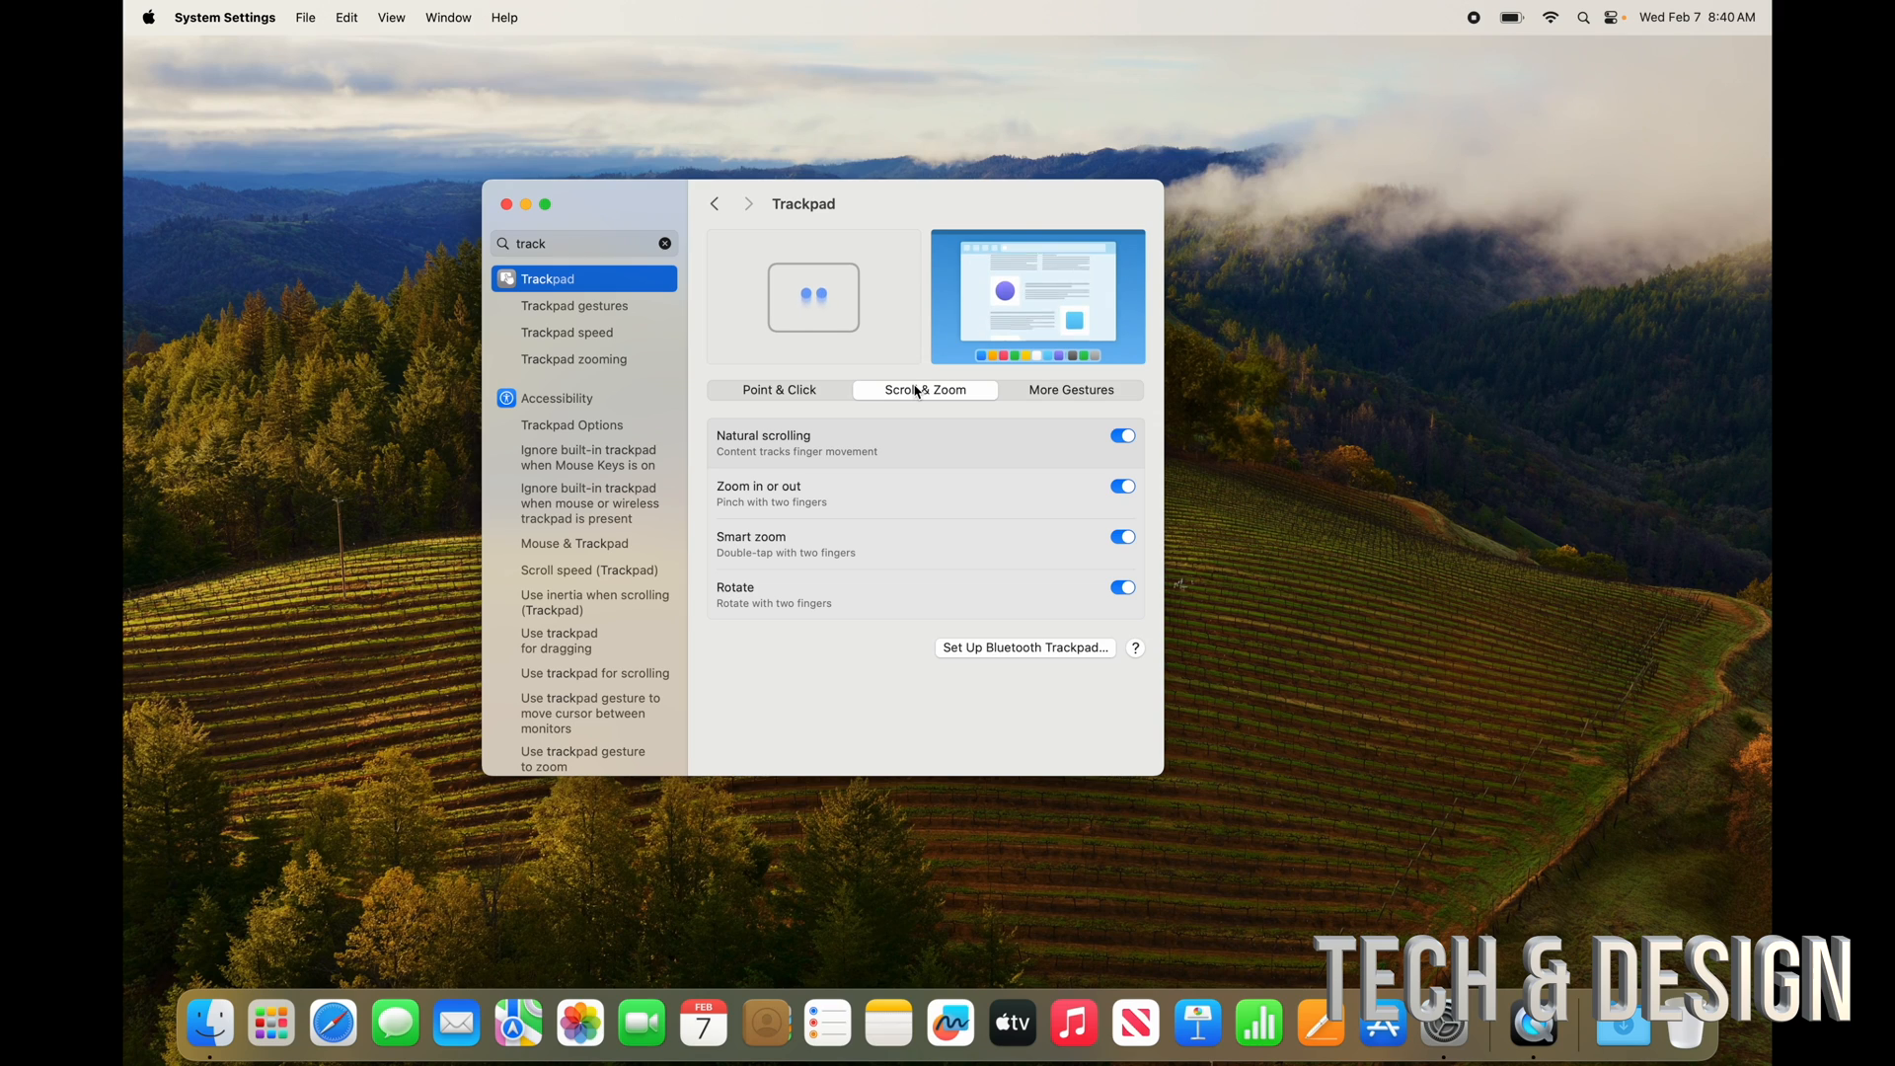
pyautogui.moveTo(939, 490)
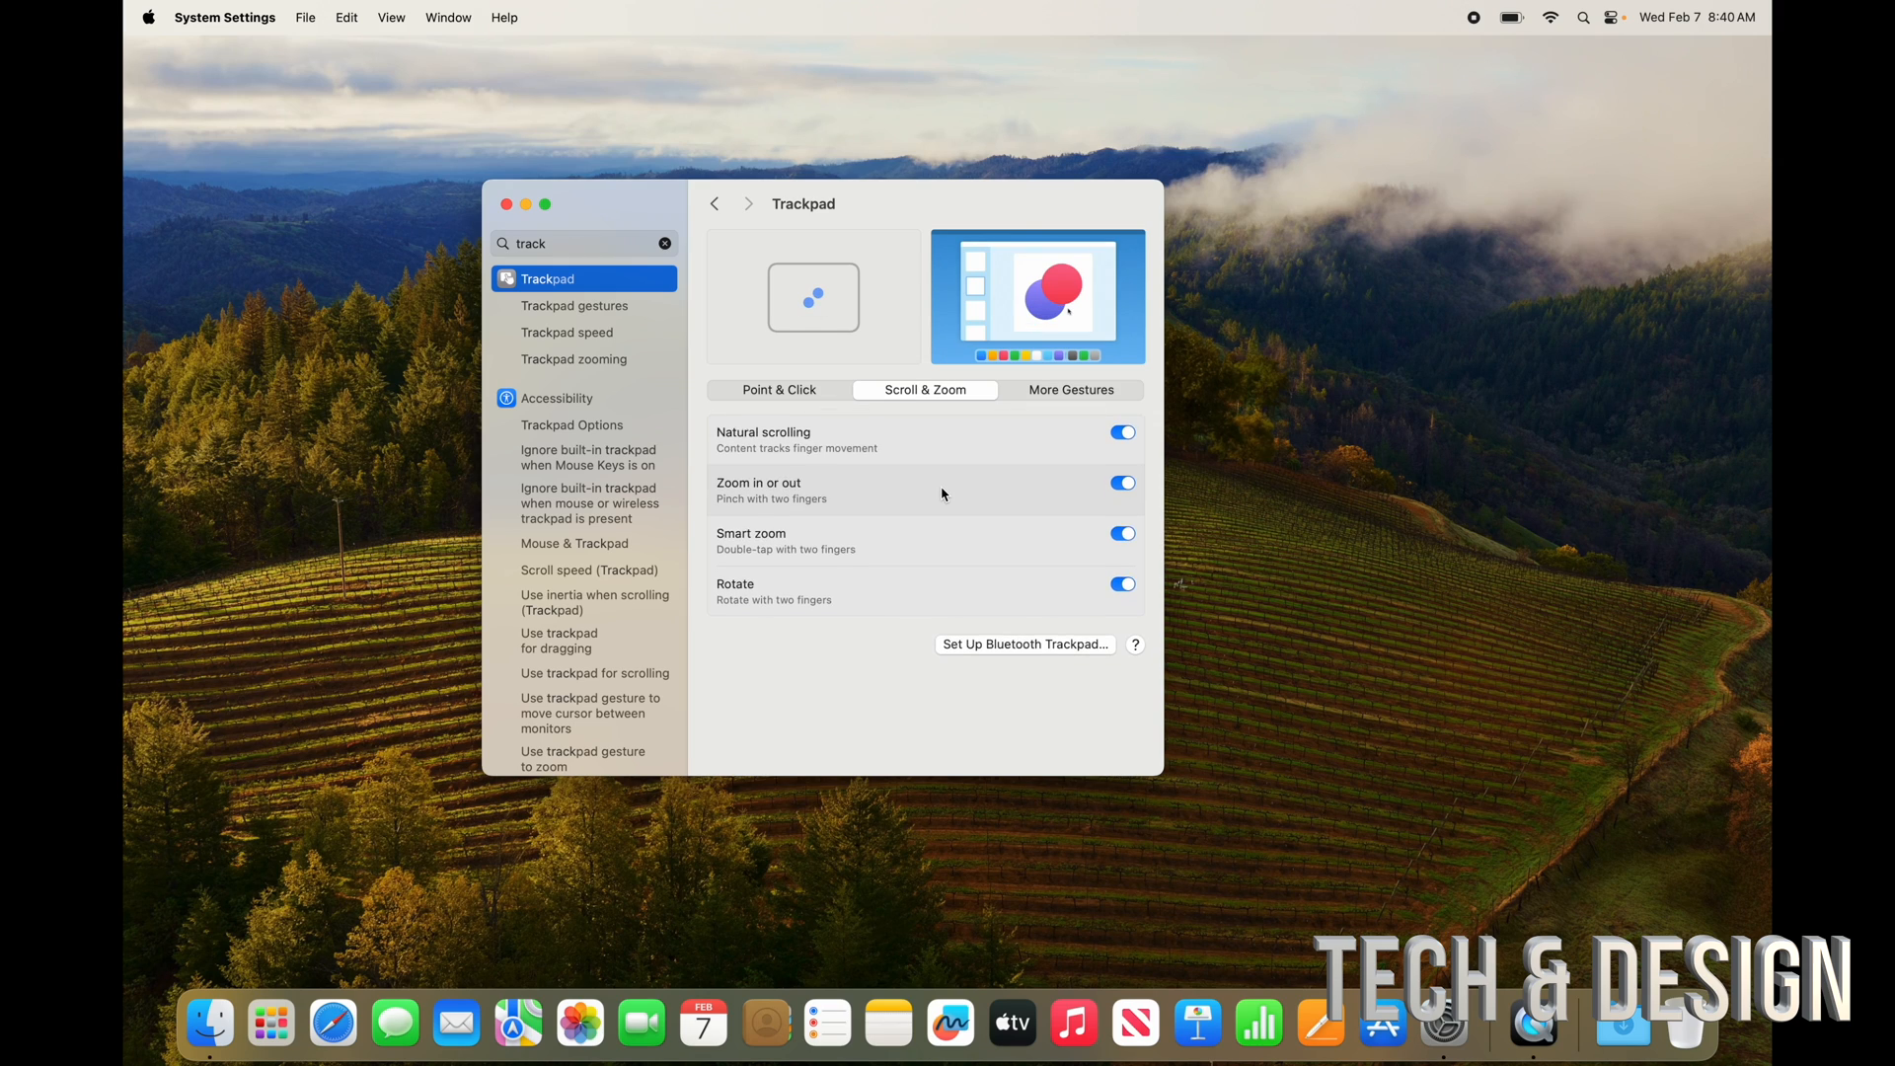
pyautogui.click(1043, 395)
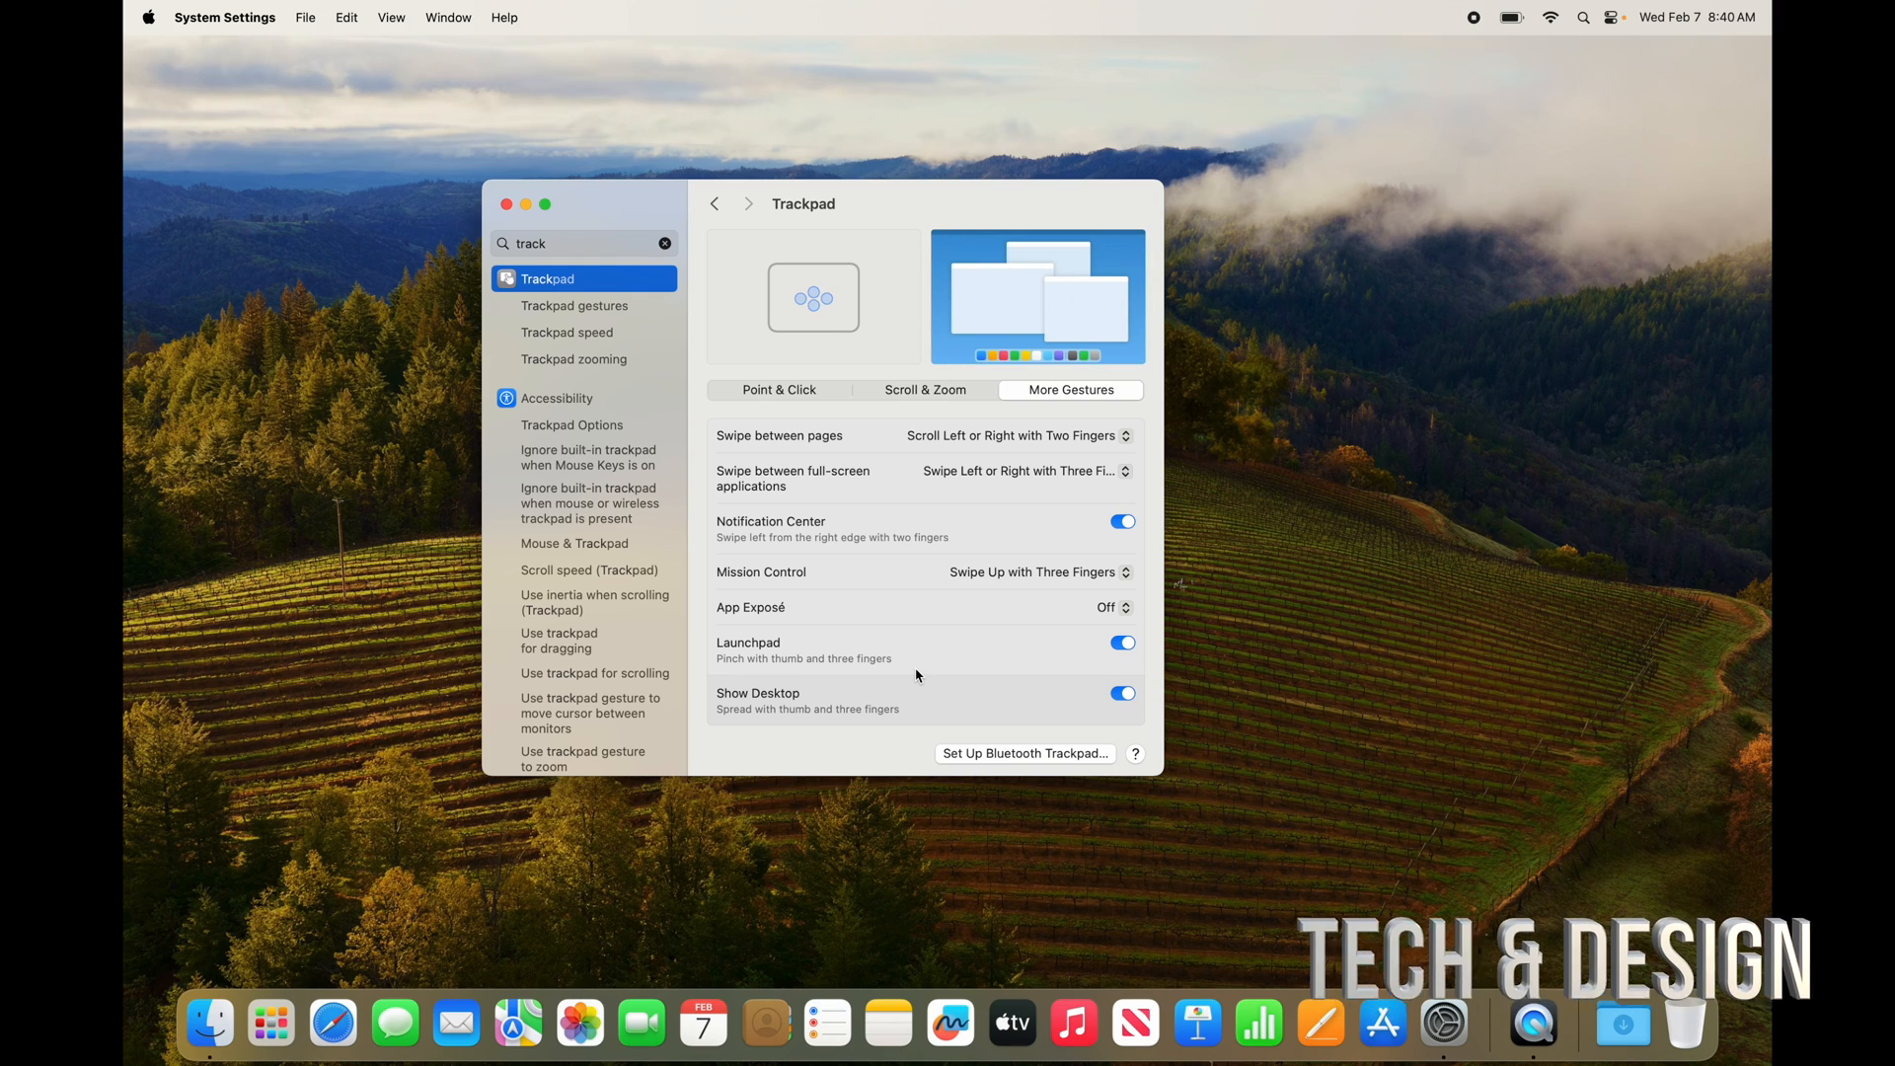
# Search the settings for "zoom" and open the Accessibility Zoom settings
pyautogui.click(664, 243)
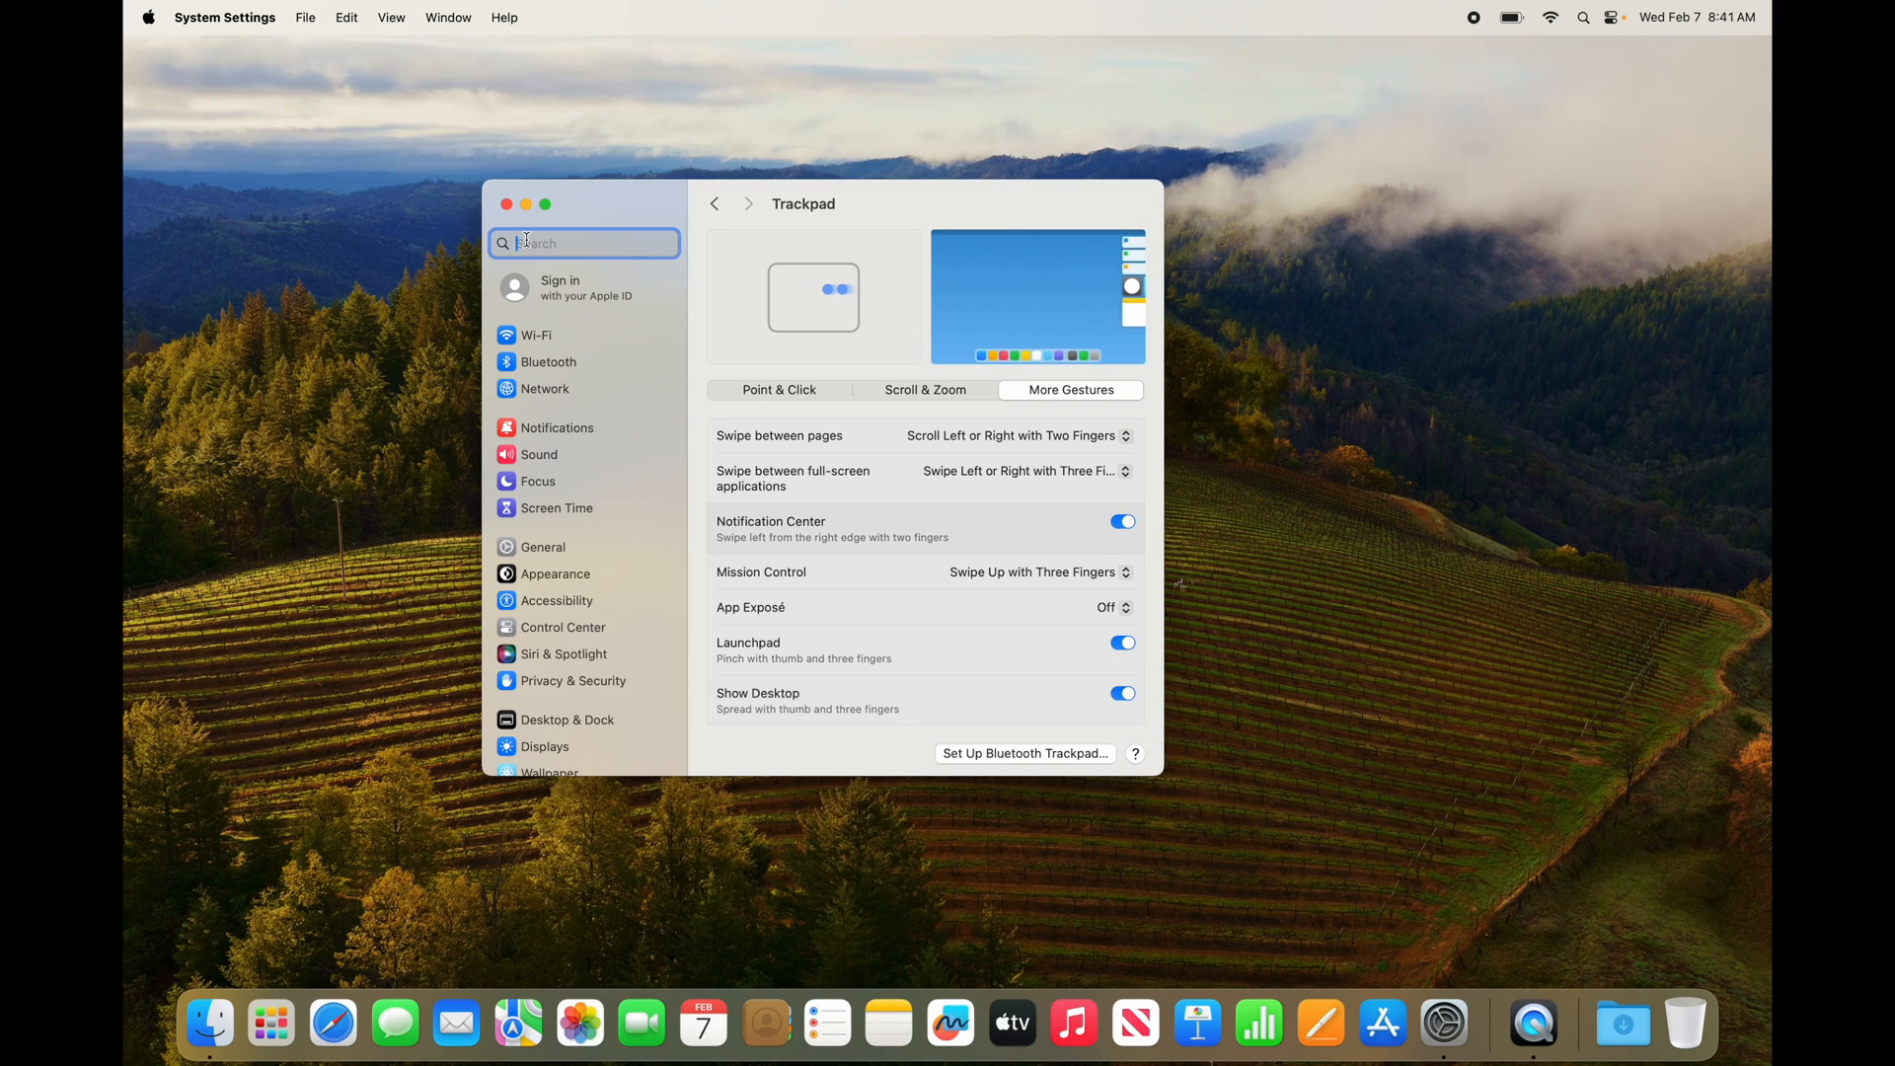
pyautogui.write('zoom')
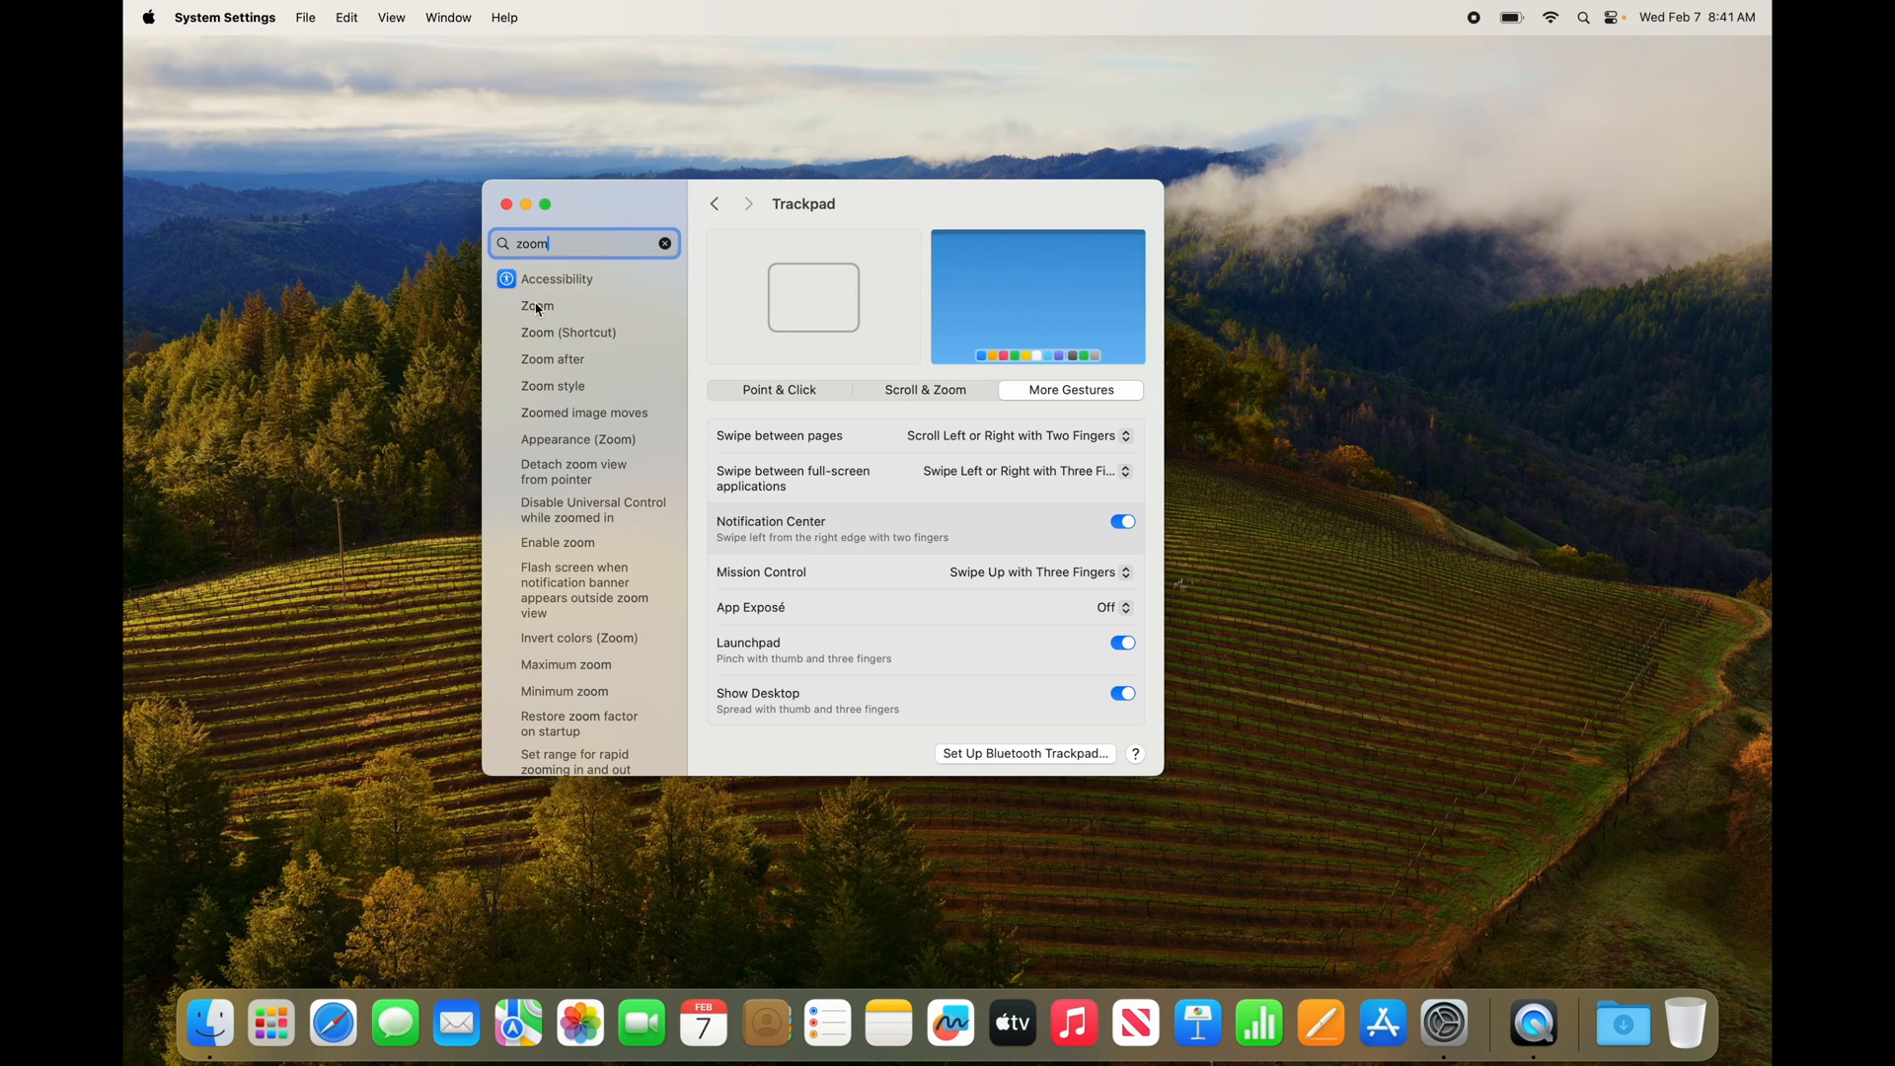
pyautogui.click(553, 310)
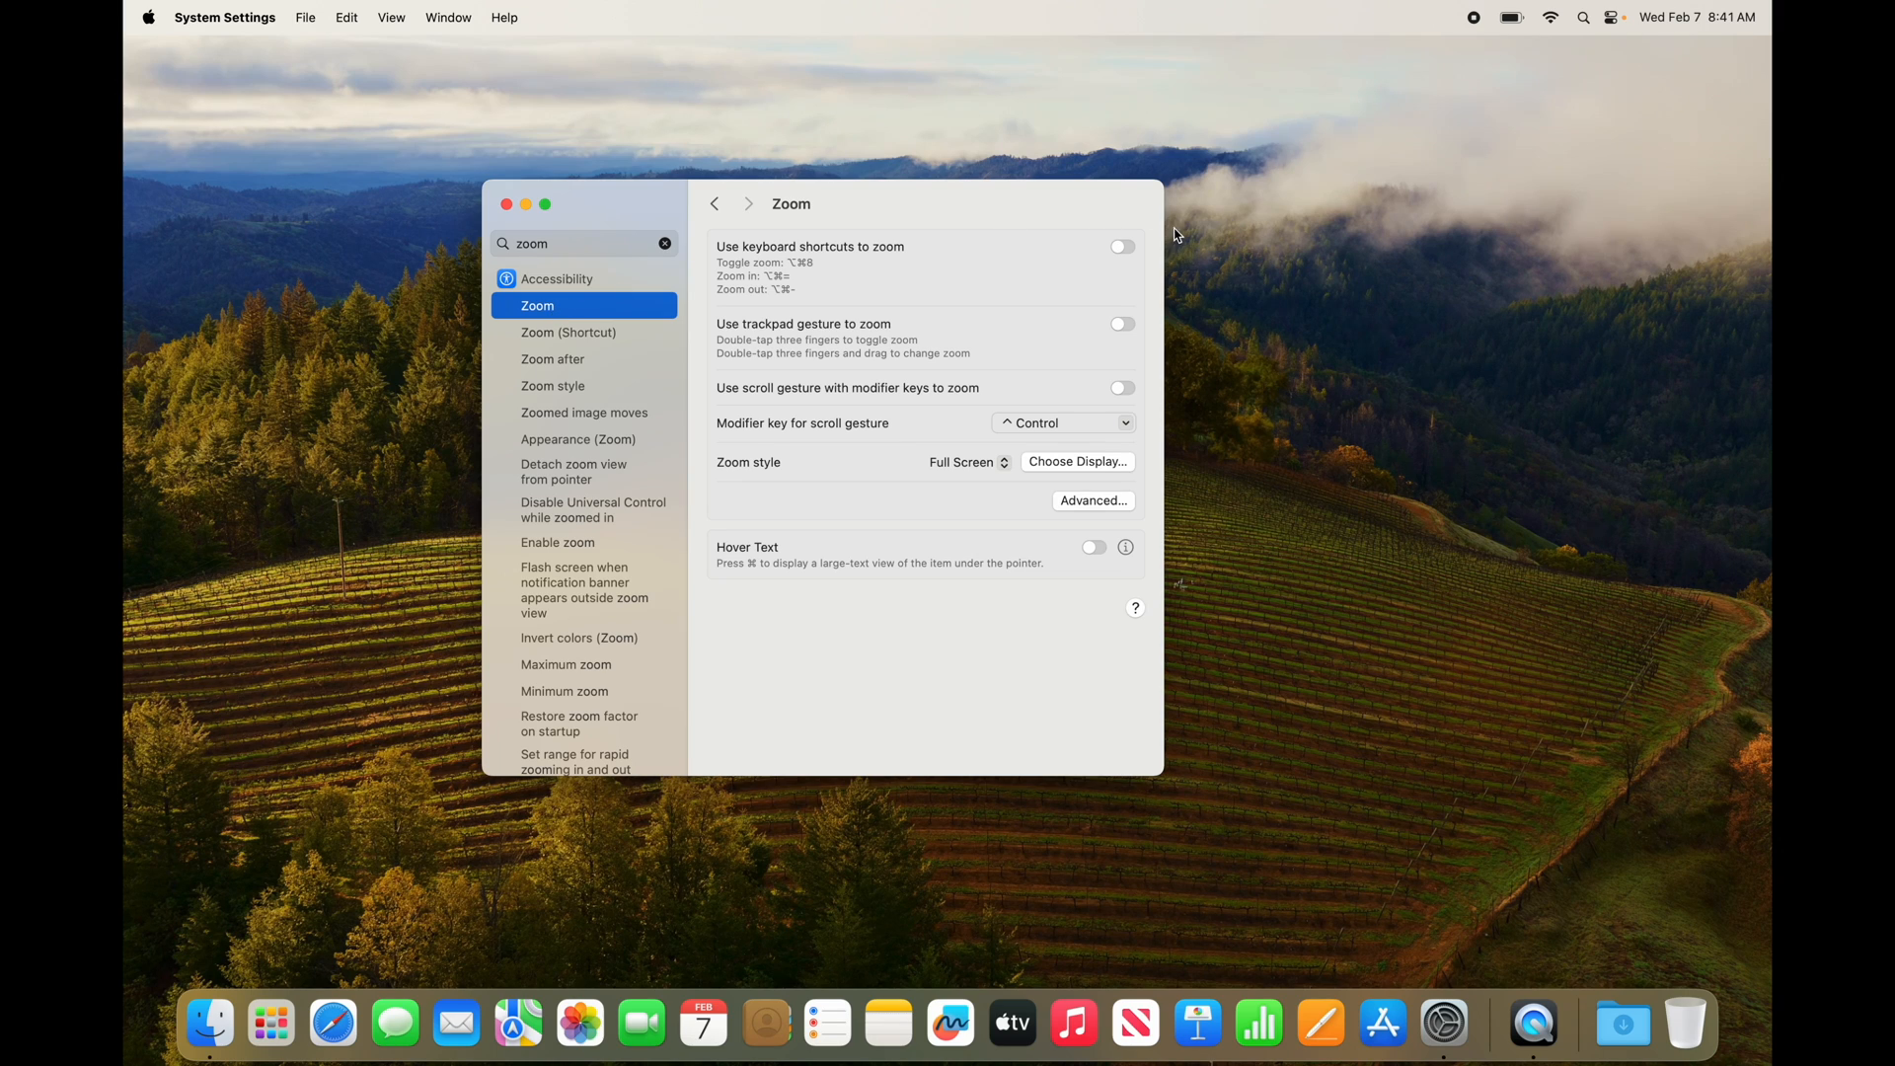
pyautogui.click(1123, 249)
pyautogui.click(1127, 326)
pyautogui.click(1123, 389)
pyautogui.click(1127, 390)
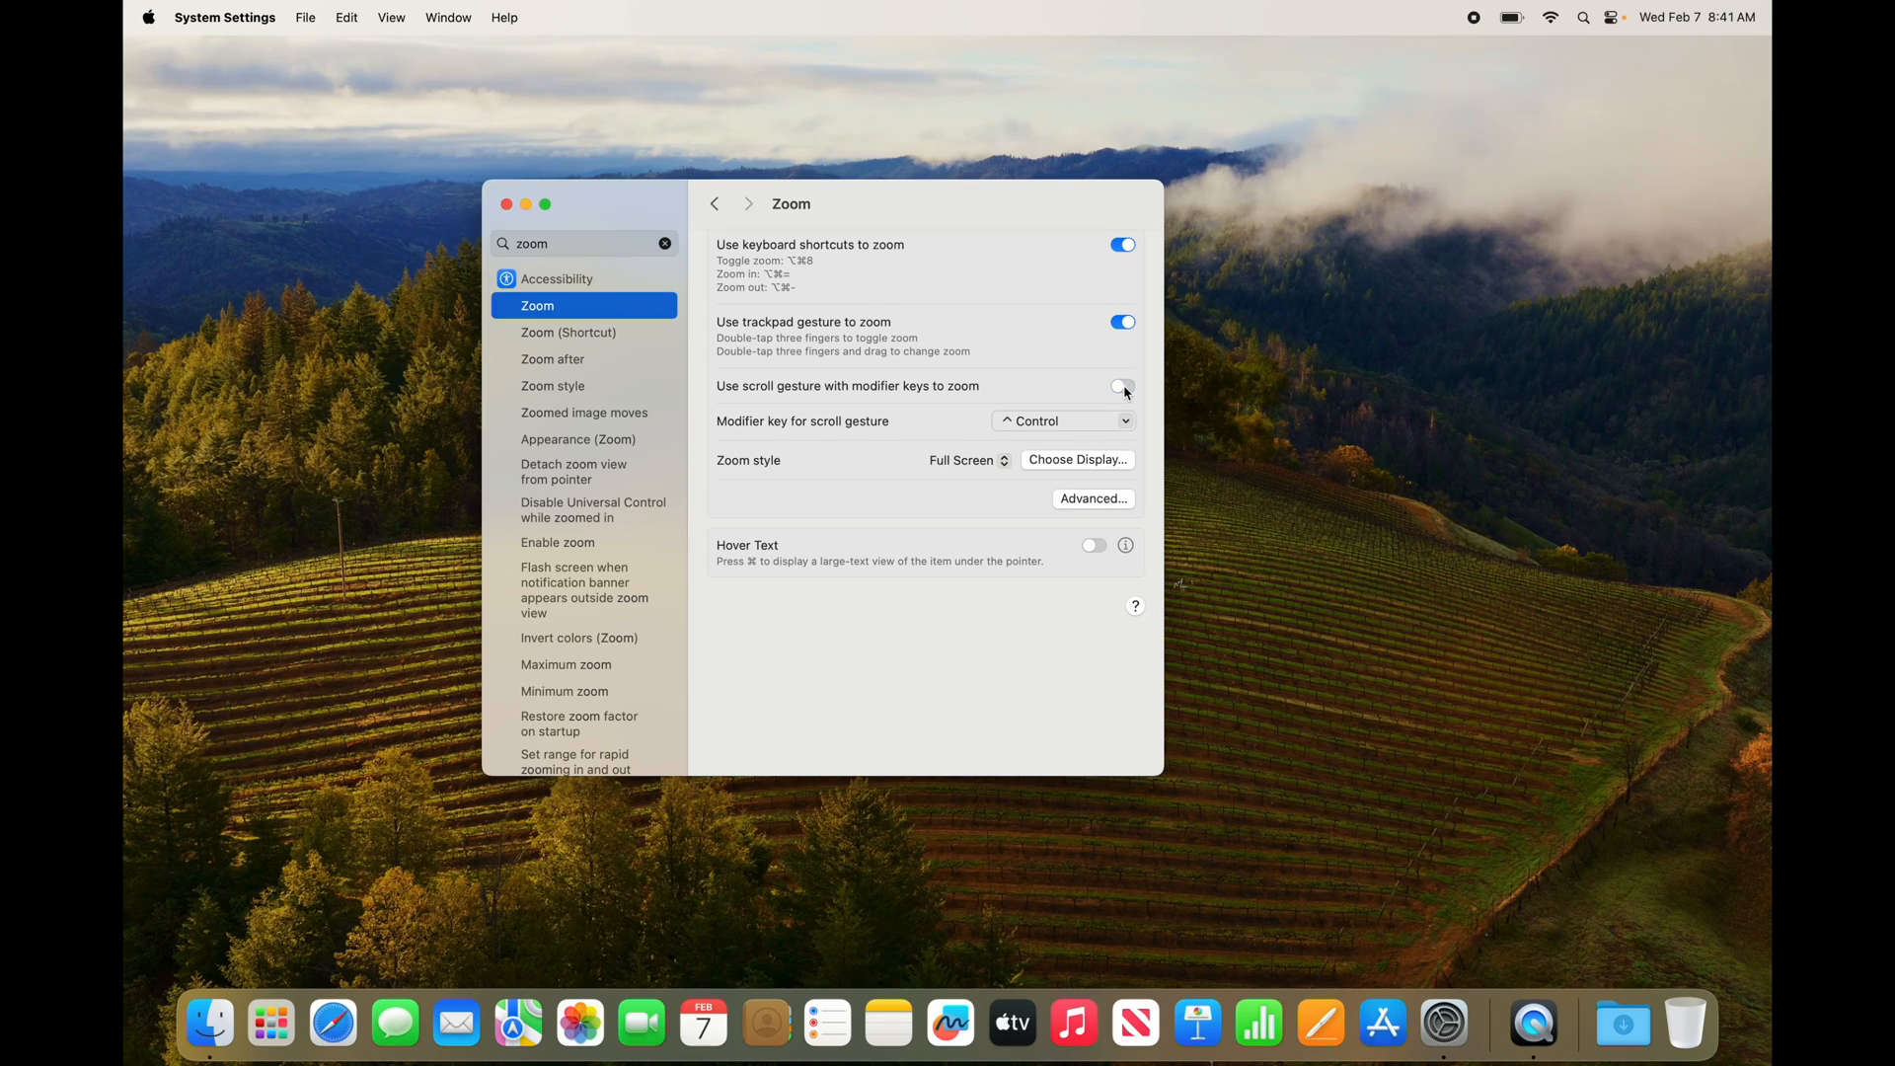
pyautogui.click(1123, 324)
pyautogui.click(1123, 248)
# Enable zooming with keyboard shortcuts, with the trackpad gesture and with the scroll gesture using modifier keys
pyautogui.click(1125, 248)
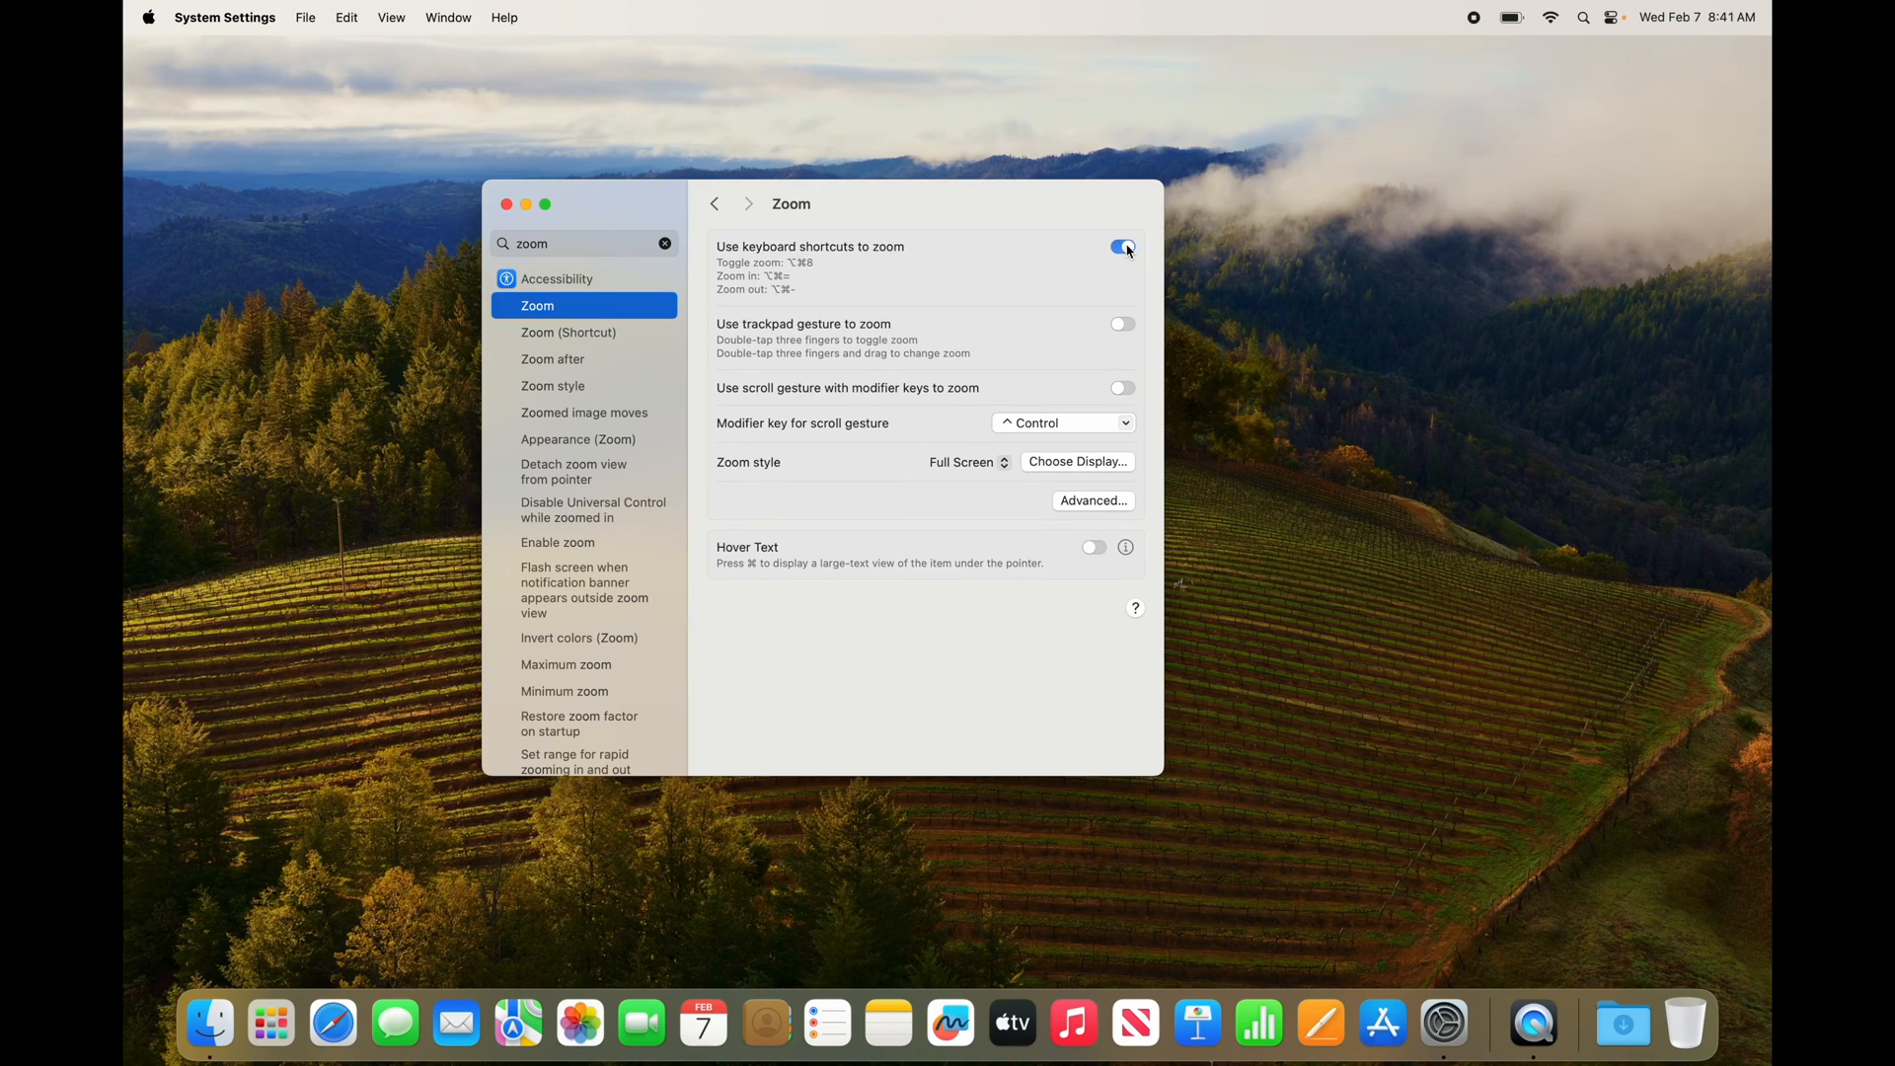
pyautogui.click(1123, 324)
pyautogui.click(1123, 388)
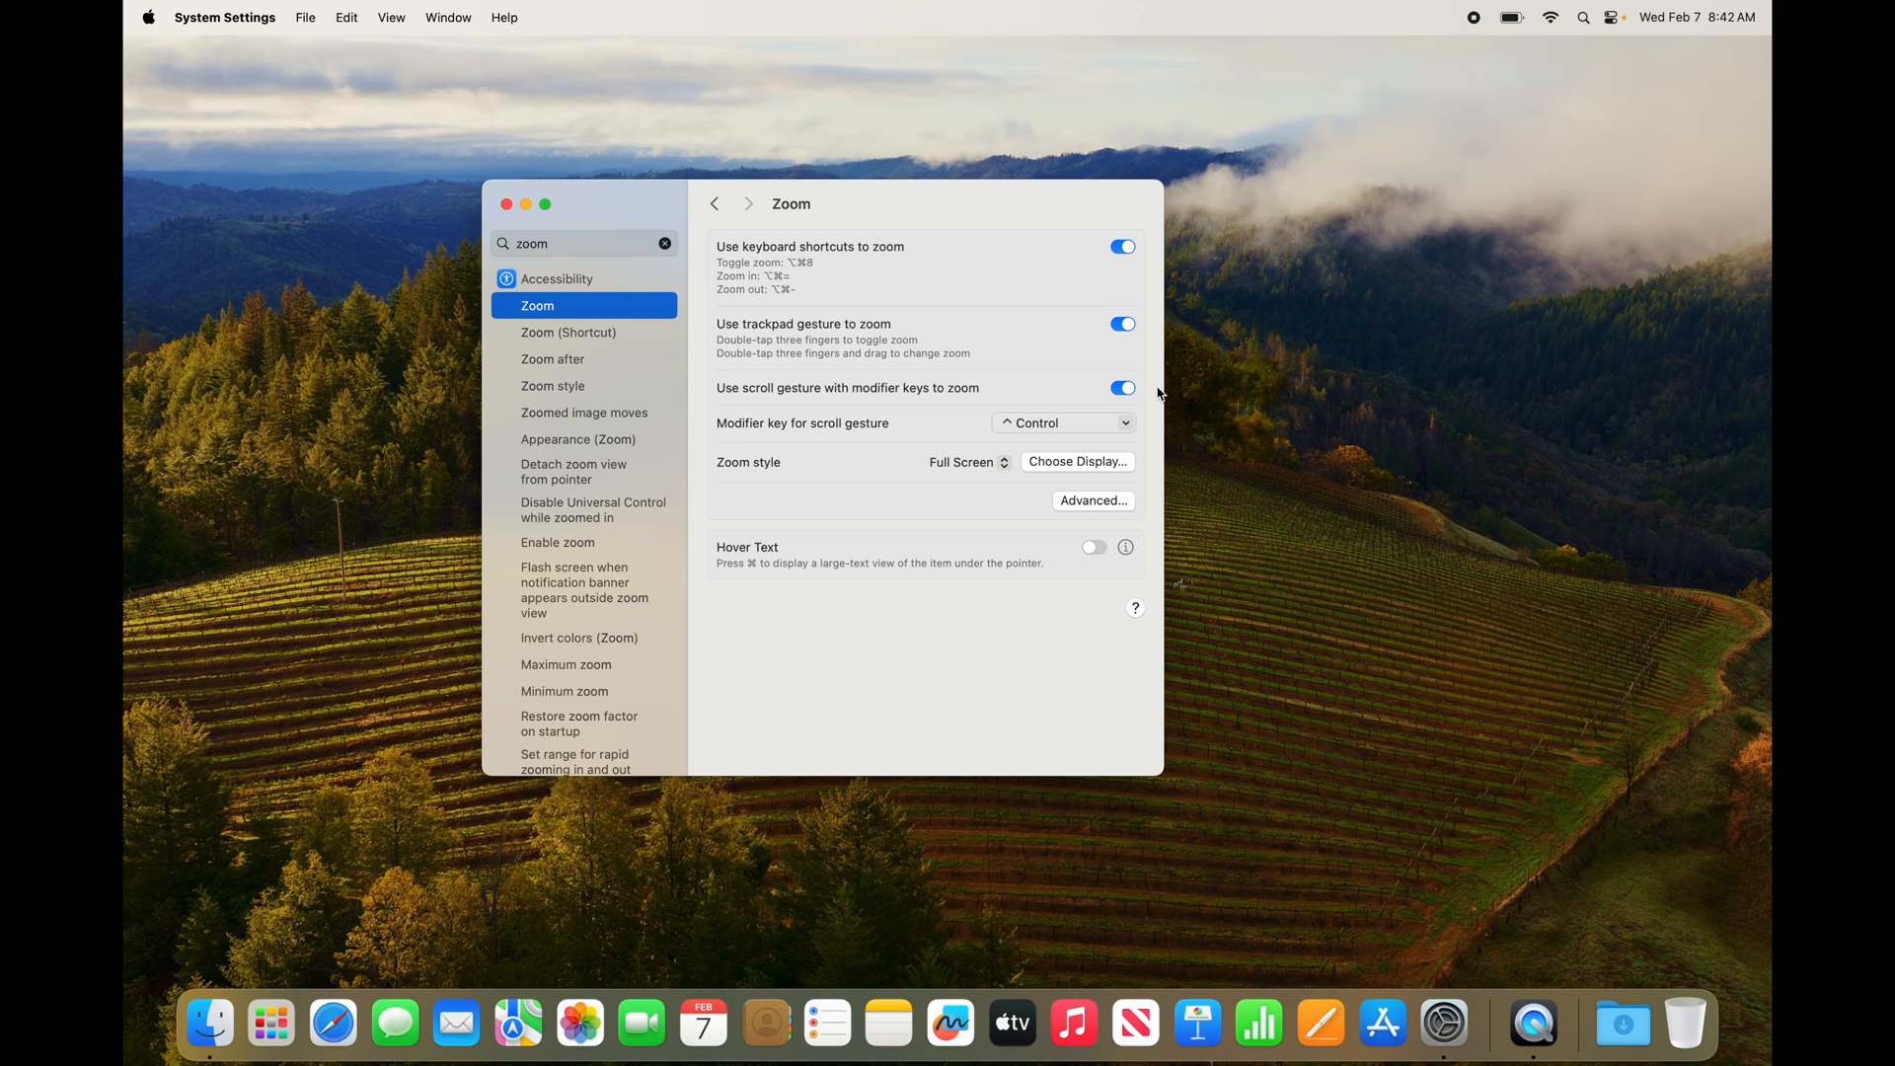
# Test zooming the screen in and out with the Control scroll gesture and reposition the settings window
pyautogui.scroll(5, 1215, 398)
pyautogui.scroll(-5, 1215, 399)
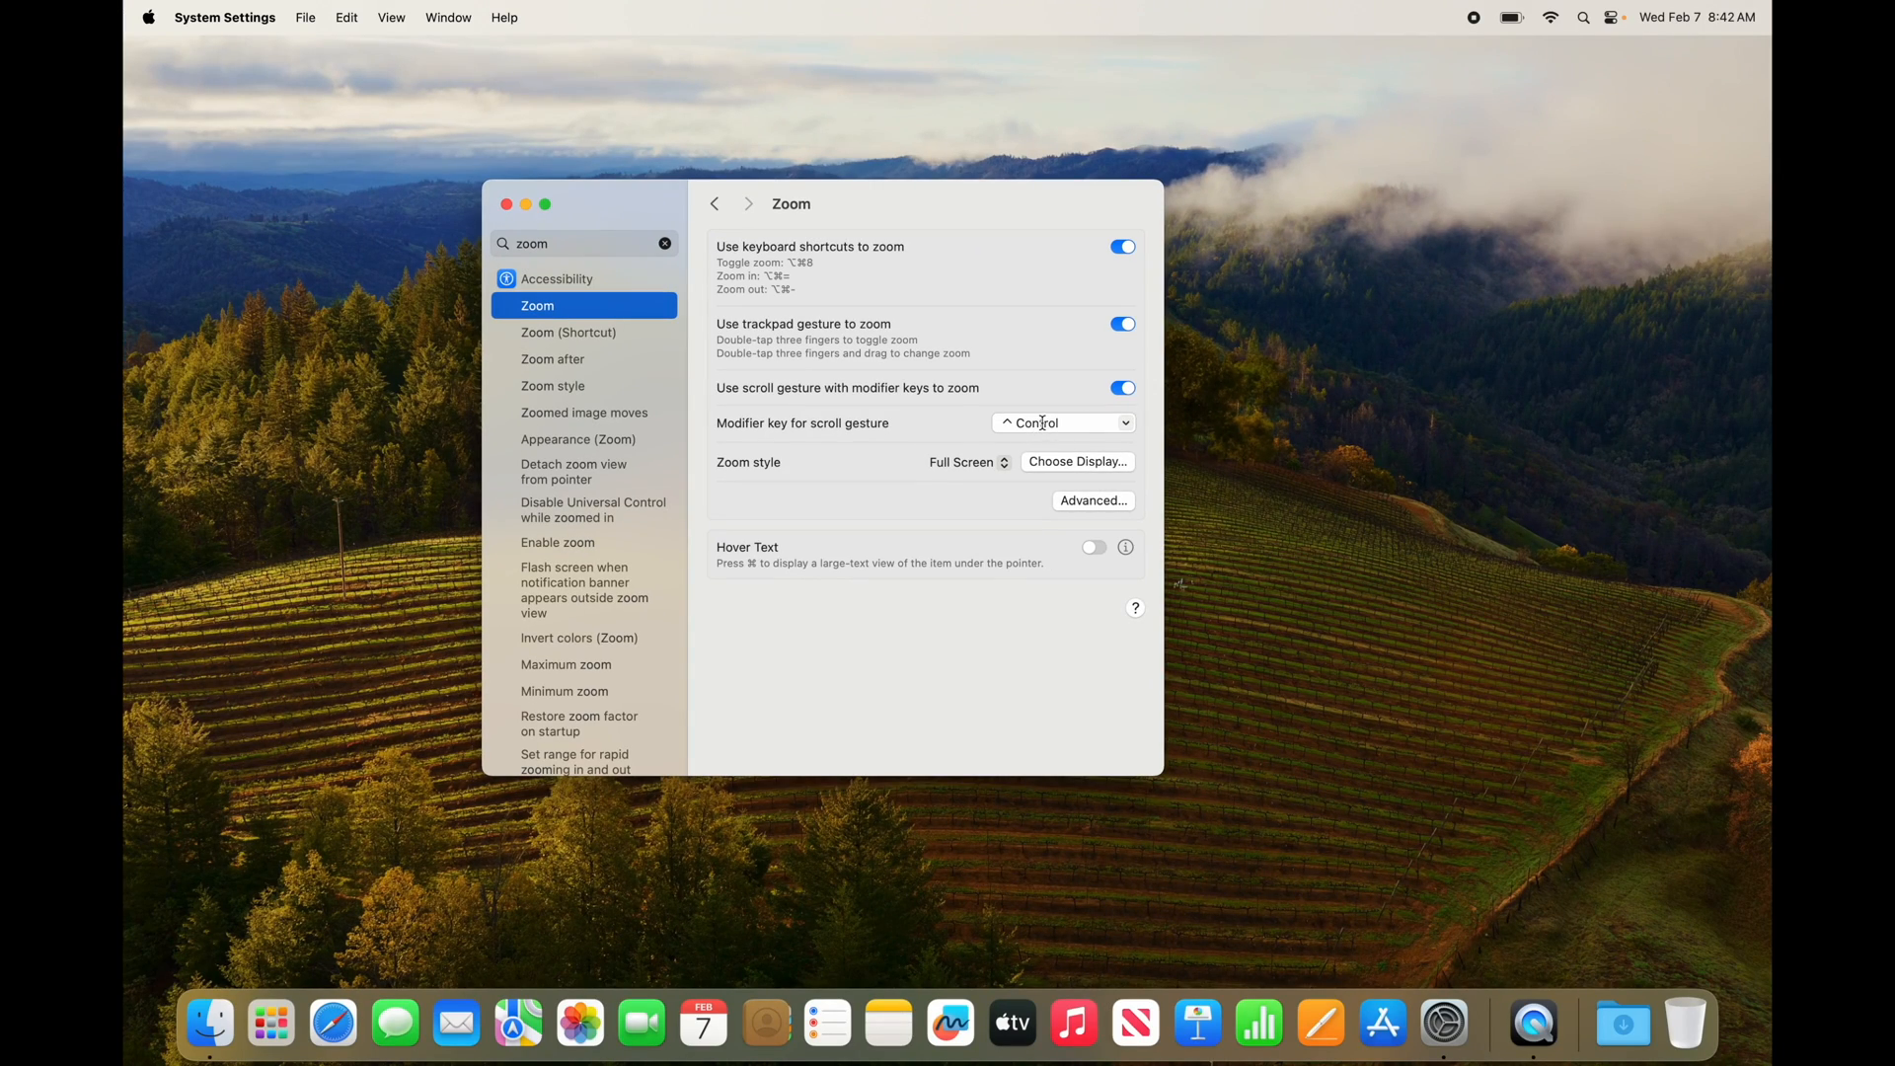
pyautogui.scroll(5, 1015, 427)
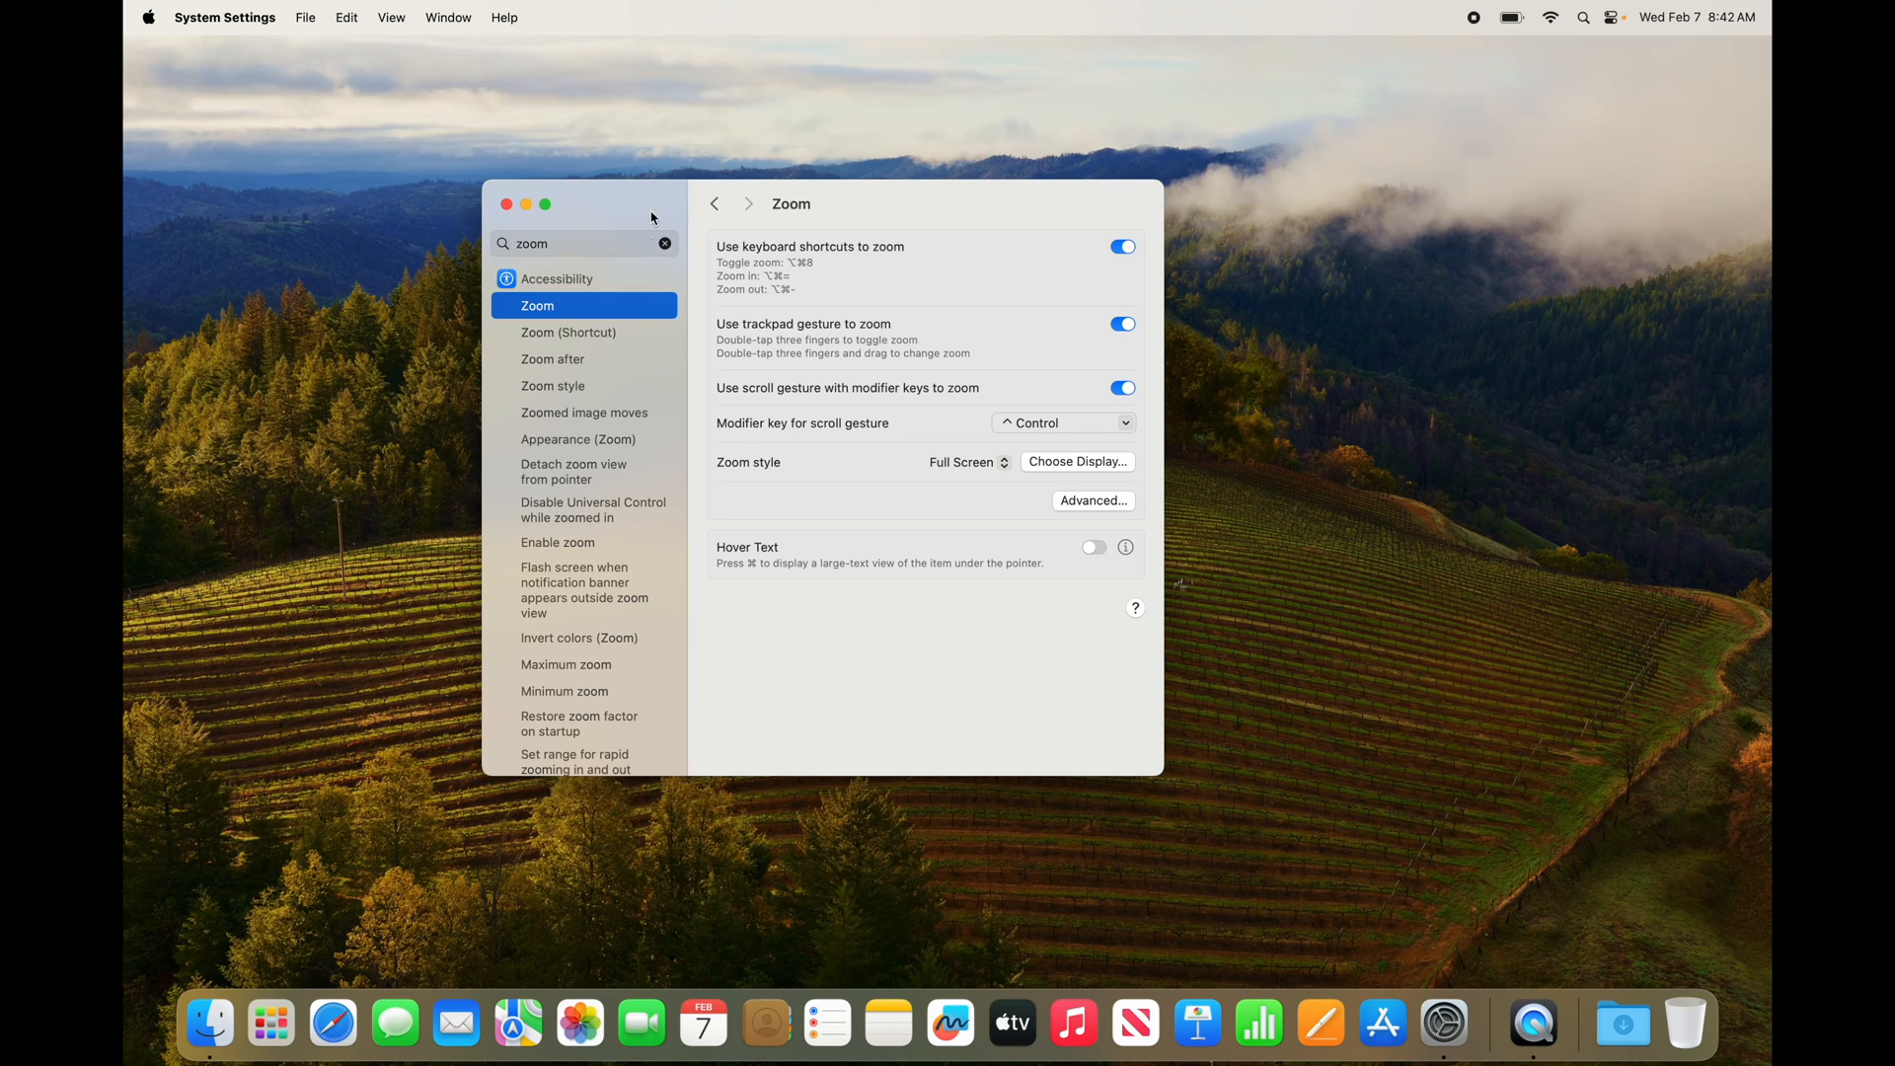
pyautogui.moveTo(605, 191); pyautogui.dragTo(720, 197)
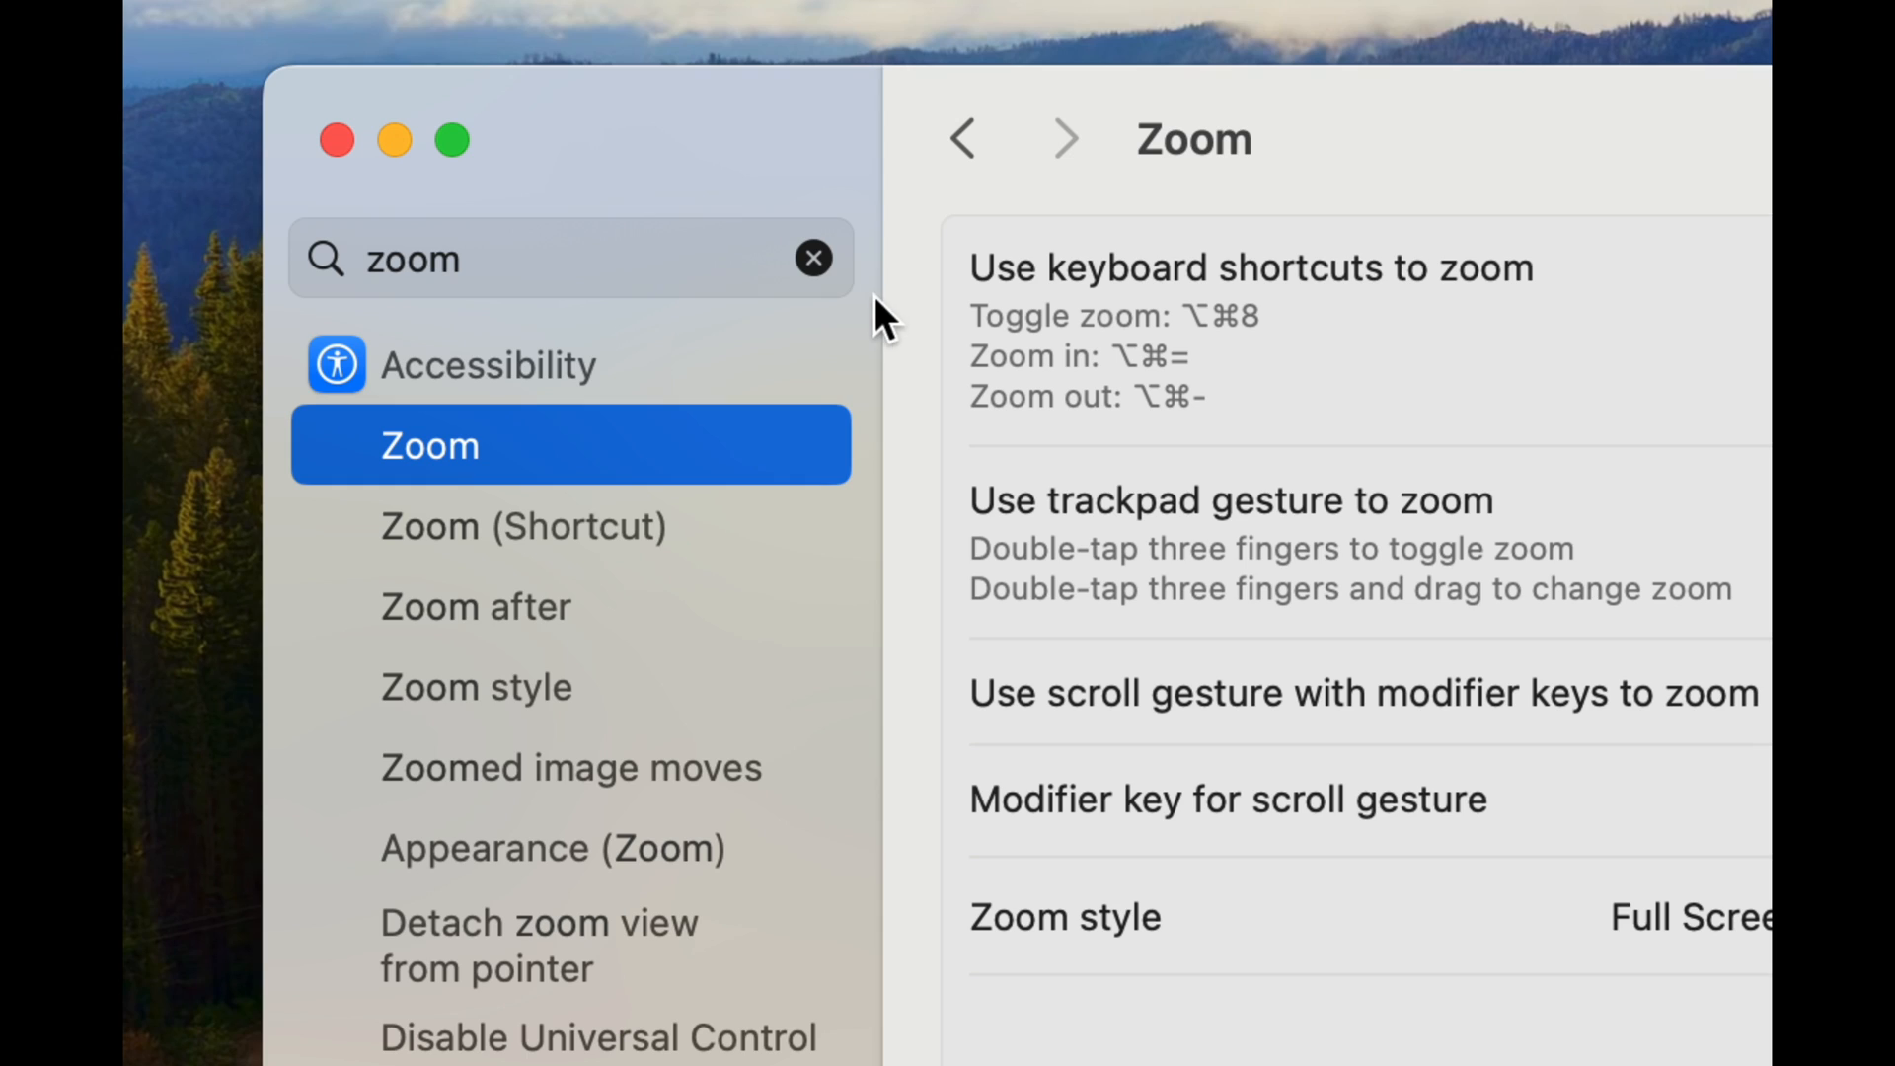
# Search the settings for "trackpad" and return to the Trackpad settings
pyautogui.click(818, 262)
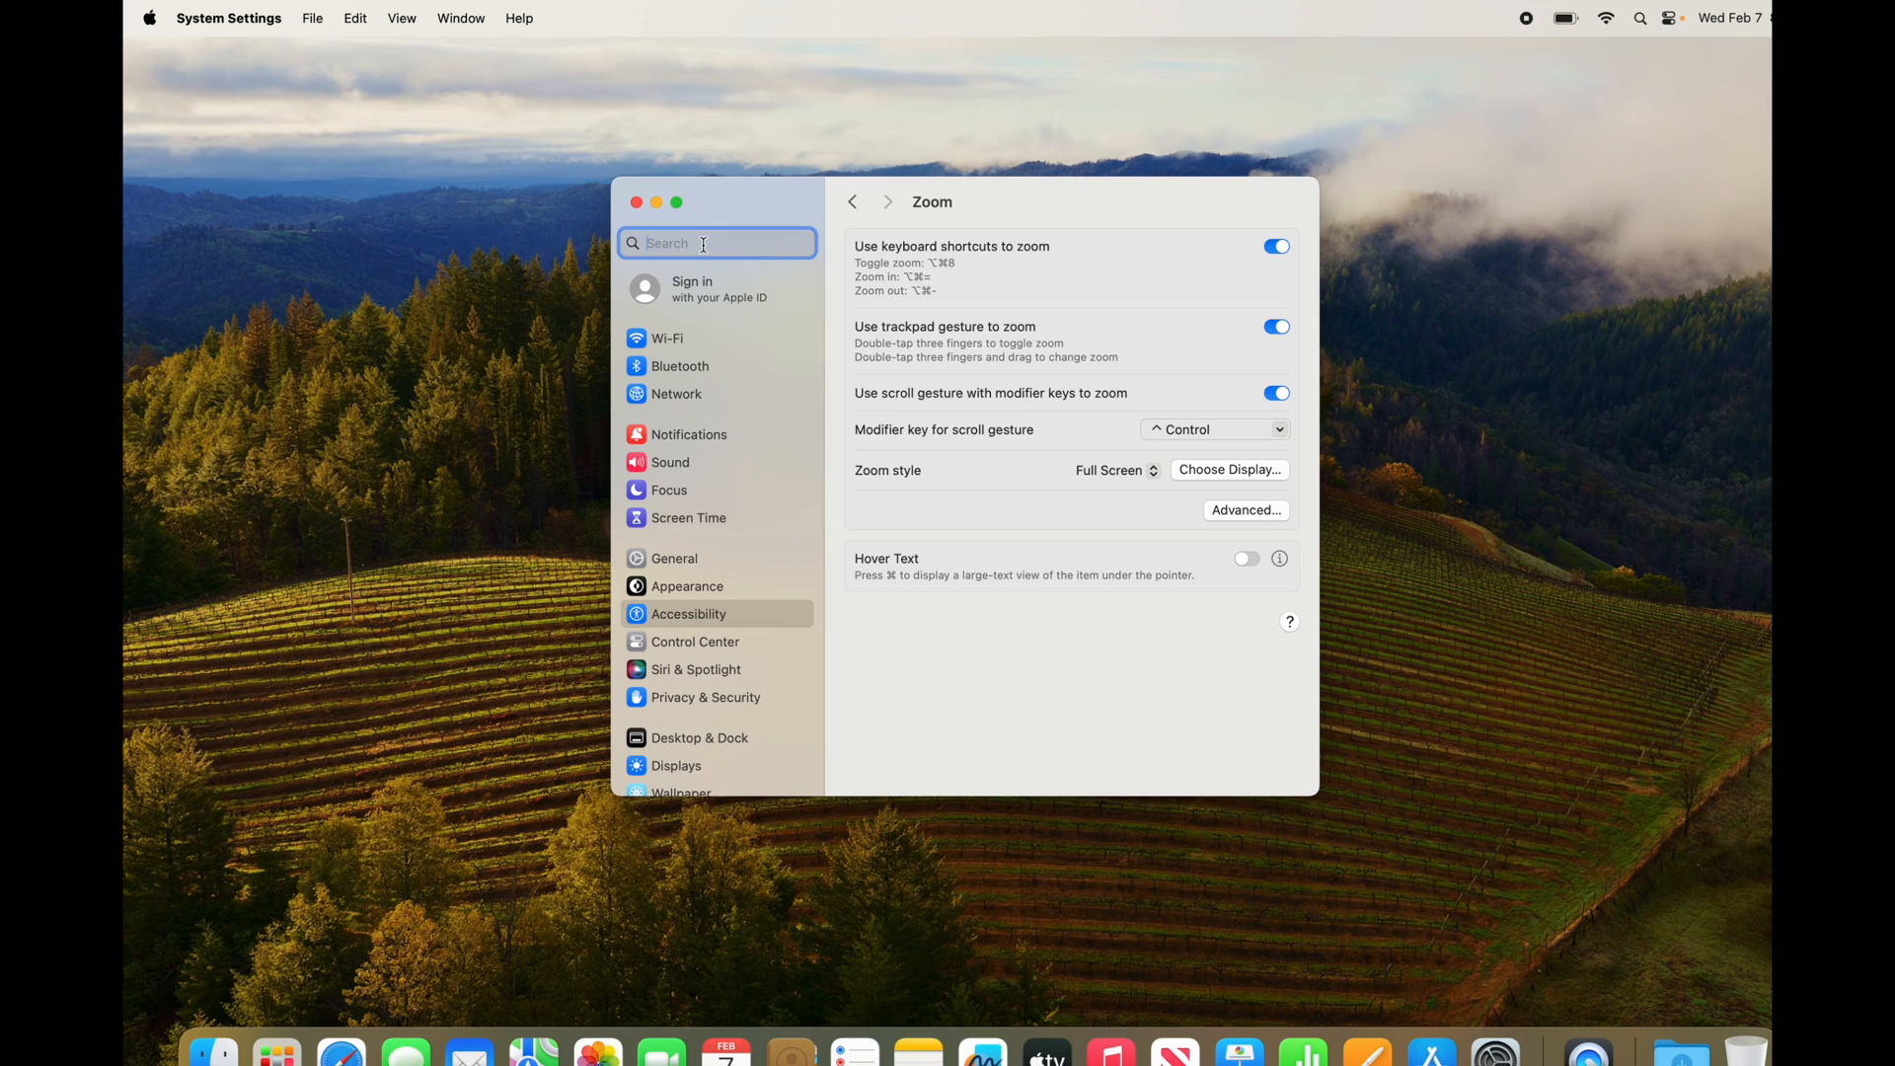
pyautogui.write('trackpad')
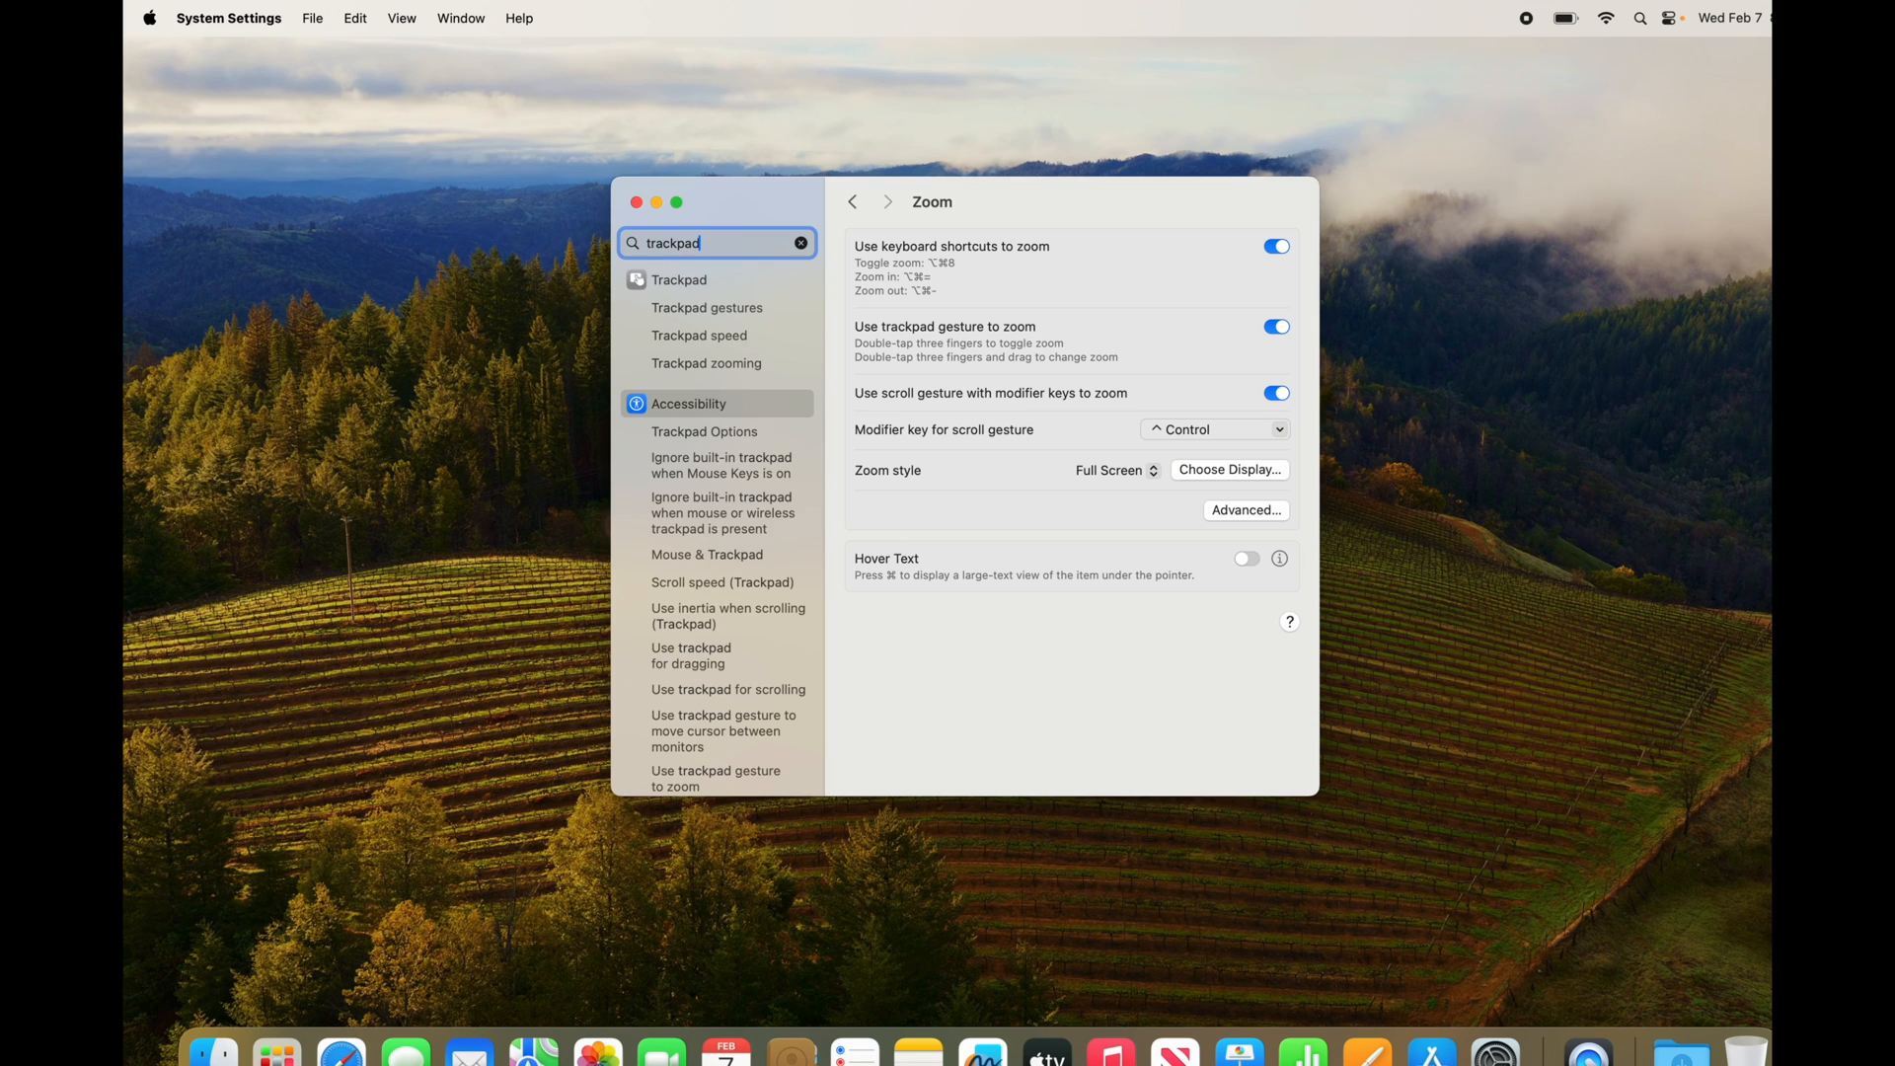
pyautogui.click(628, 286)
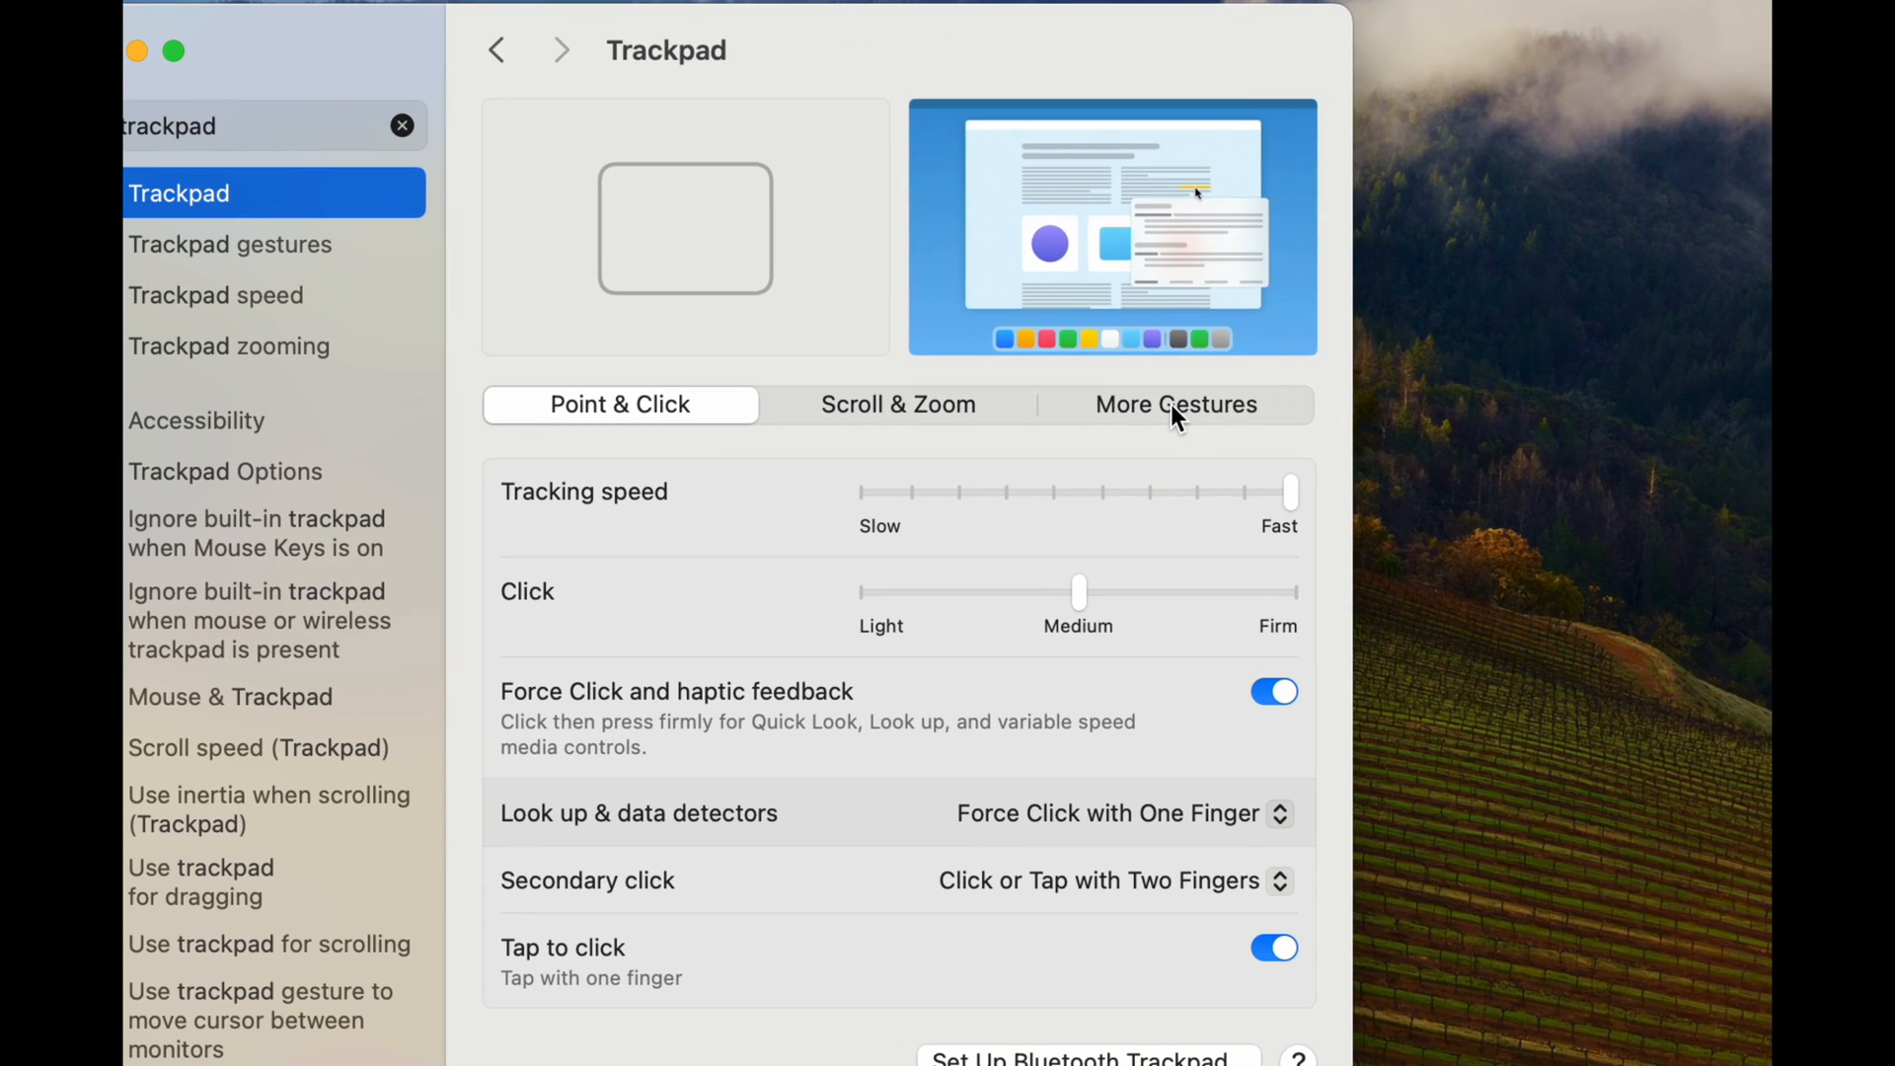
# Set the App Exposé gesture to Swipe Down with Three Fingers
pyautogui.click(1174, 412)
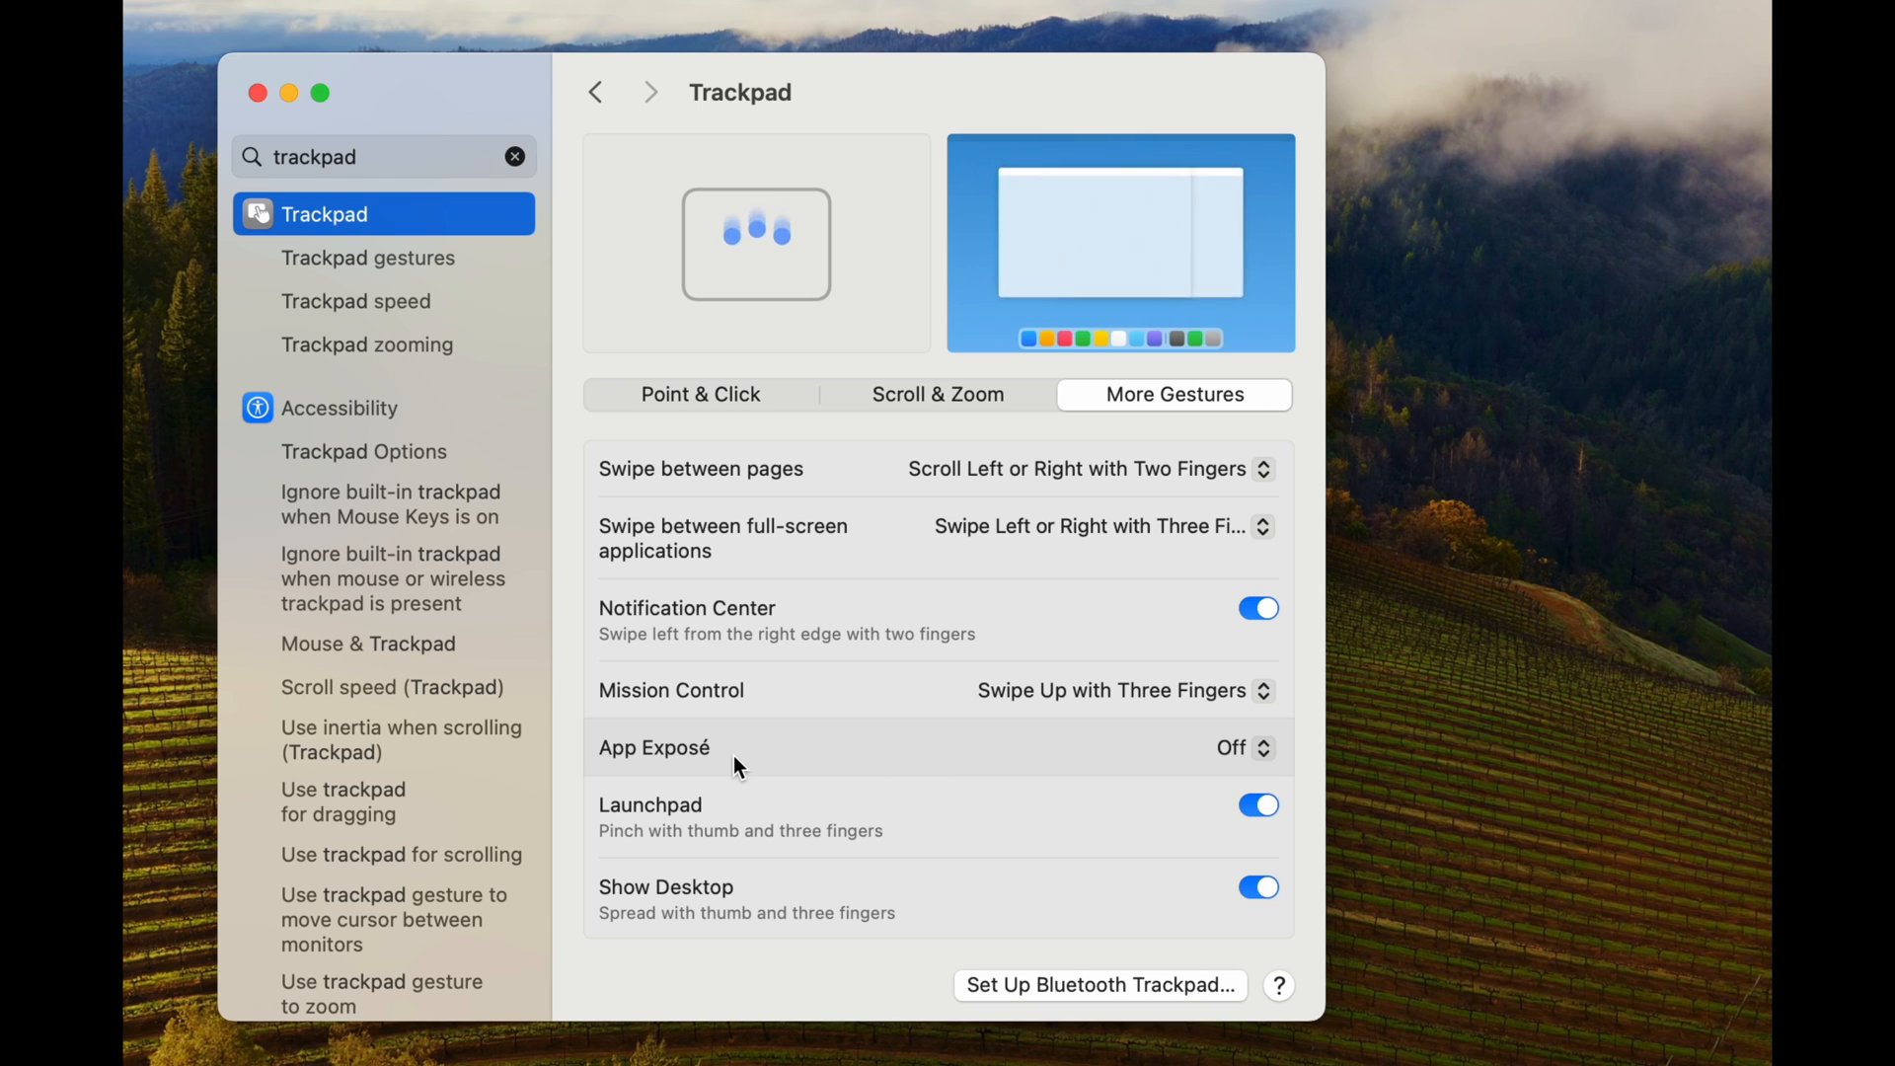
pyautogui.click(1259, 749)
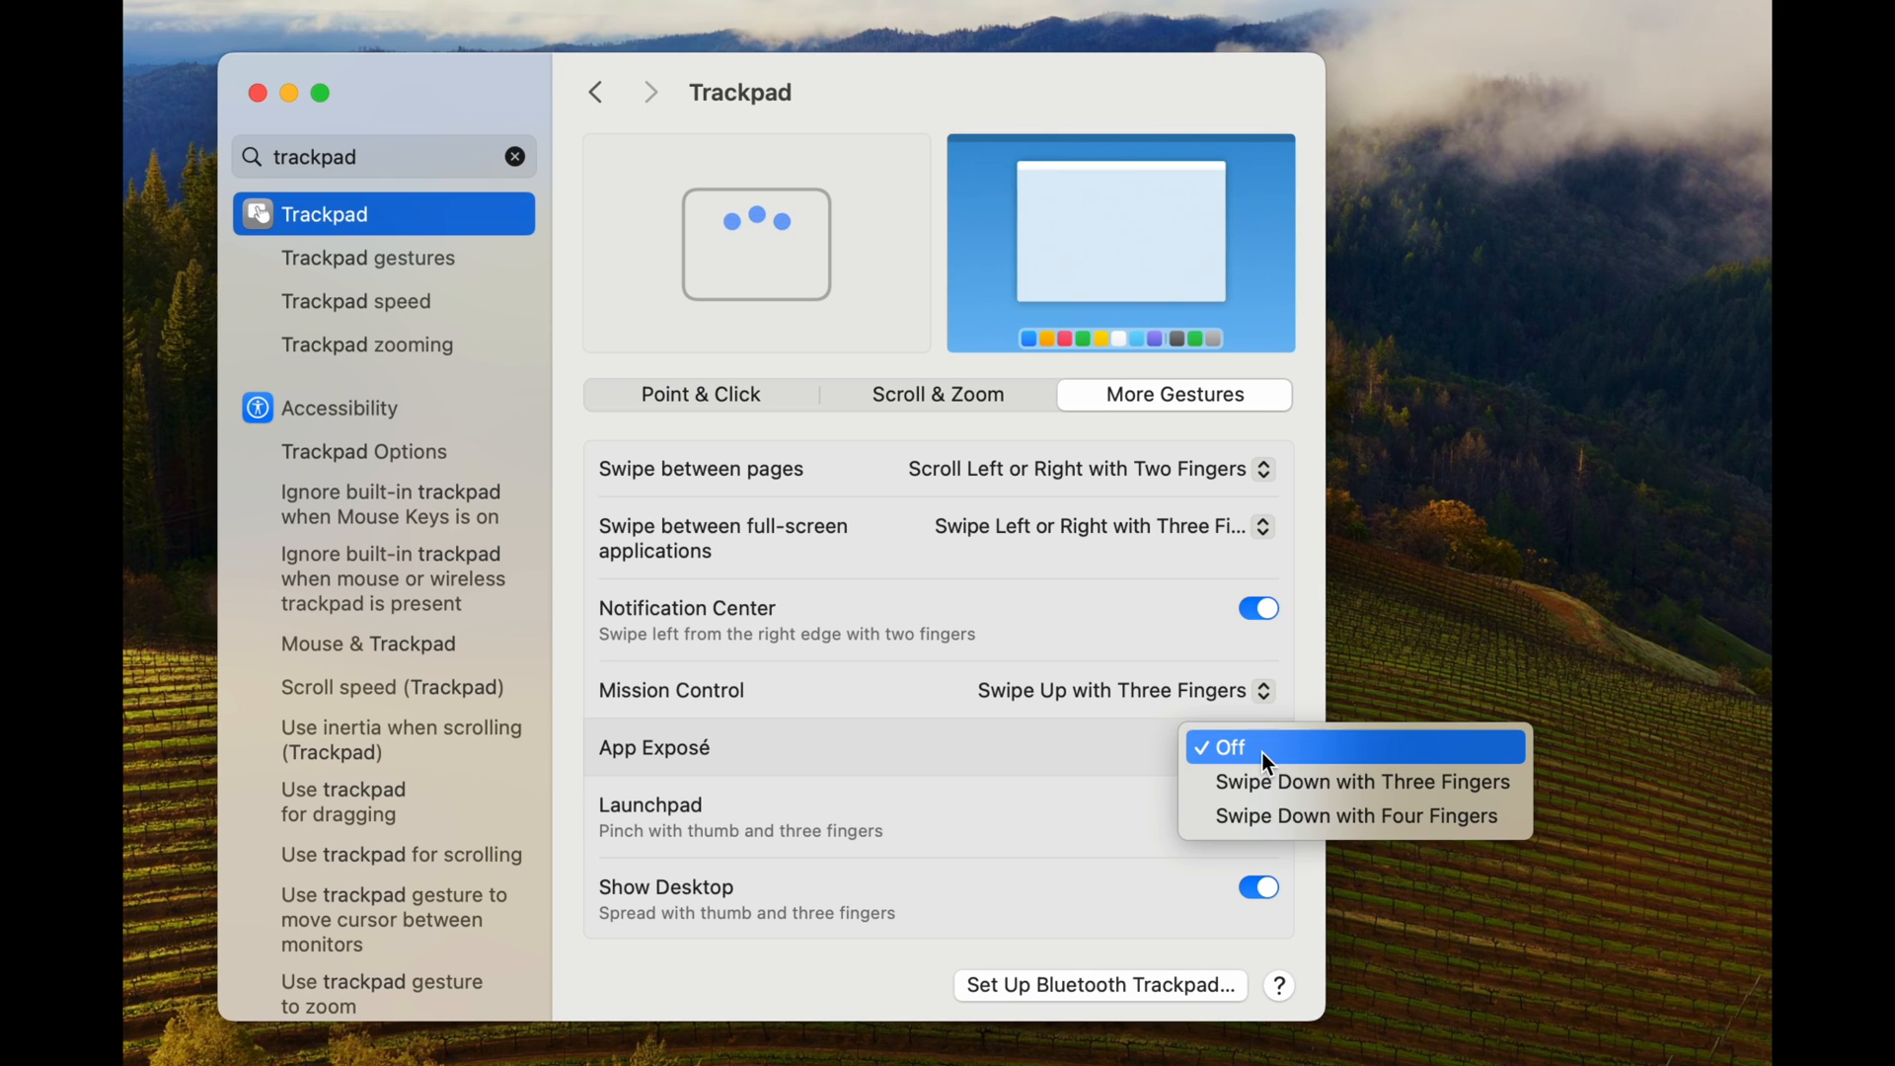
pyautogui.click(1273, 784)
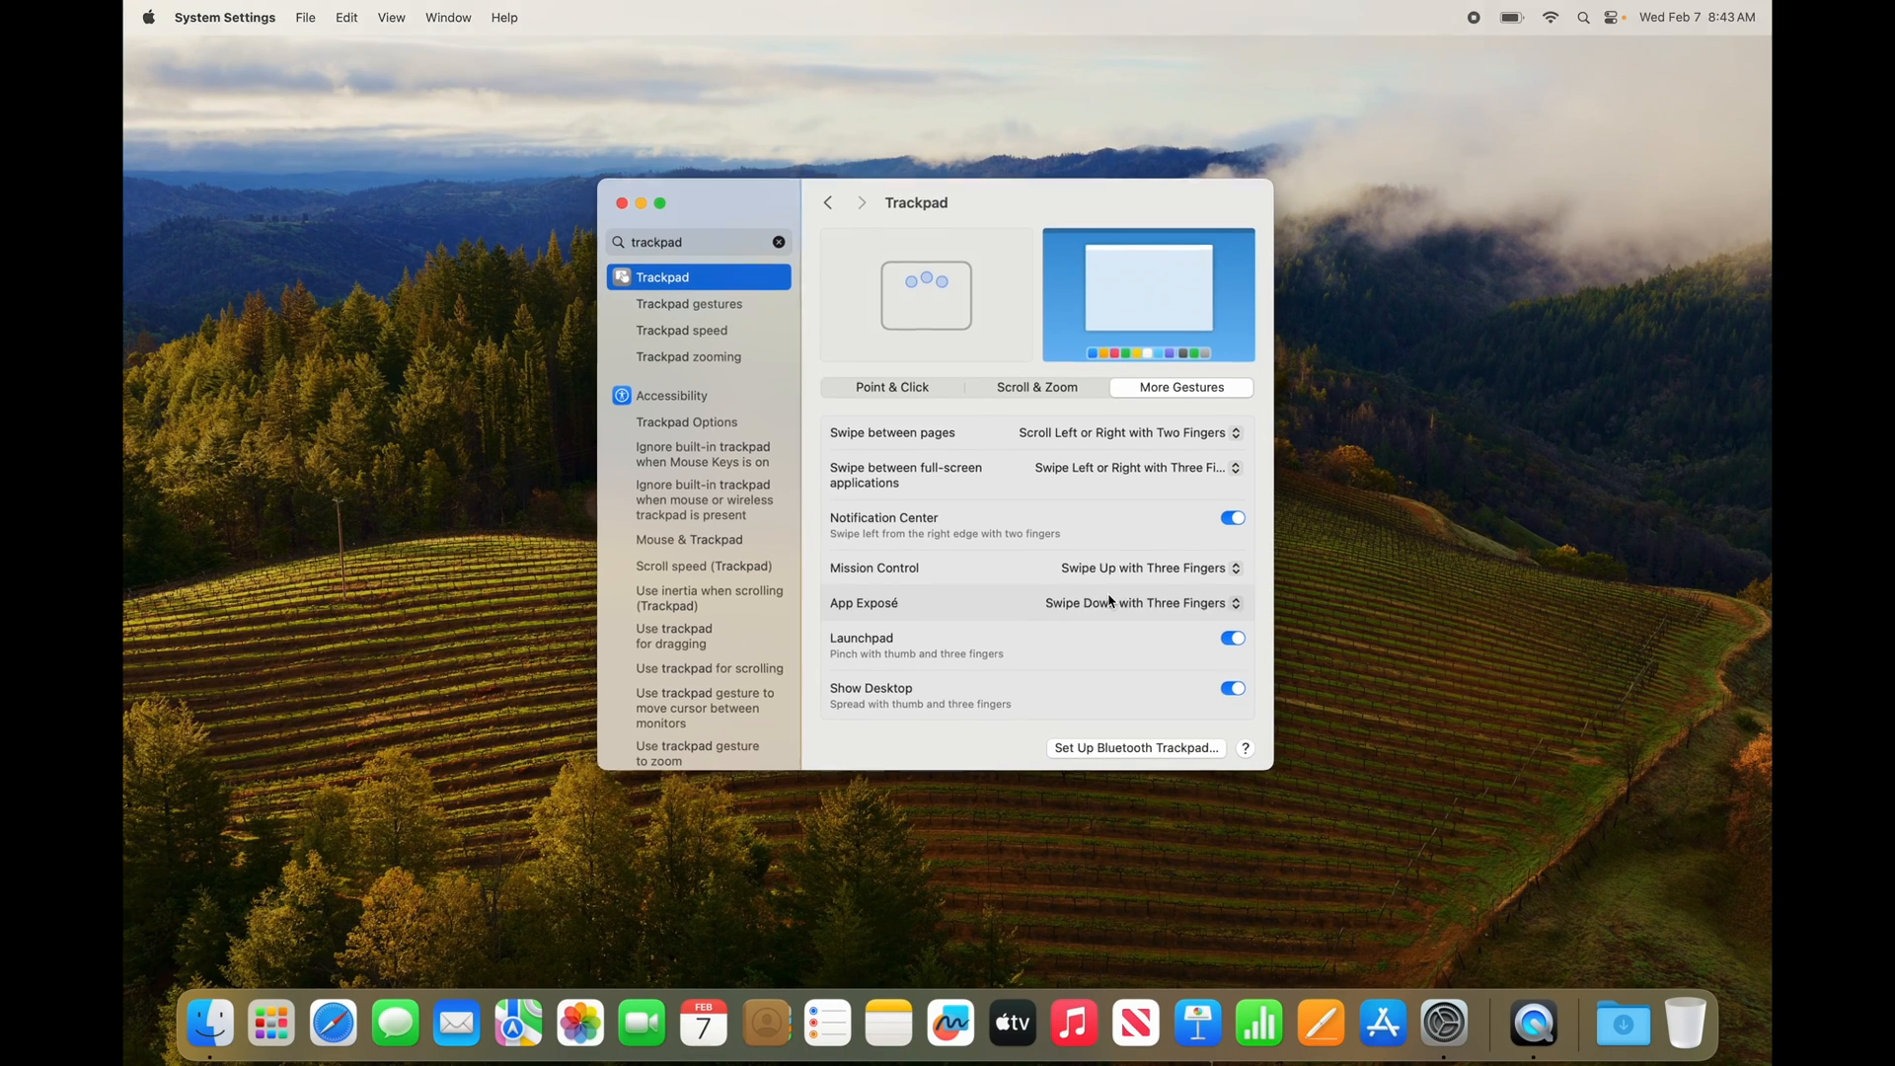
# Test App Exposé and Mission Control, including its desktop previews, and return to the settings window
pyautogui.hotkey('ctrl', 'Down')
pyautogui.hotkey('ctrl', 'Down')
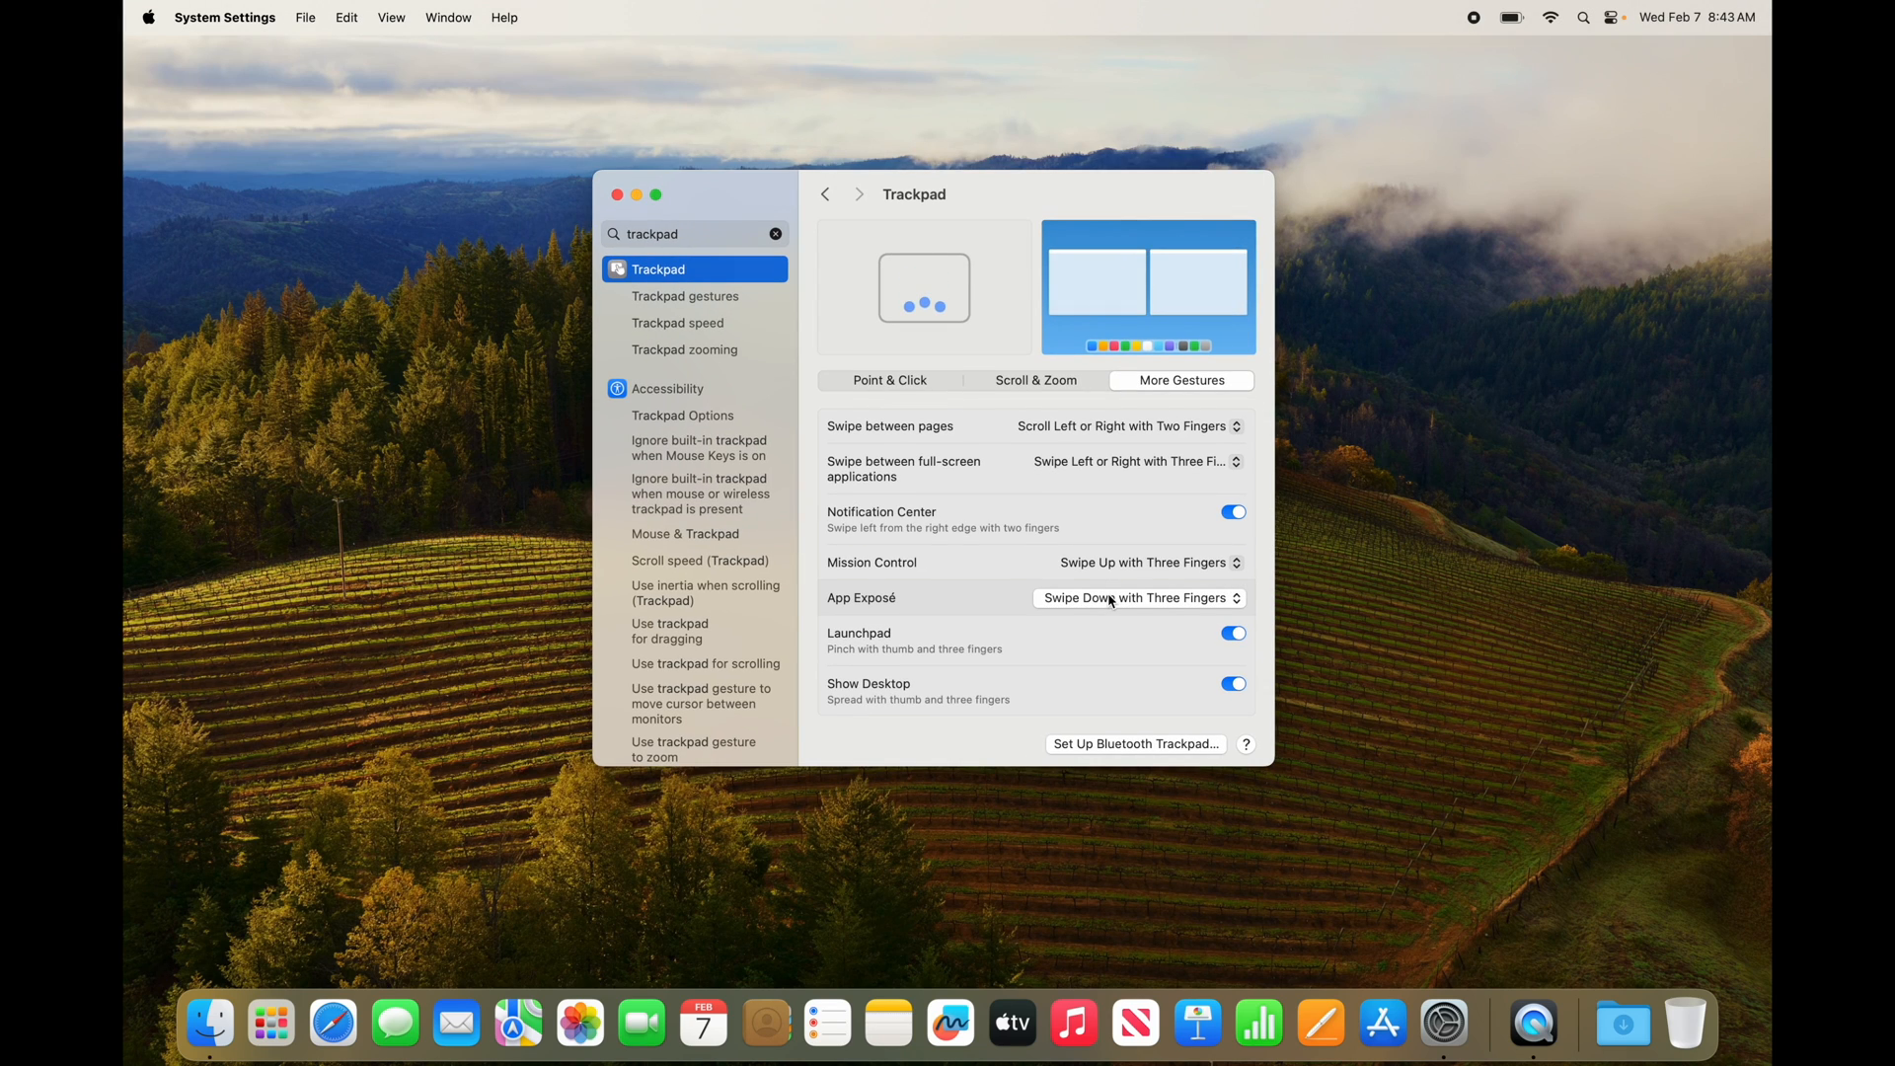
pyautogui.hotkey('ctrl', 'Down')
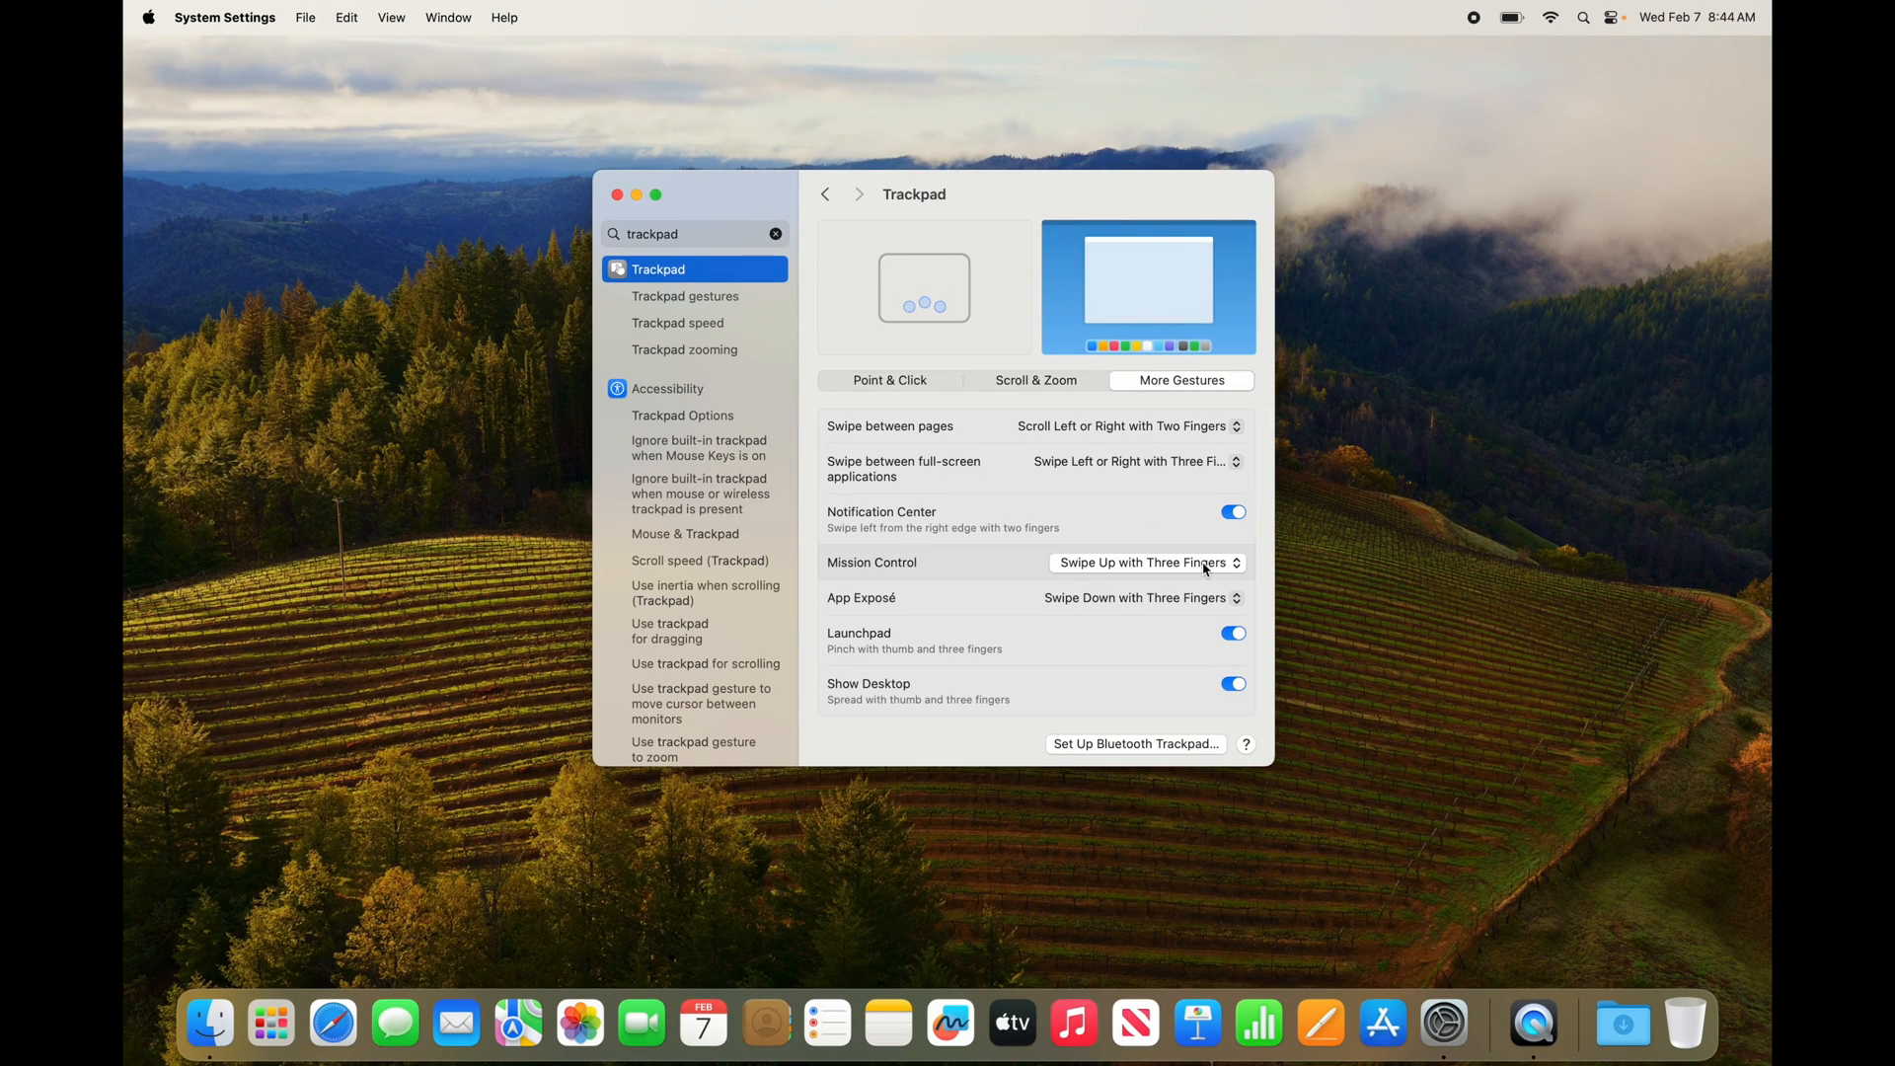
pyautogui.hotkey('ctrl', 'Up')
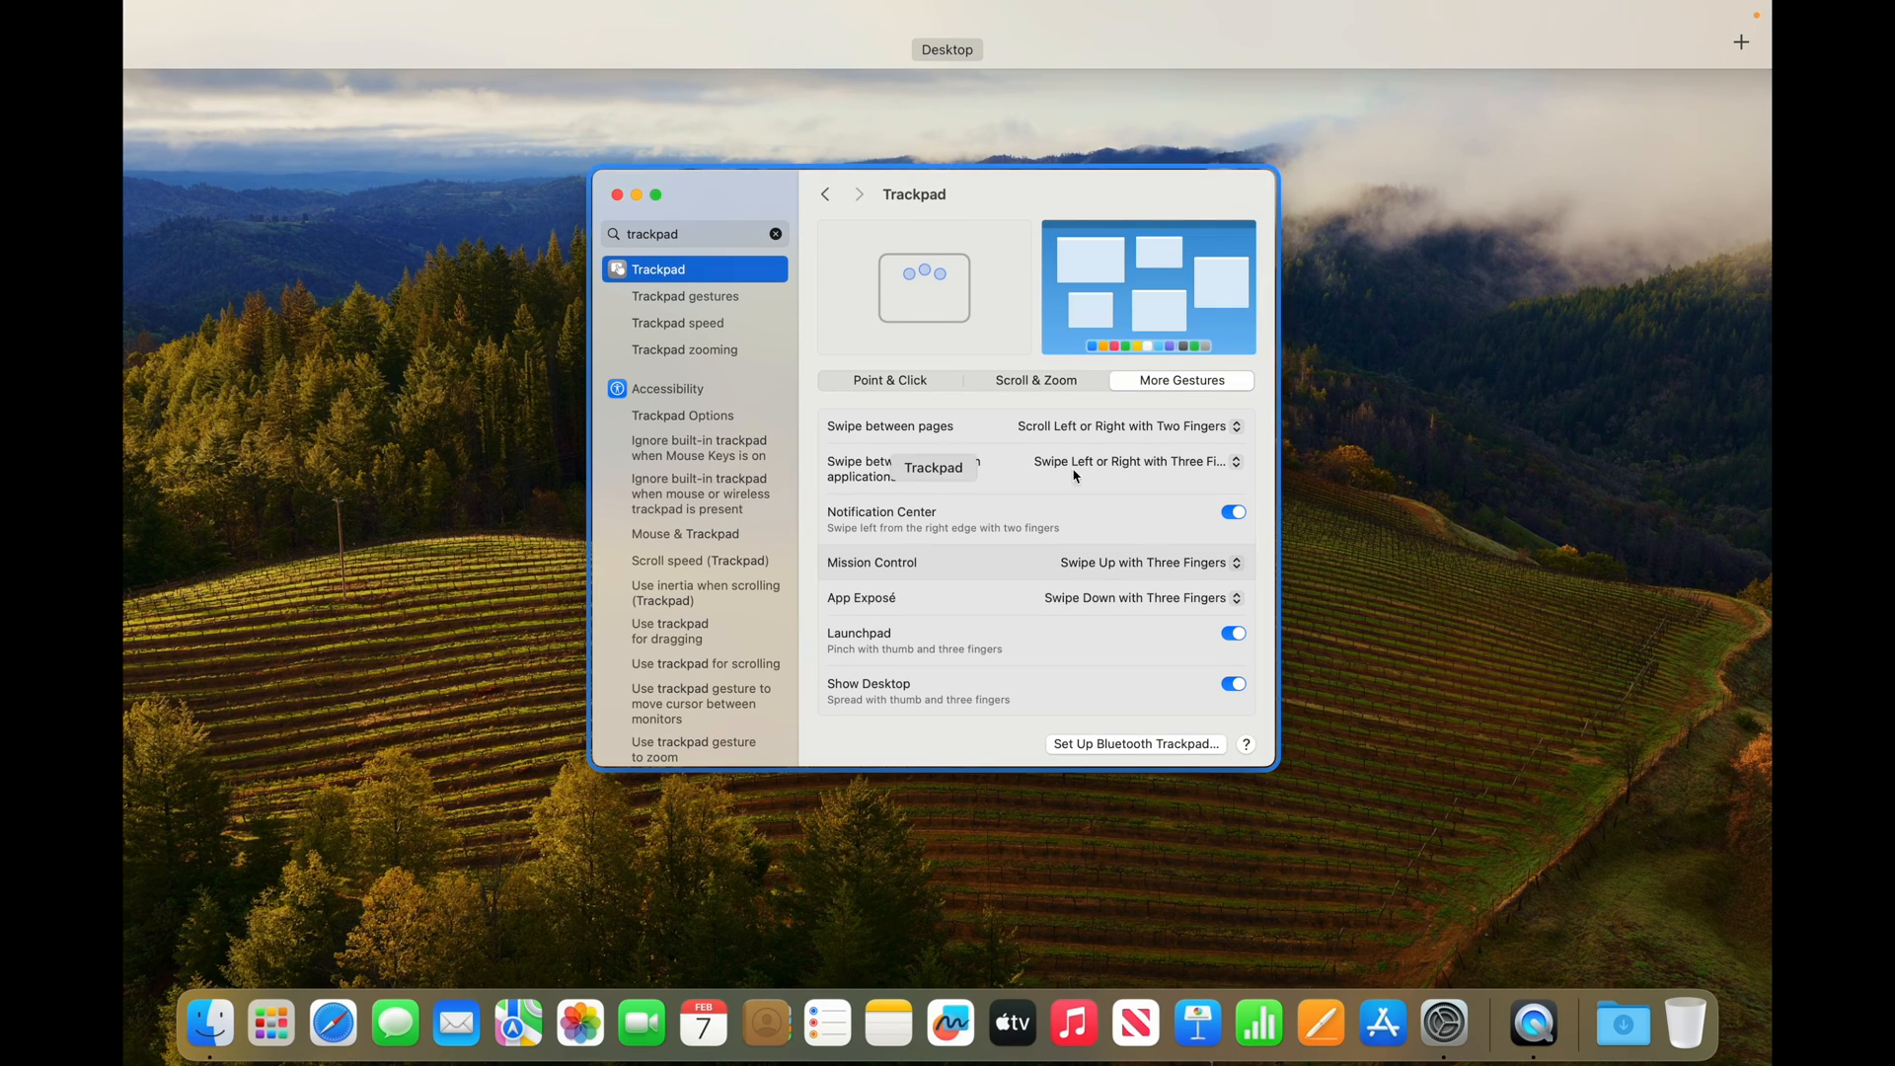
pyautogui.moveTo(1385, 152)
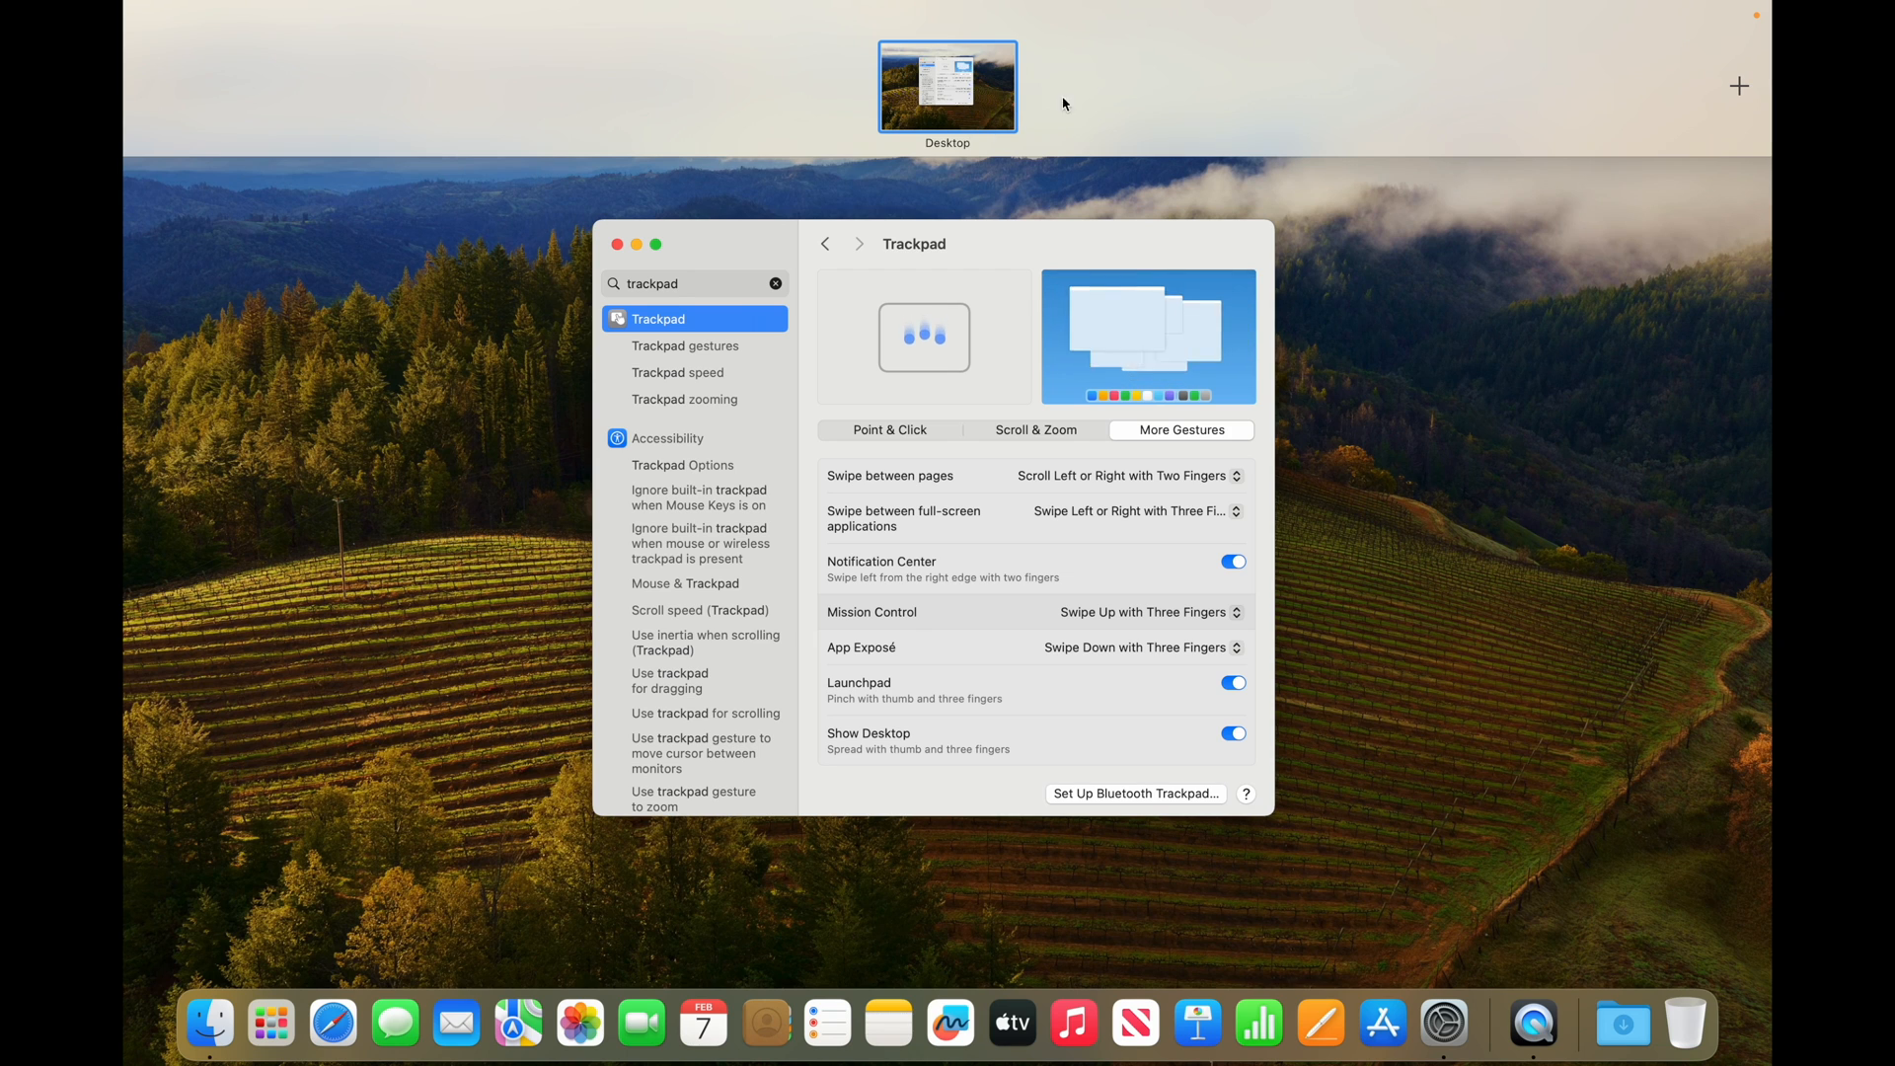
pyautogui.click(1013, 269)
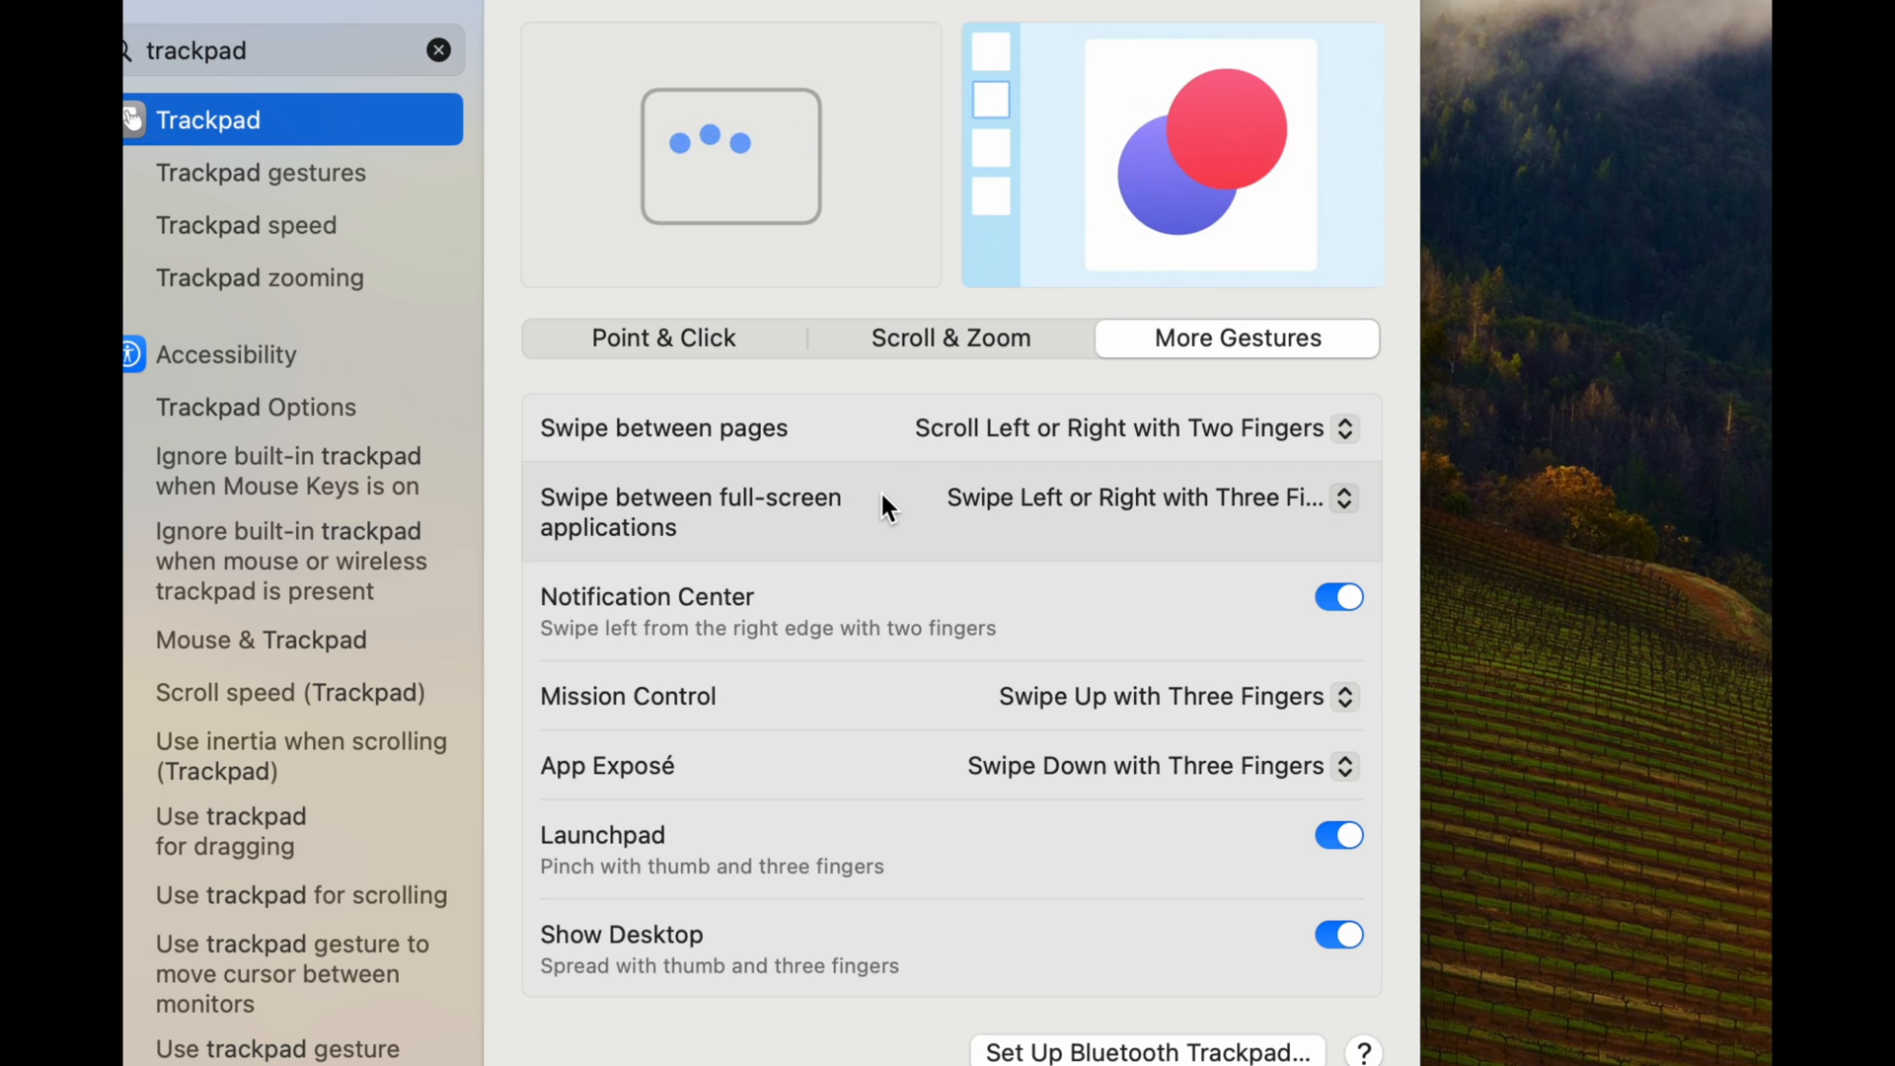
# Review the trackpad's Scroll & Zoom options and its Point & Click options
pyautogui.click(969, 344)
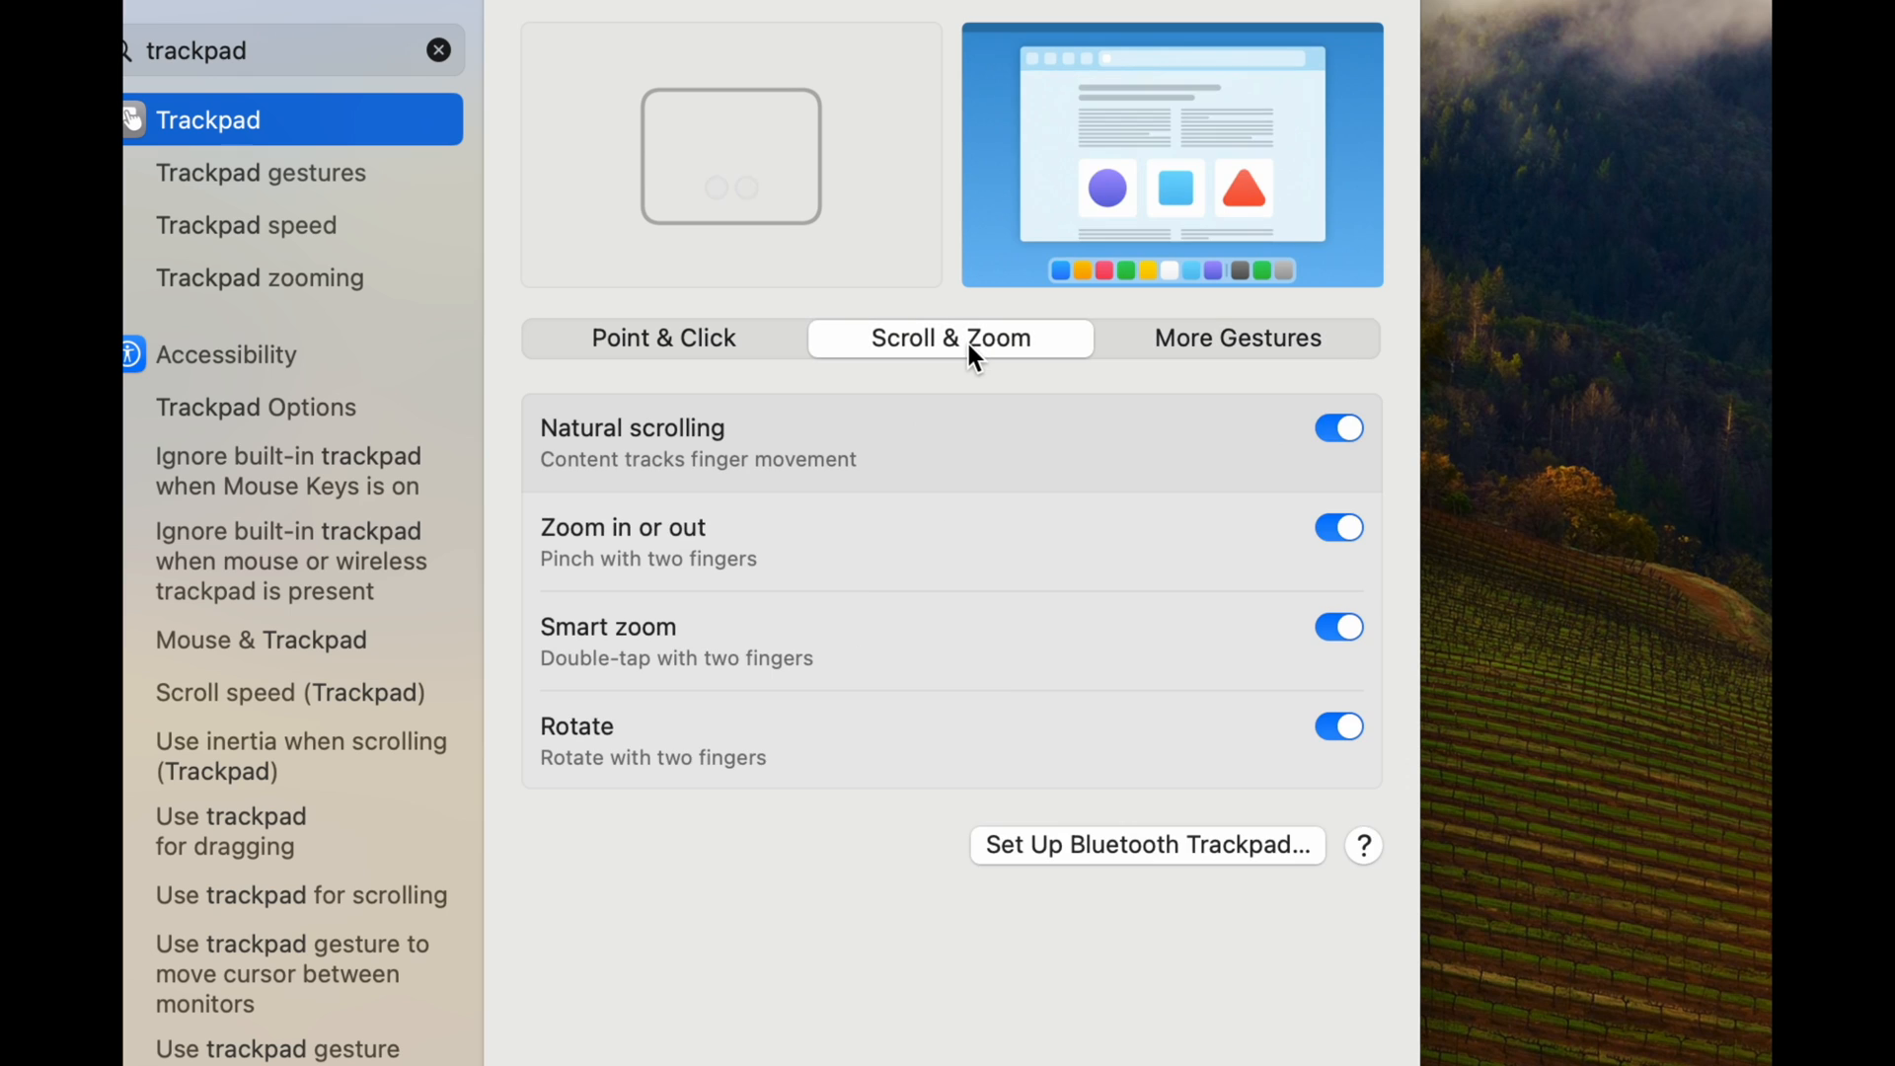
pyautogui.click(736, 334)
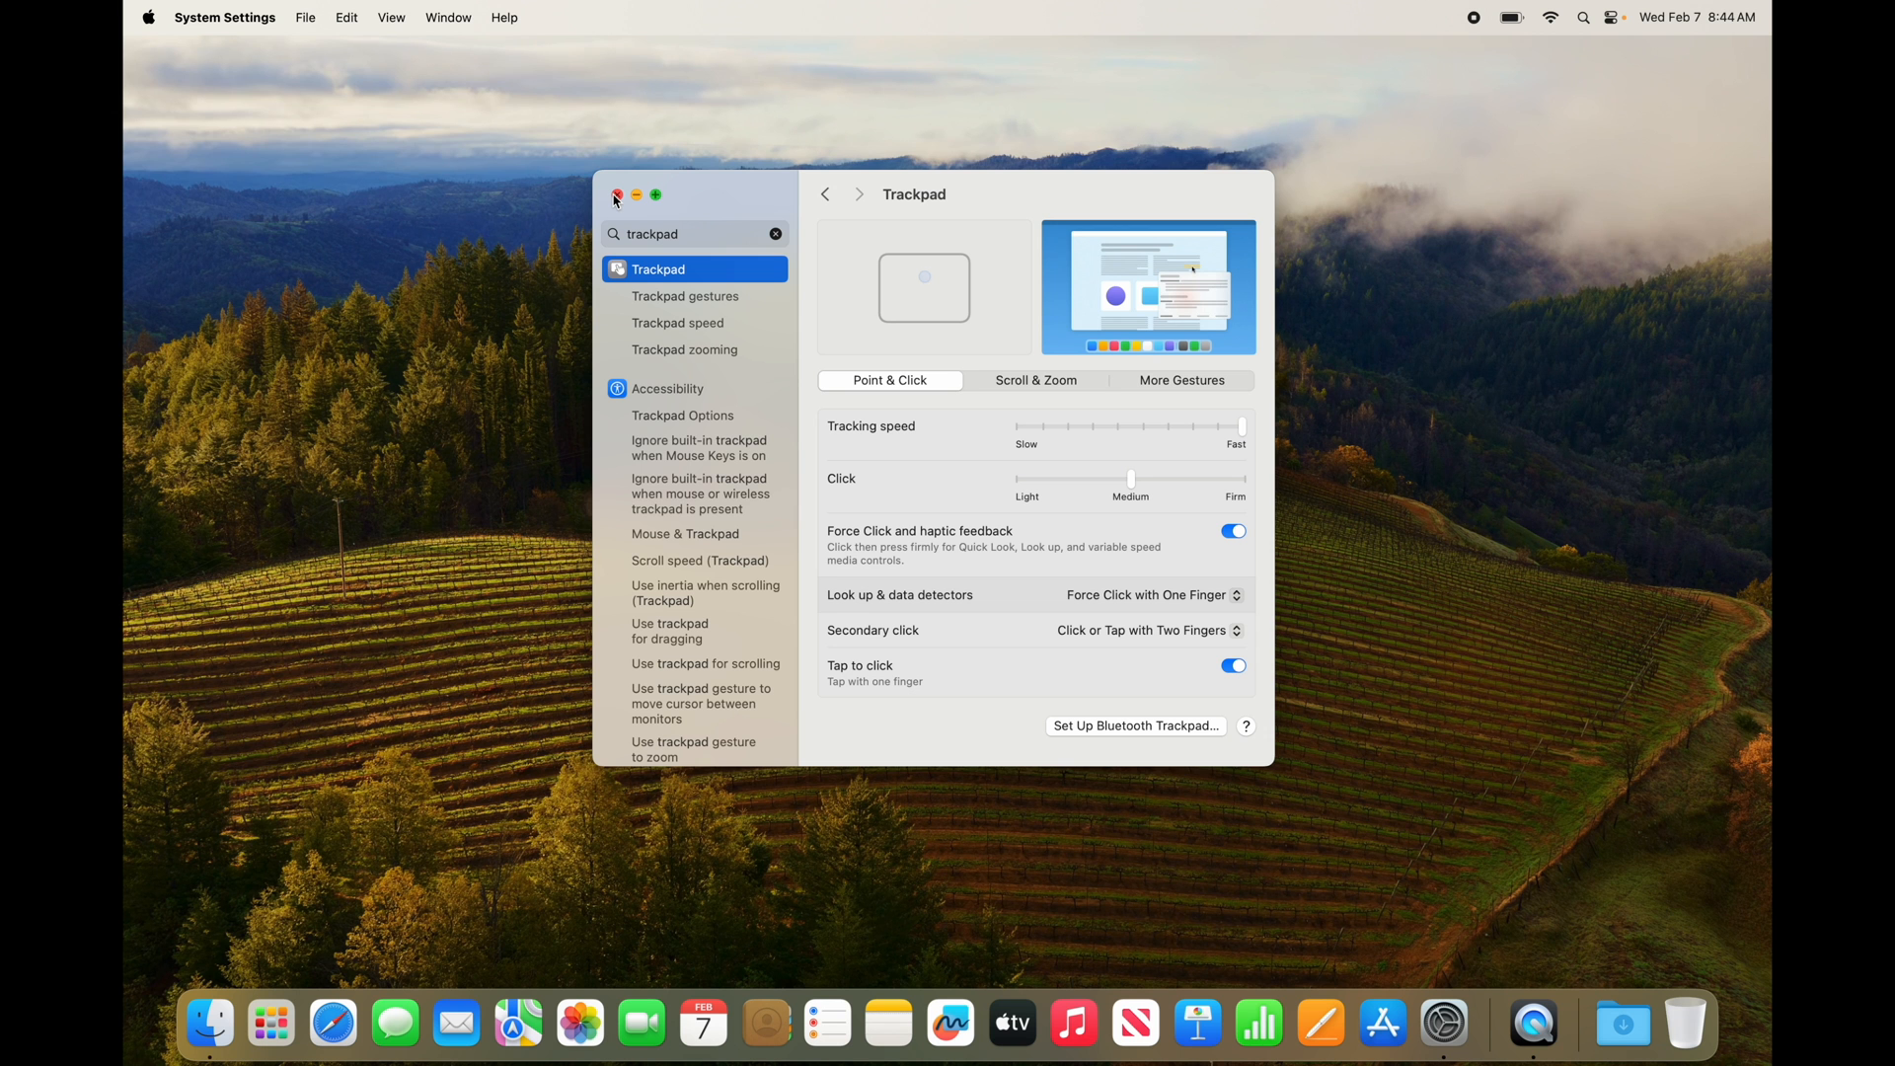
# Close the settings window and create a new folder on the desktop, keeping its default name
pyautogui.click(617, 196)
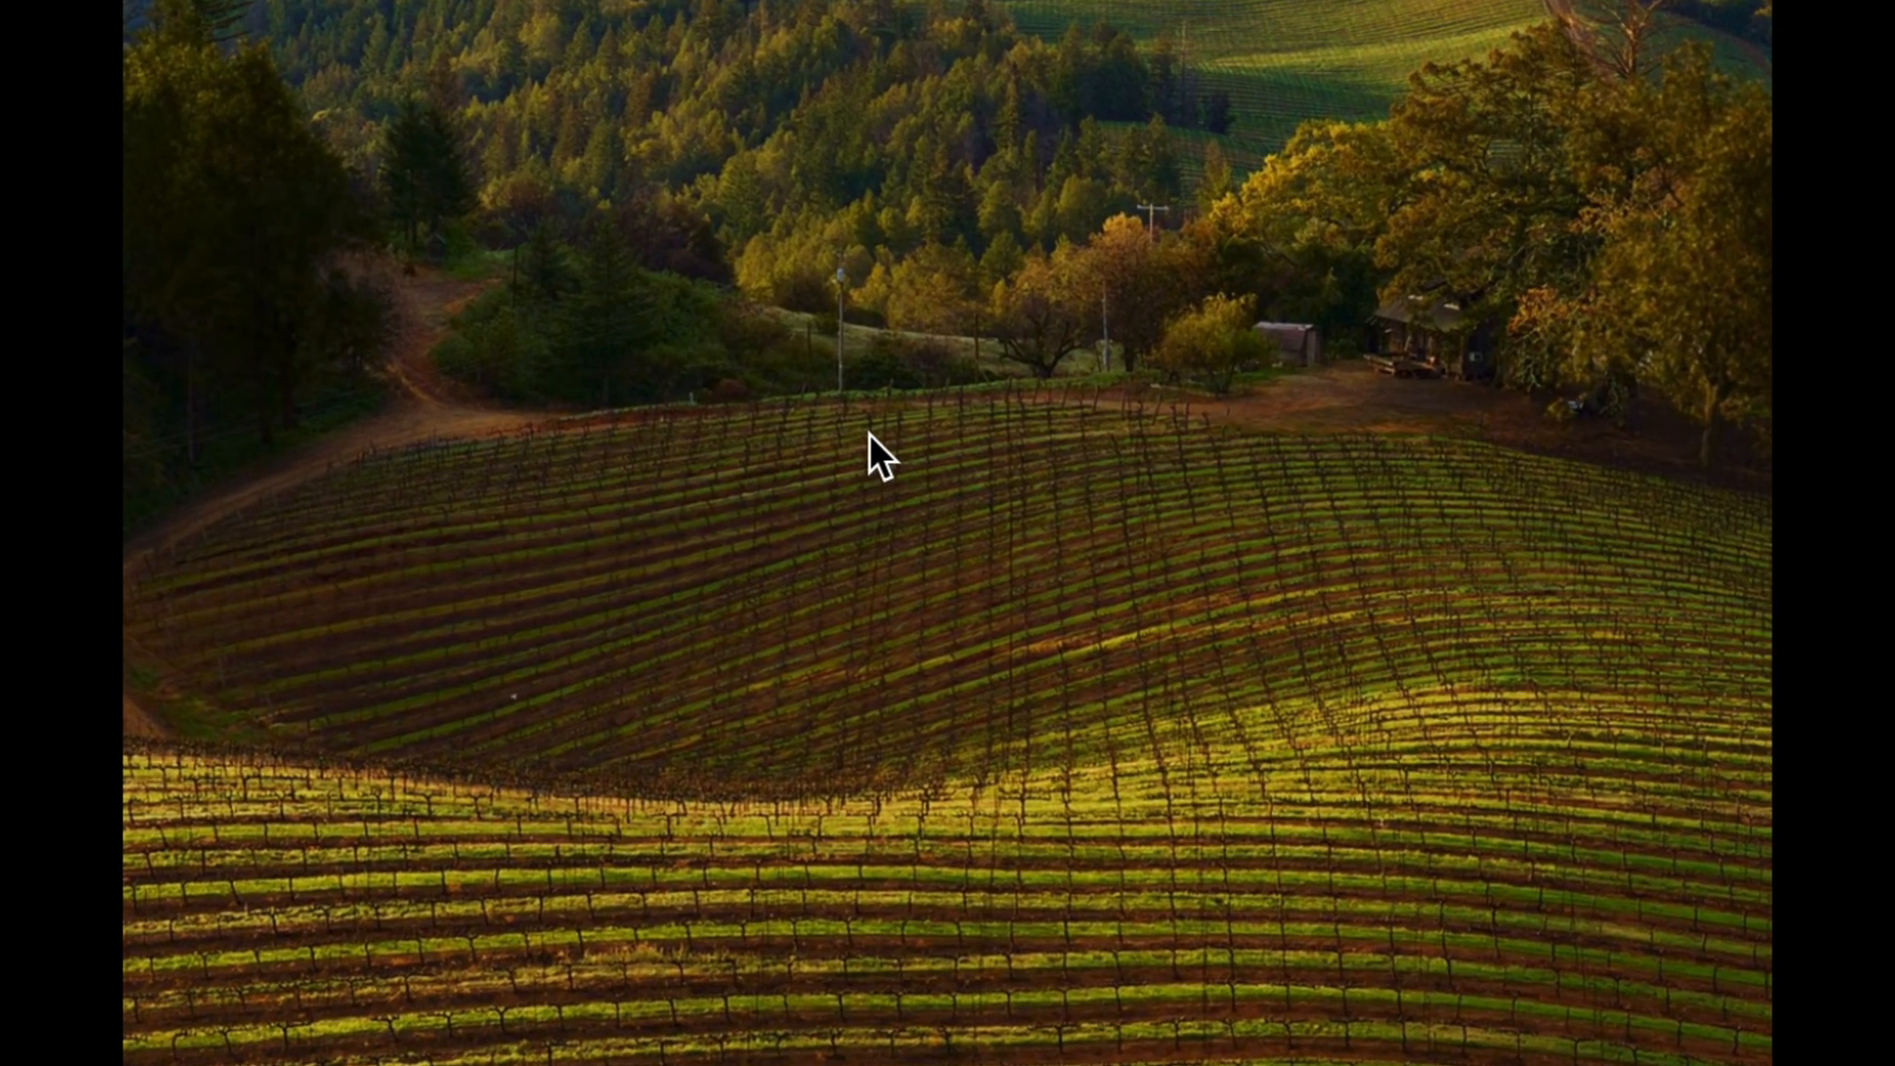
pyautogui.rightClick(868, 434)
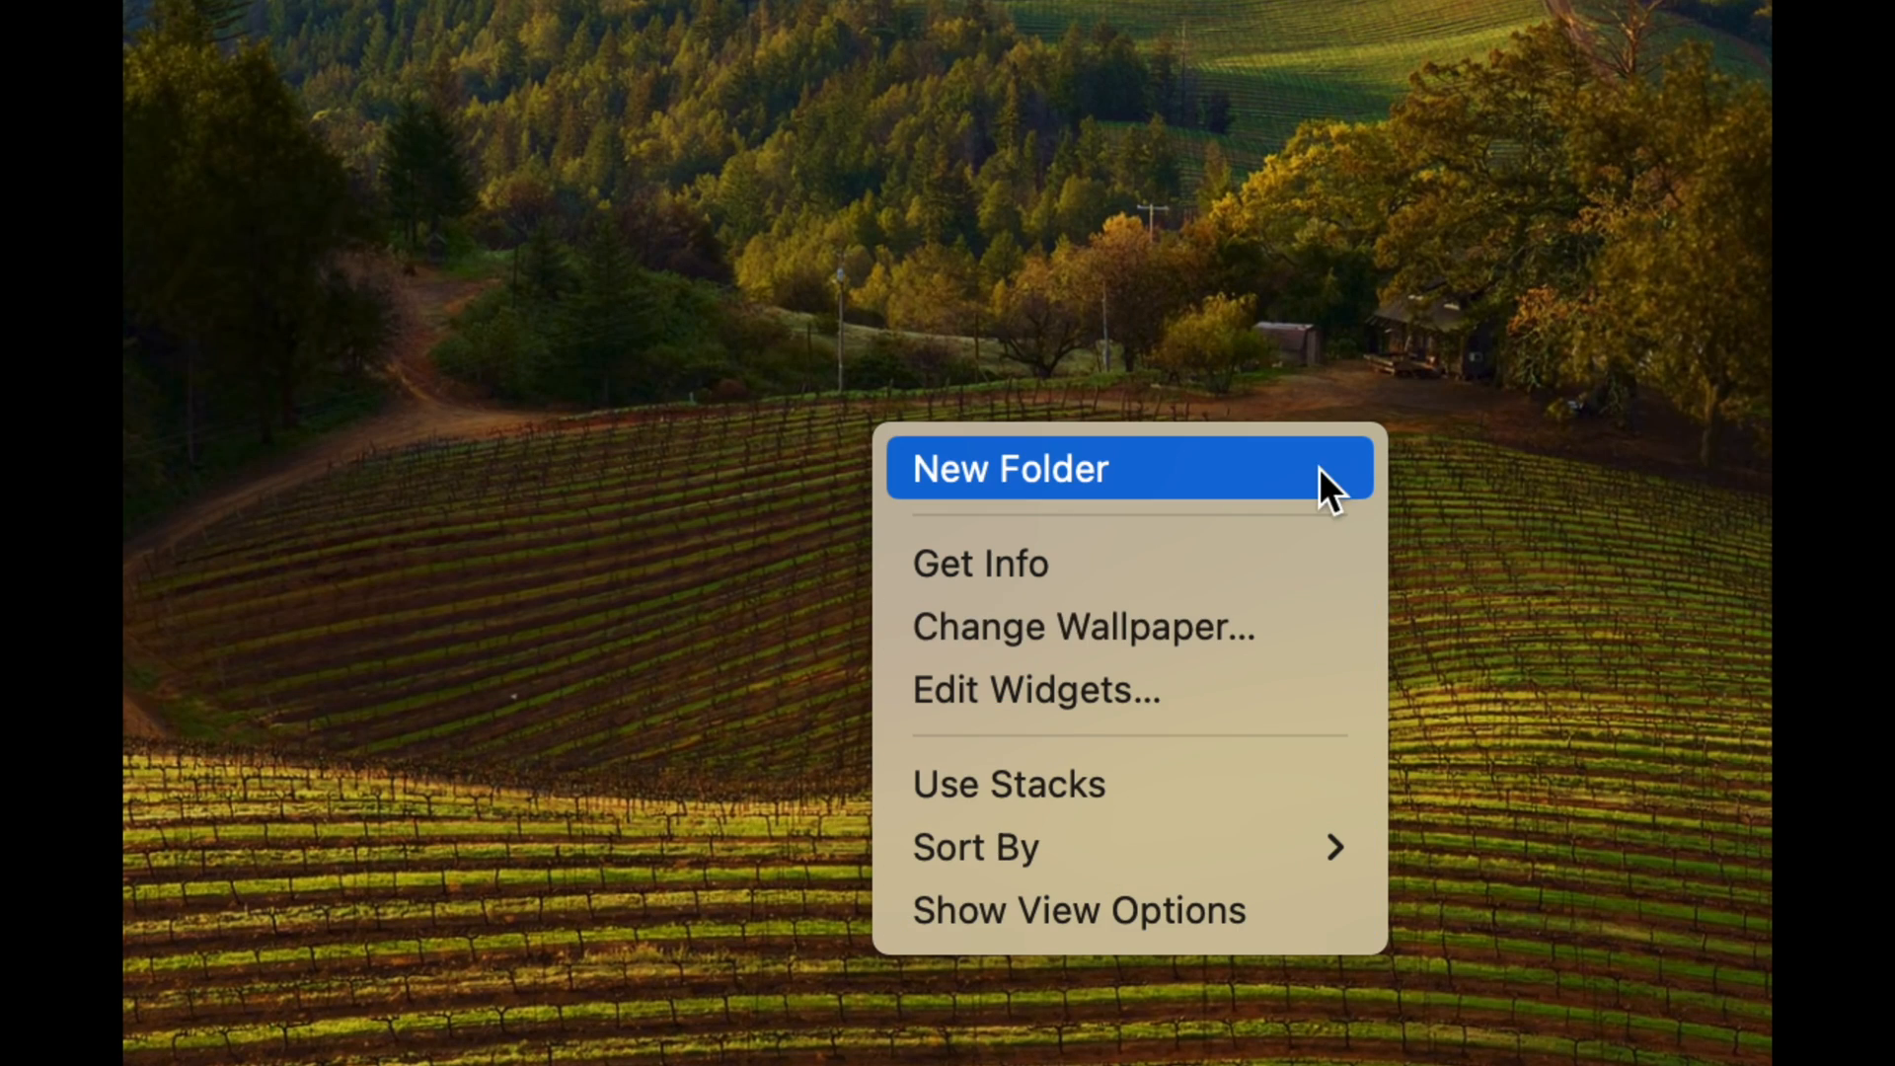
pyautogui.click(955, 478)
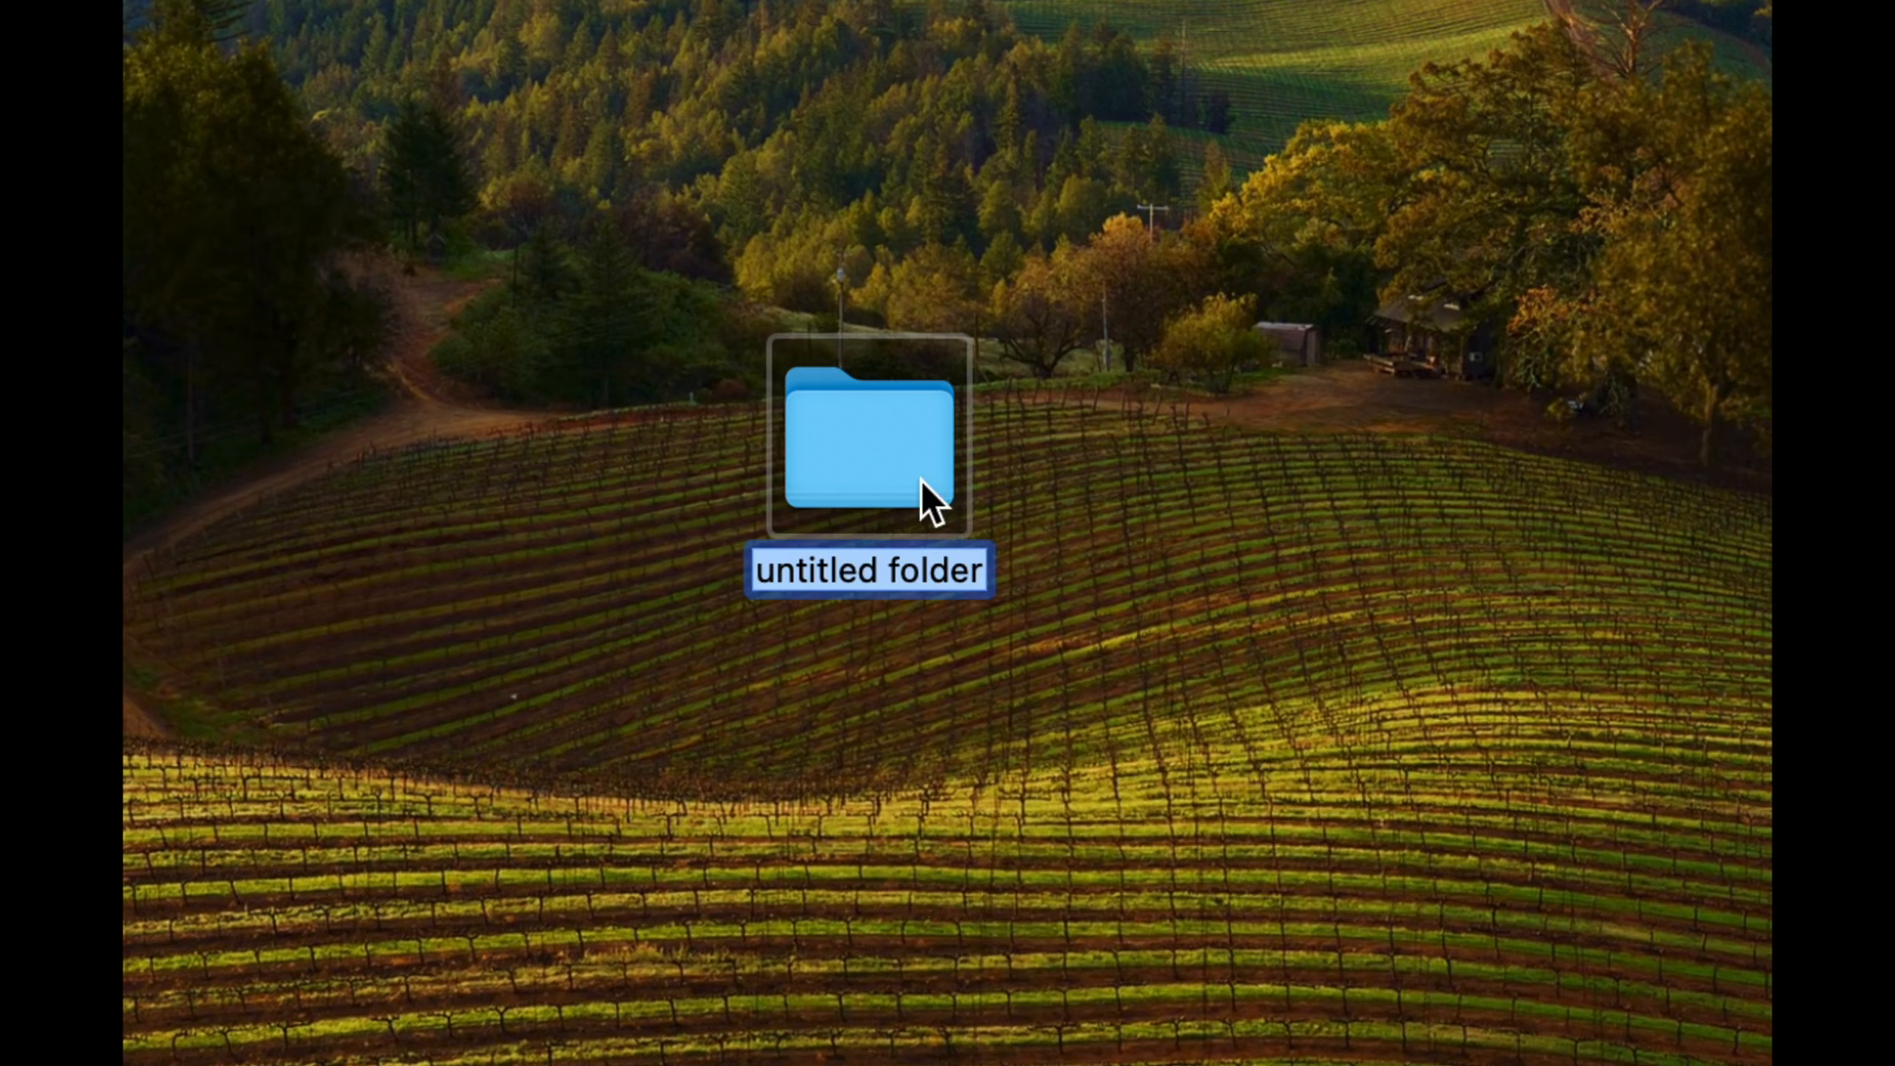
pyautogui.press('Return')
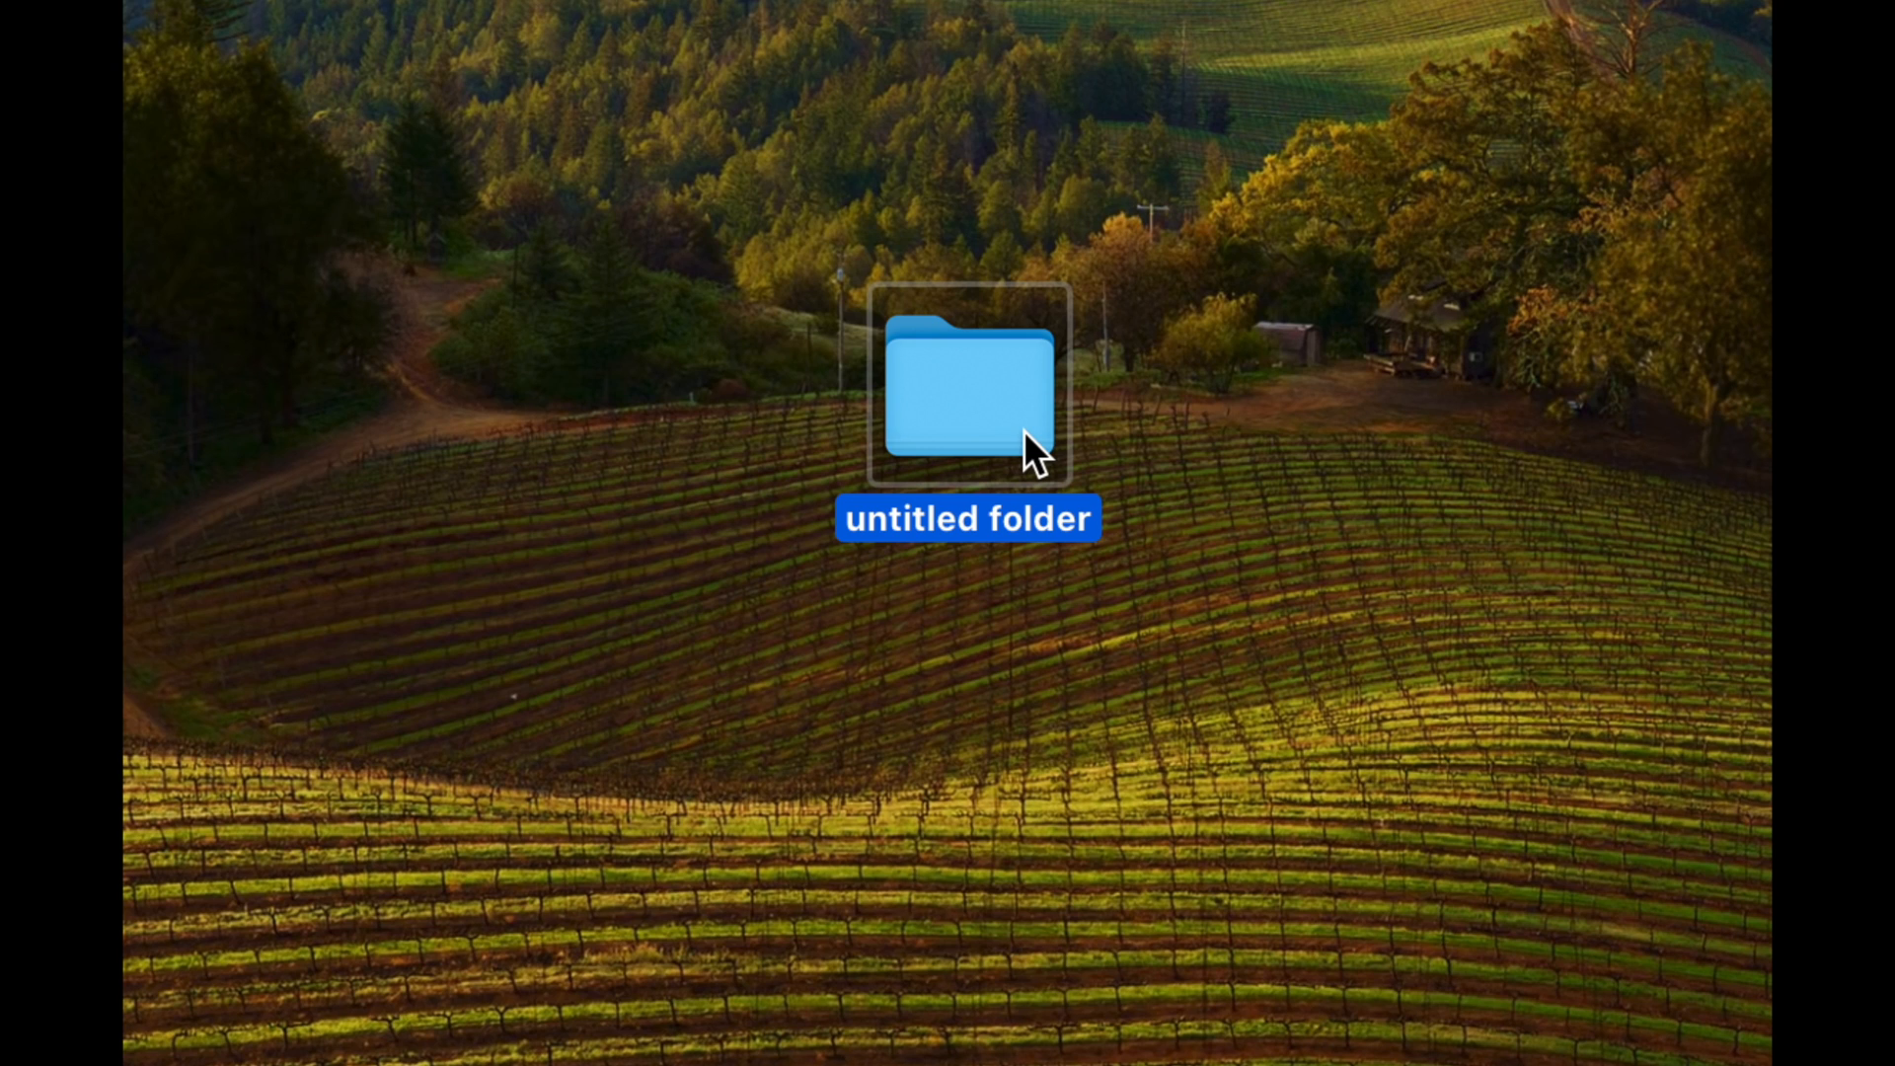
# Duplicate the untitled folder on the desktop beside the original and space the two folders apart
pyautogui.moveTo(1022, 431); pyautogui.dragTo(1350, 438)
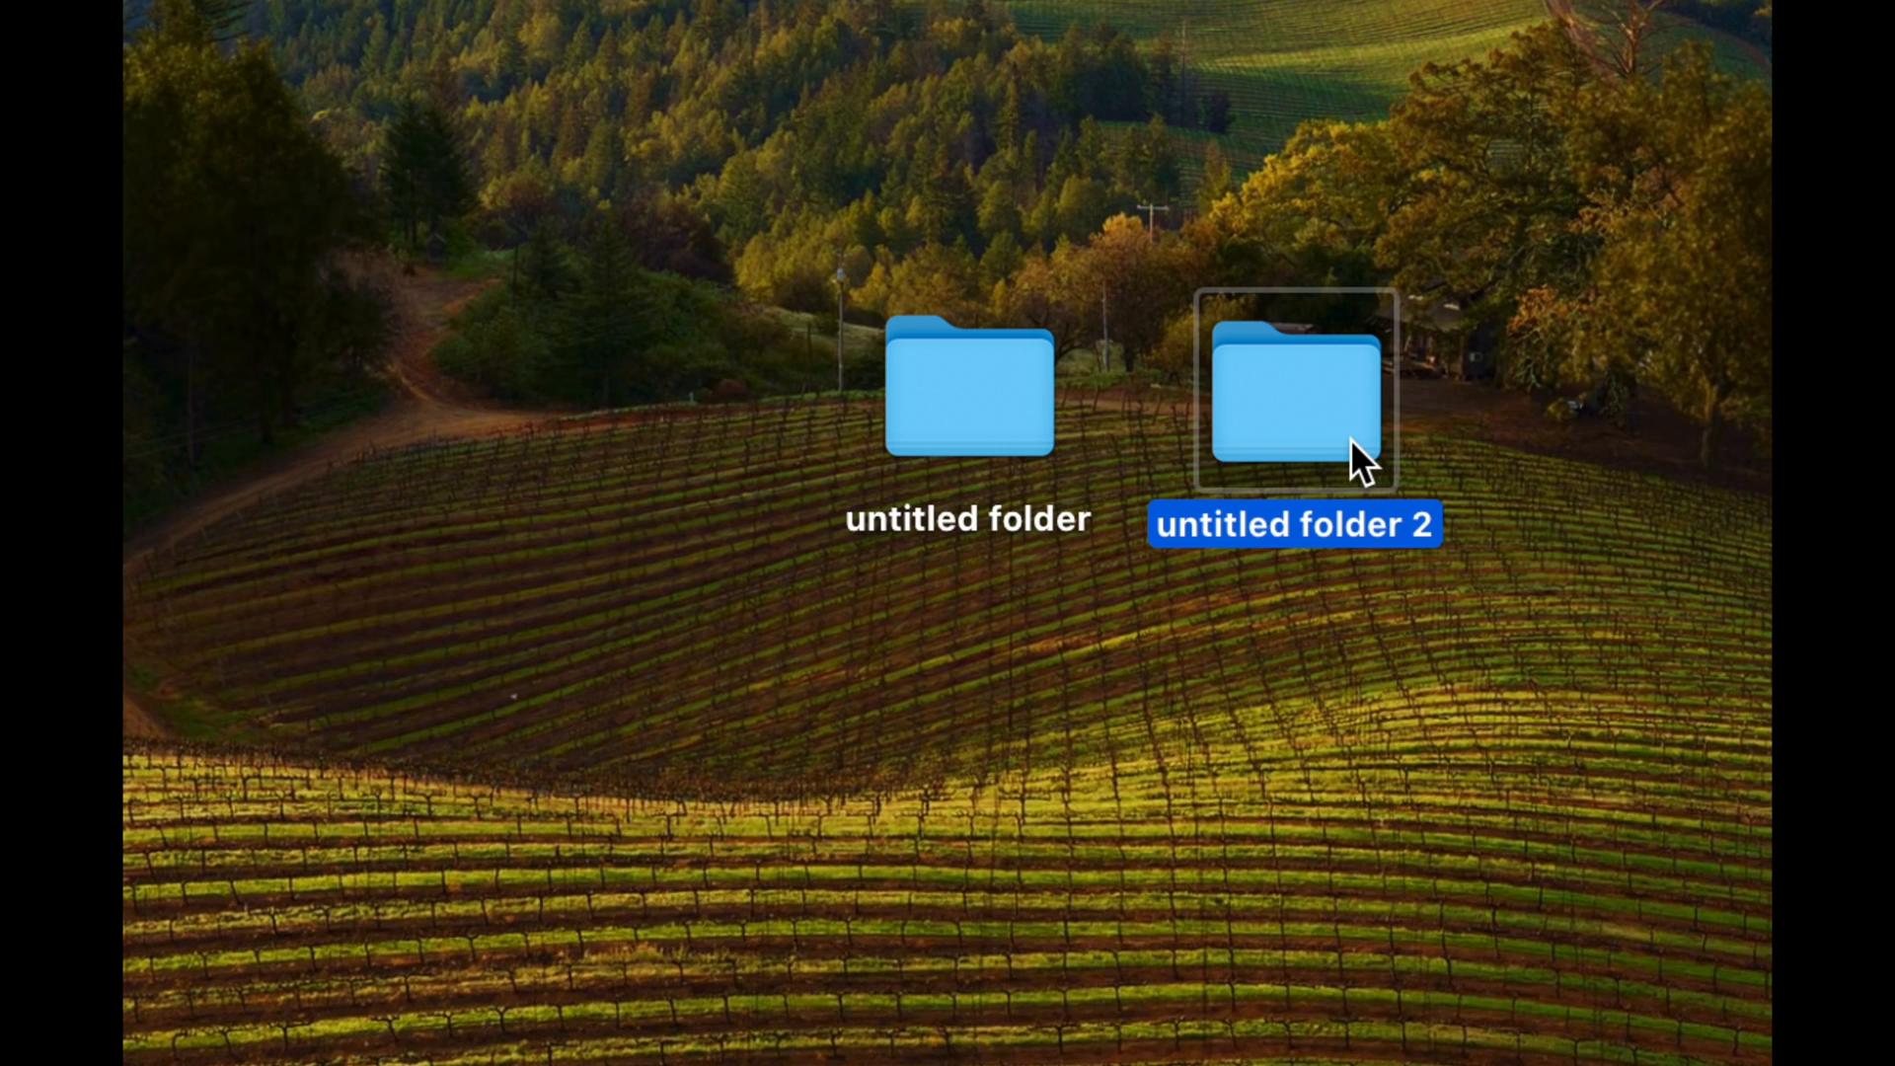
pyautogui.moveTo(1347, 439); pyautogui.dragTo(1328, 456)
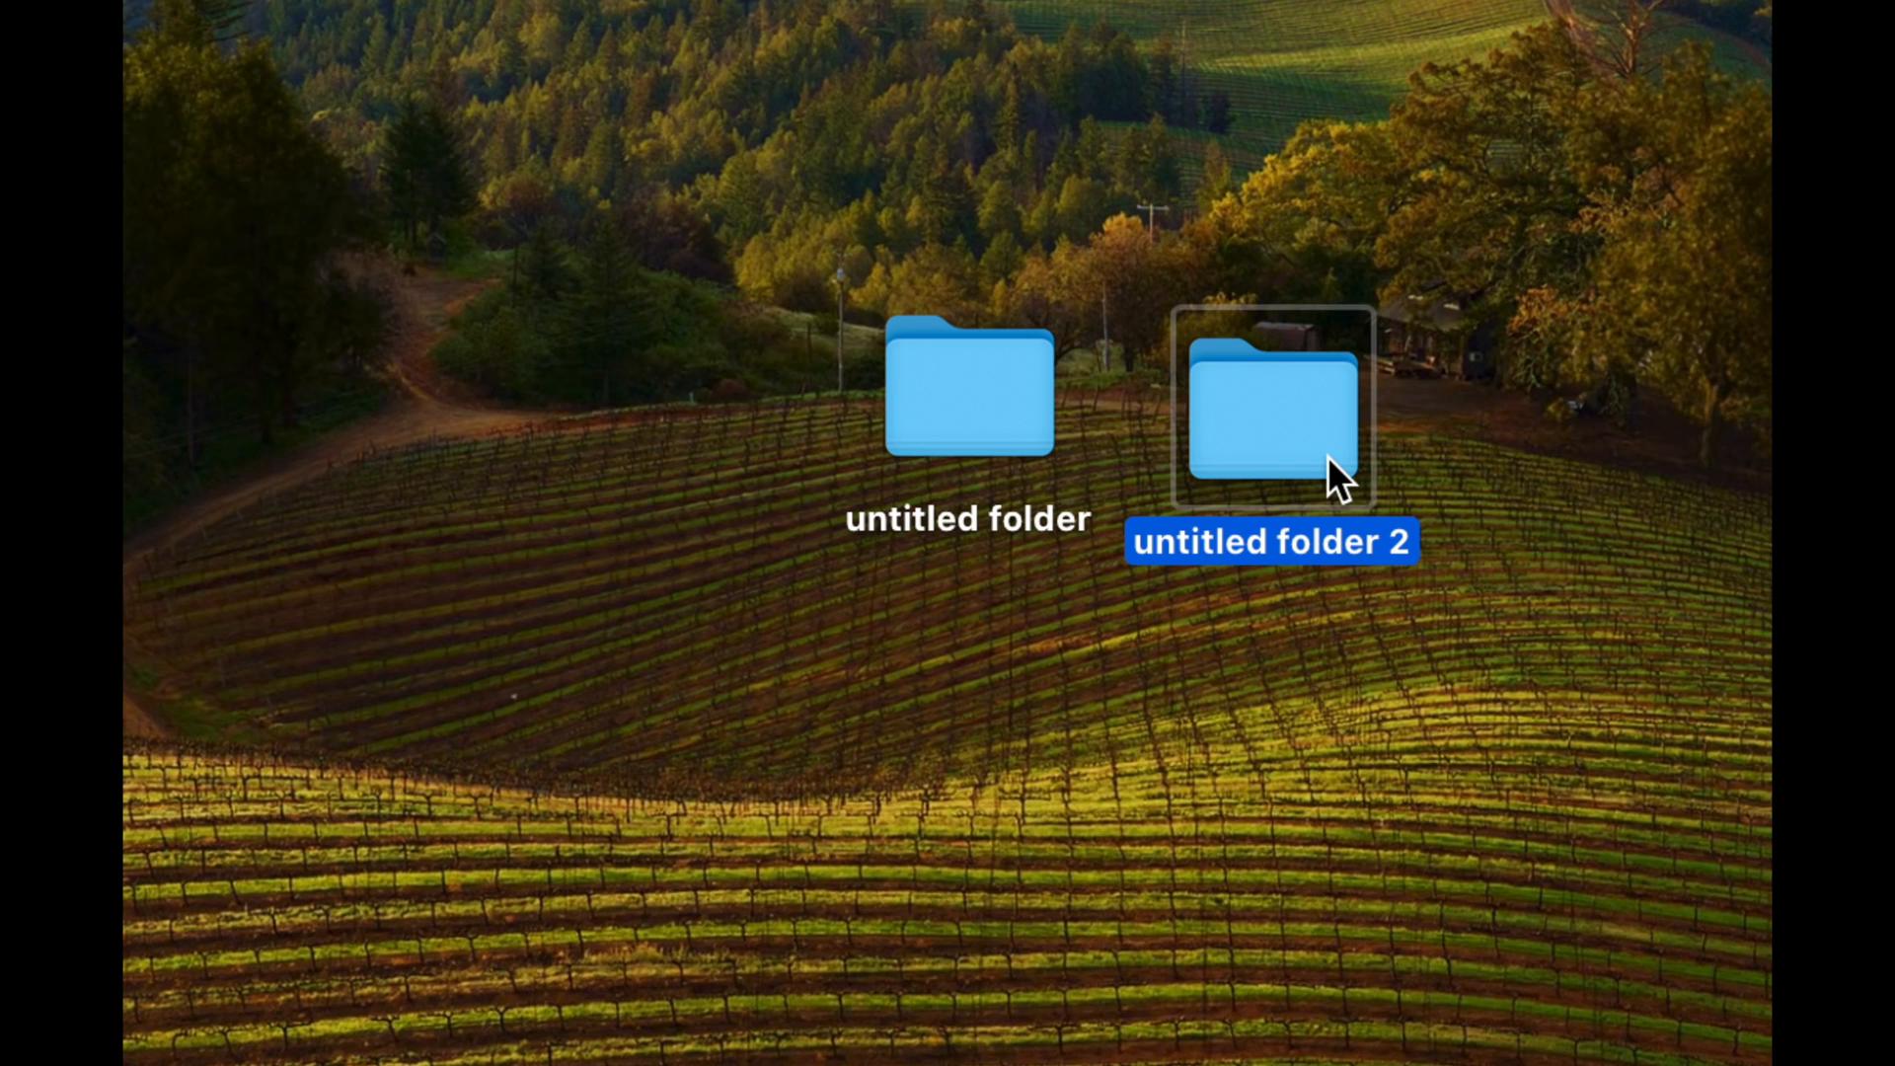
pyautogui.click(998, 389)
pyautogui.moveTo(992, 389); pyautogui.dragTo(918, 395)
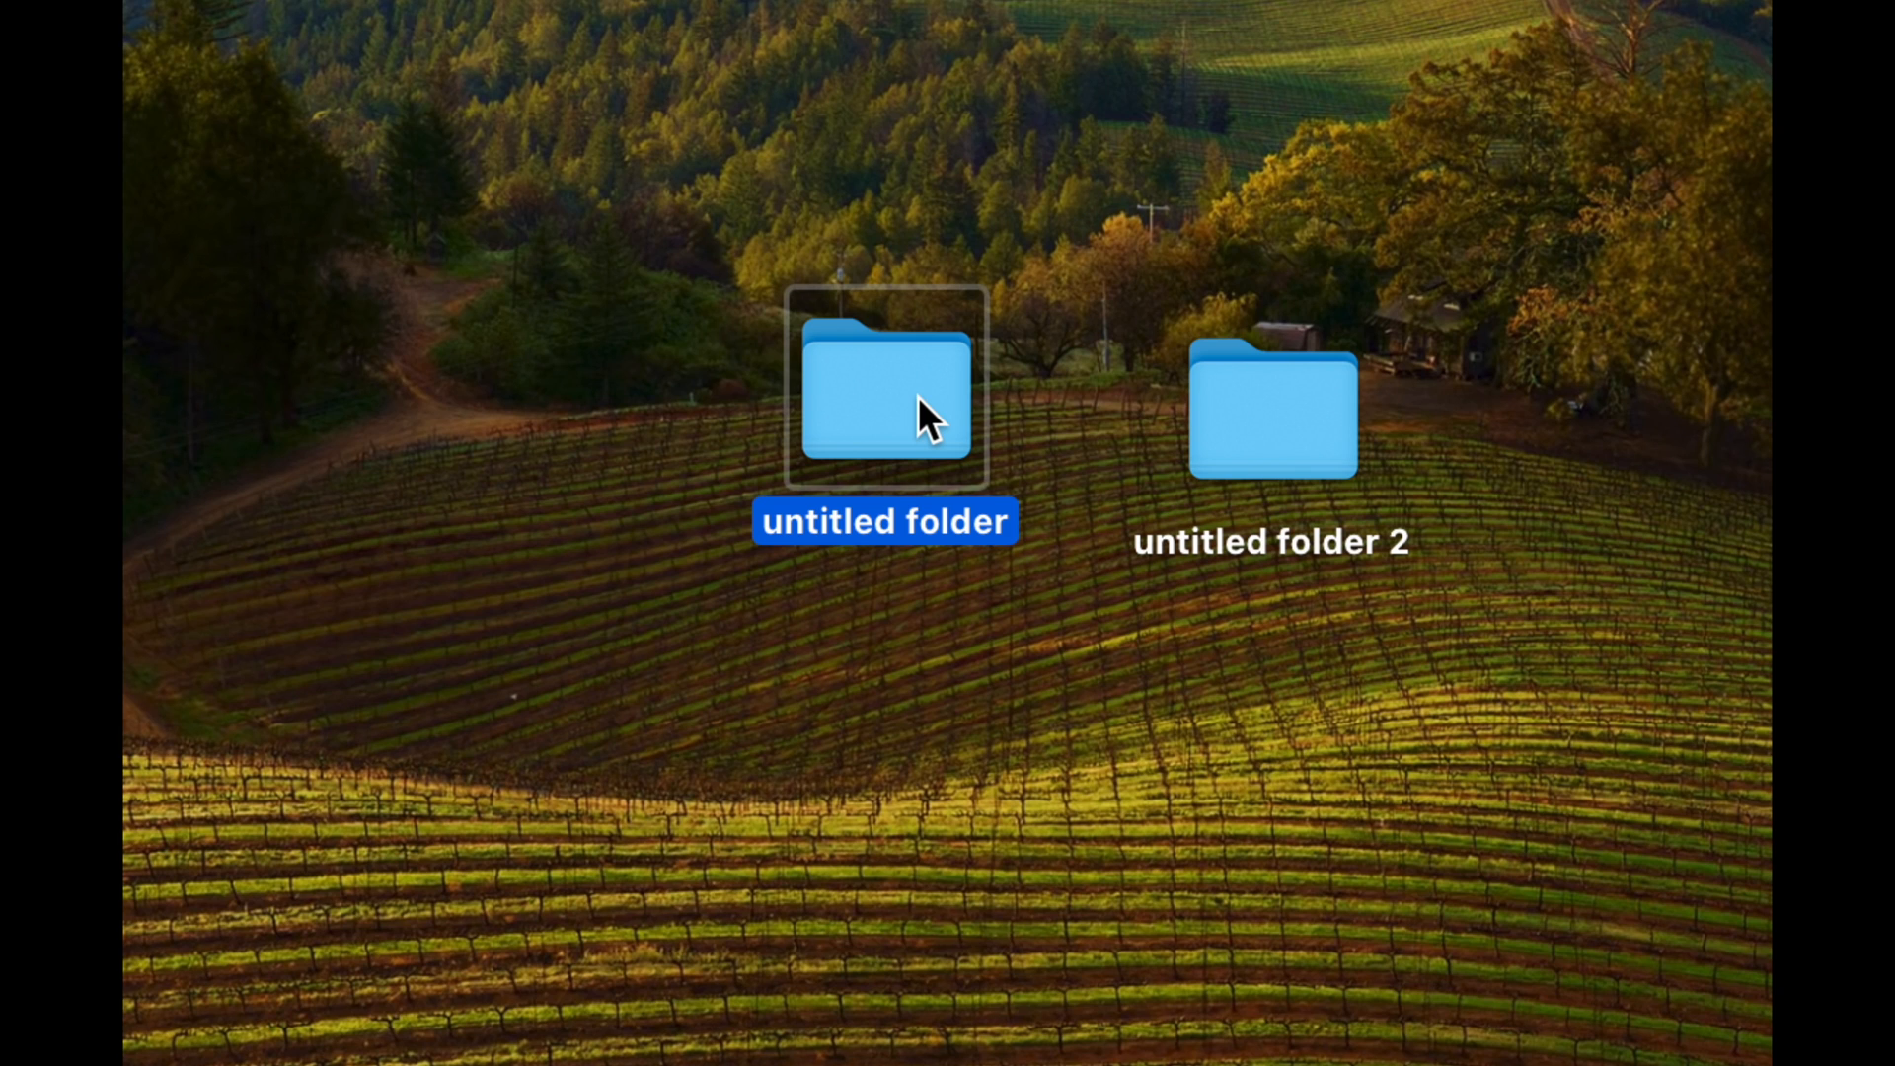
# Copy the original untitled folder, paste it onto the desktop and move the pasted folder near the other two
pyautogui.rightClick(918, 395)
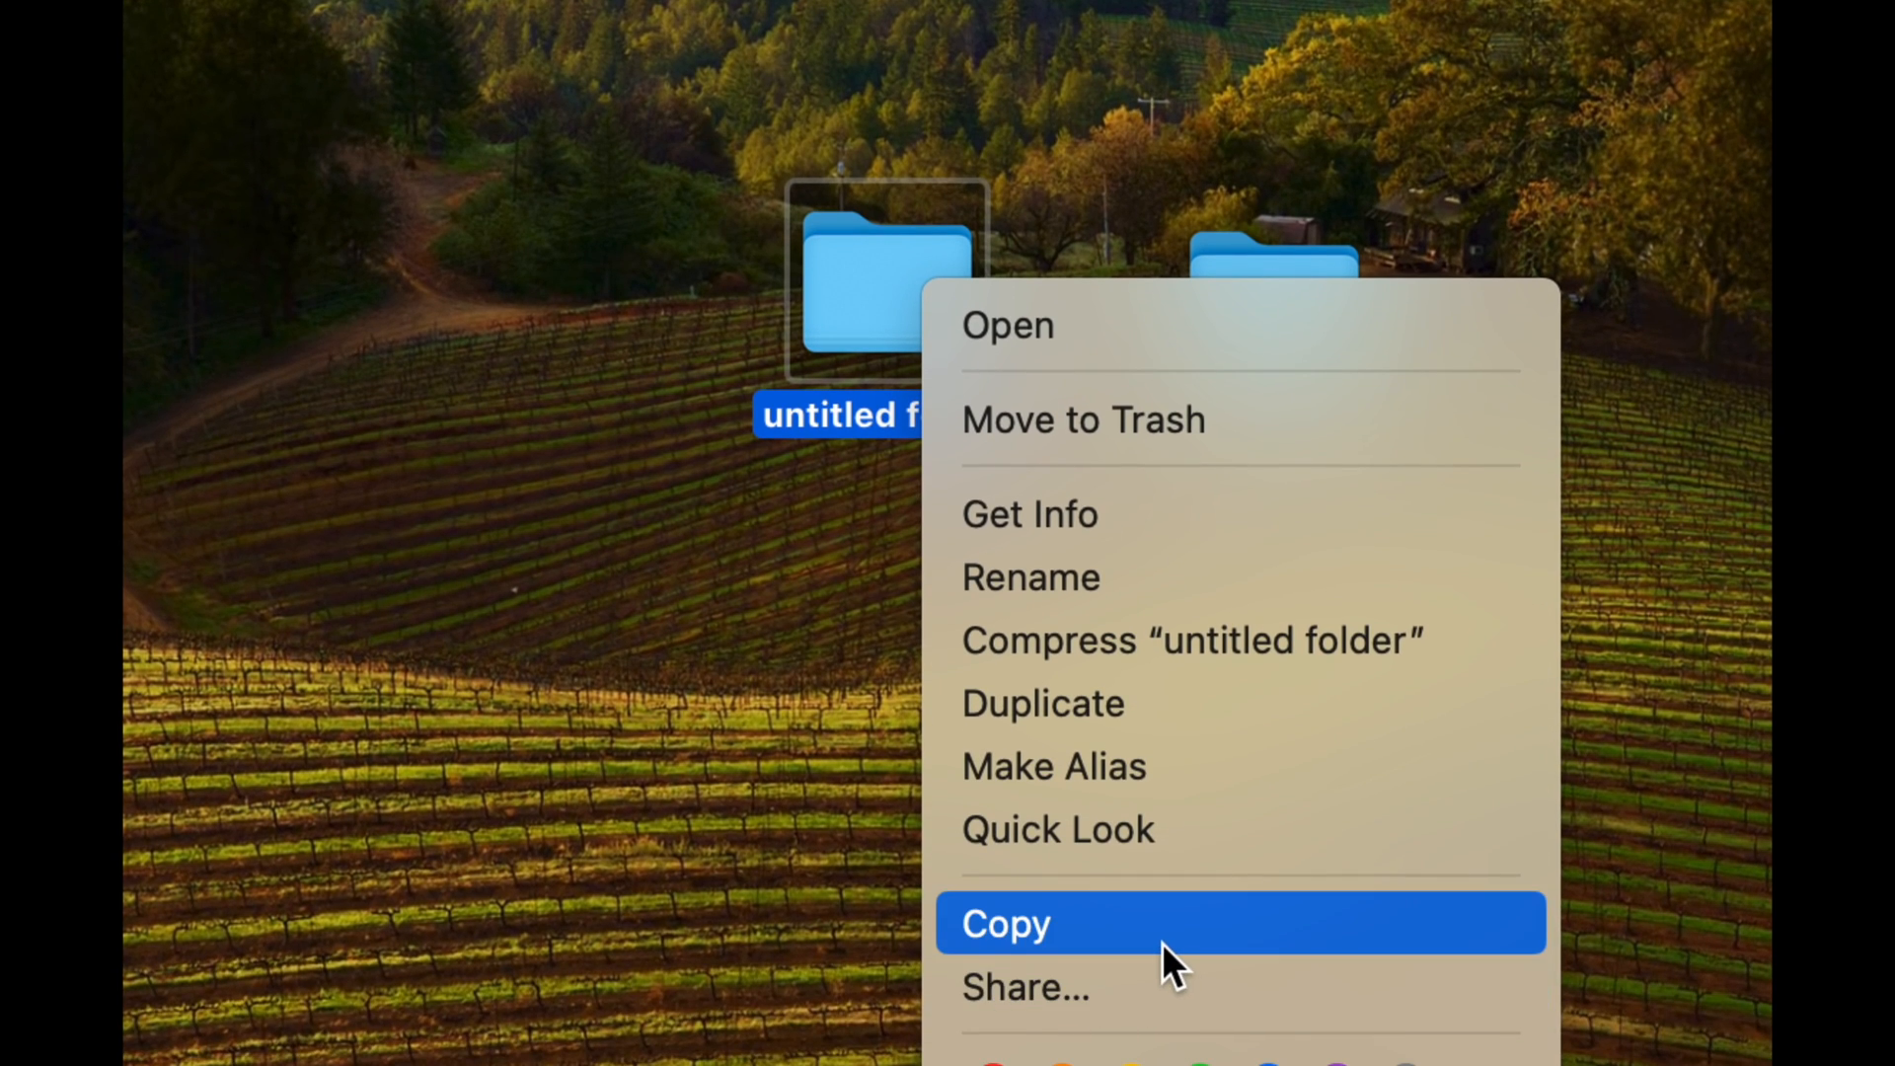
pyautogui.click(1163, 943)
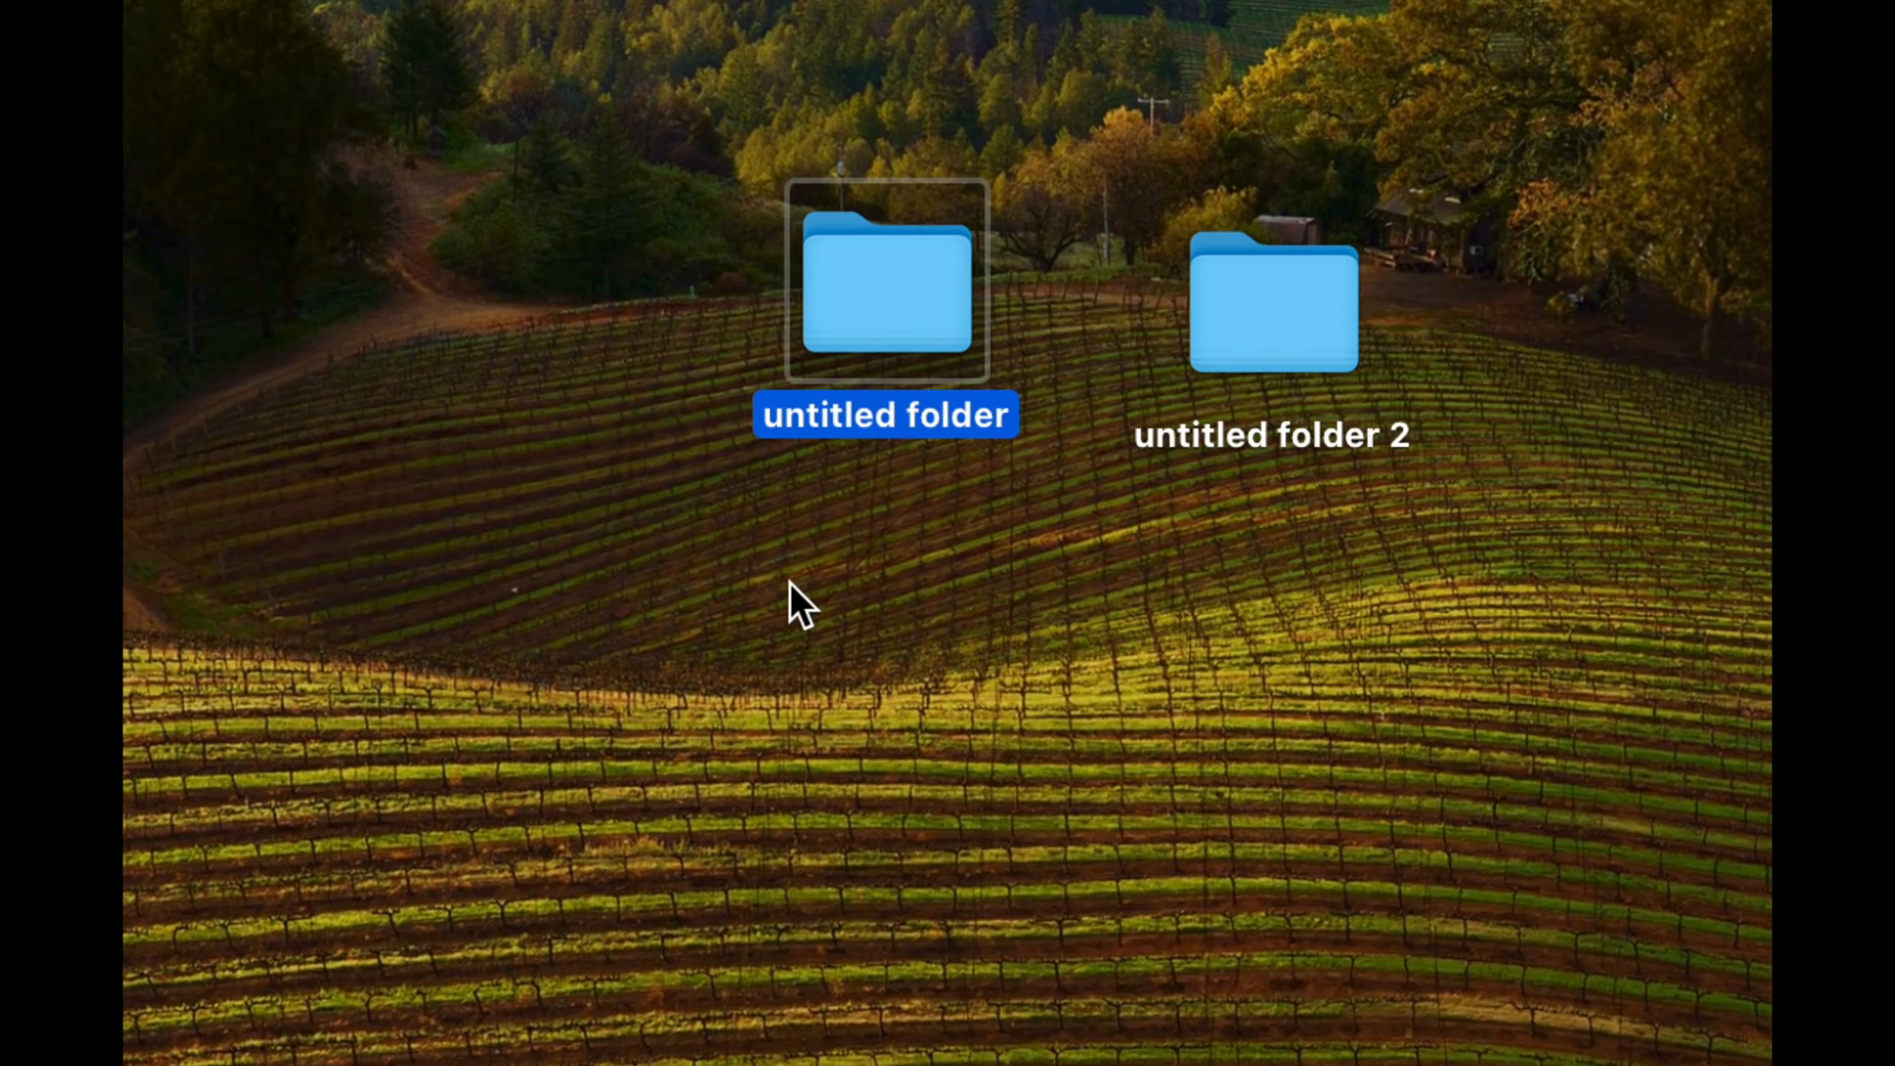
pyautogui.rightClick(789, 582)
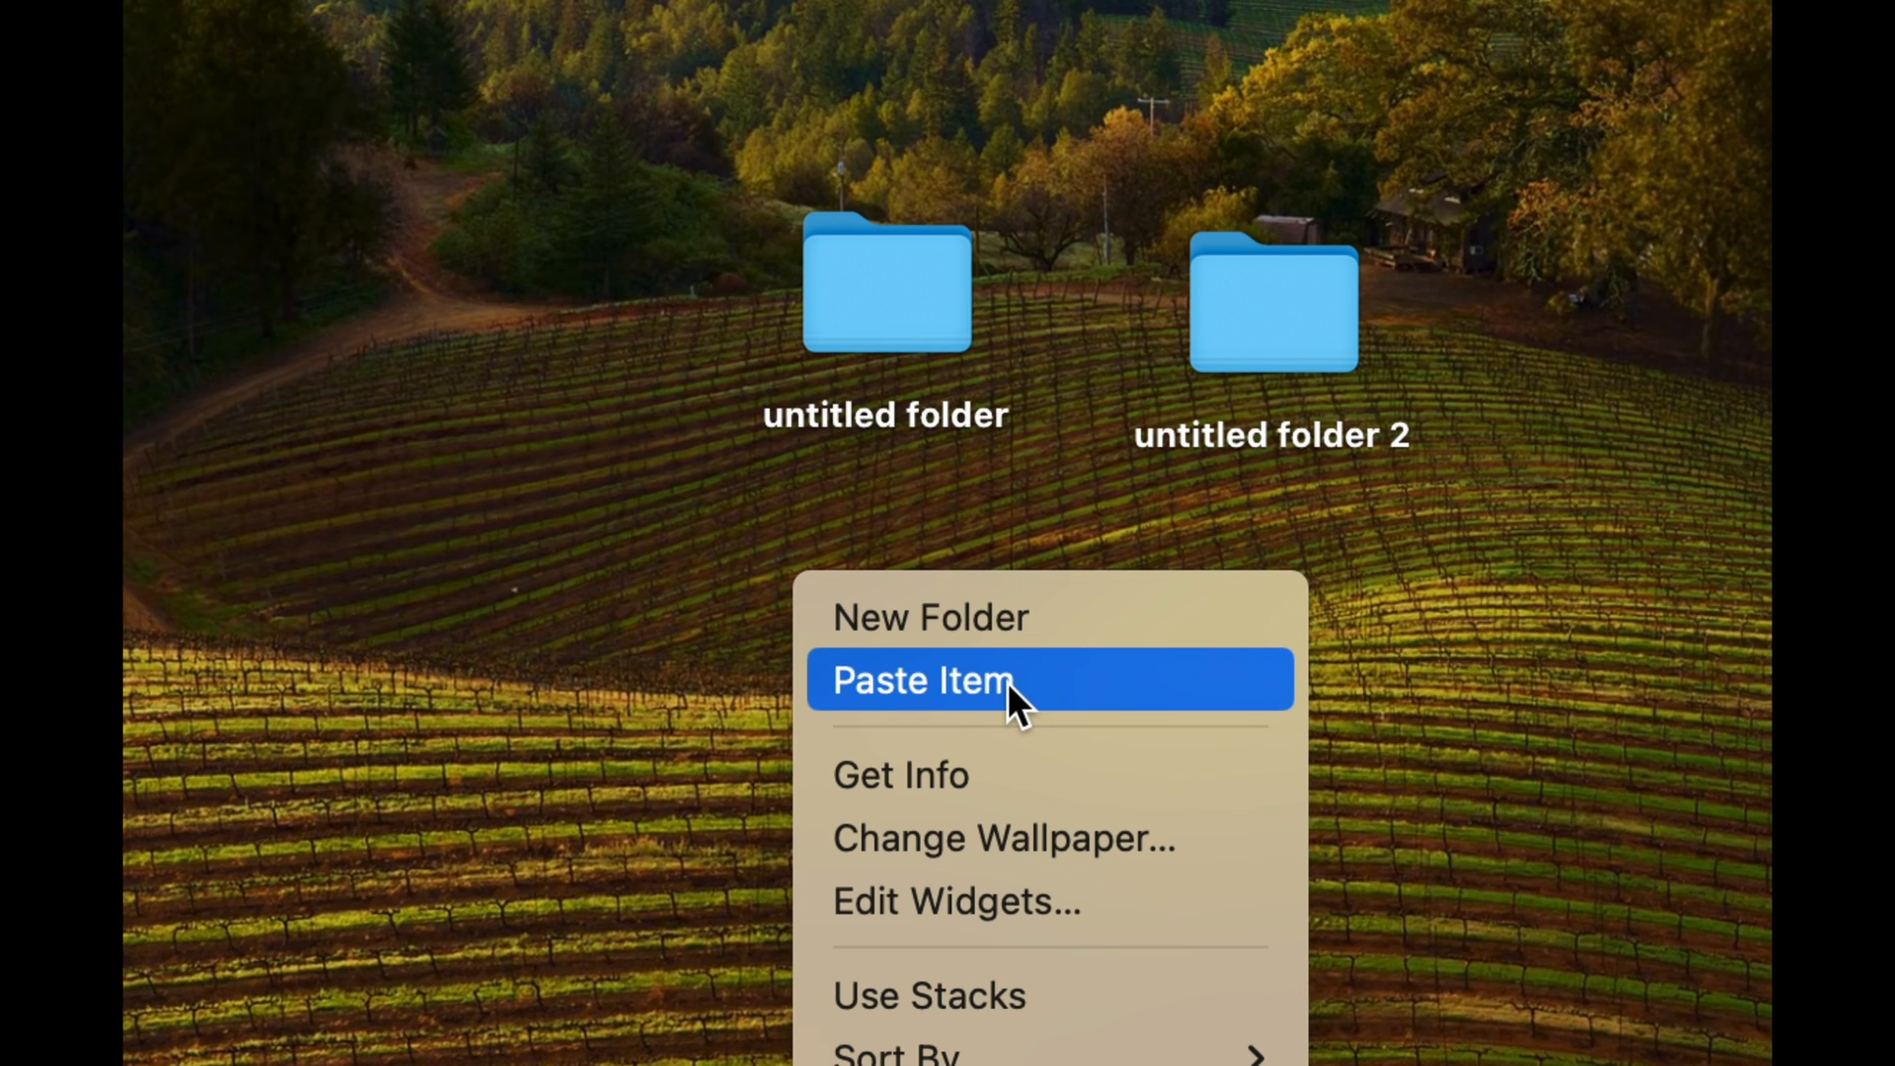
pyautogui.click(973, 683)
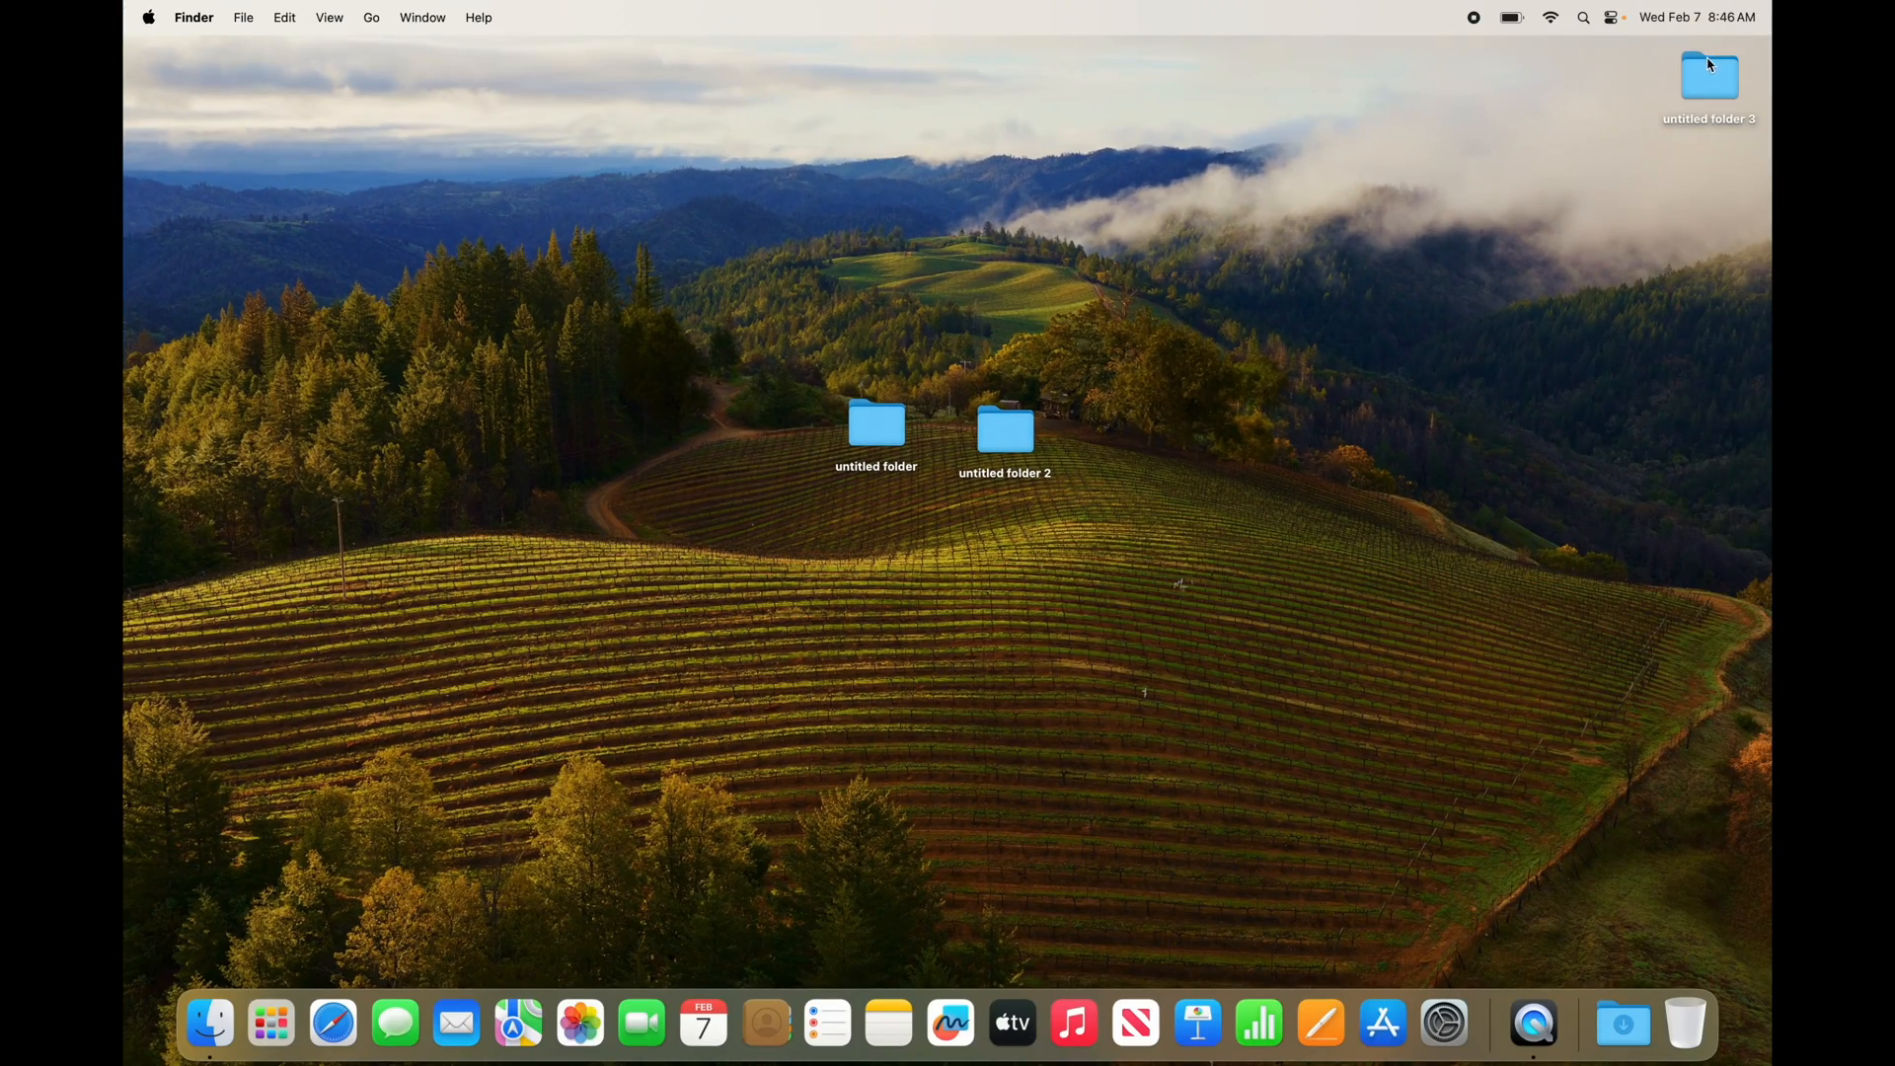
pyautogui.moveTo(1711, 65); pyautogui.dragTo(1113, 418)
pyautogui.rightClick(1126, 416)
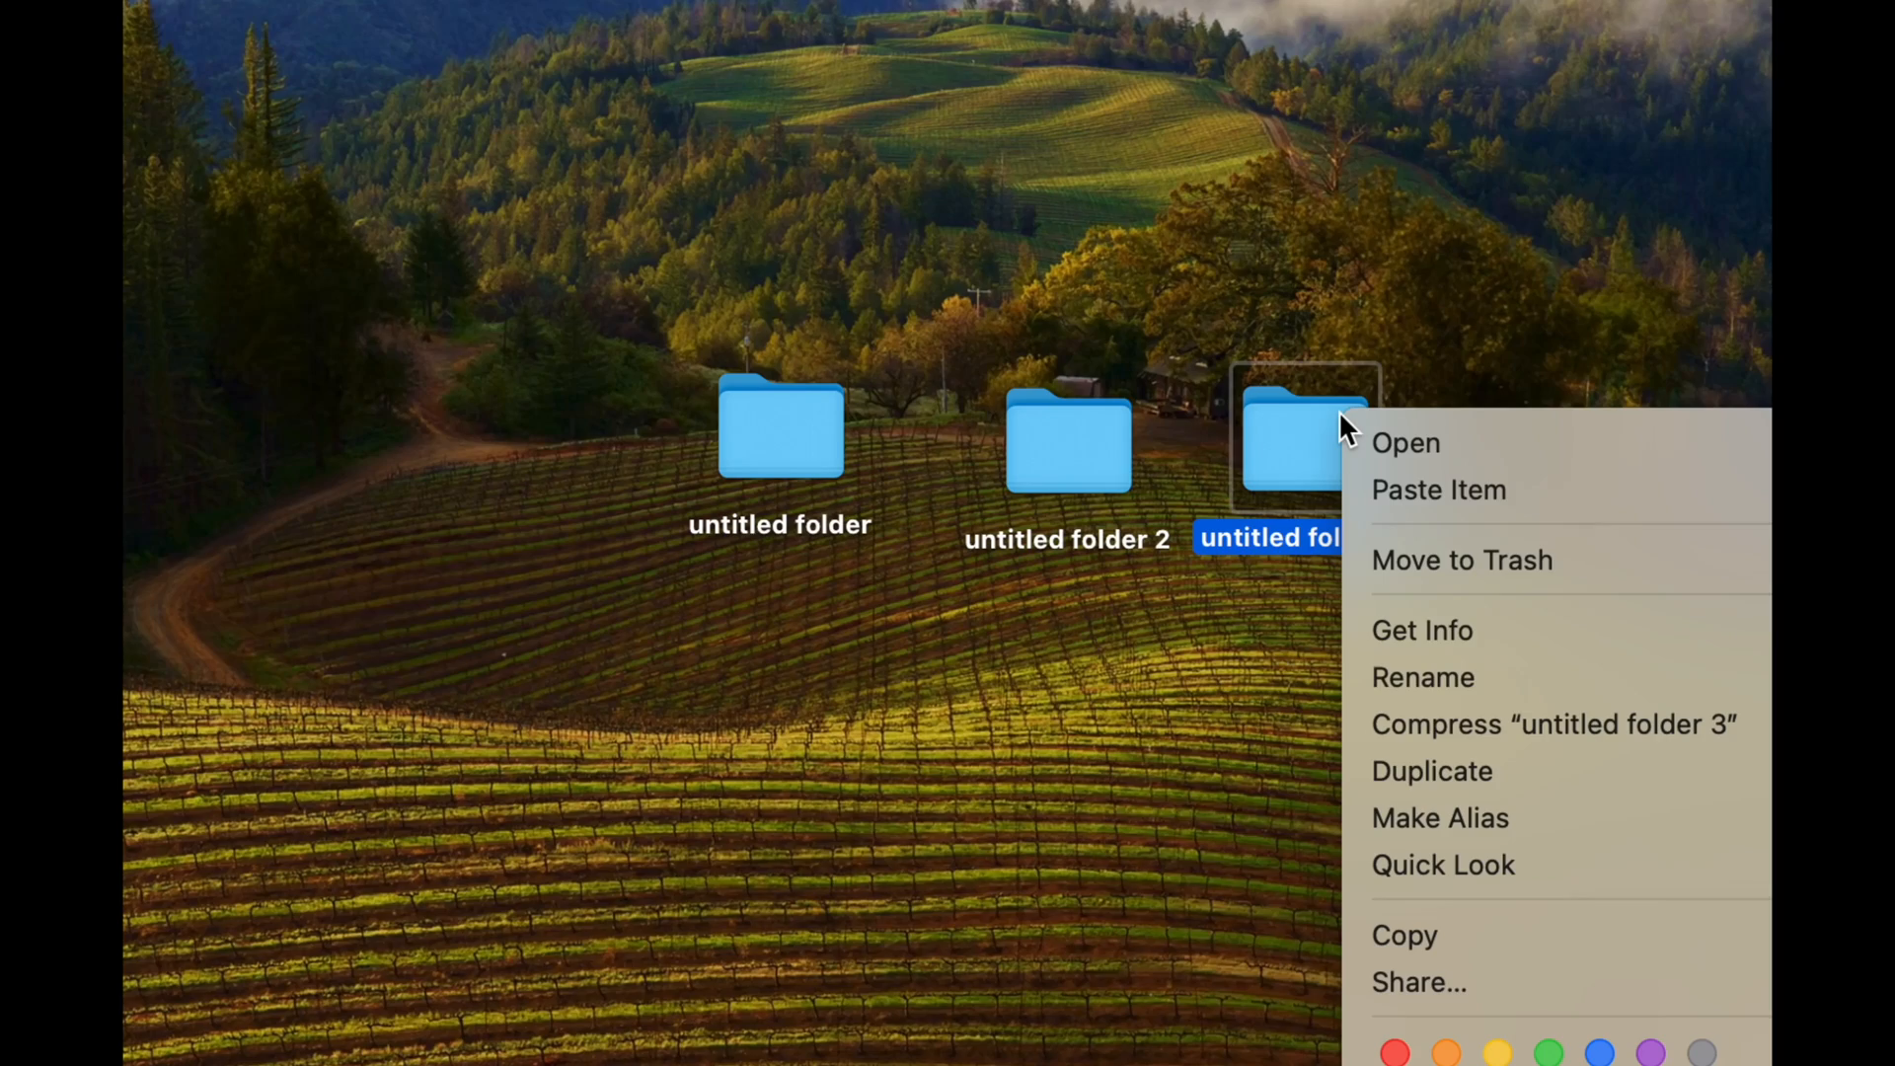
pyautogui.press('Escape')
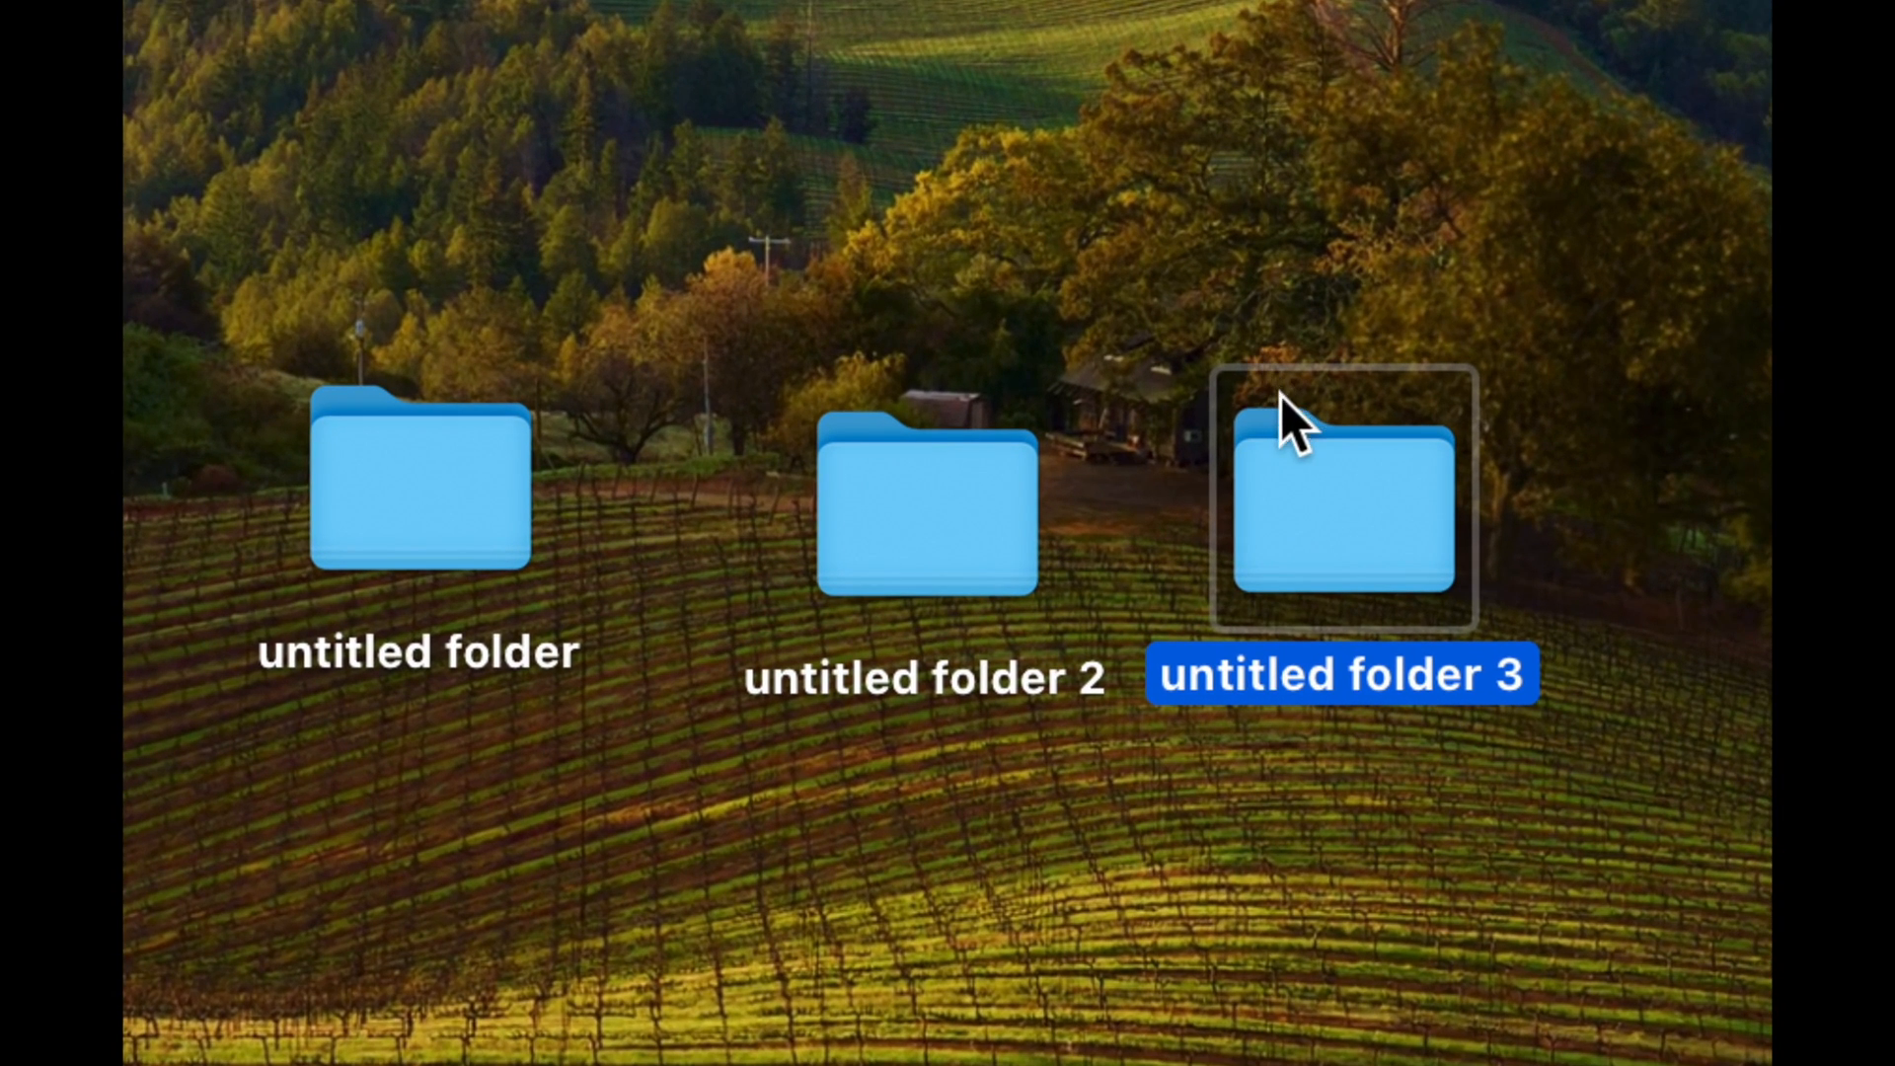
pyautogui.moveTo(1295, 424); pyautogui.dragTo(873, 133)
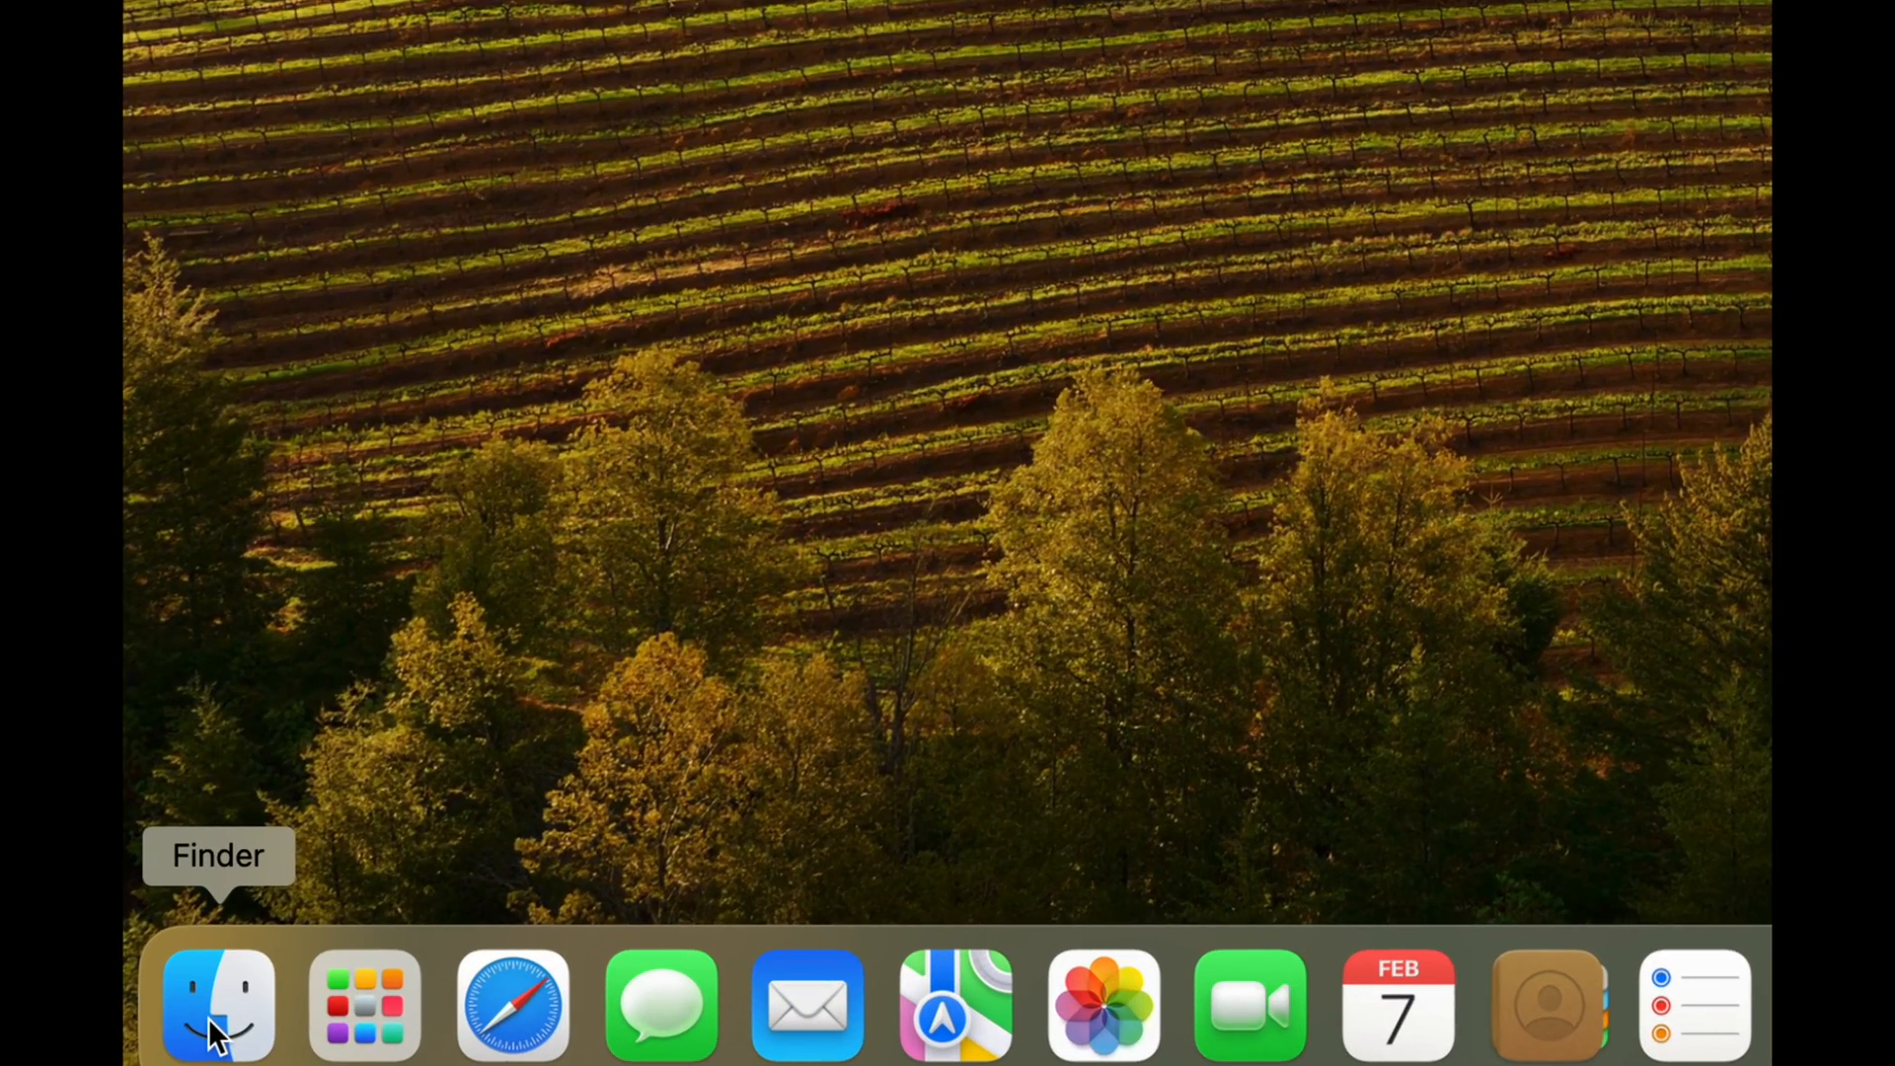
# Open a Finder window, move it below untitled folder 3 and show the Documents folder
pyautogui.click(212, 1025)
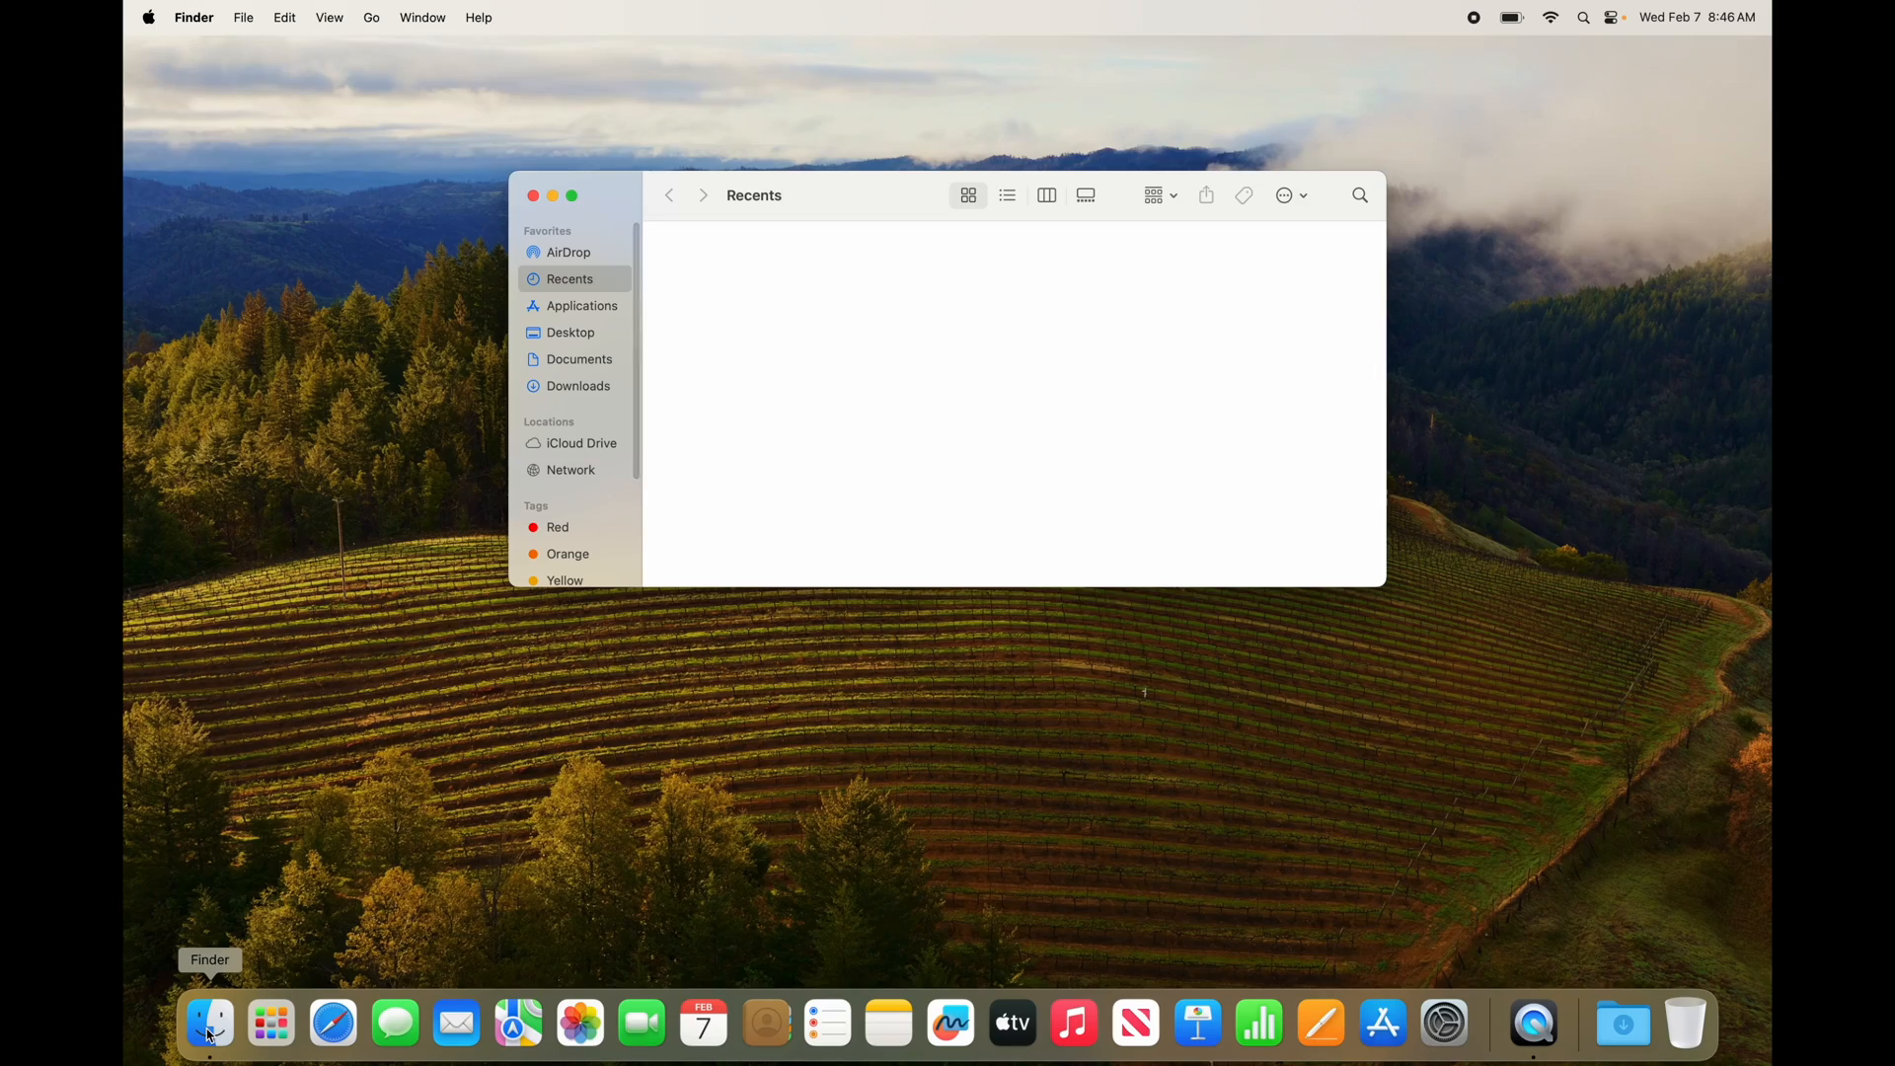
pyautogui.moveTo(613, 178); pyautogui.dragTo(806, 426)
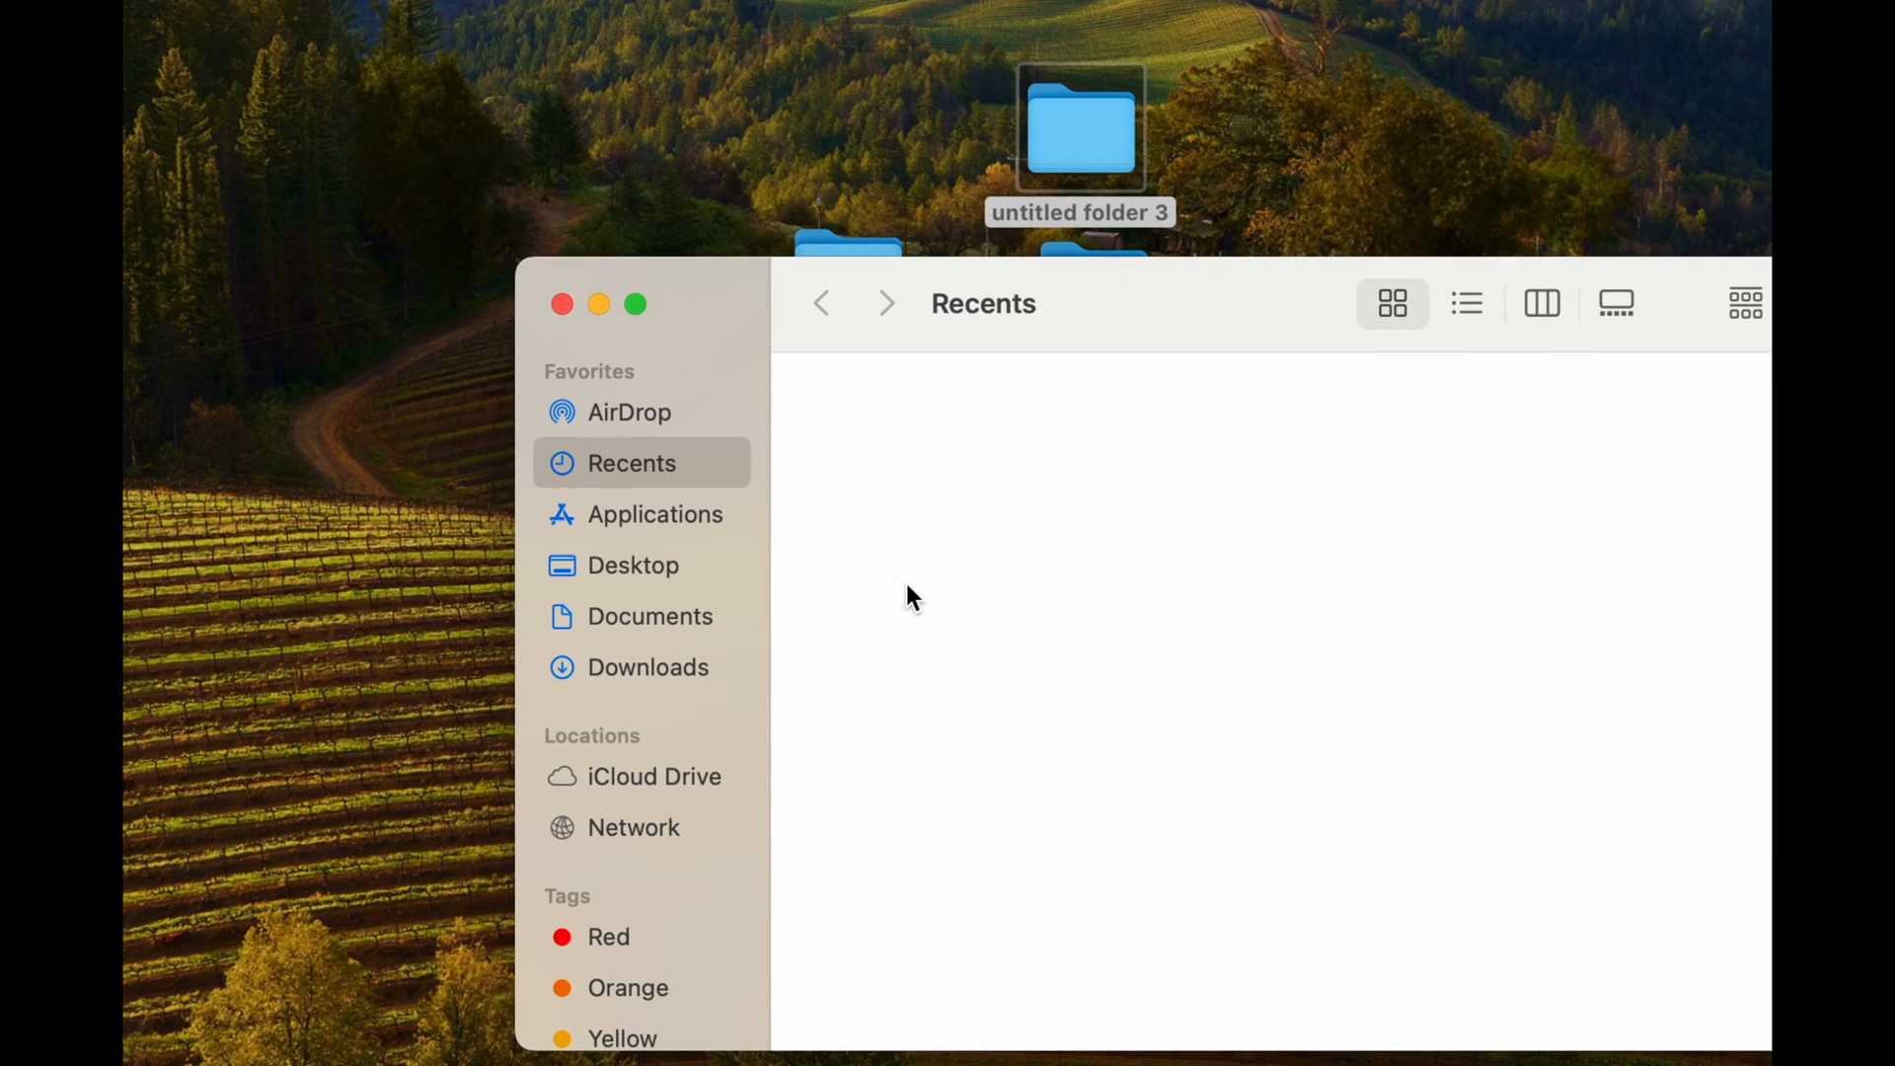
pyautogui.click(613, 622)
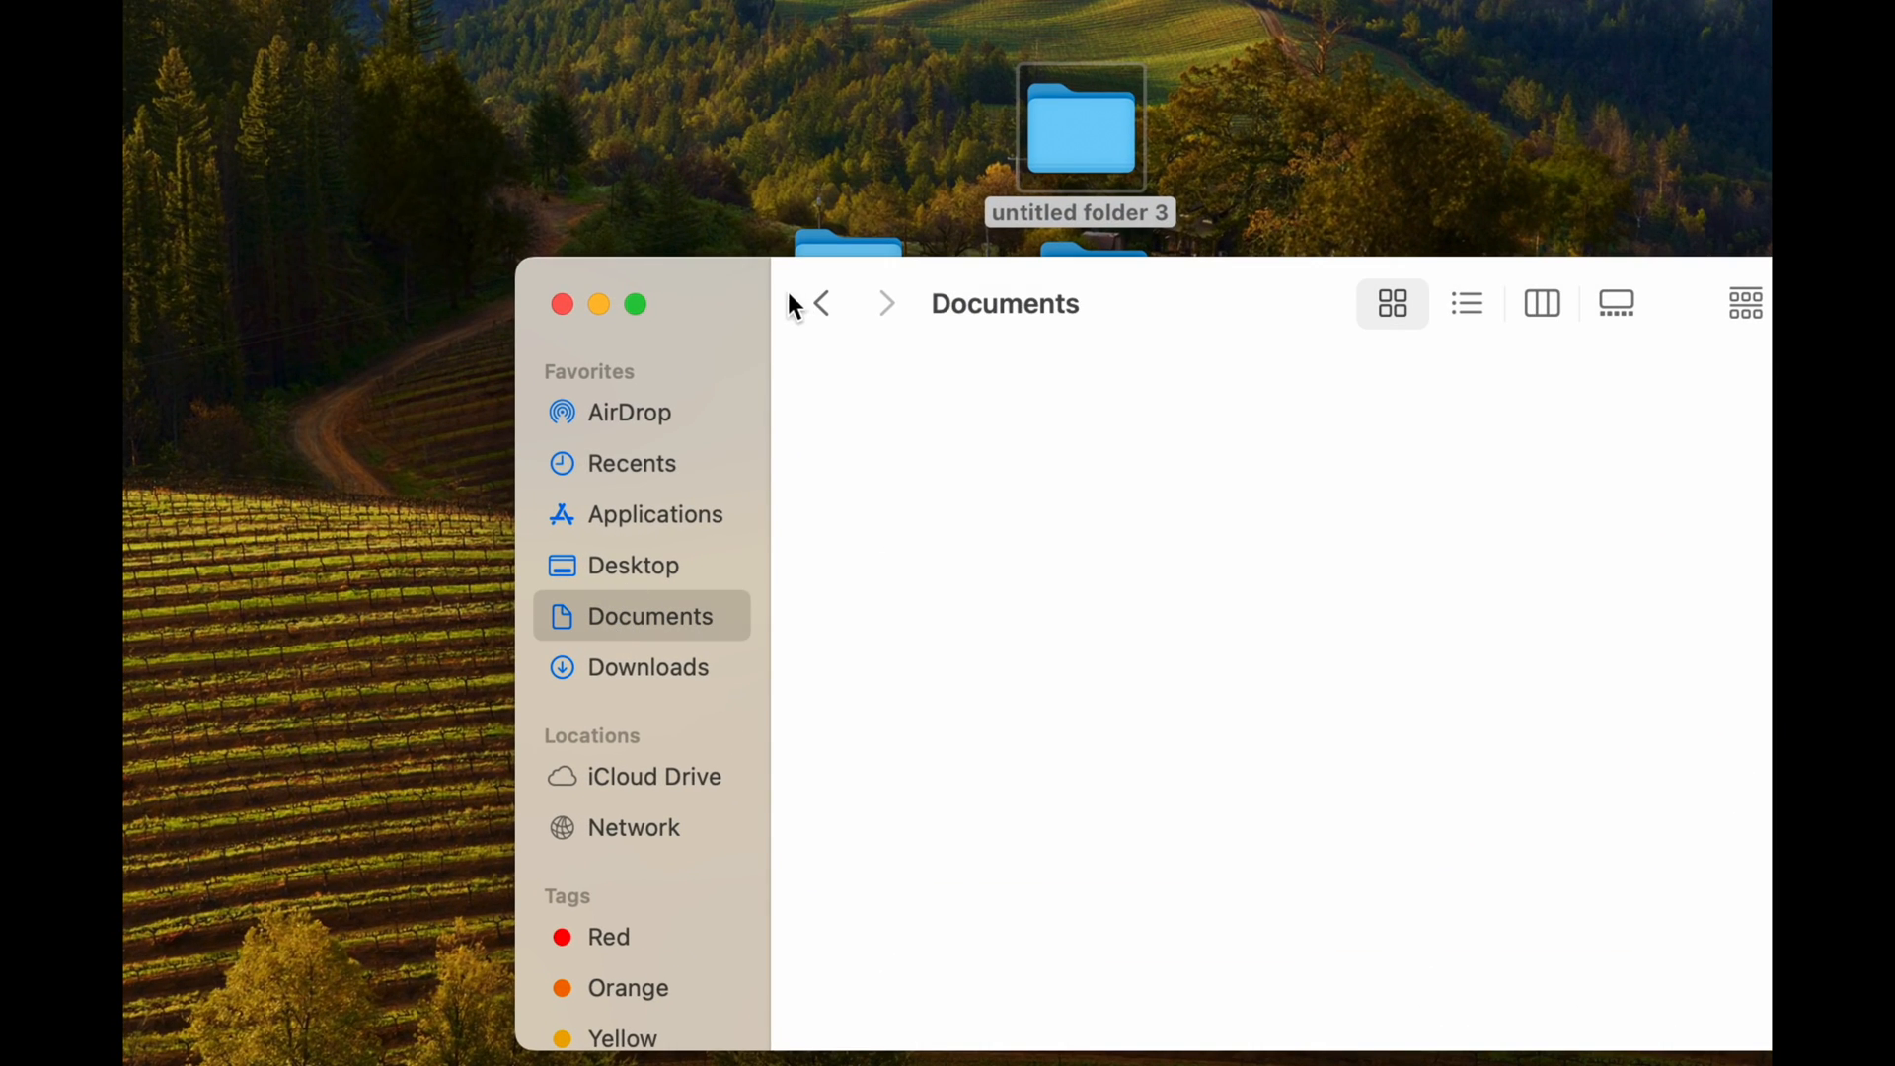
# Move all three untitled folders from the desktop into Documents and place untitled folder 3 in a row with the others
pyautogui.moveTo(744, 306); pyautogui.dragTo(558, 418)
pyautogui.moveTo(791, 115); pyautogui.dragTo(963, 554)
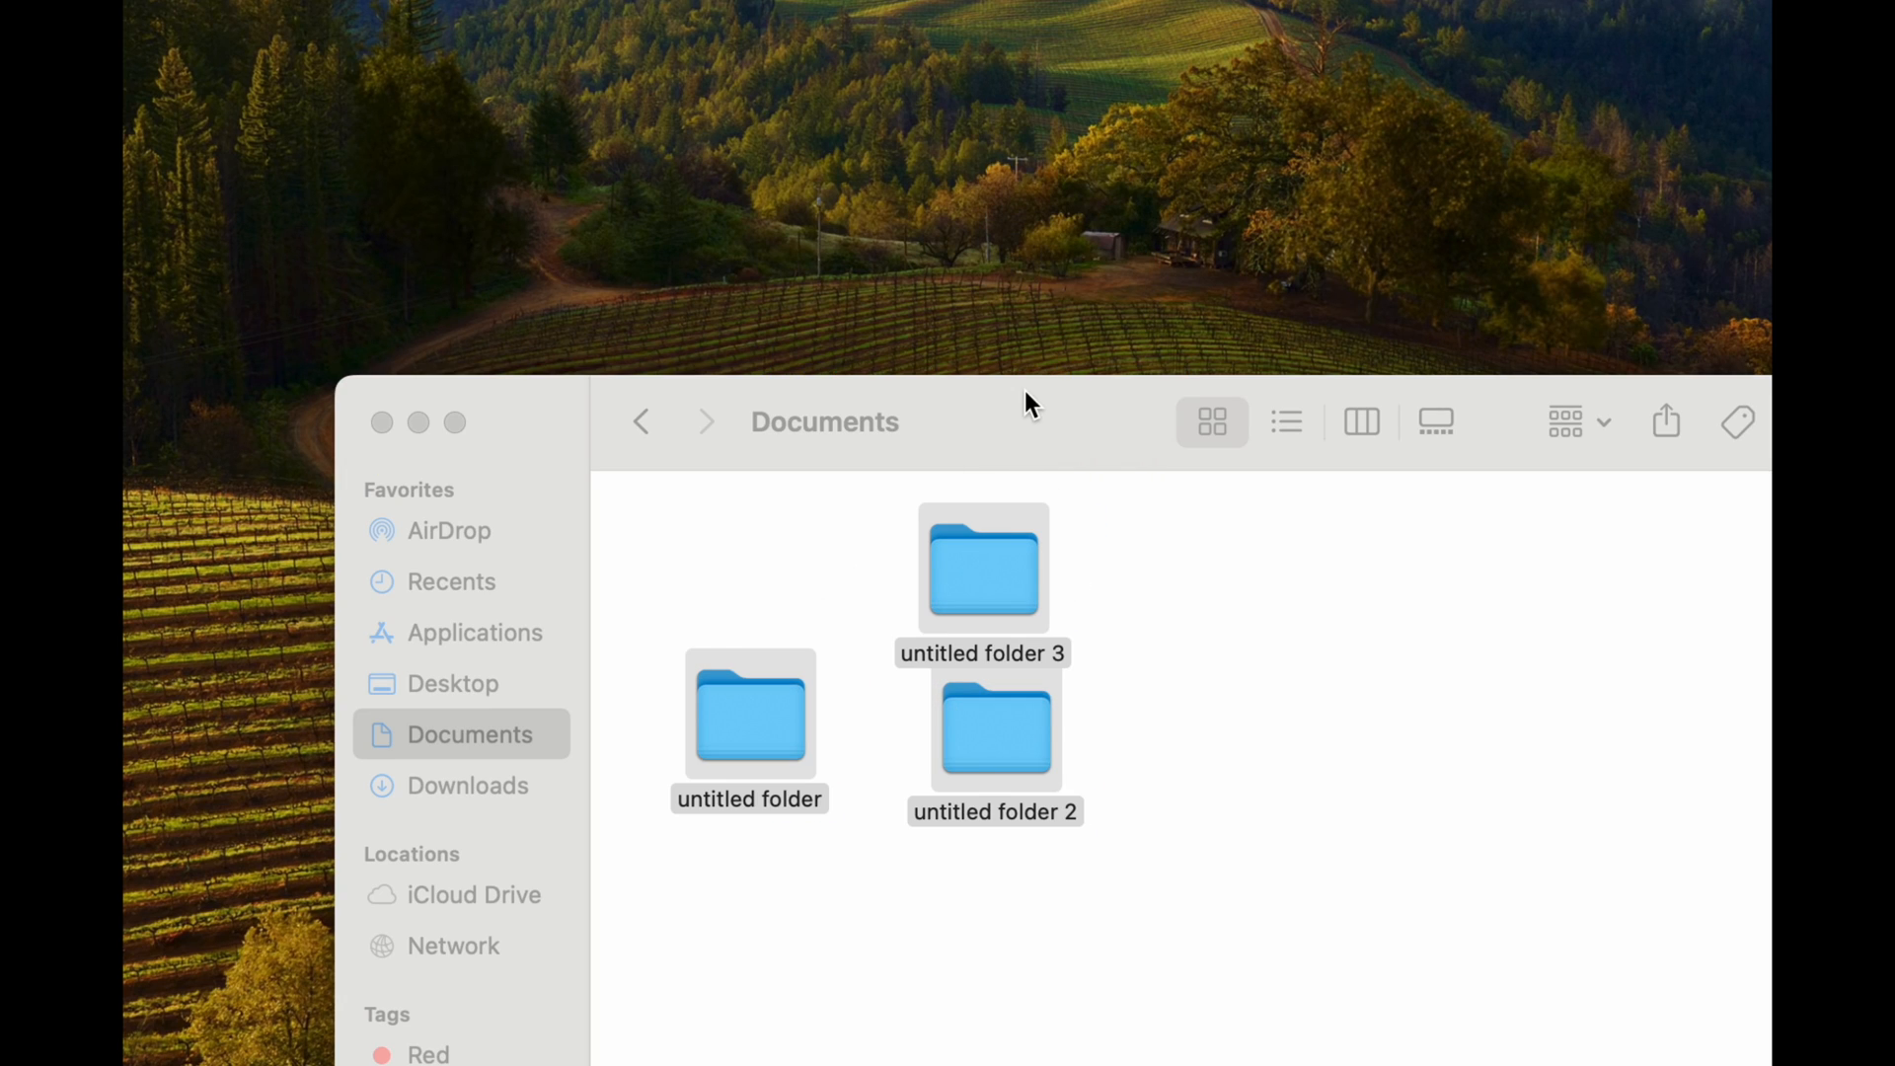
pyautogui.moveTo(1024, 392); pyautogui.dragTo(977, 300)
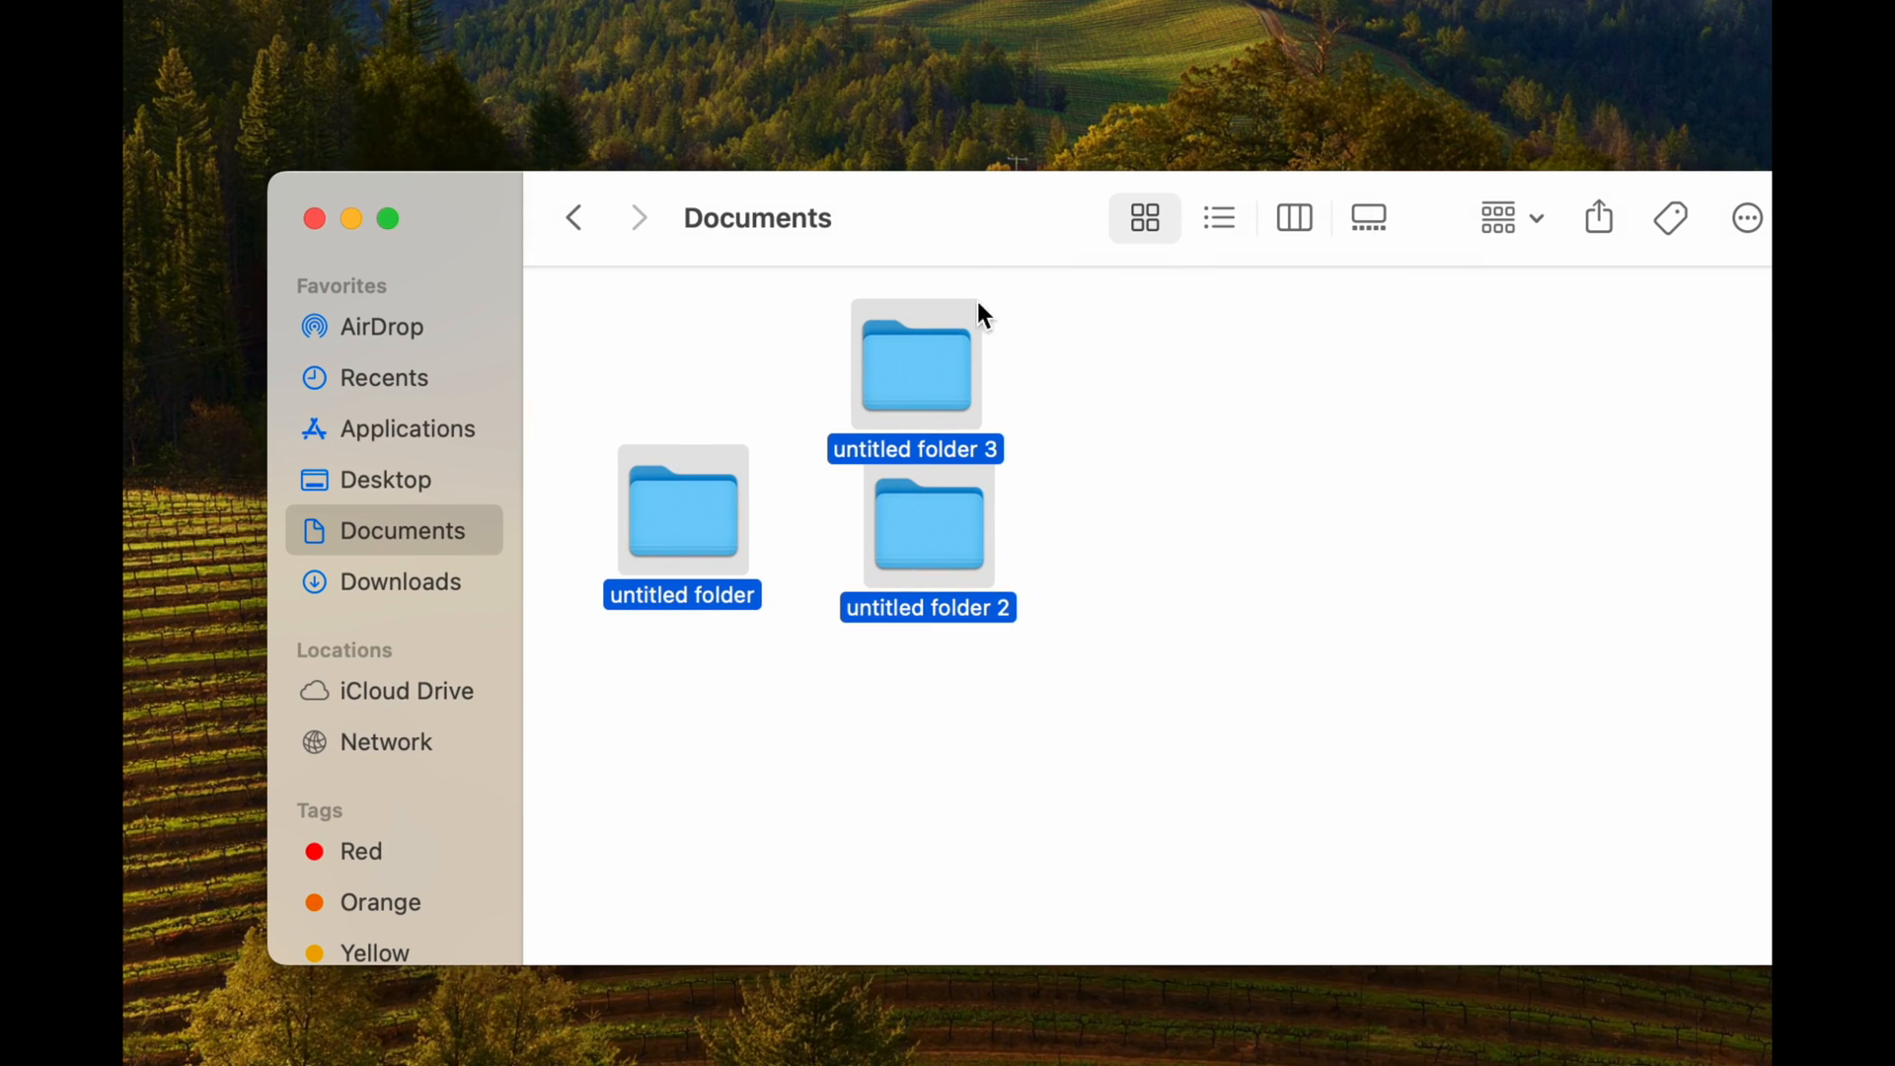
pyautogui.click(1187, 398)
pyautogui.moveTo(918, 365); pyautogui.dragTo(1186, 565)
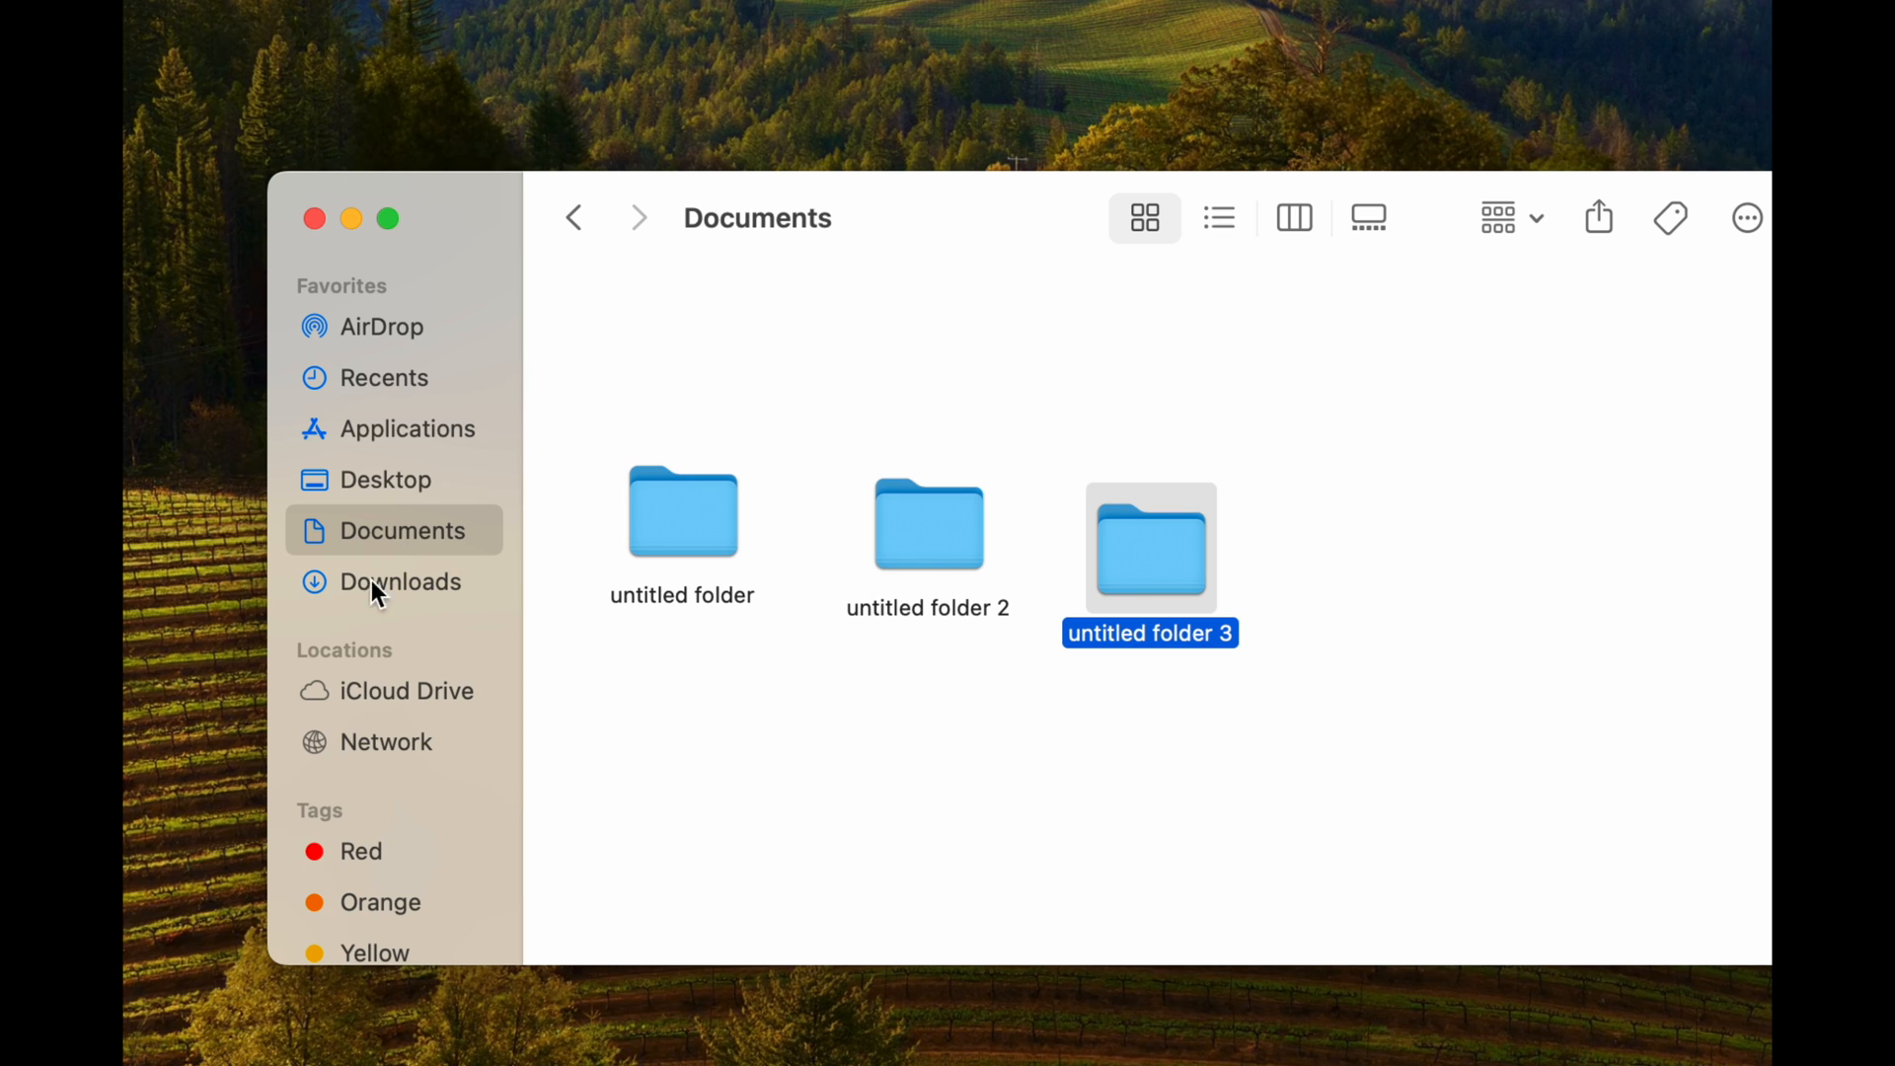
# Look through the Downloads and Applications folders and return to Documents
pyautogui.click(394, 592)
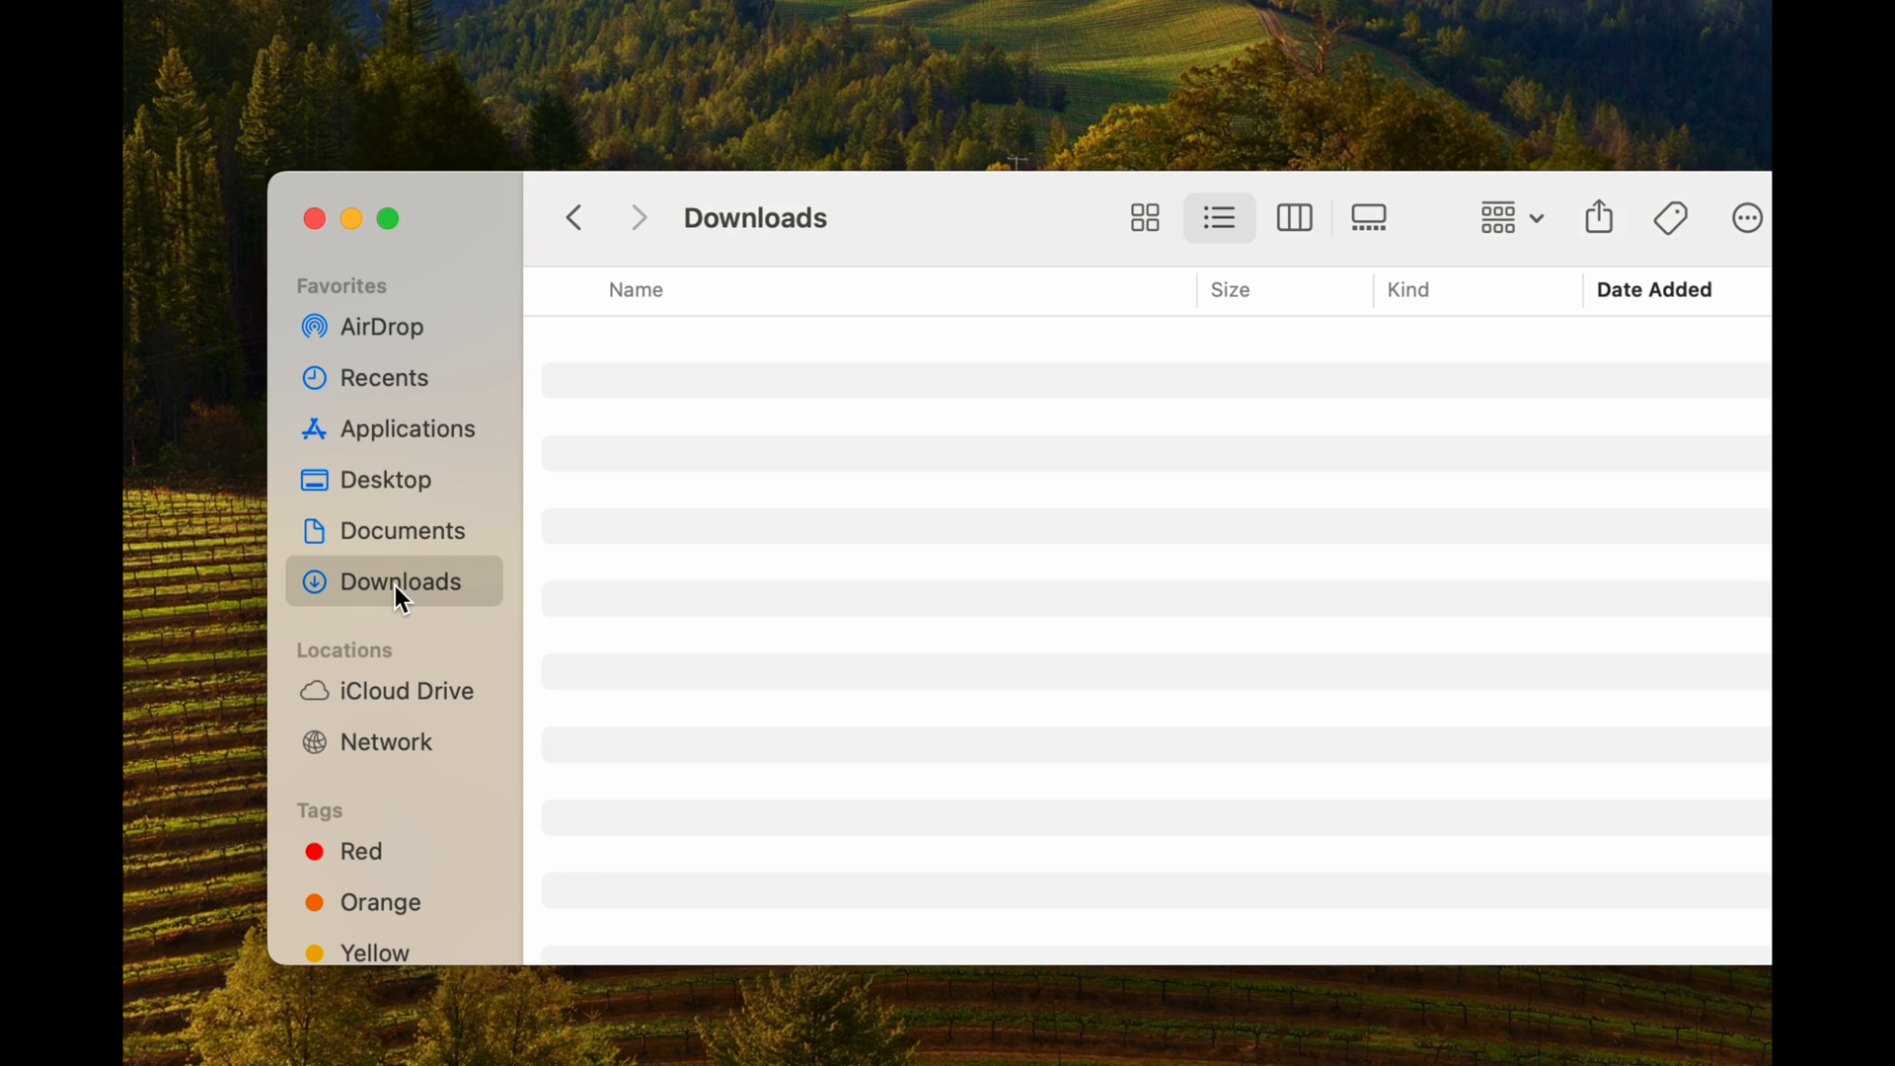
pyautogui.click(406, 434)
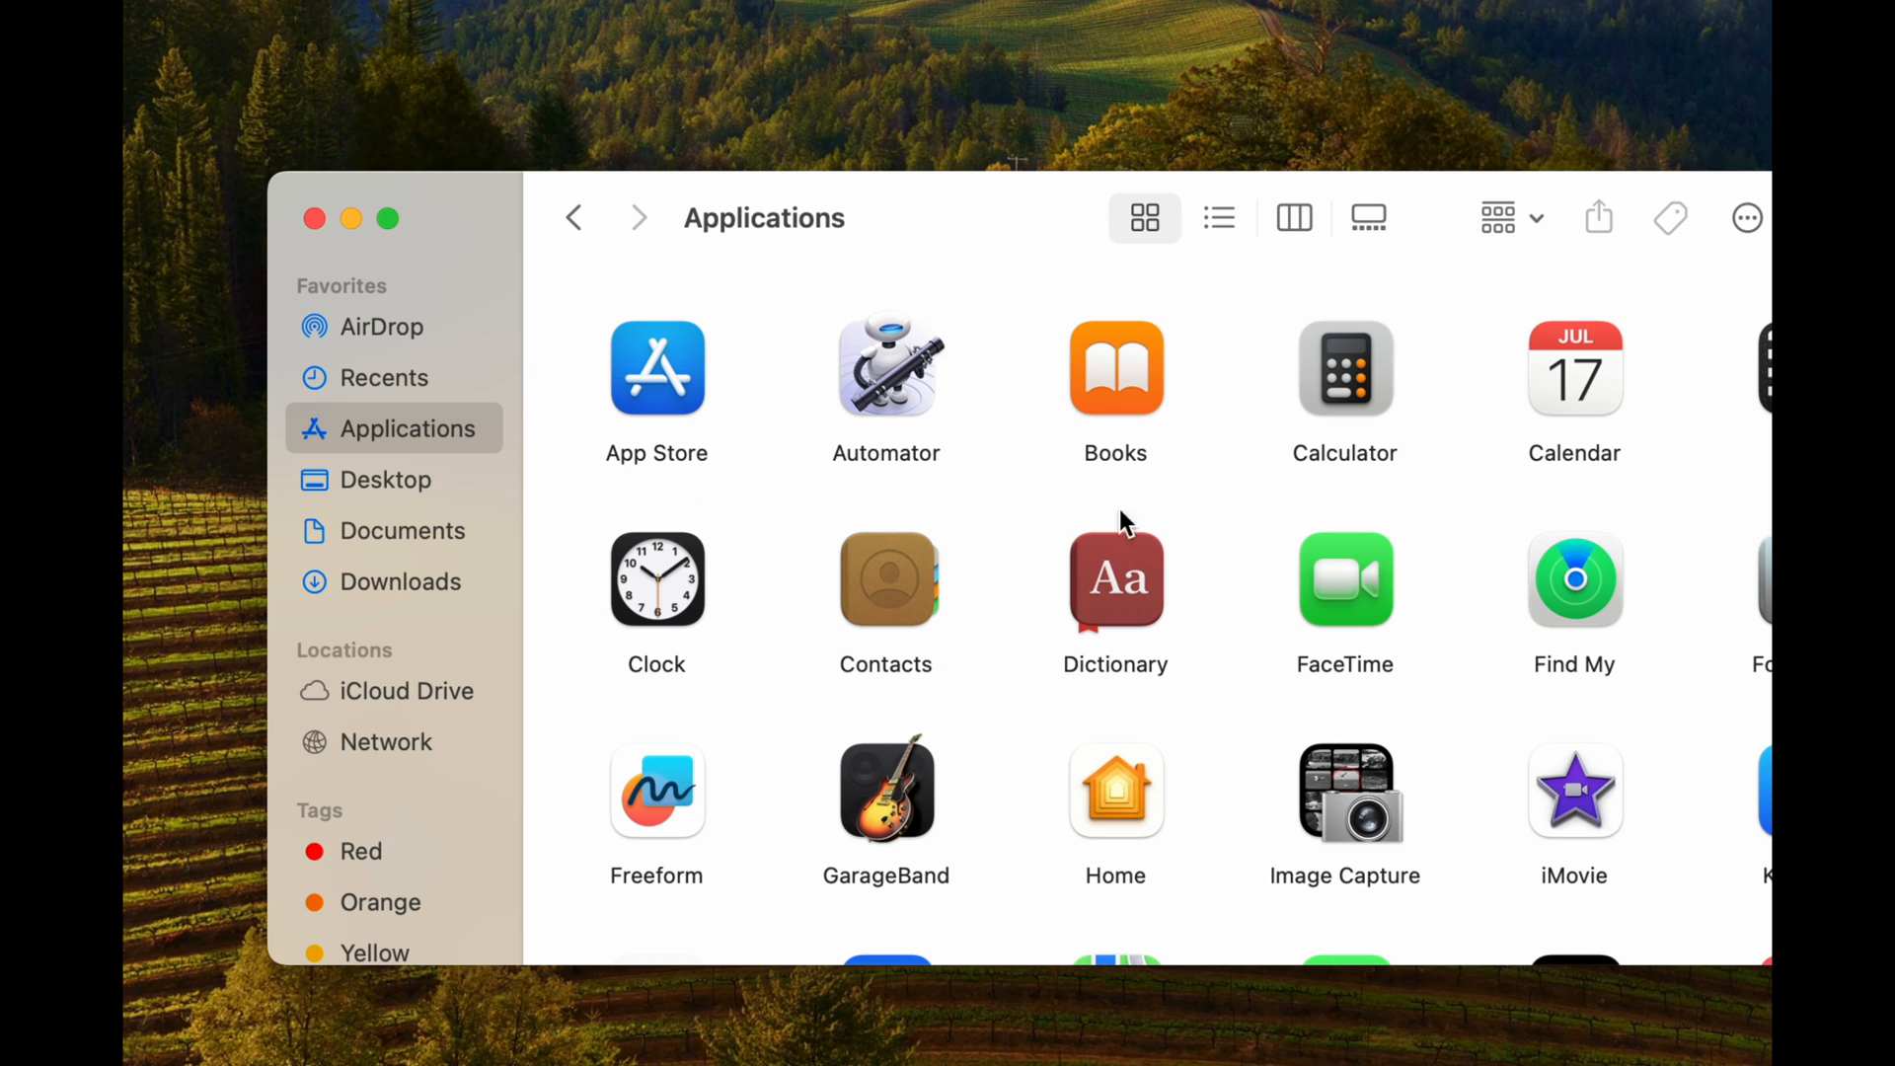
pyautogui.click(409, 538)
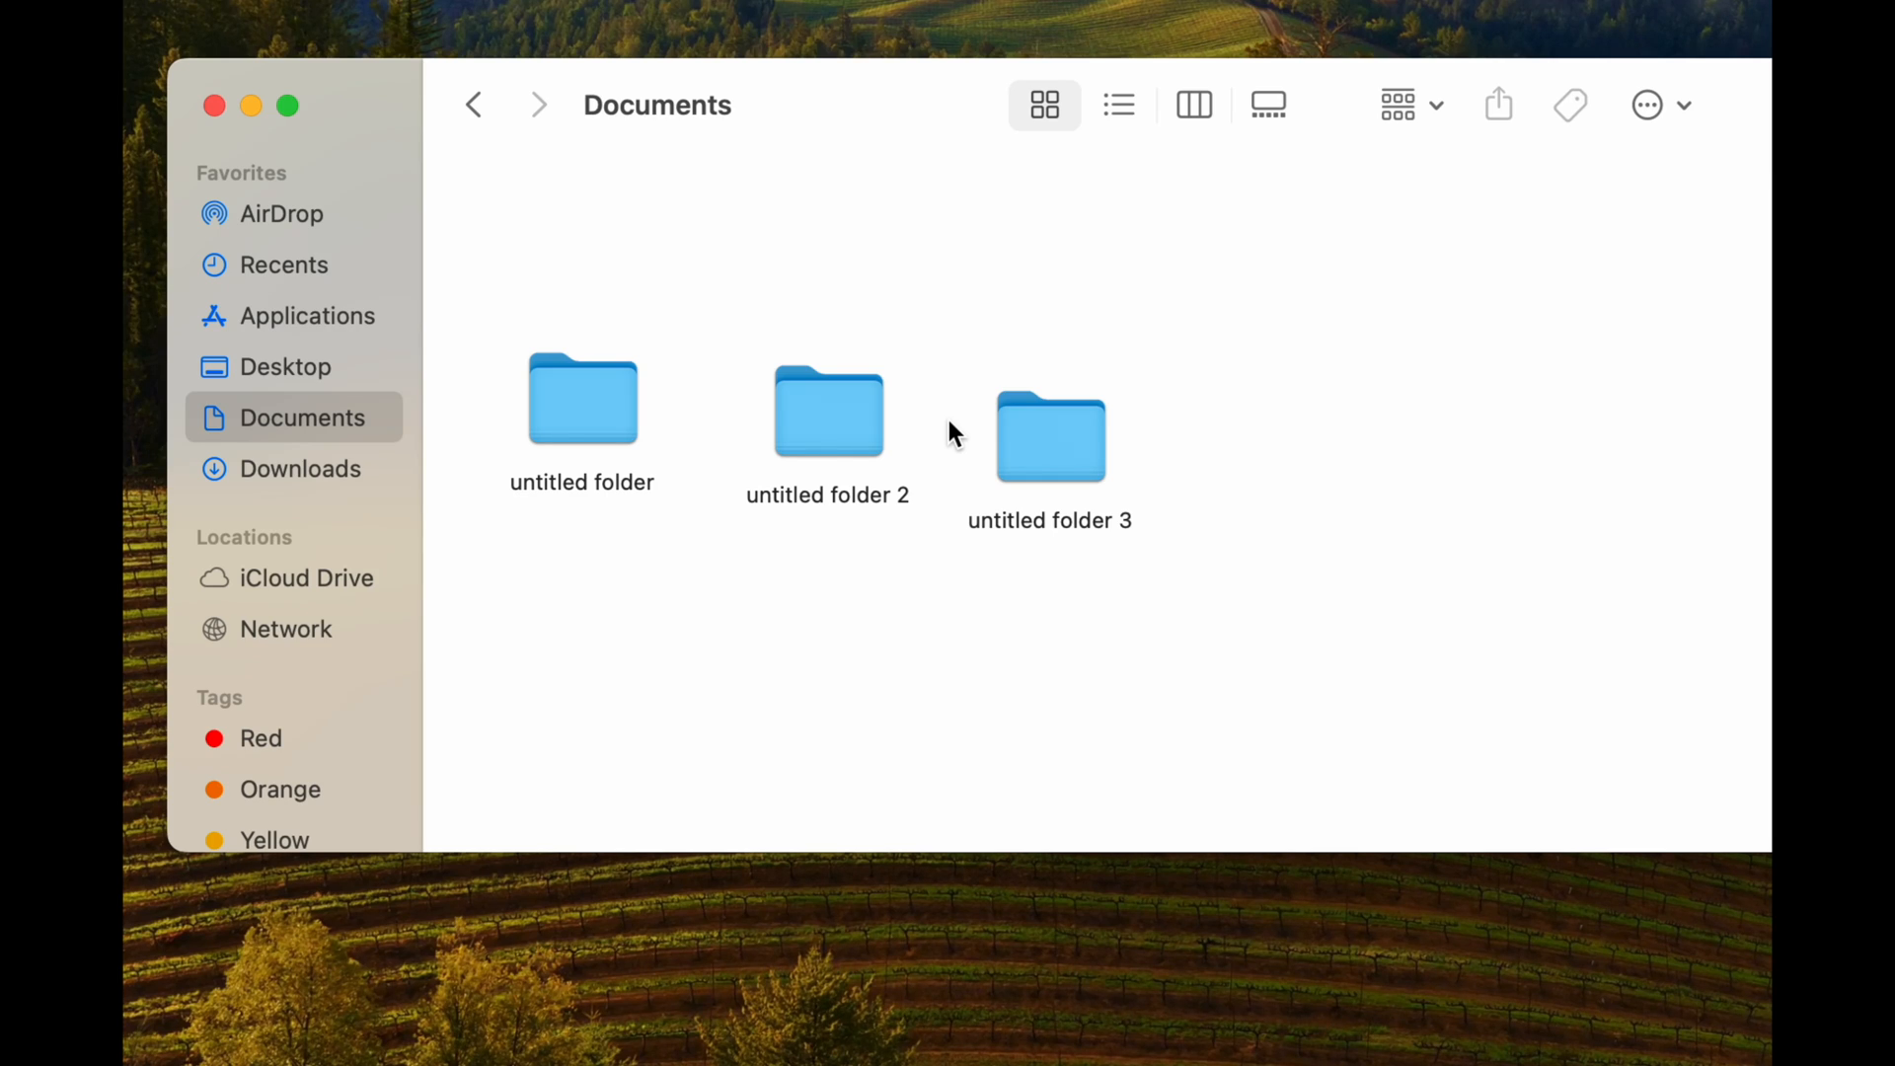
# Move untitled folder 3 and untitled folder 2 from Documents to the Trash
pyautogui.click(1046, 425)
pyautogui.rightClick(1046, 424)
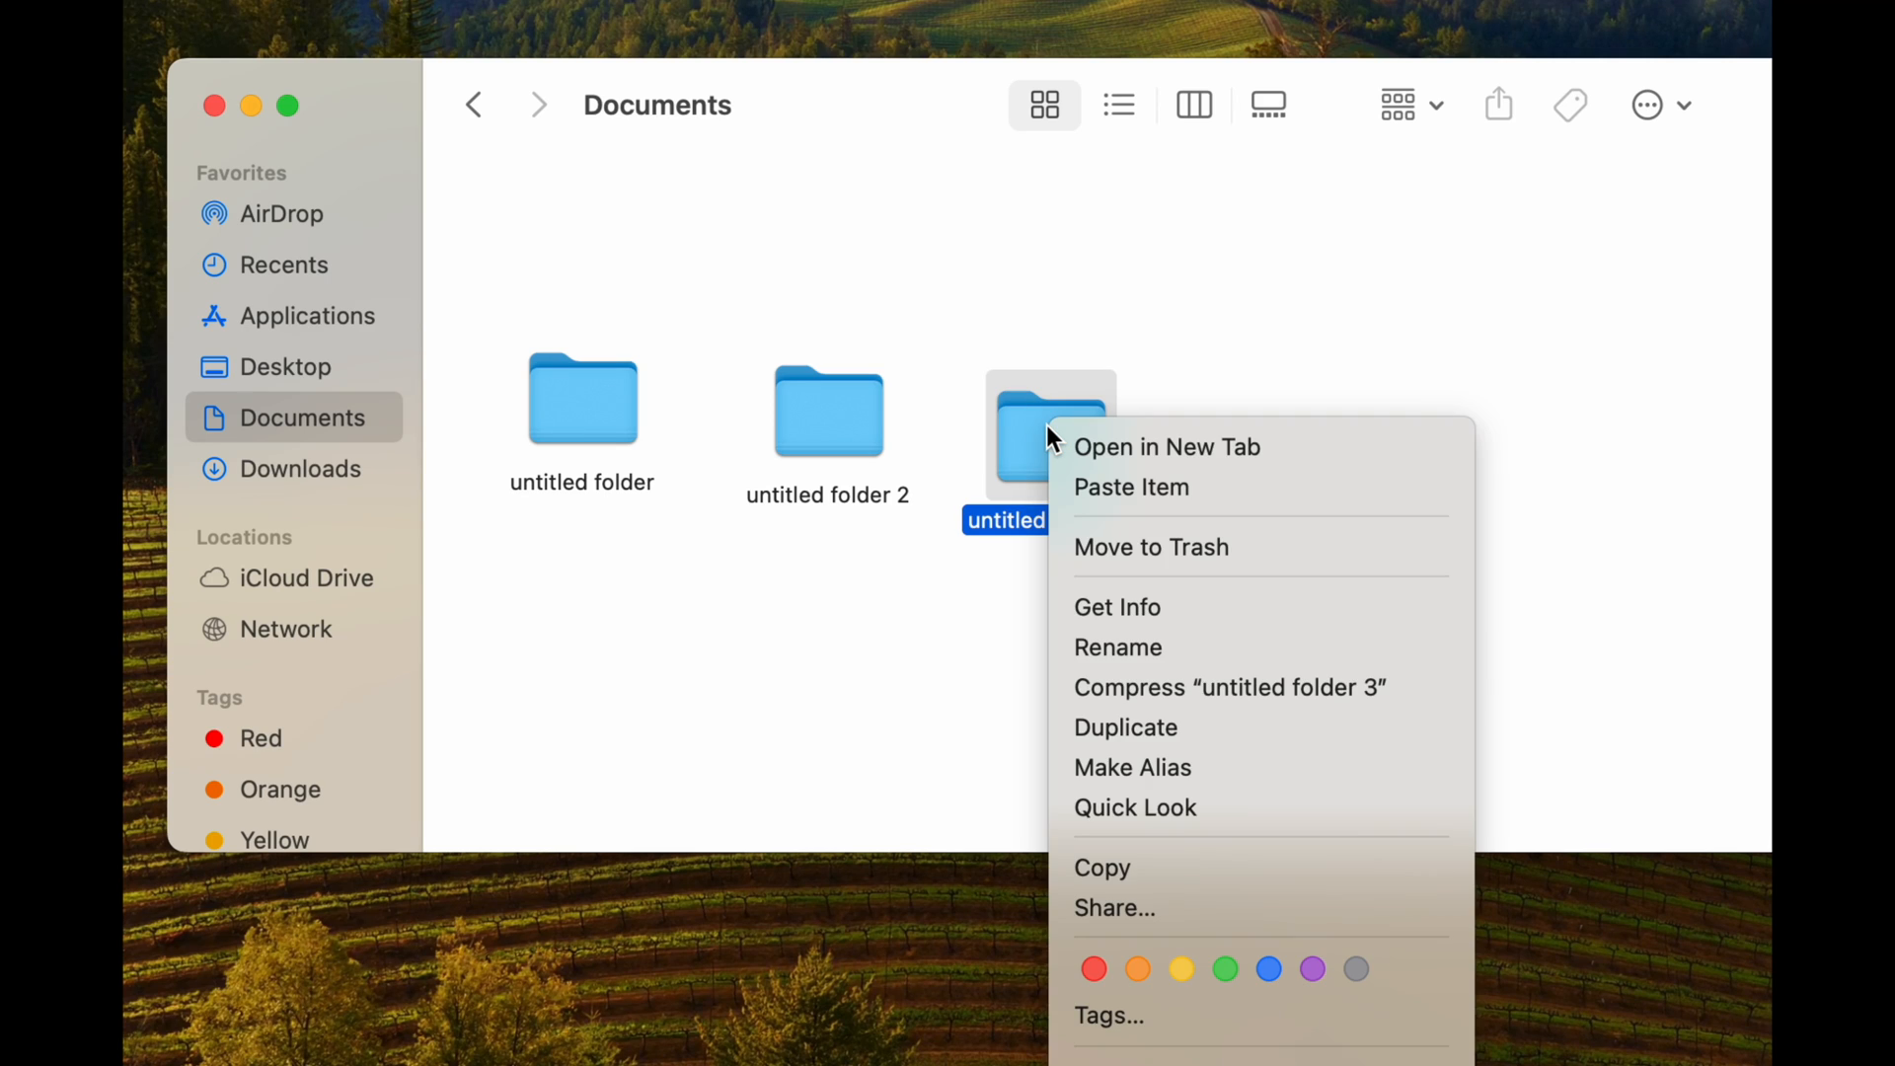
pyautogui.click(1237, 539)
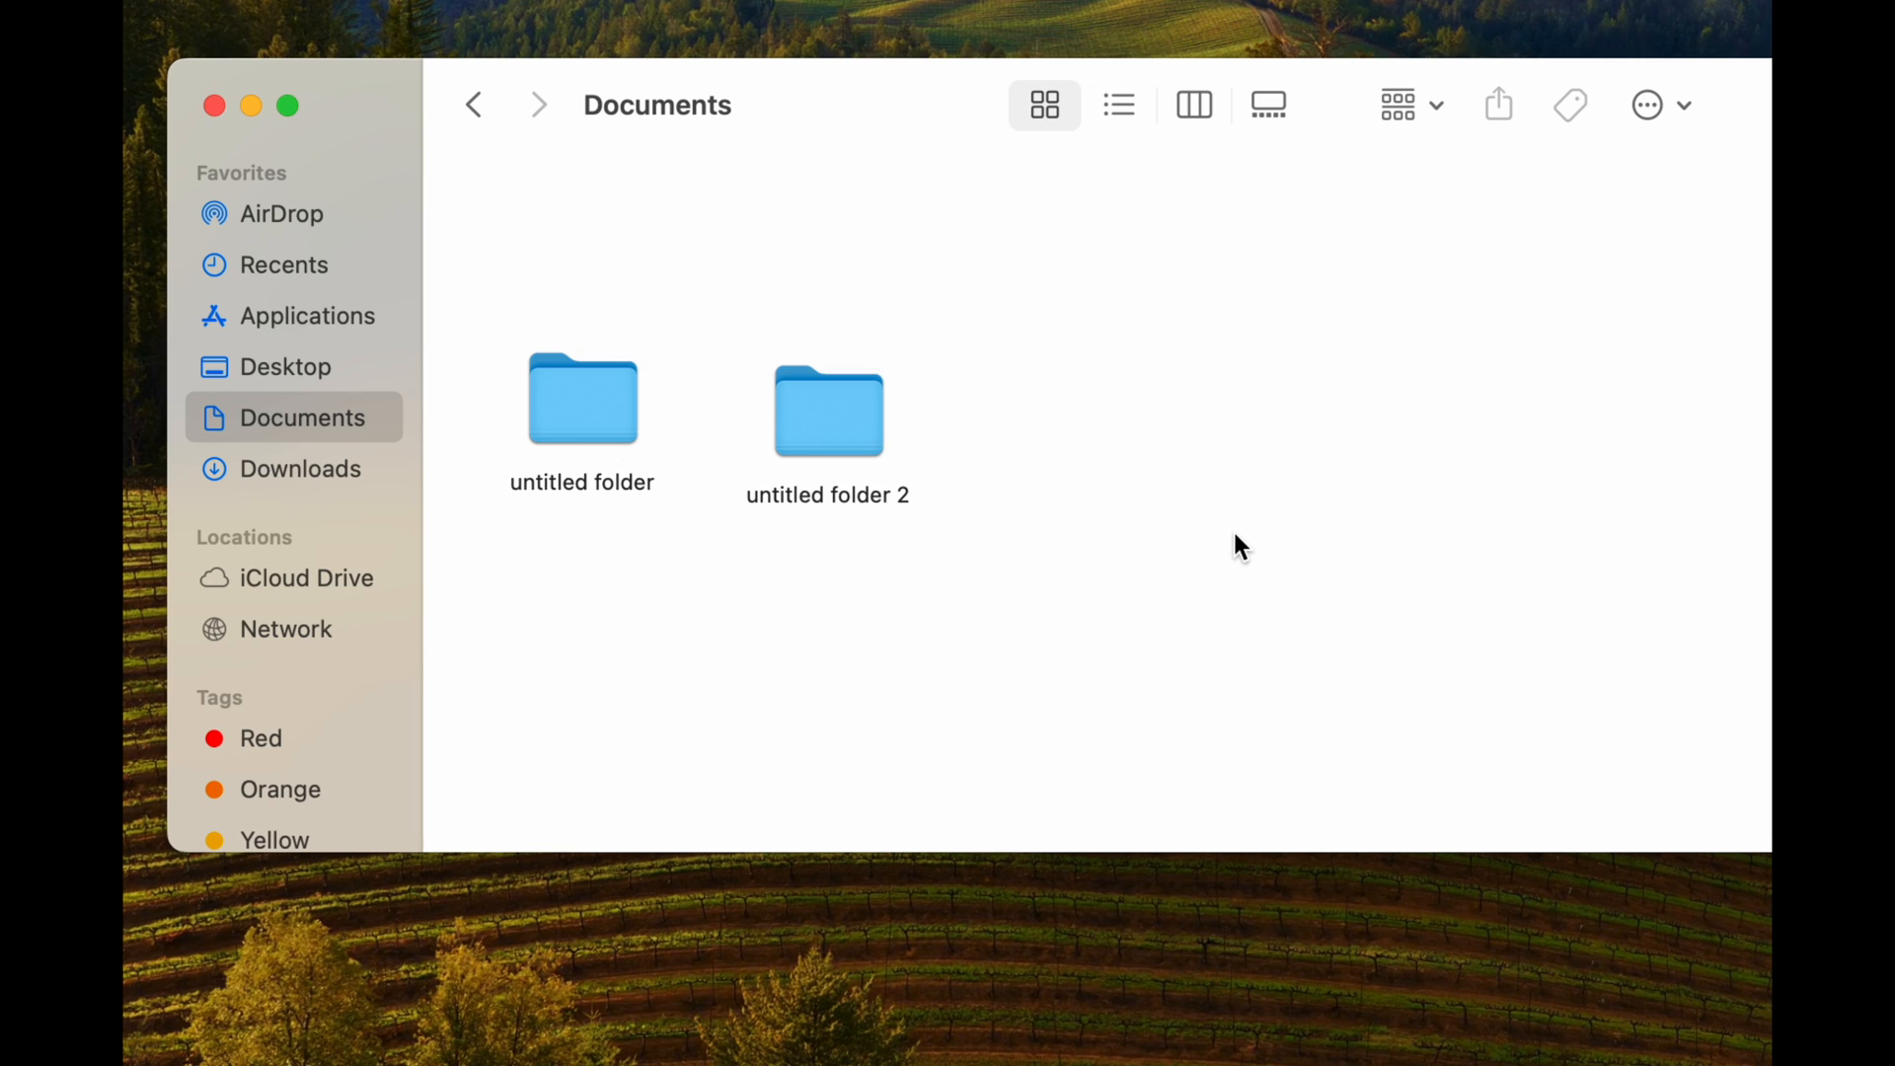
pyautogui.moveTo(844, 434); pyautogui.dragTo(933, 307)
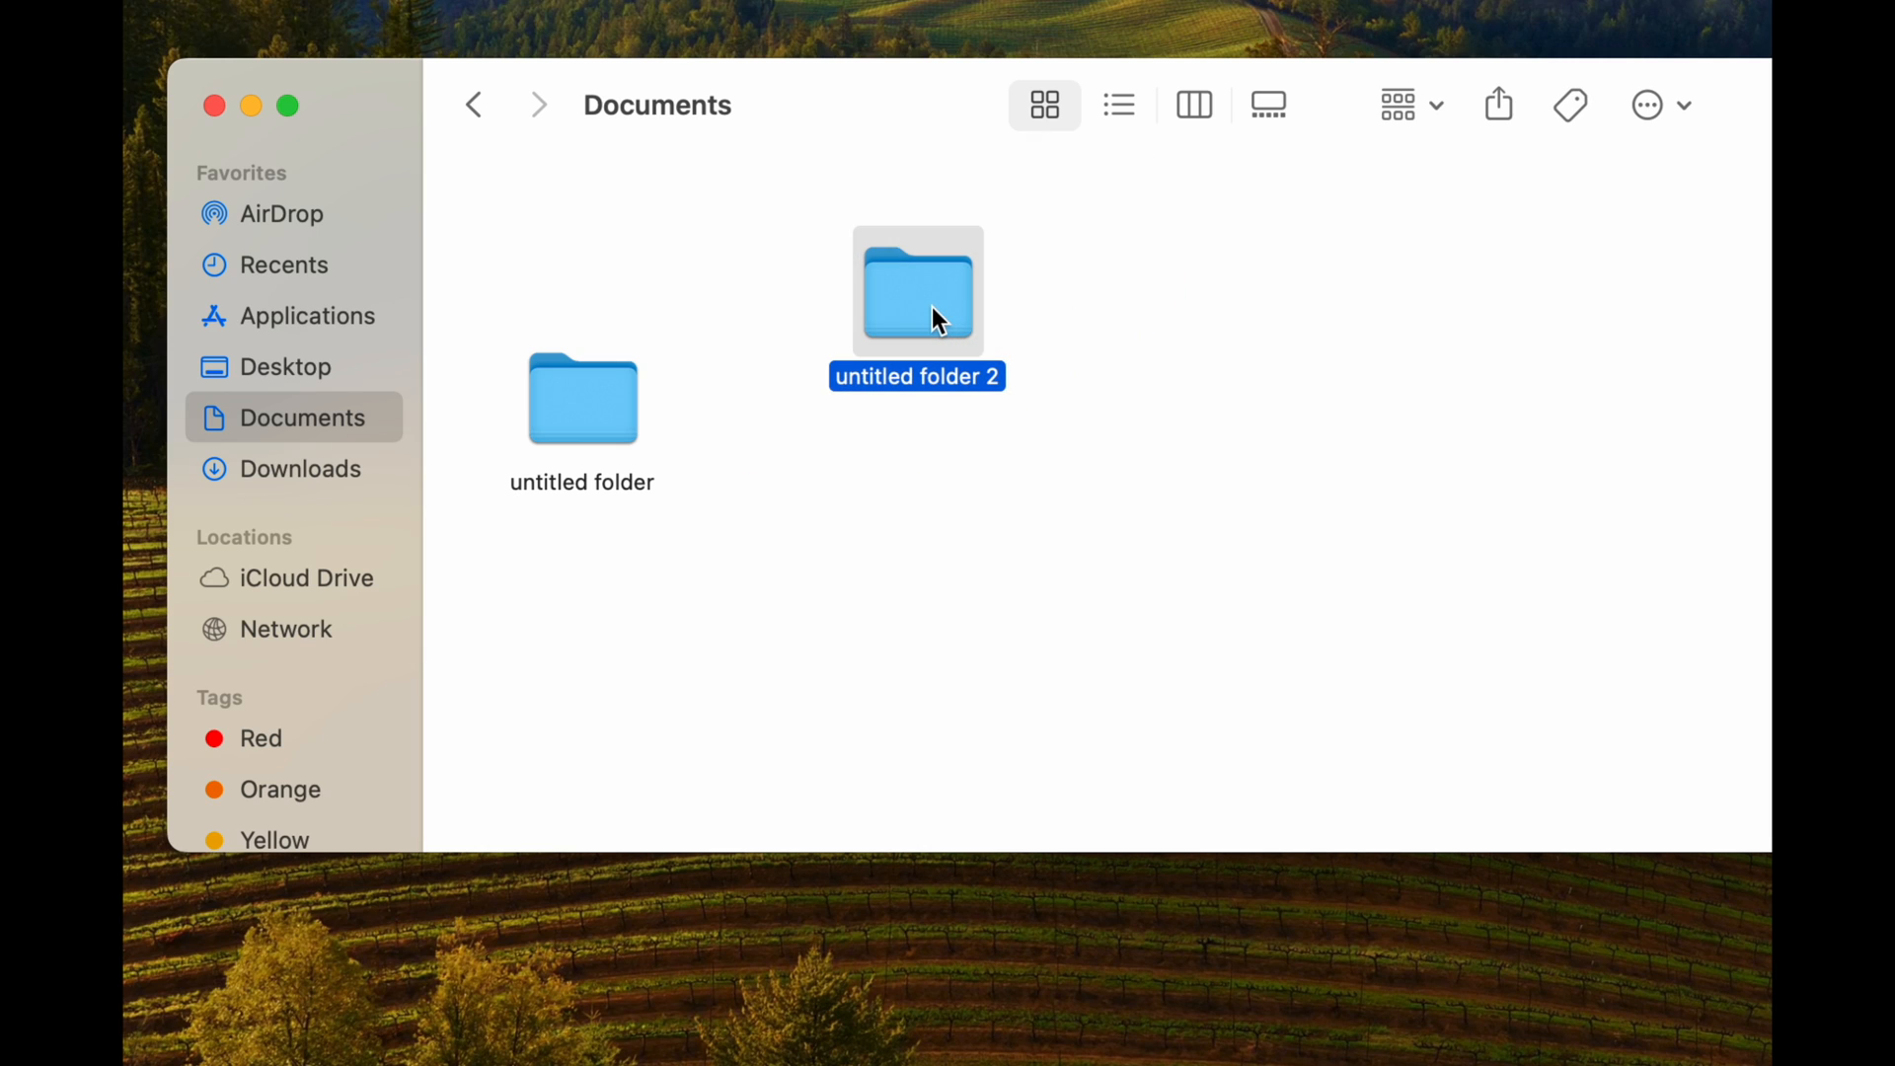
pyautogui.press('super+BackSpace')
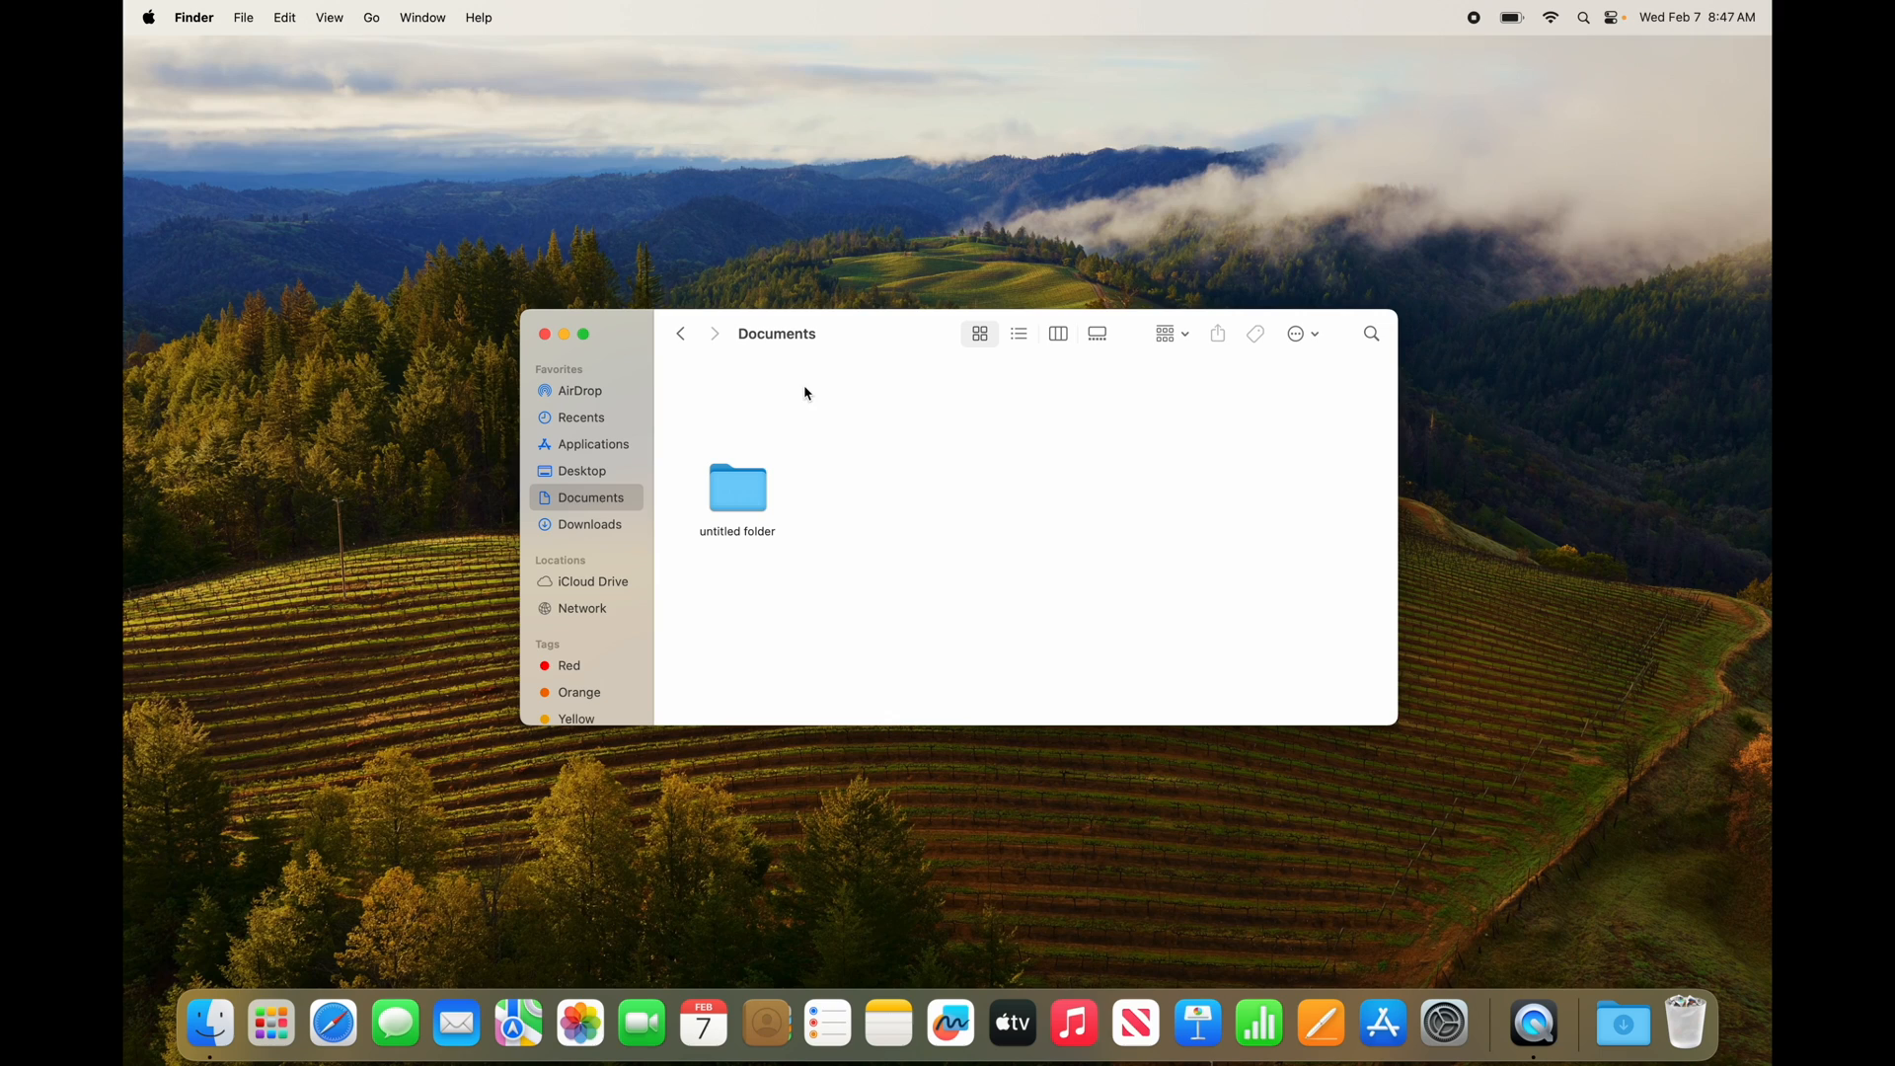
# Move the remaining untitled folder from Documents to the Trash and close the Finder window
pyautogui.moveTo(828, 133); pyautogui.dragTo(813, 117)
pyautogui.moveTo(862, 343); pyautogui.dragTo(822, 292)
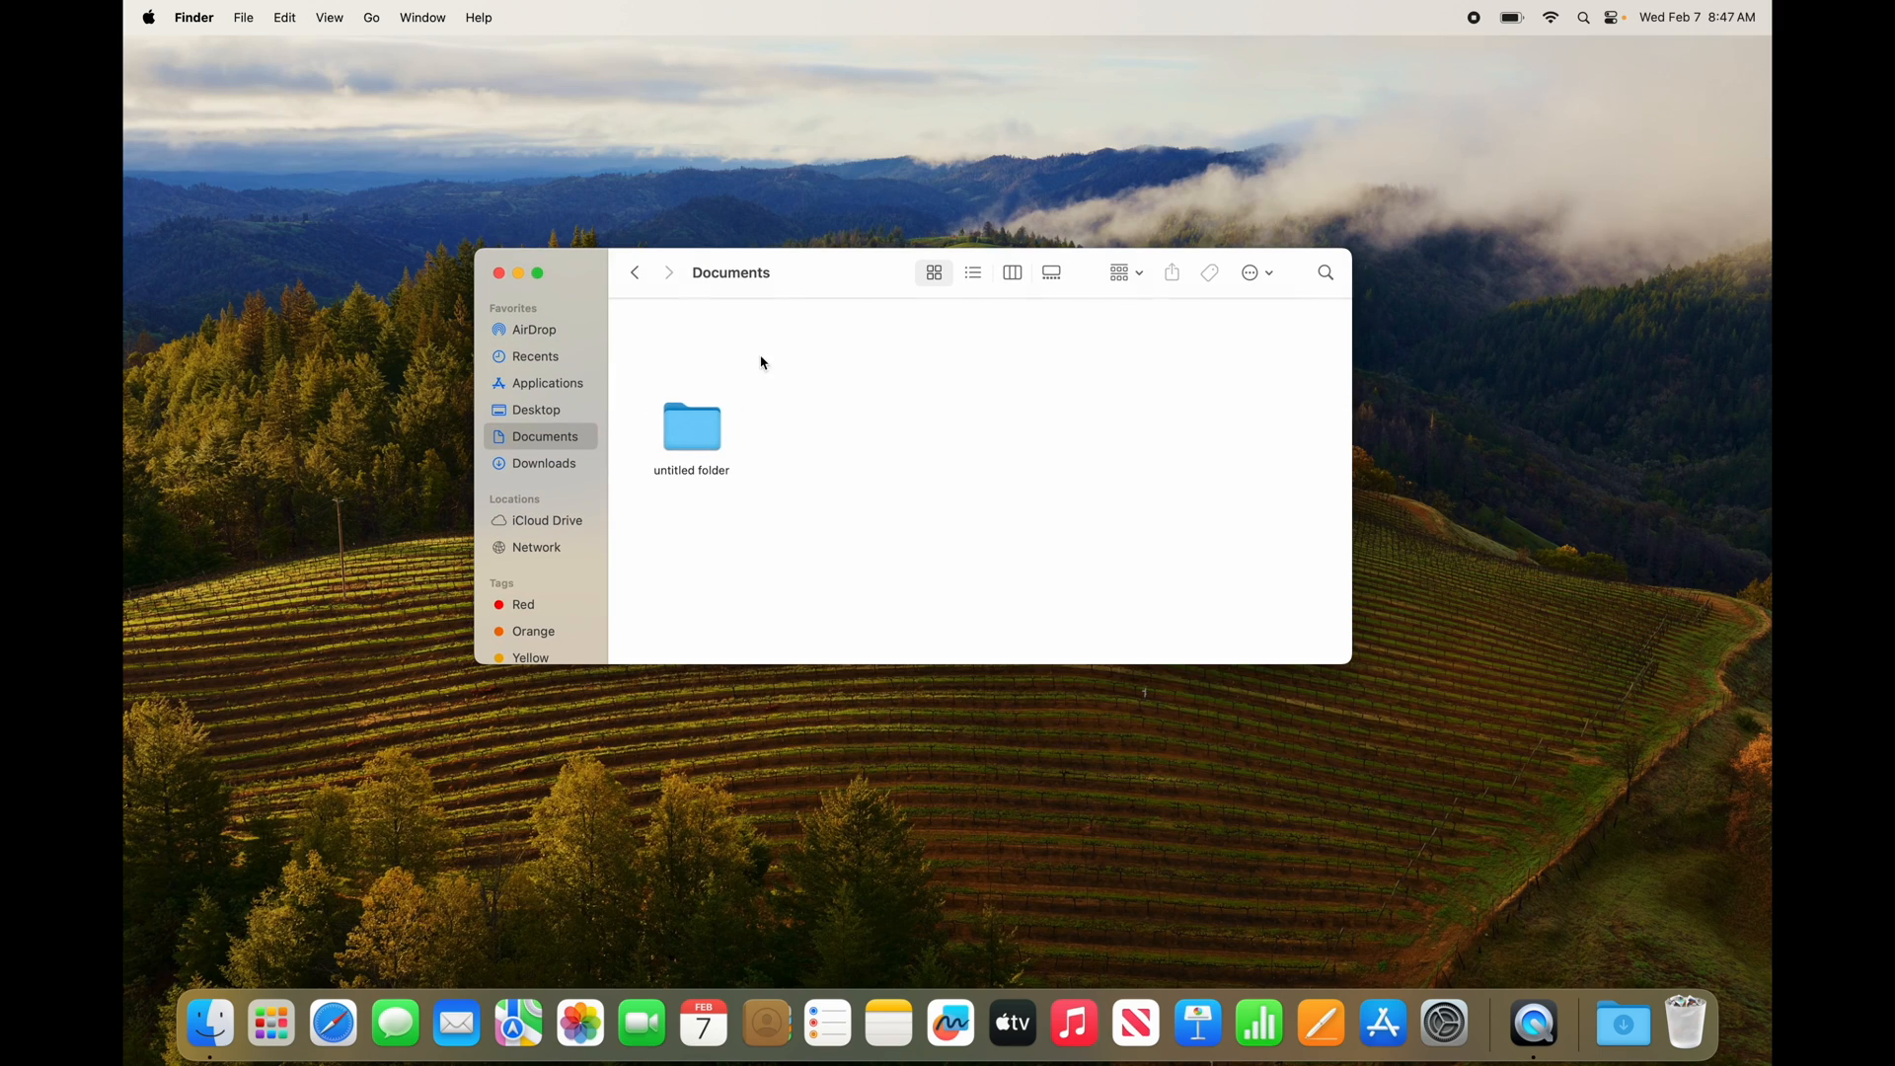
pyautogui.moveTo(682, 437); pyautogui.dragTo(1687, 1021)
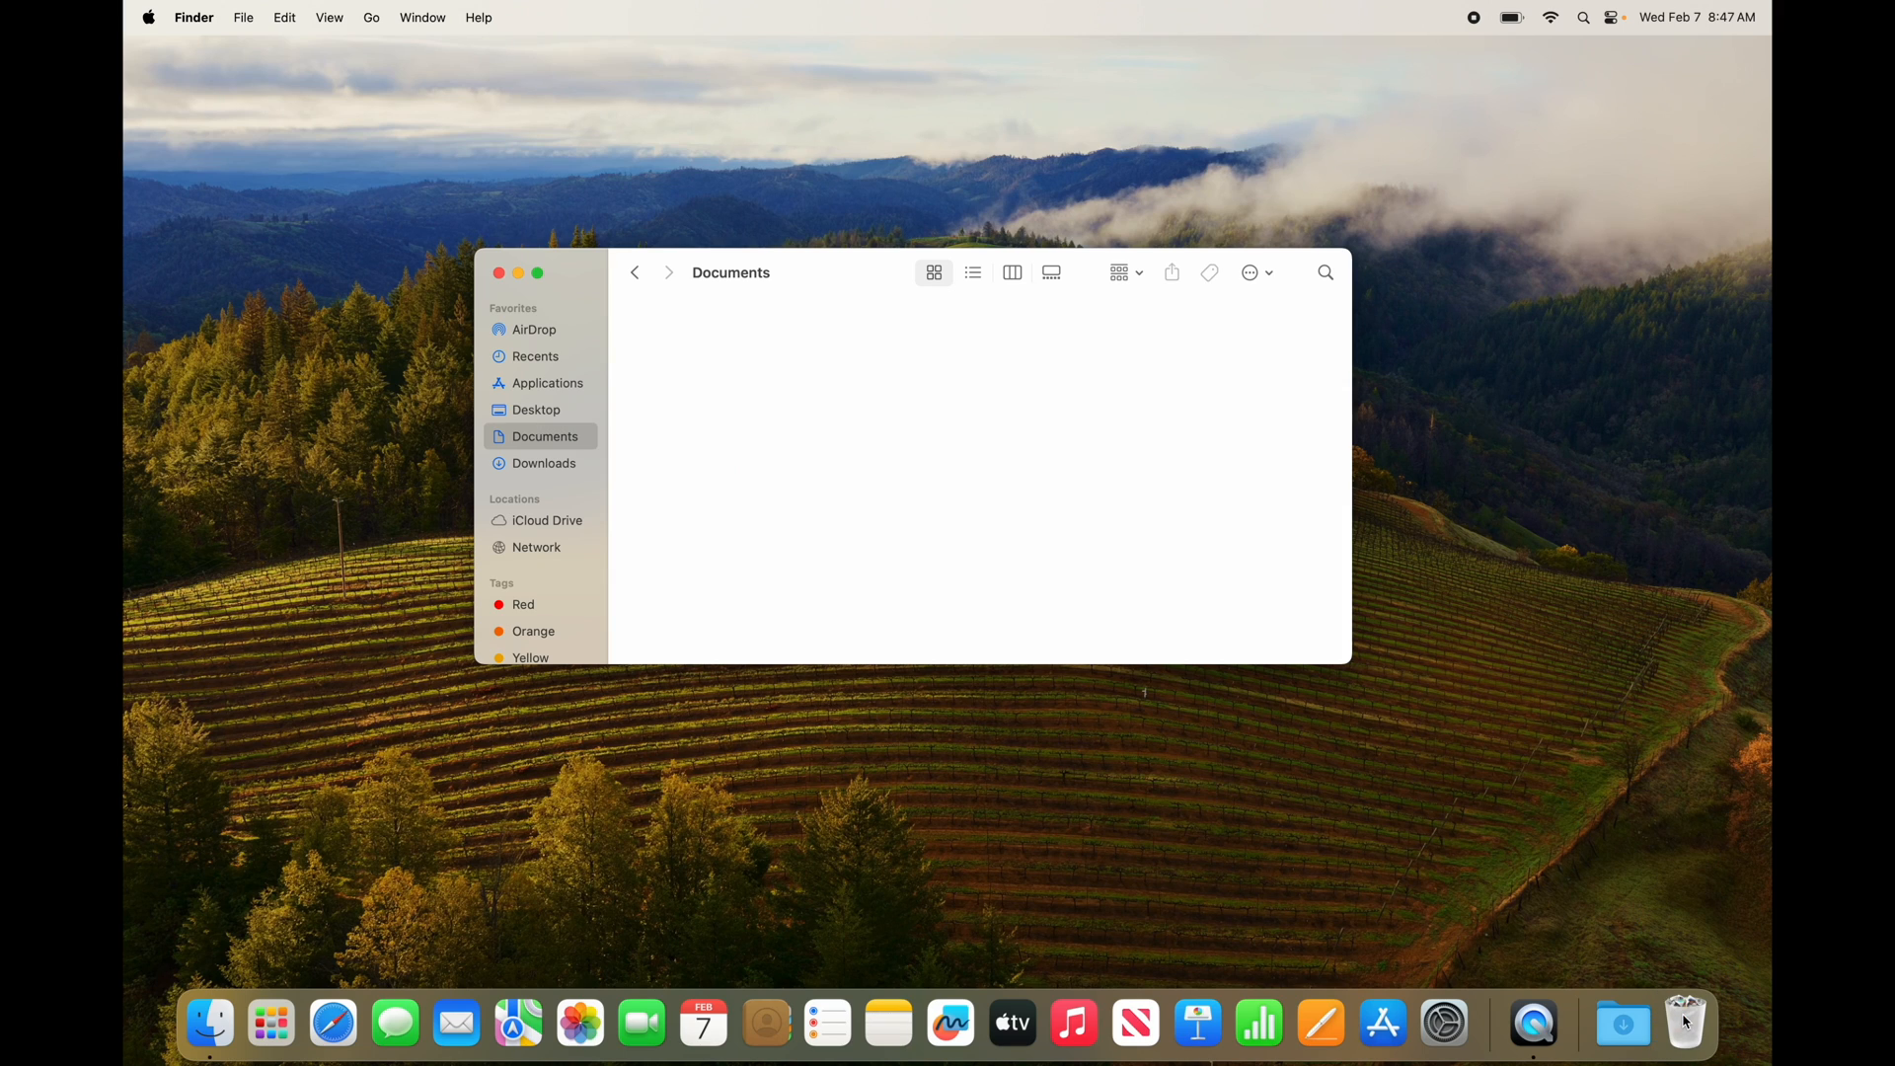
pyautogui.click(500, 273)
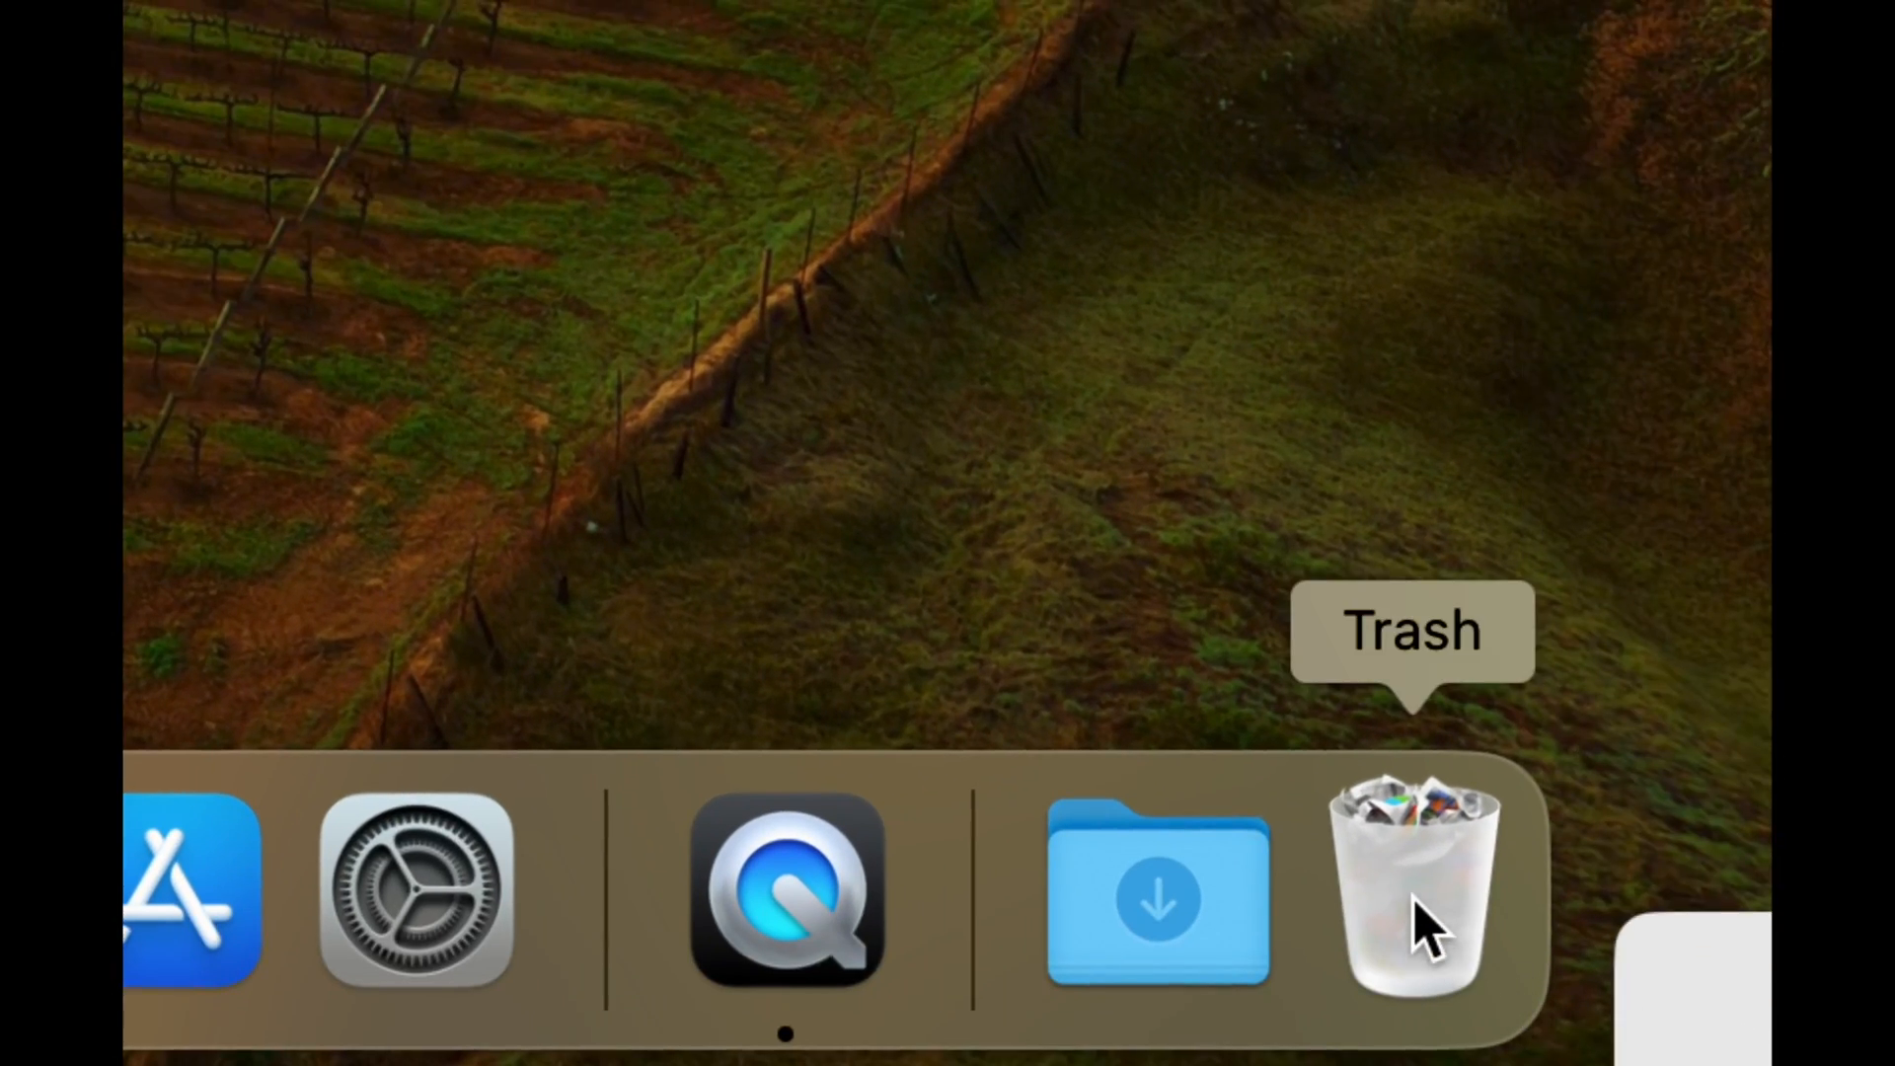
# Open the Trash and empty it, permanently erasing the deleted folders
pyautogui.rightClick(1421, 928)
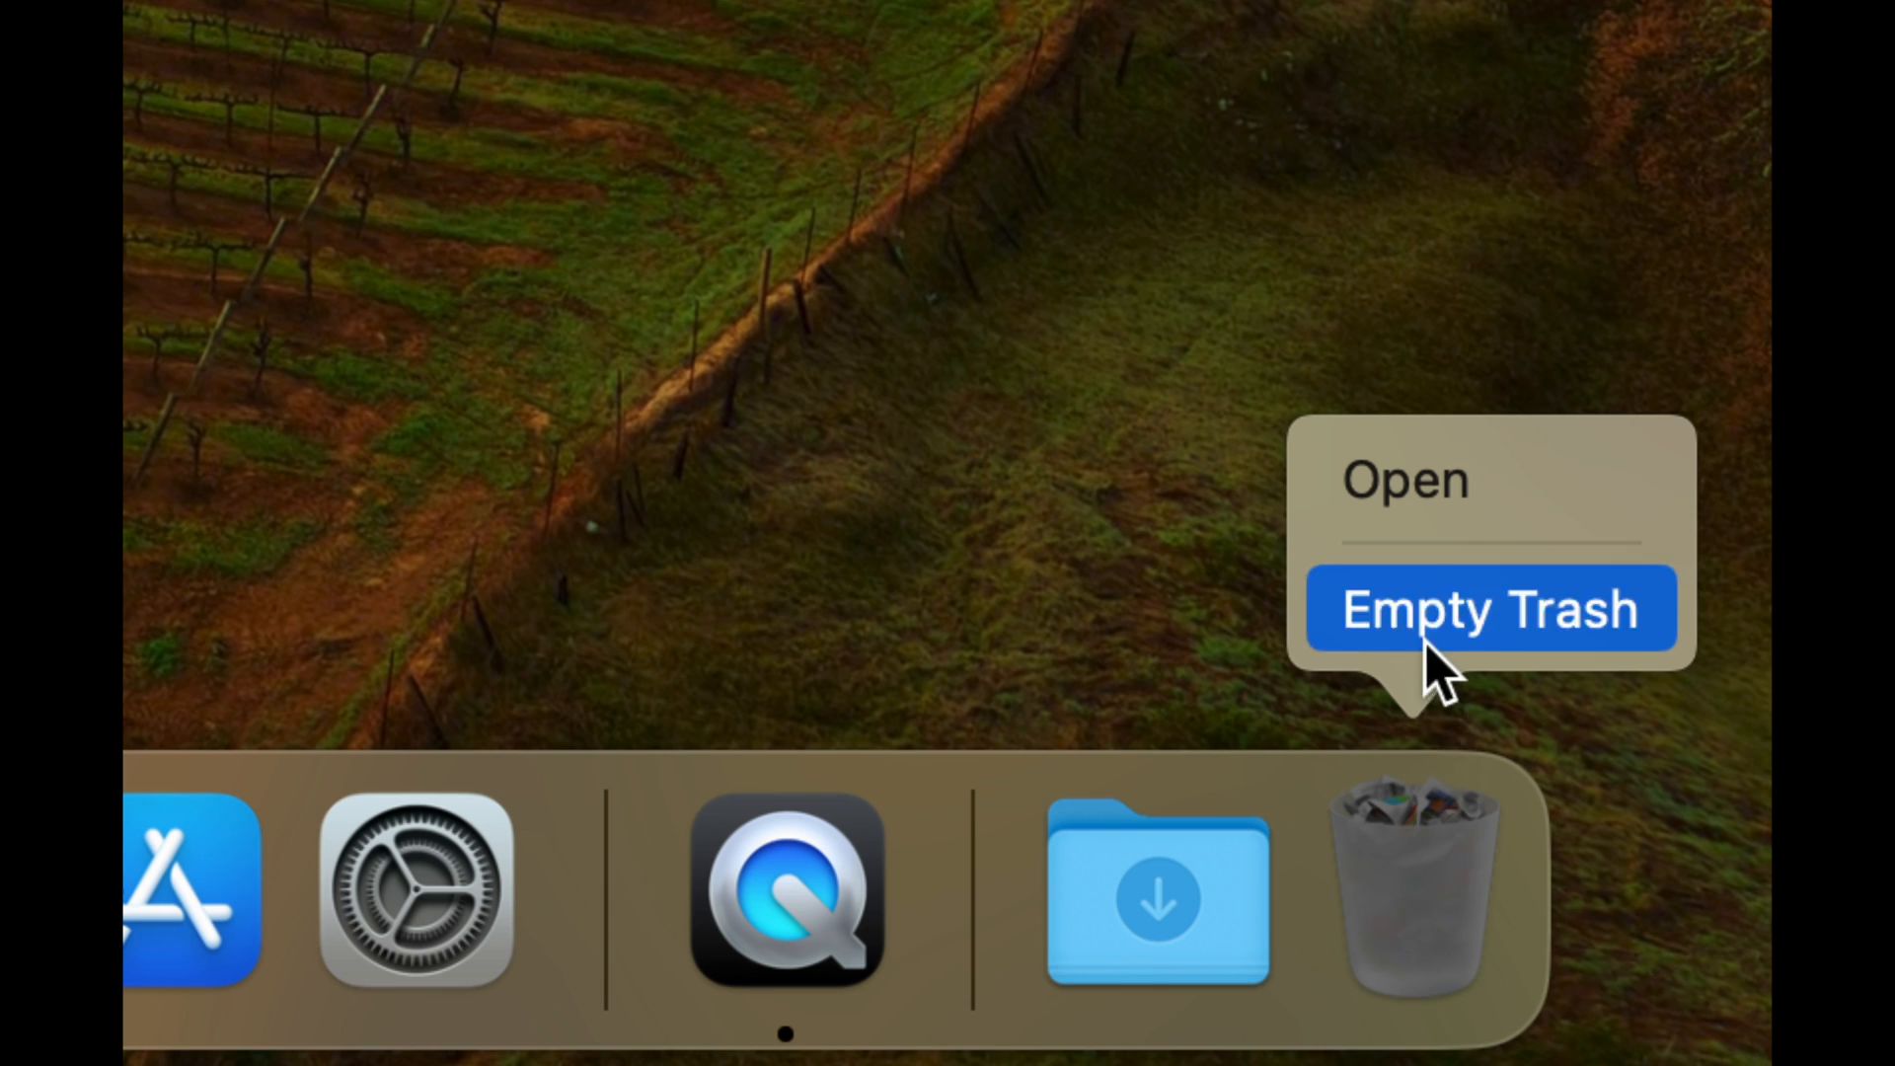
pyautogui.click(1452, 841)
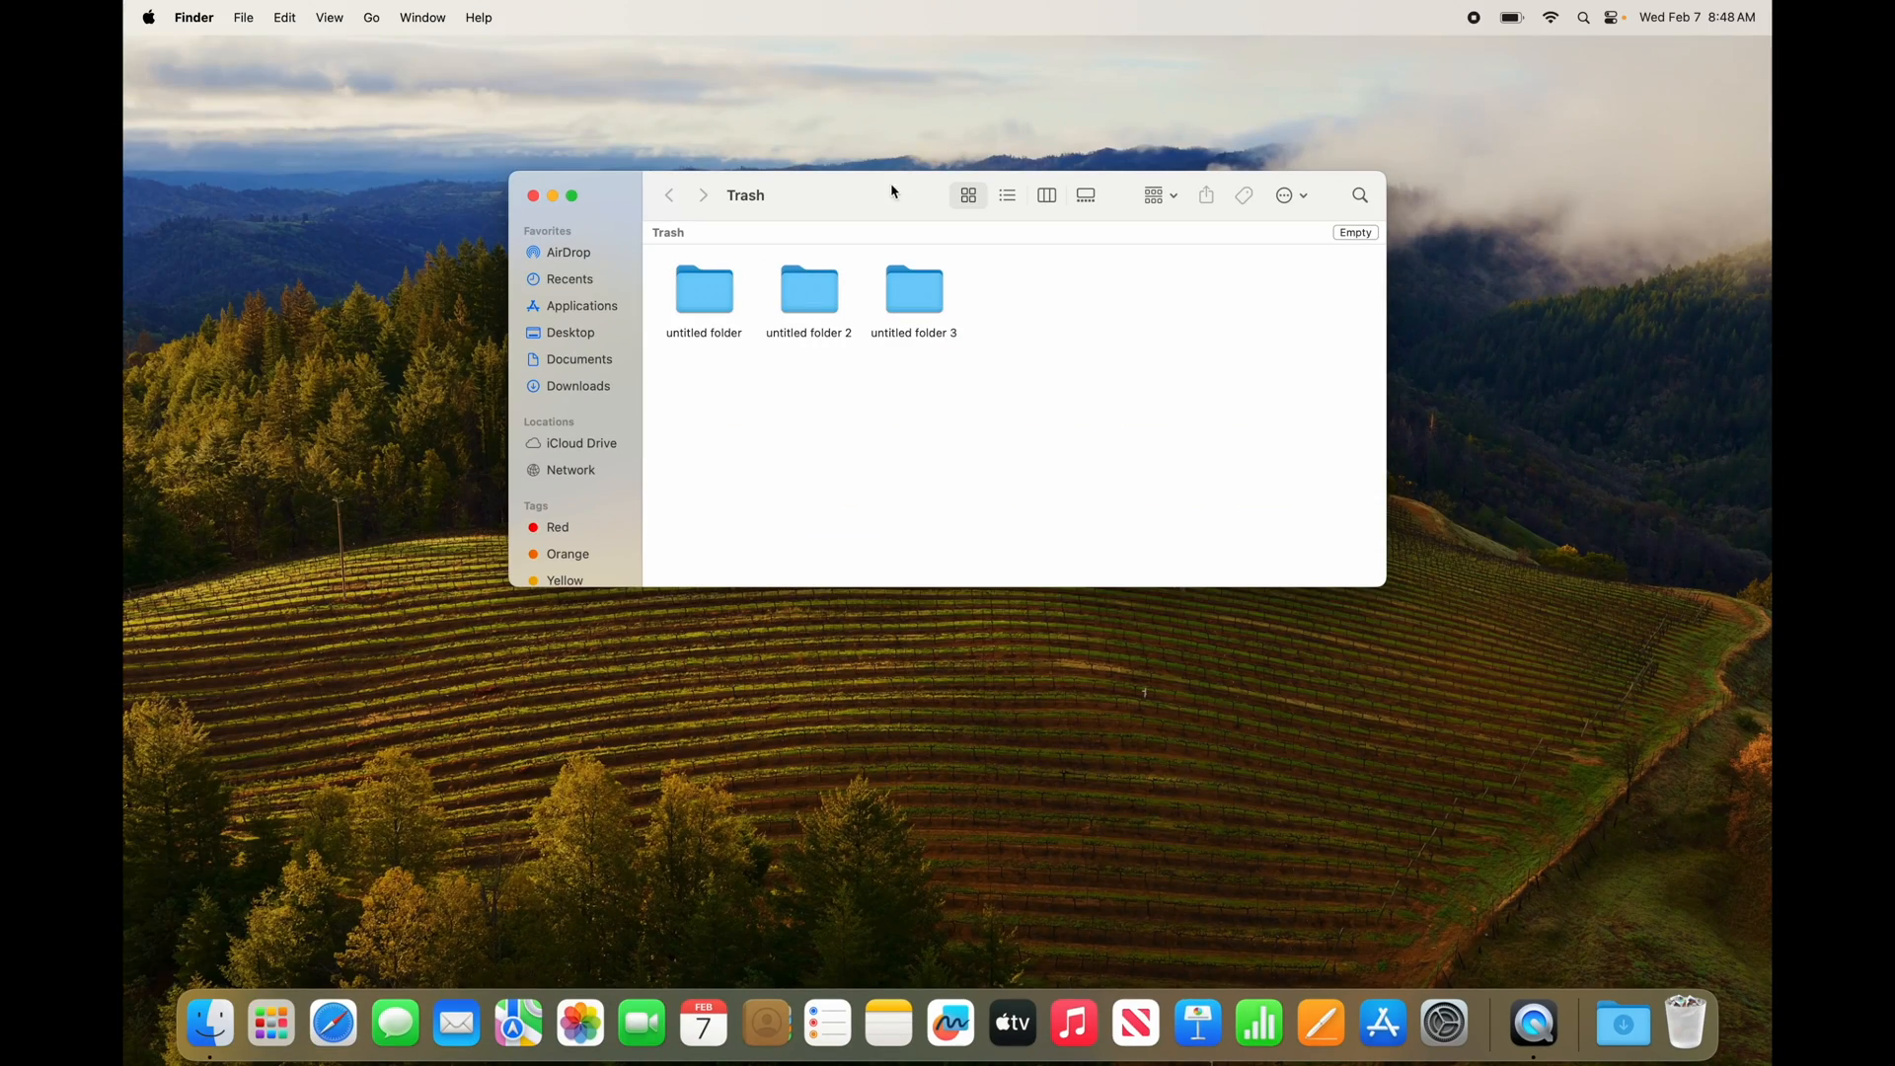
pyautogui.moveTo(892, 190); pyautogui.dragTo(885, 287)
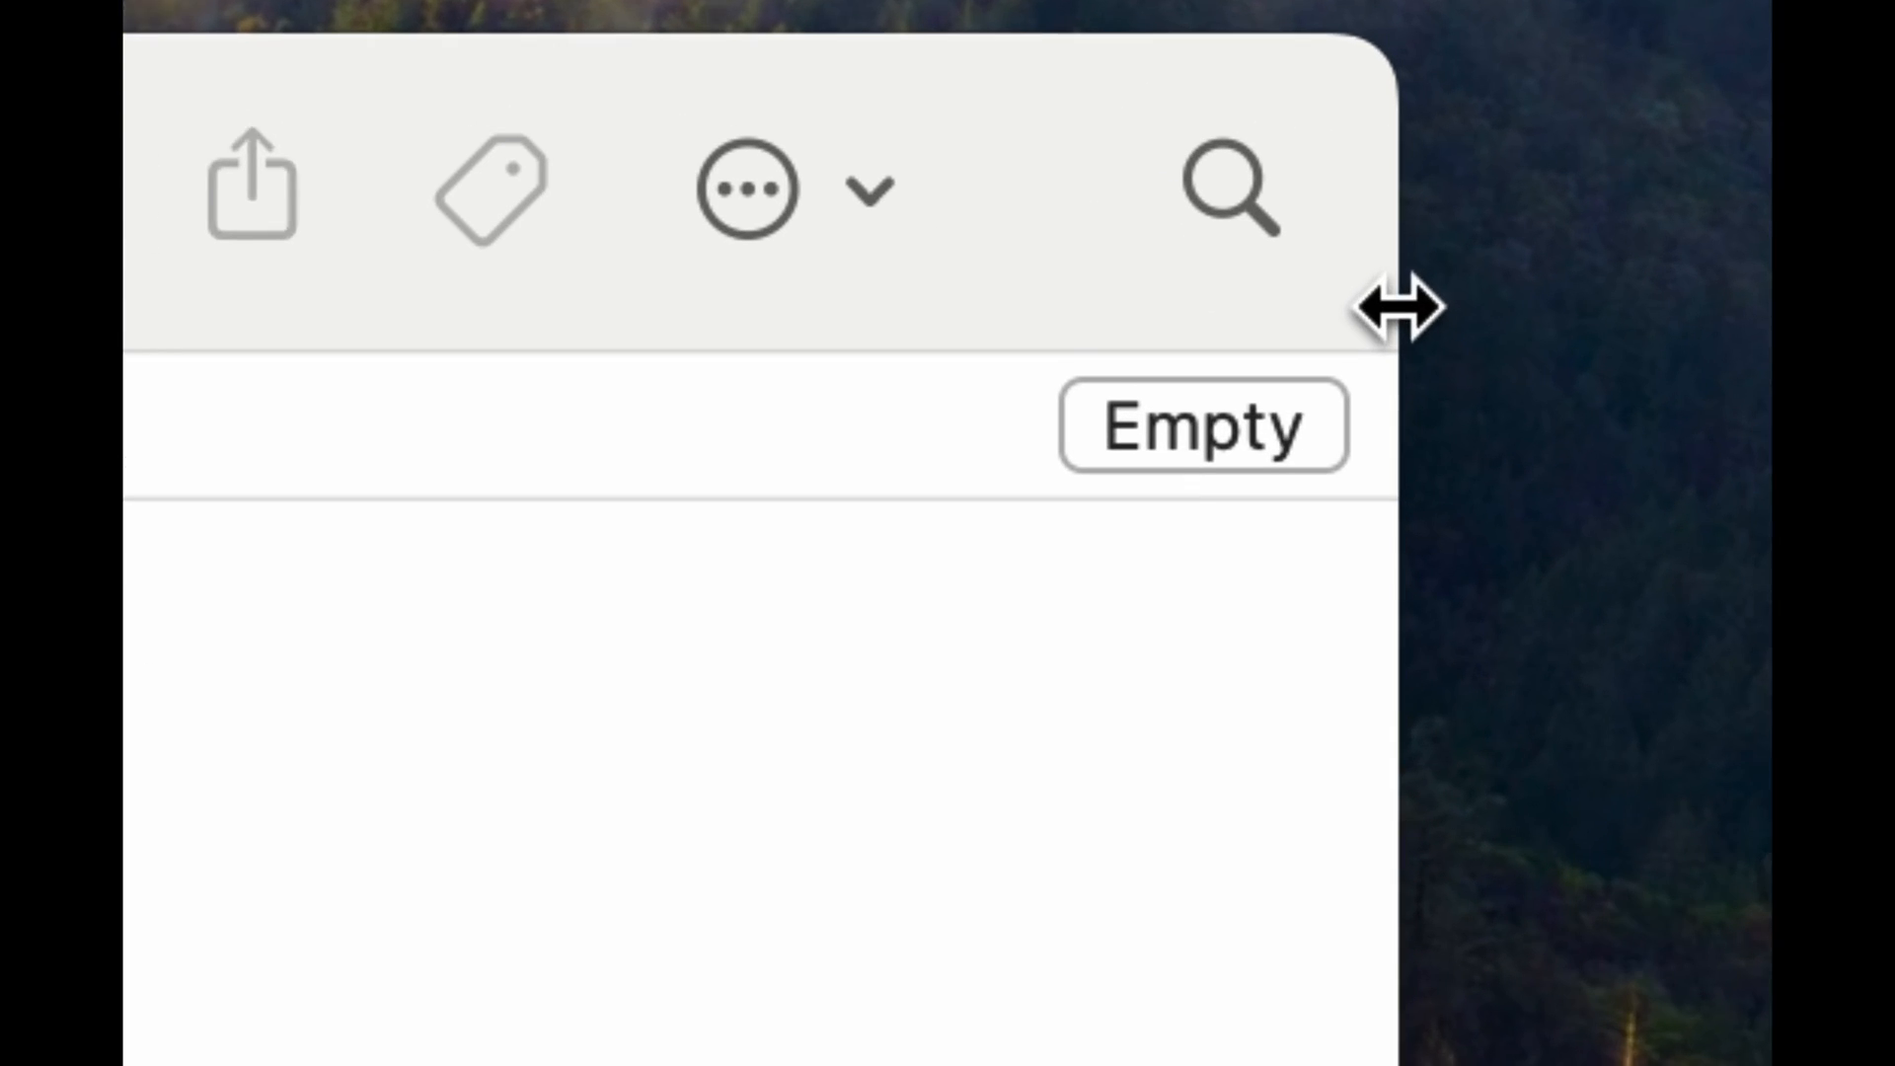
pyautogui.click(1192, 446)
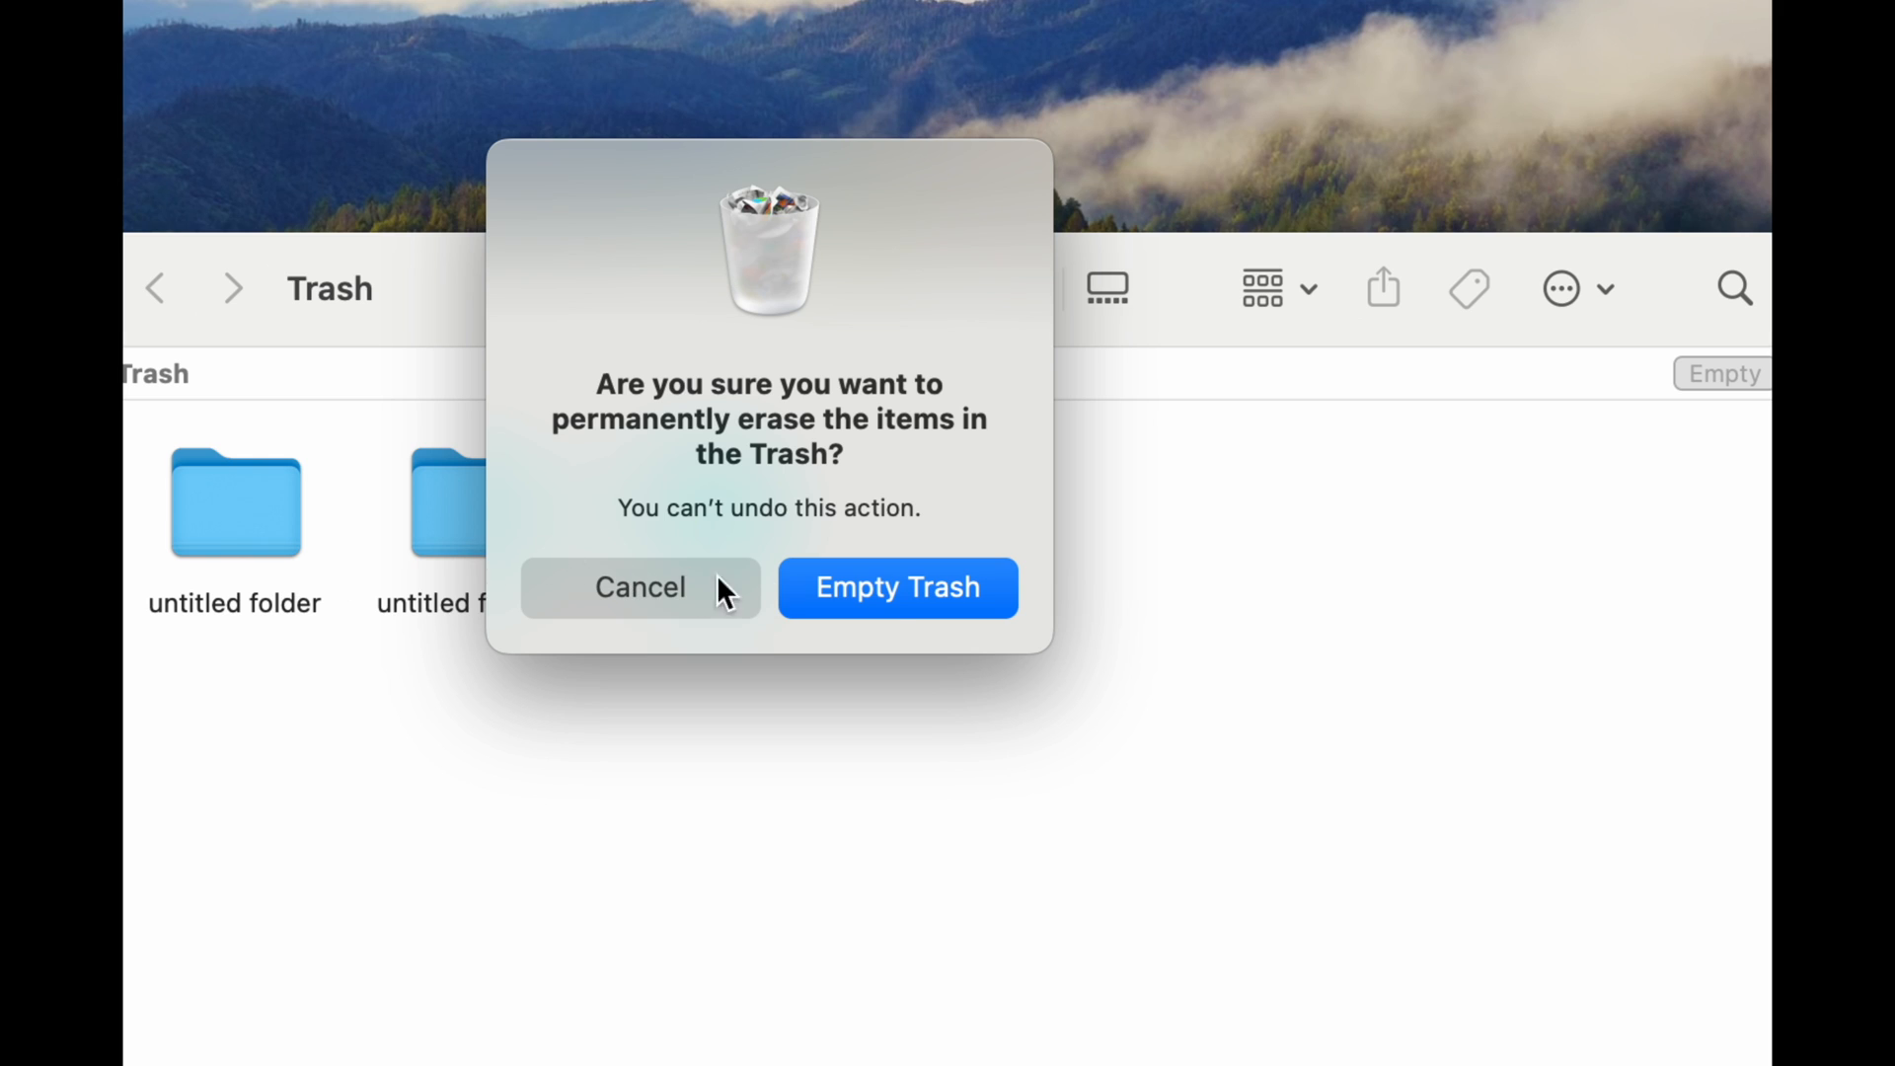
pyautogui.click(888, 590)
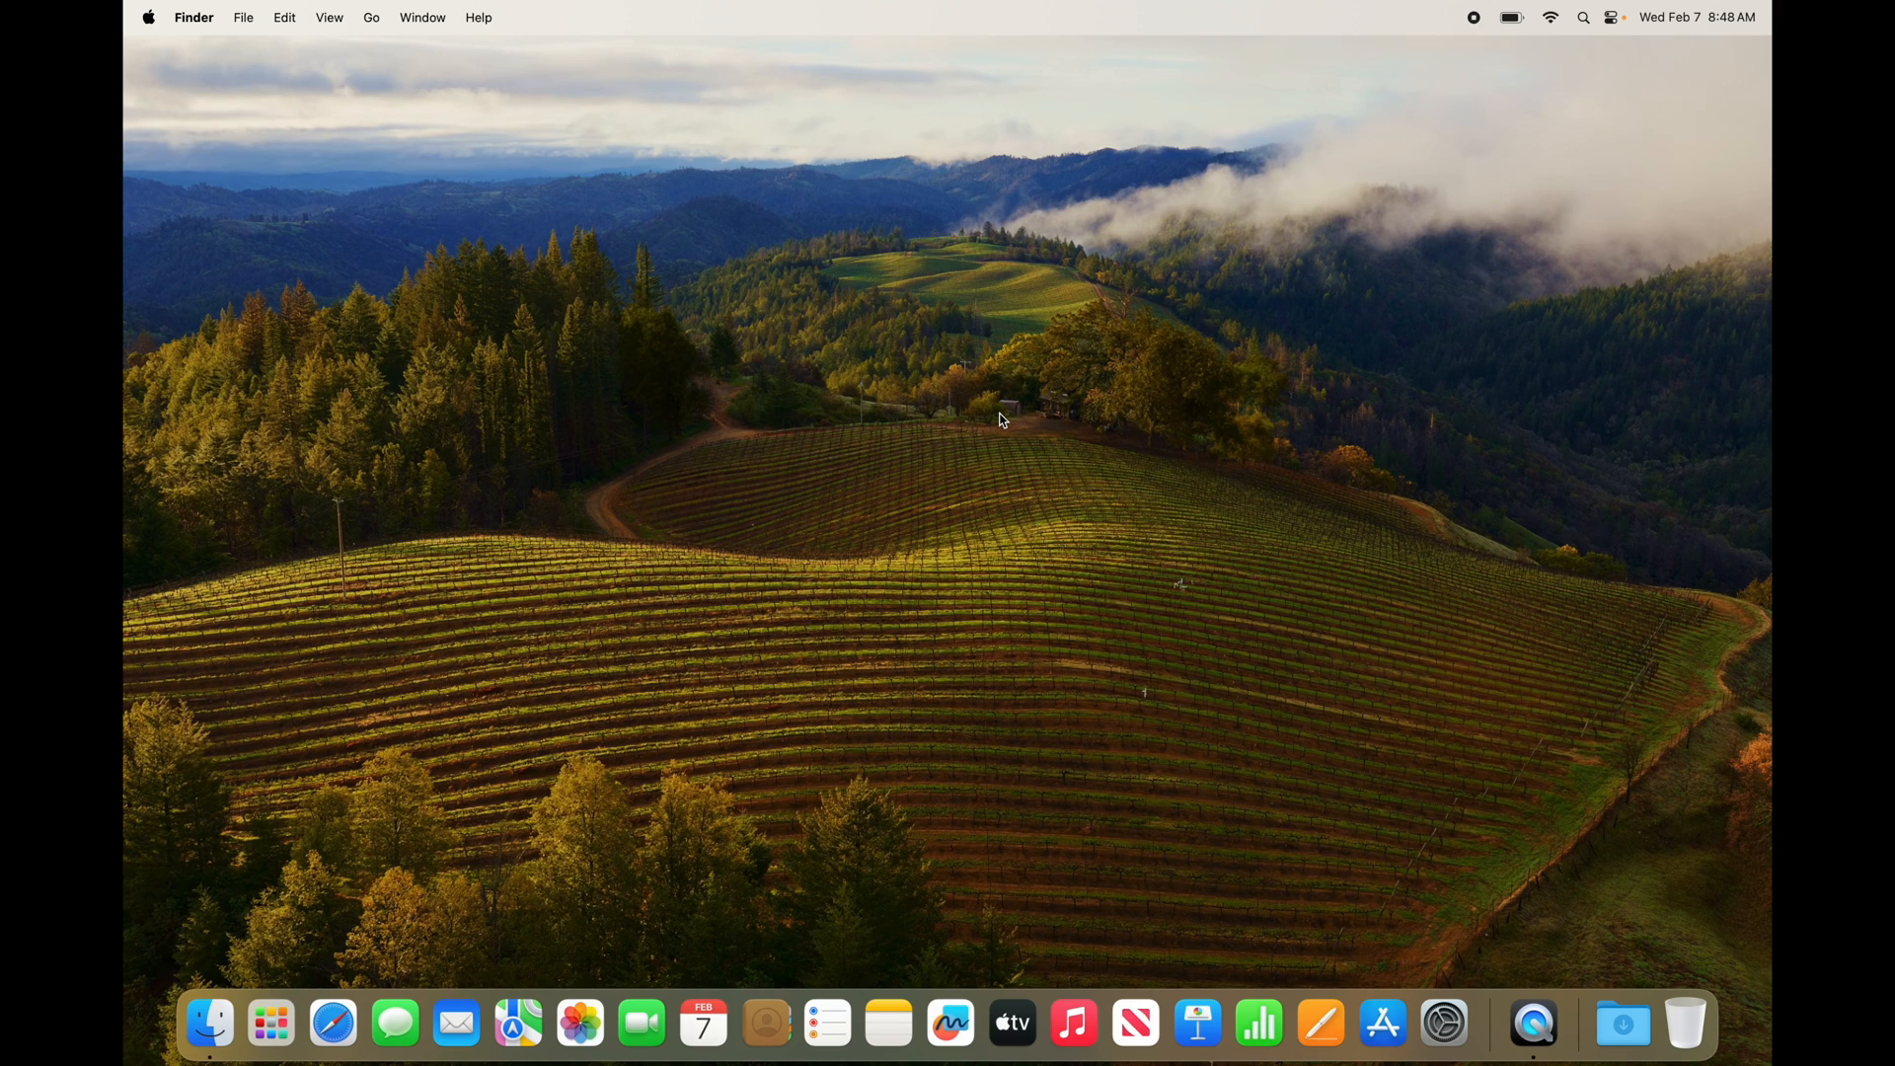
# Show the Applications folder in a new Finder window, then enlarge the window to fit all apps and move it toward the screen's centre
pyautogui.click(219, 1024)
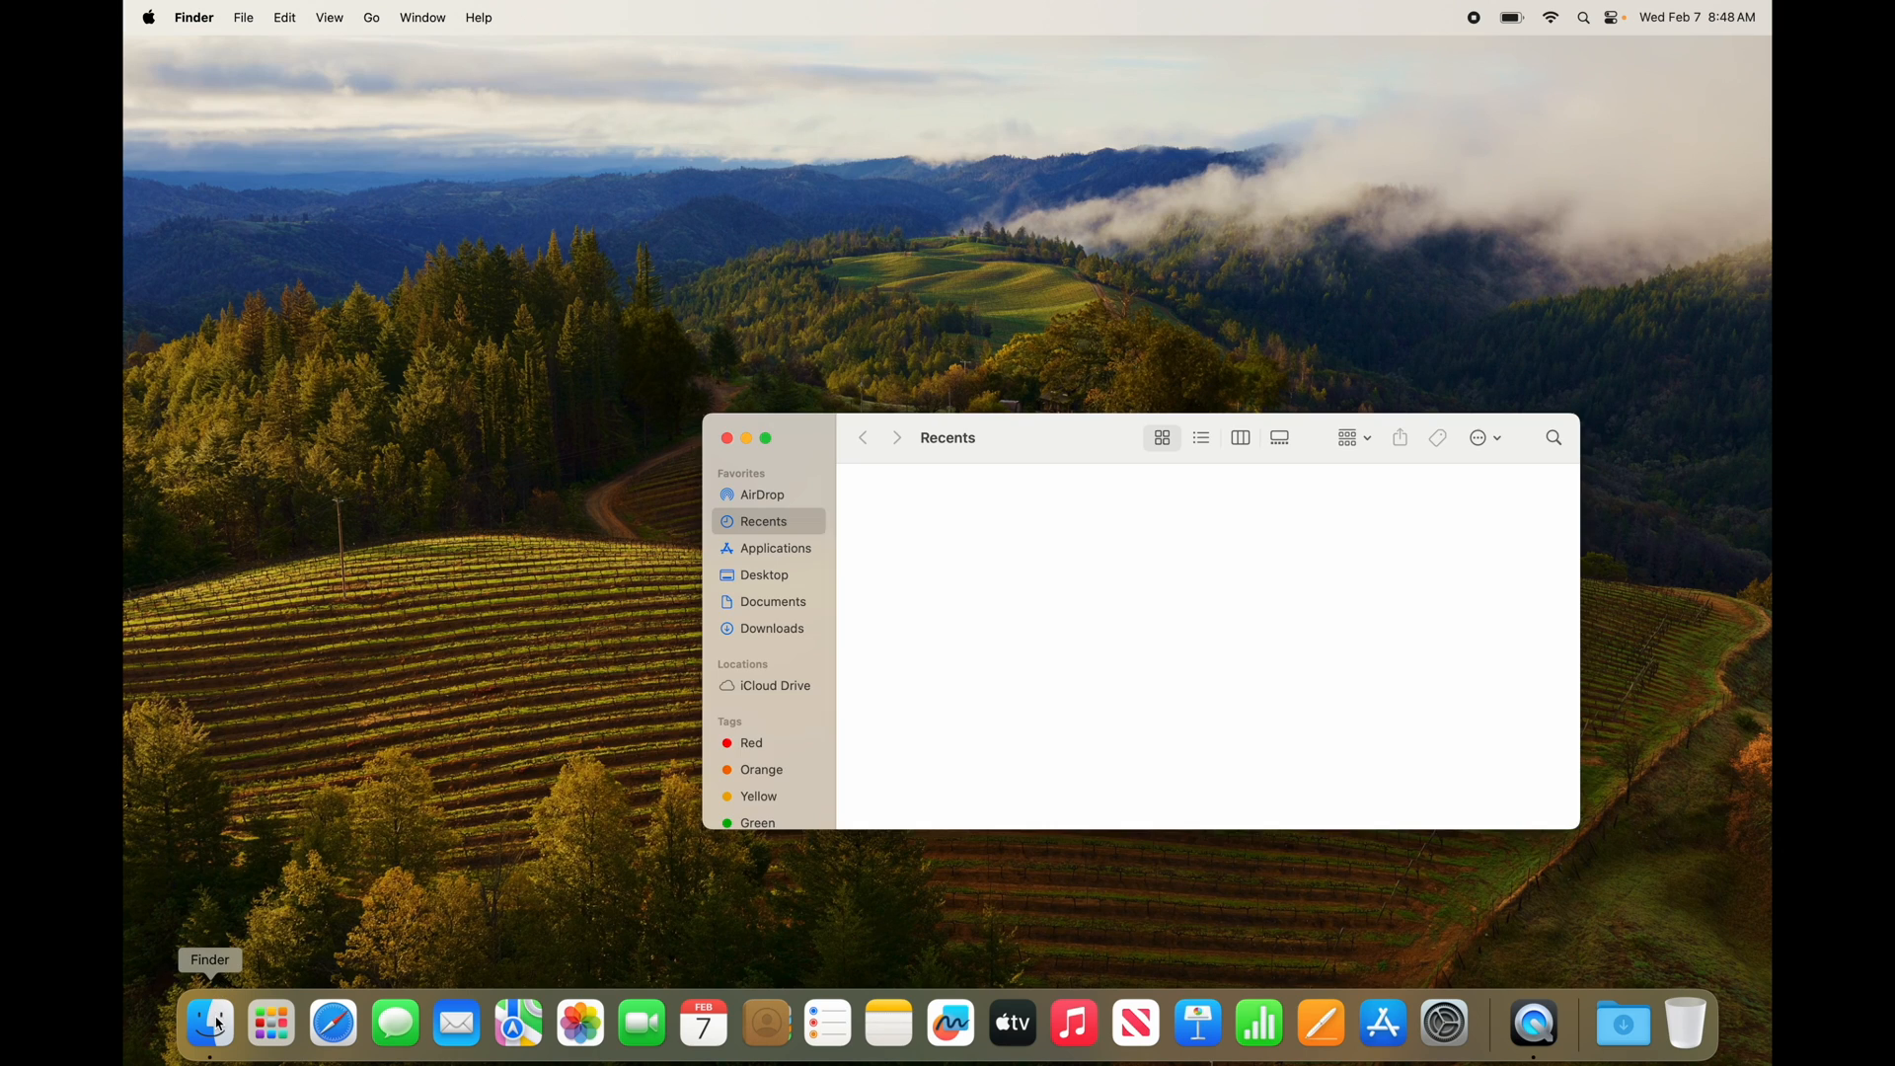
pyautogui.moveTo(803, 440); pyautogui.dragTo(738, 225)
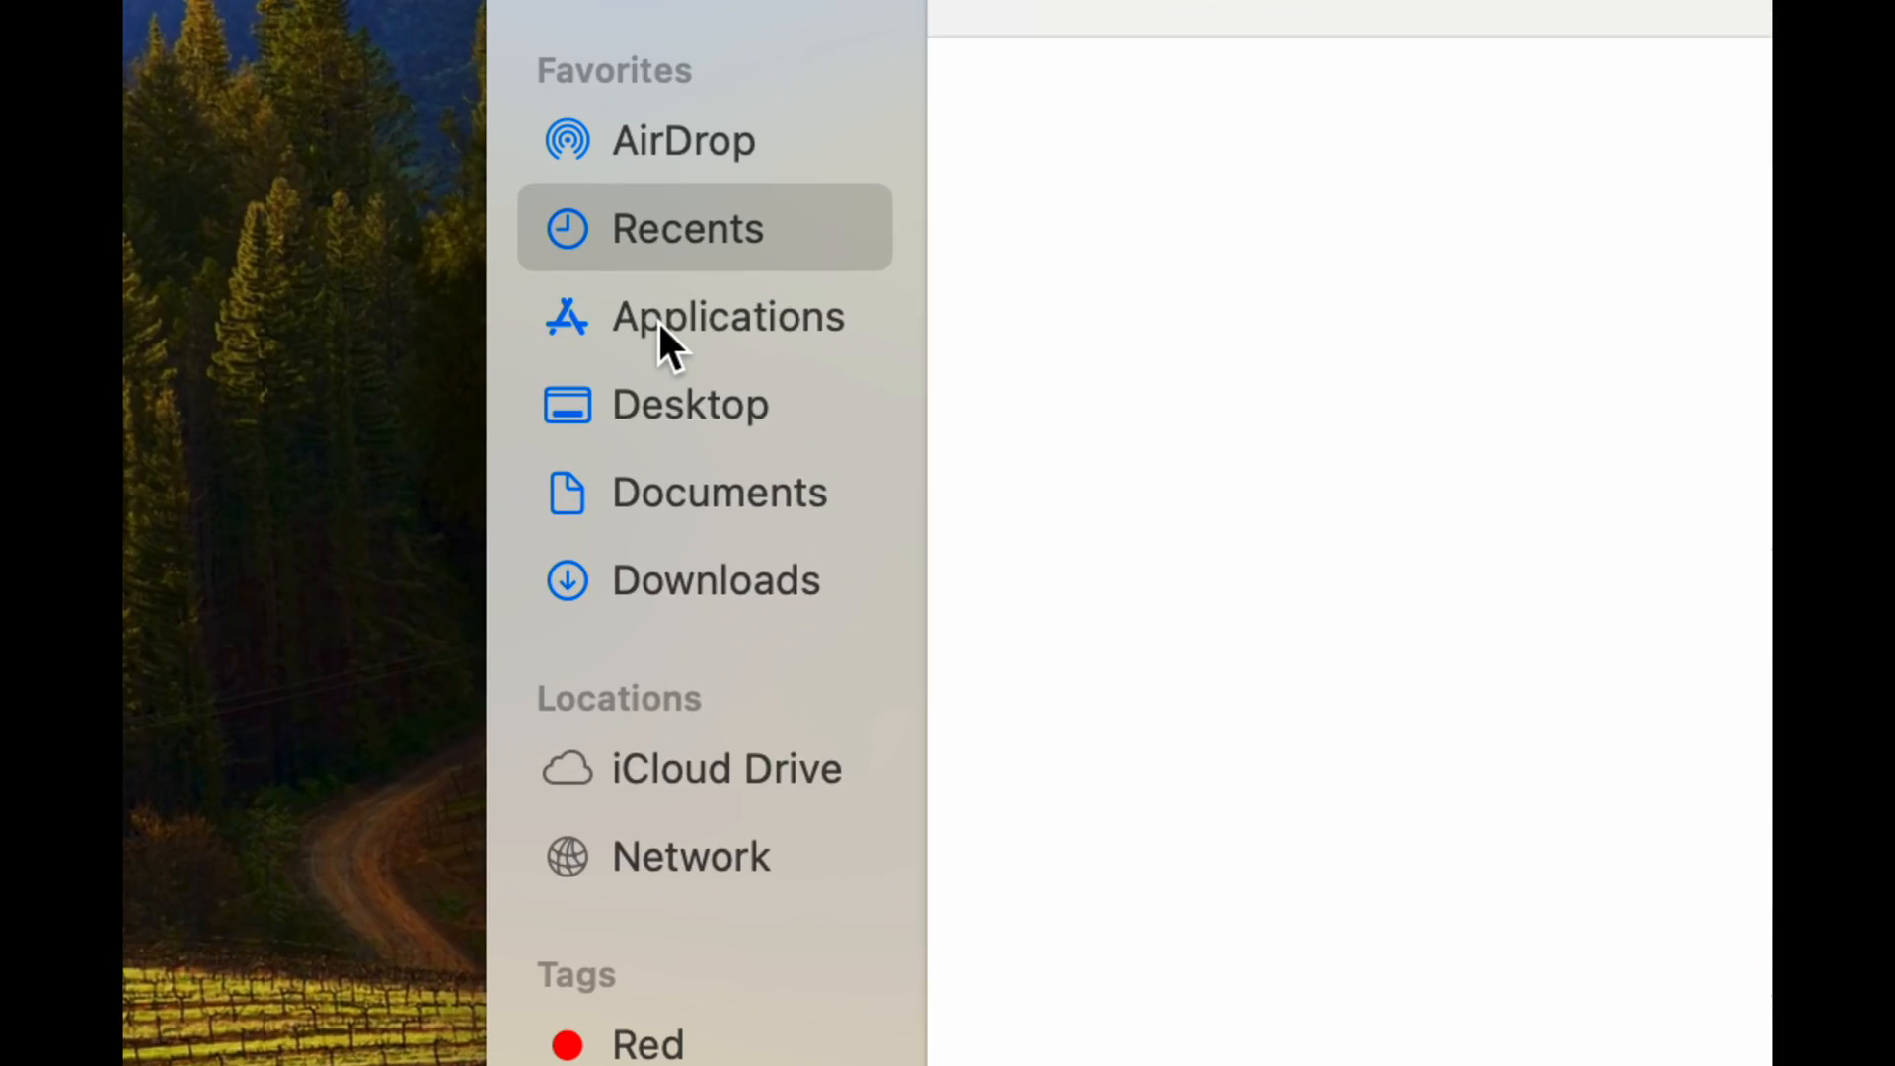
pyautogui.click(657, 318)
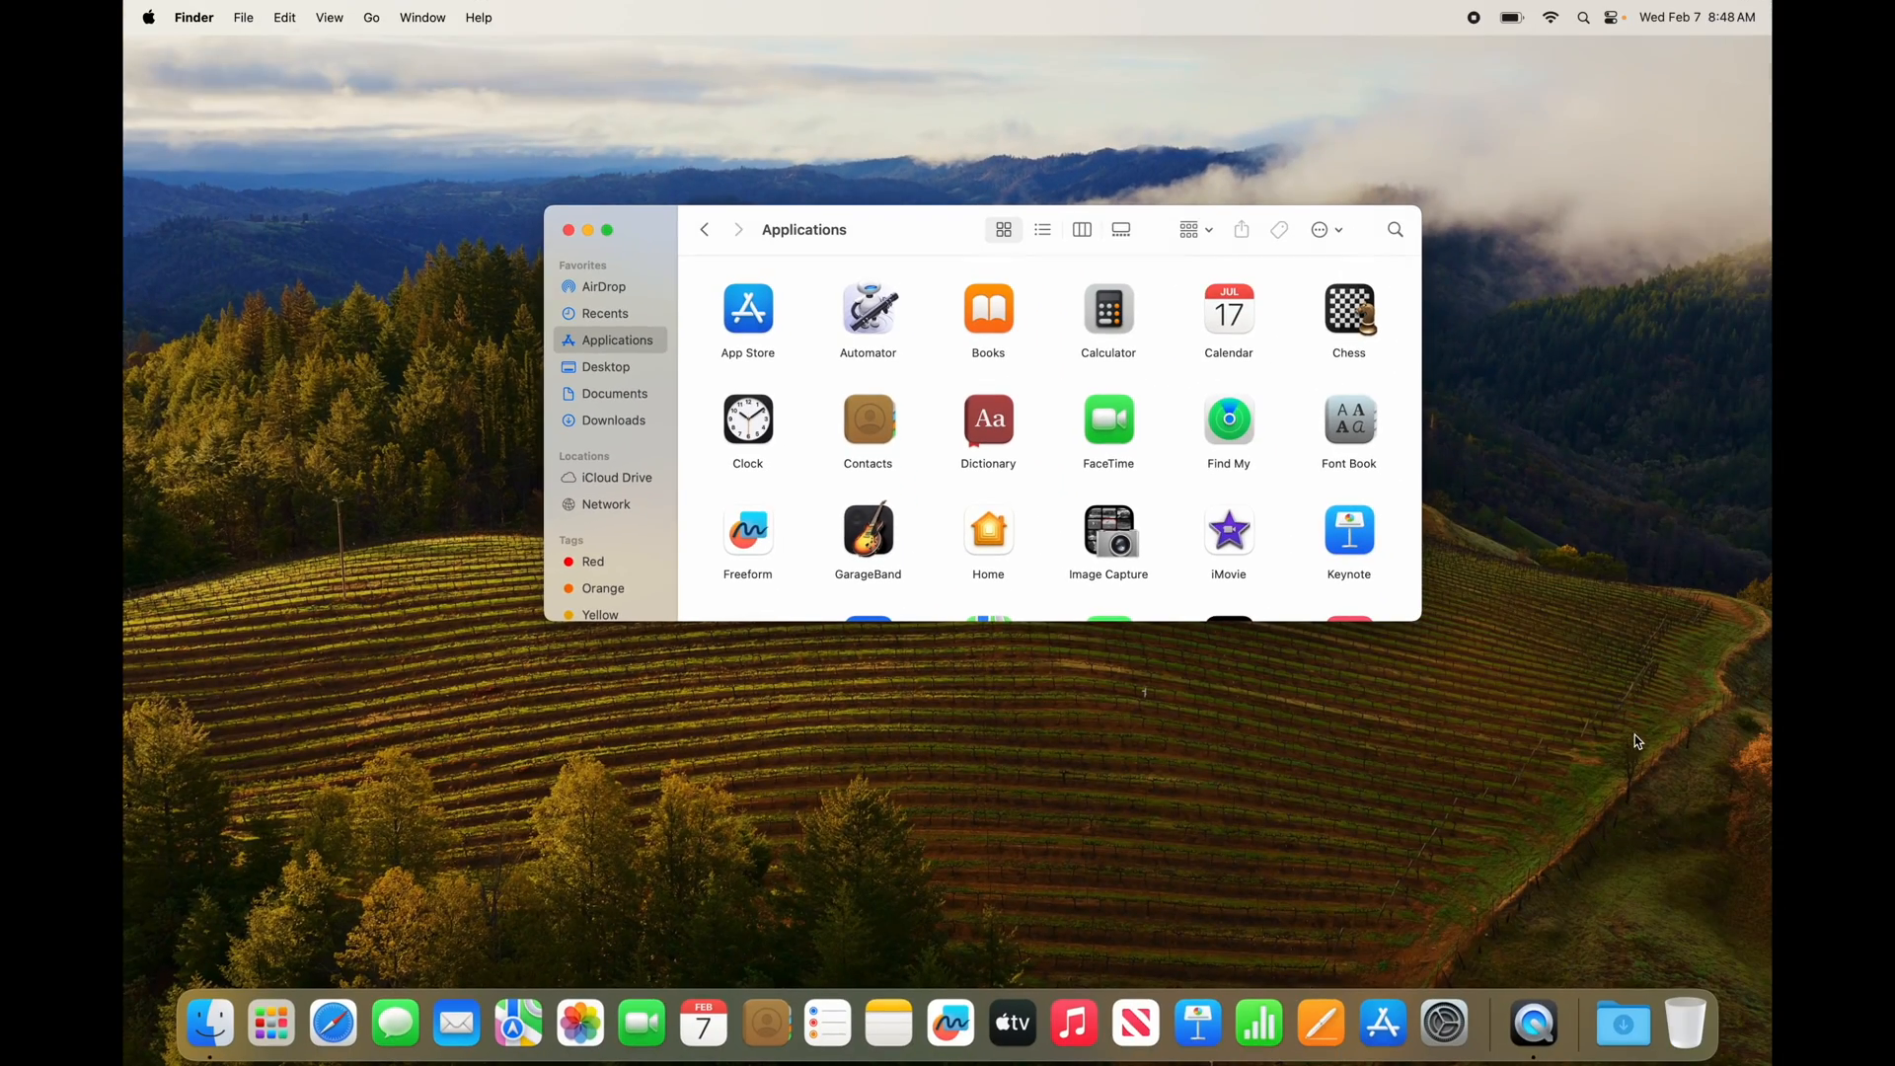
pyautogui.moveTo(1418, 614); pyautogui.dragTo(1764, 972)
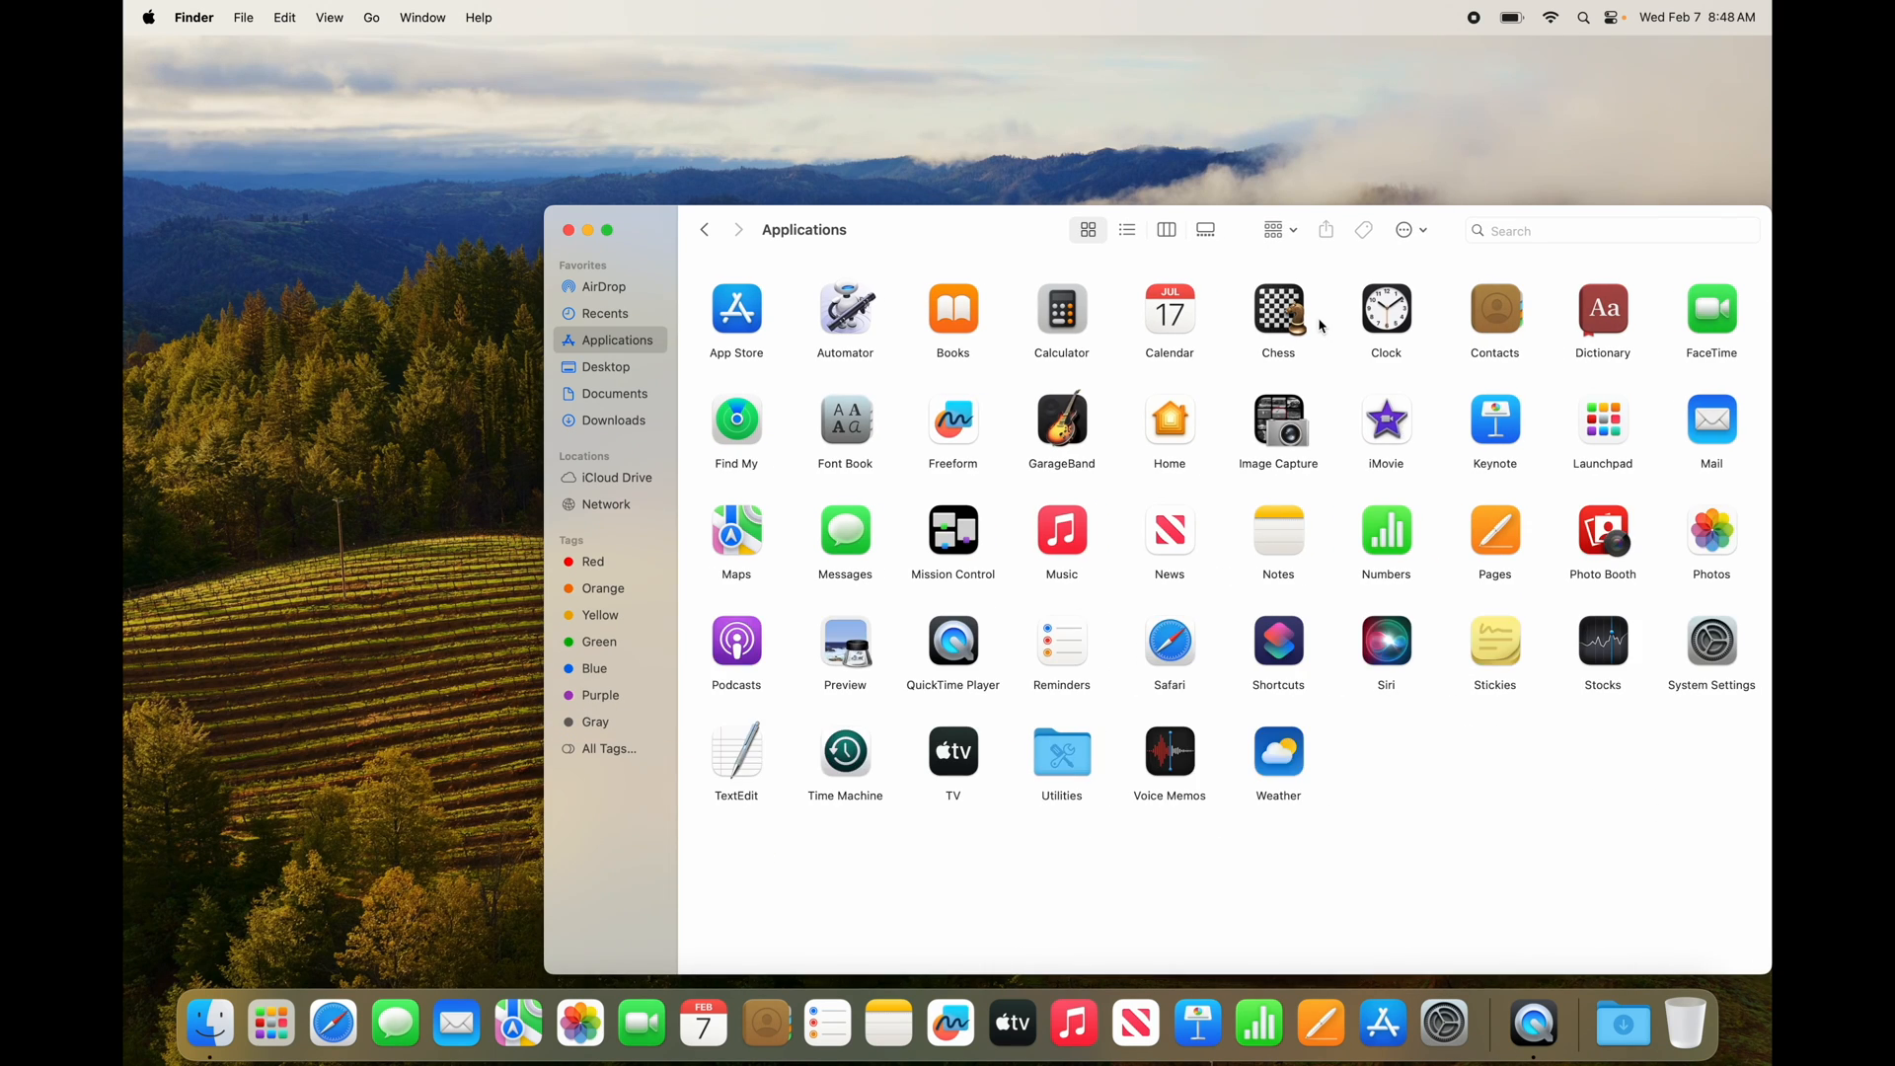
pyautogui.moveTo(932, 229); pyautogui.dragTo(710, 141)
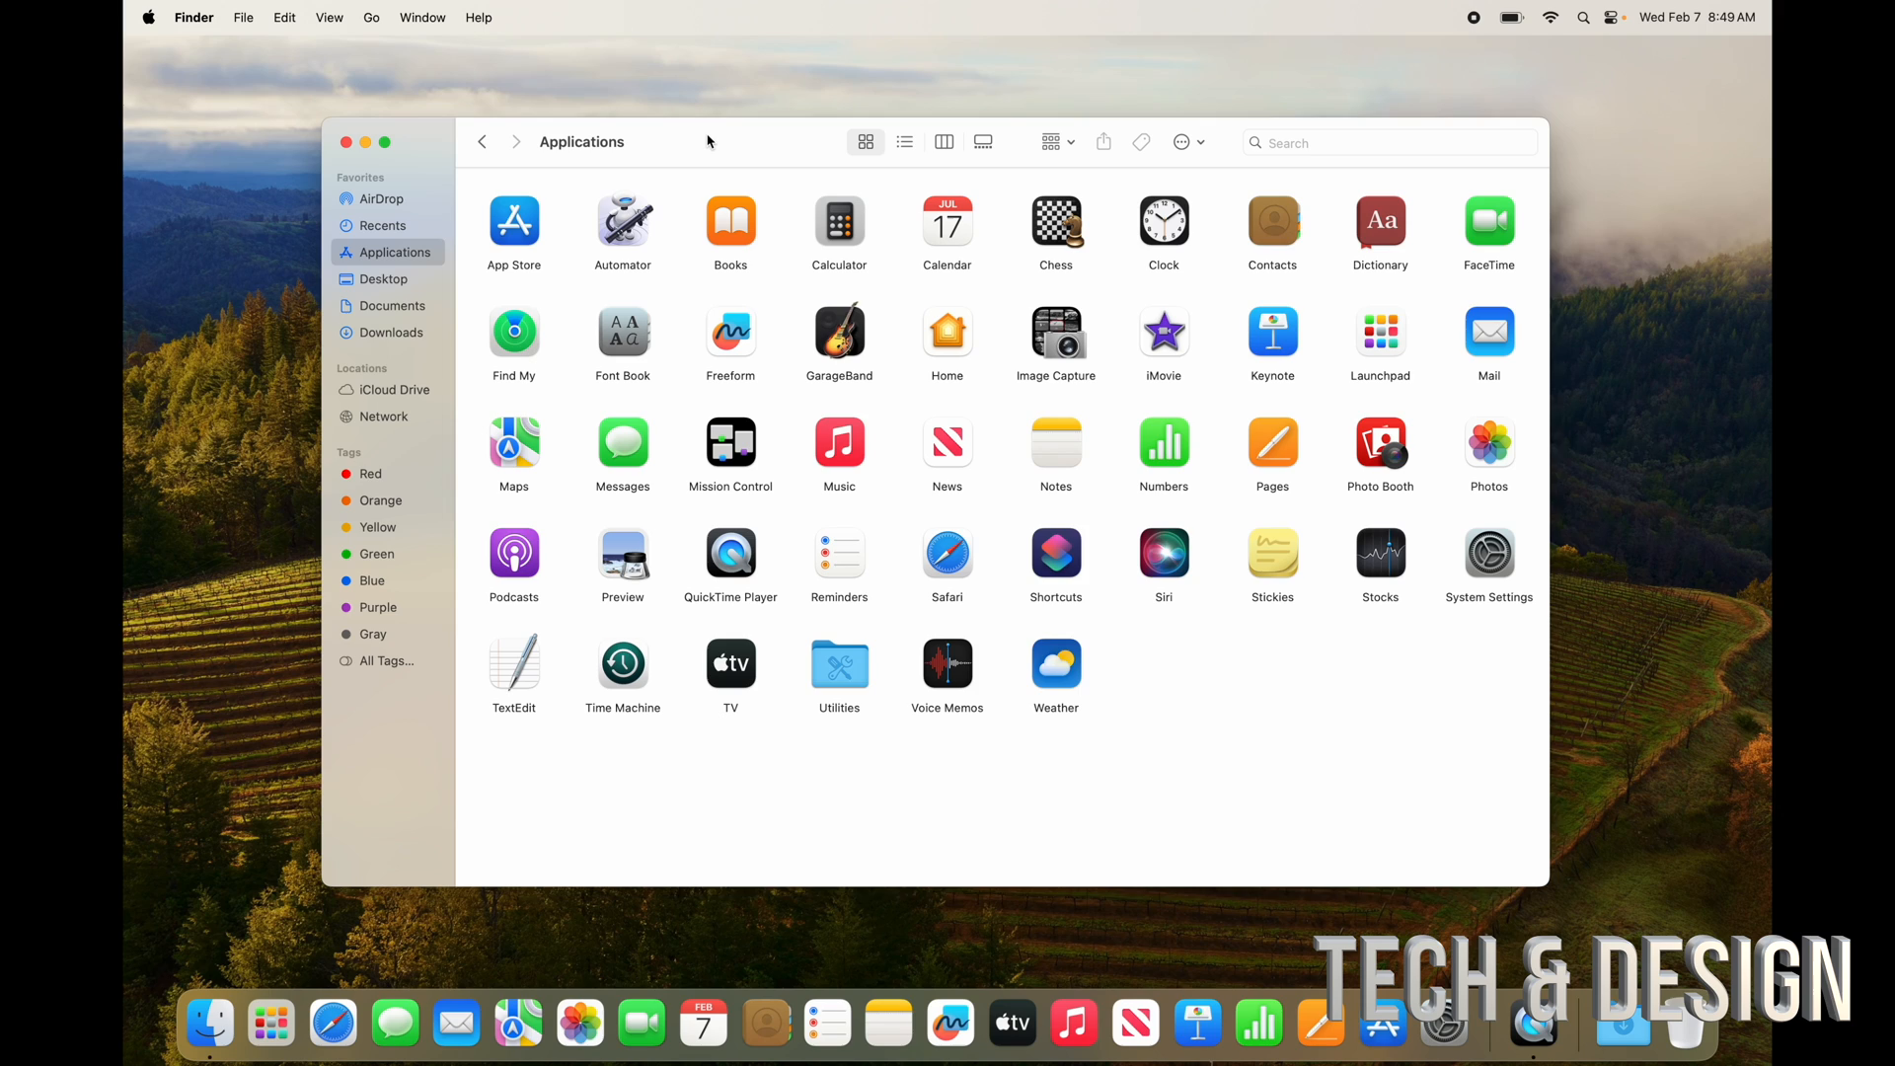
# Look inside the Utilities folder, return to Applications and close the Finder window
pyautogui.doubleClick(840, 677)
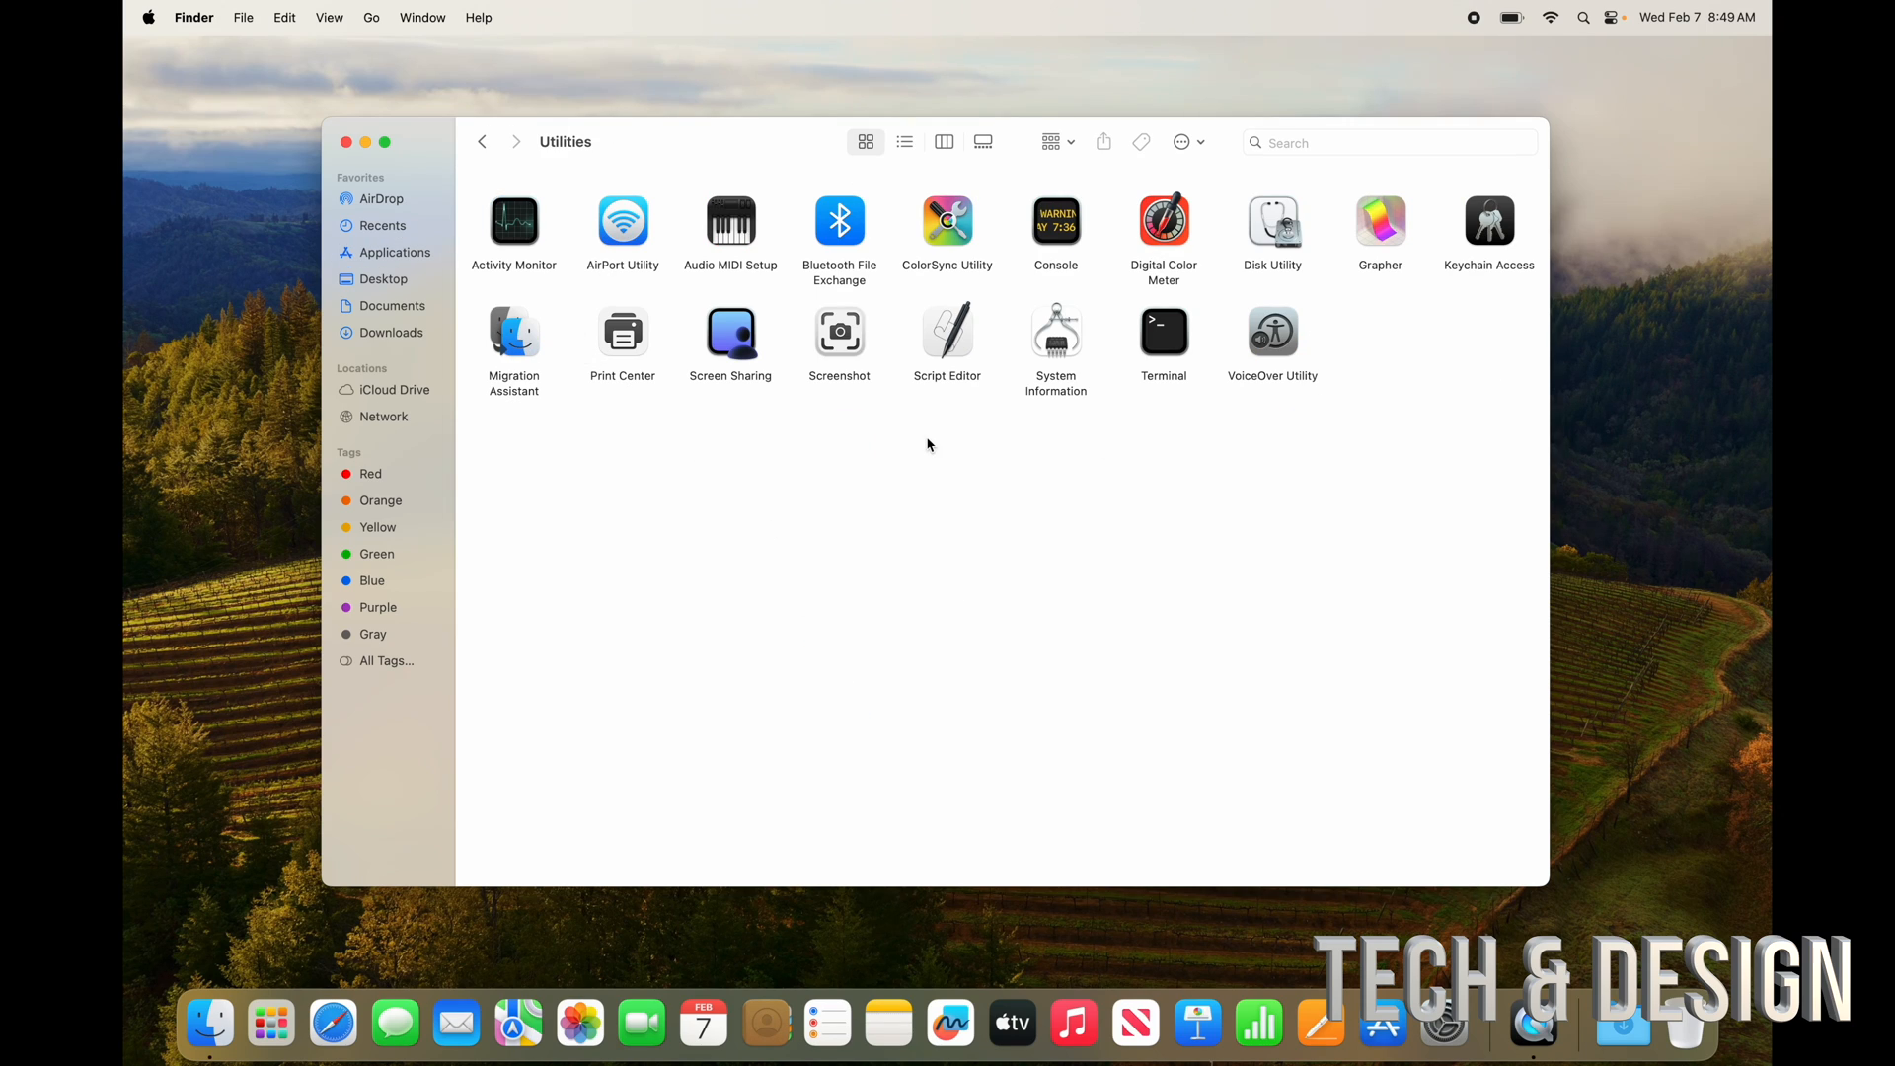
pyautogui.click(482, 143)
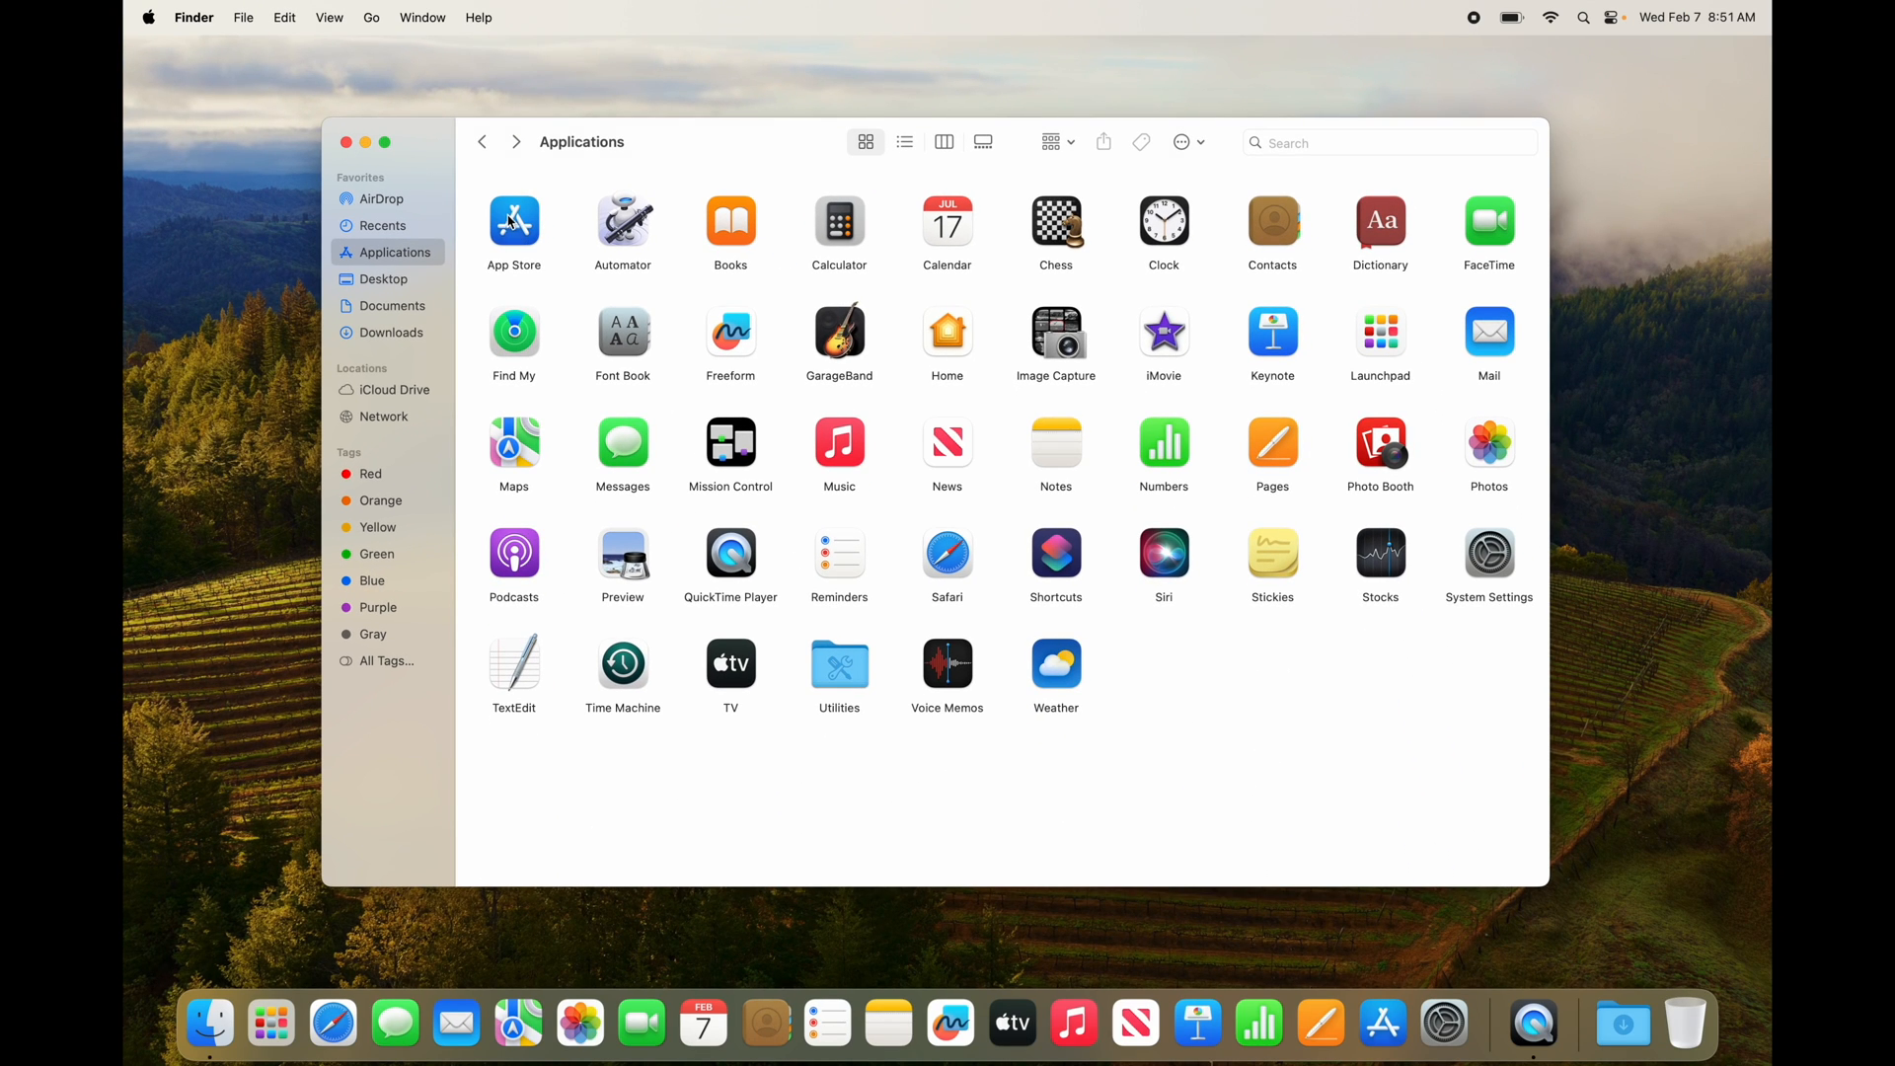
pyautogui.click(347, 143)
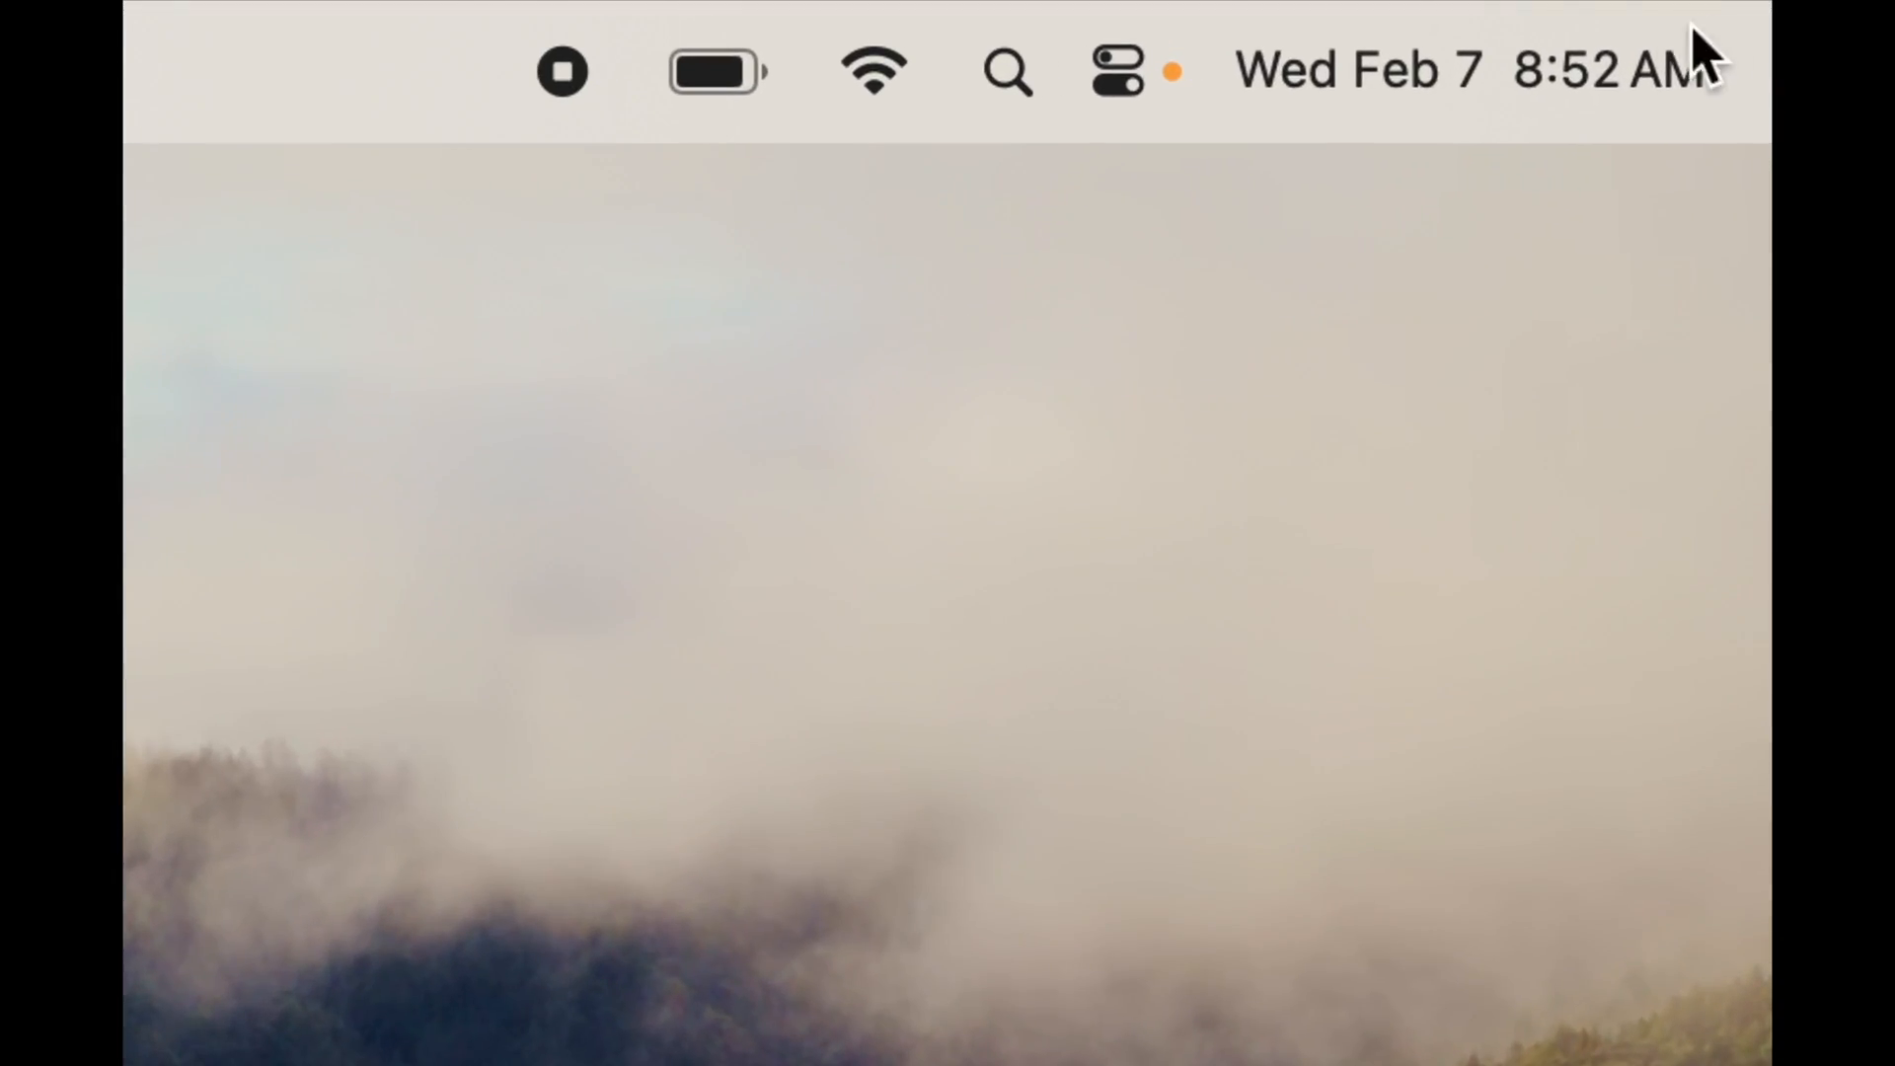
# Open Notification Center from the menu bar clock and dismiss the What's New card
pyautogui.click(1455, 97)
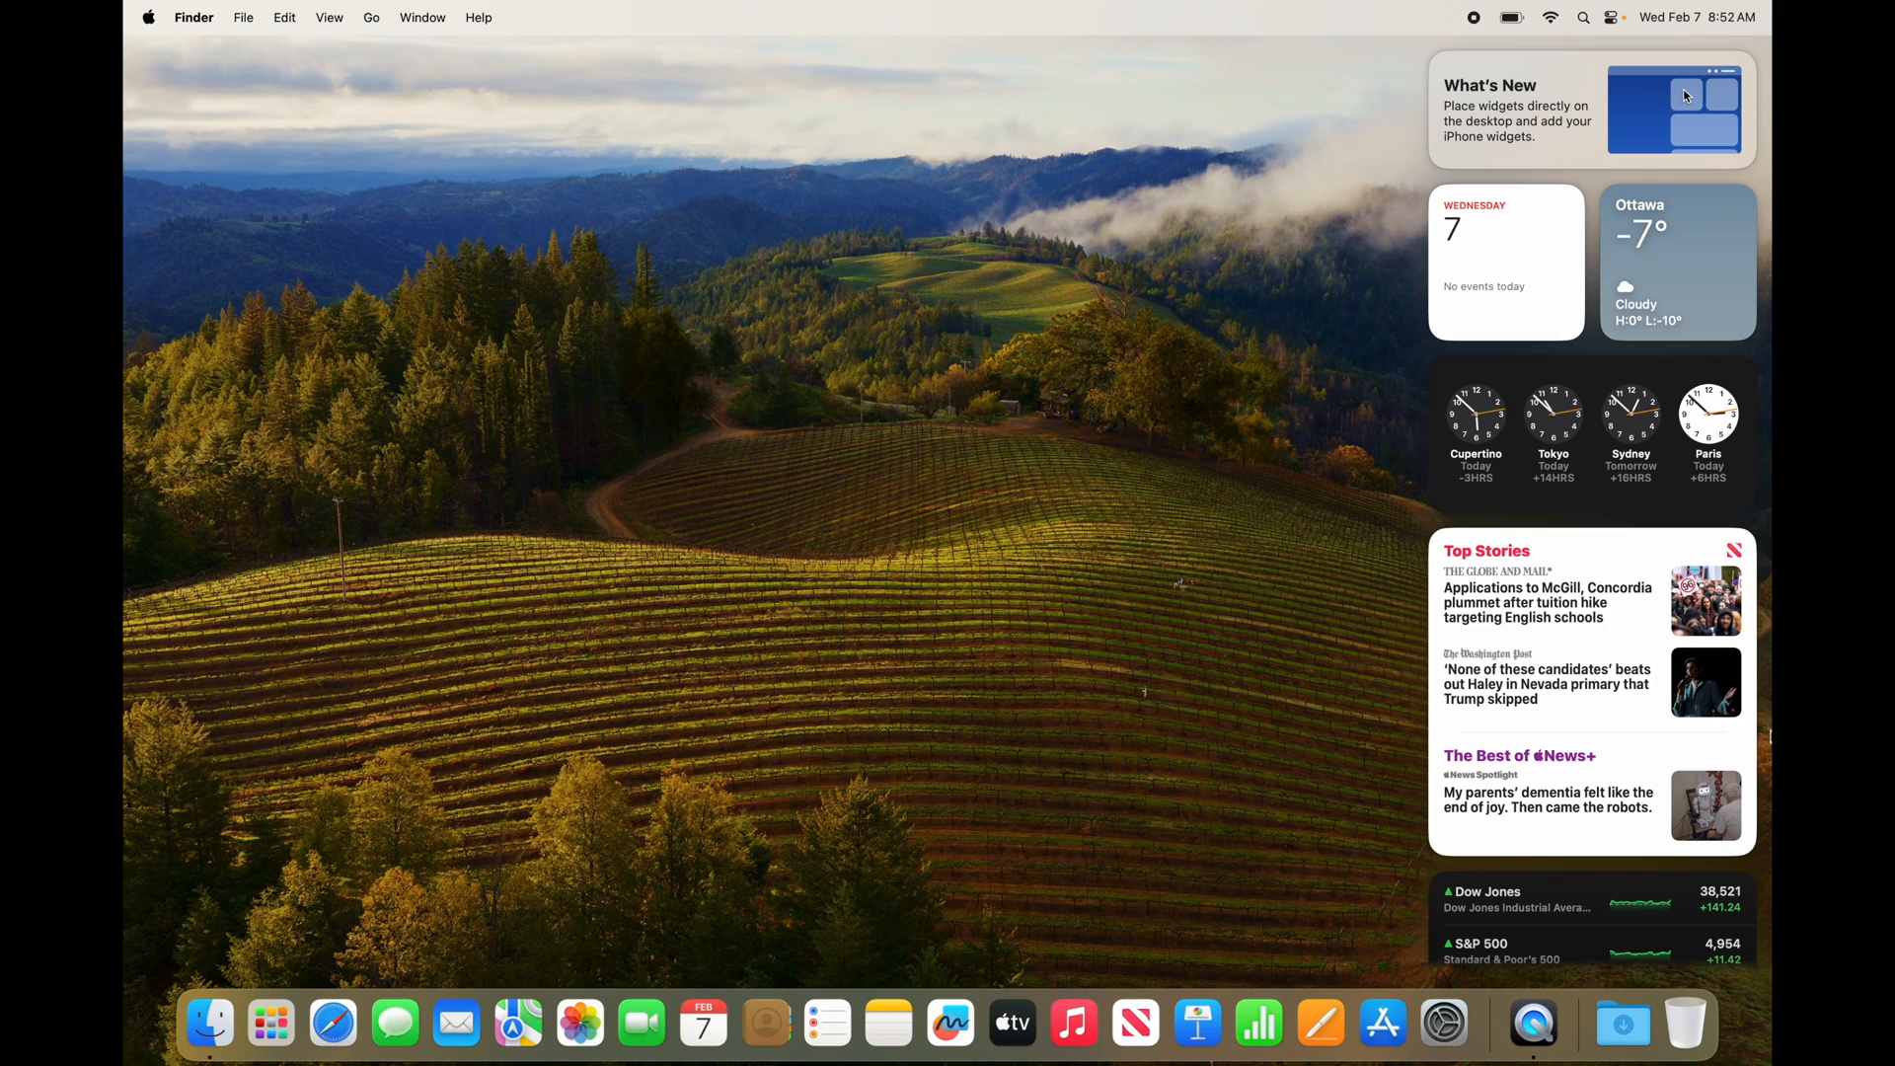
pyautogui.moveTo(1502, 156)
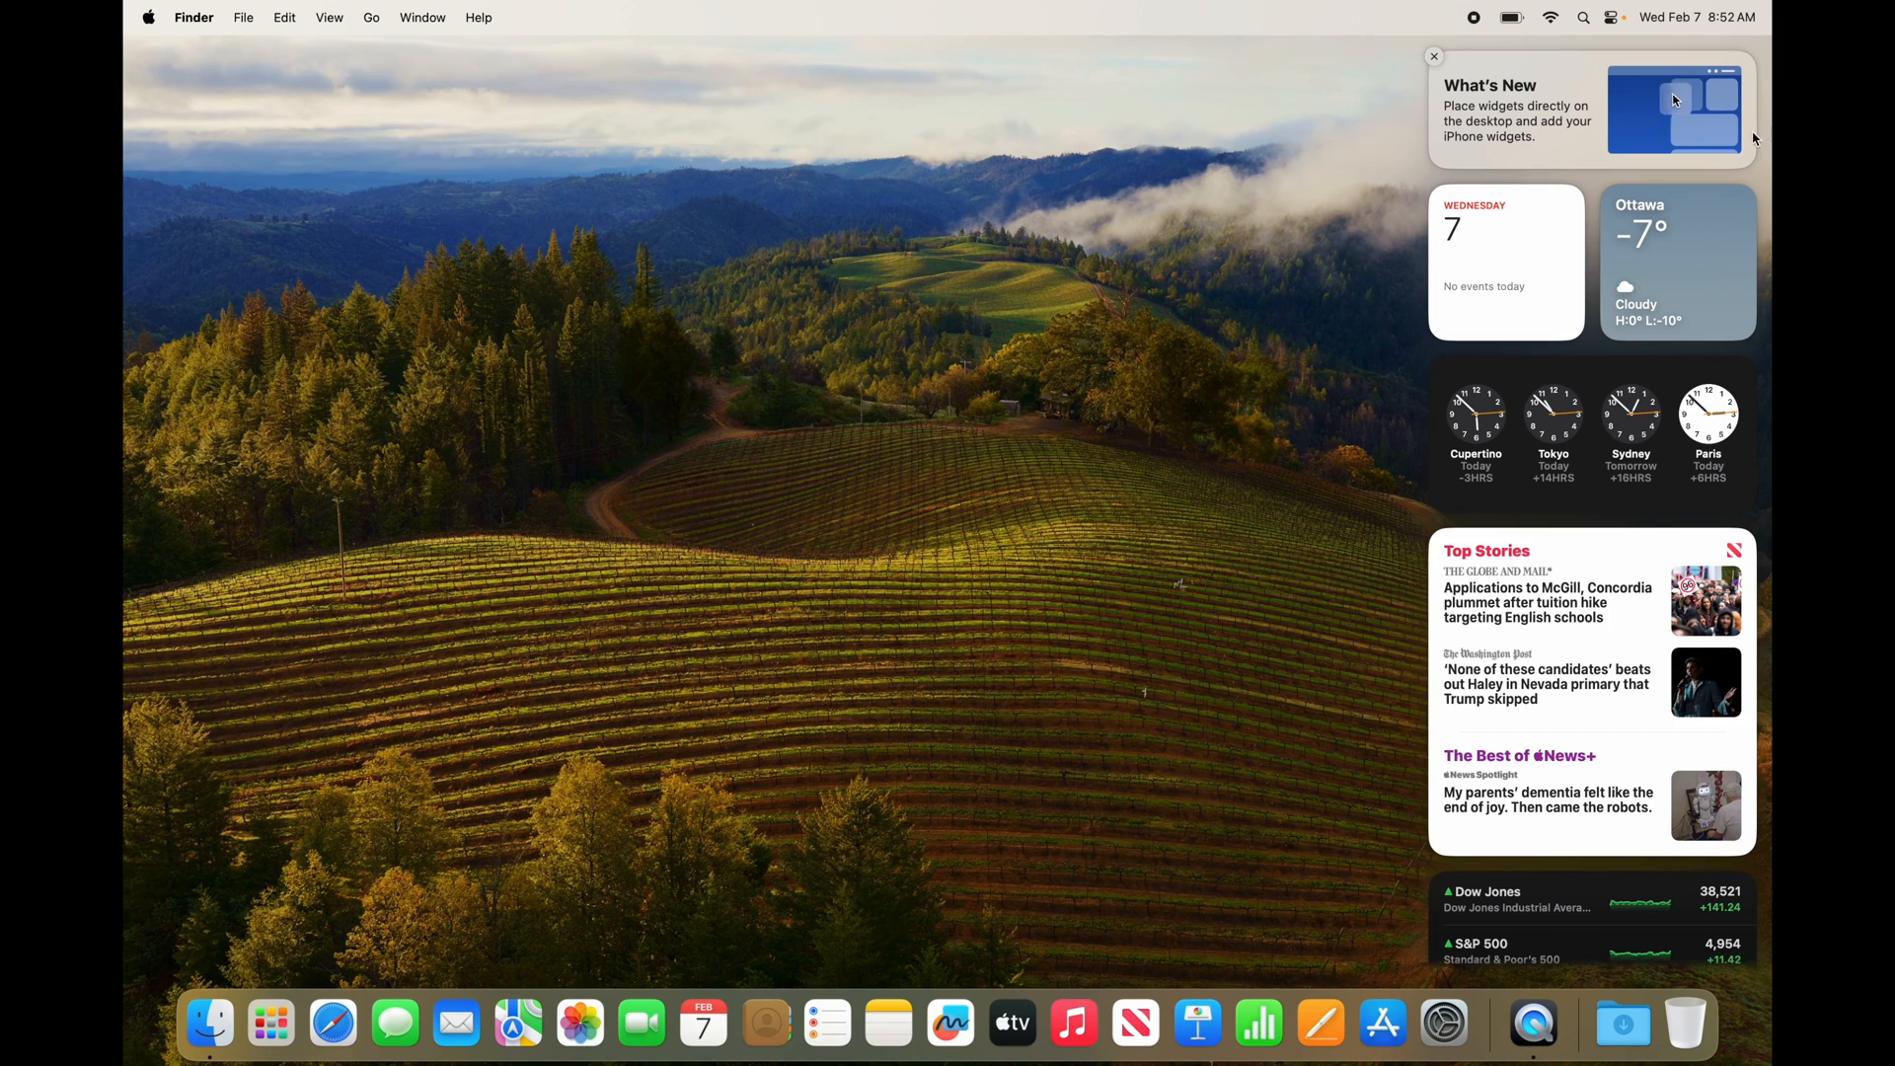
pyautogui.click(1435, 59)
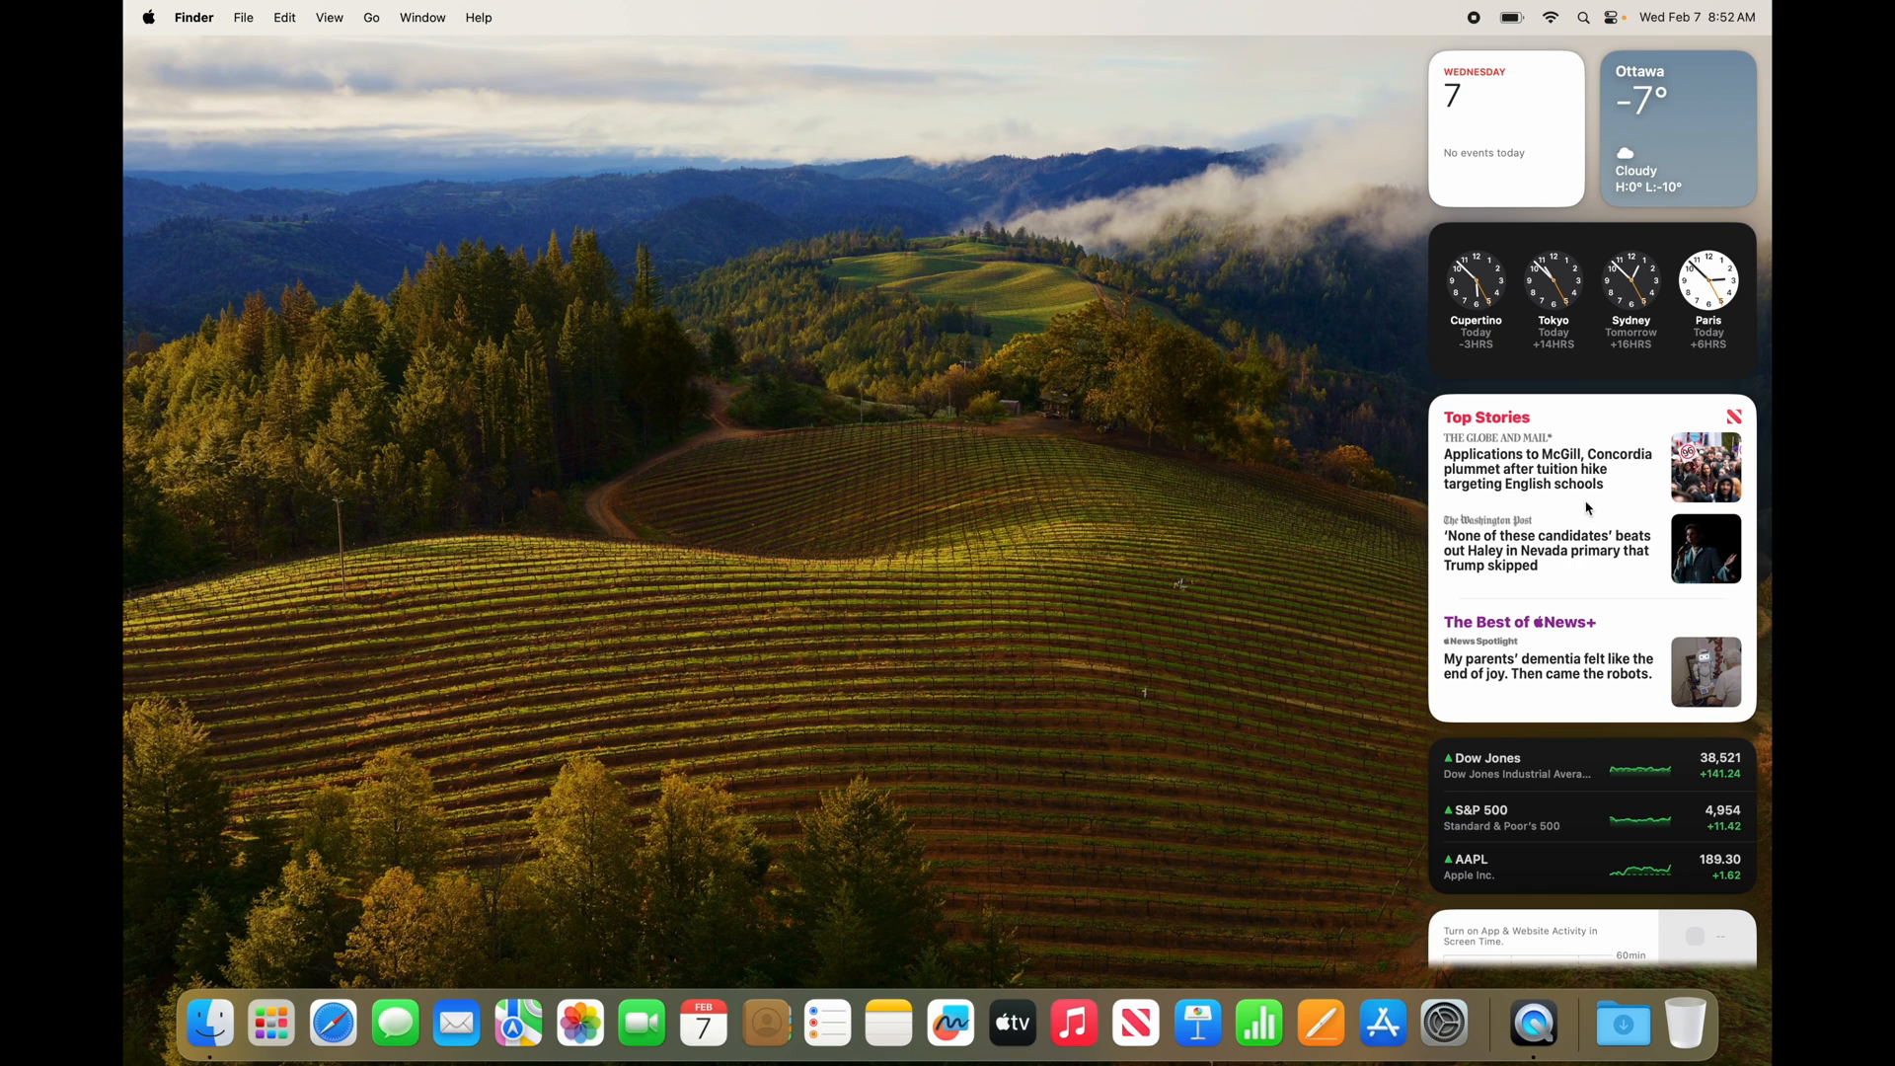
# Start editing the widgets and remove all existing ones: Screen Time, Stocks, News, Clock, Calendar and Weather
pyautogui.scroll(-3, 1588, 508)
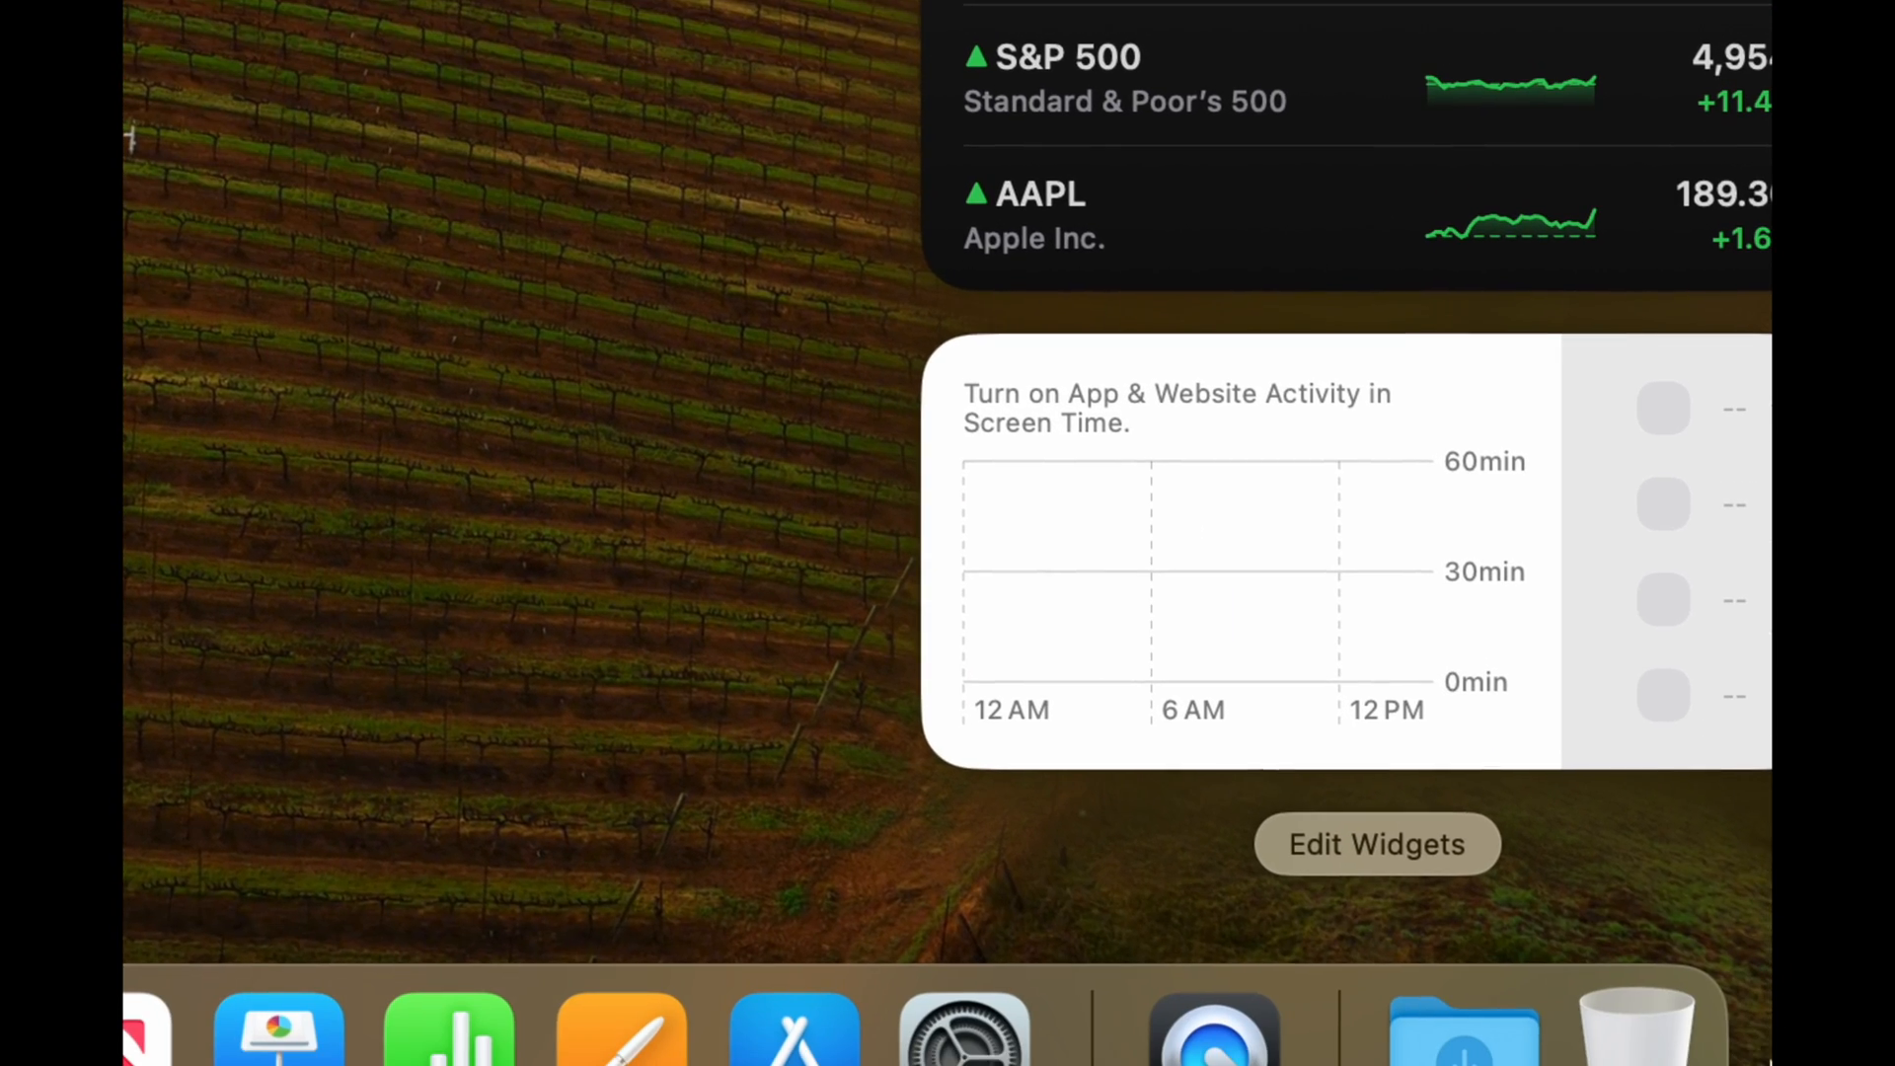
pyautogui.click(1360, 851)
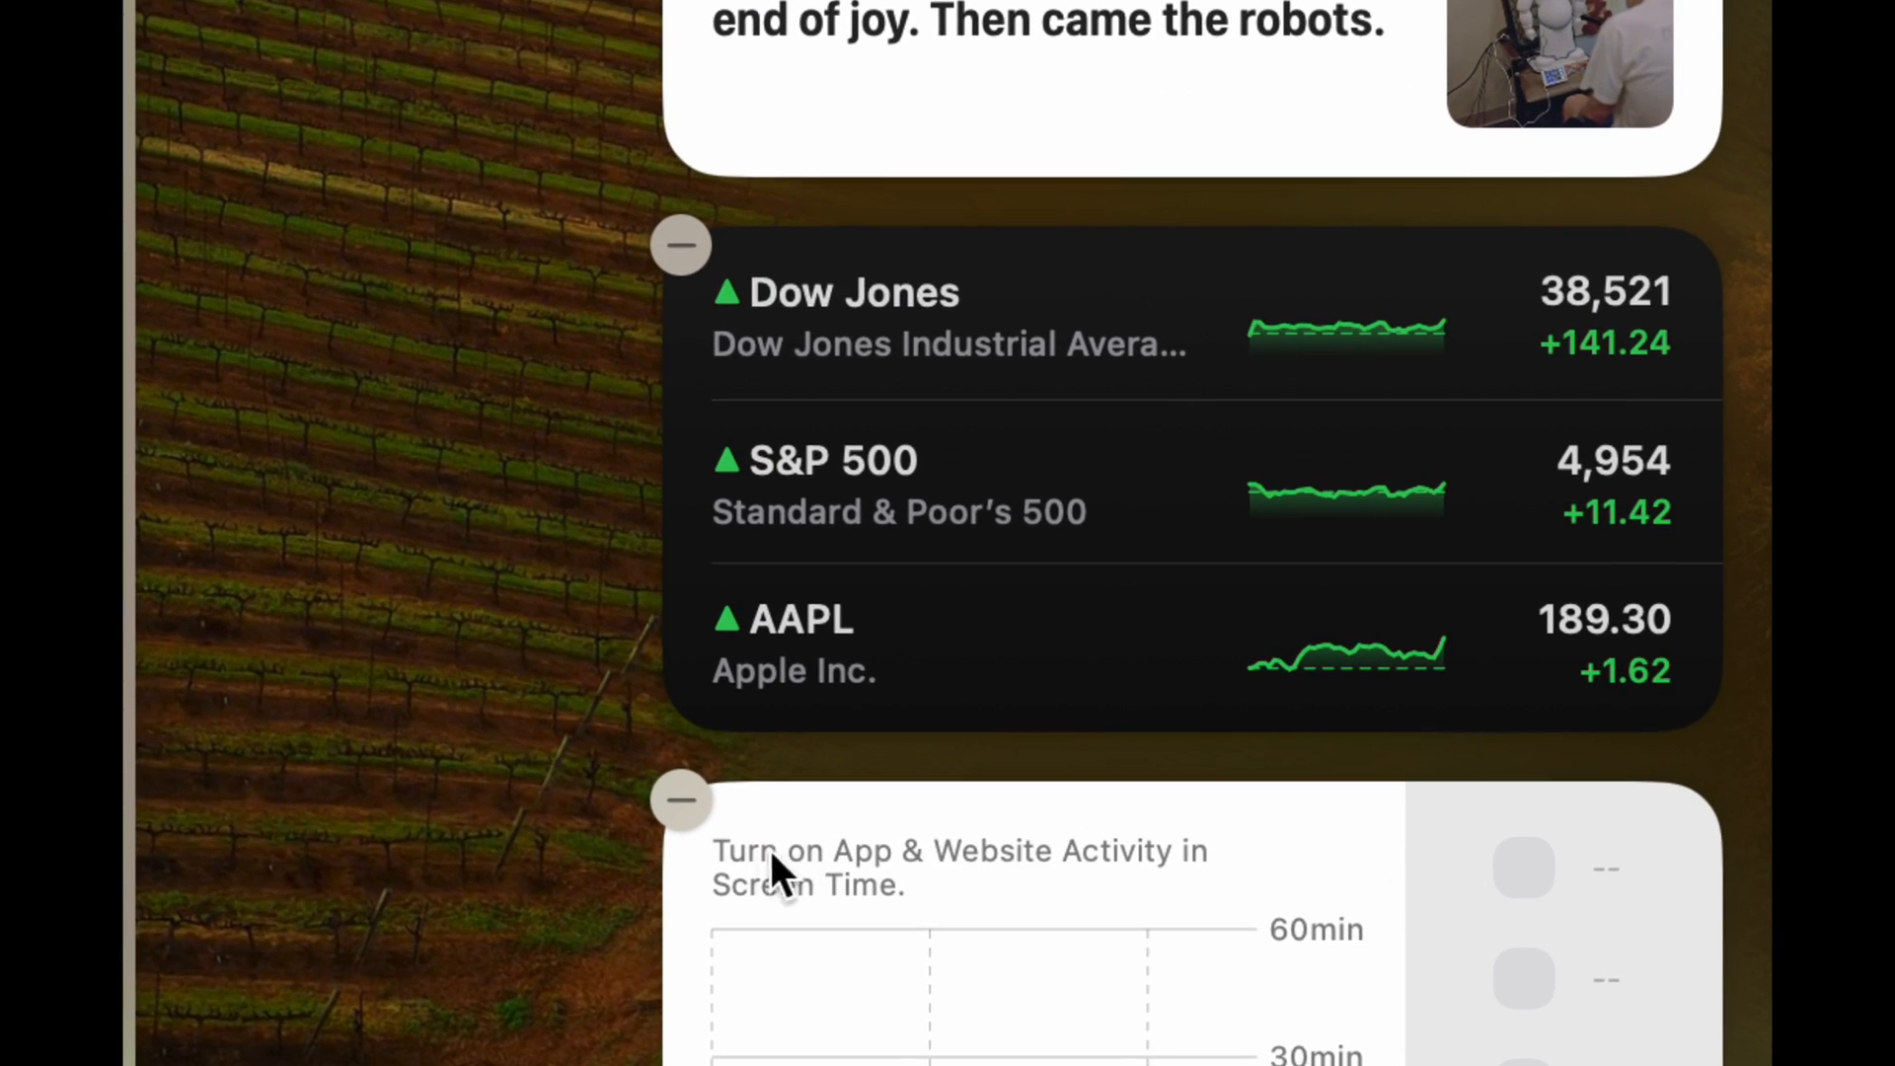
pyautogui.click(683, 804)
pyautogui.click(681, 343)
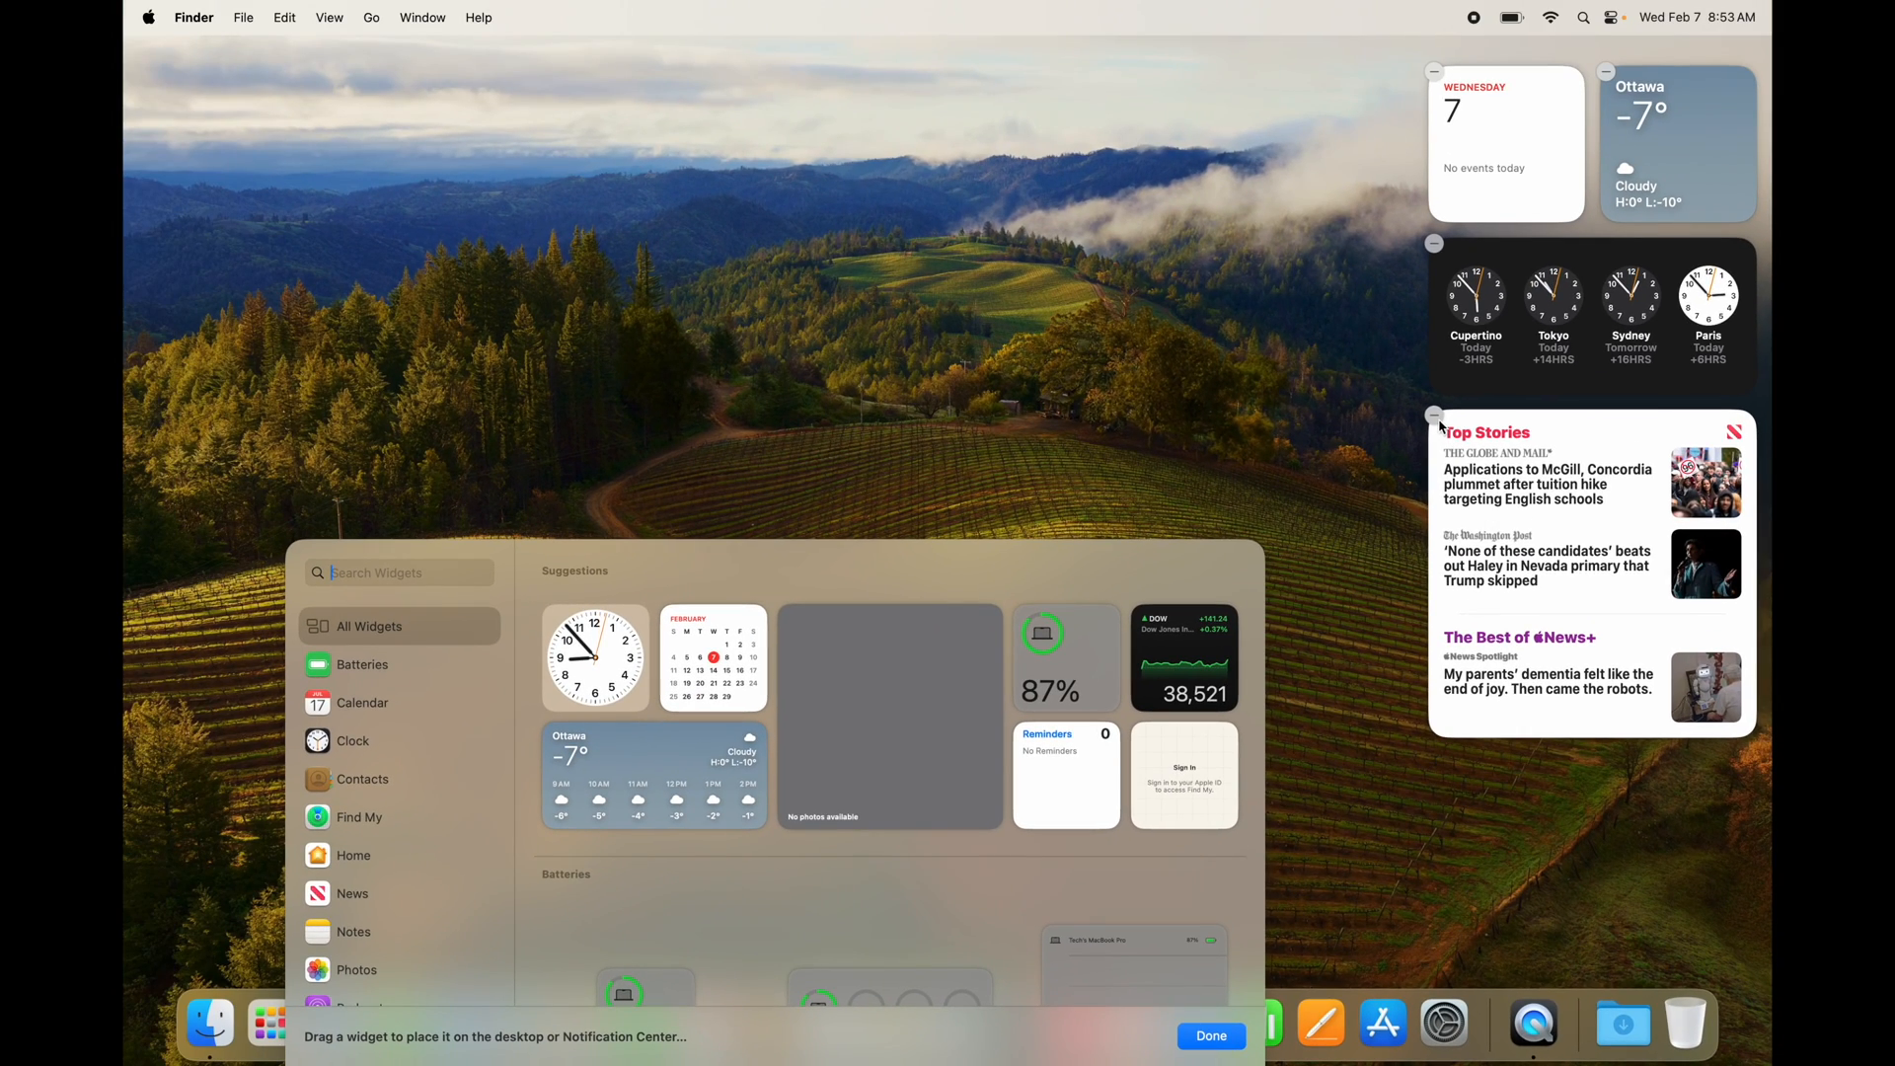
pyautogui.click(1436, 418)
pyautogui.click(1436, 245)
pyautogui.click(1436, 74)
pyautogui.click(1438, 77)
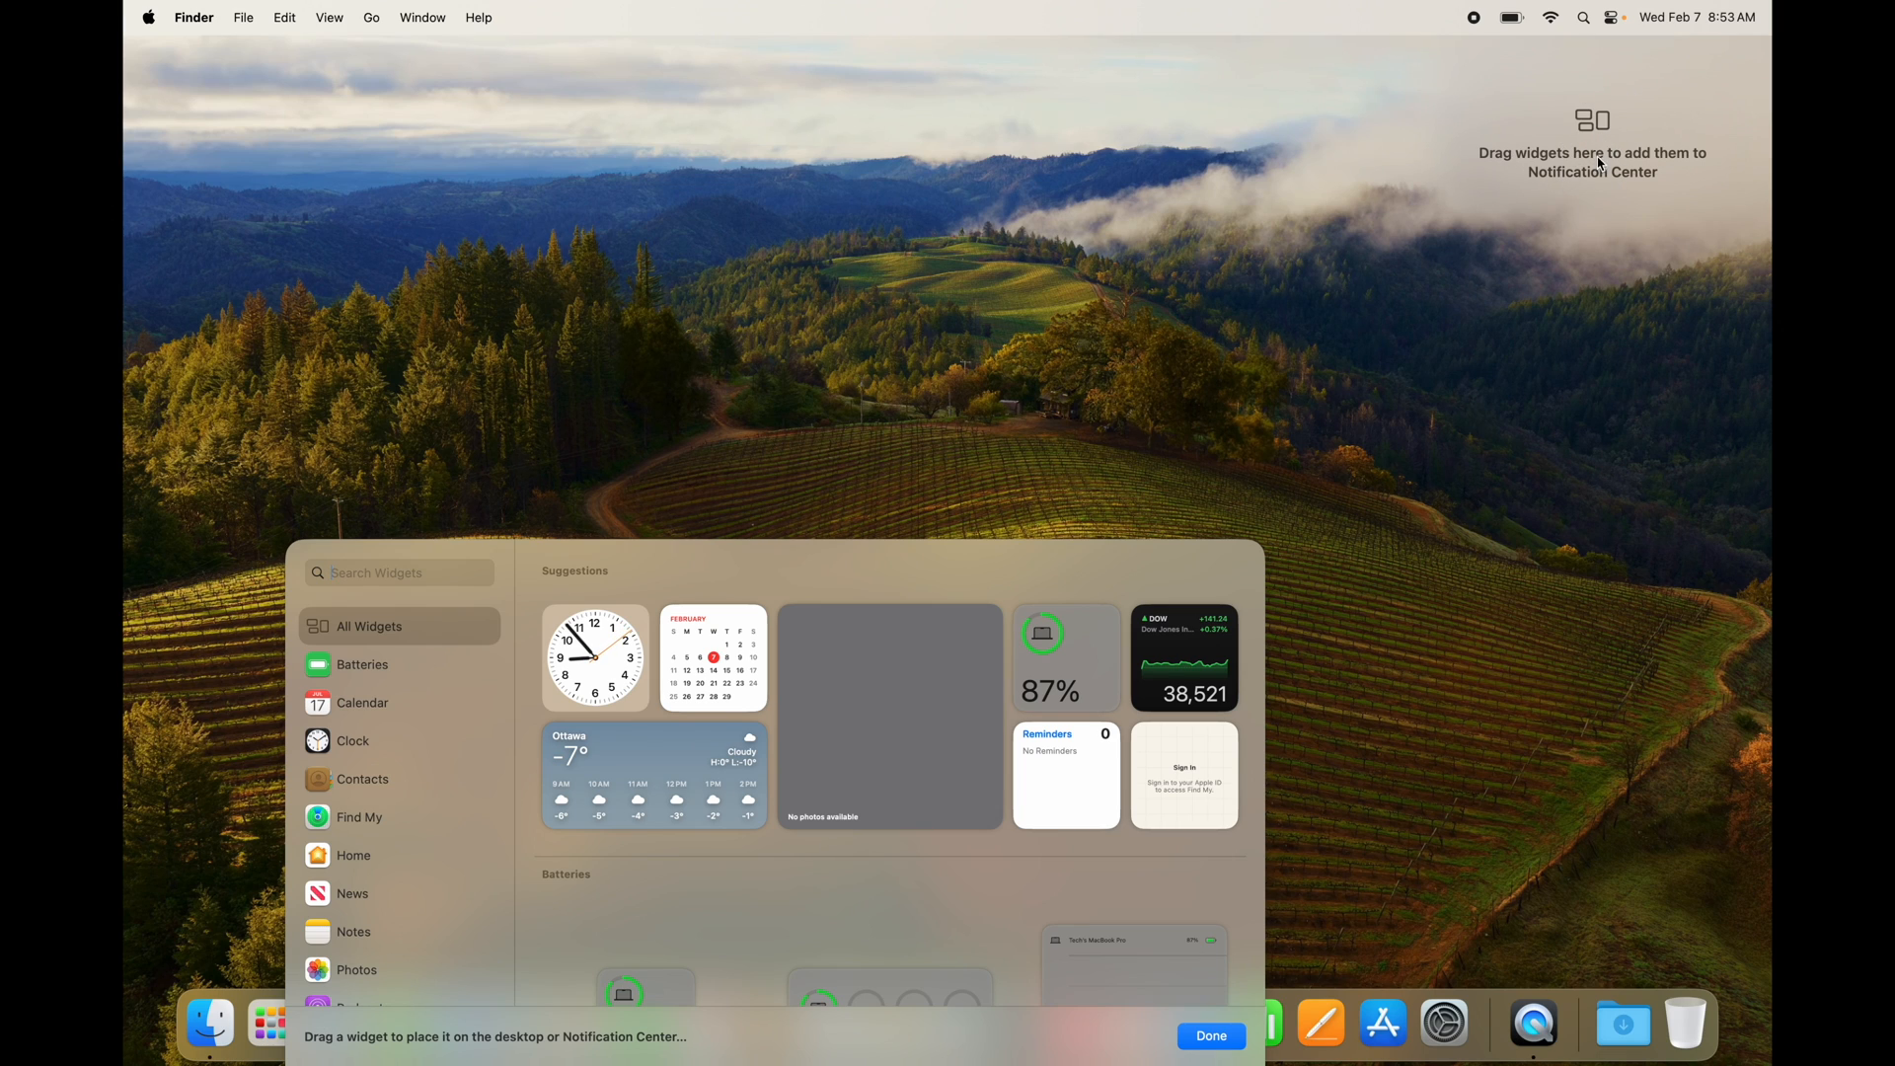
# Find the Podcasts widgets in the gallery and add the small and the large Up Next widget to Notification Center
pyautogui.scroll(-5, 377, 784)
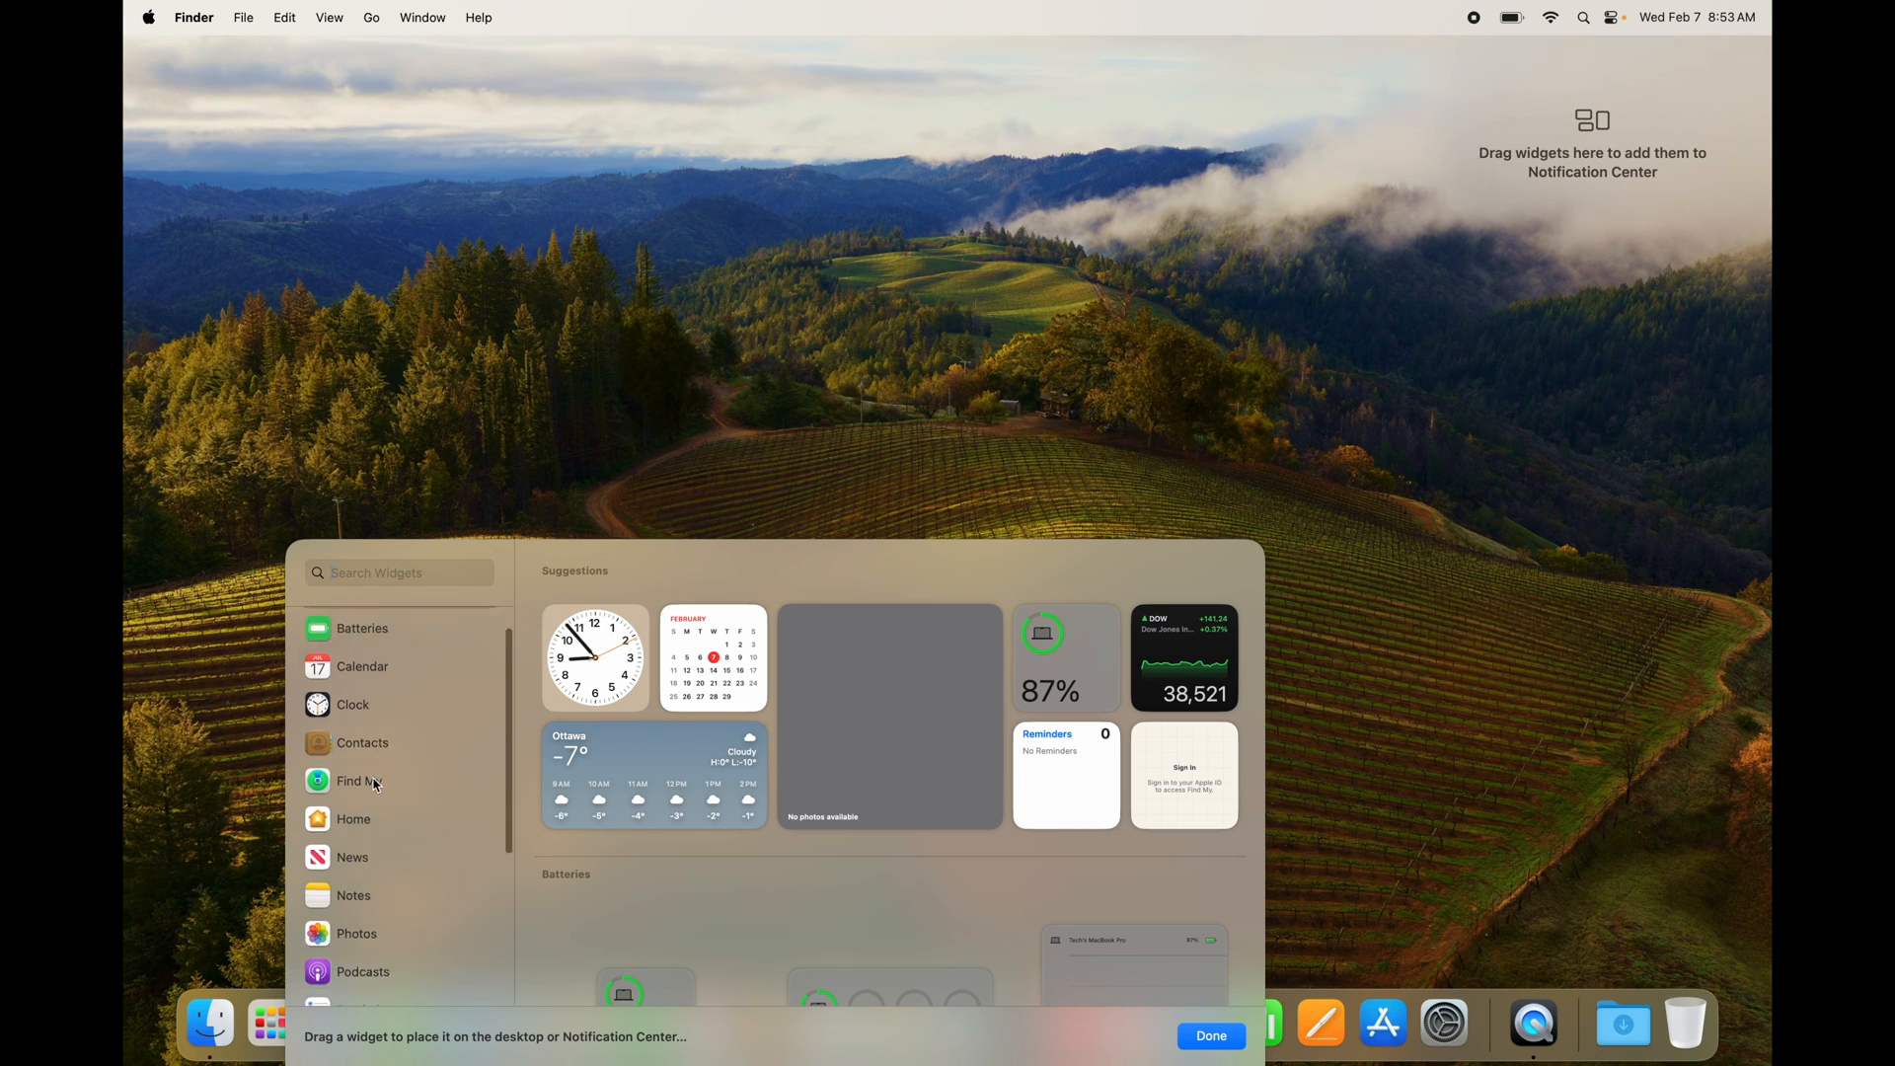
pyautogui.scroll(-5, 595, 825)
pyautogui.scroll(5, 690, 855)
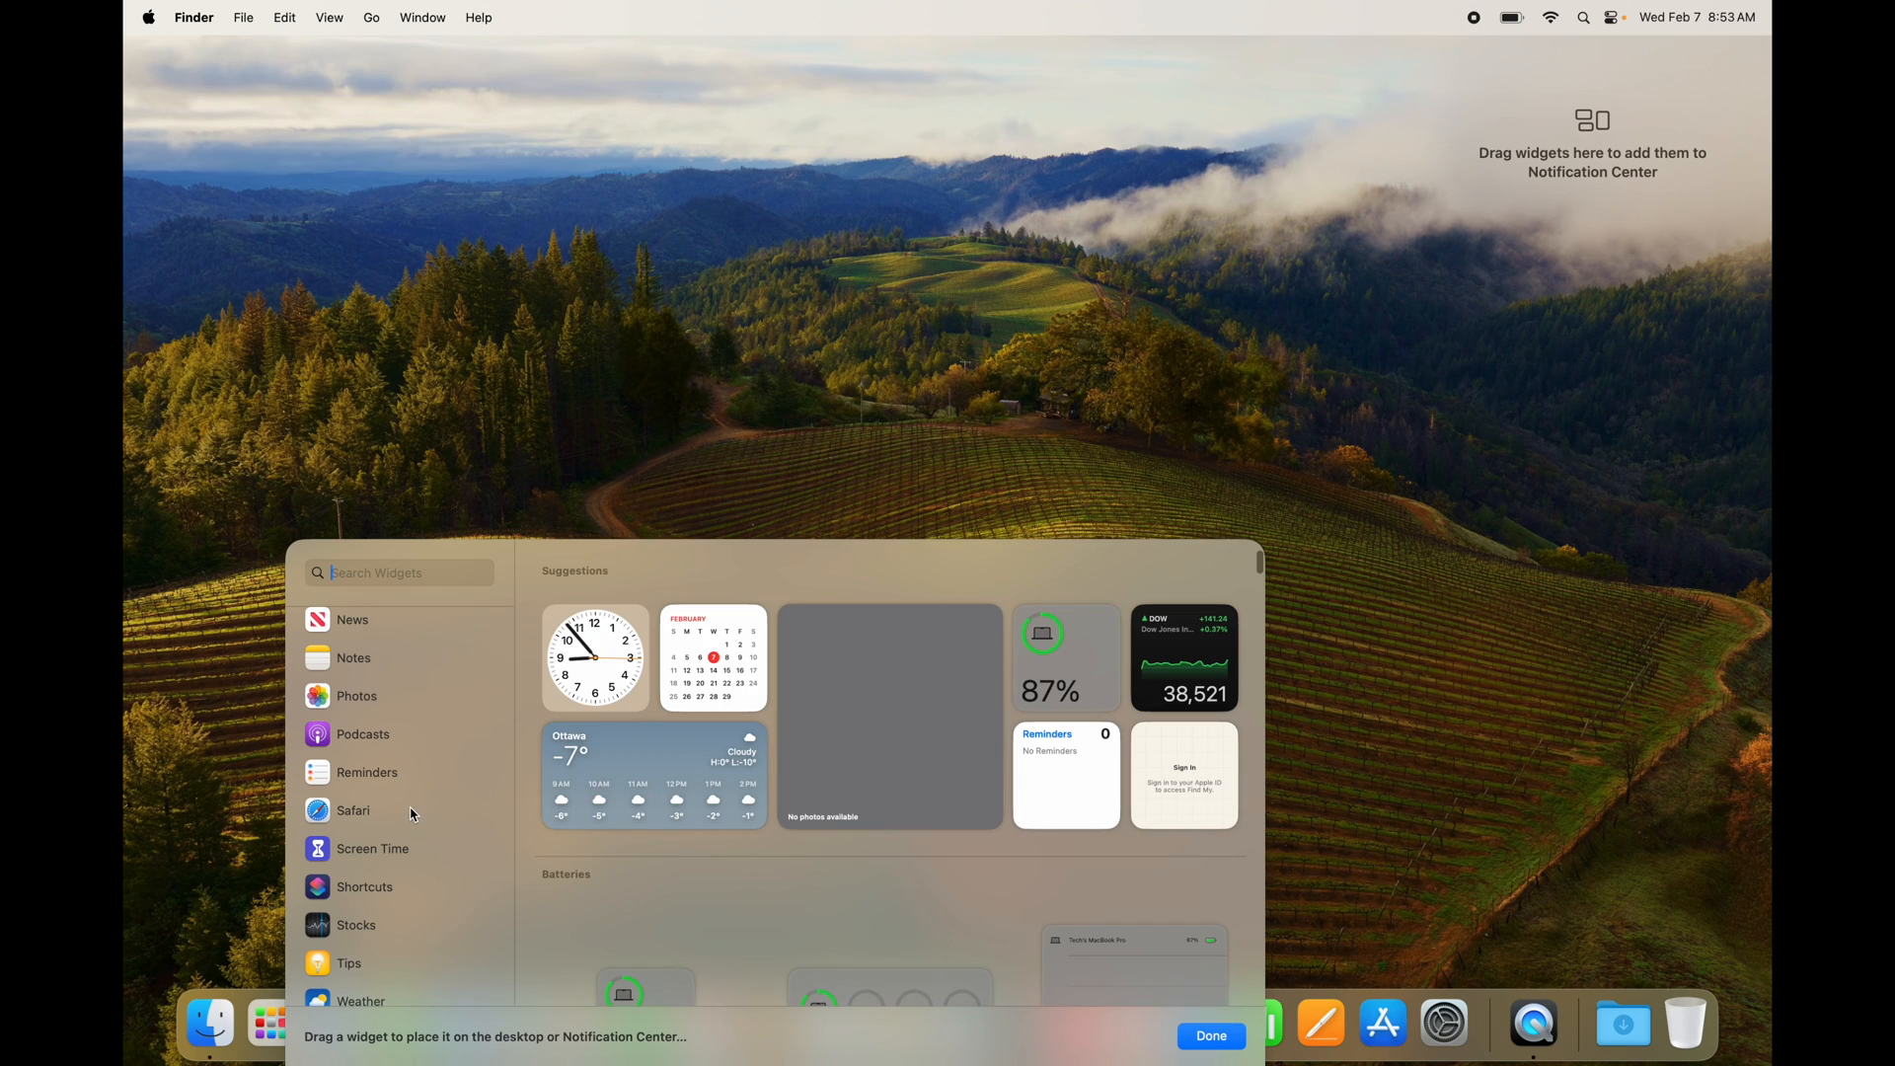
pyautogui.scroll(5, 414, 815)
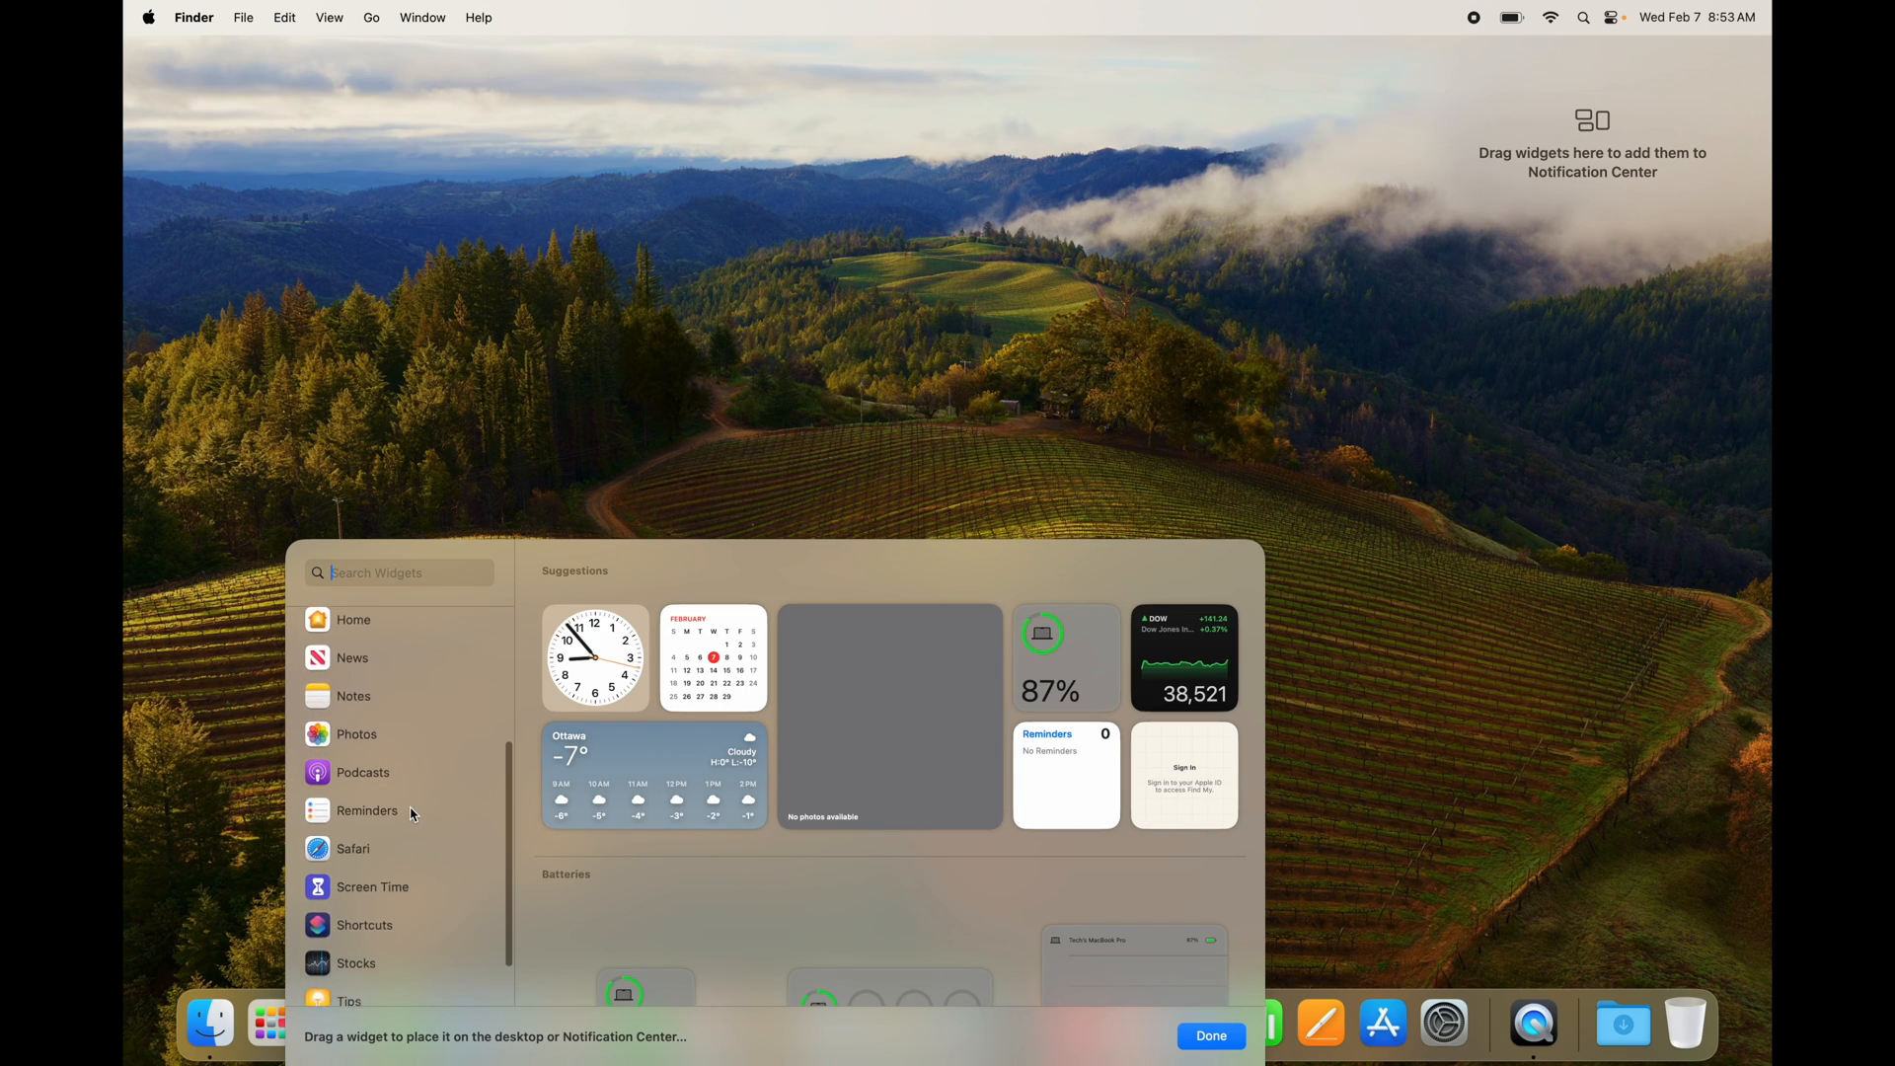
pyautogui.scroll(-5, 414, 814)
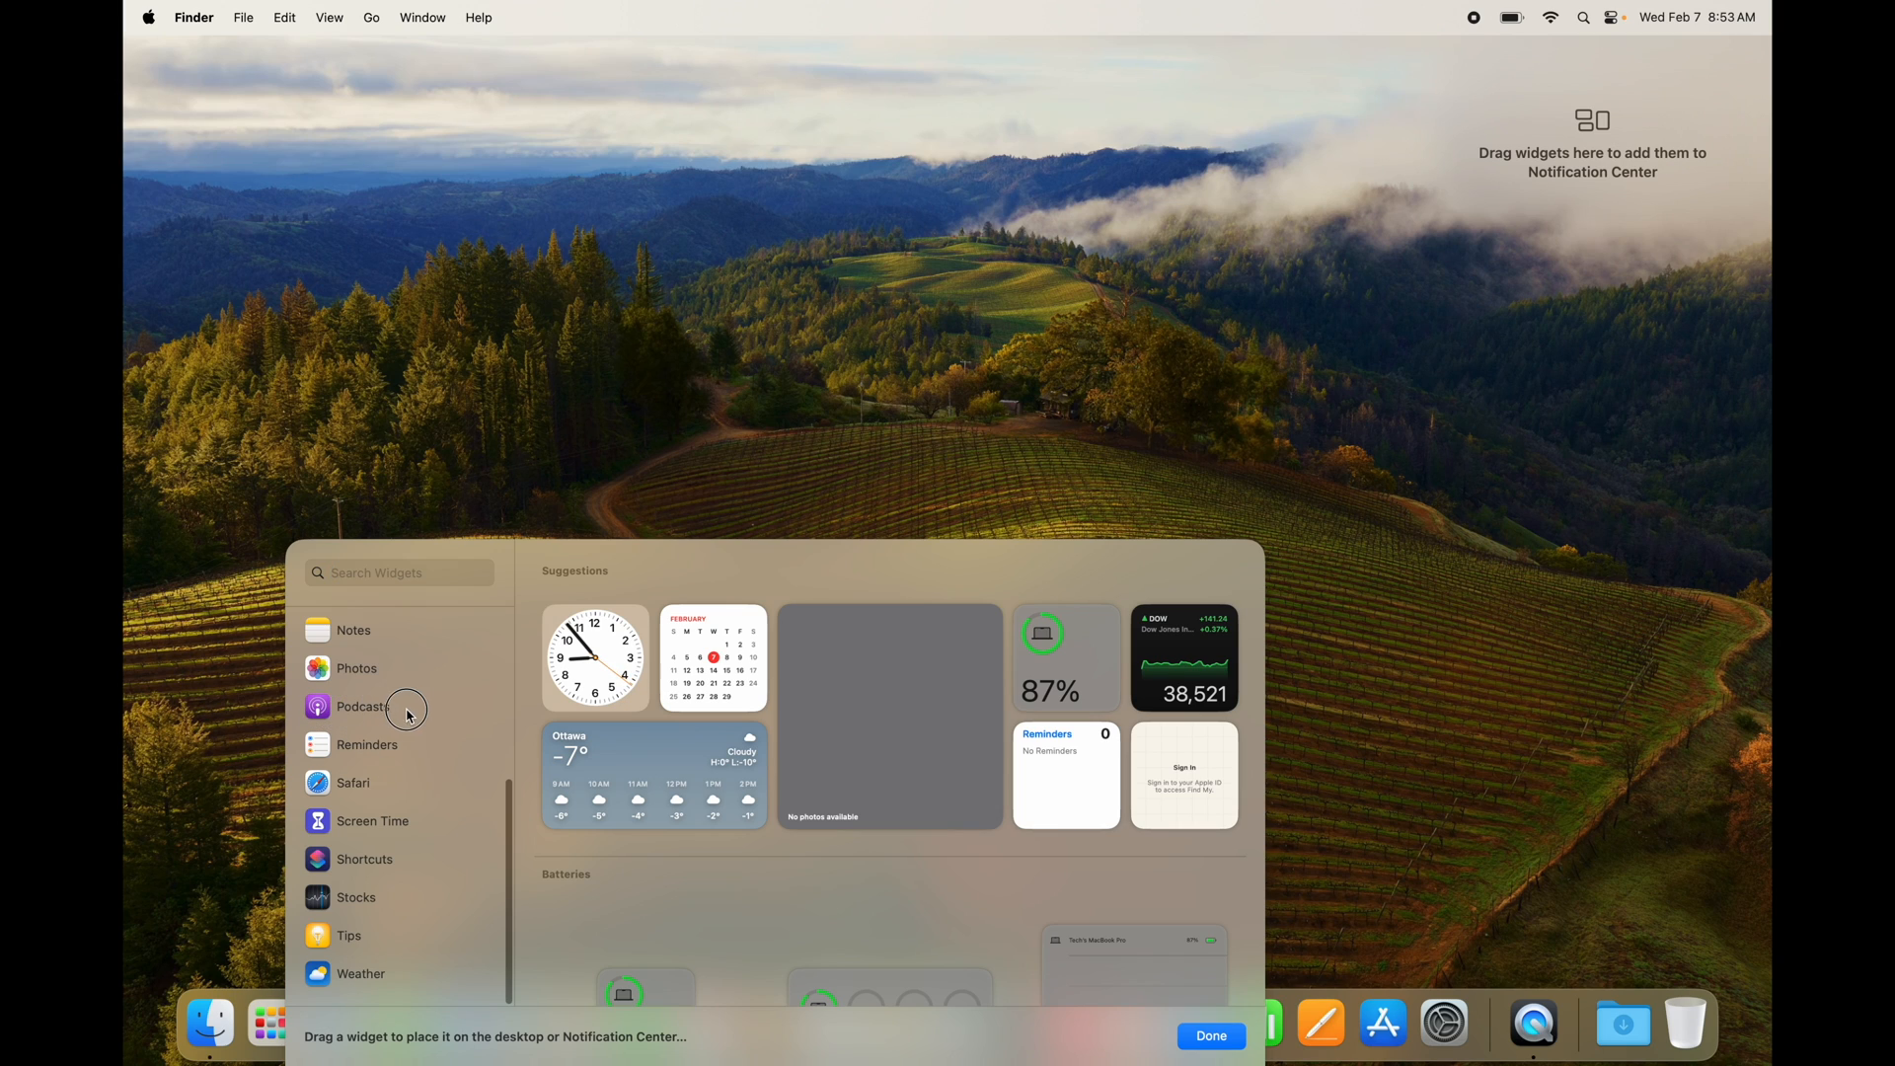
pyautogui.click(329, 712)
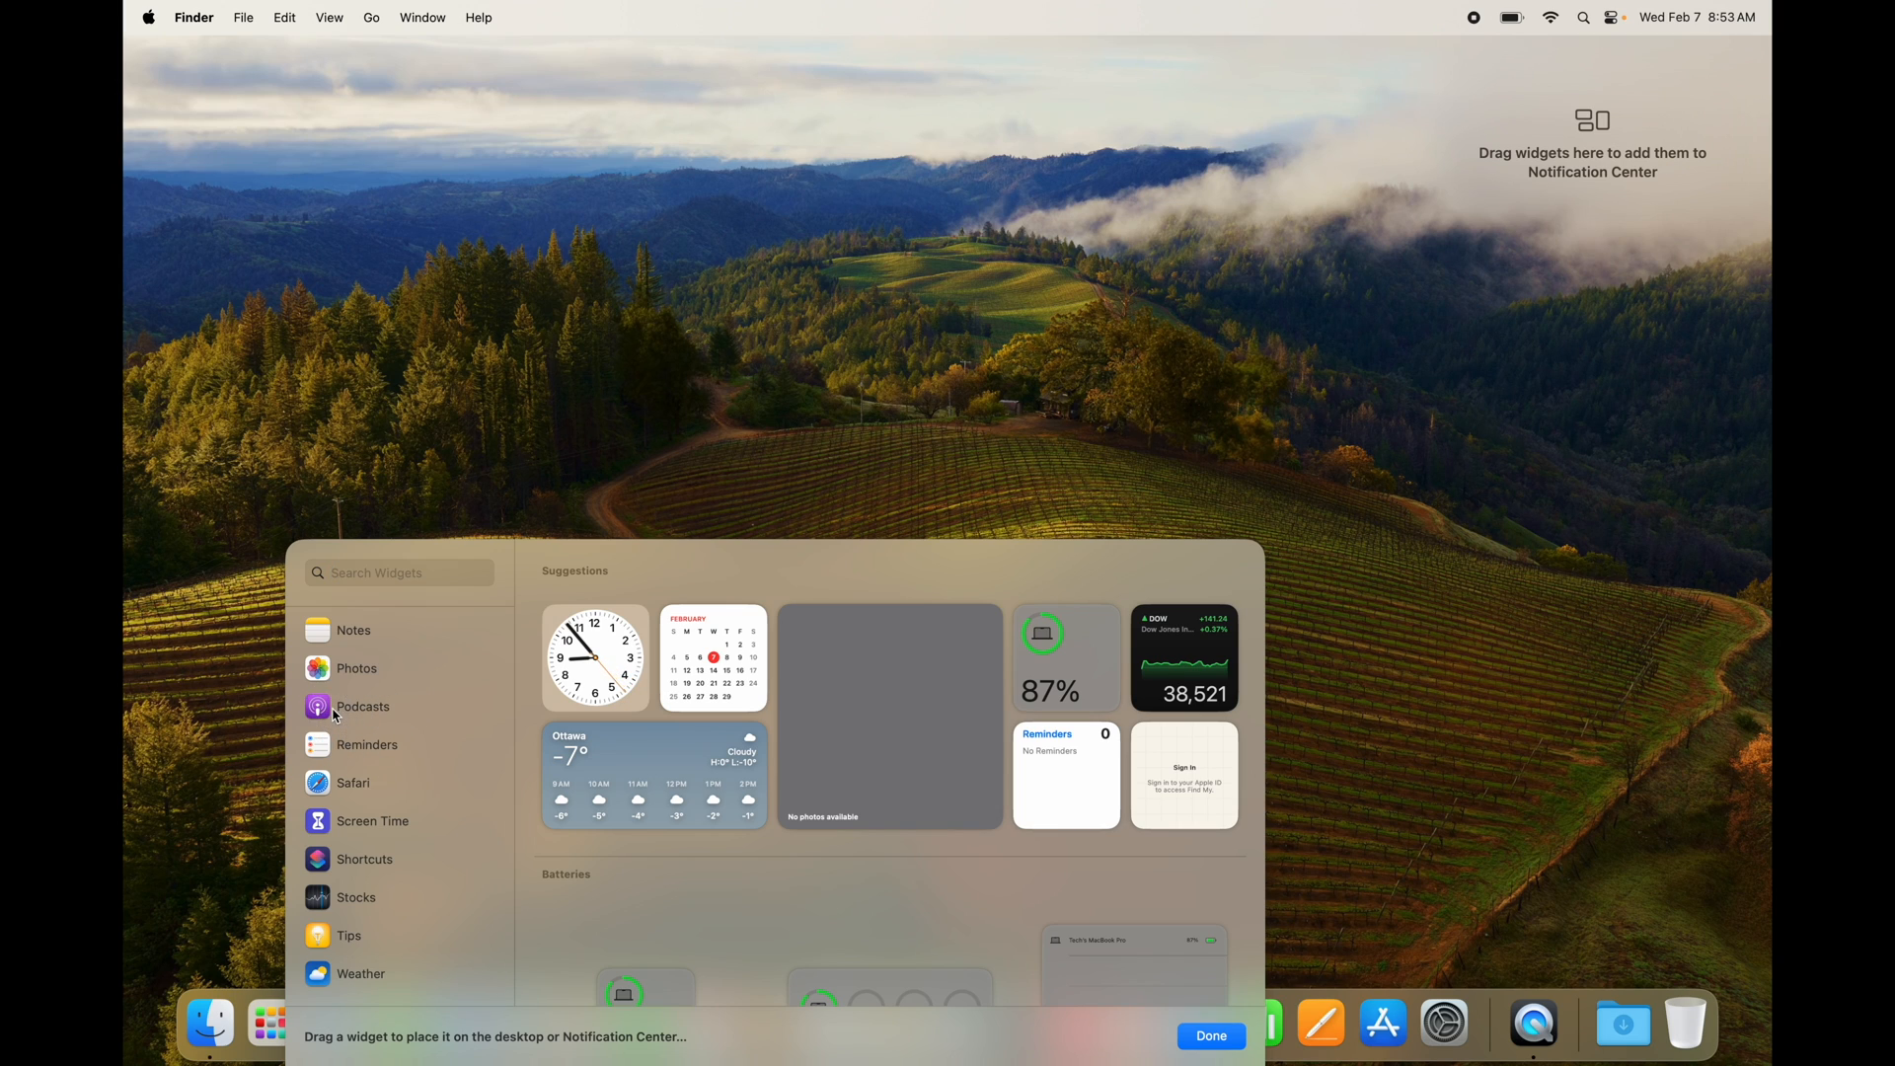
pyautogui.click(336, 715)
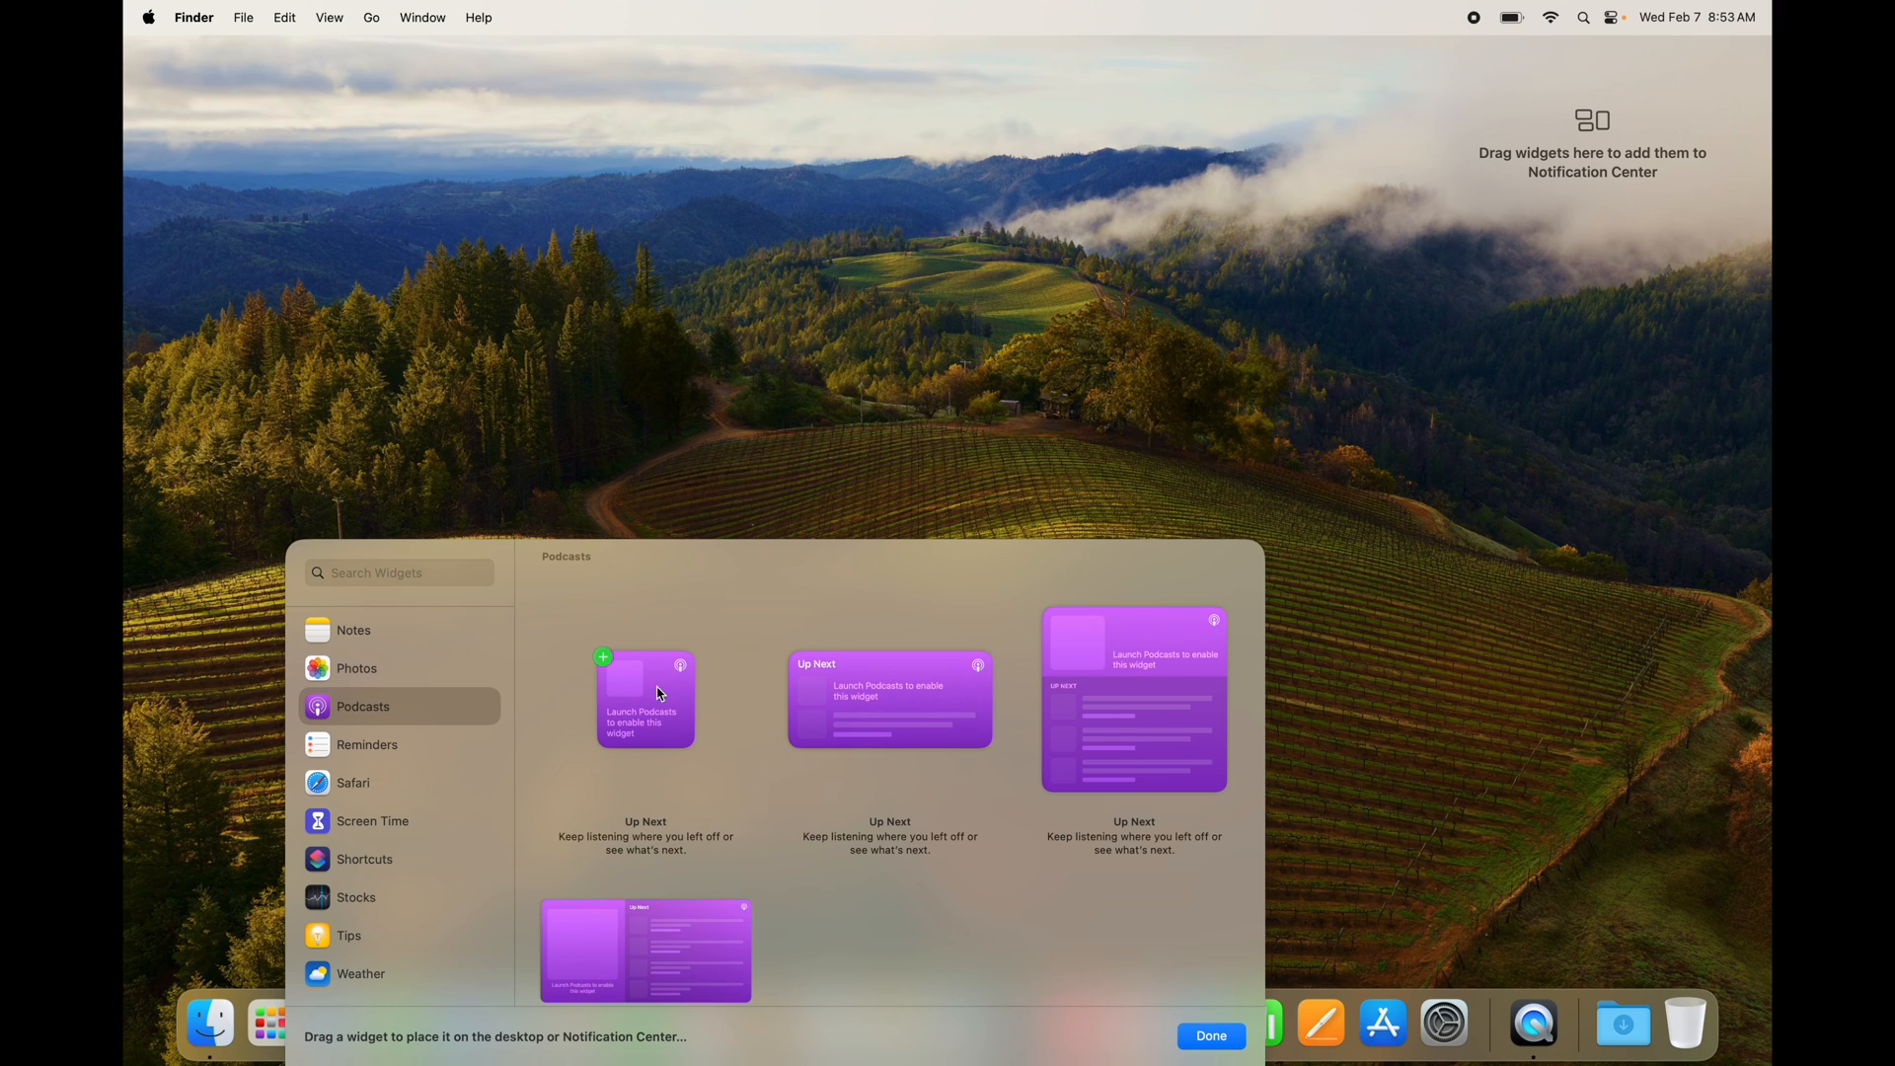
pyautogui.moveTo(646, 701); pyautogui.dragTo(1485, 222)
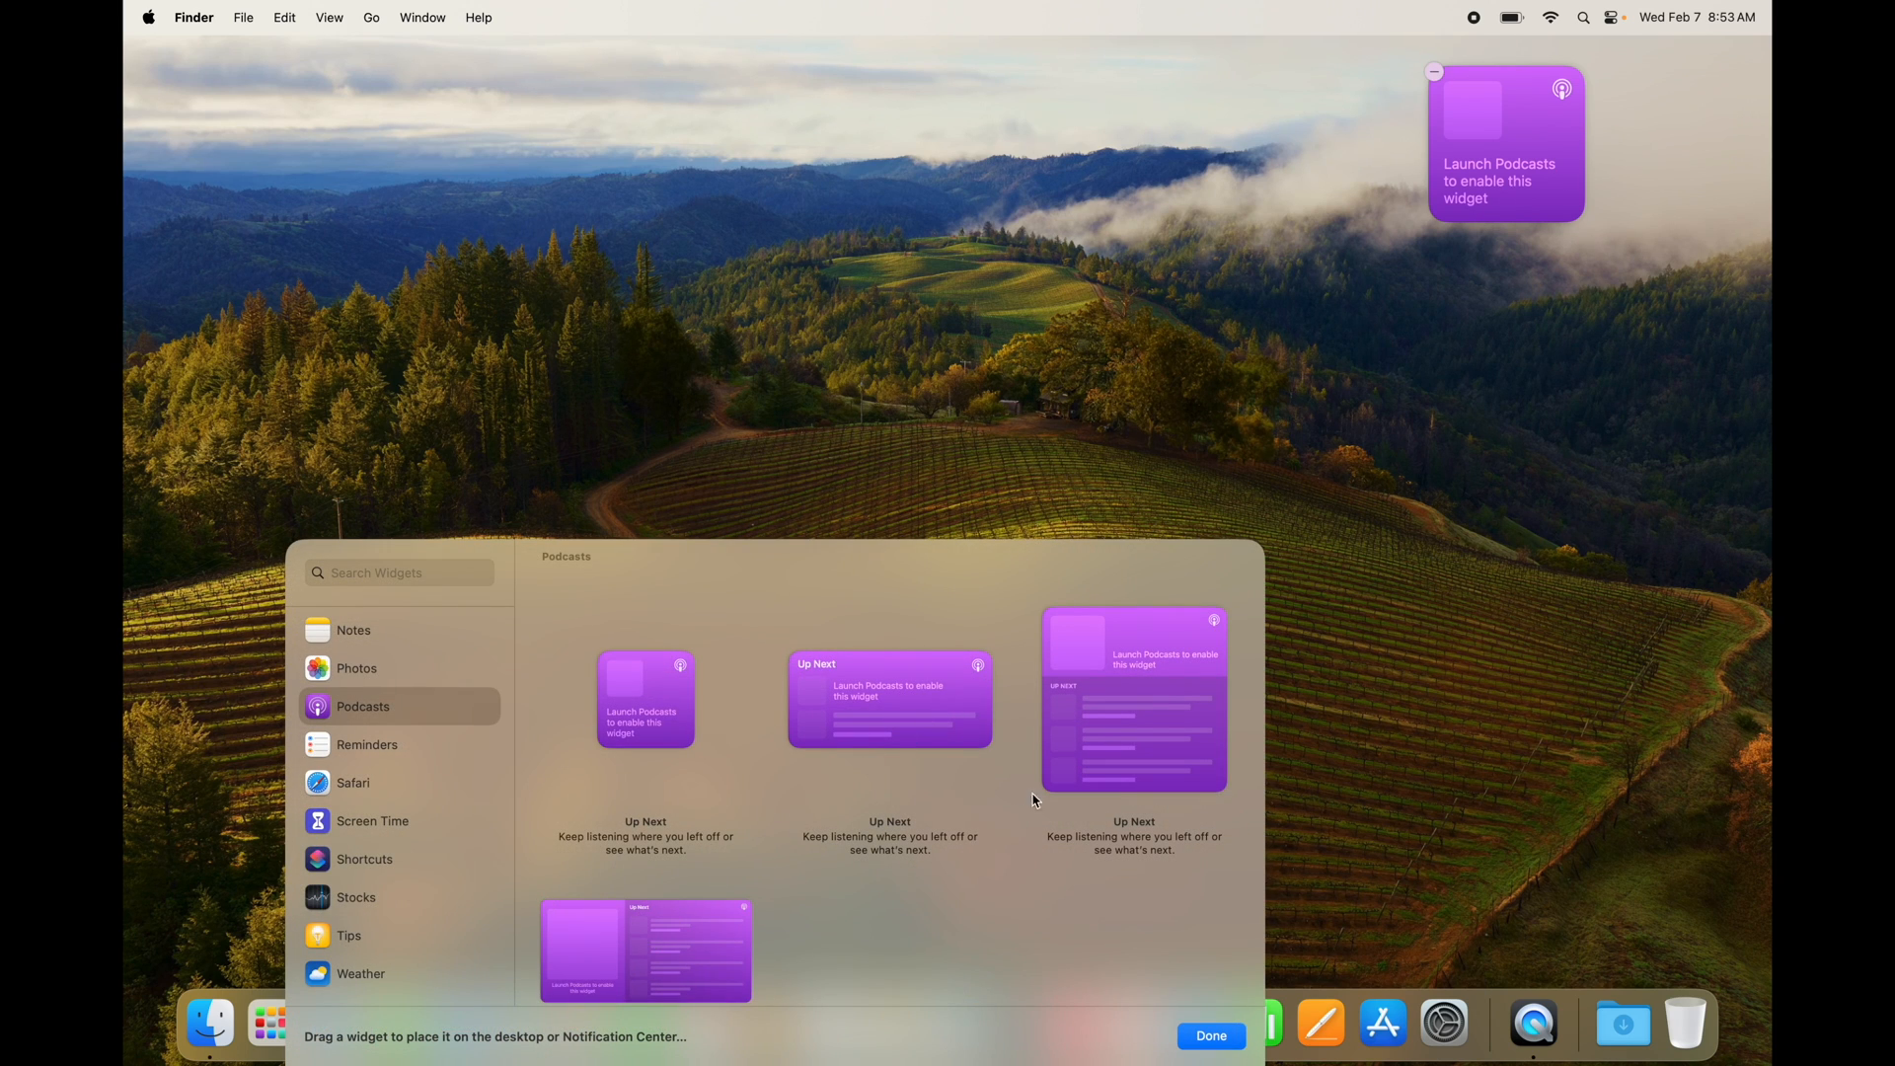
pyautogui.moveTo(1091, 718); pyautogui.dragTo(1562, 427)
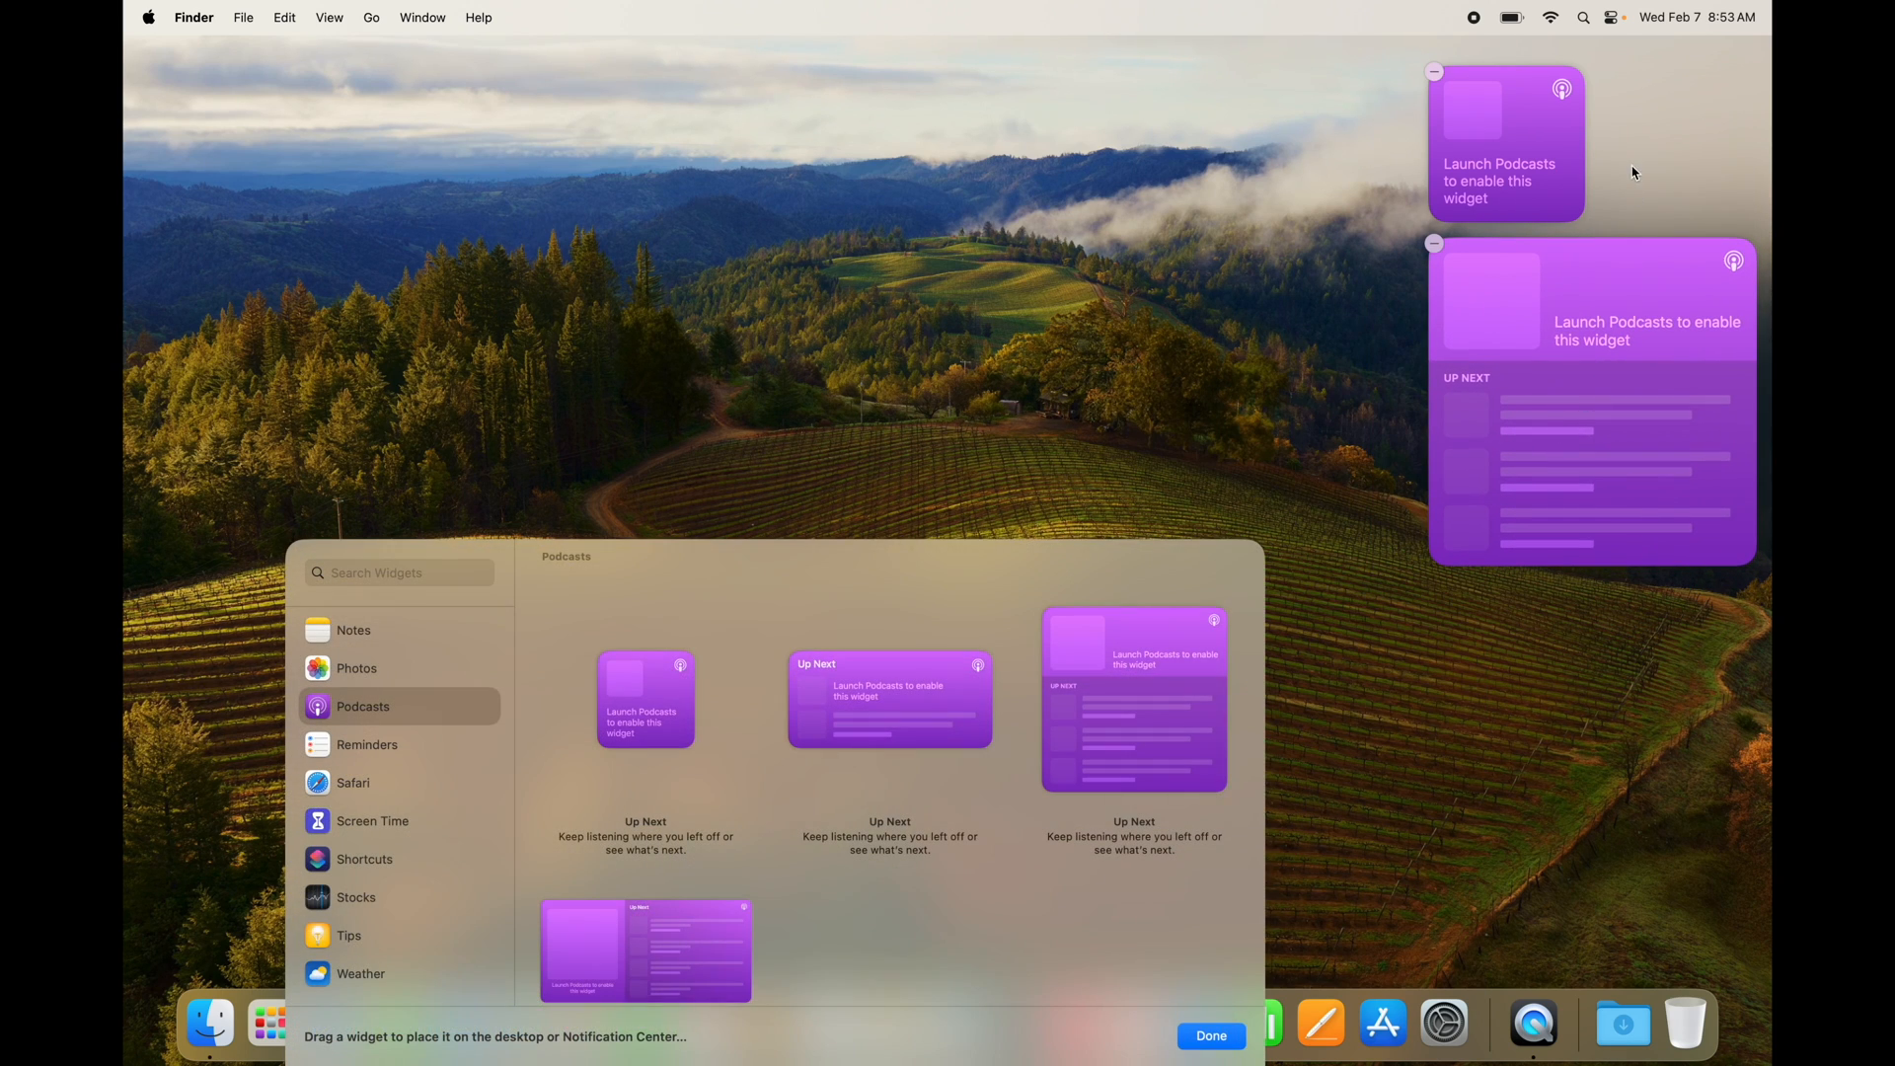
# Add the small Photos Featured widget and the medium Reminders List widget to Notification Center
pyautogui.click(398, 679)
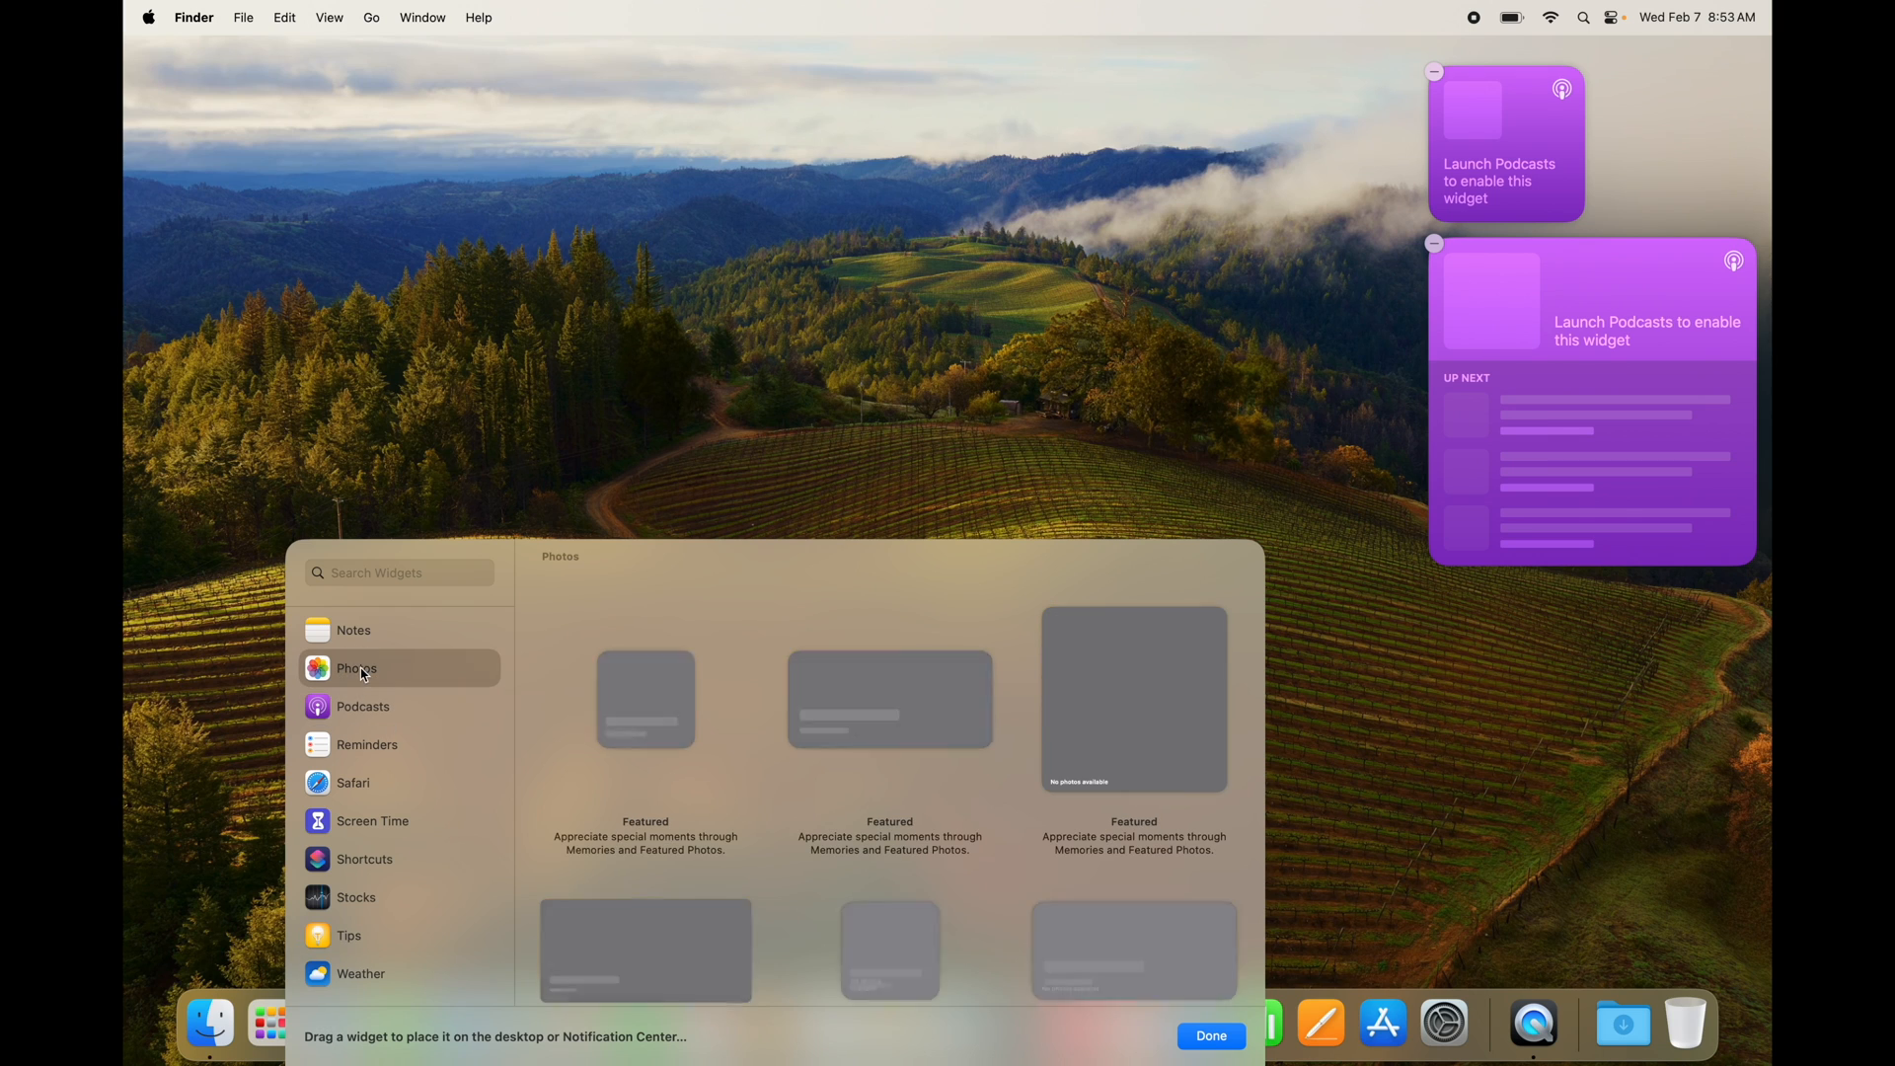
pyautogui.moveTo(661, 724); pyautogui.dragTo(1539, 326)
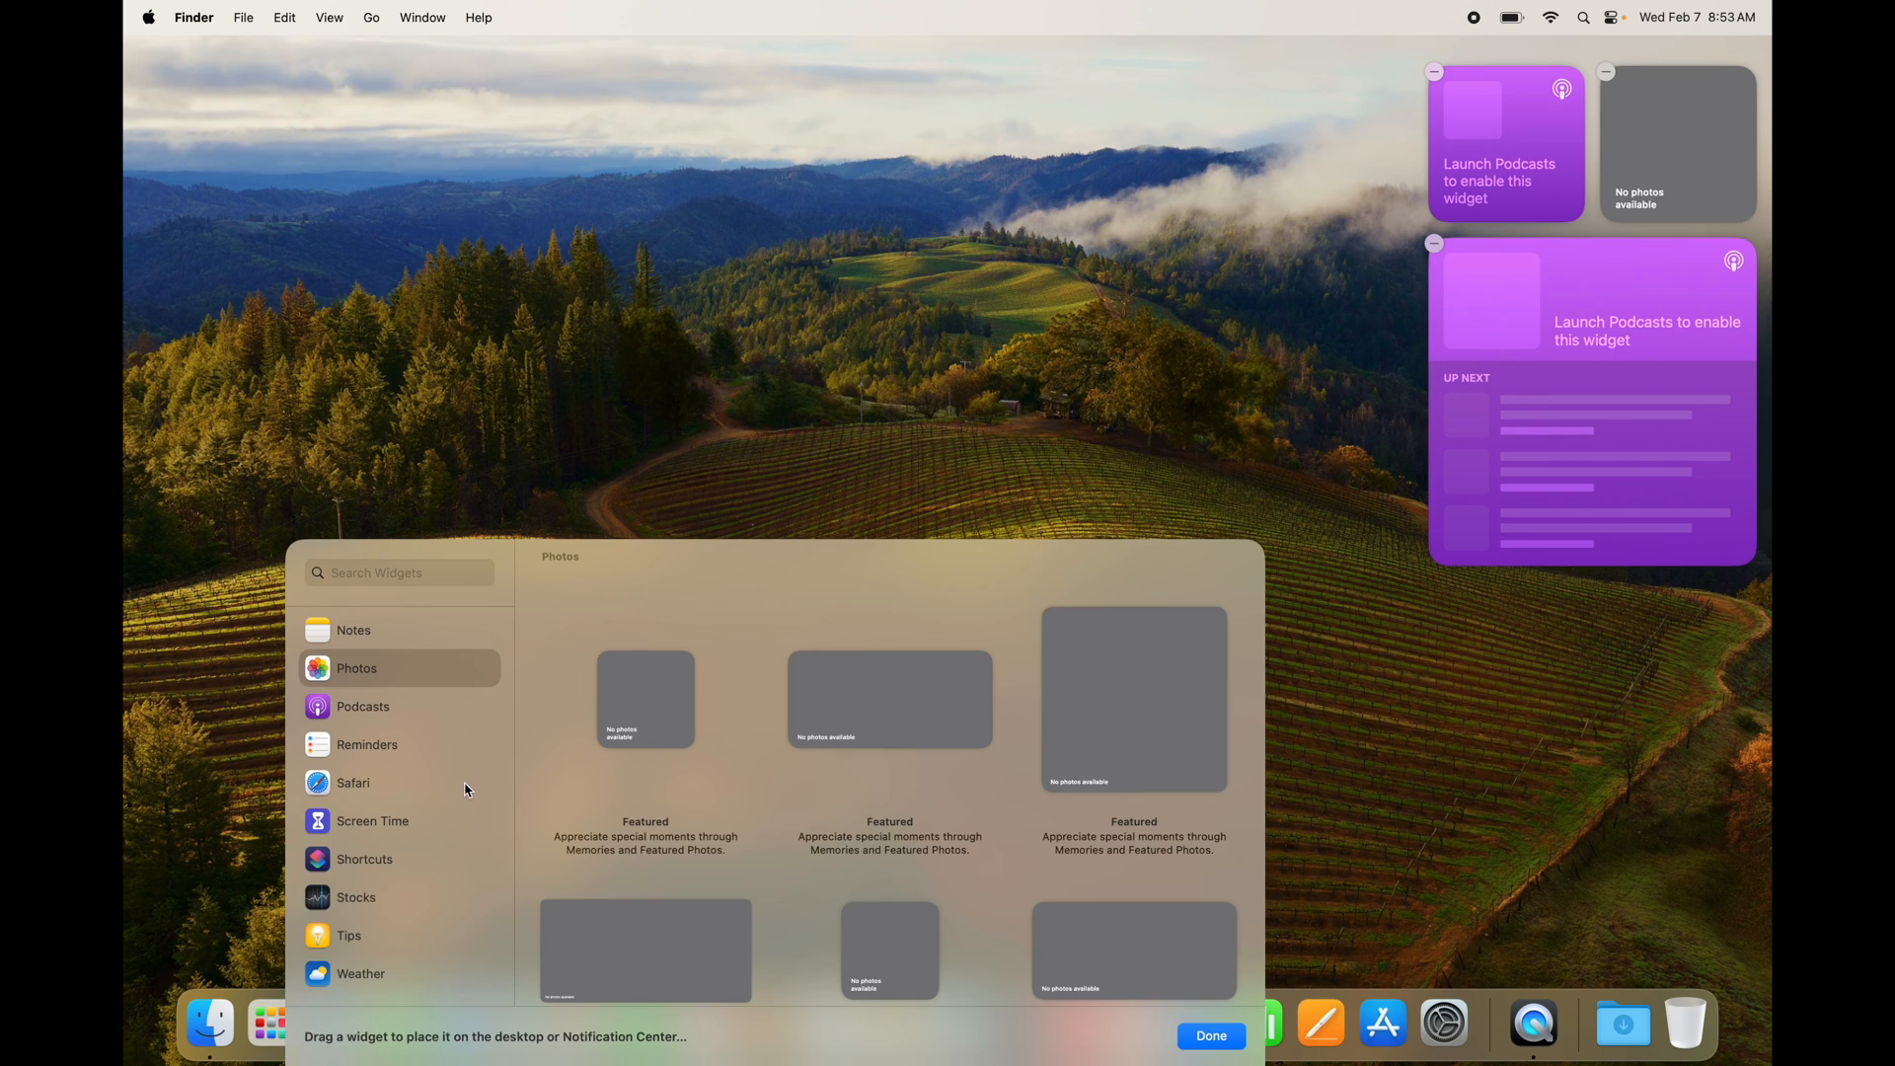
pyautogui.click(350, 747)
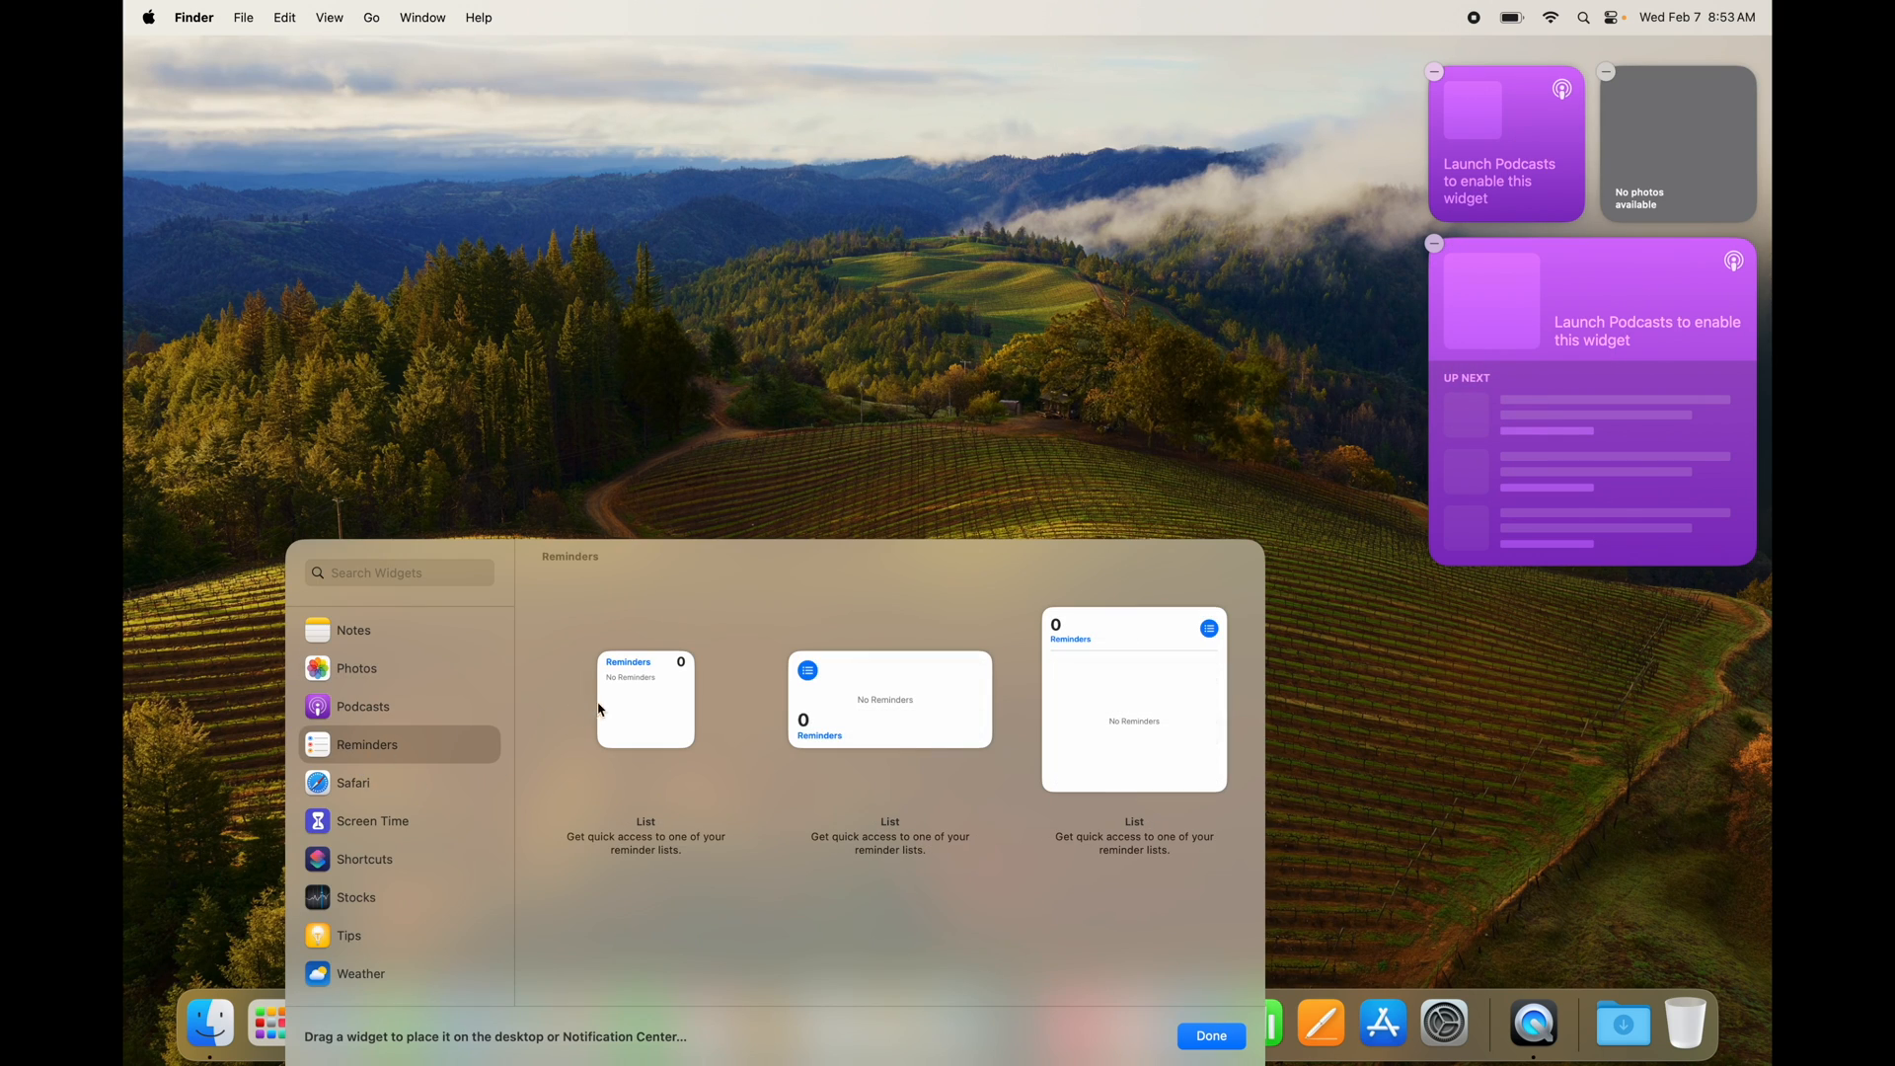
pyautogui.moveTo(873, 718); pyautogui.dragTo(1548, 701)
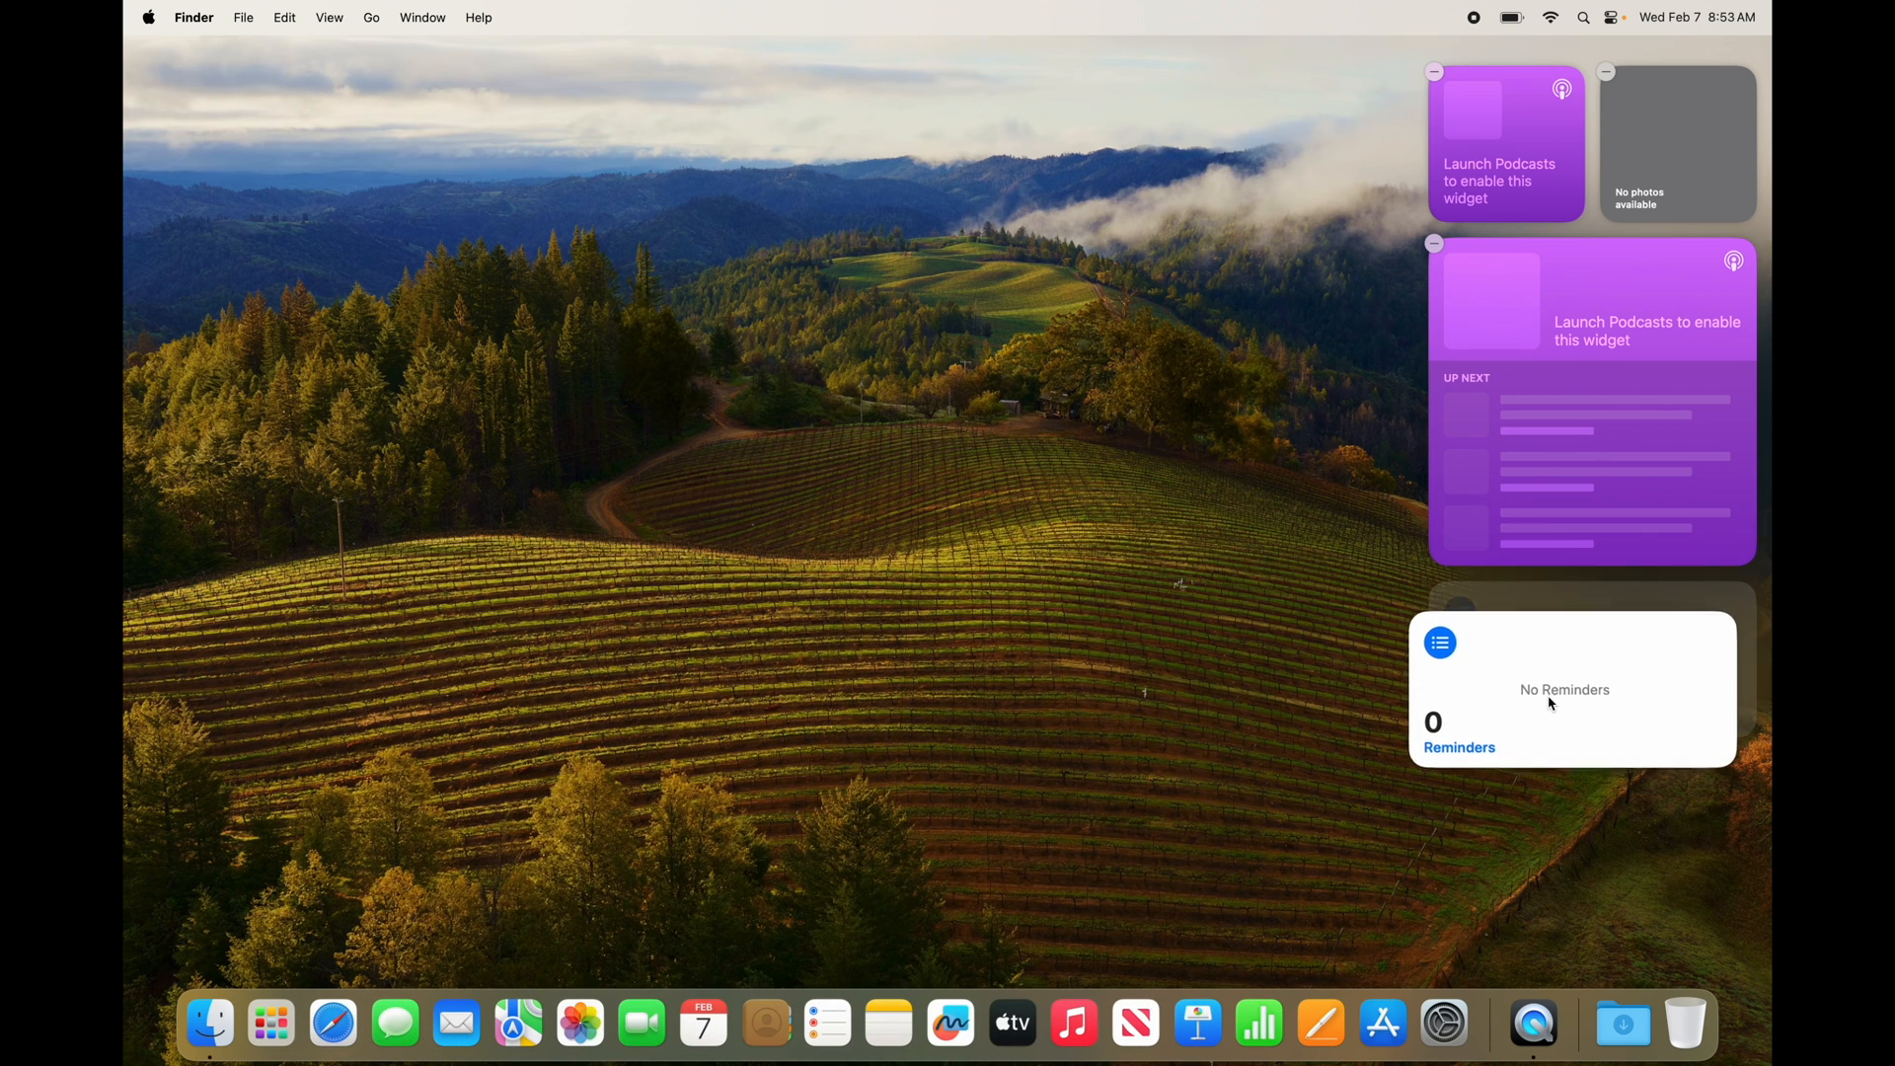
# Add the medium Weather Forecast widget and the medium Batteries Status widget below the Reminders widget
pyautogui.click(349, 963)
pyautogui.click(882, 698)
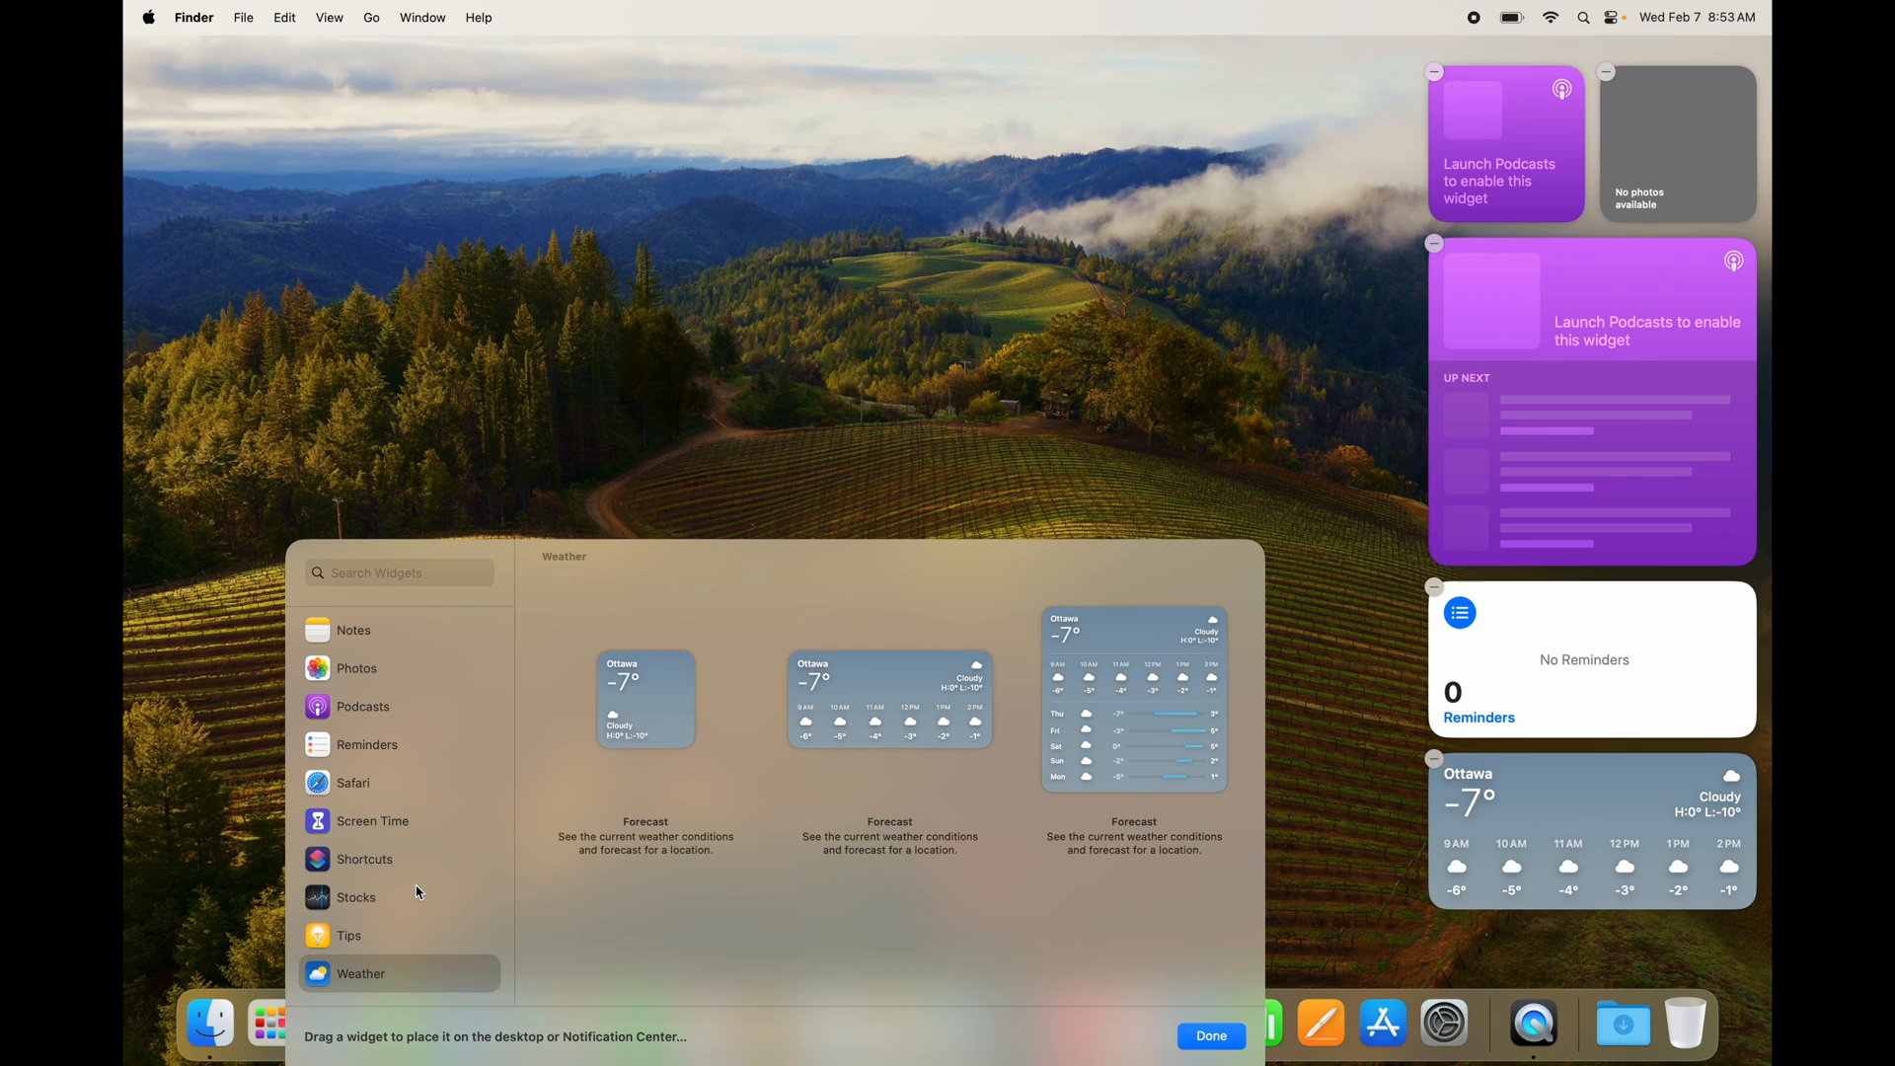
pyautogui.scroll(1, 370, 911)
pyautogui.scroll(10, 351, 925)
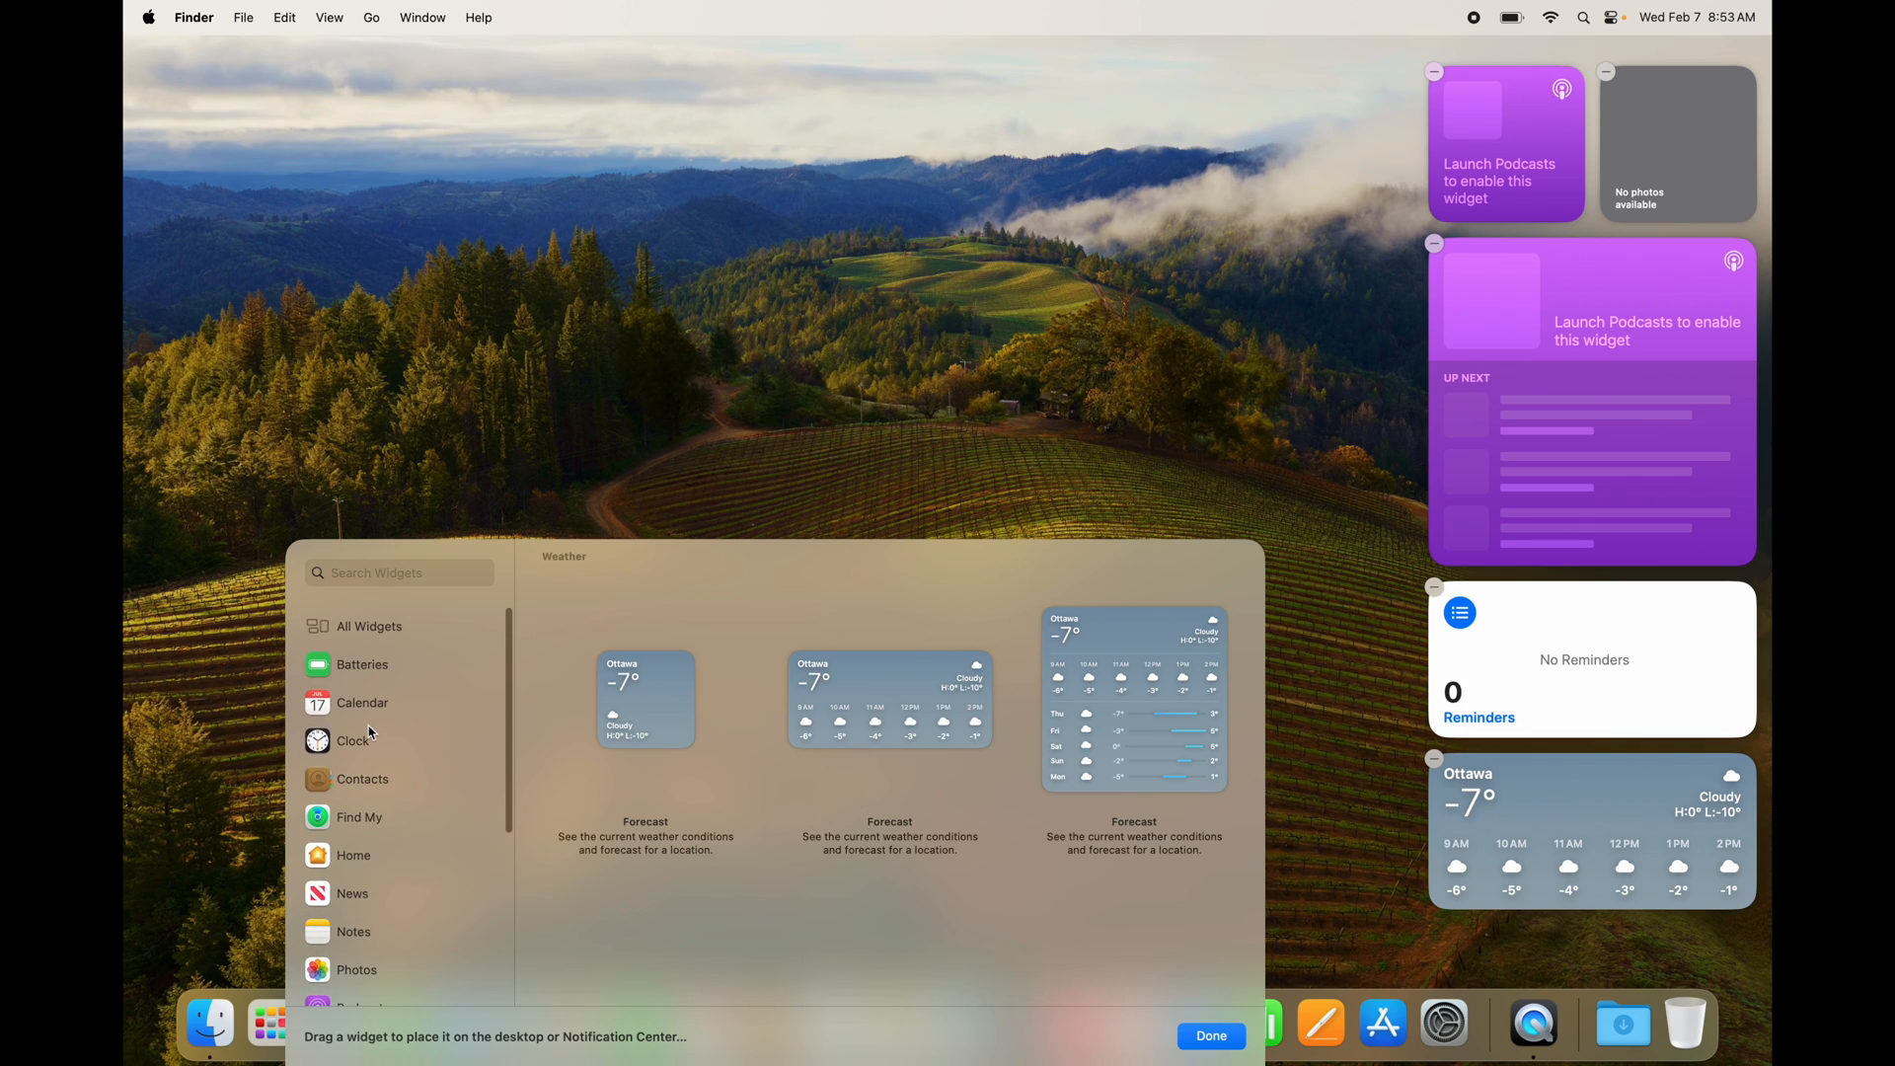
pyautogui.click(345, 665)
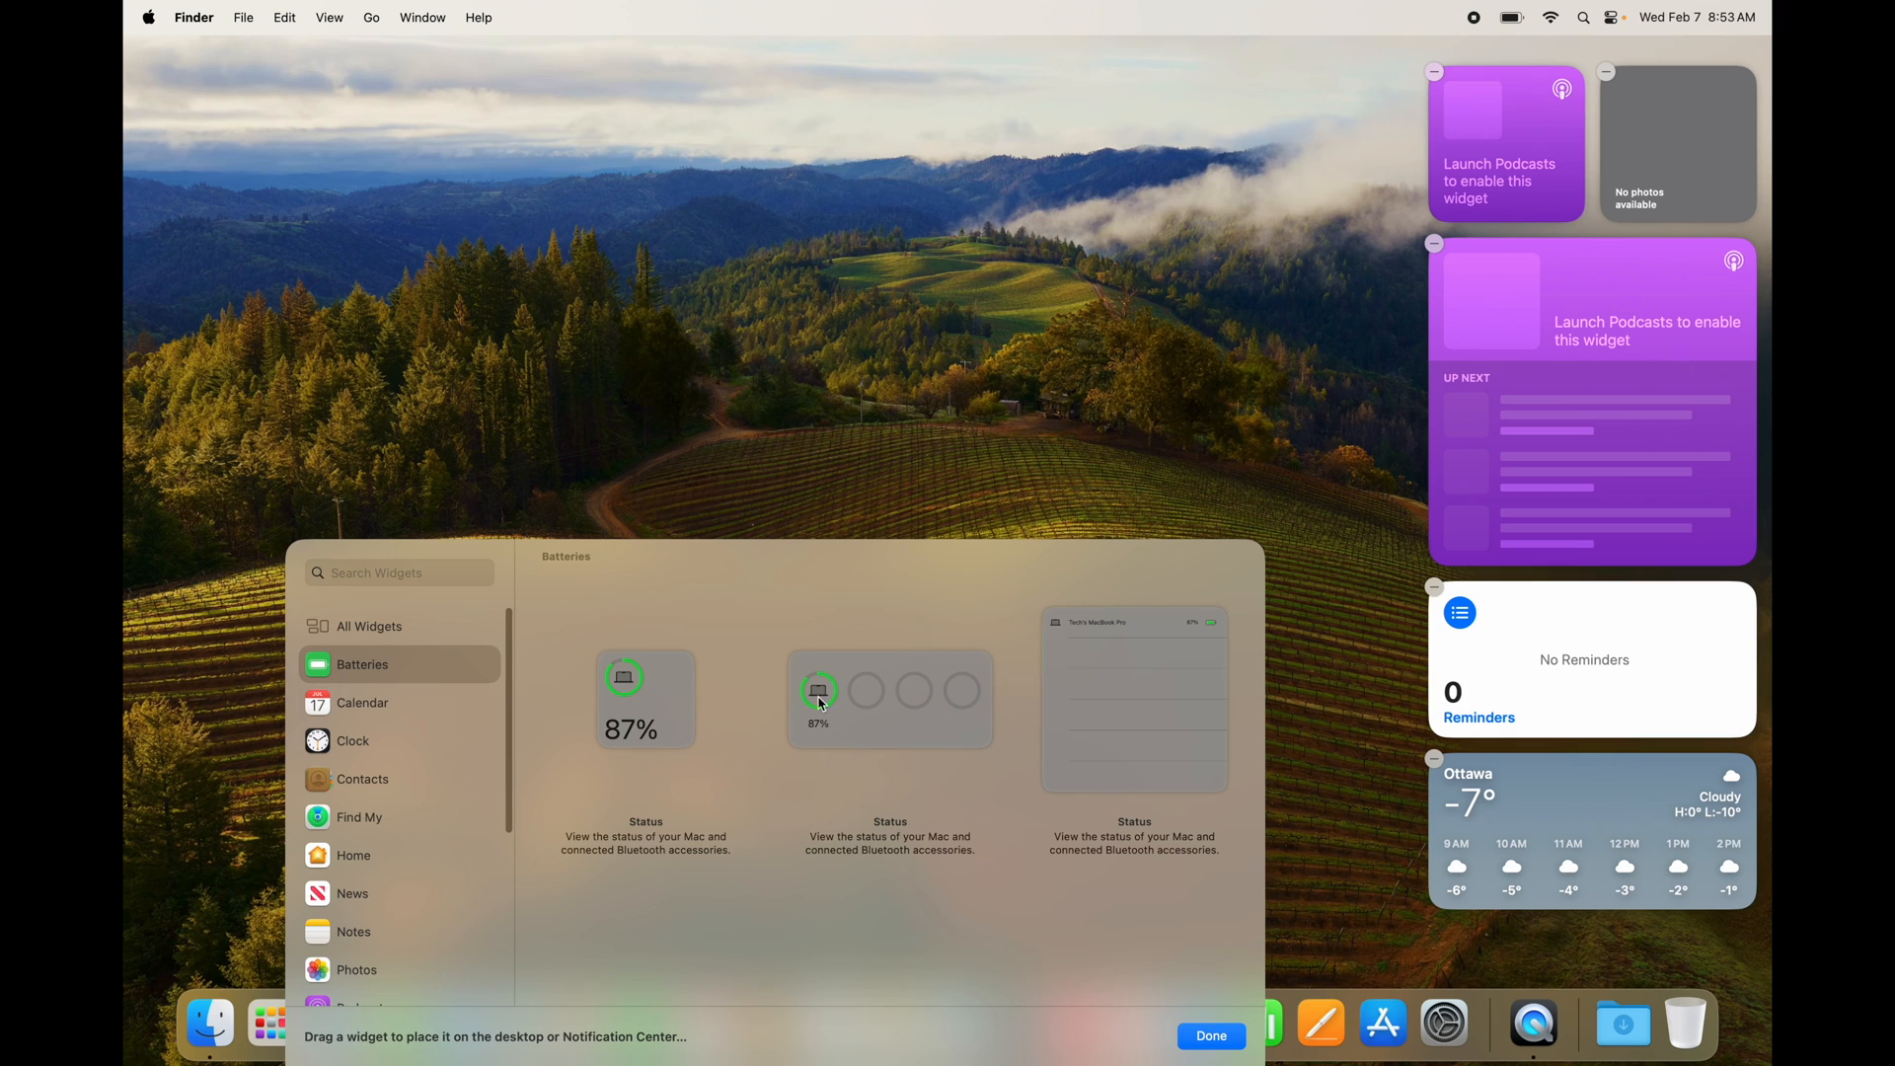
pyautogui.moveTo(821, 703); pyautogui.dragTo(1596, 977)
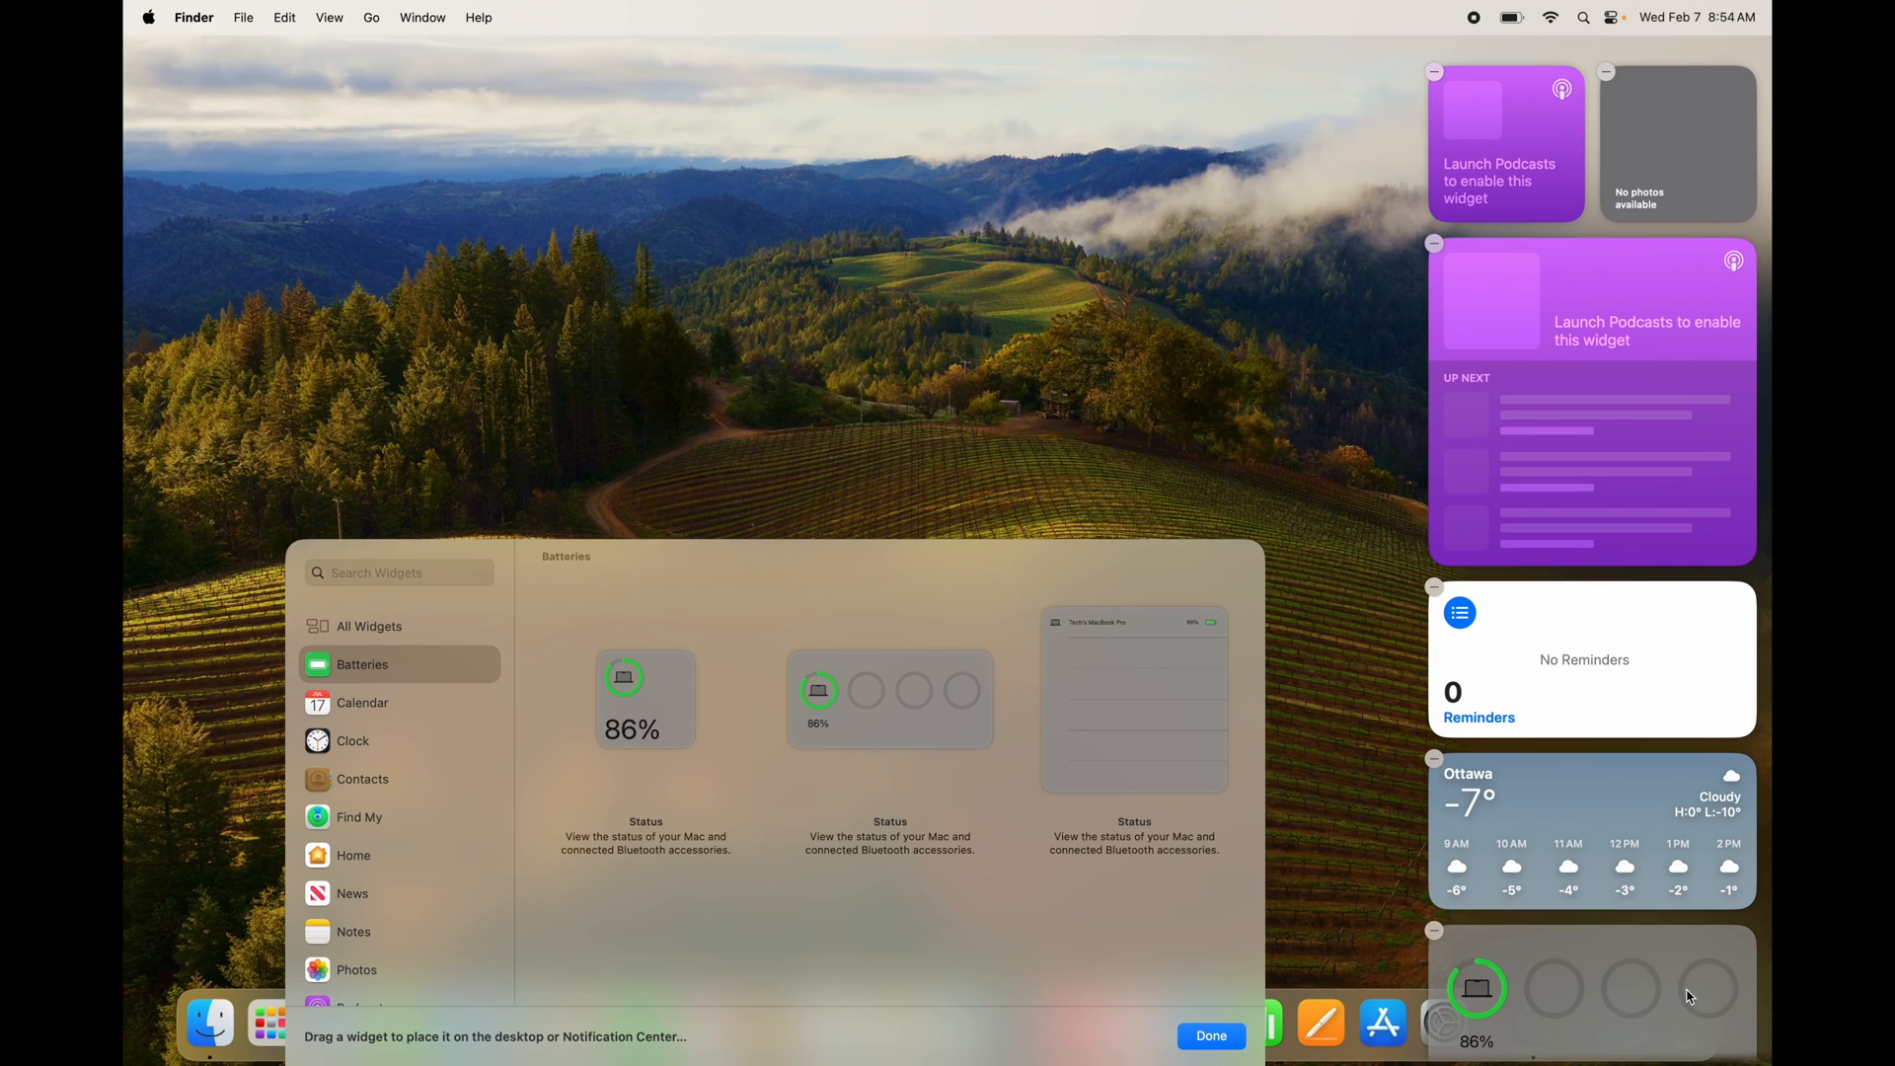
# Look through the widget gallery's app categories and show the suggestions under All Widgets
pyautogui.scroll(-6, 390, 836)
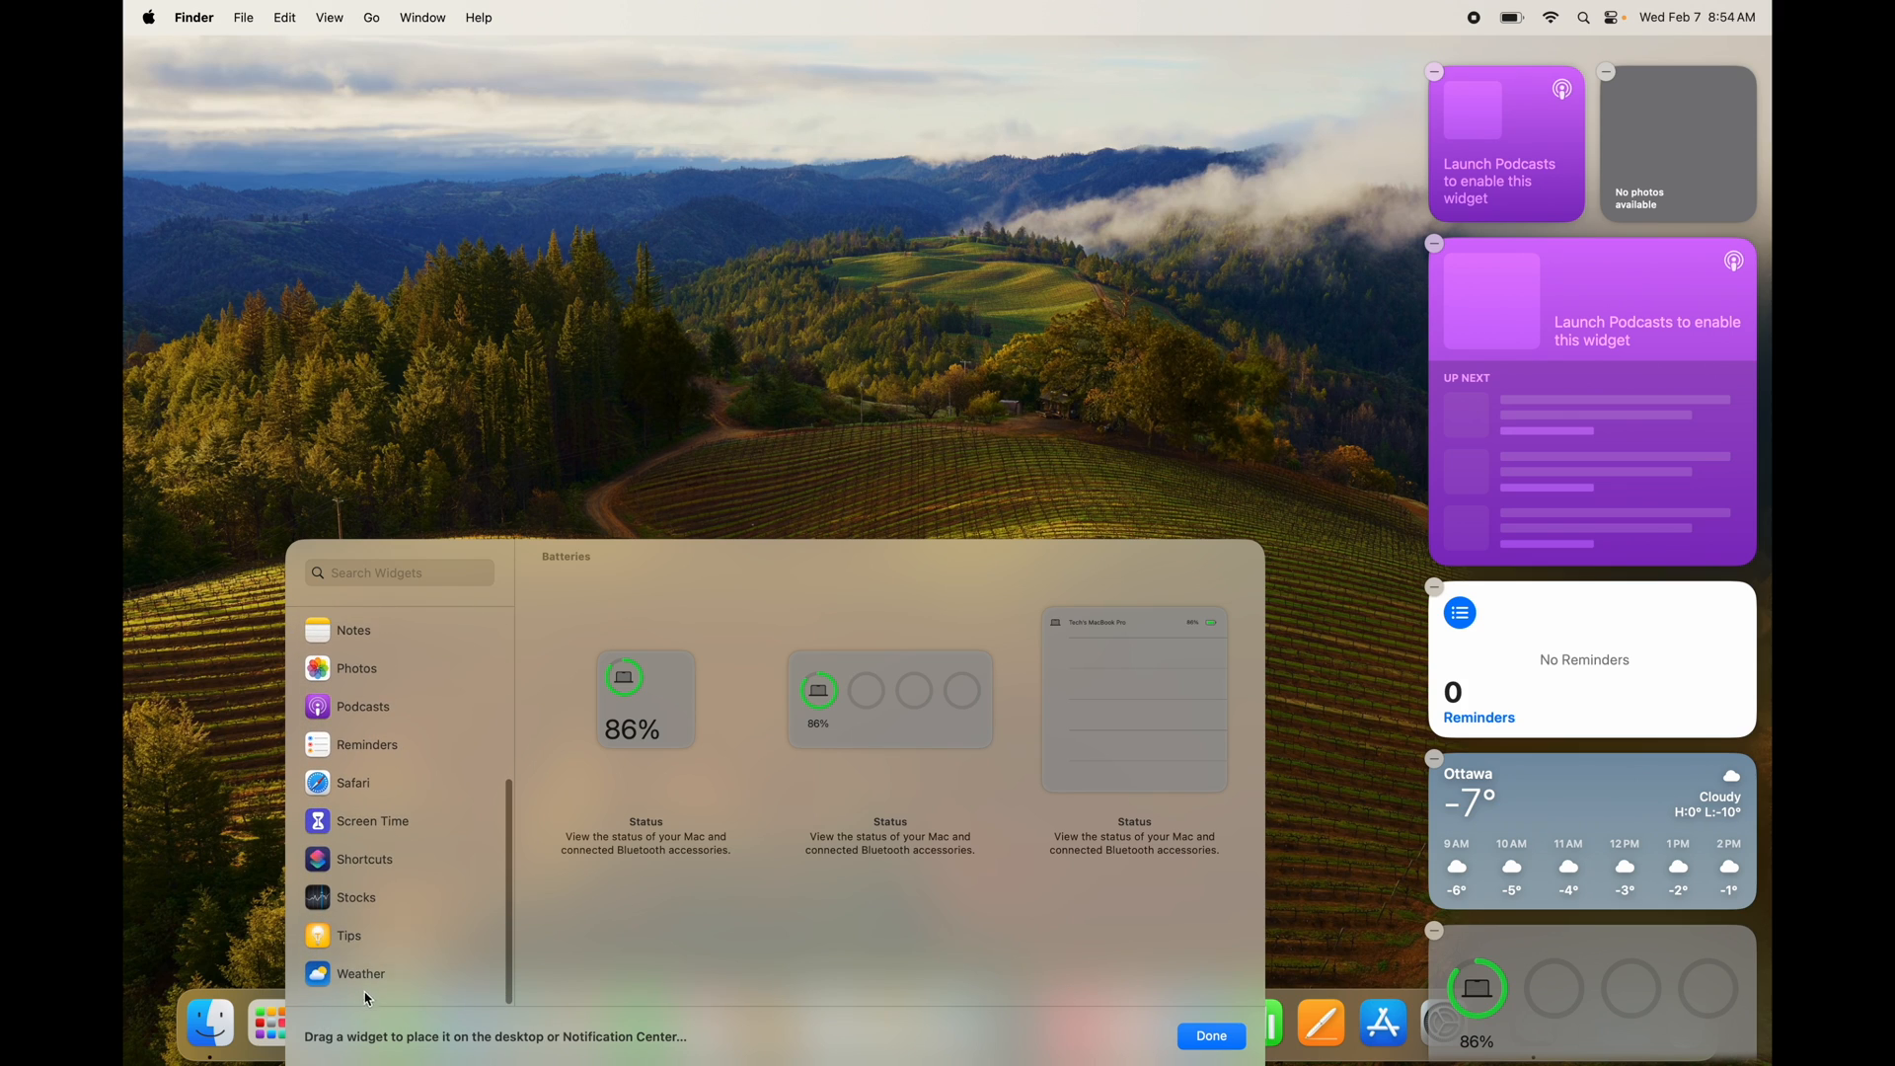
pyautogui.scroll(4, 365, 872)
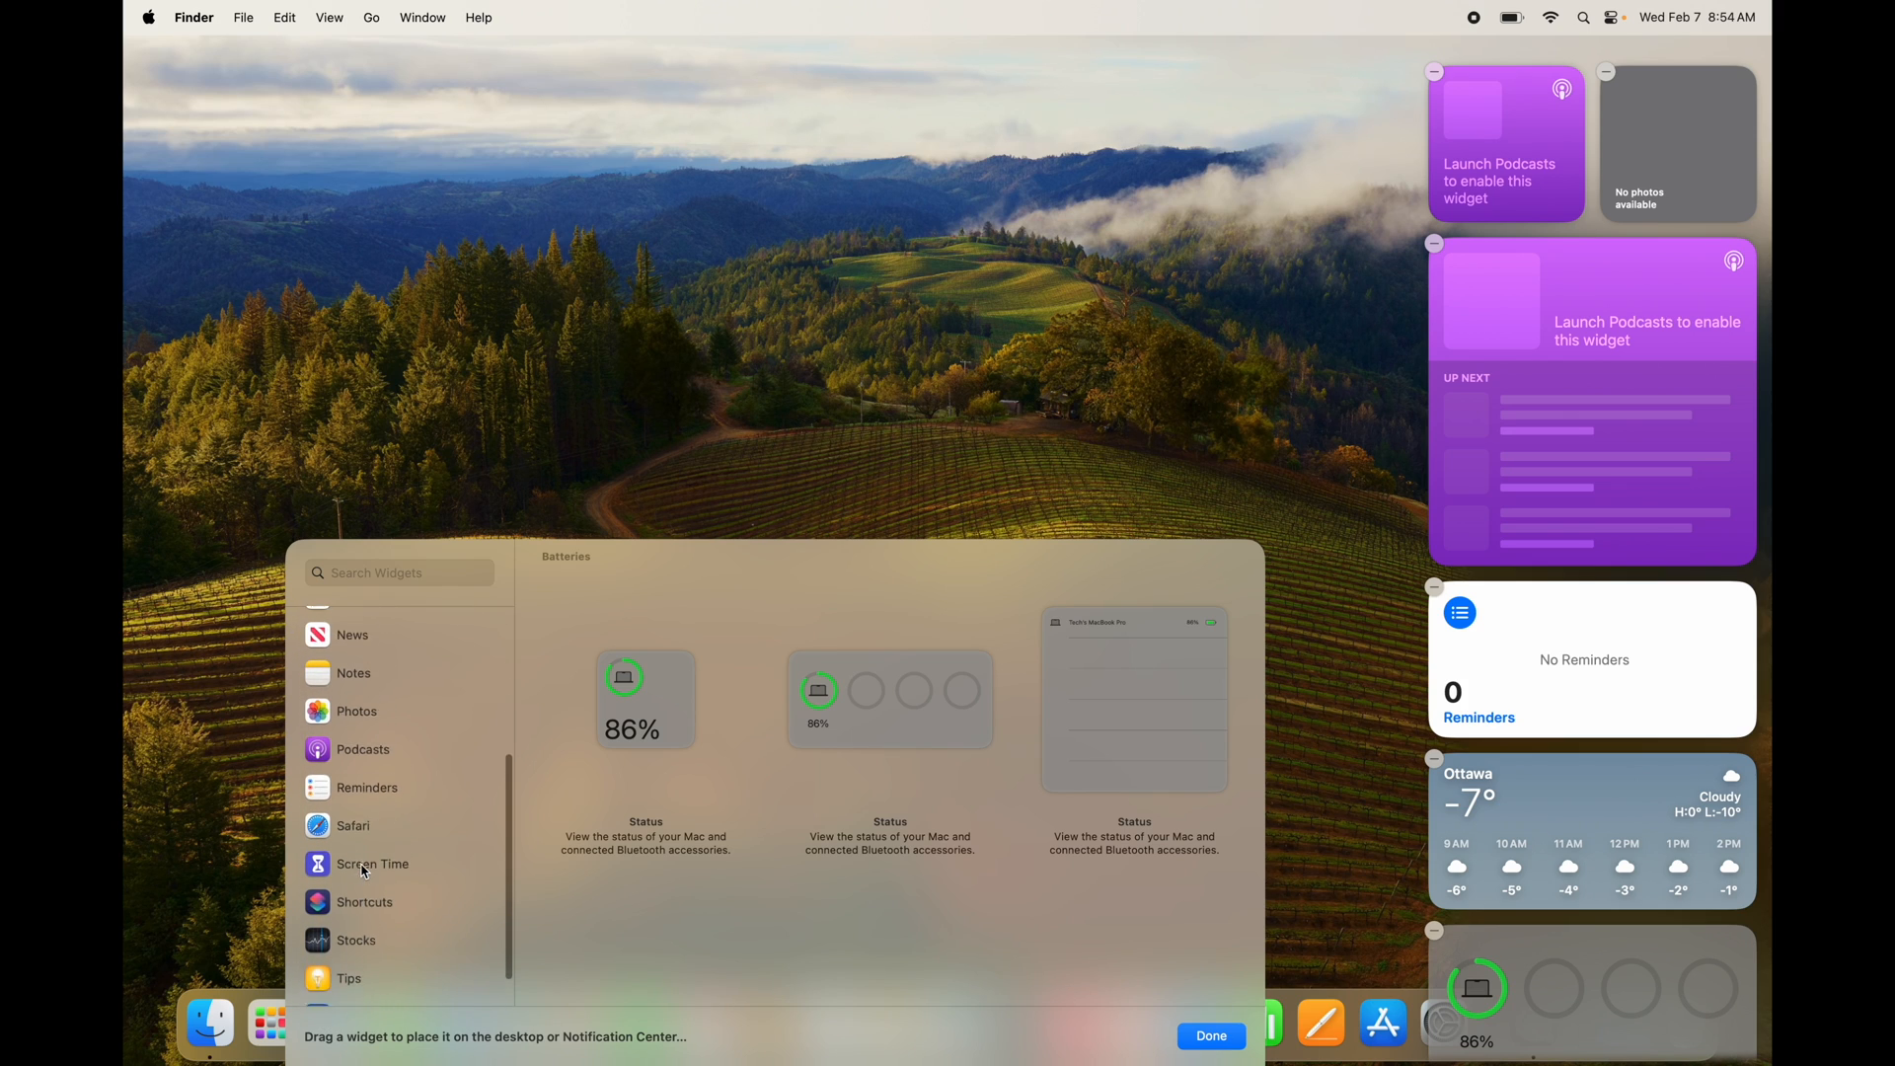
pyautogui.scroll(3, 365, 873)
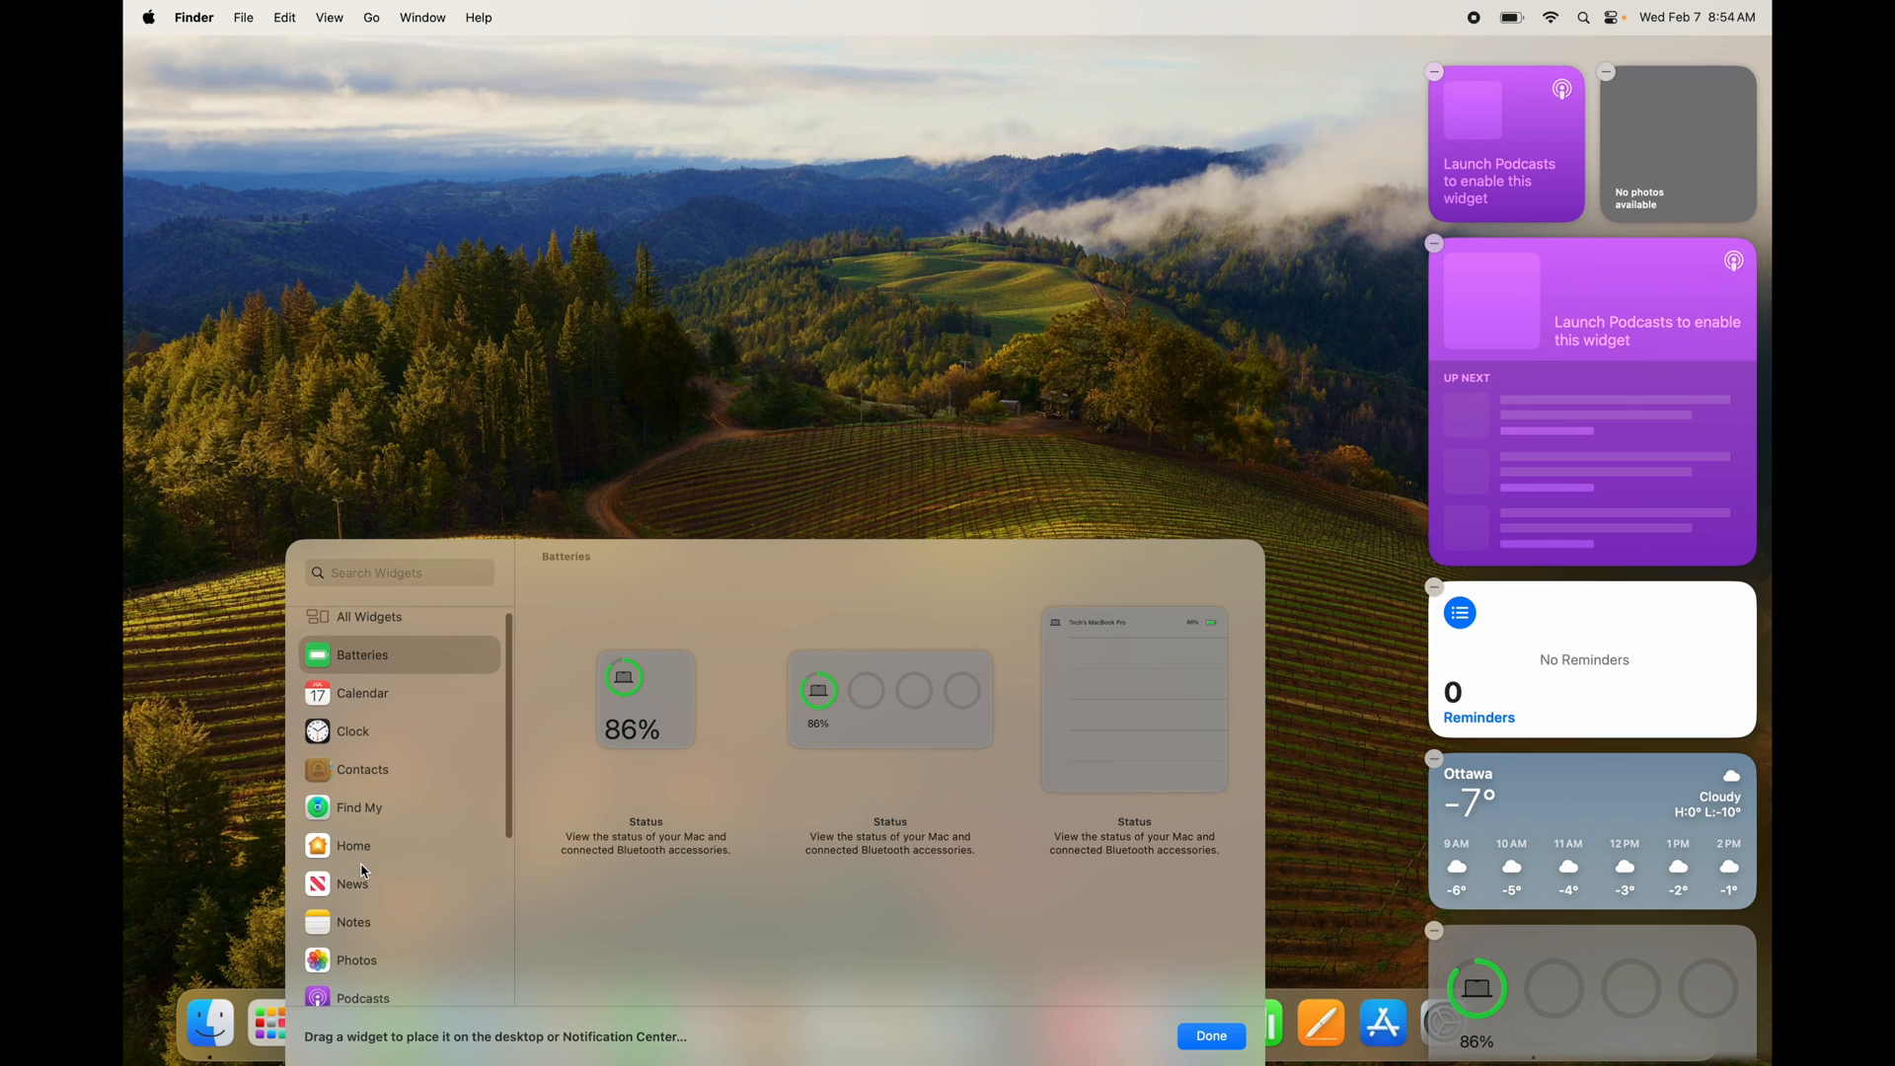
pyautogui.click(357, 634)
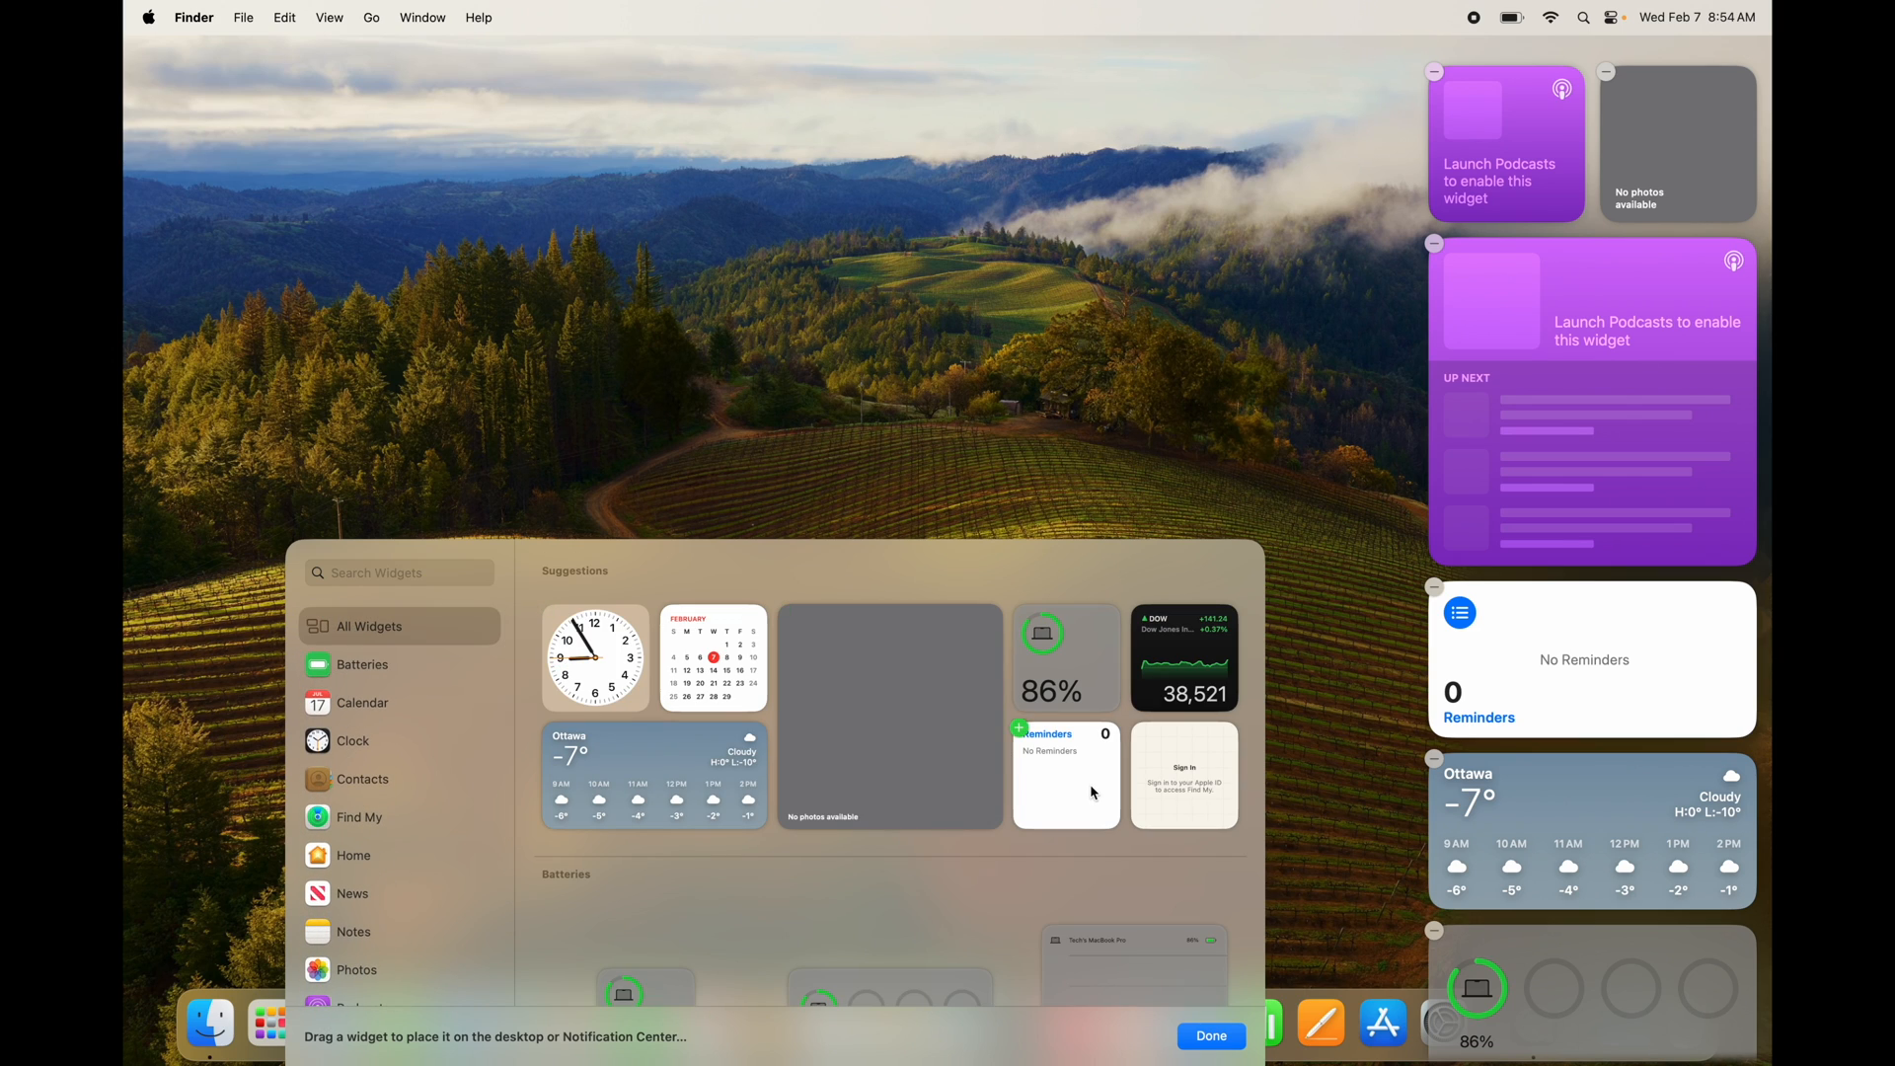
# Examine the widgets offered for each app in the All Widgets gallery, from Batteries down to Tips and back up to Contacts
pyautogui.scroll(-10, 1093, 790)
pyautogui.scroll(-12, 1094, 792)
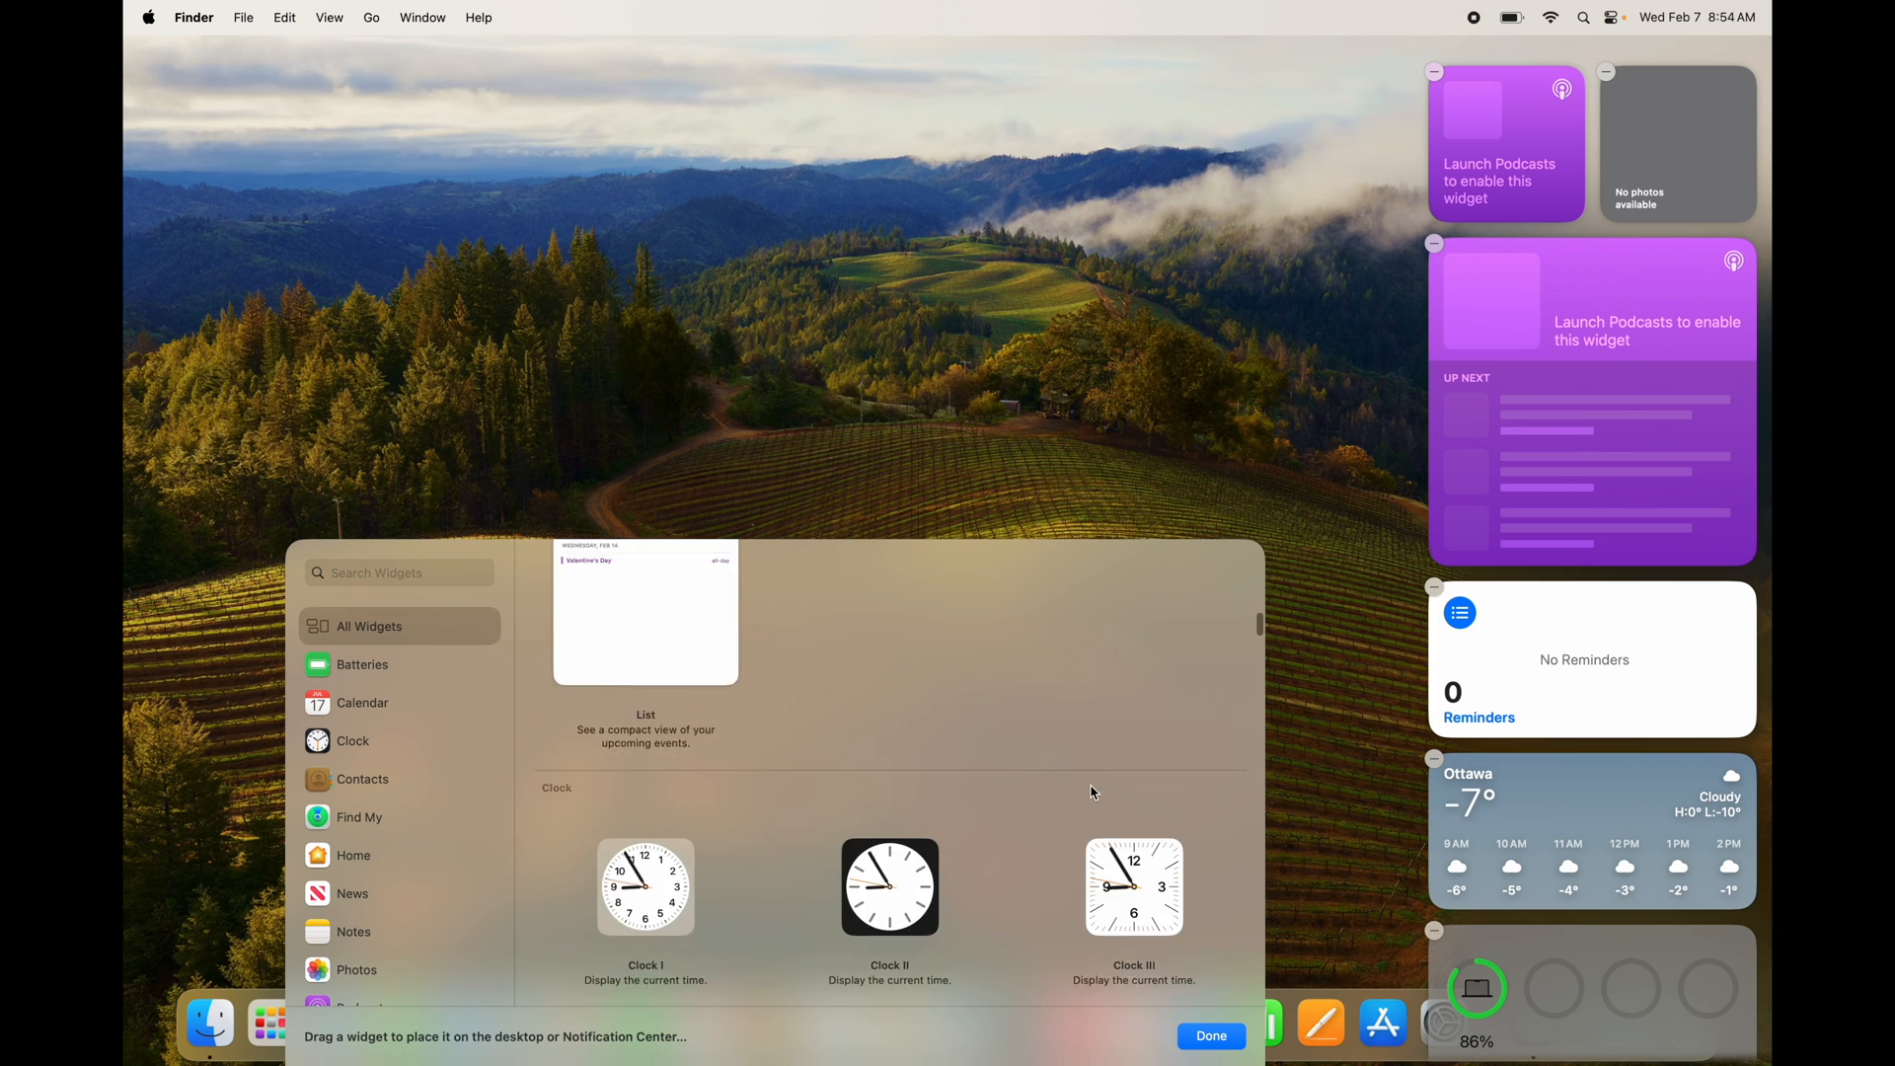
pyautogui.scroll(-12, 1094, 792)
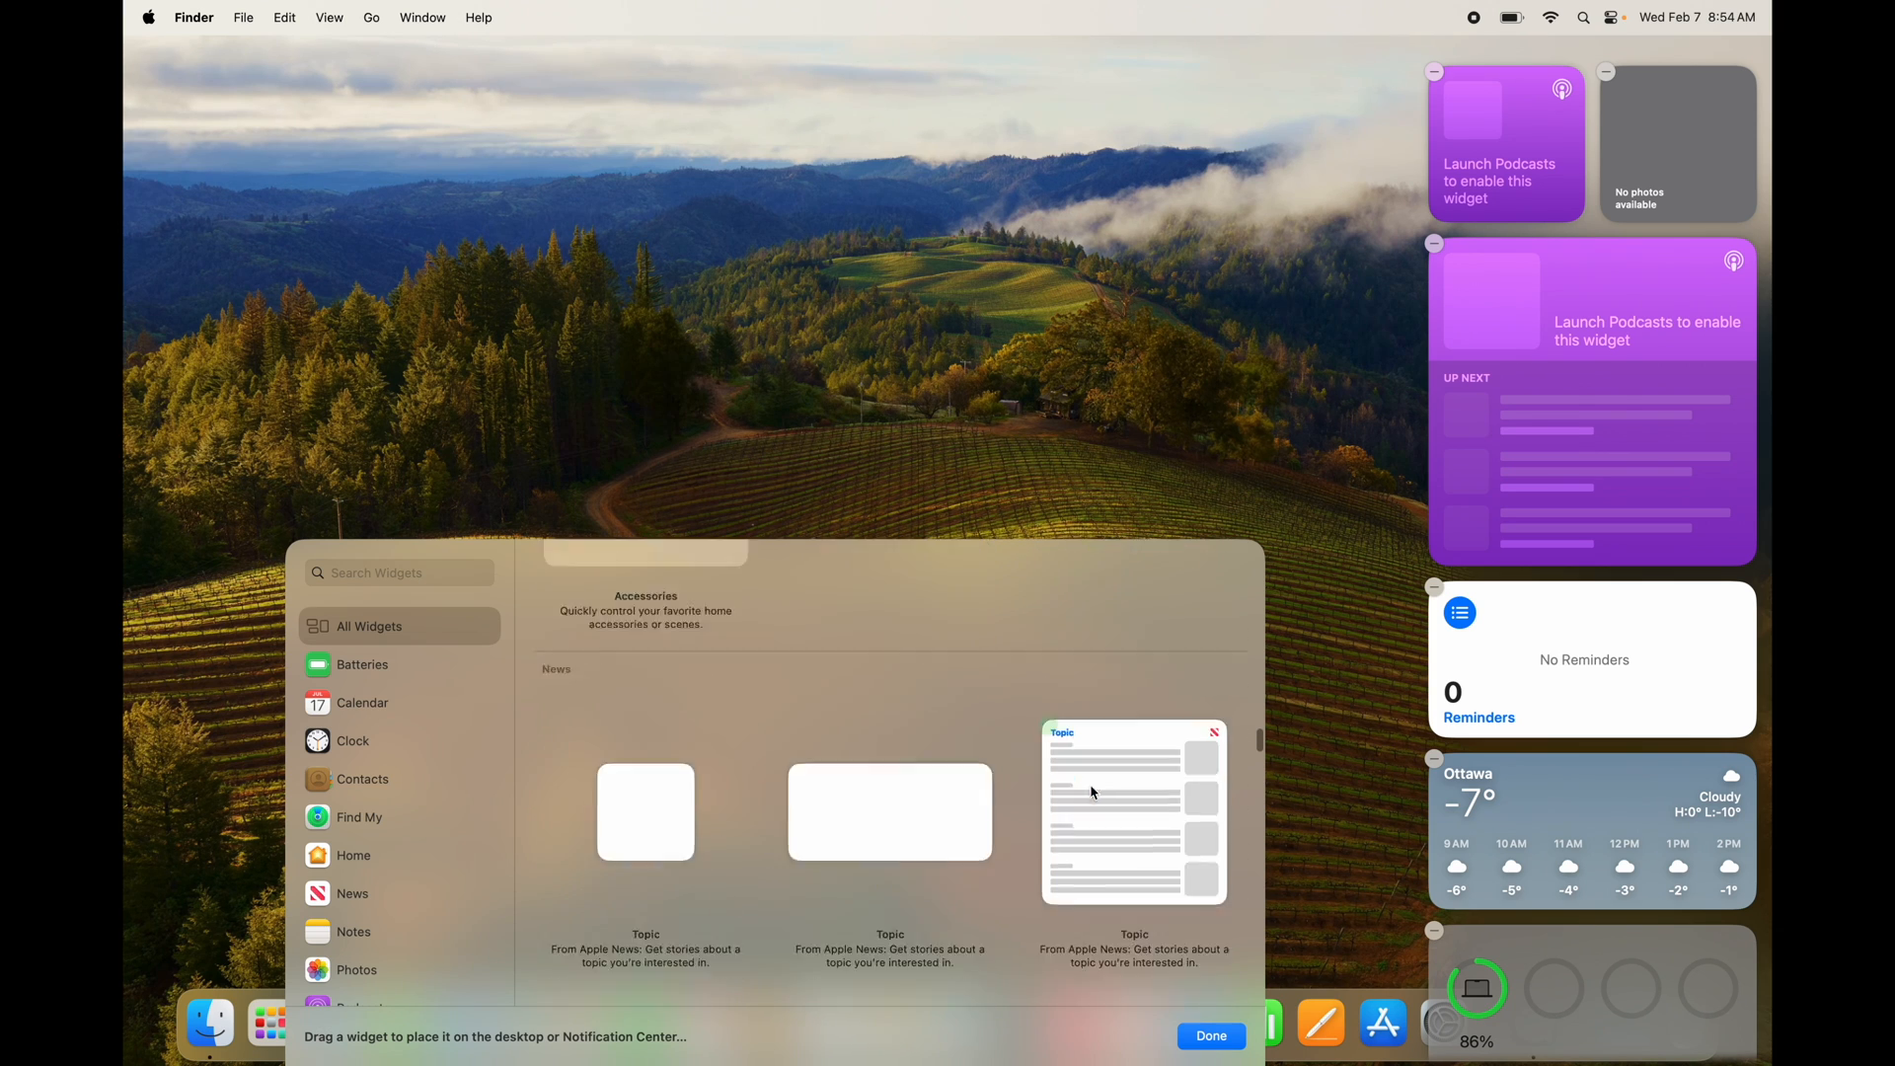
pyautogui.scroll(-12, 1093, 793)
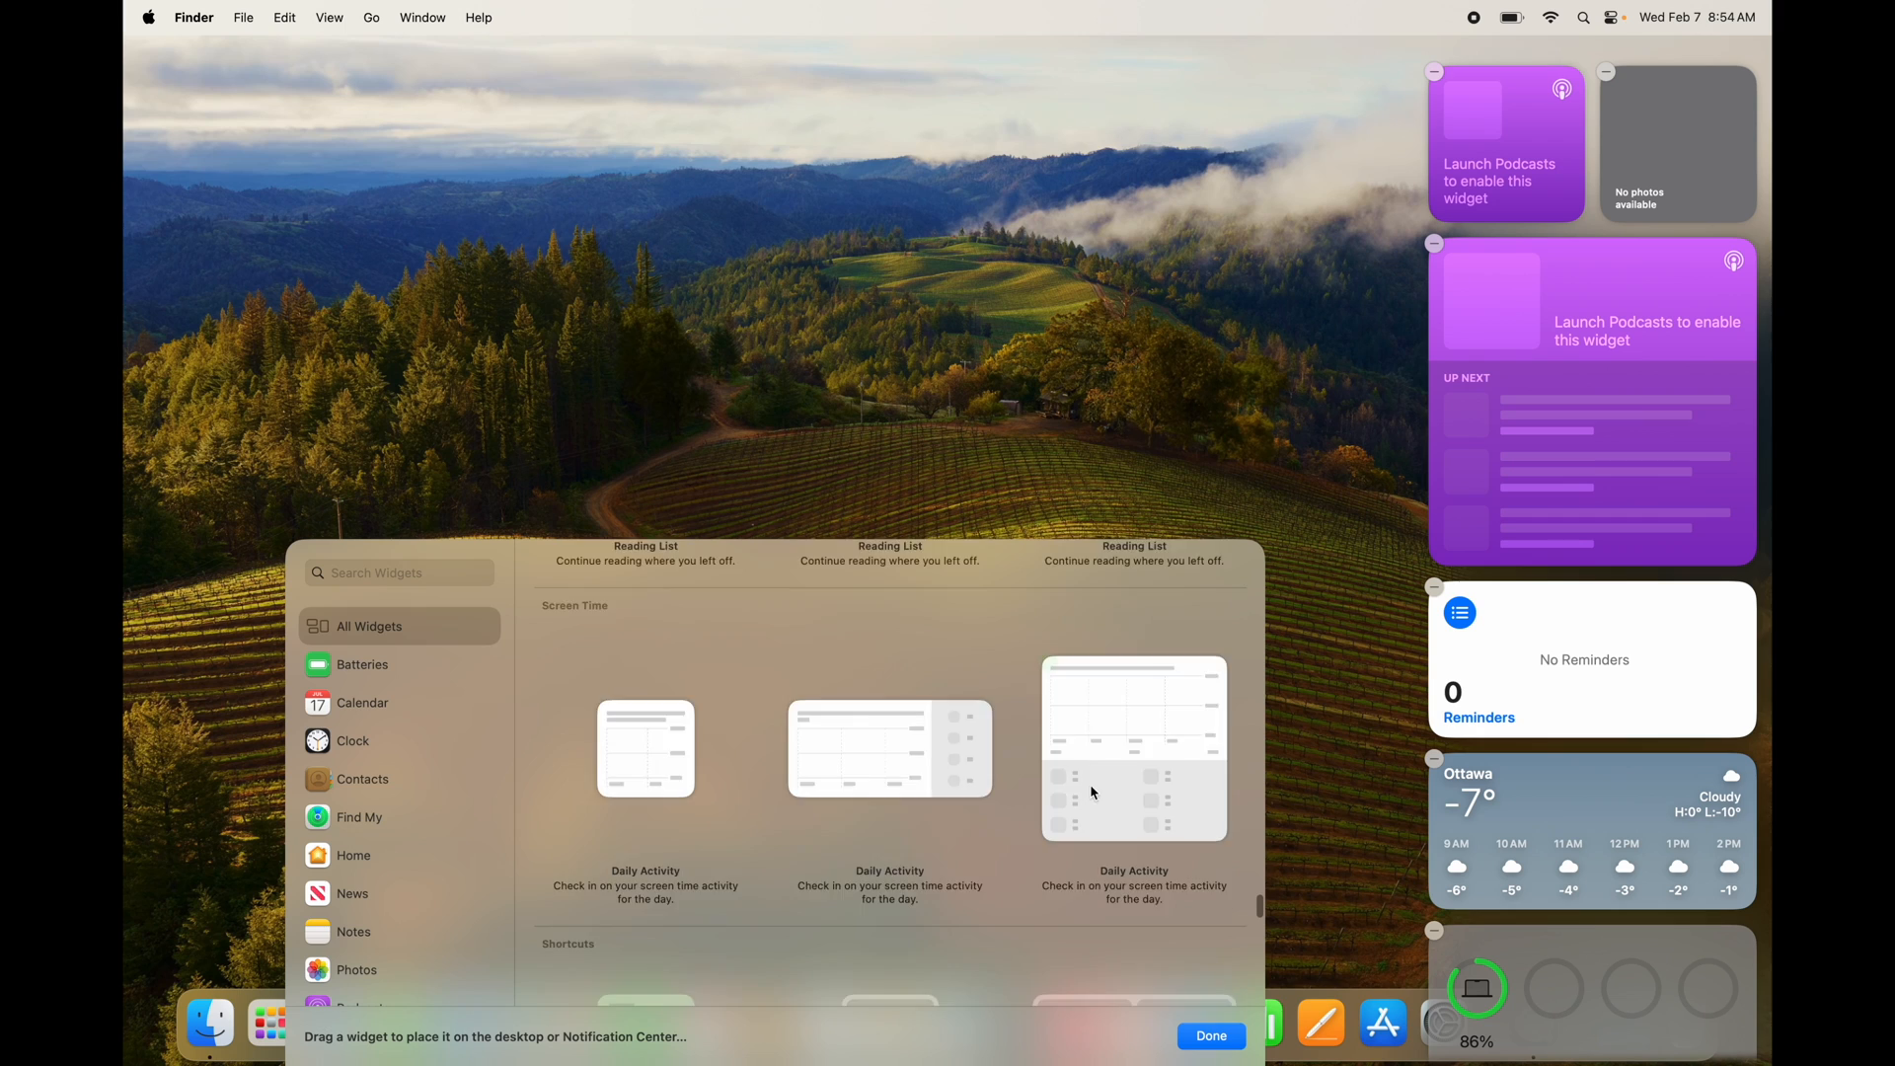
pyautogui.scroll(8, 1093, 792)
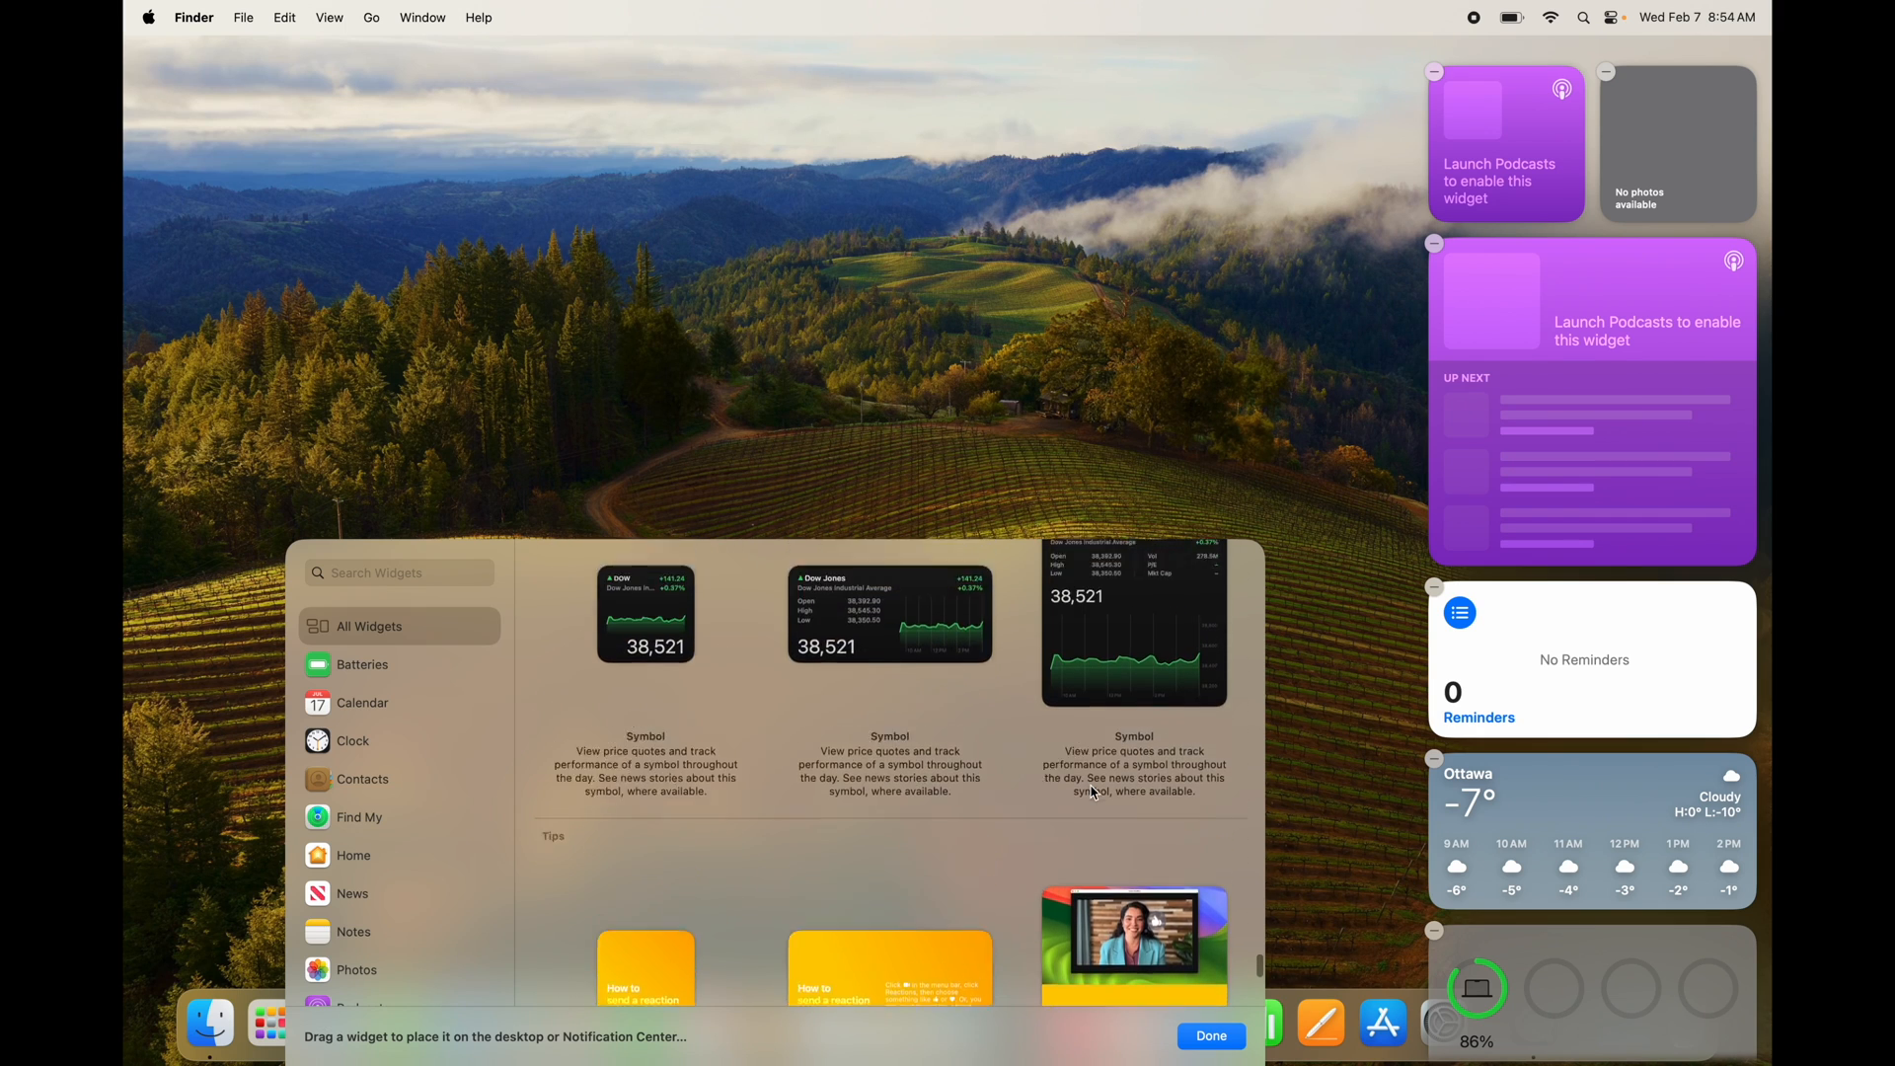
pyautogui.scroll(5, 1093, 793)
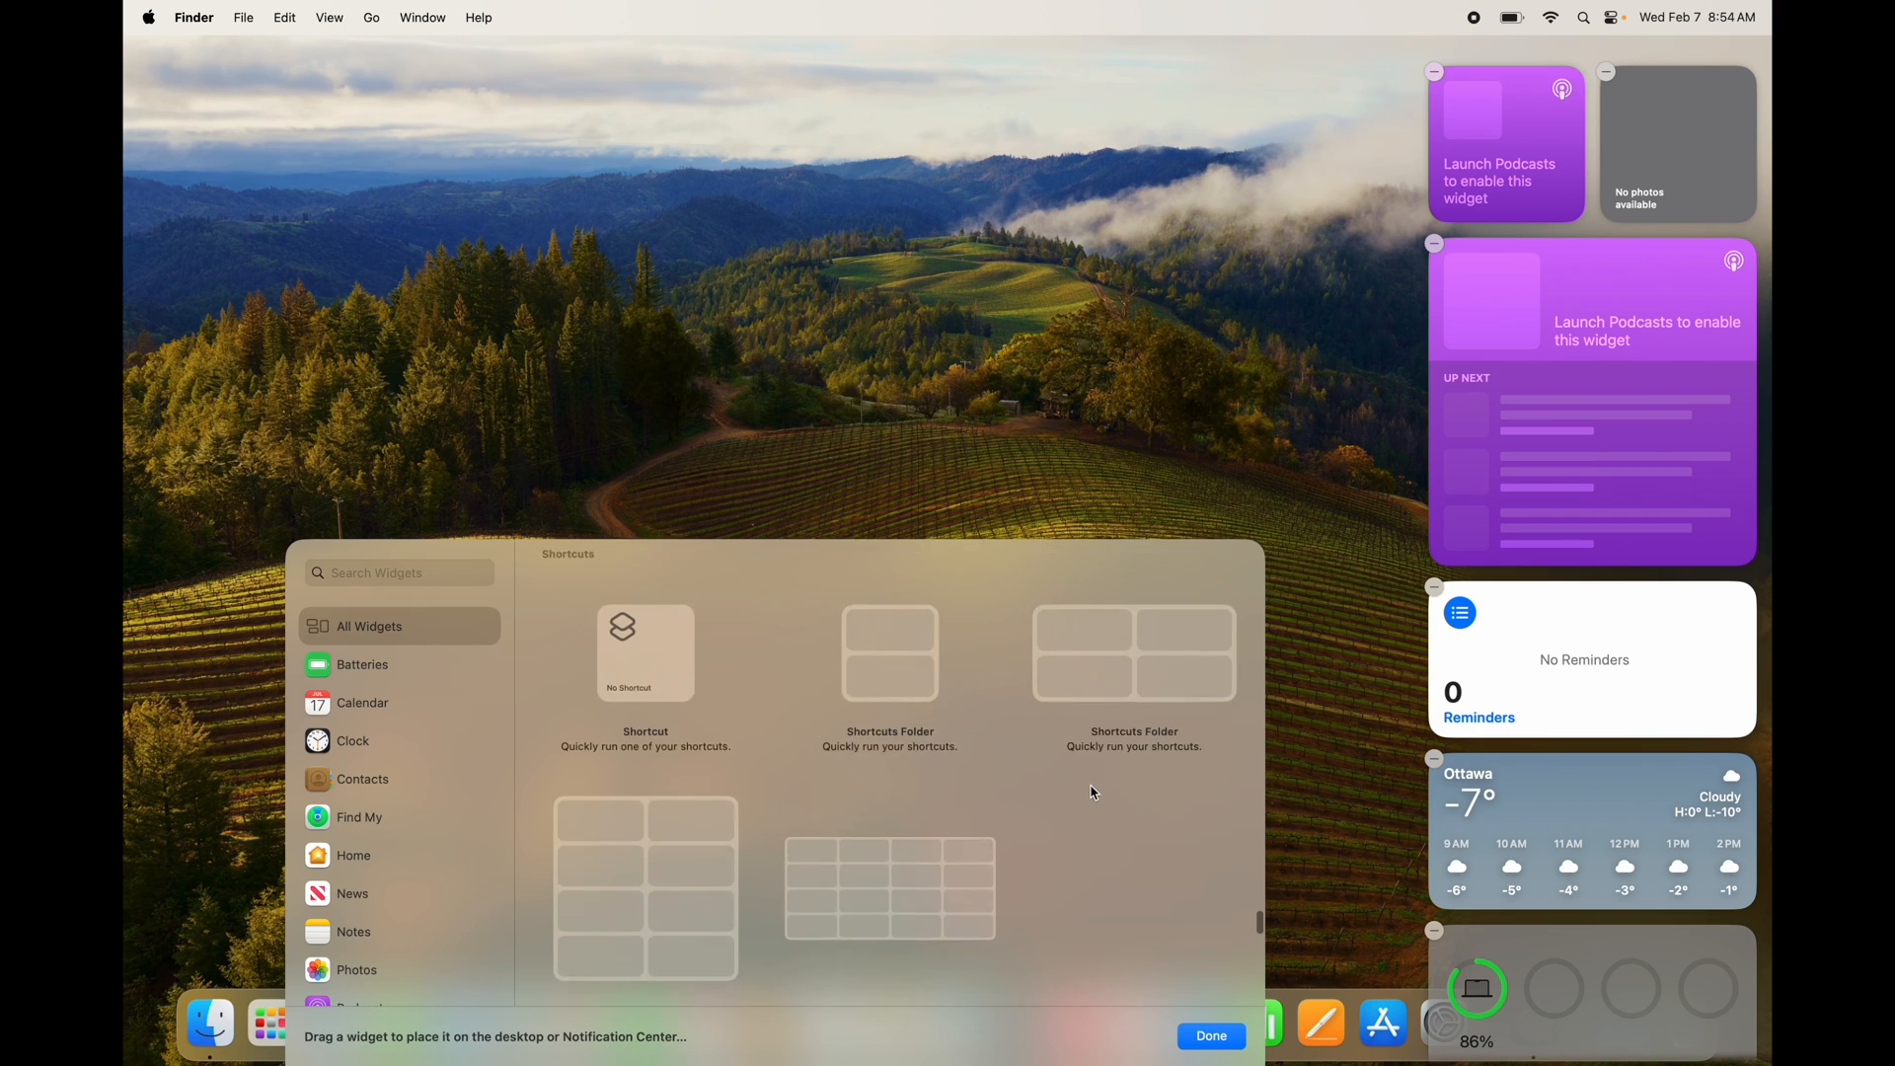
pyautogui.scroll(5, 1094, 792)
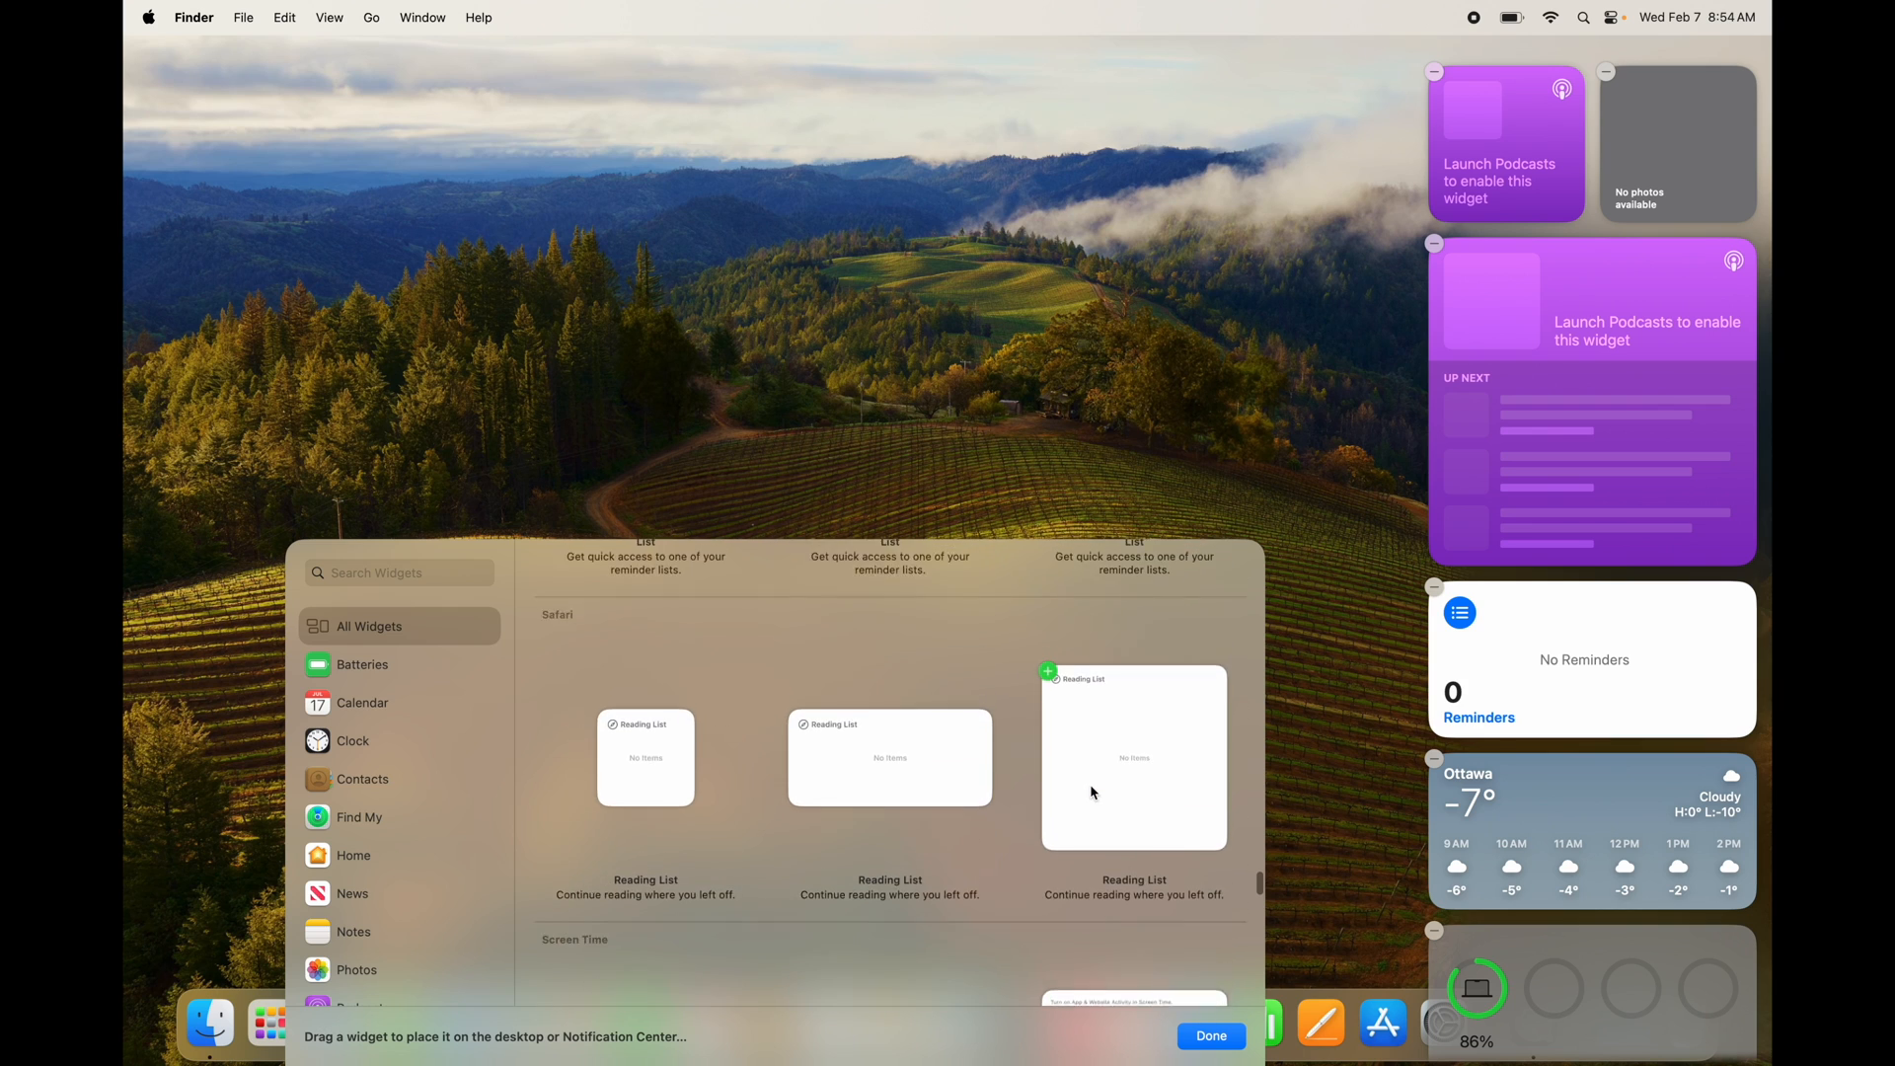
pyautogui.scroll(5, 1093, 793)
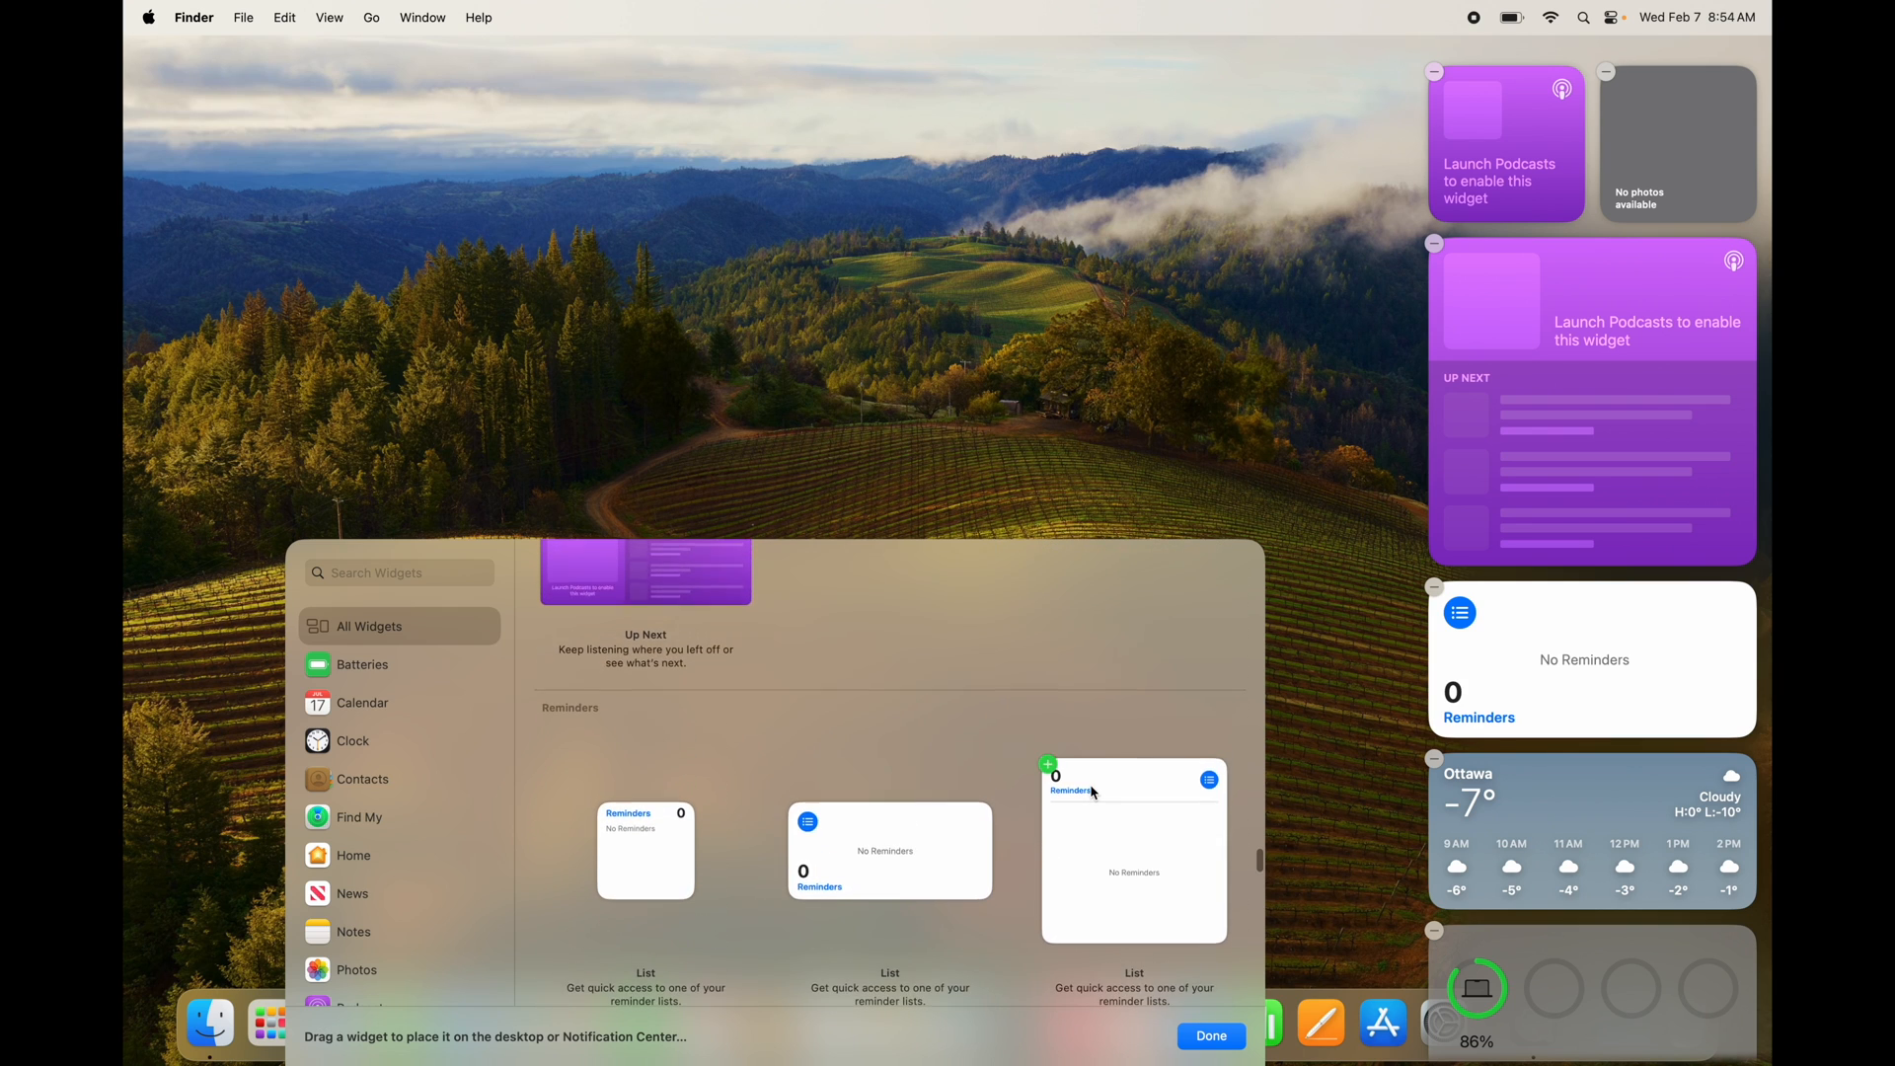
pyautogui.scroll(3, 1093, 792)
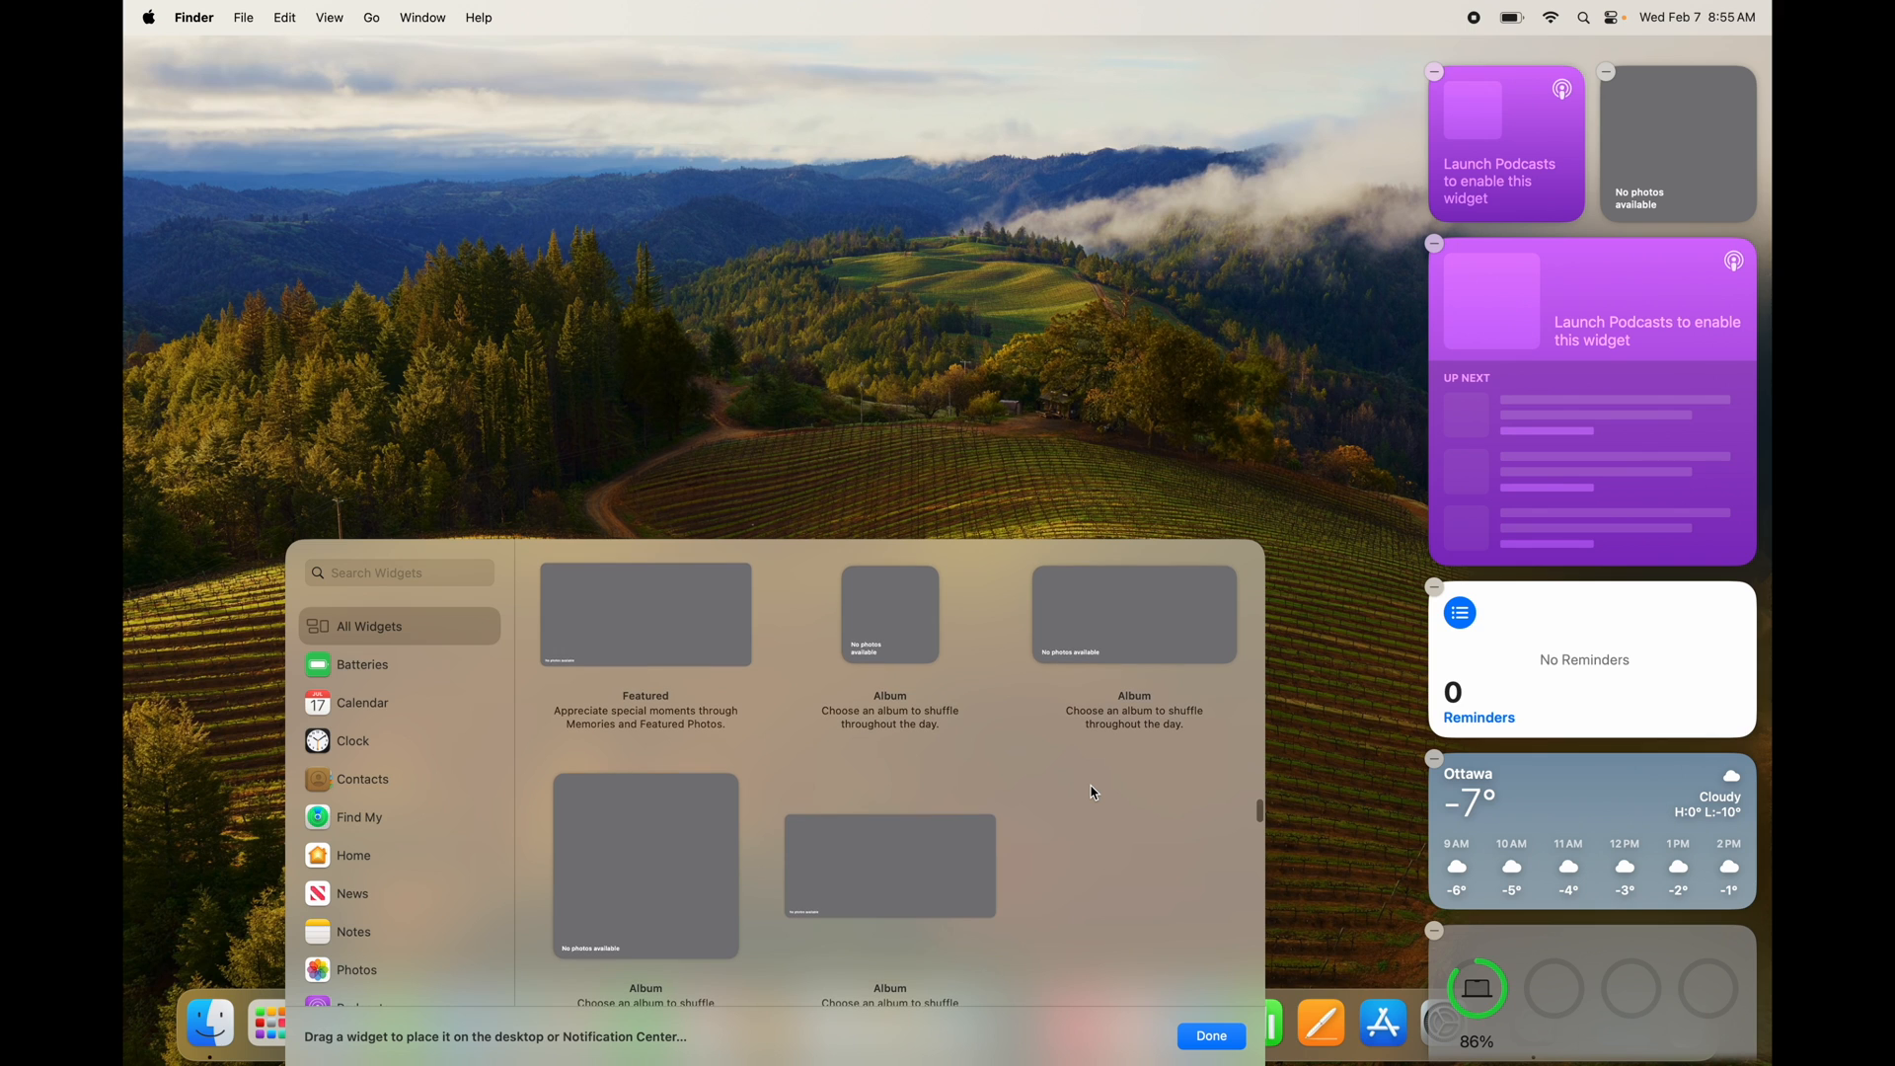
pyautogui.scroll(10, 1093, 793)
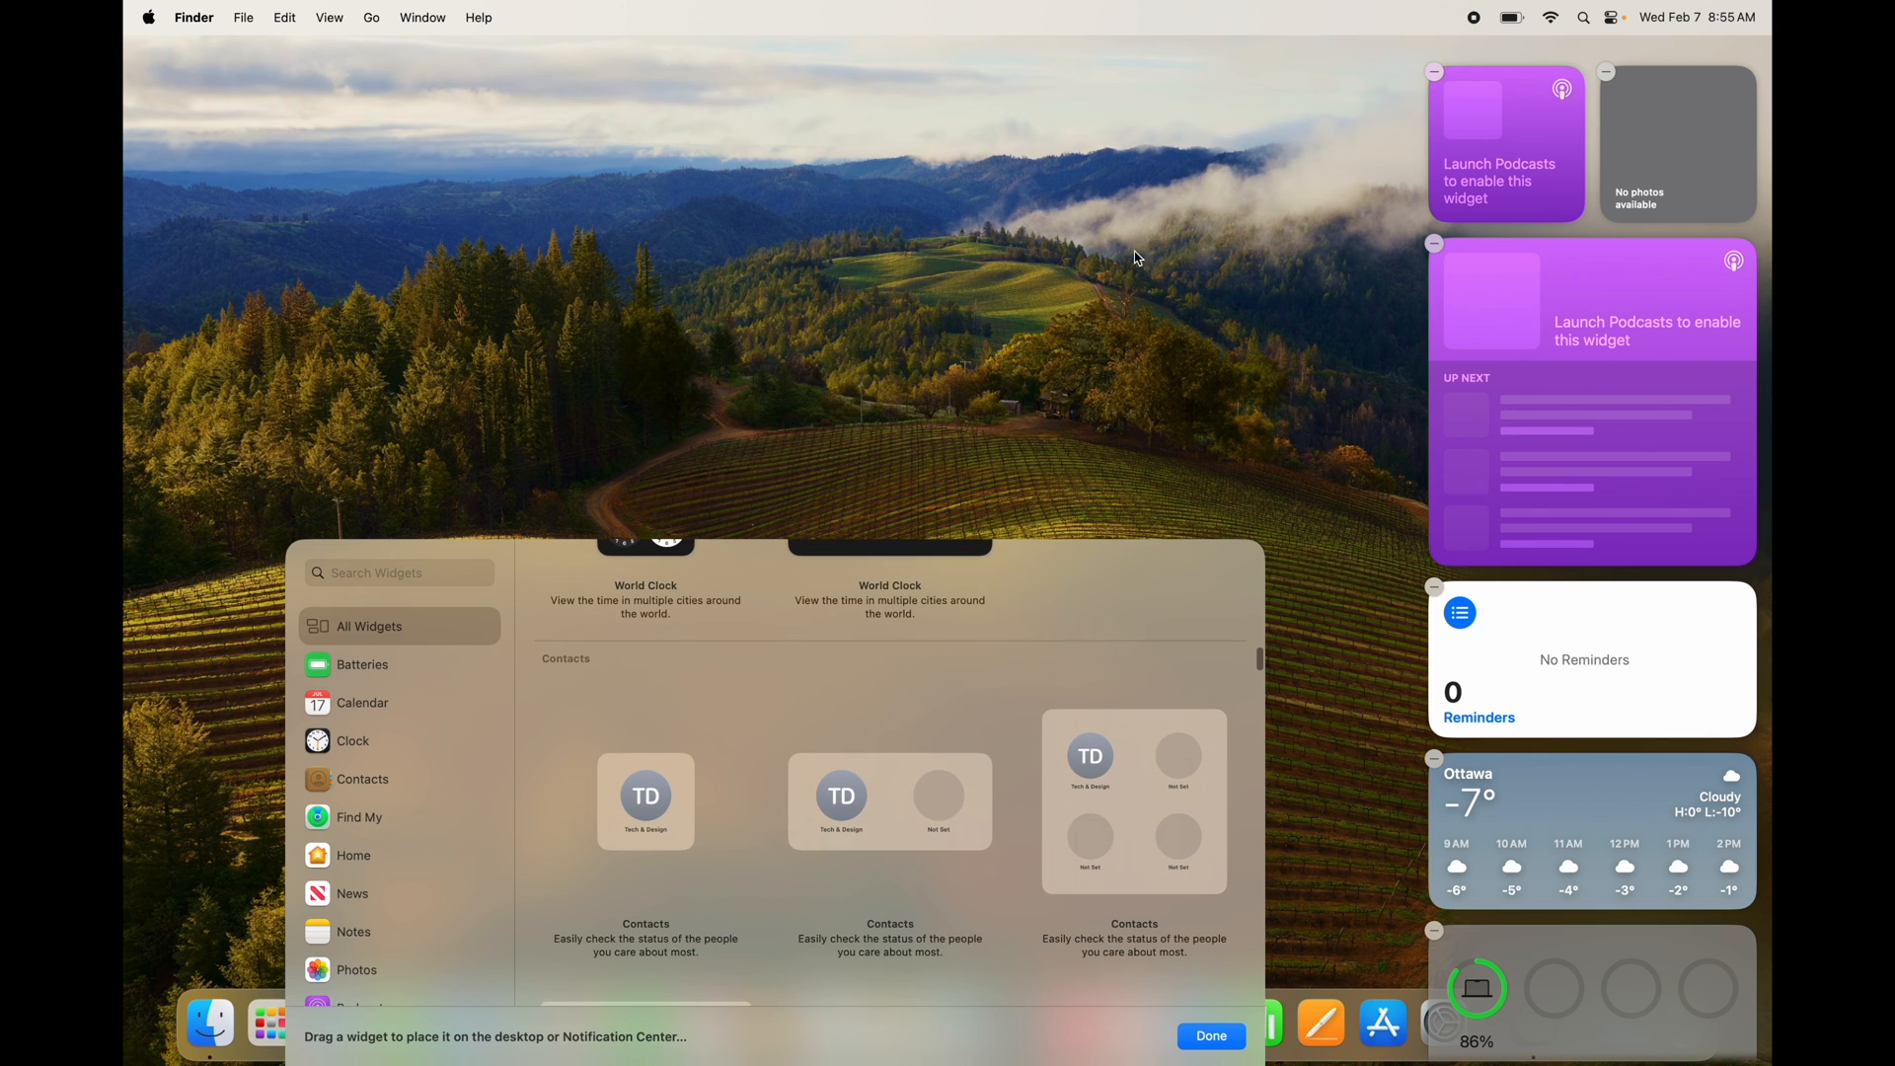
# Close the widget gallery and allow Home to use the current location
pyautogui.click(1257, 331)
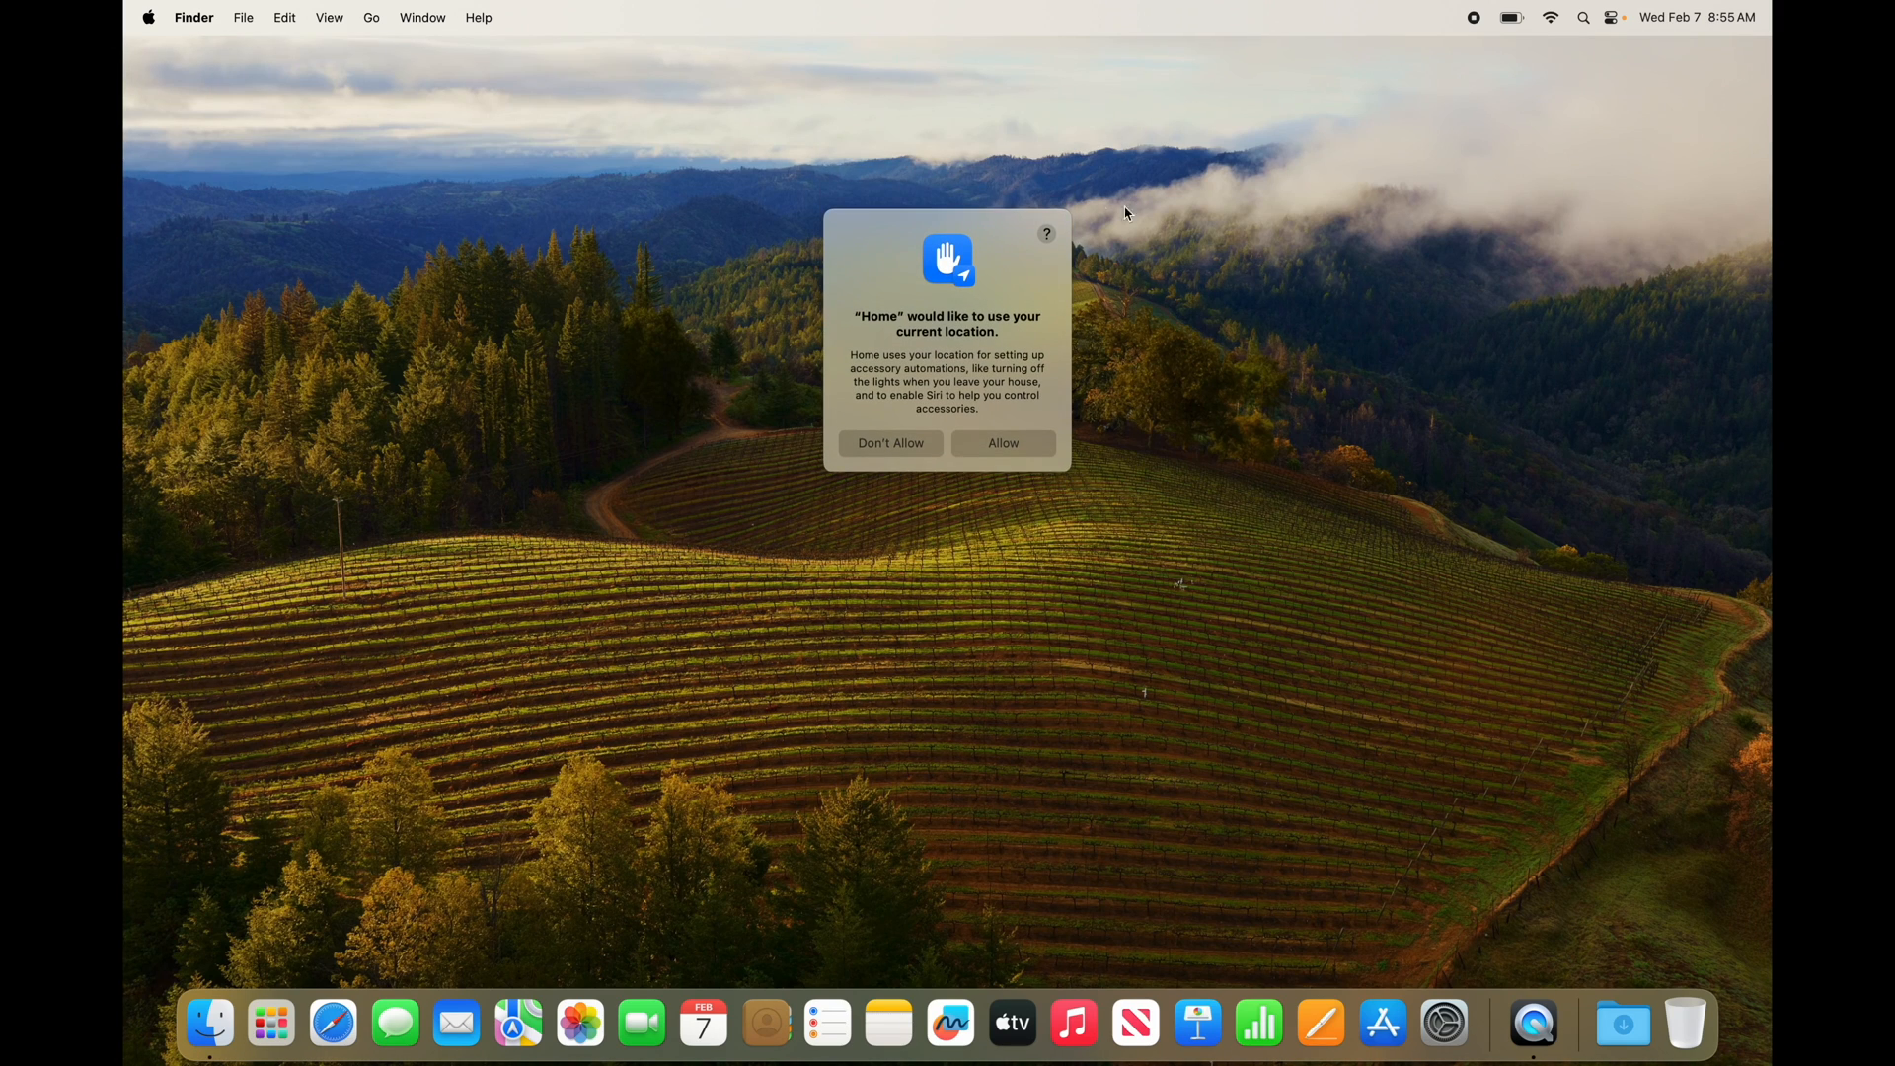
pyautogui.click(1017, 452)
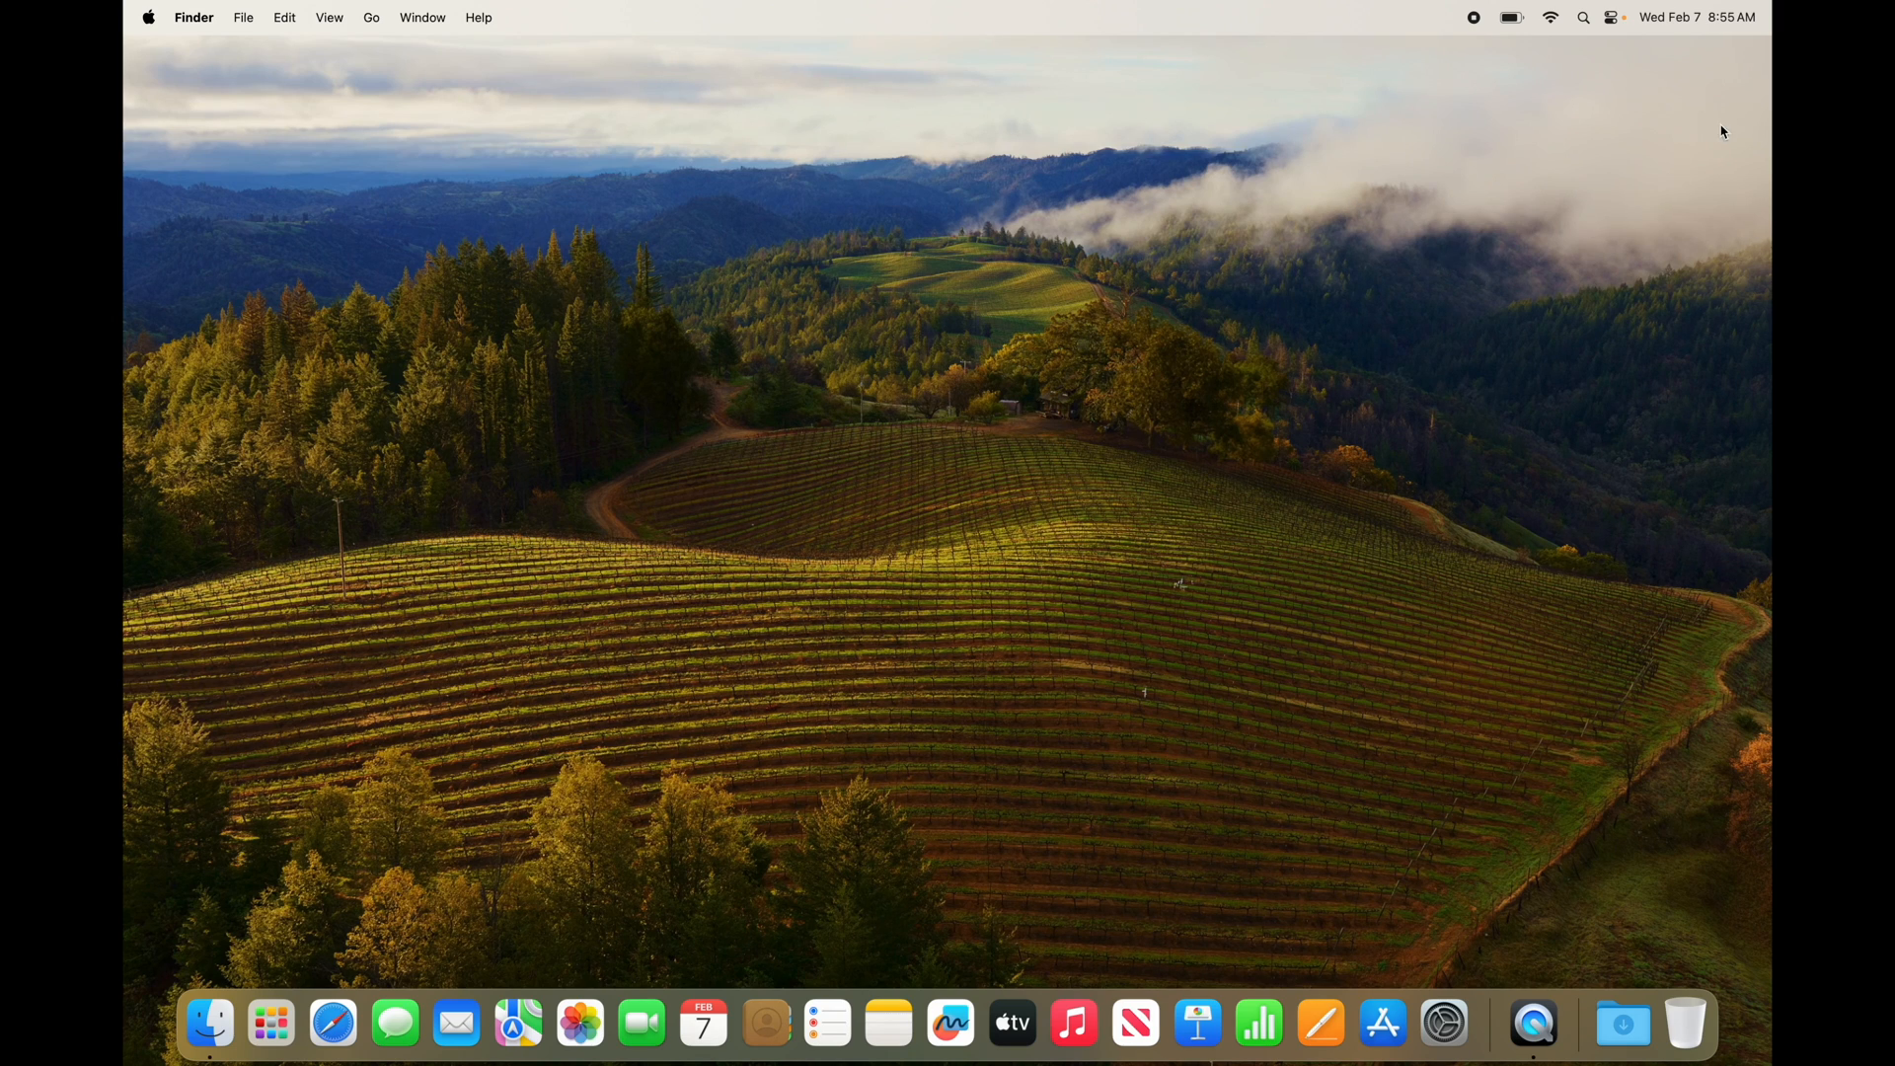
# Move the Weather widget from Notification Center to the upper middle of the desktop and place the Reminders widget directly below it
pyautogui.click(1704, 17)
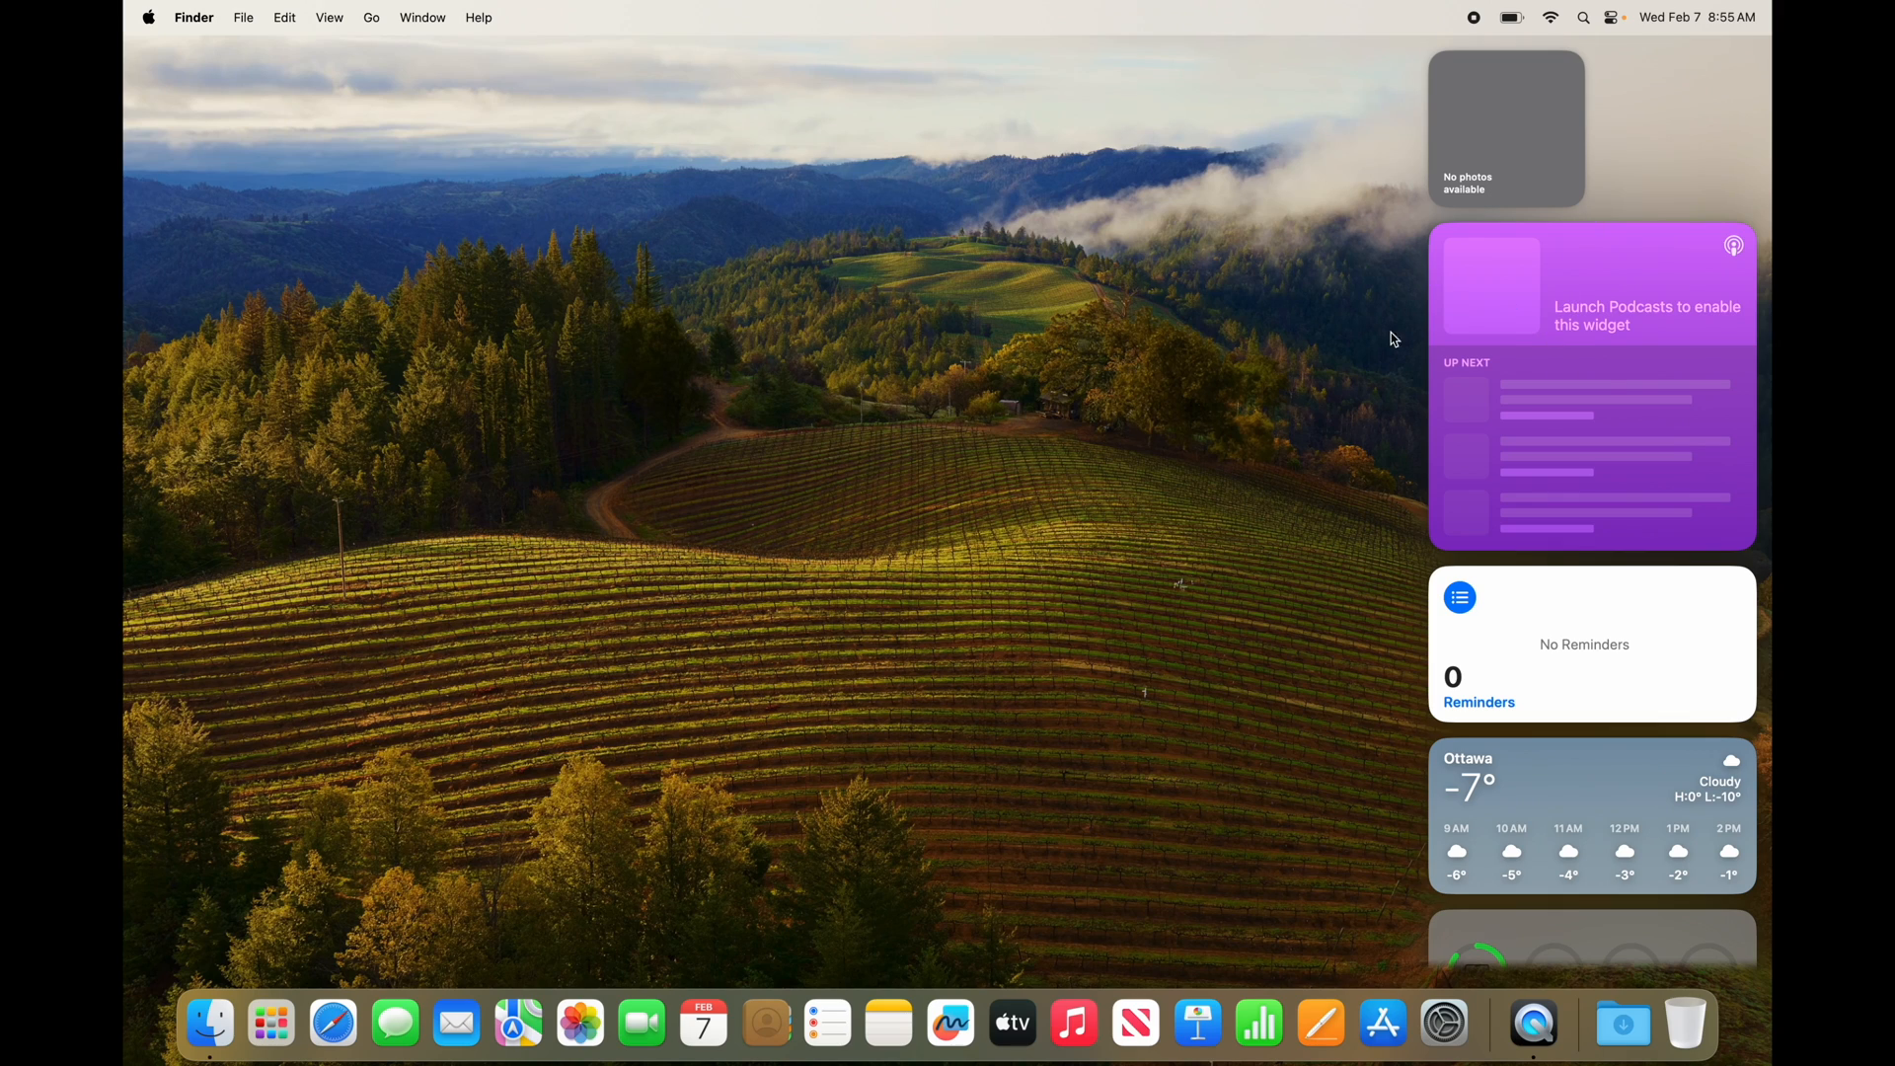
pyautogui.scroll(-3, 1652, 667)
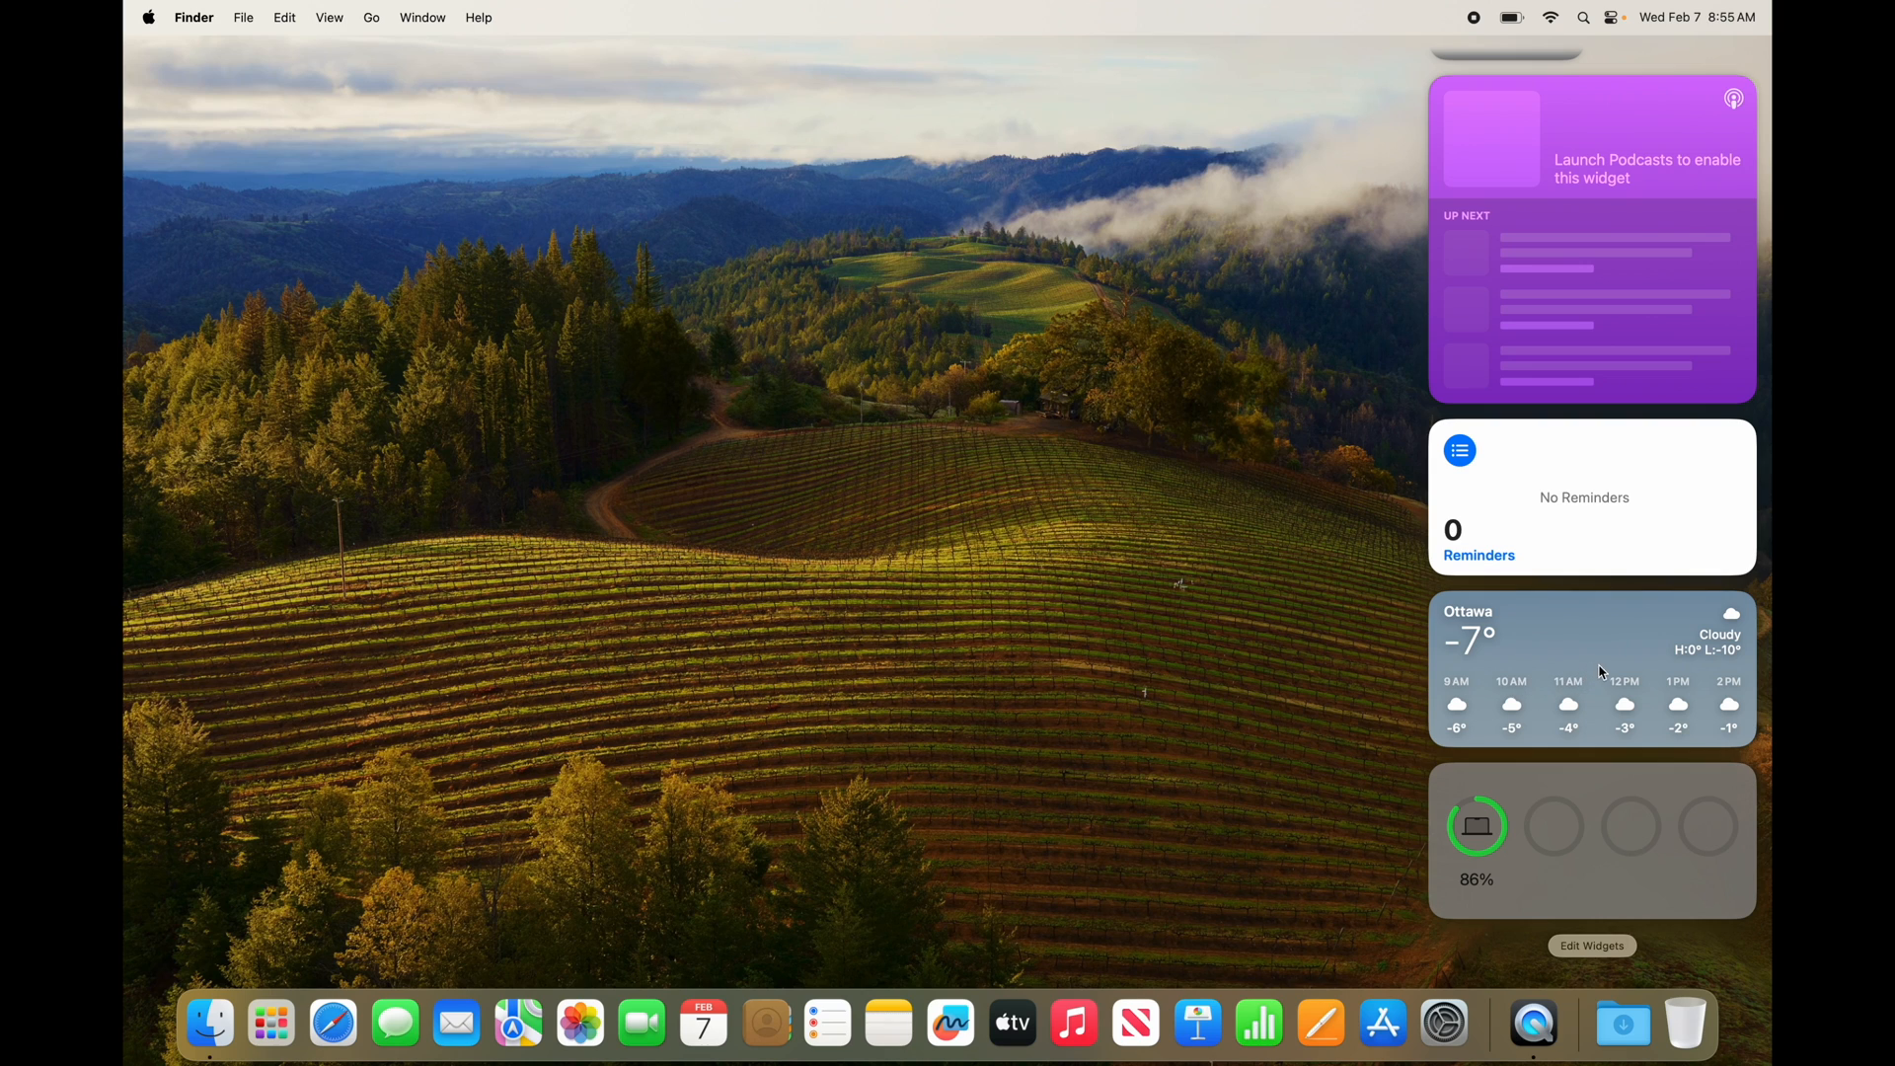
pyautogui.moveTo(1605, 666); pyautogui.dragTo(907, 220)
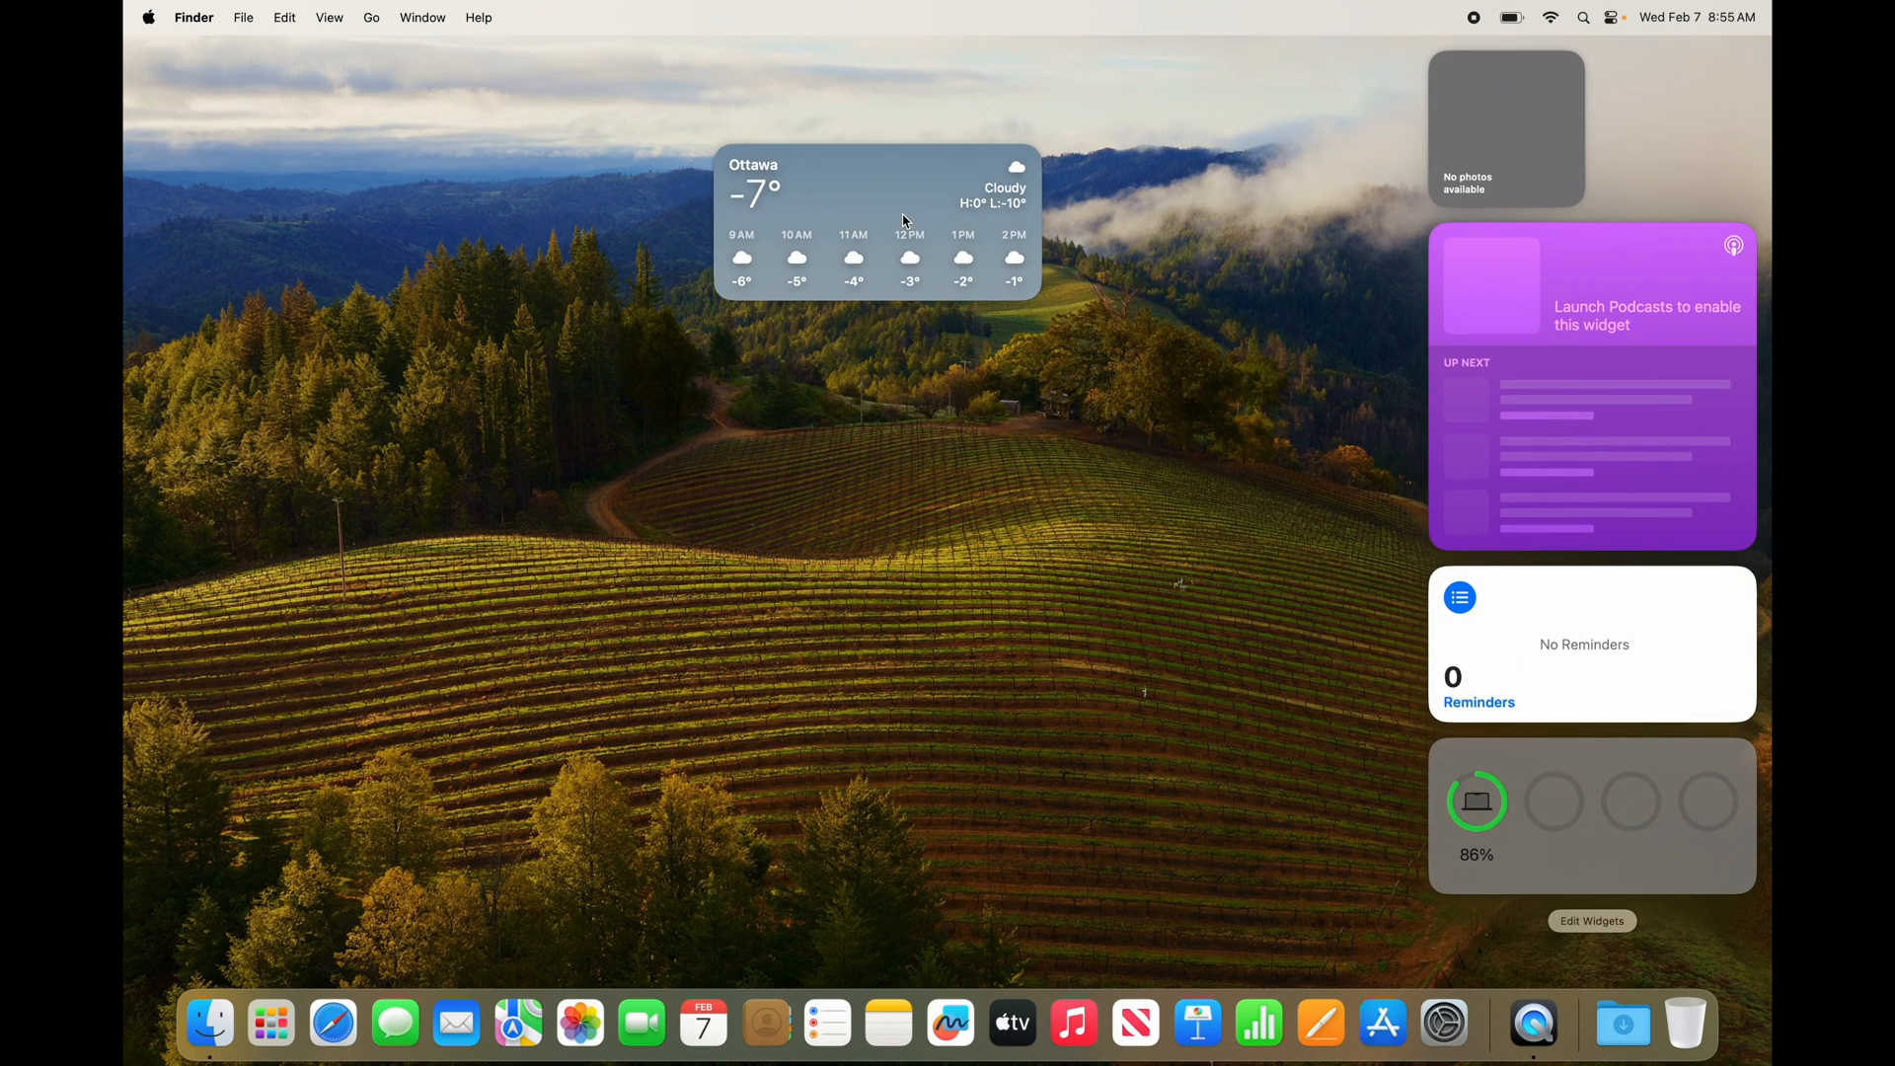
pyautogui.moveTo(1609, 647); pyautogui.dragTo(944, 449)
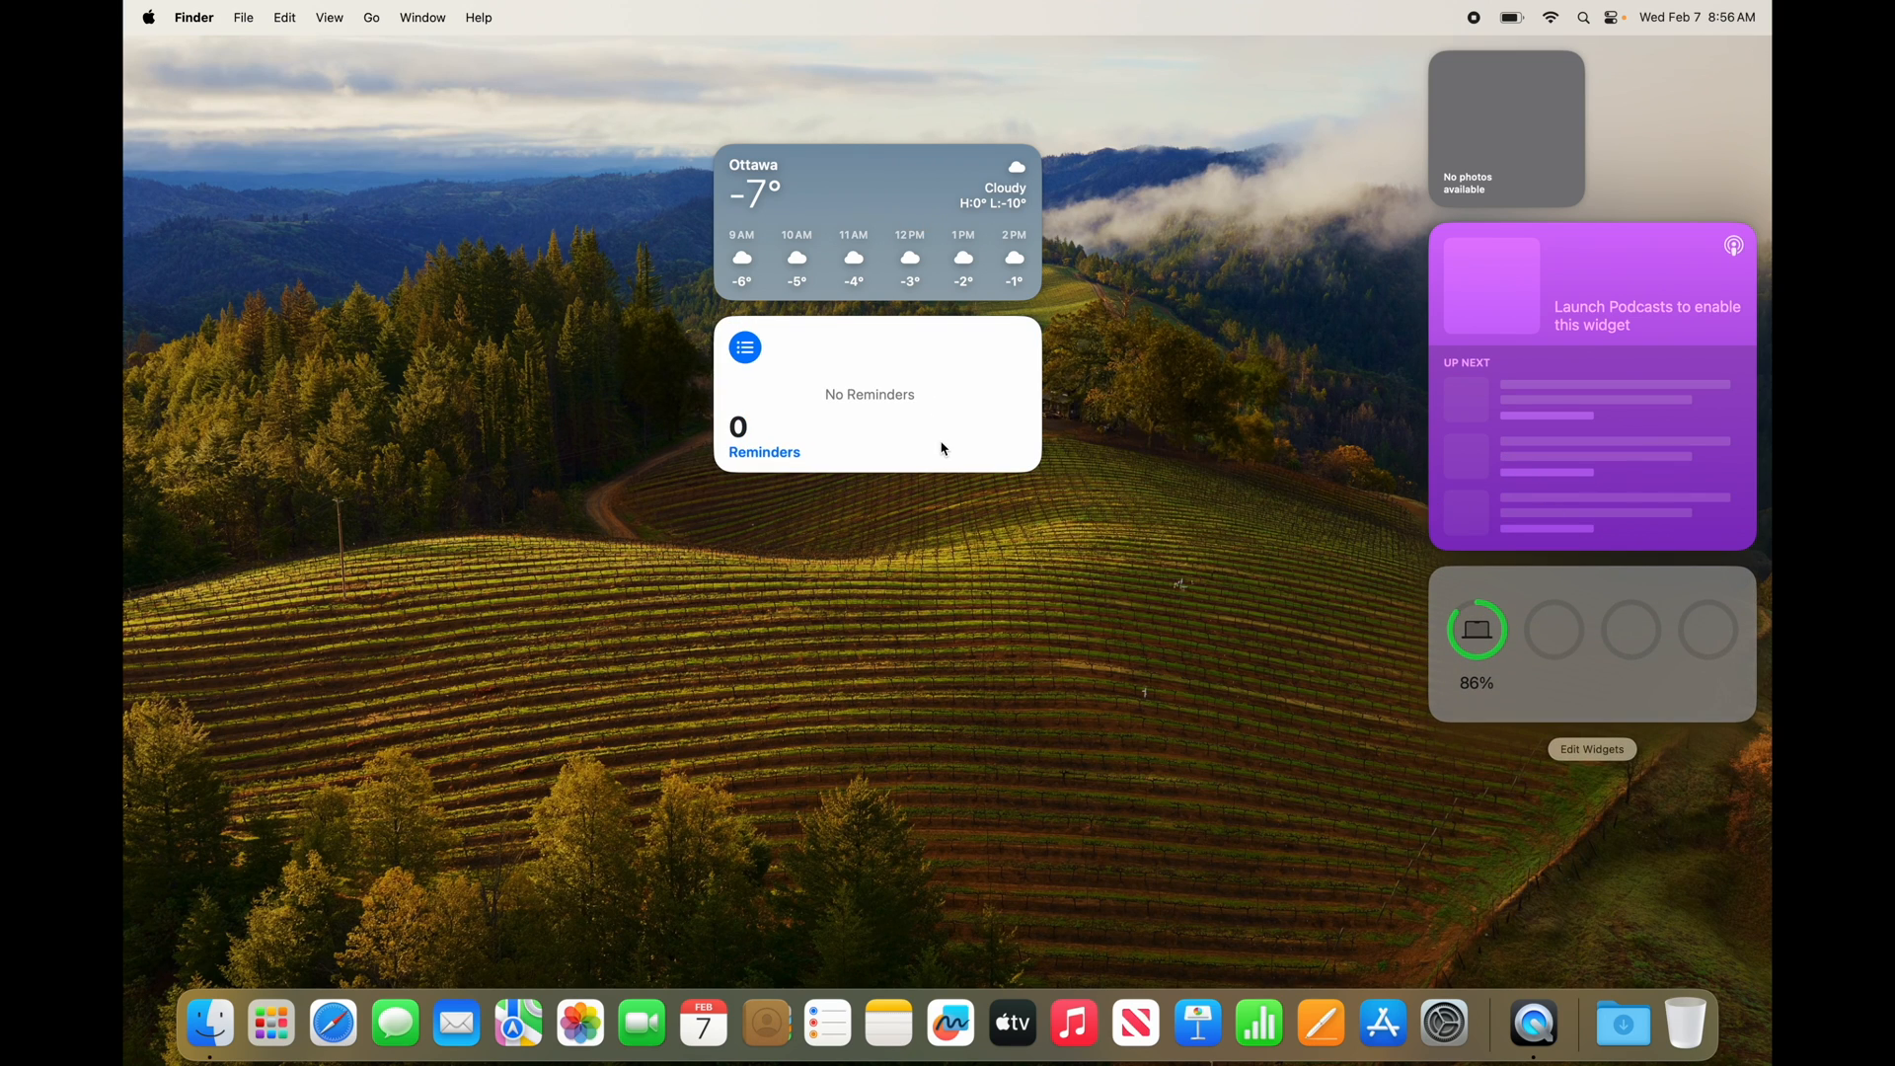
# Add the suggested analog Clock widget below the Batteries widget in Notification Center and close the widget gallery
pyautogui.click(1593, 750)
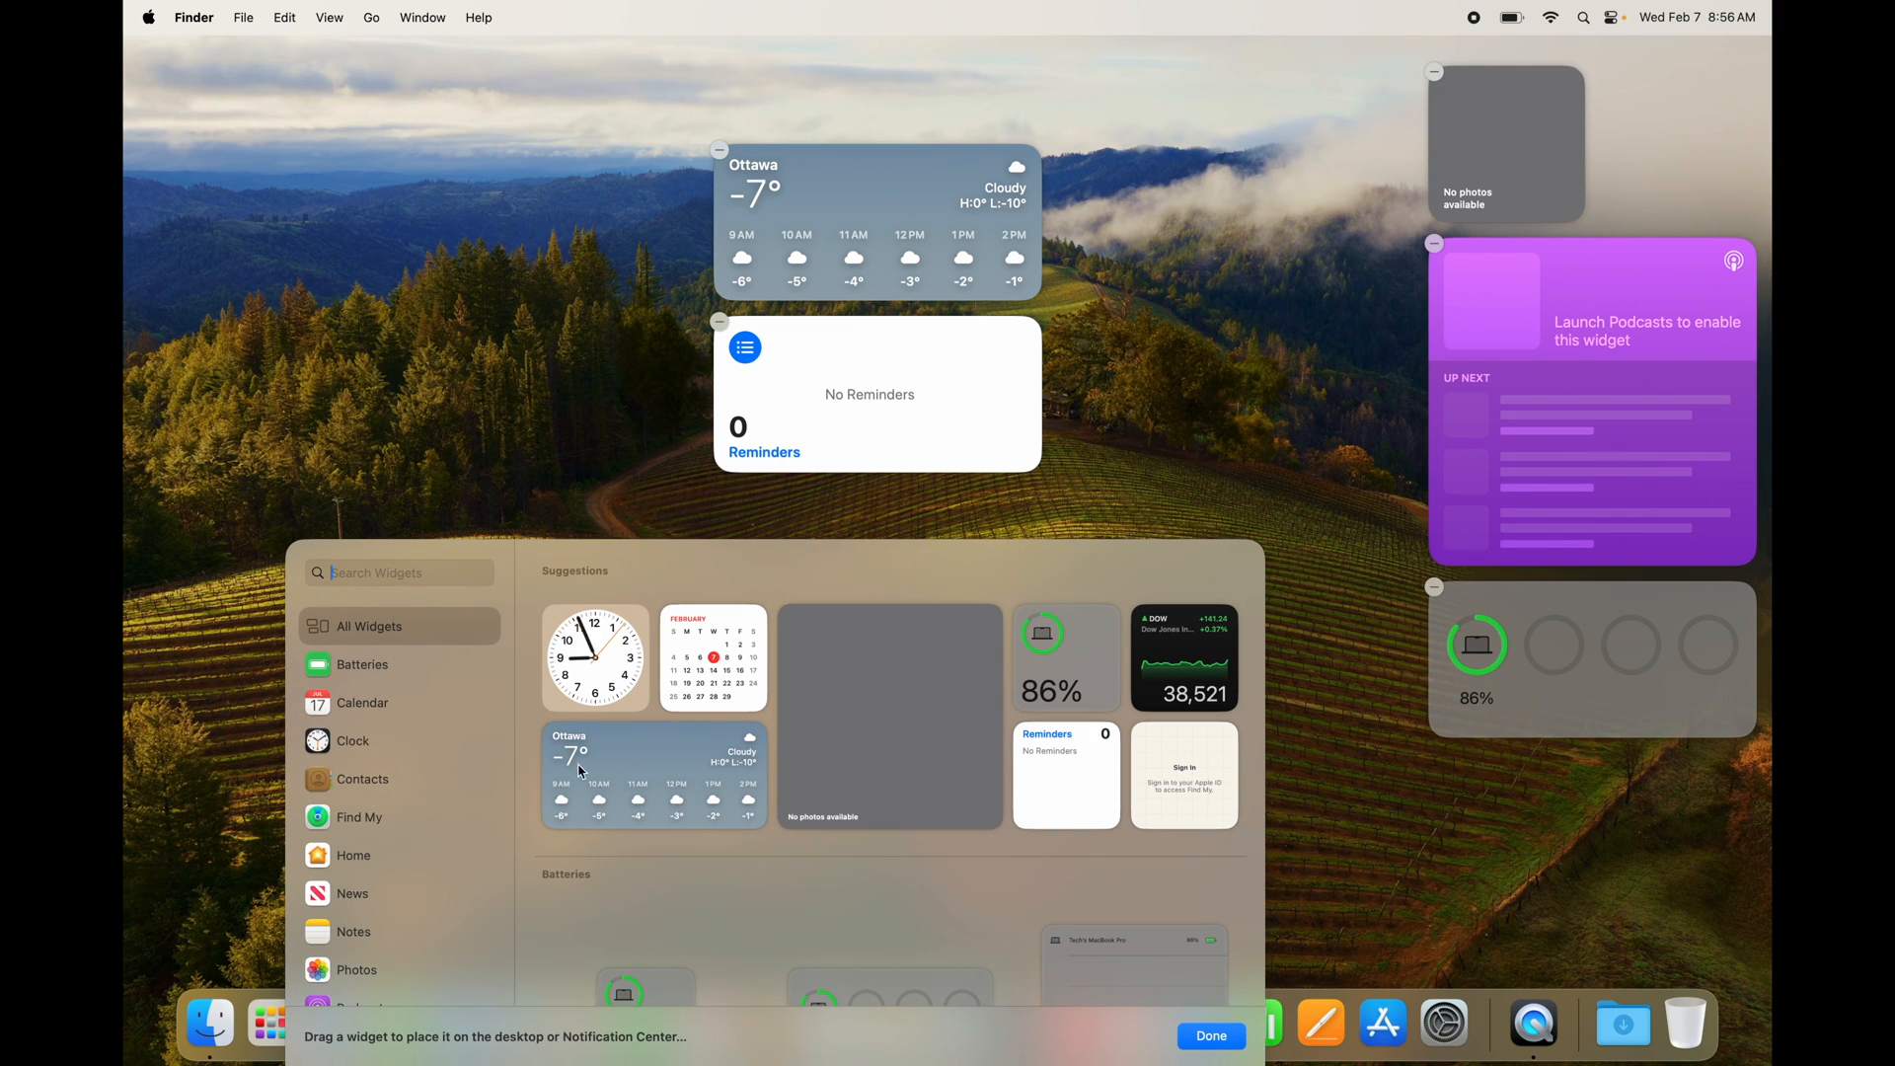
pyautogui.moveTo(591, 662)
pyautogui.moveTo(590, 663); pyautogui.dragTo(1485, 822)
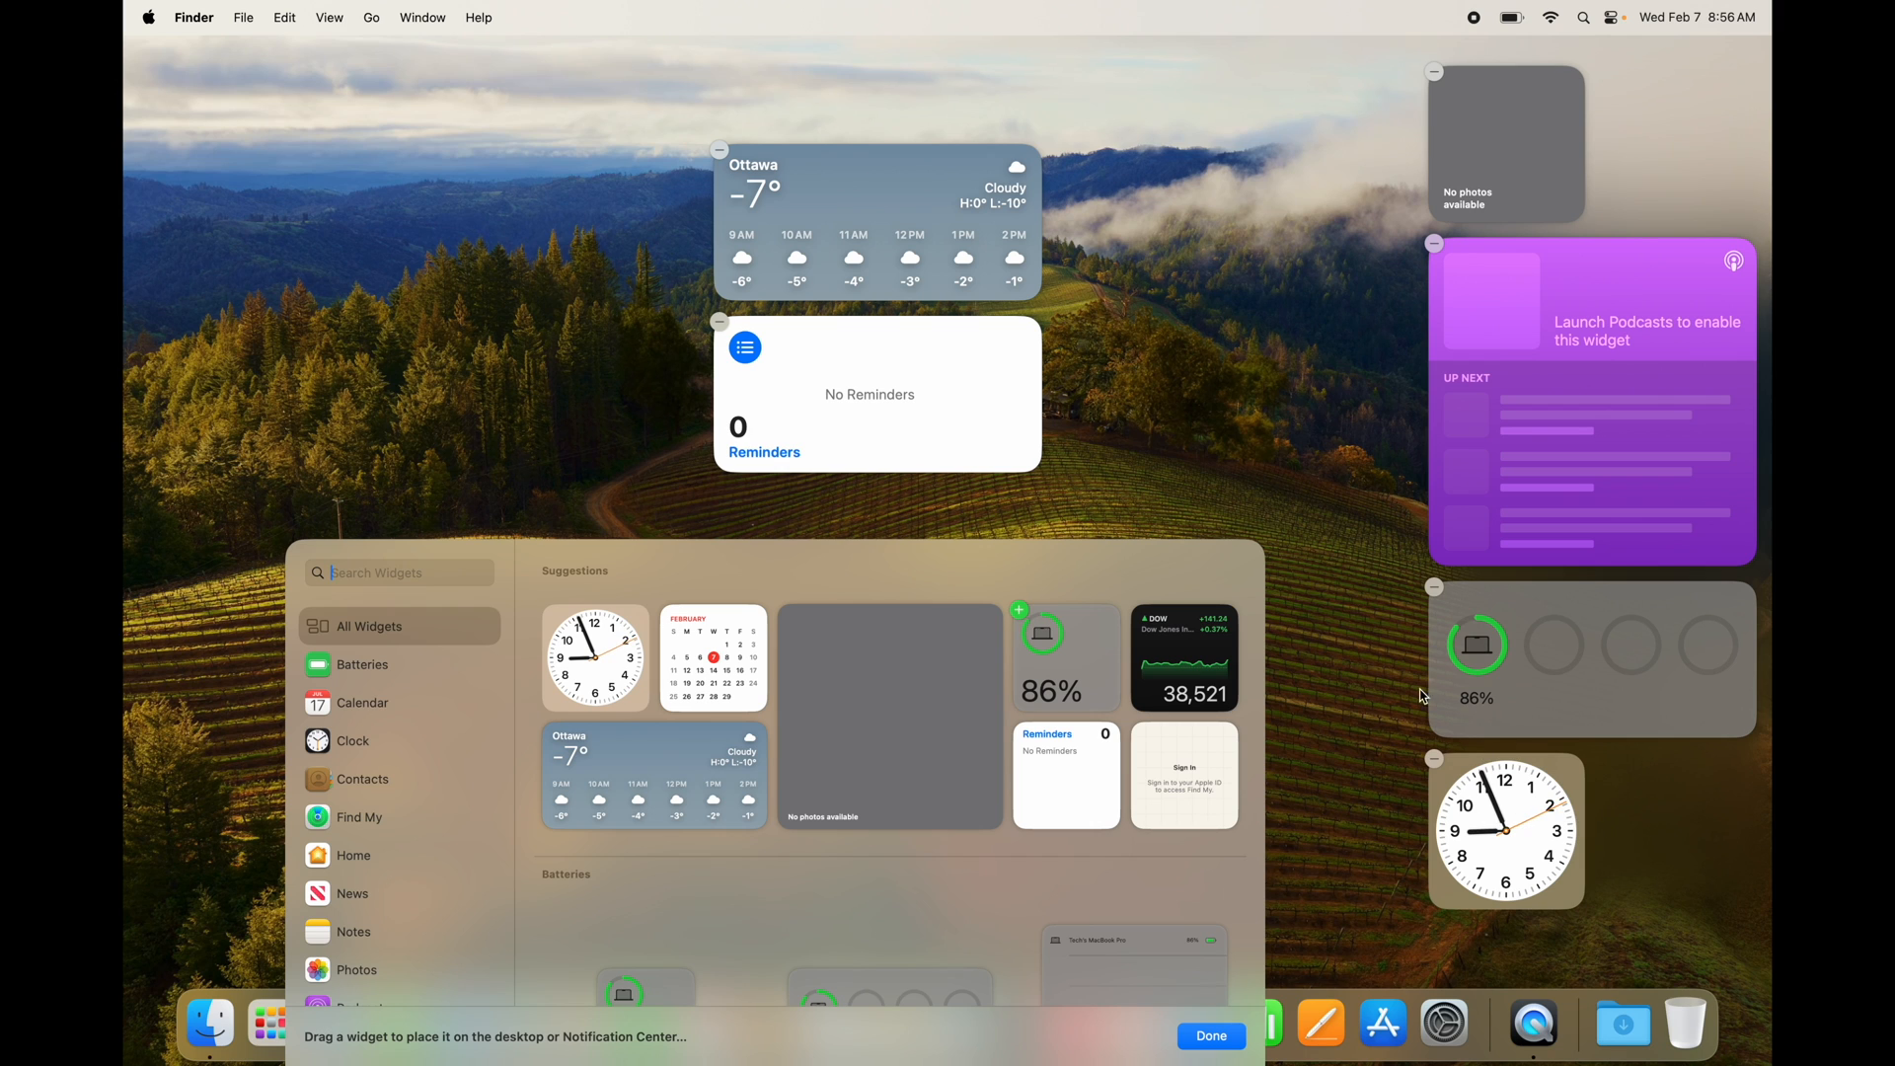
pyautogui.click(1379, 663)
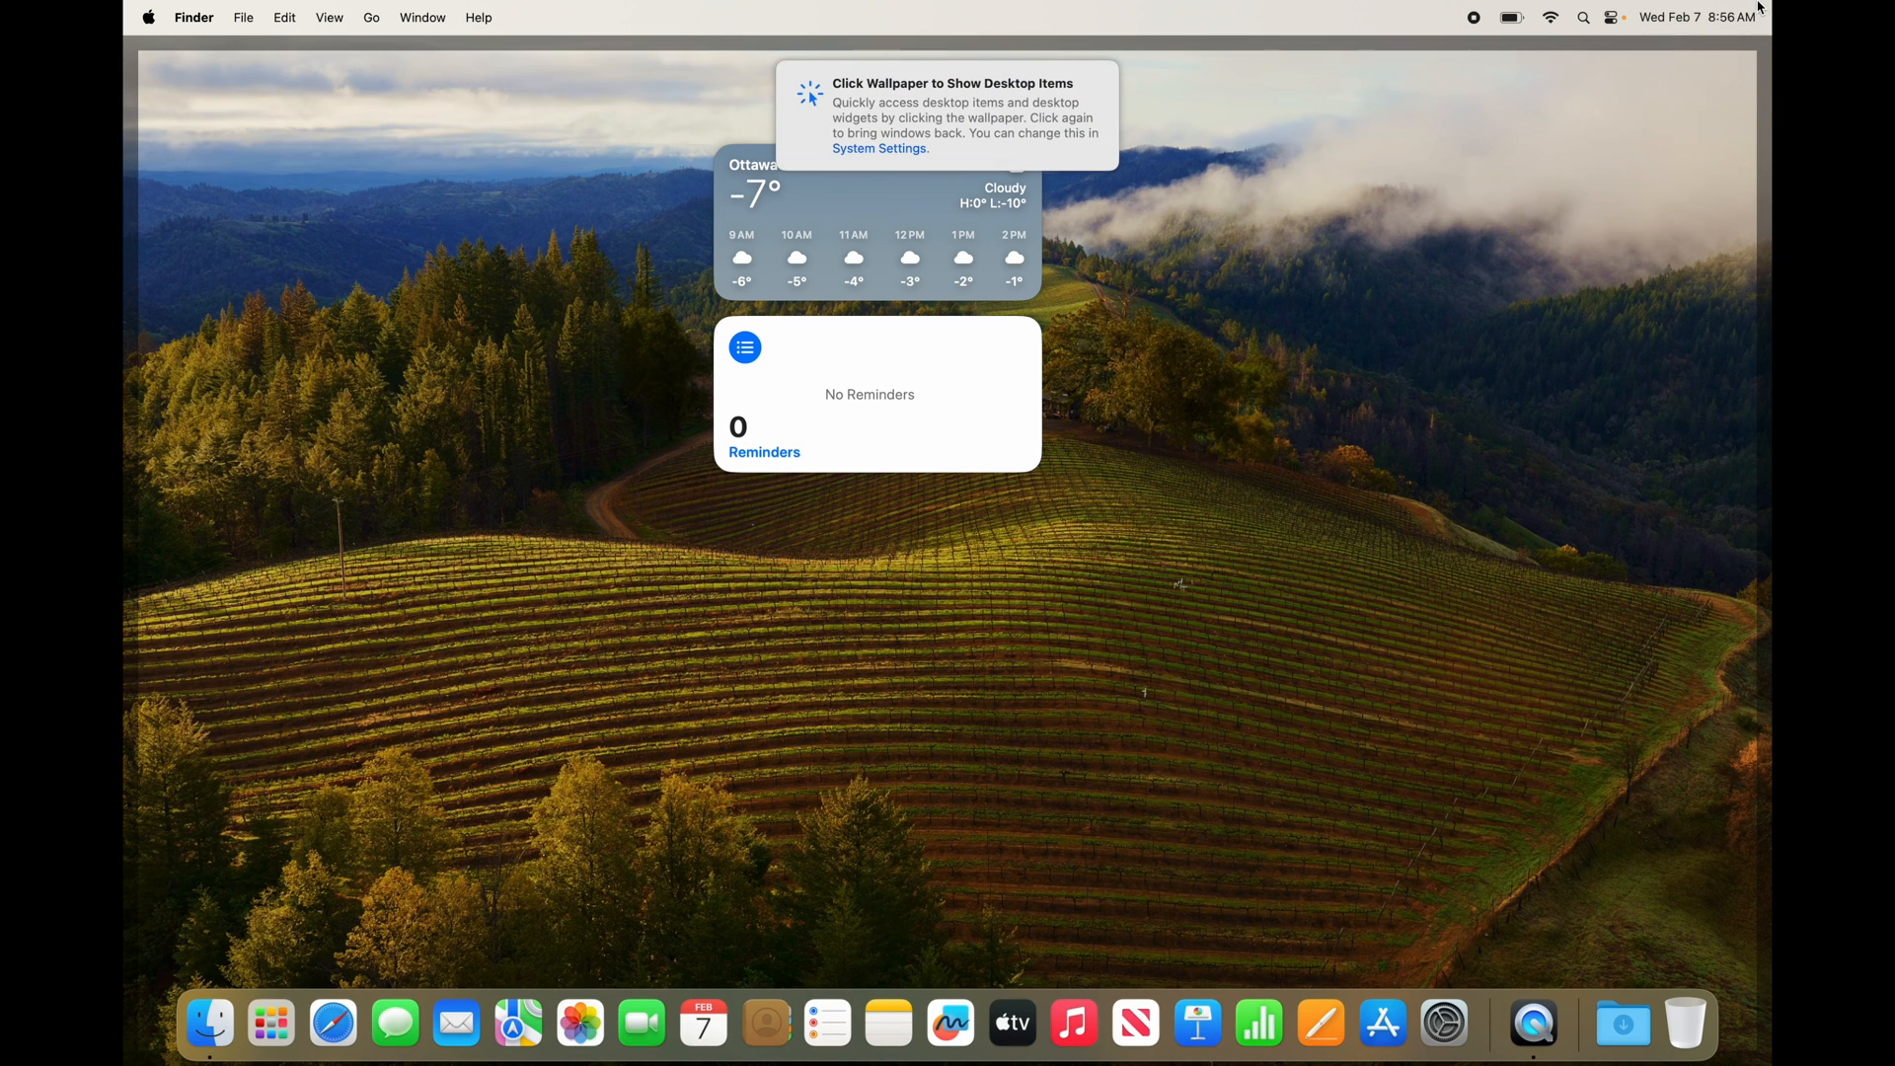
pyautogui.click(1310, 328)
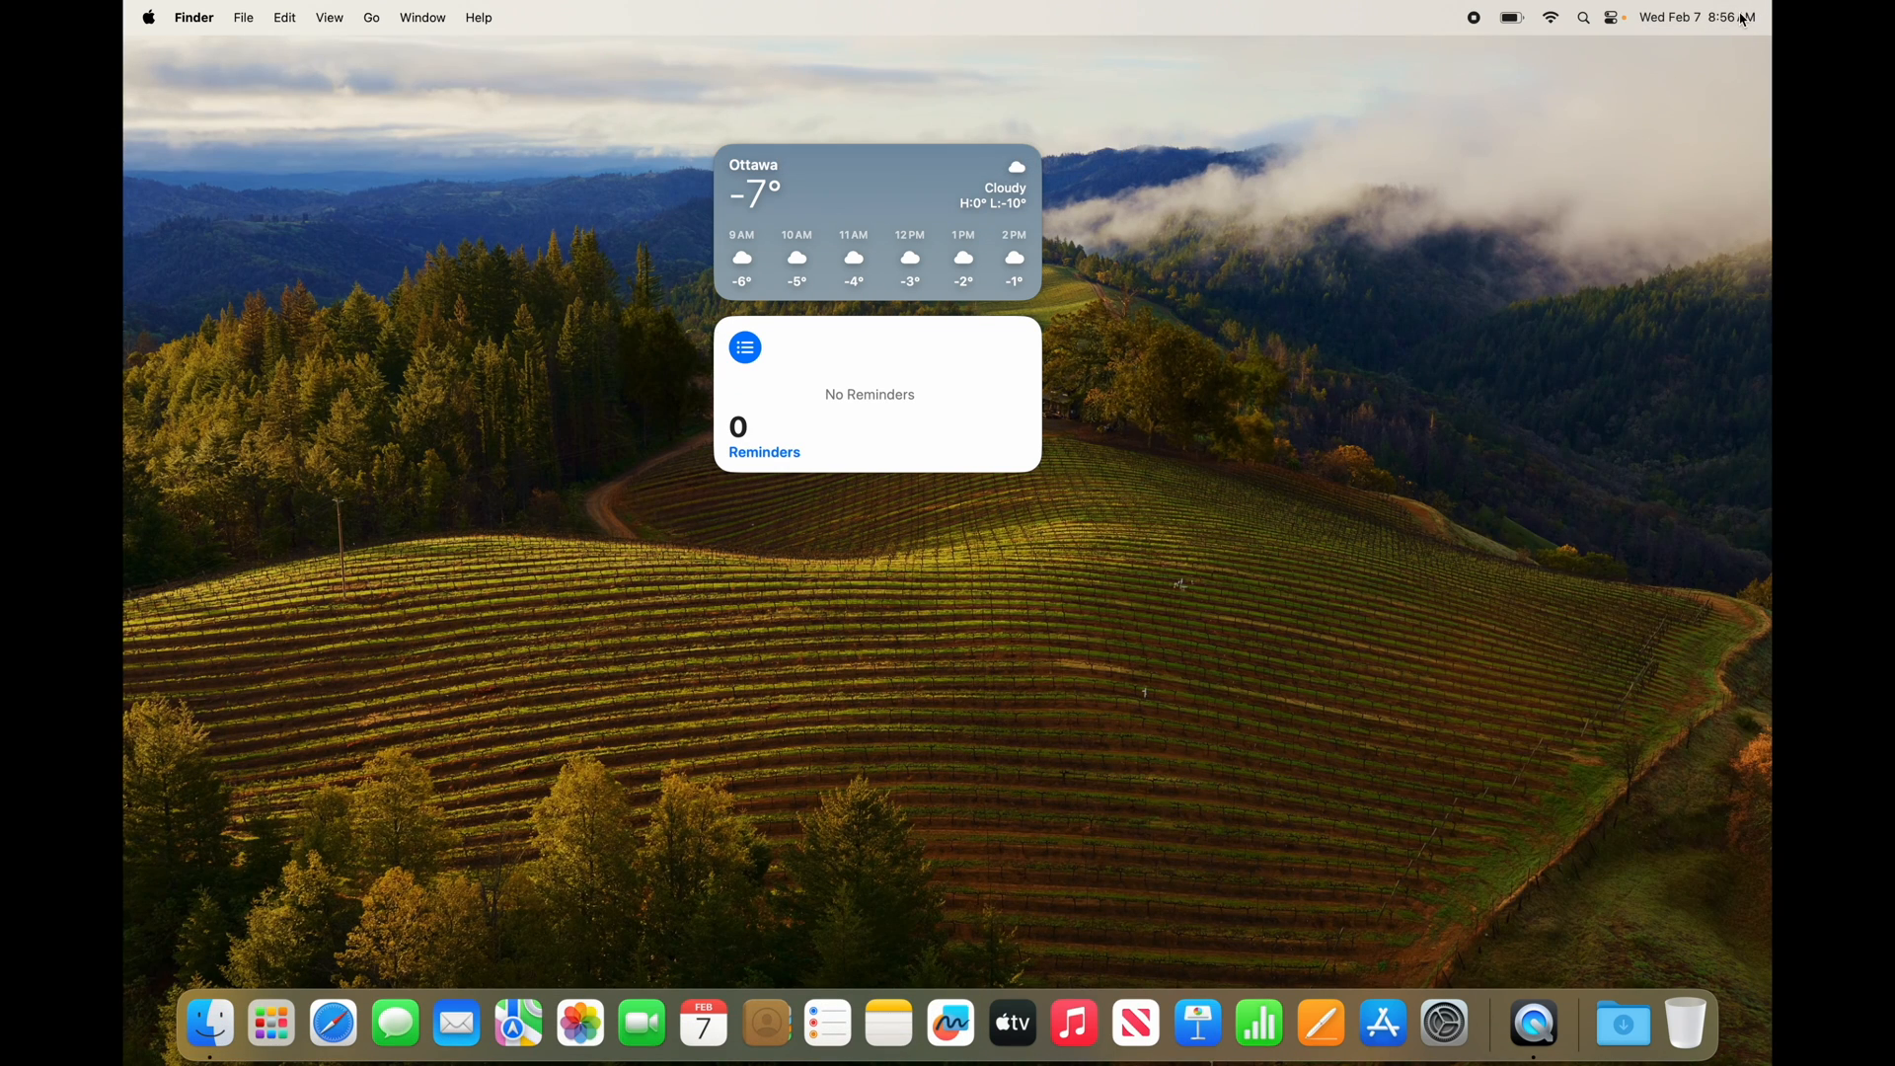
# Move the Clock widget from Notification Center onto the desktop, to the right of the Weather widget
pyautogui.click(1744, 20)
pyautogui.moveTo(1510, 784); pyautogui.dragTo(1174, 189)
pyautogui.click(1327, 347)
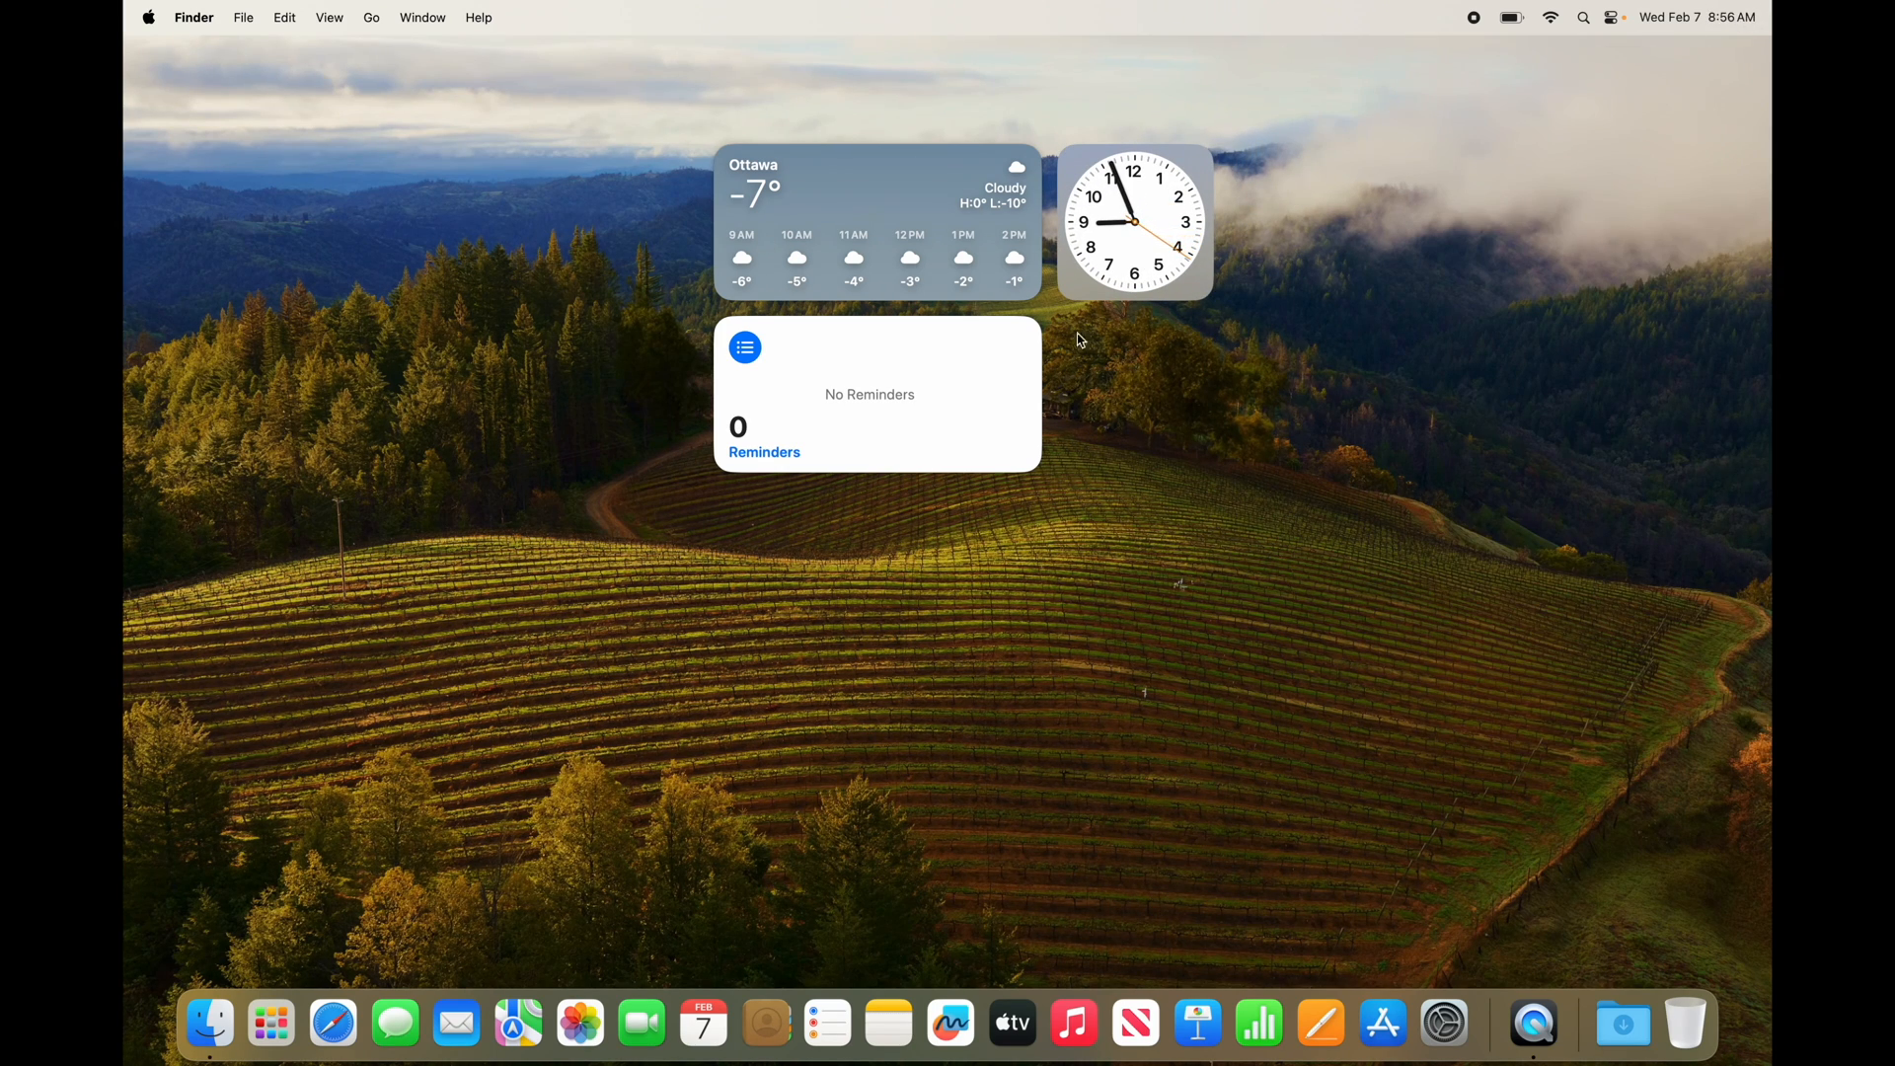
# Line up the Reminders, Weather and Clock widgets in a row at the upper right of the desktop
pyautogui.moveTo(1101, 249); pyautogui.dragTo(1590, 168)
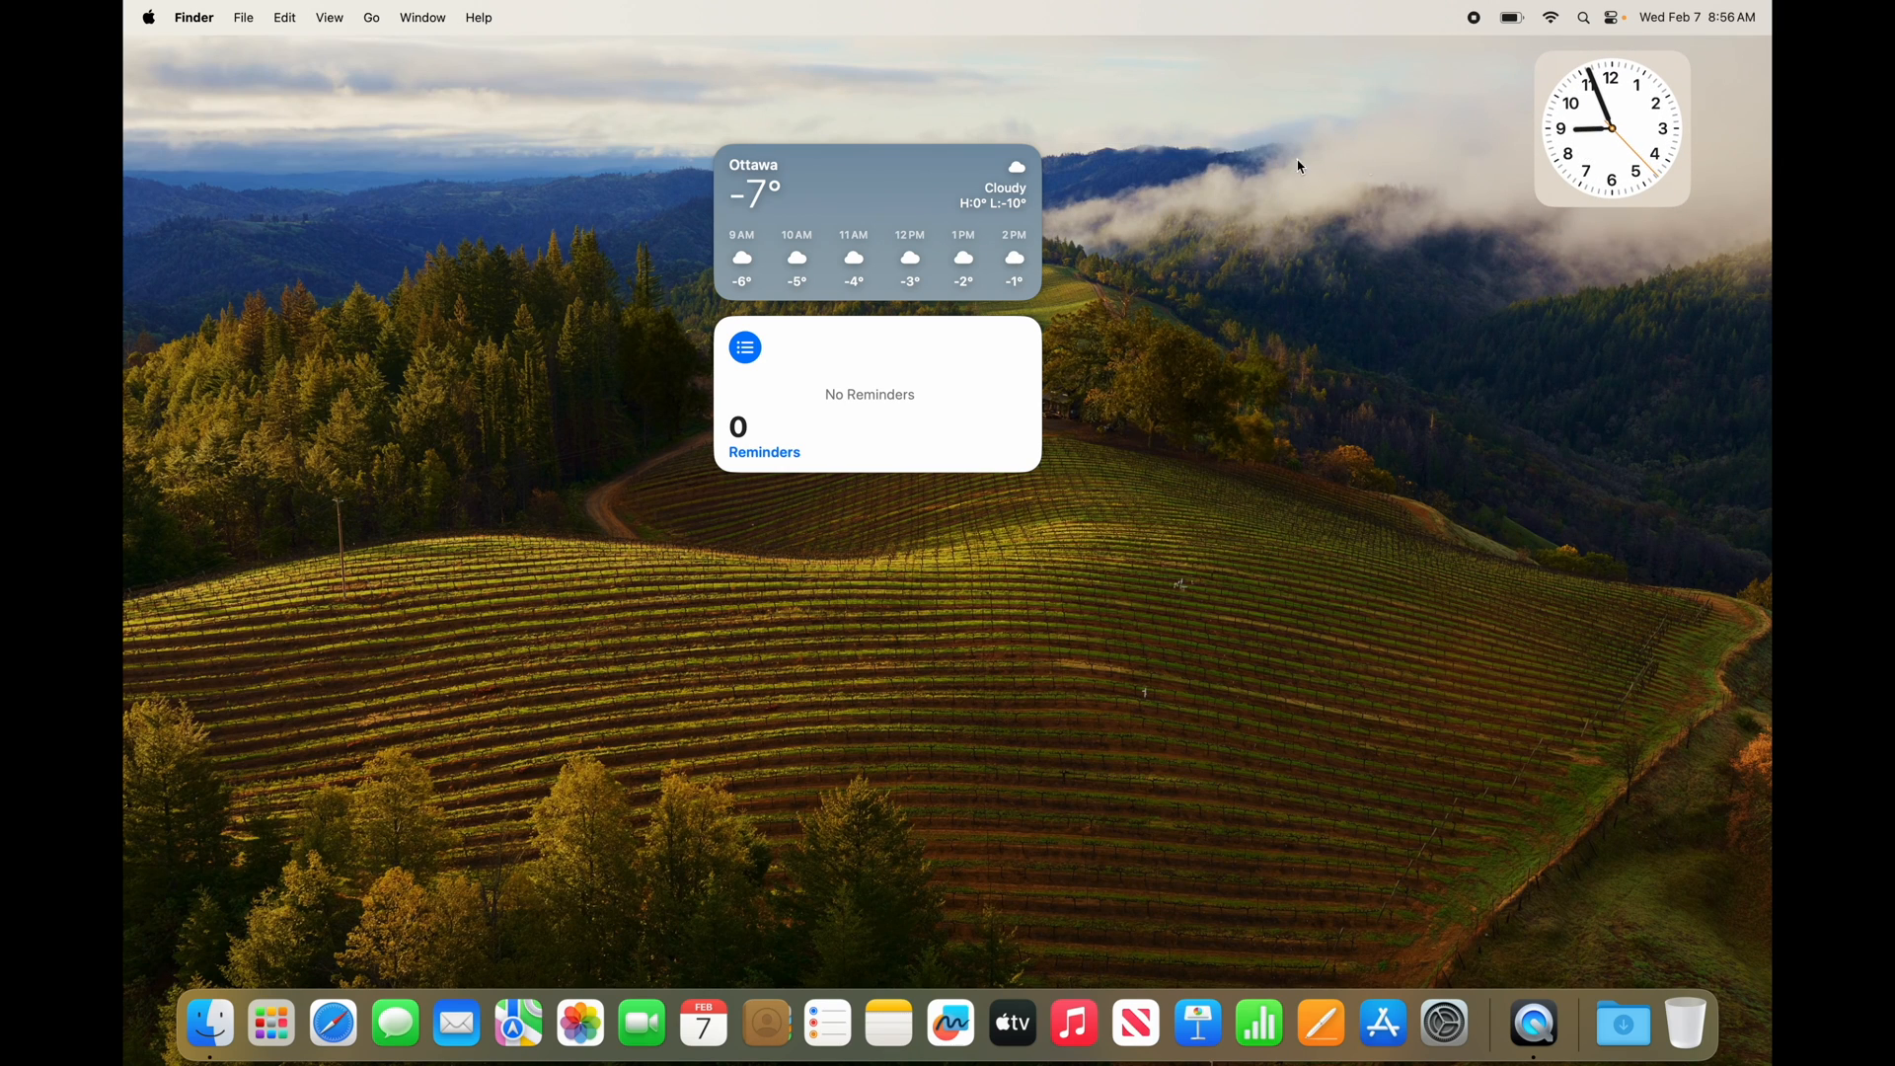
pyautogui.moveTo(836, 225); pyautogui.dragTo(1311, 132)
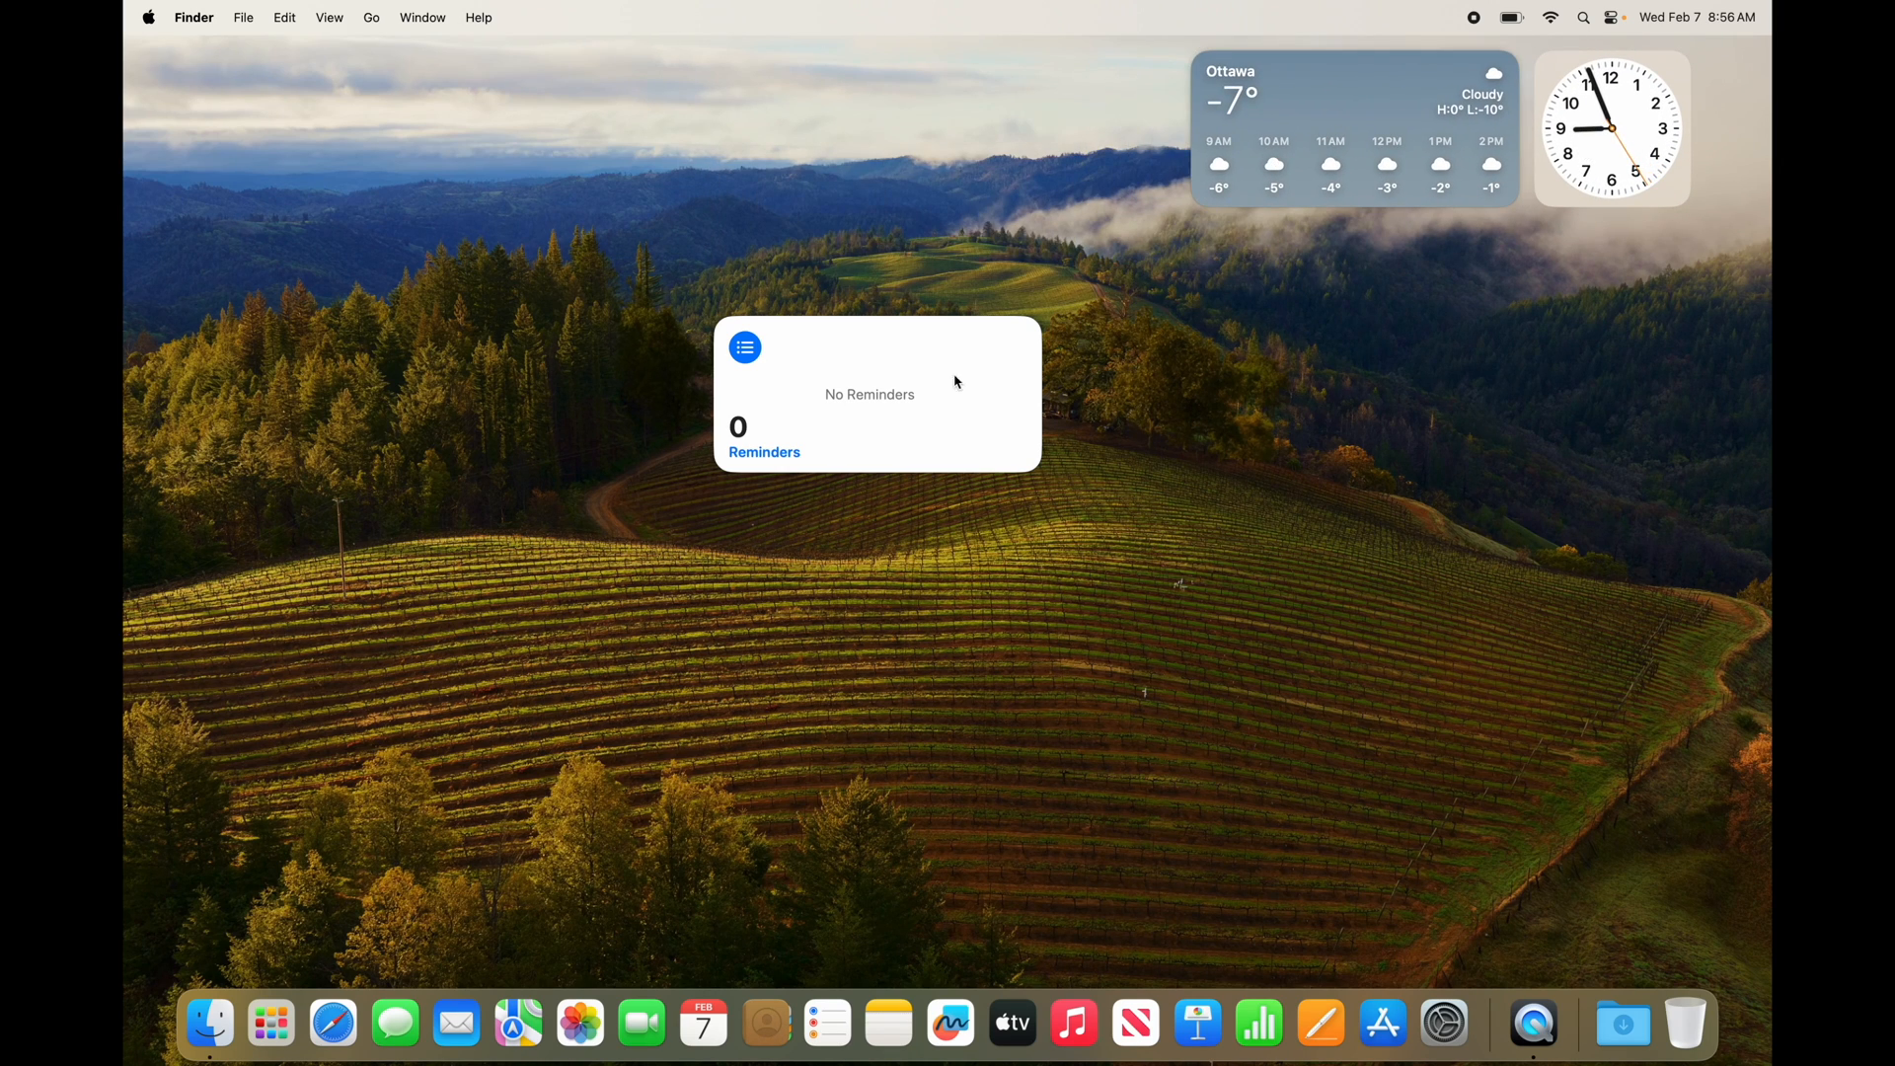
pyautogui.moveTo(956, 382); pyautogui.dragTo(1088, 115)
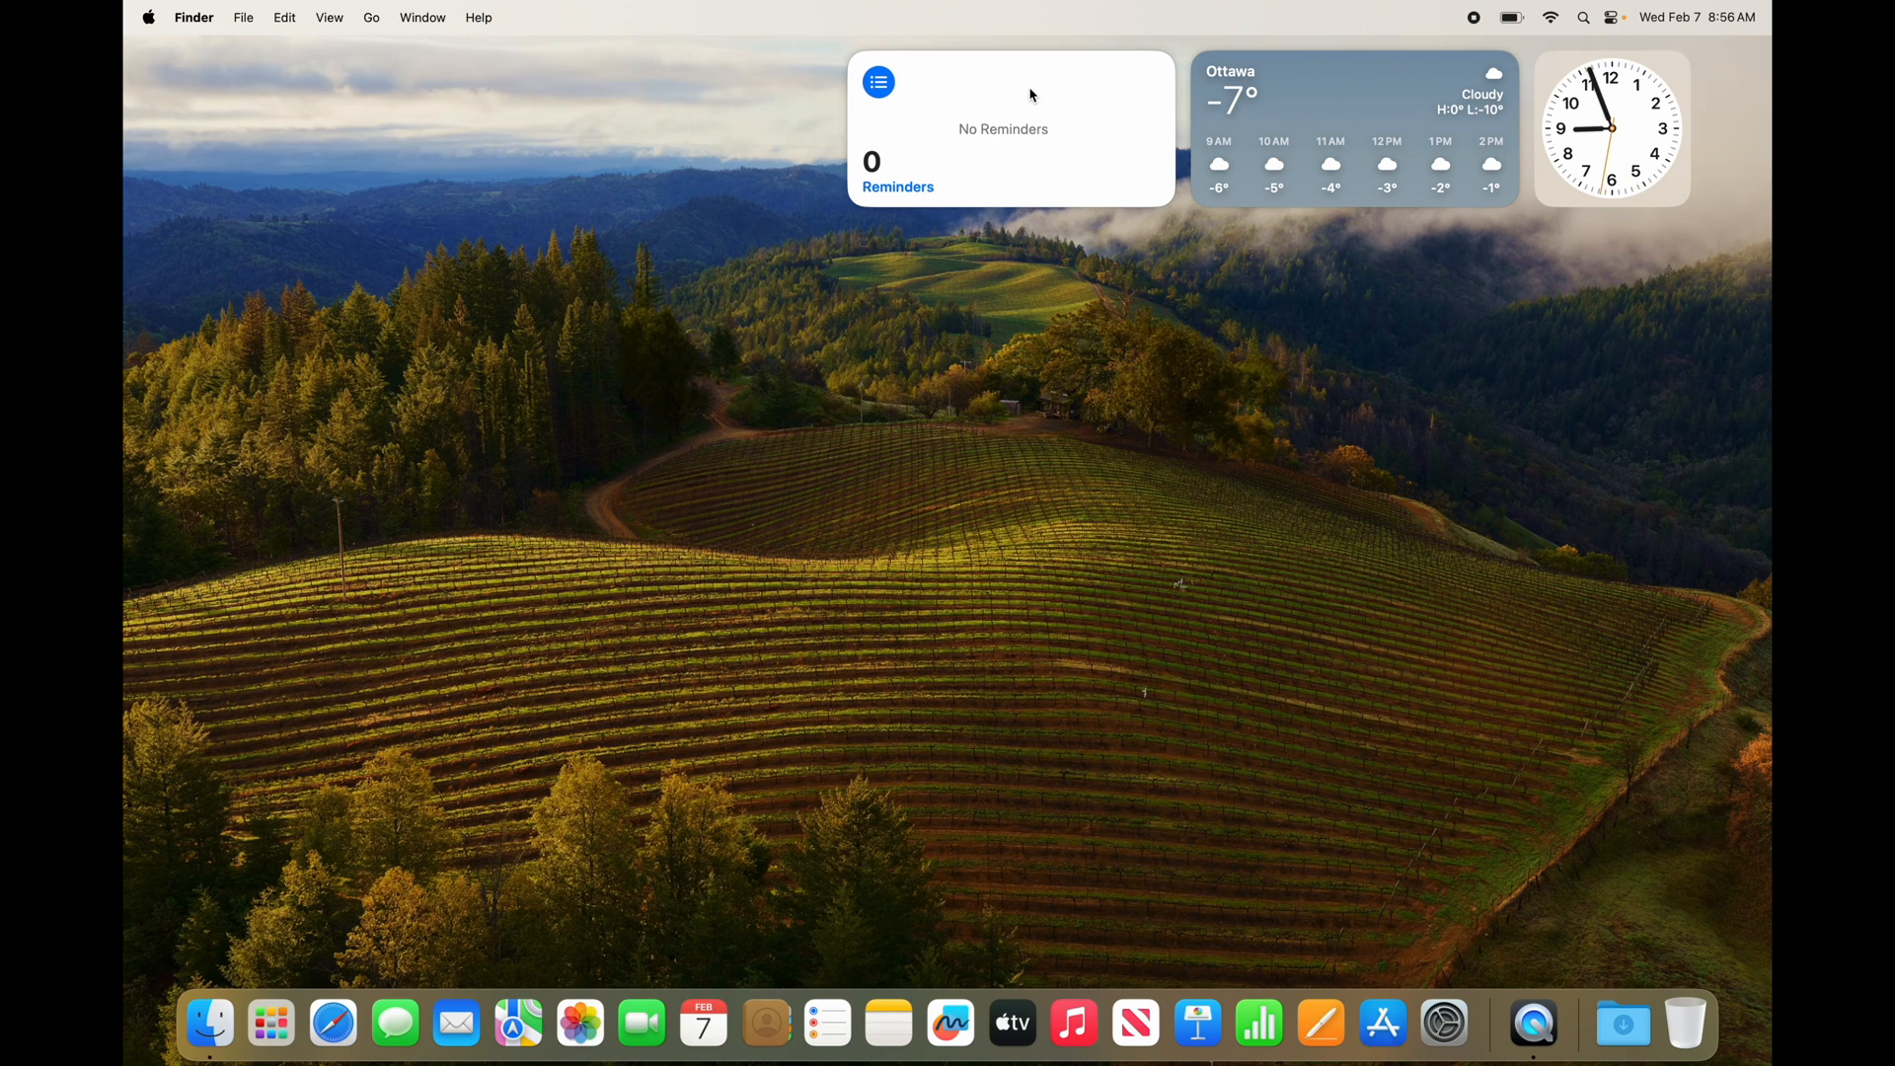
# Rearrange the desktop widgets into a row across the middle in the order Clock, Reminders, Weather
pyautogui.moveTo(1053, 119); pyautogui.dragTo(884, 502)
pyautogui.moveTo(1283, 139); pyautogui.dragTo(1119, 523)
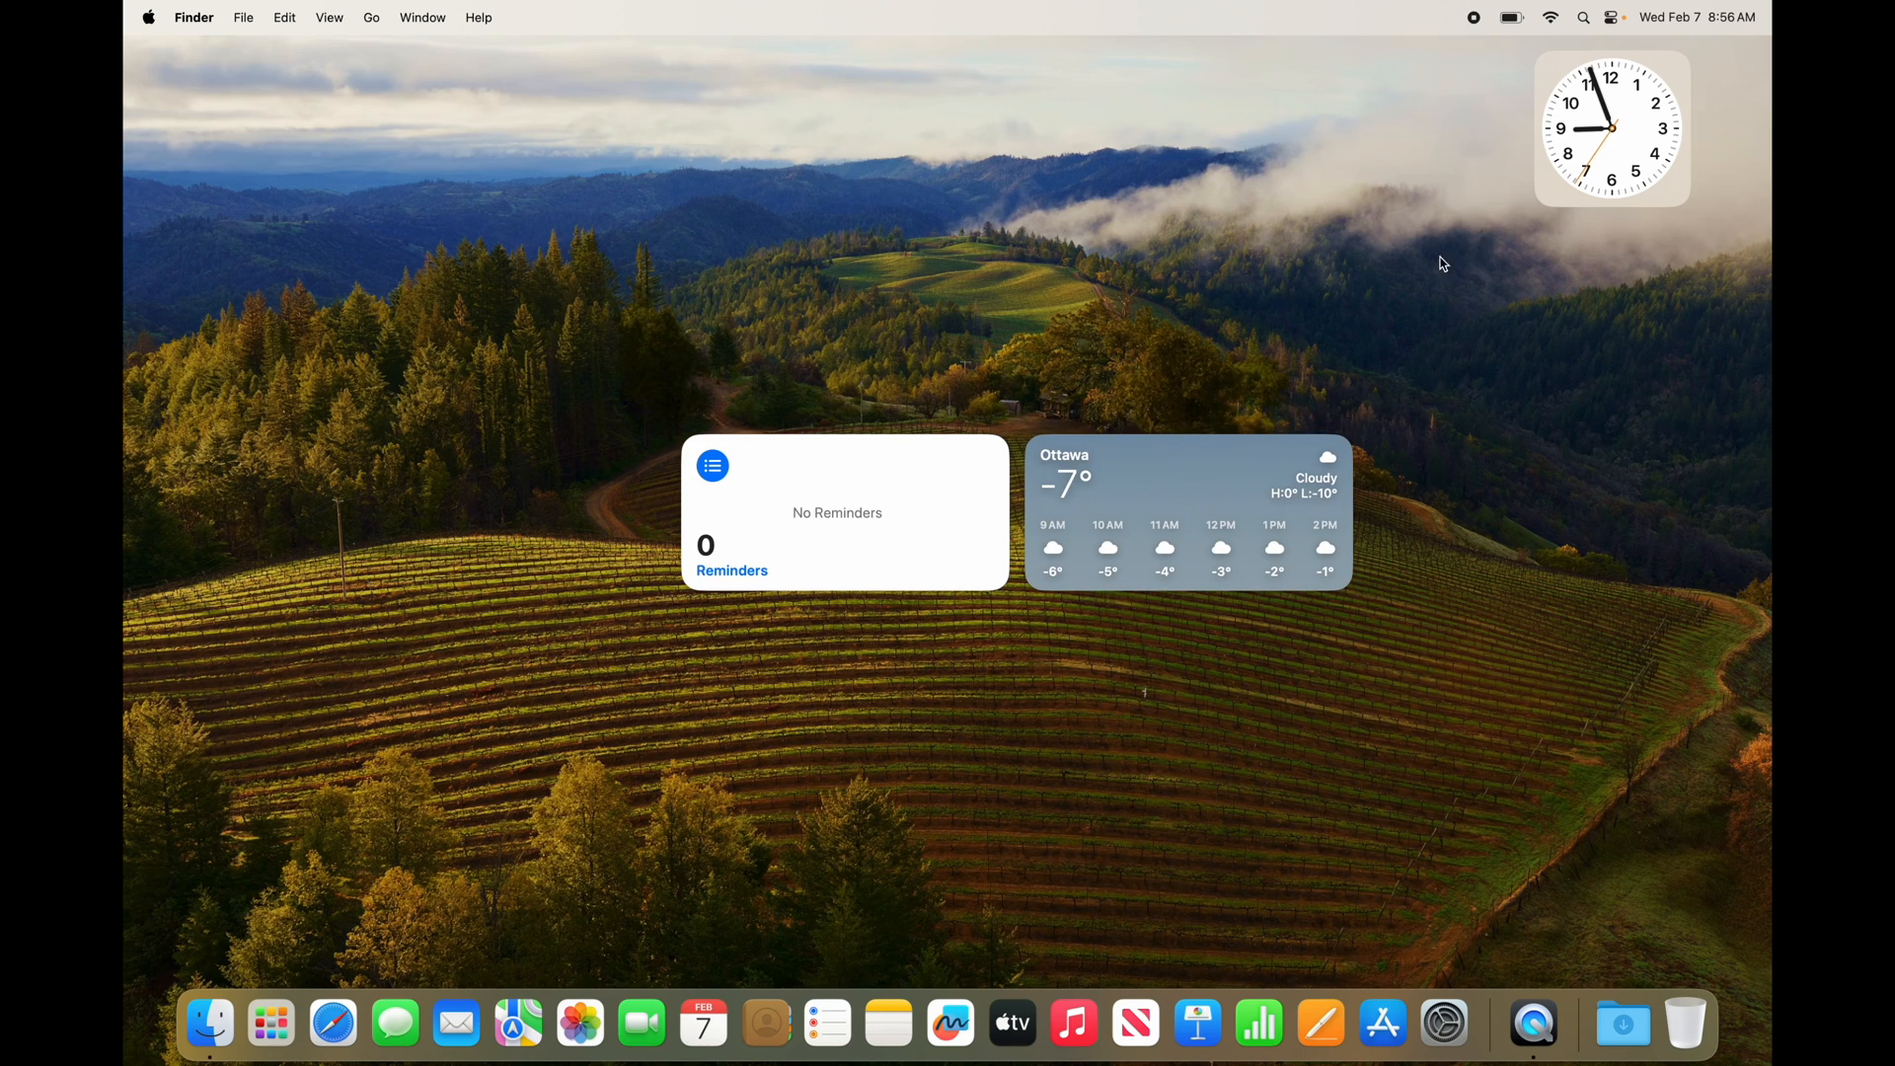
pyautogui.moveTo(1600, 145); pyautogui.dragTo(570, 525)
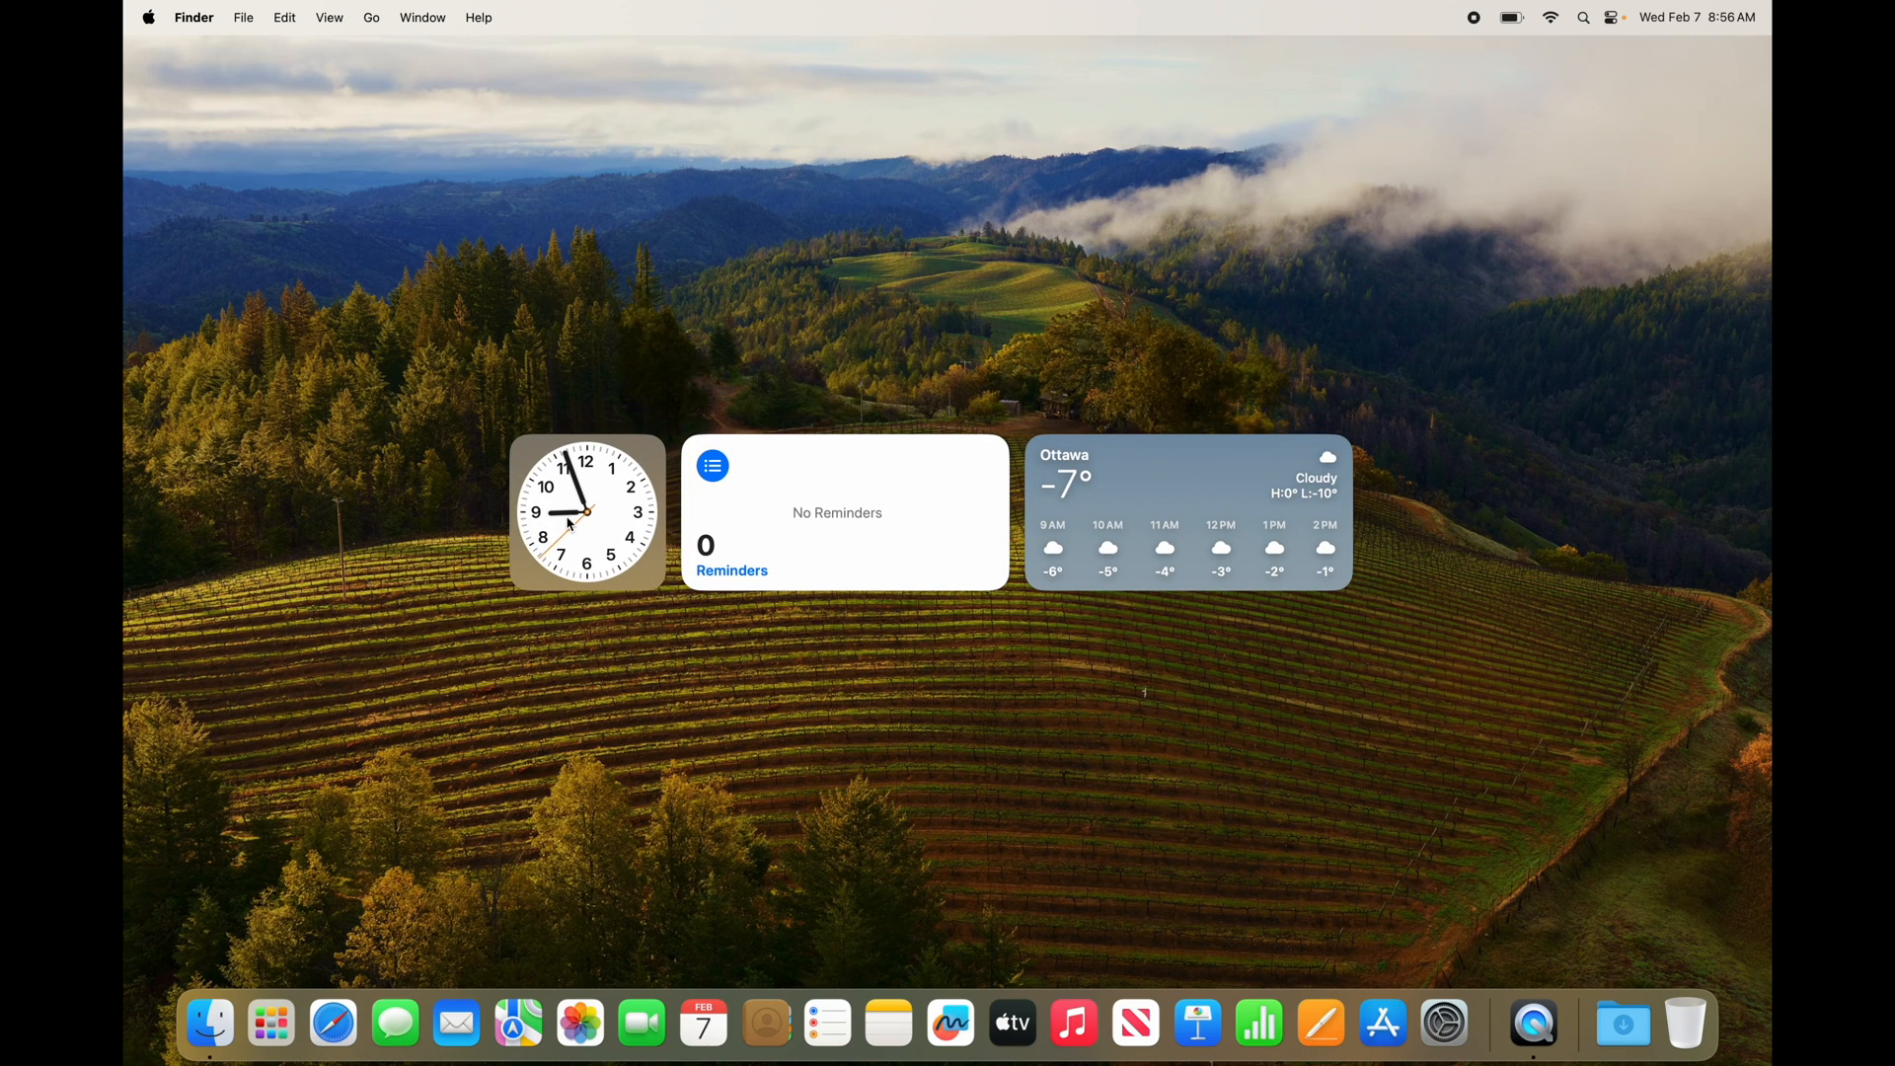
# Open the Weather app from its desktop widget, close its window and allow it to use the current location
pyautogui.click(1205, 481)
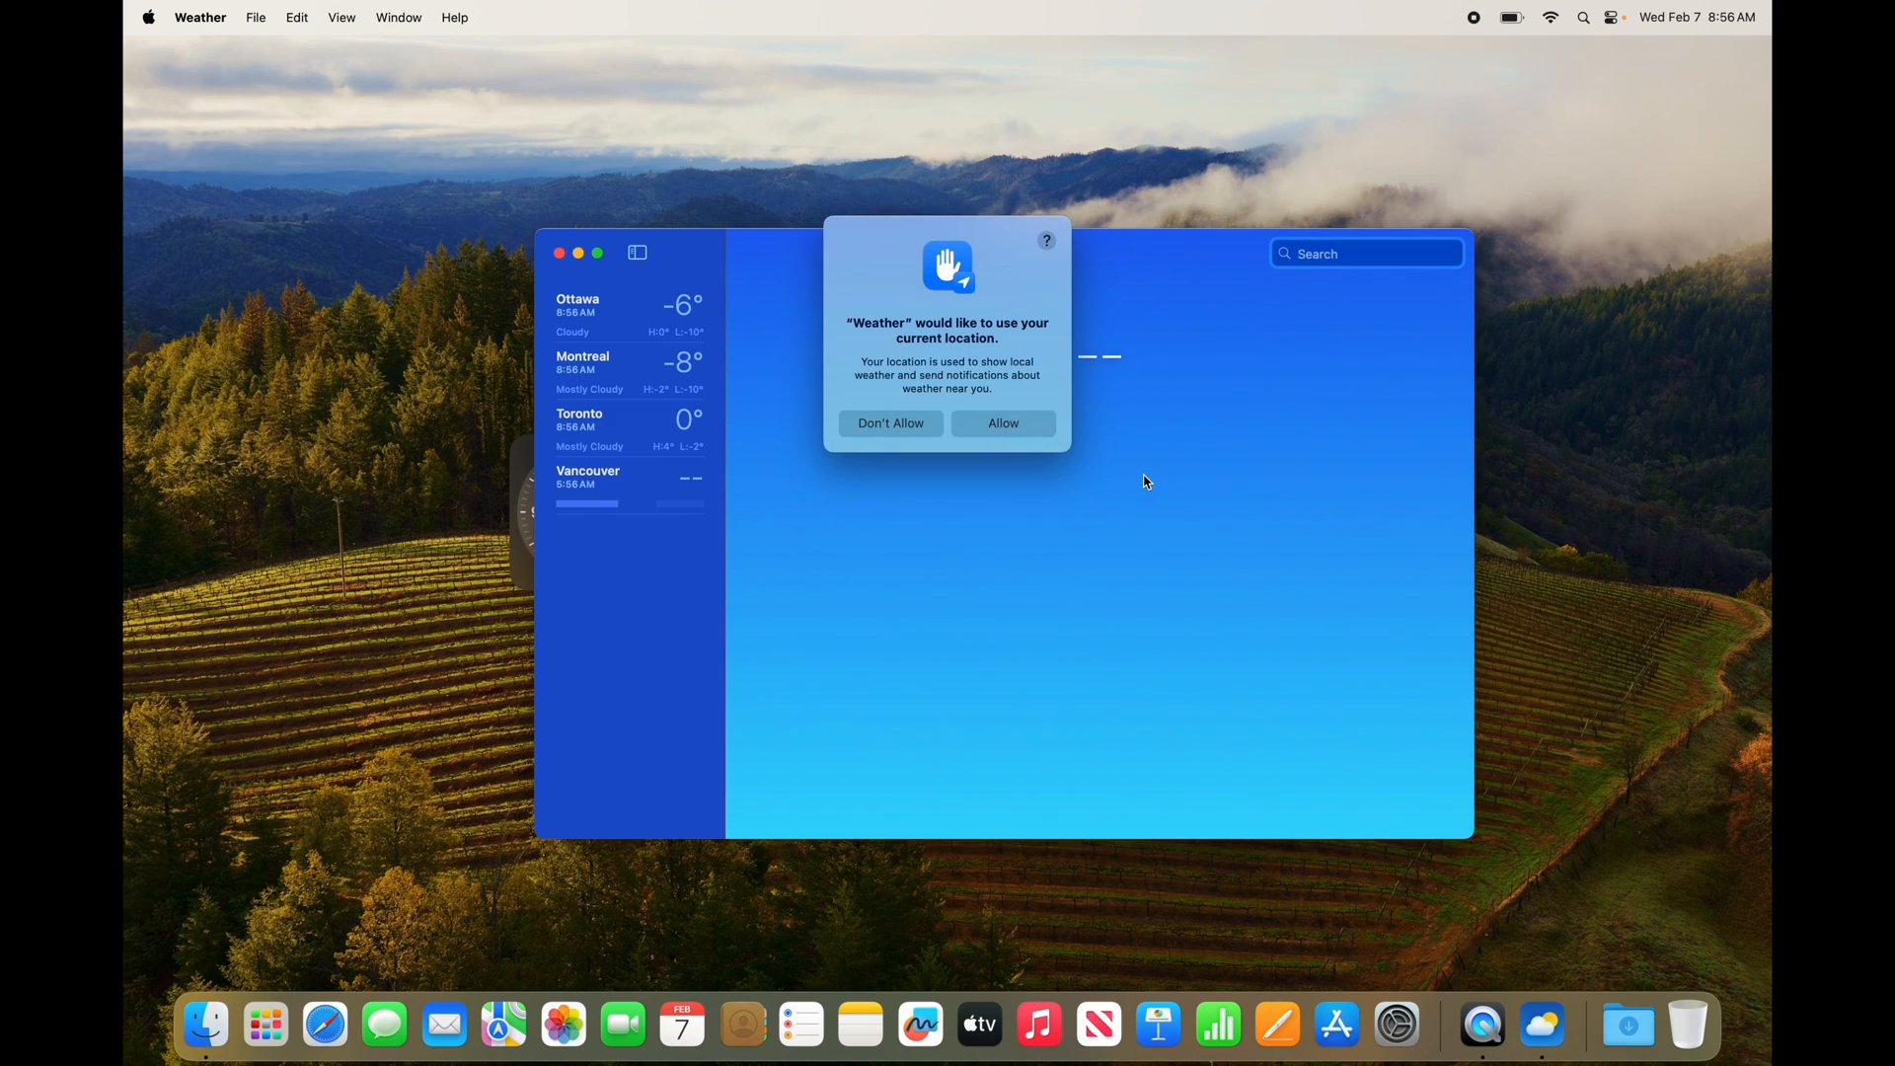
pyautogui.click(558, 255)
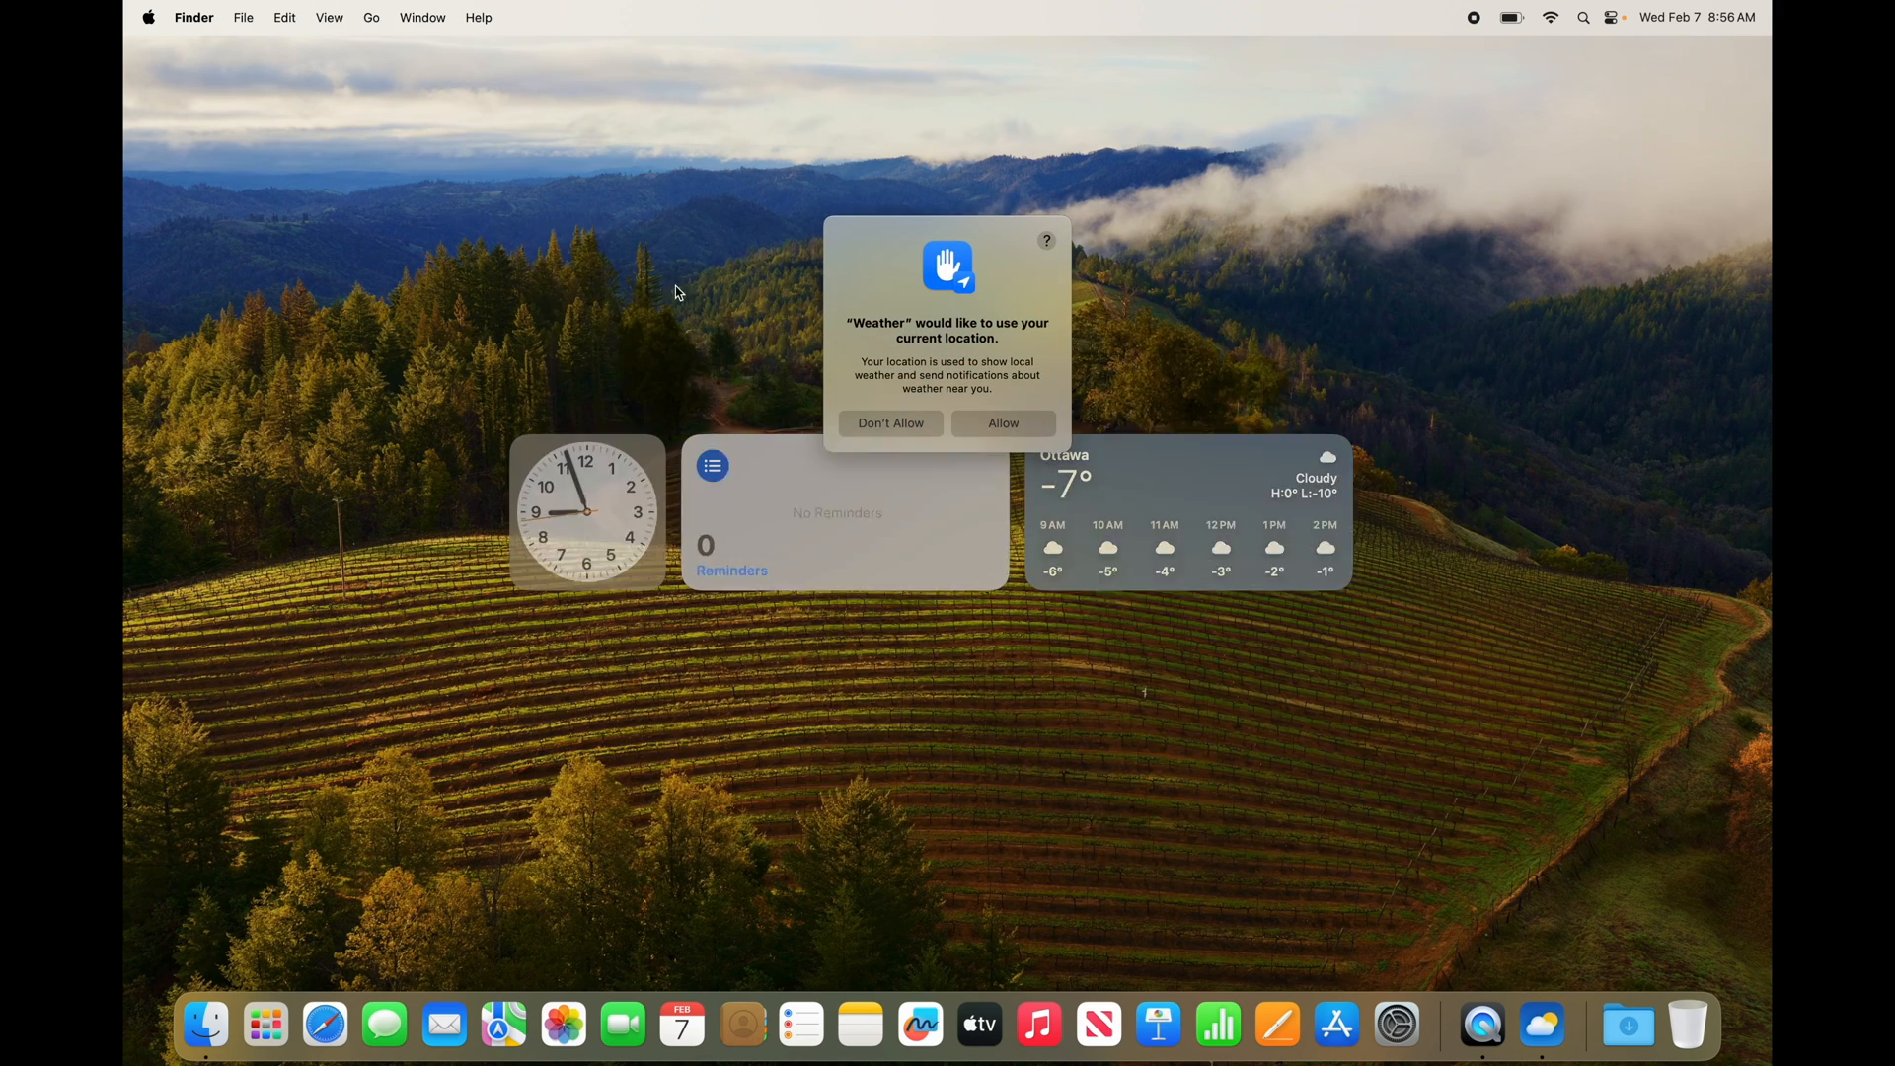
pyautogui.click(1004, 423)
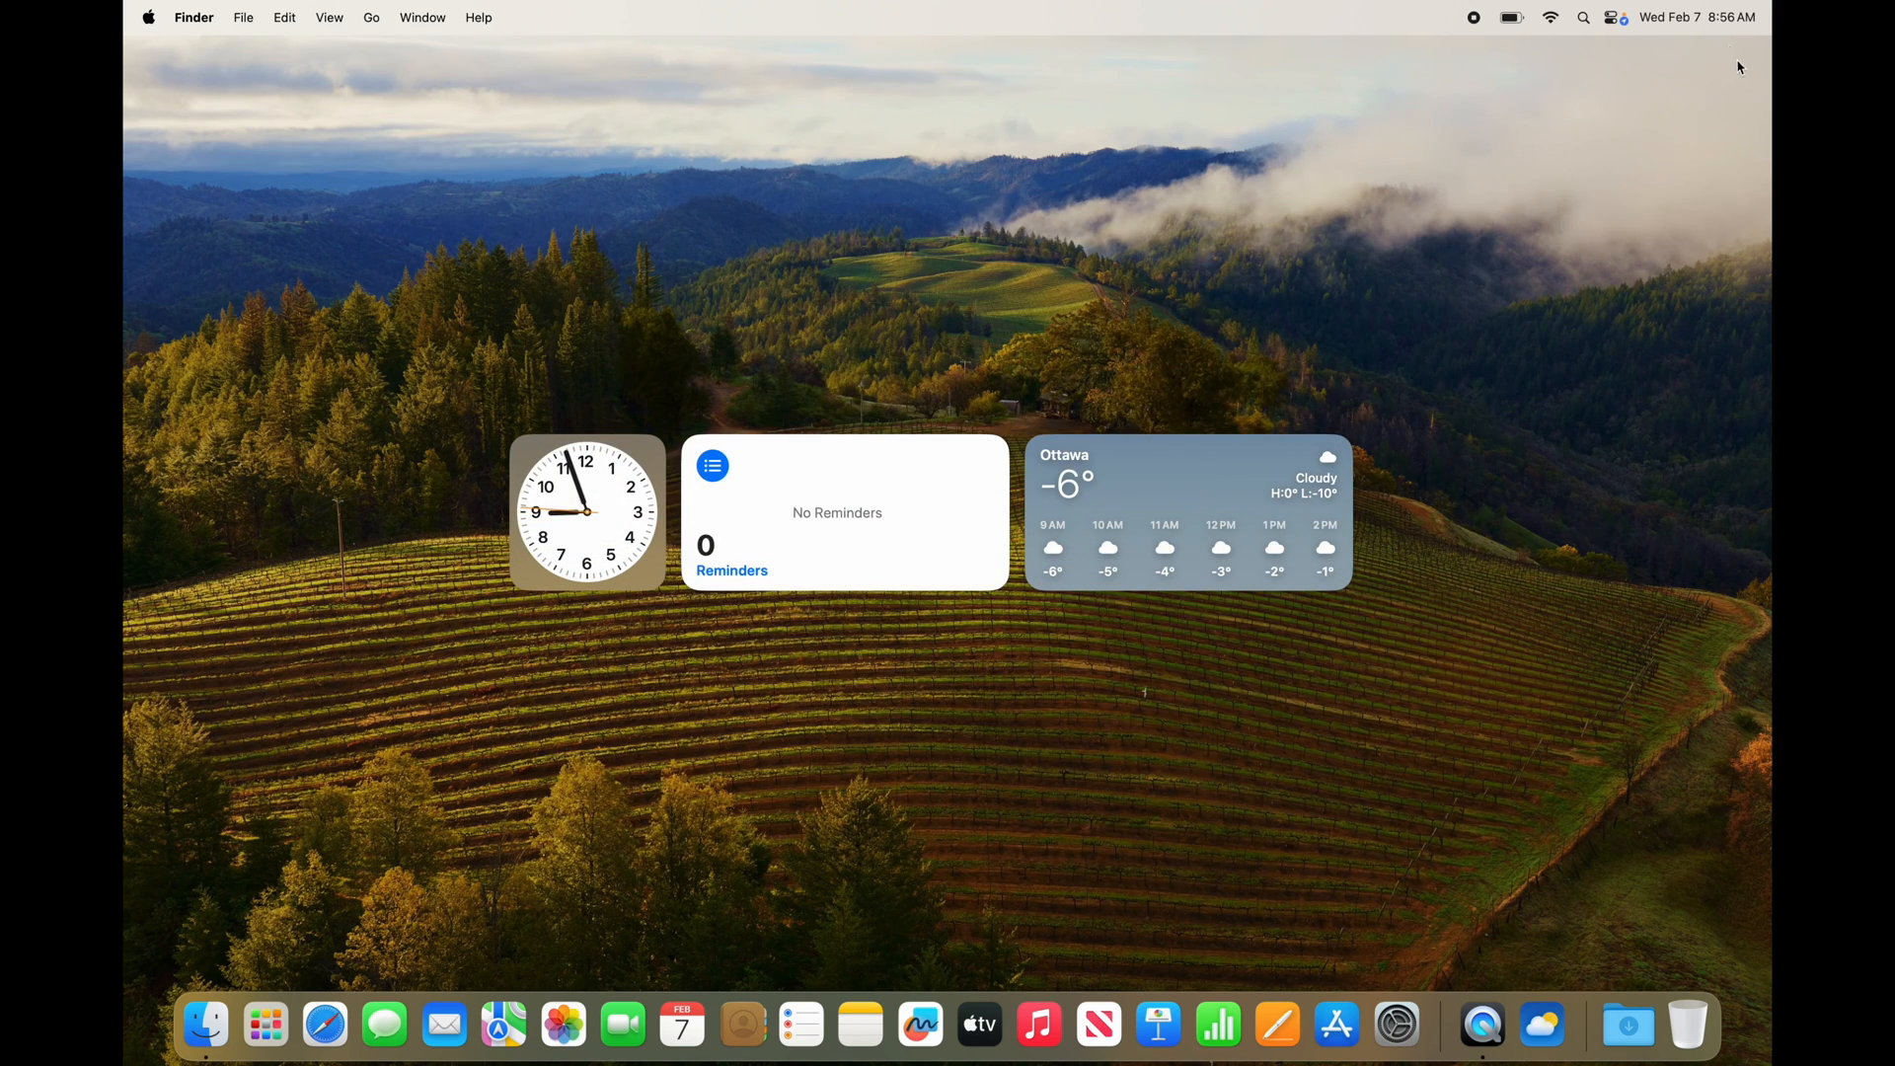
# Remove the Weather, Reminders and Clock widgets from the desktop and close the widget gallery
pyautogui.click(1708, 14)
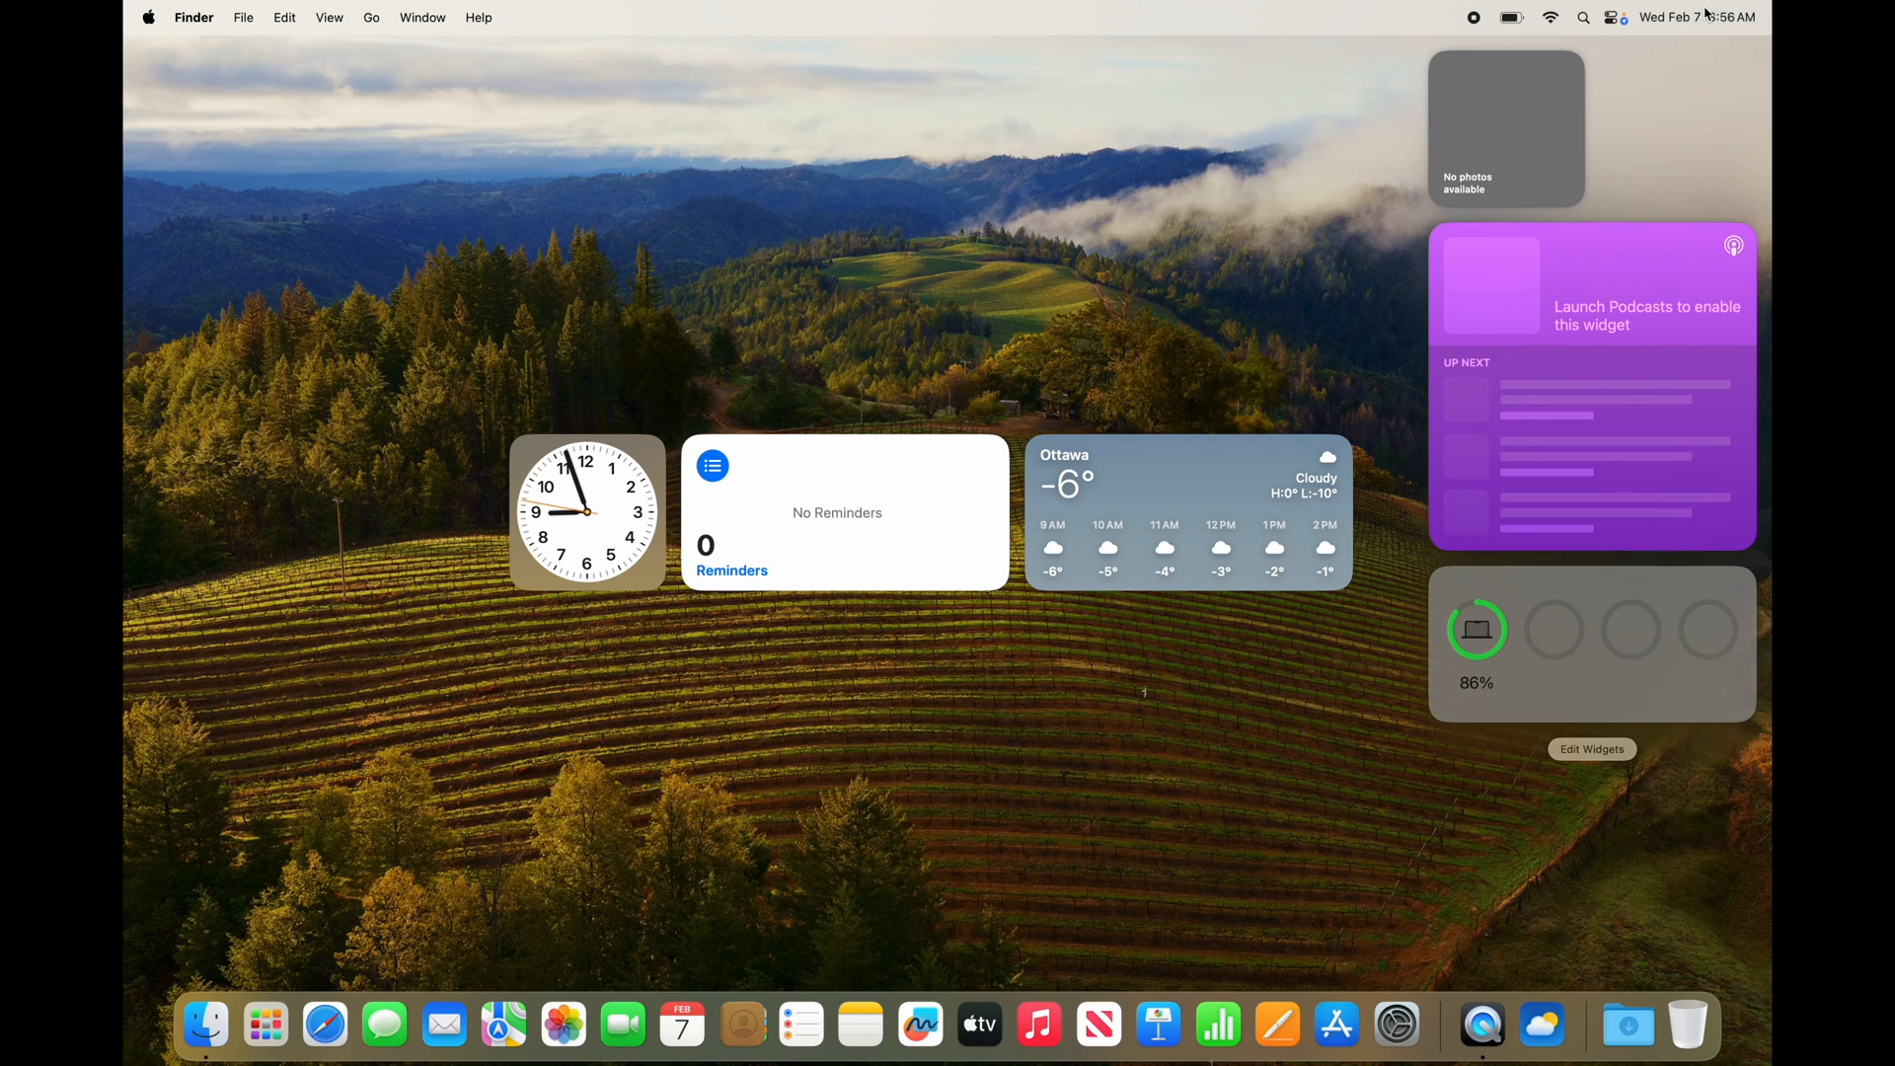
pyautogui.click(1599, 752)
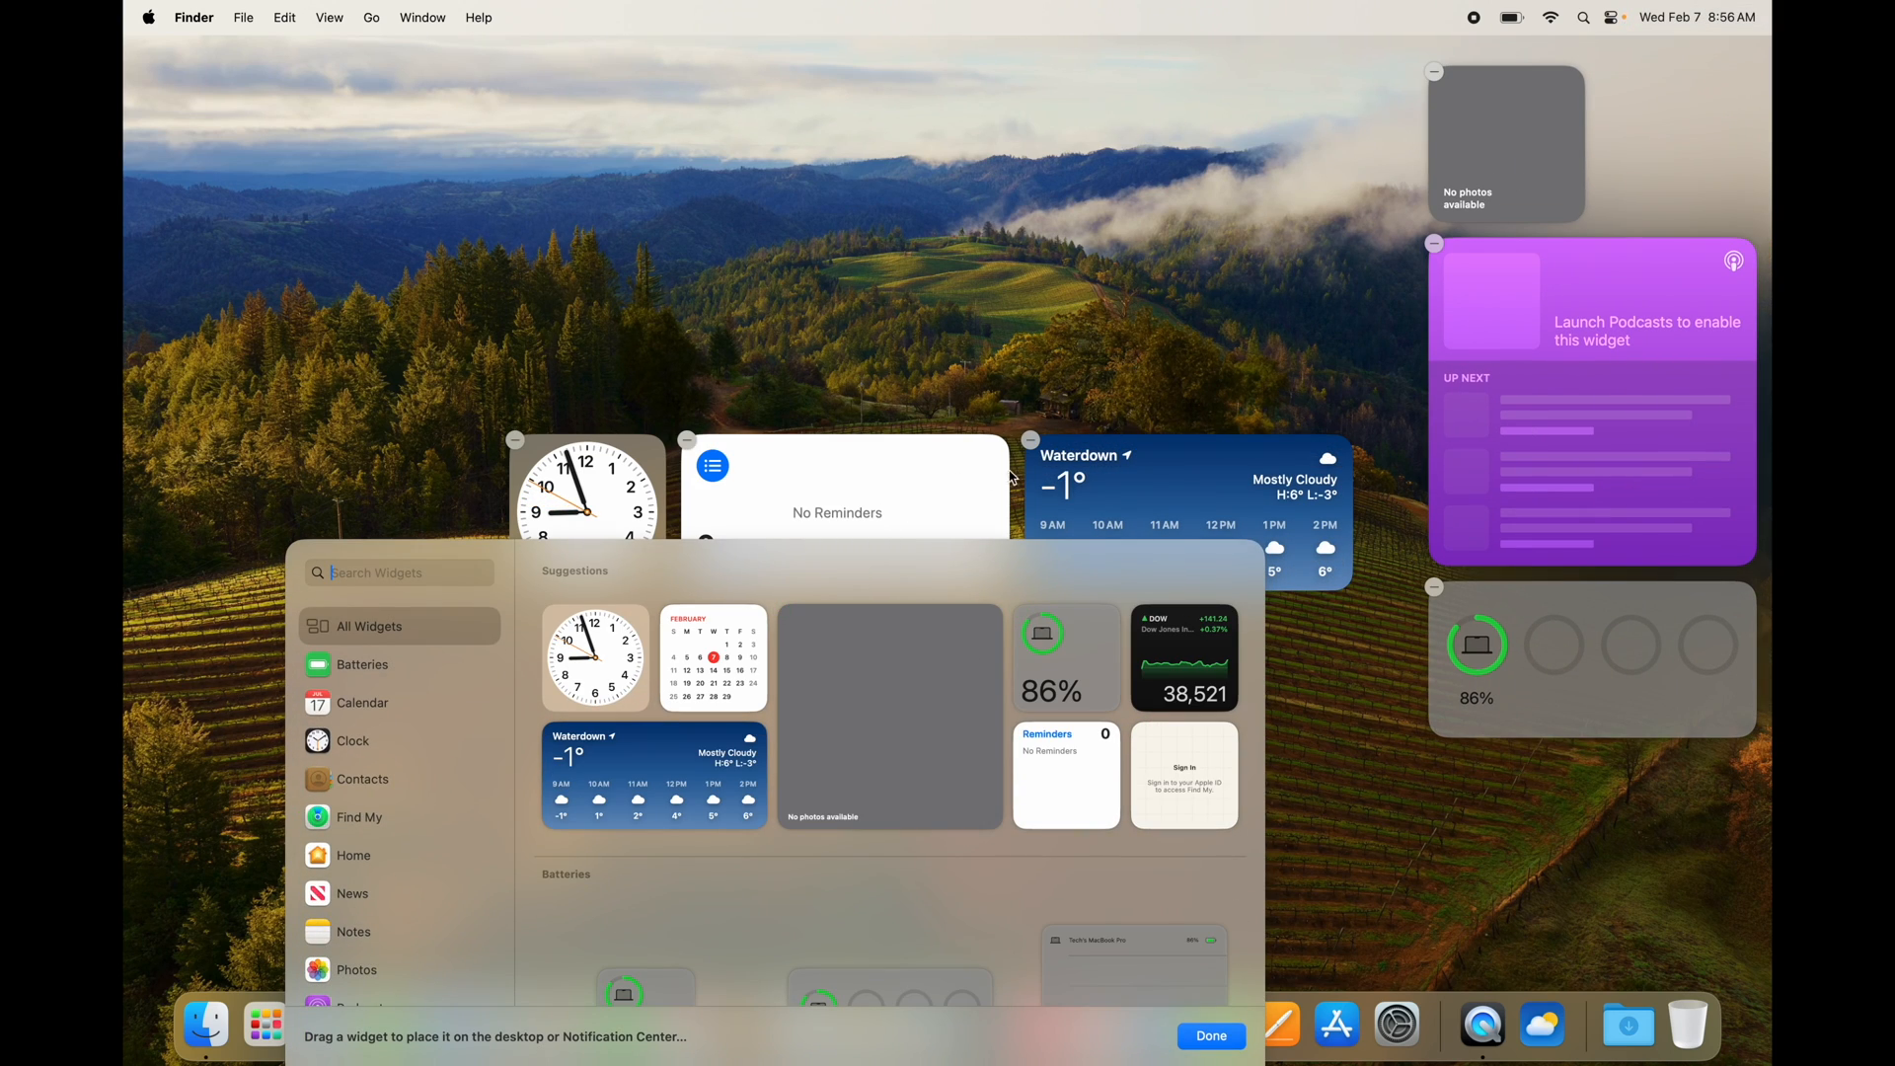
pyautogui.click(1031, 442)
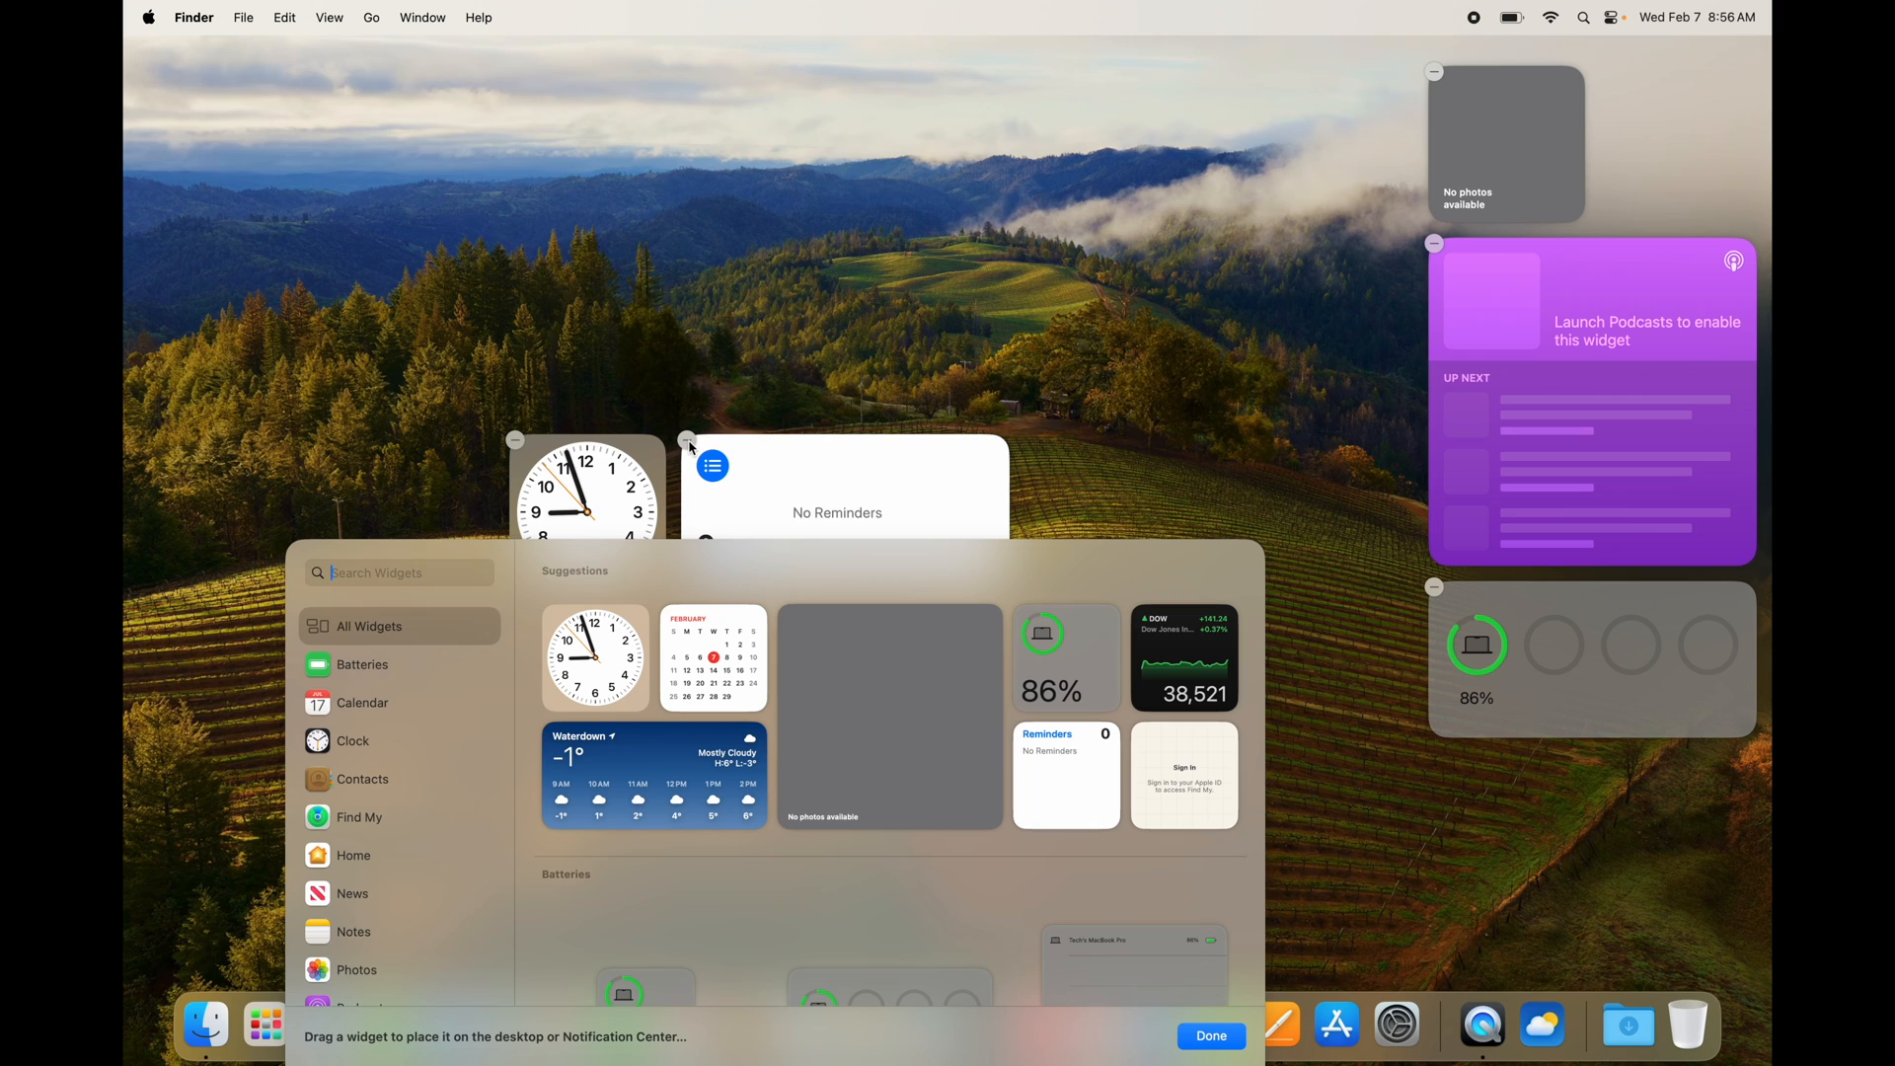
pyautogui.click(689, 441)
pyautogui.click(516, 439)
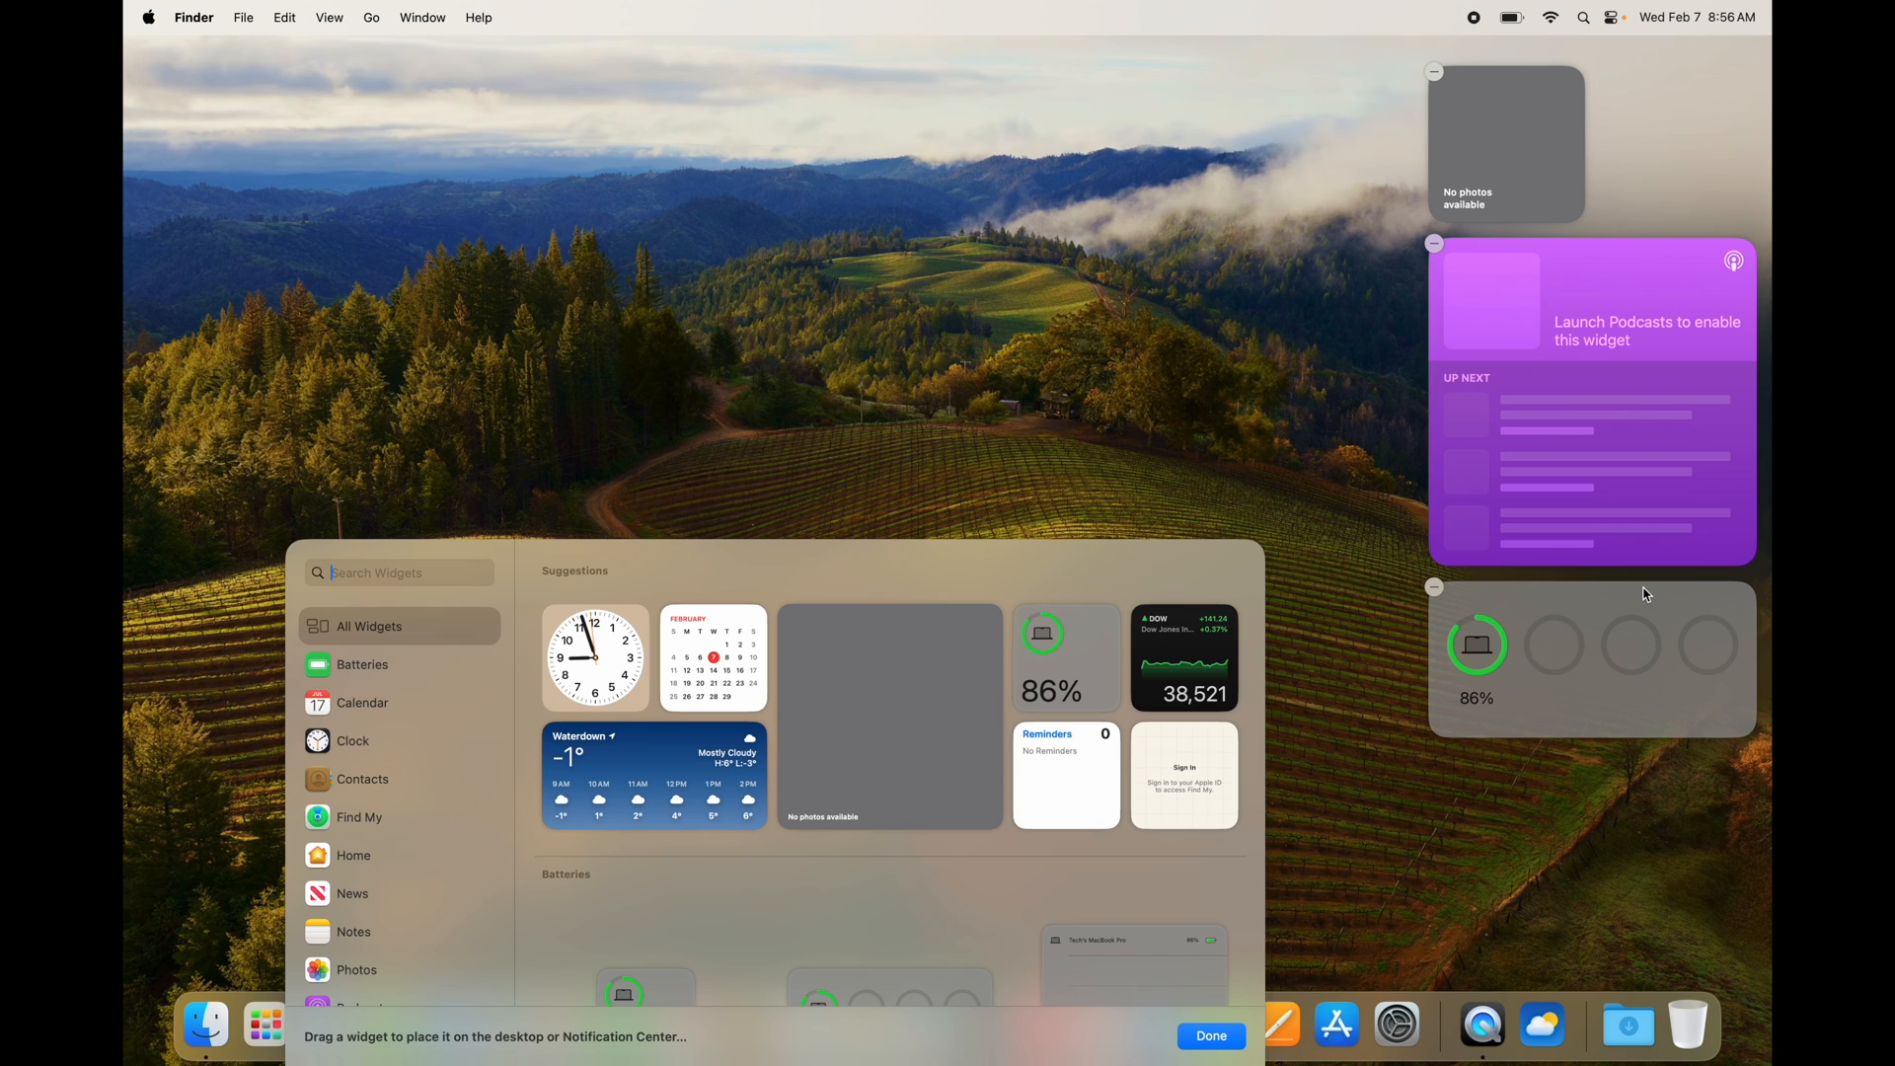
pyautogui.click(1165, 269)
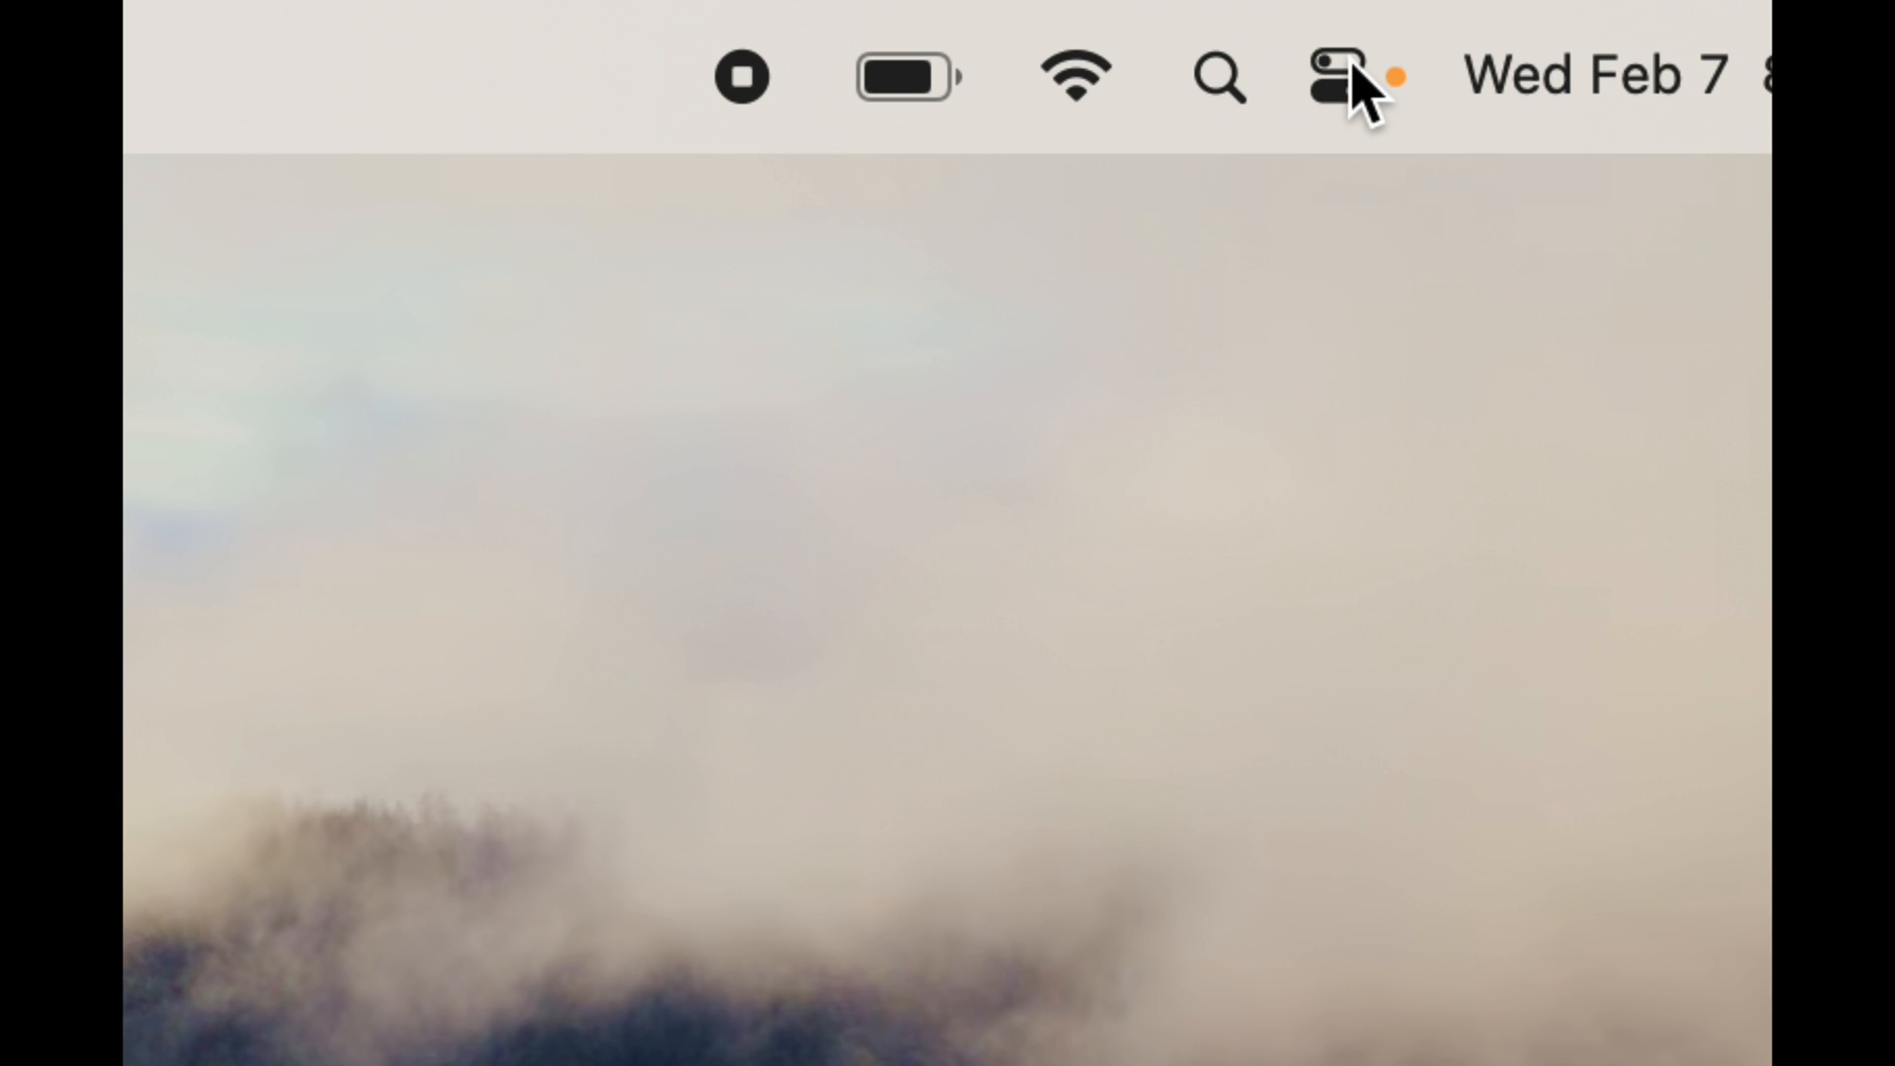
# Open Control Center to view its controls
pyautogui.click(1354, 79)
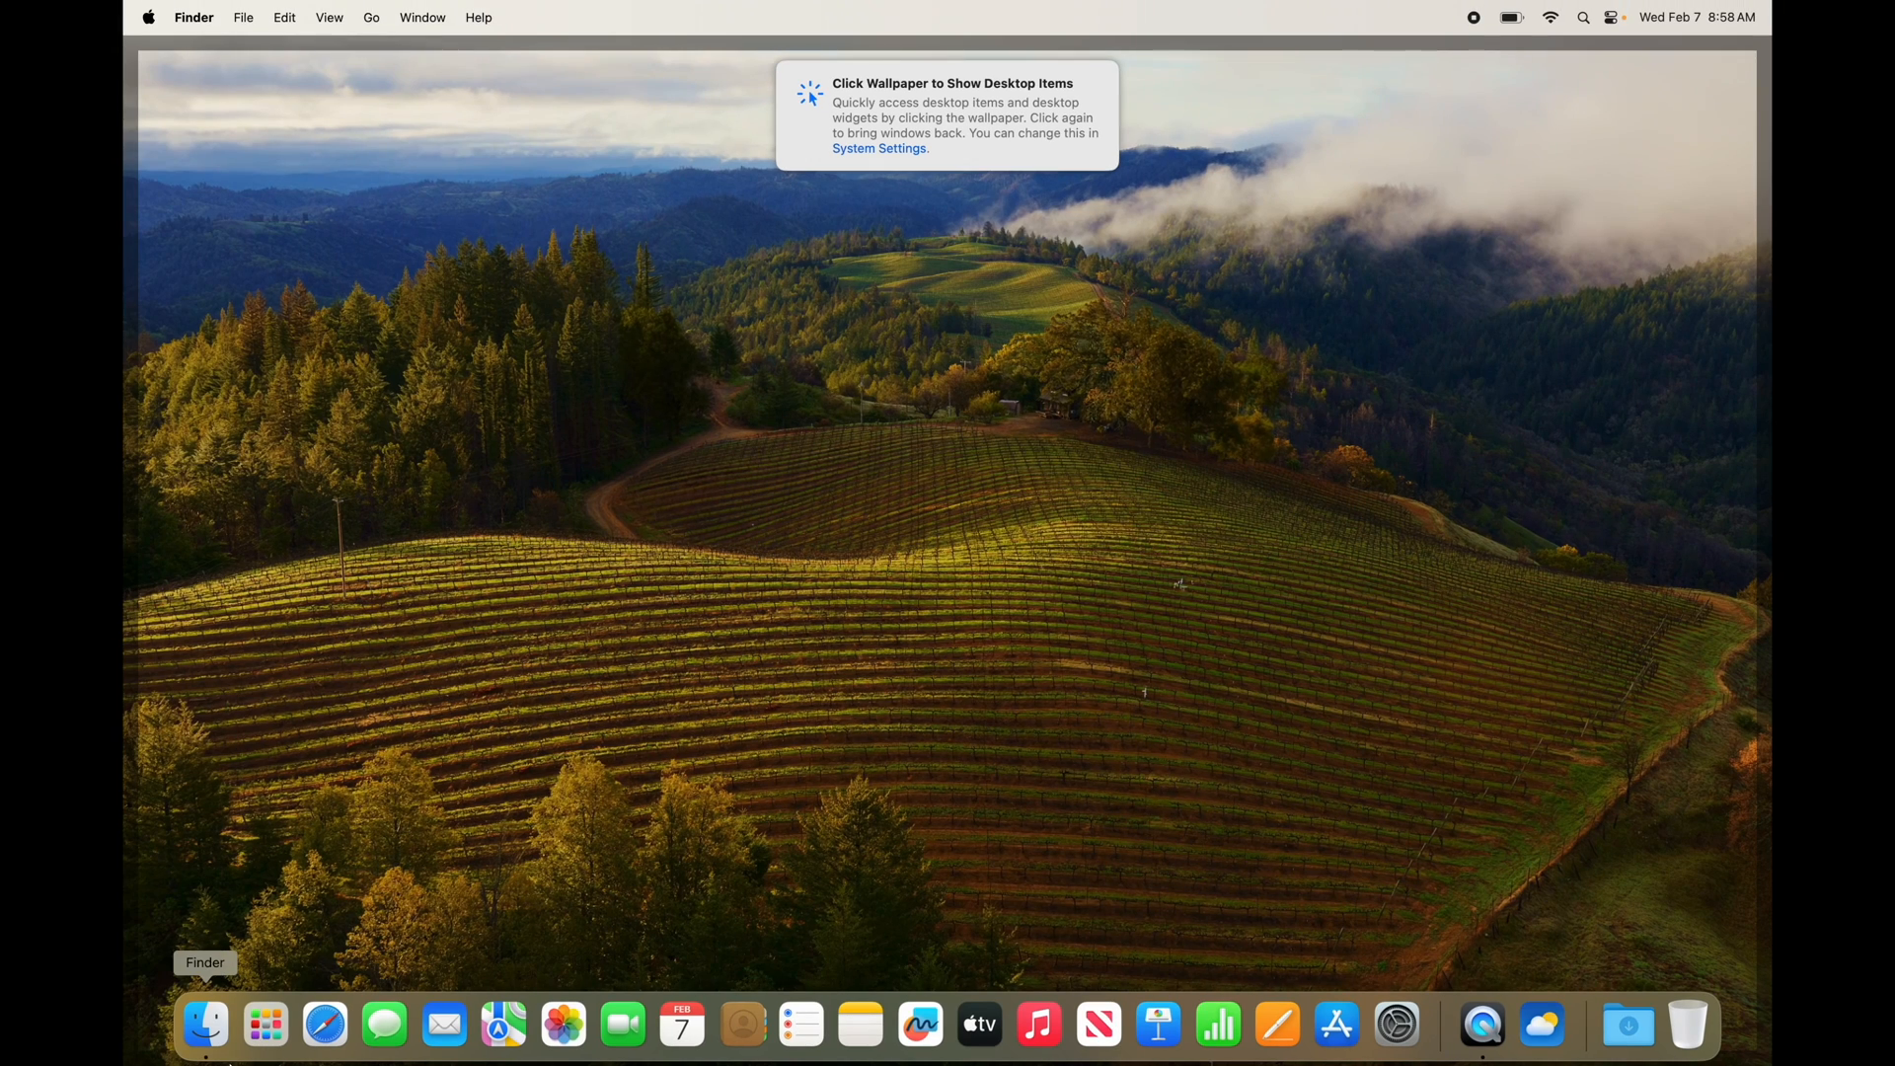
# Open a Finder window, view its AirDrop section, and close the window
pyautogui.click(200, 1045)
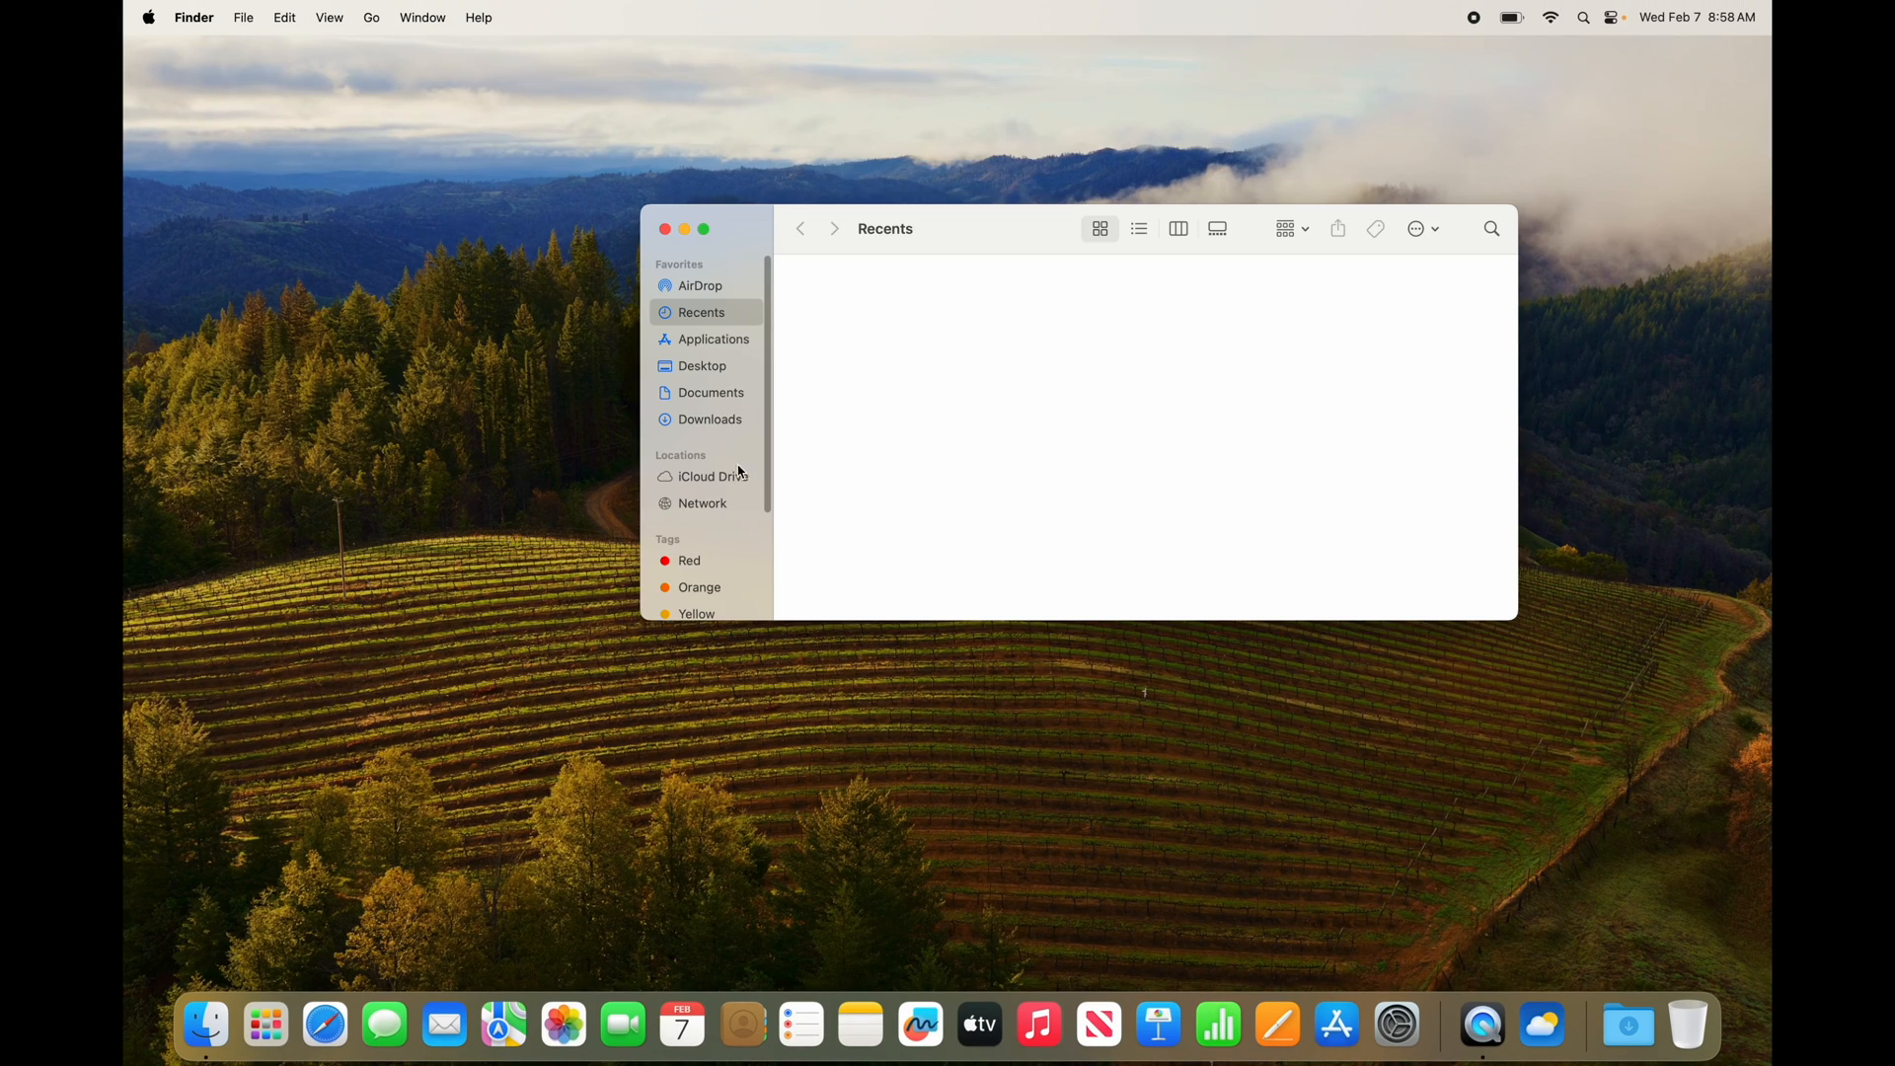
pyautogui.click(699, 286)
pyautogui.moveTo(934, 246); pyautogui.dragTo(702, 245)
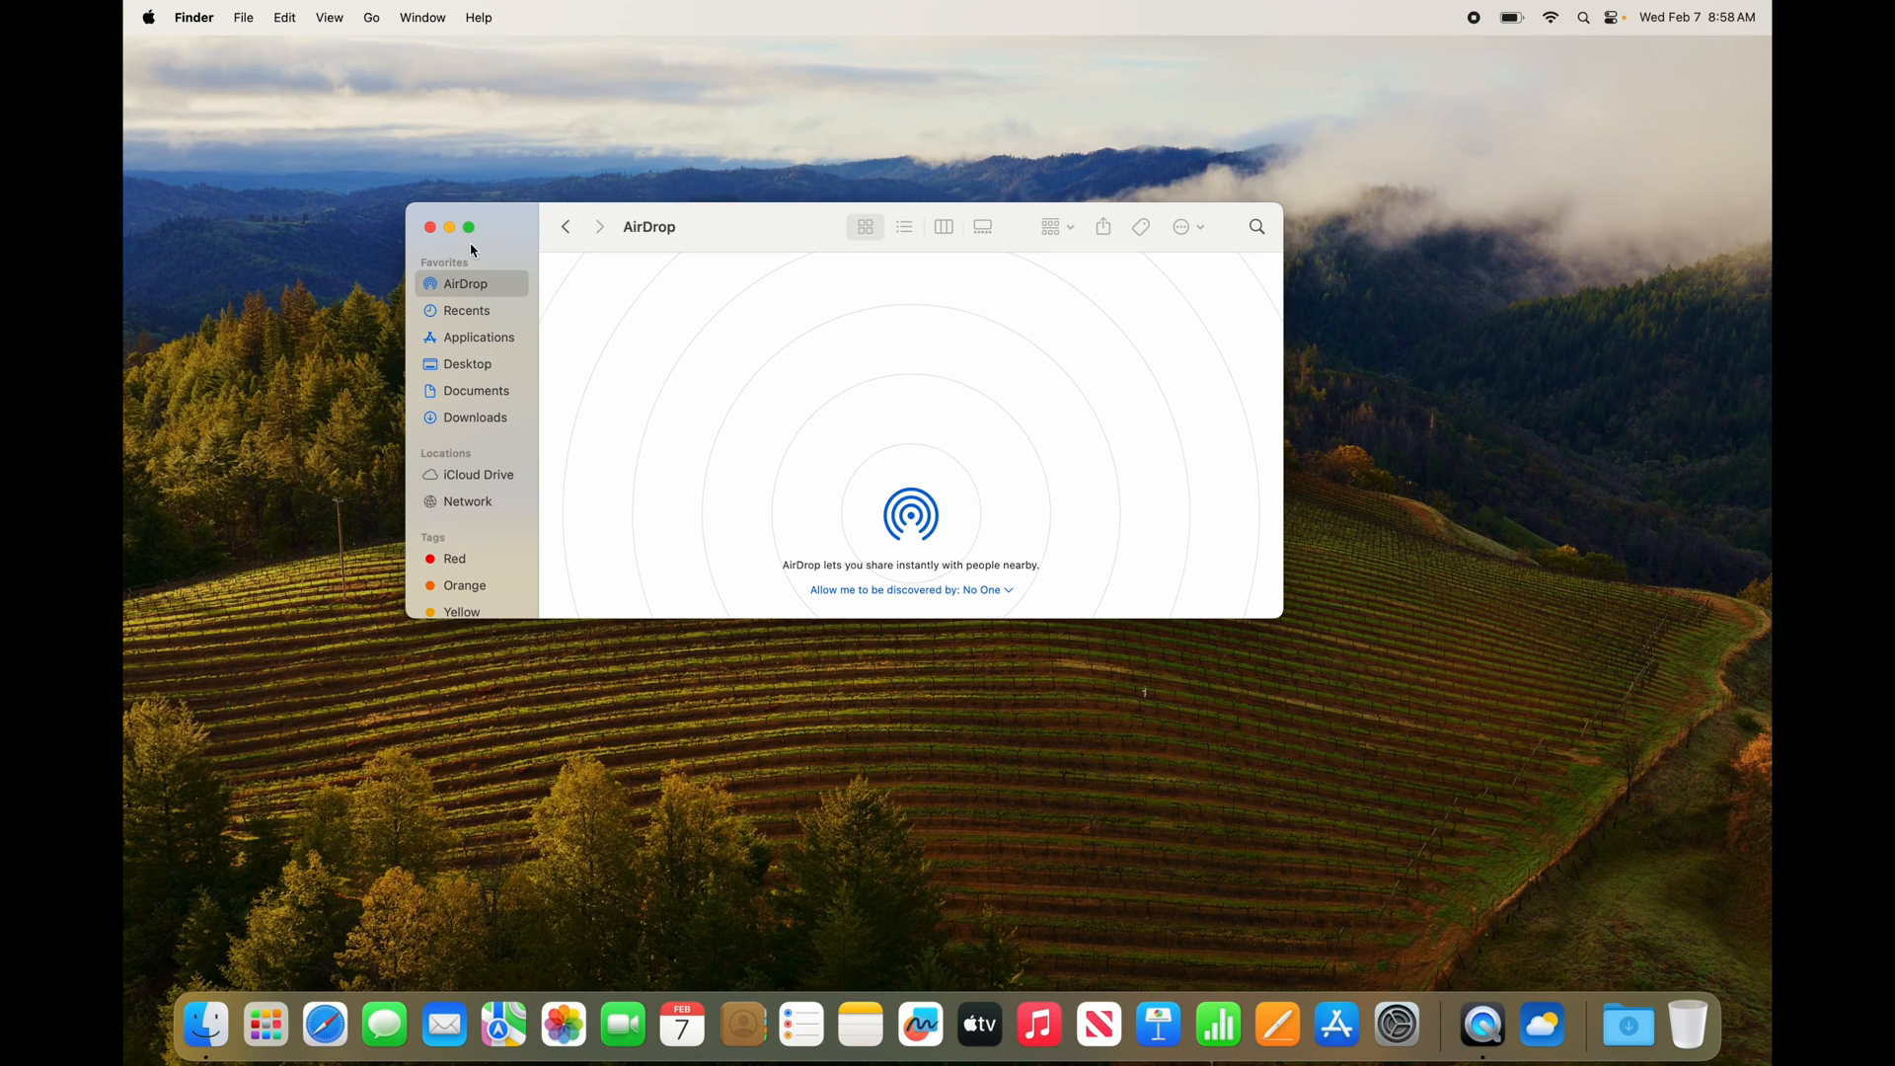
pyautogui.click(431, 228)
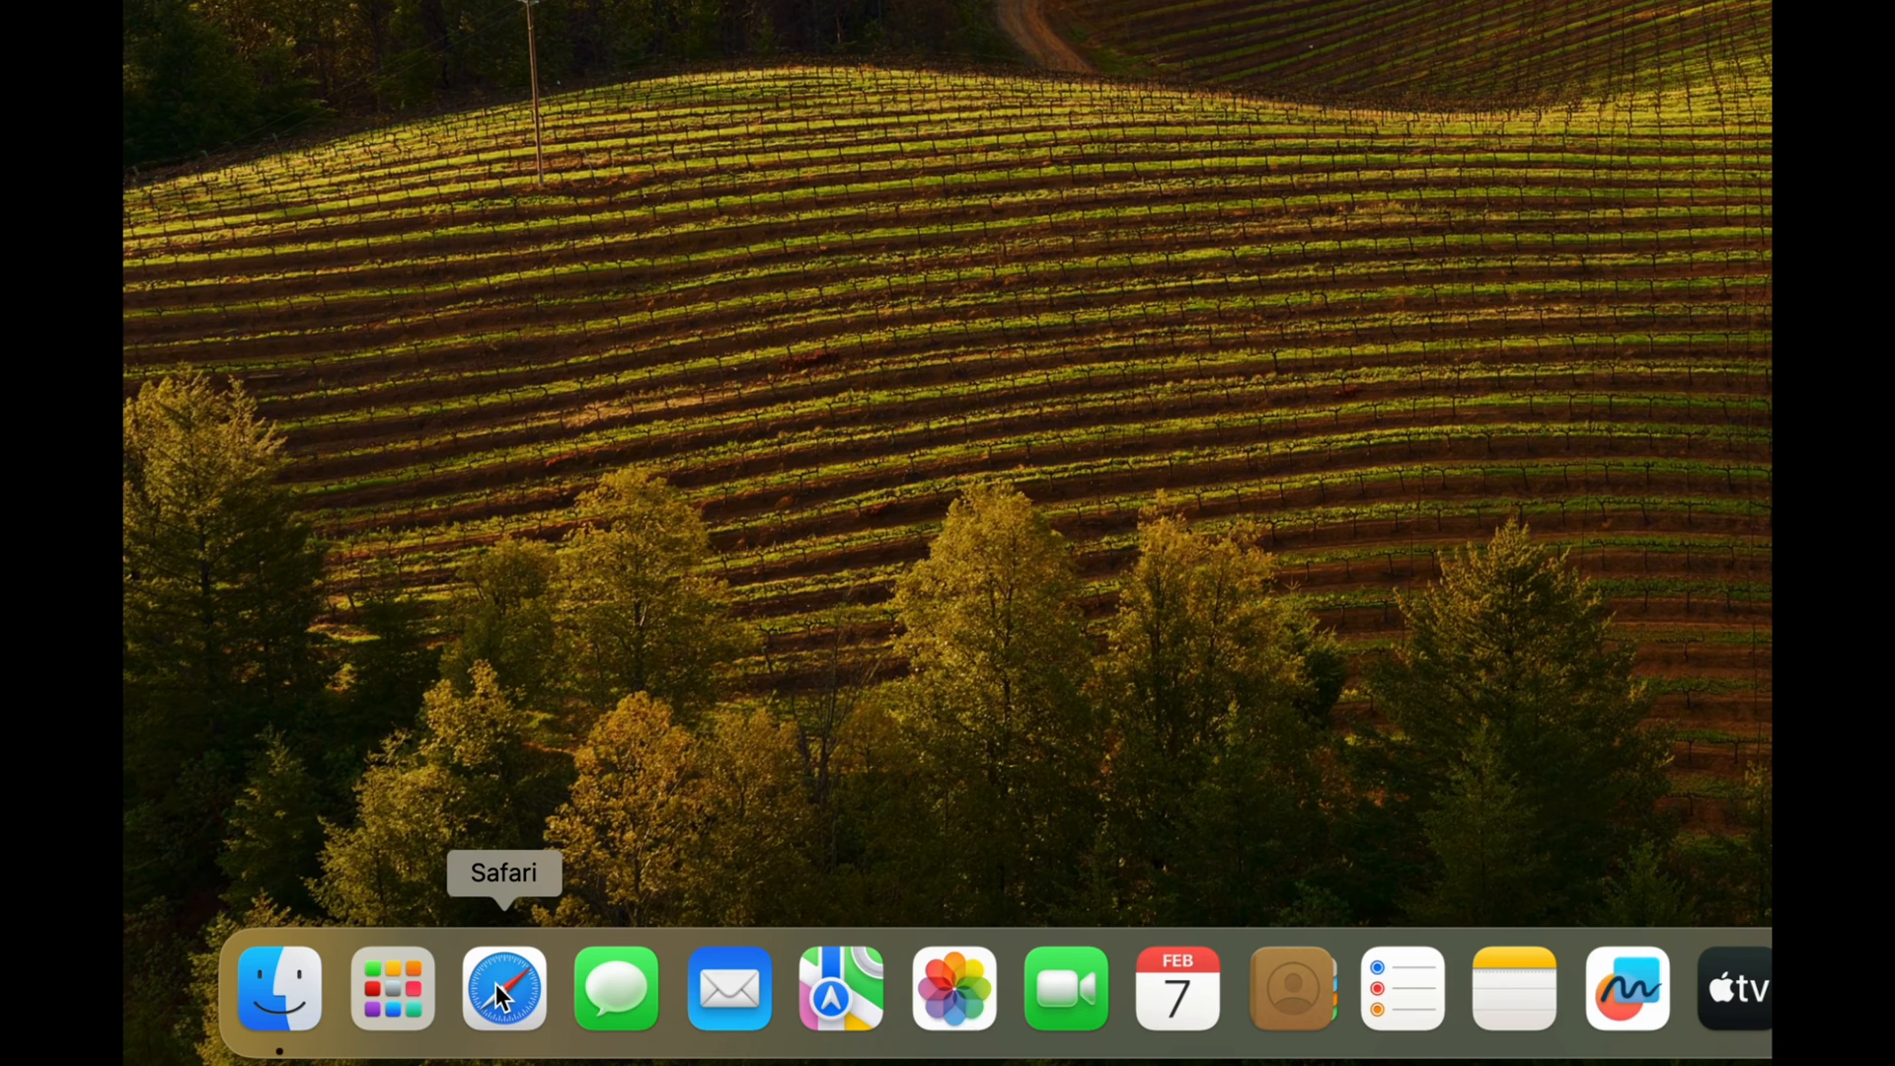
# Open Mail, select Google as the account provider to view its sign-in page, and close the sign-in window
pyautogui.click(717, 998)
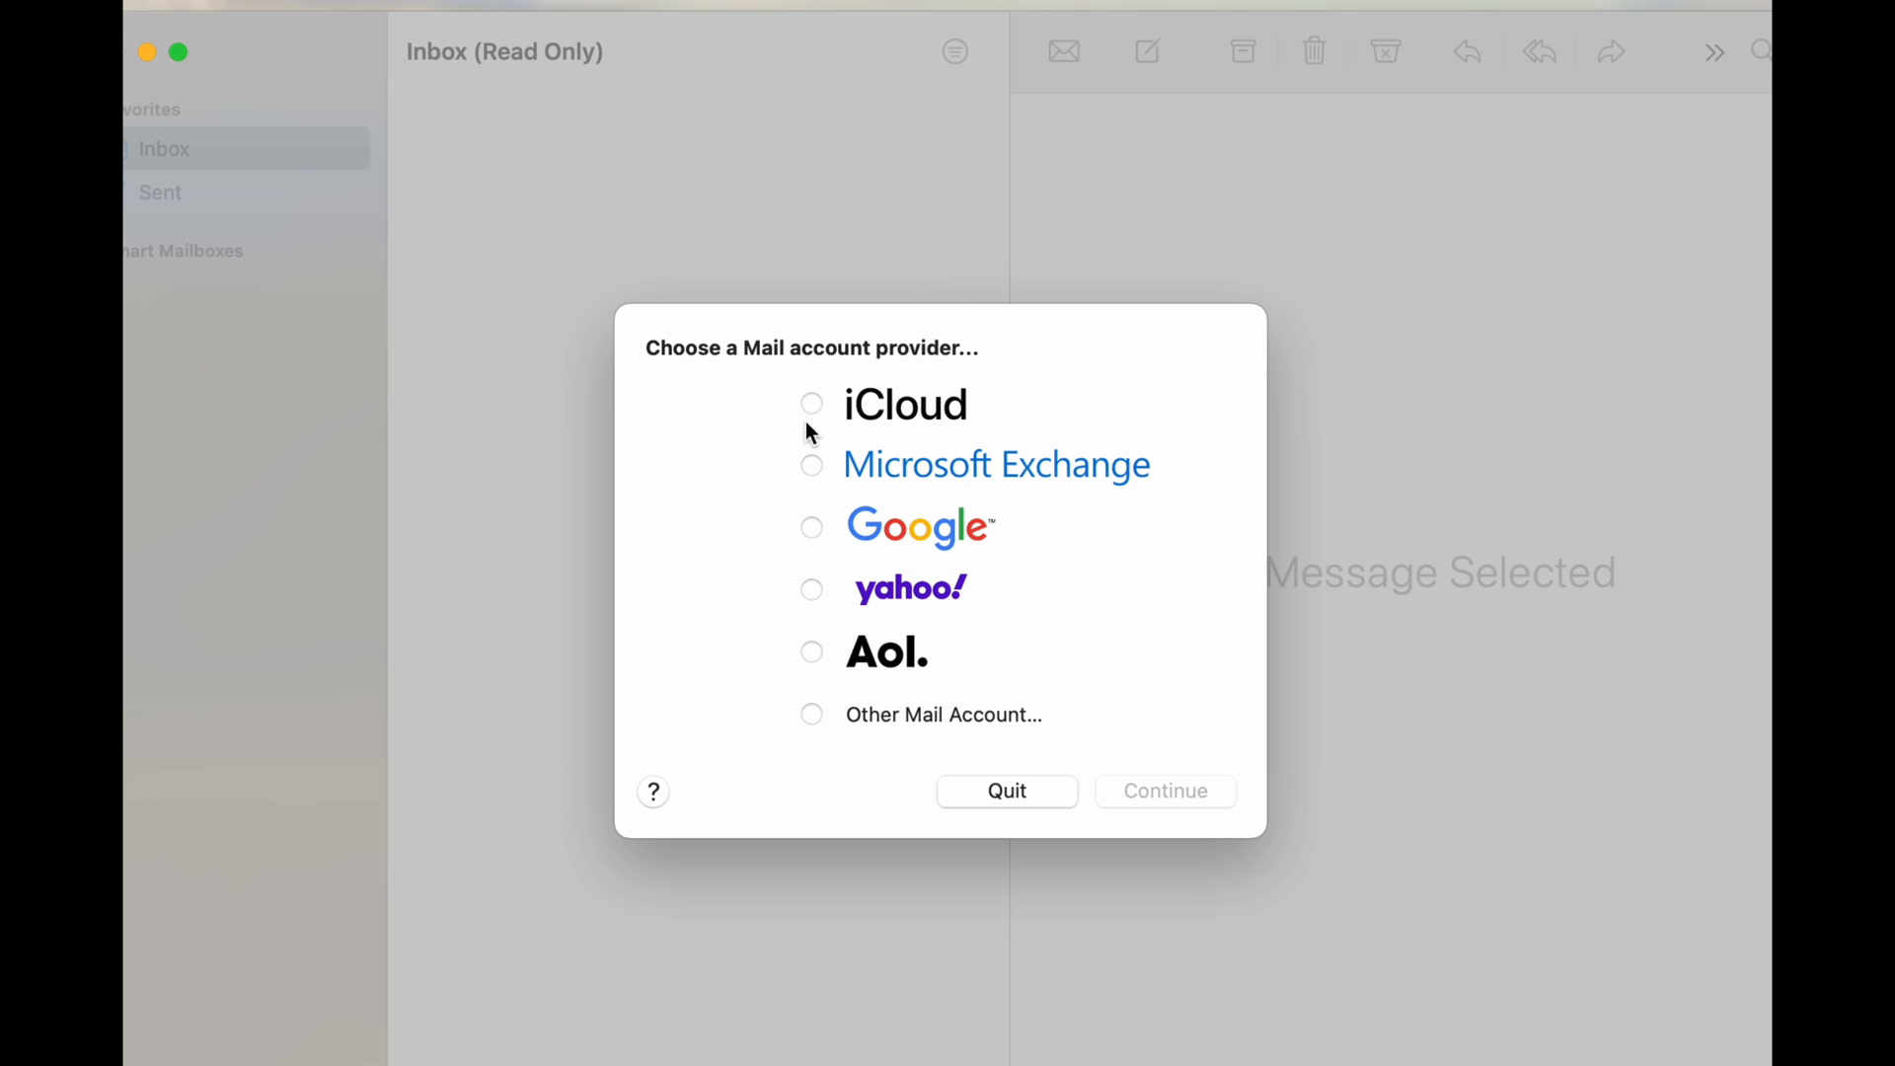
pyautogui.click(813, 530)
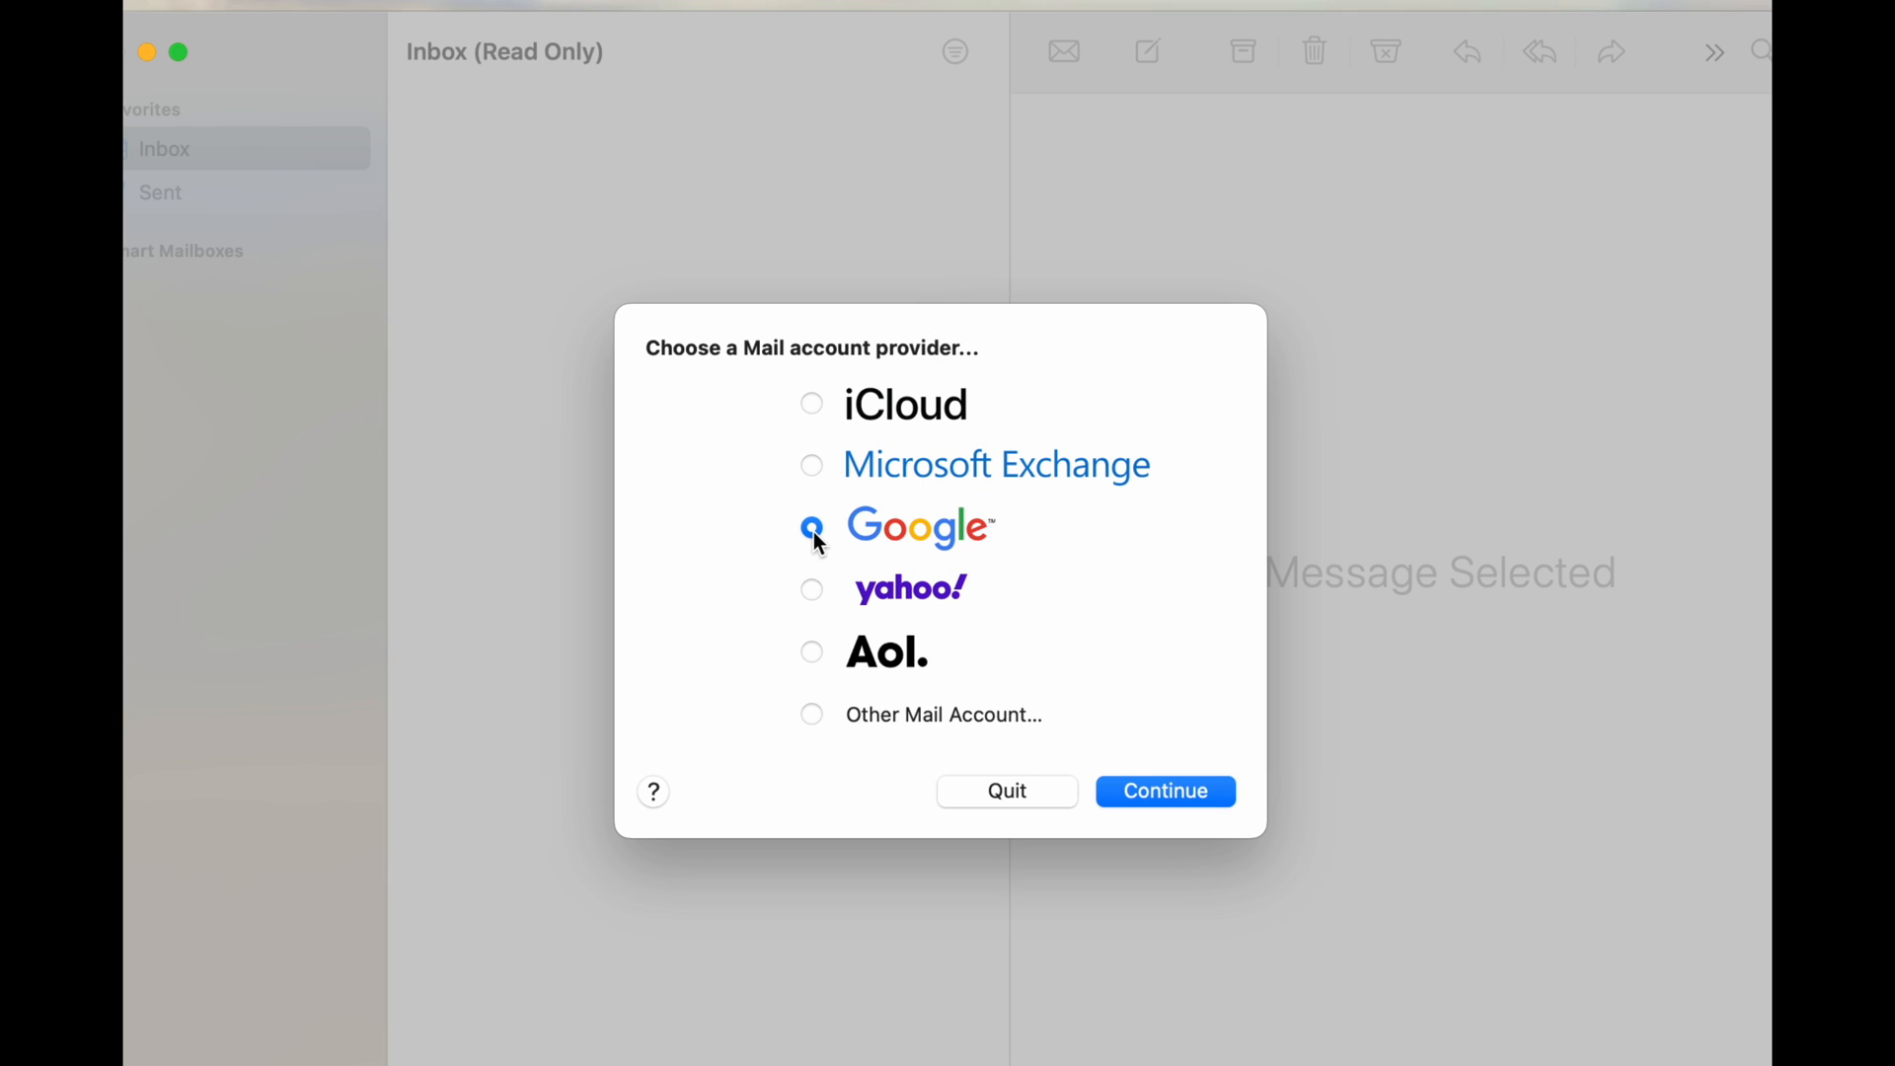
pyautogui.click(1175, 793)
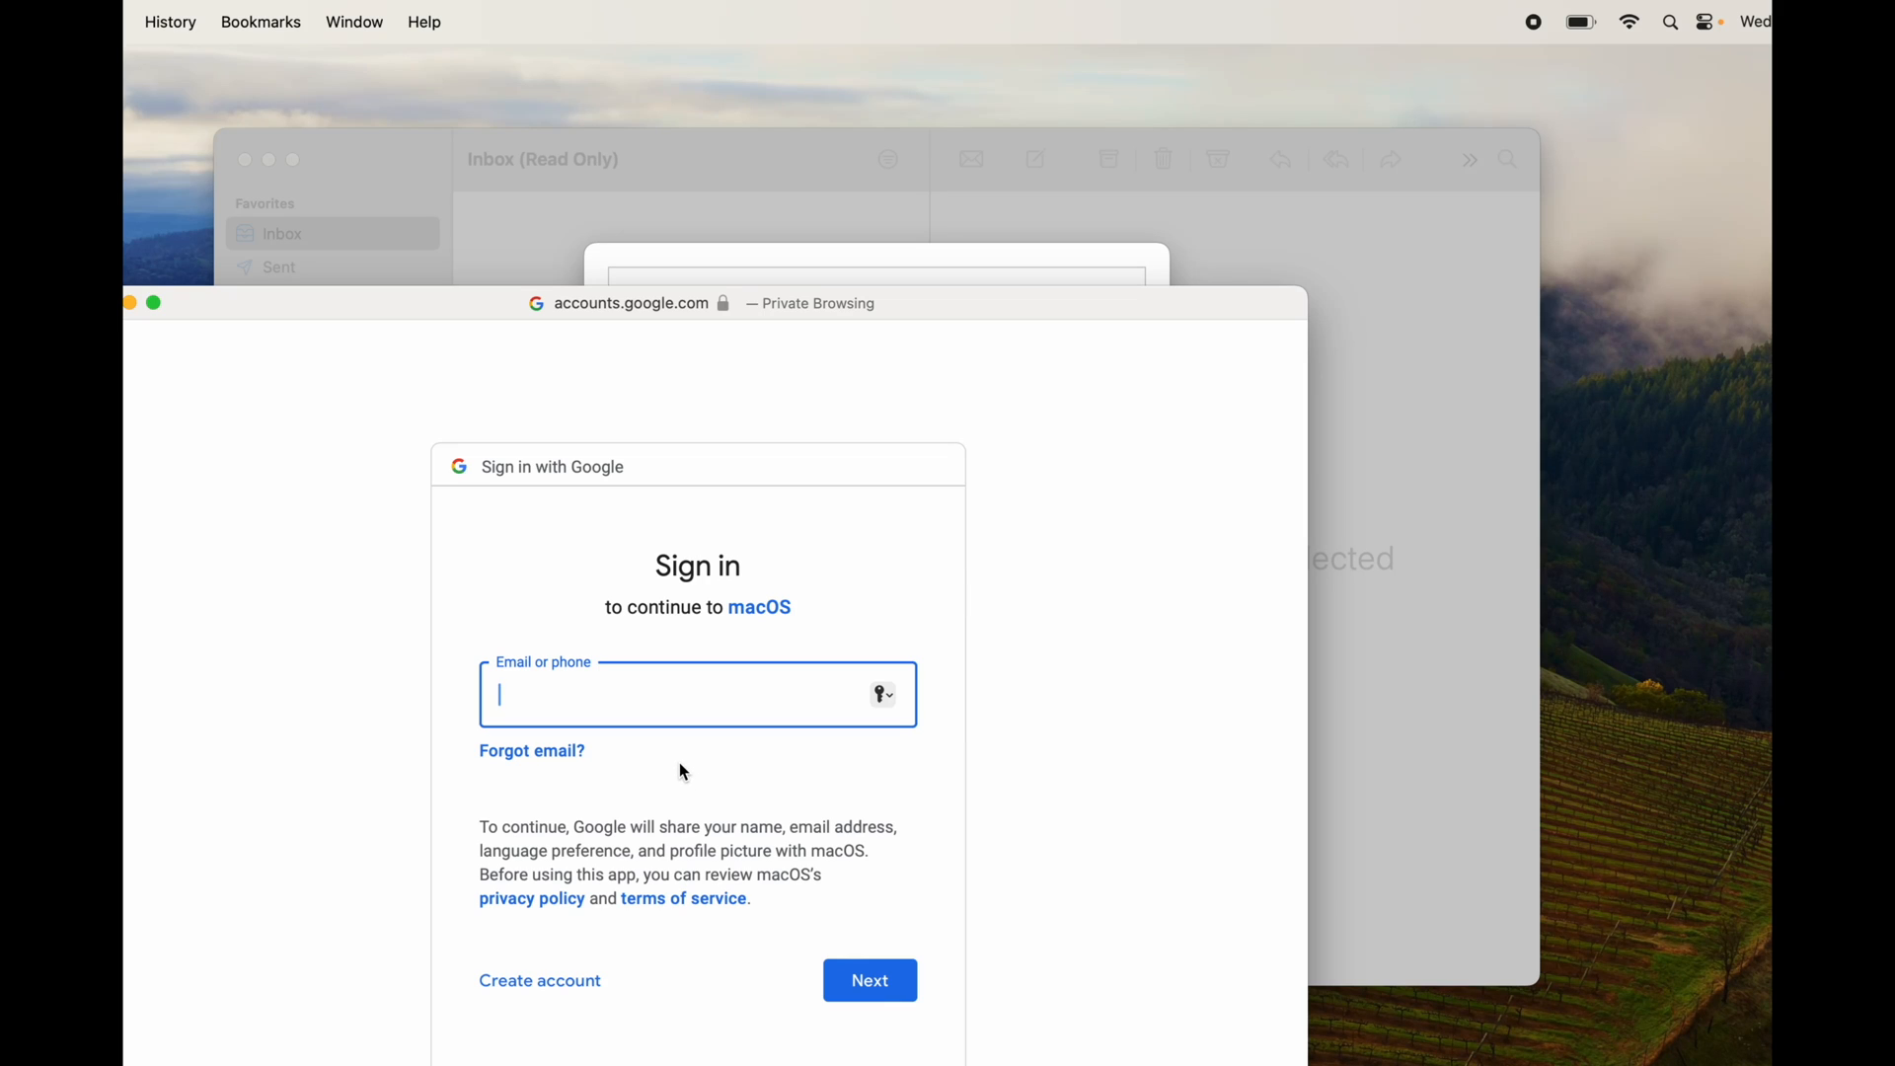
pyautogui.moveTo(355, 304); pyautogui.dragTo(611, 255)
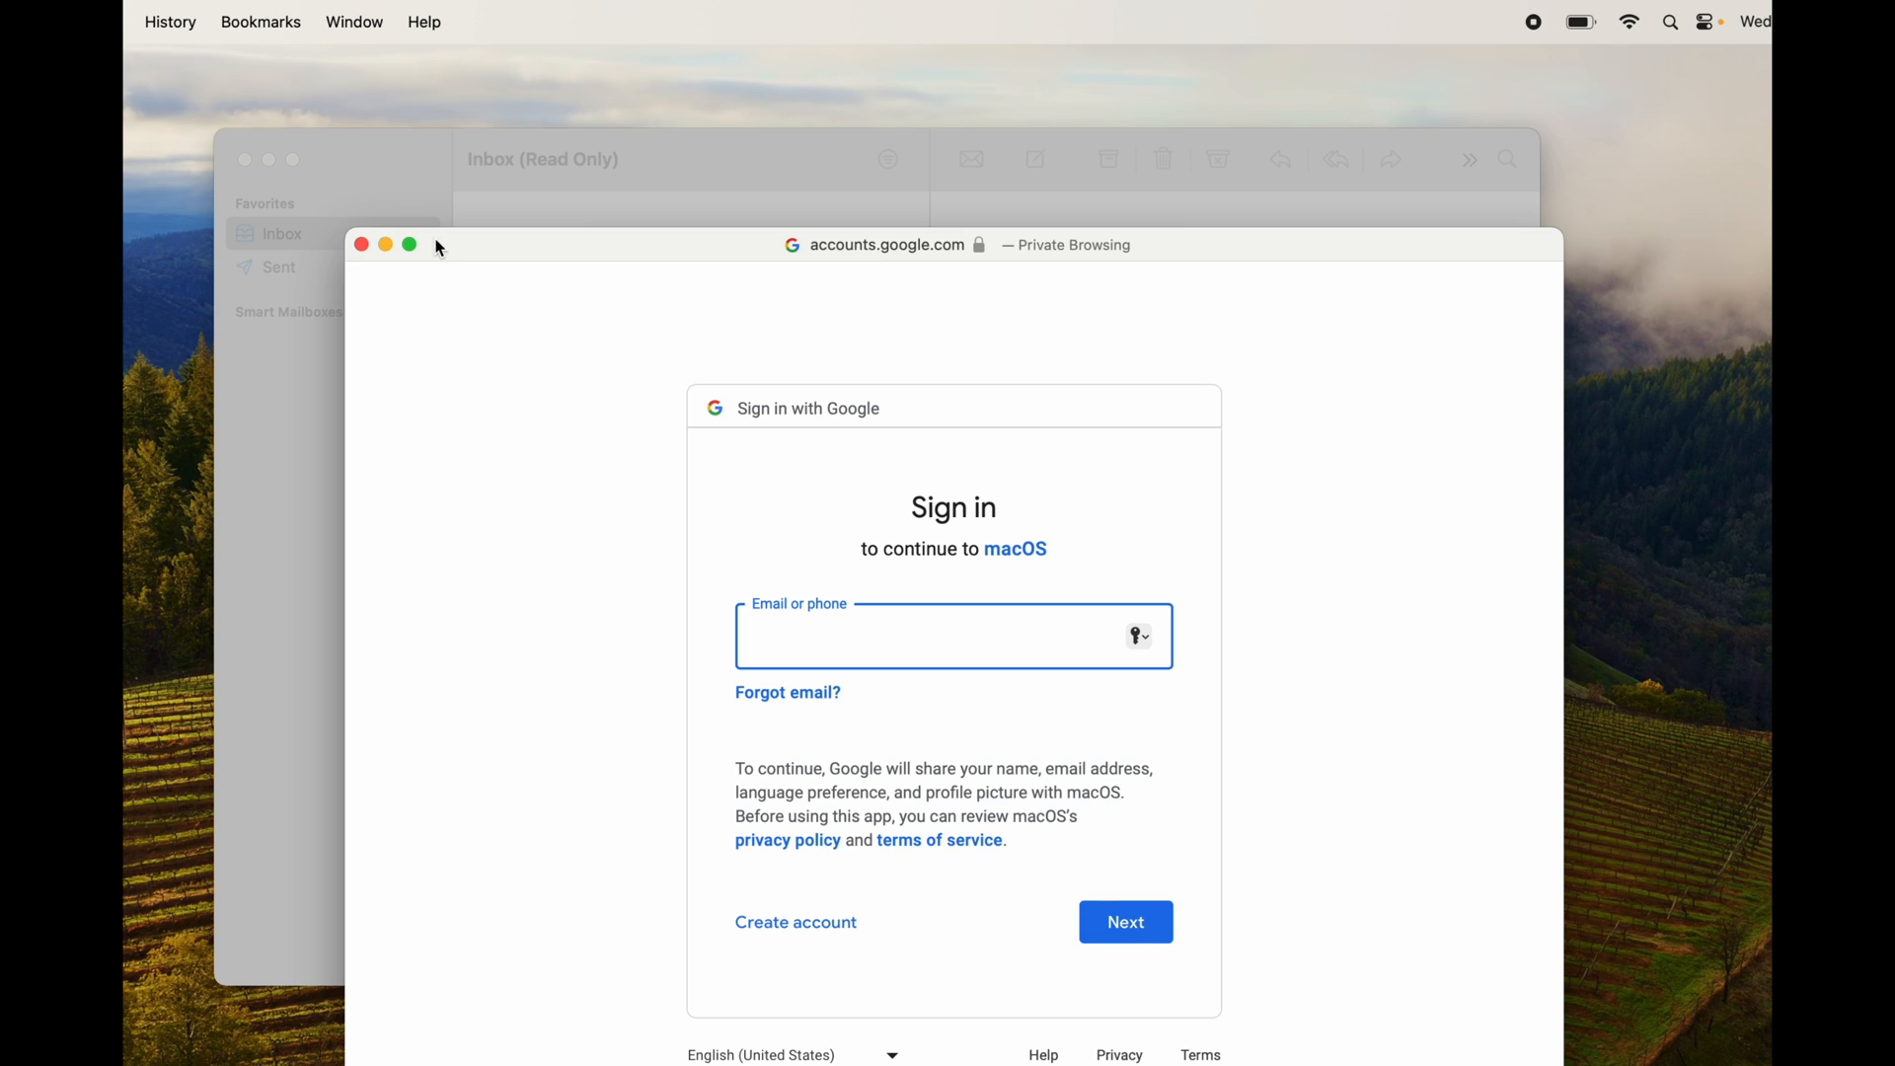
pyautogui.click(361, 245)
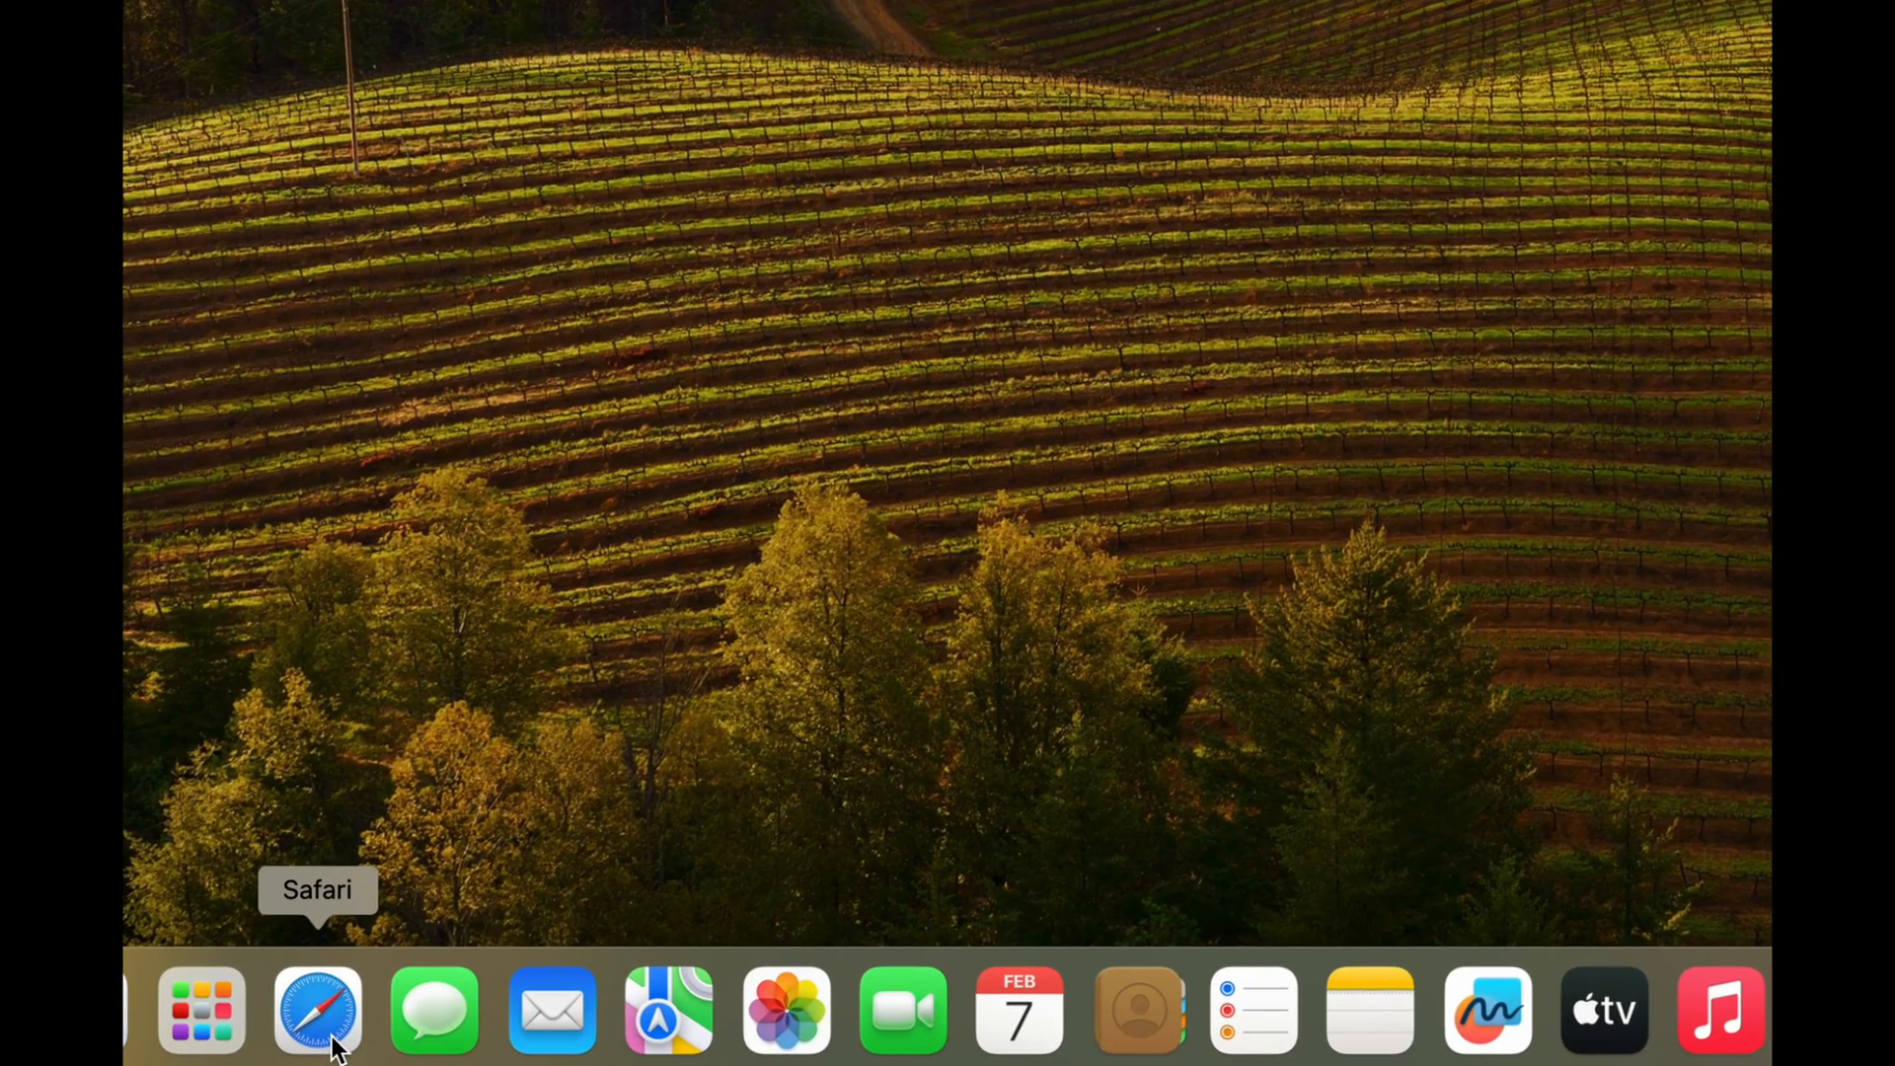
# Open Safari and search the web for "google chrome"
pyautogui.click(333, 1044)
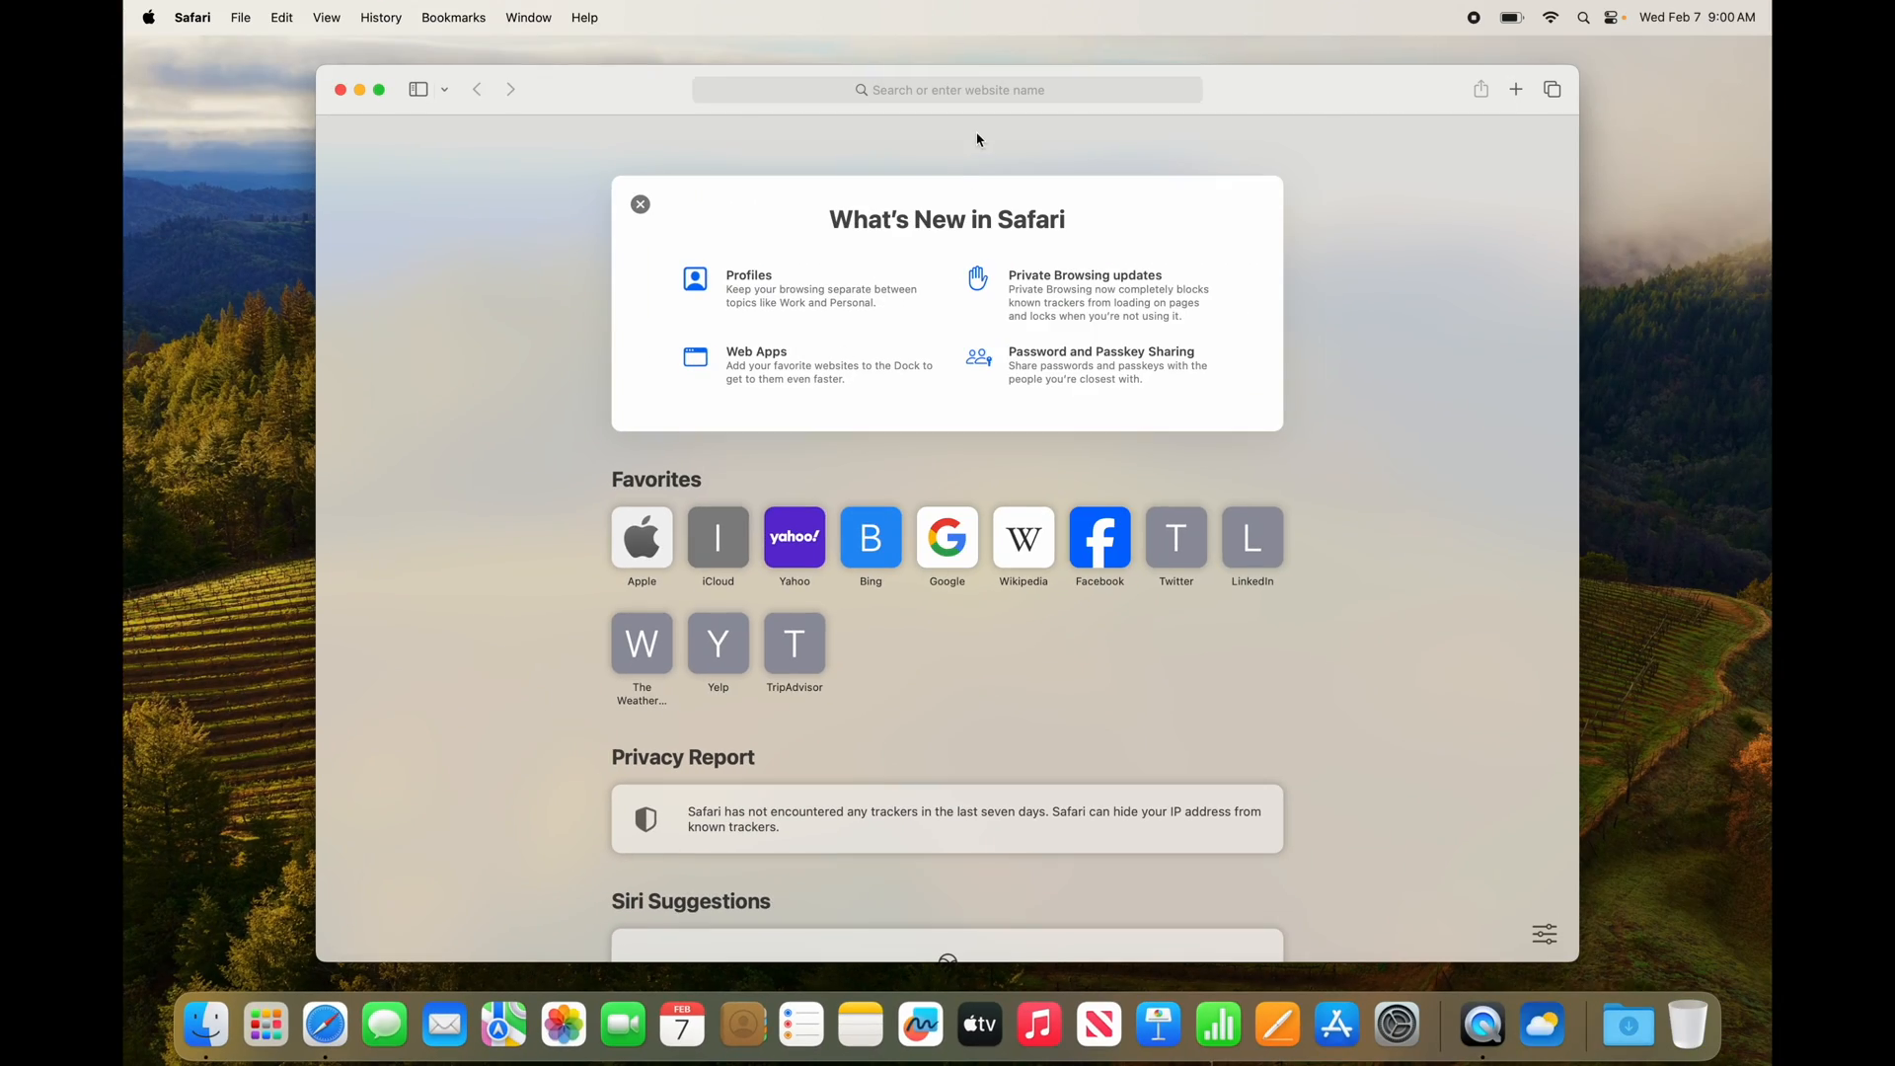
pyautogui.click(893, 93)
pyautogui.write('g')
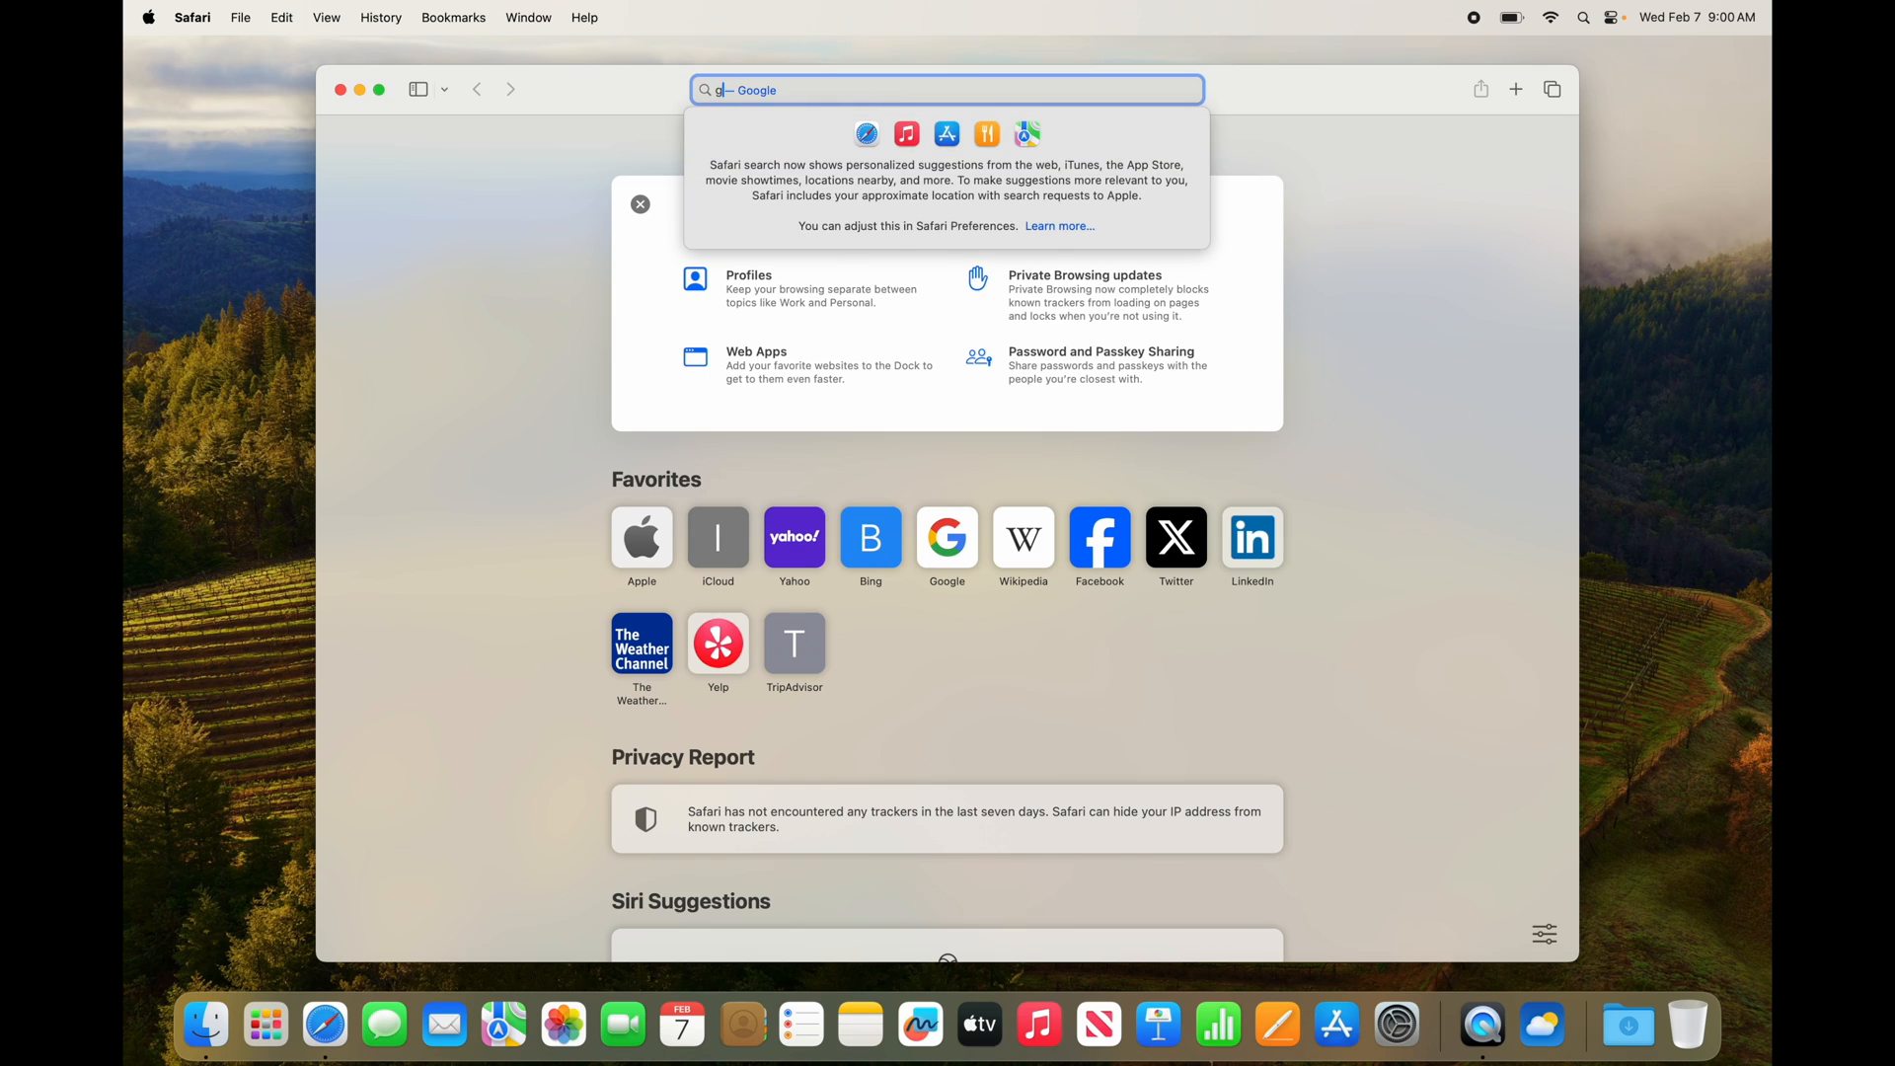
pyautogui.write('oogle crhom')
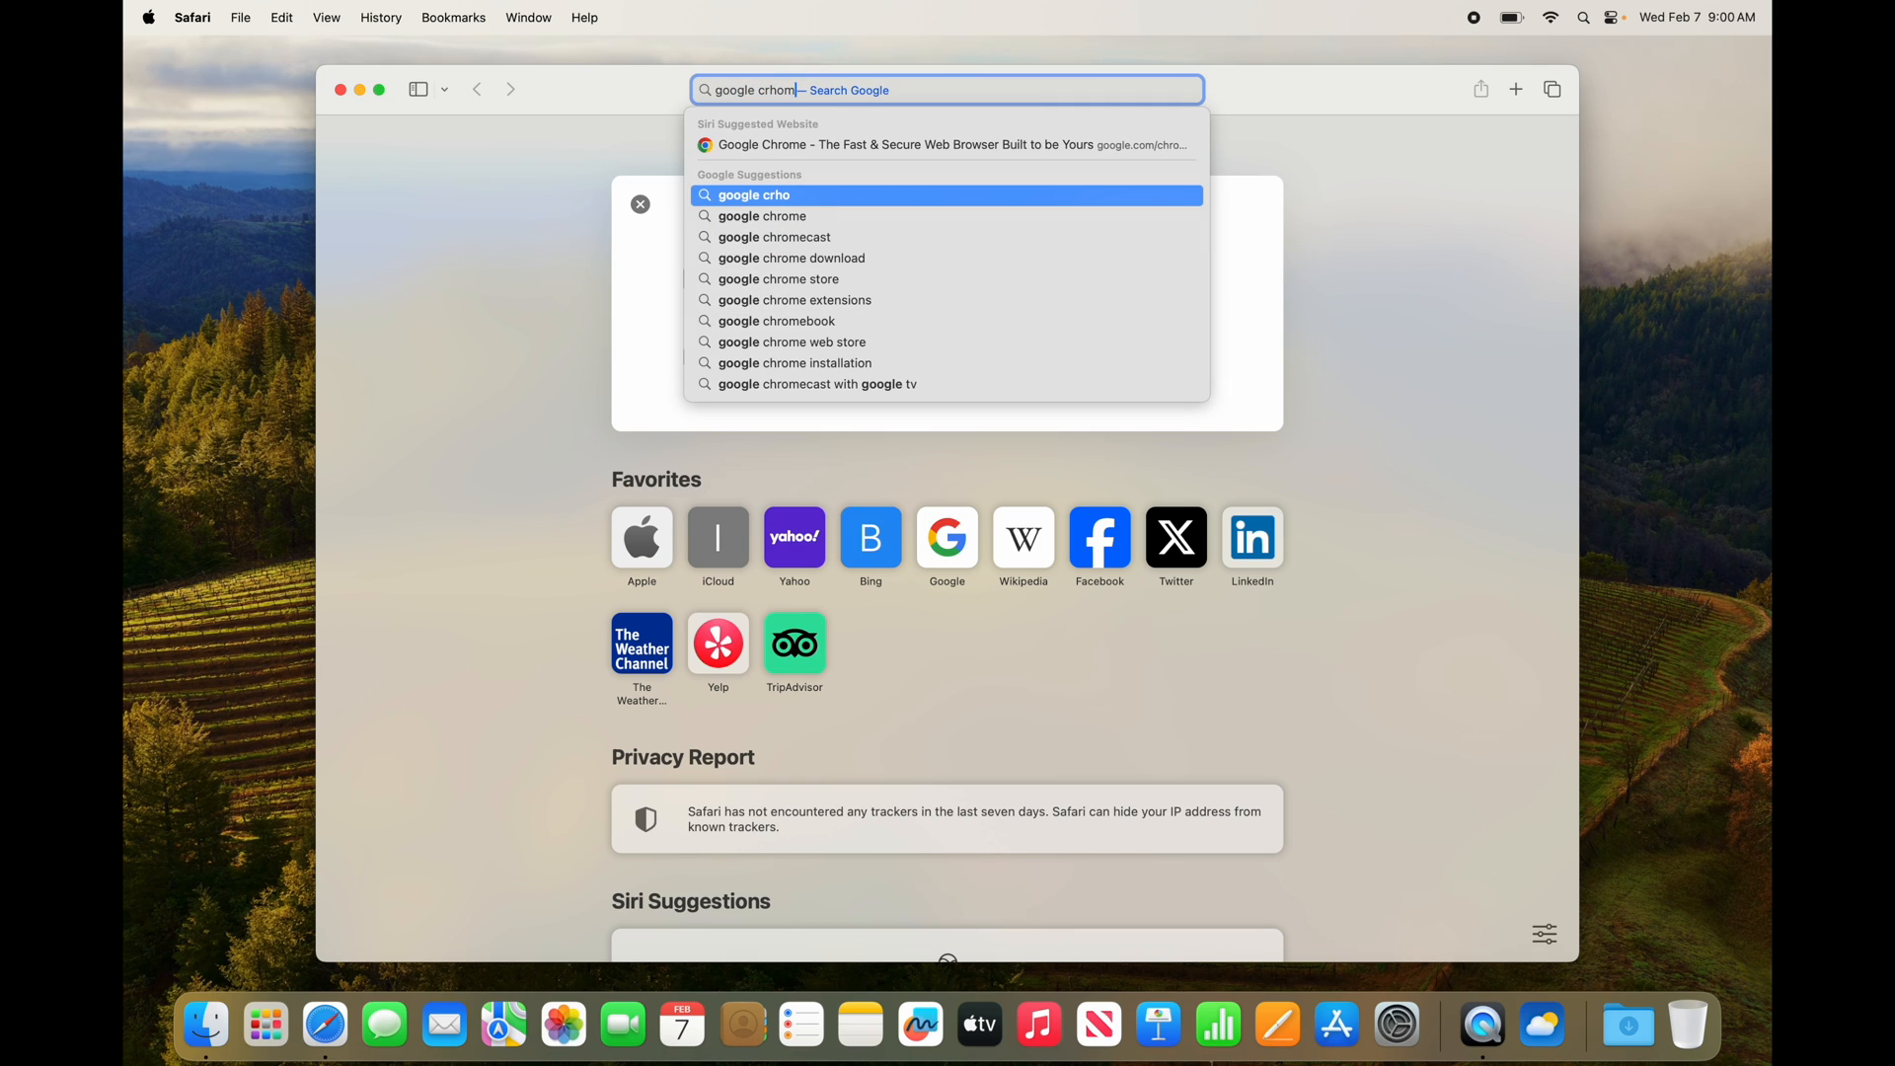
pyautogui.press('BackSpace')
pyautogui.press('BackSpace')
pyautogui.press('BackSpace')
pyautogui.press('BackSpace')
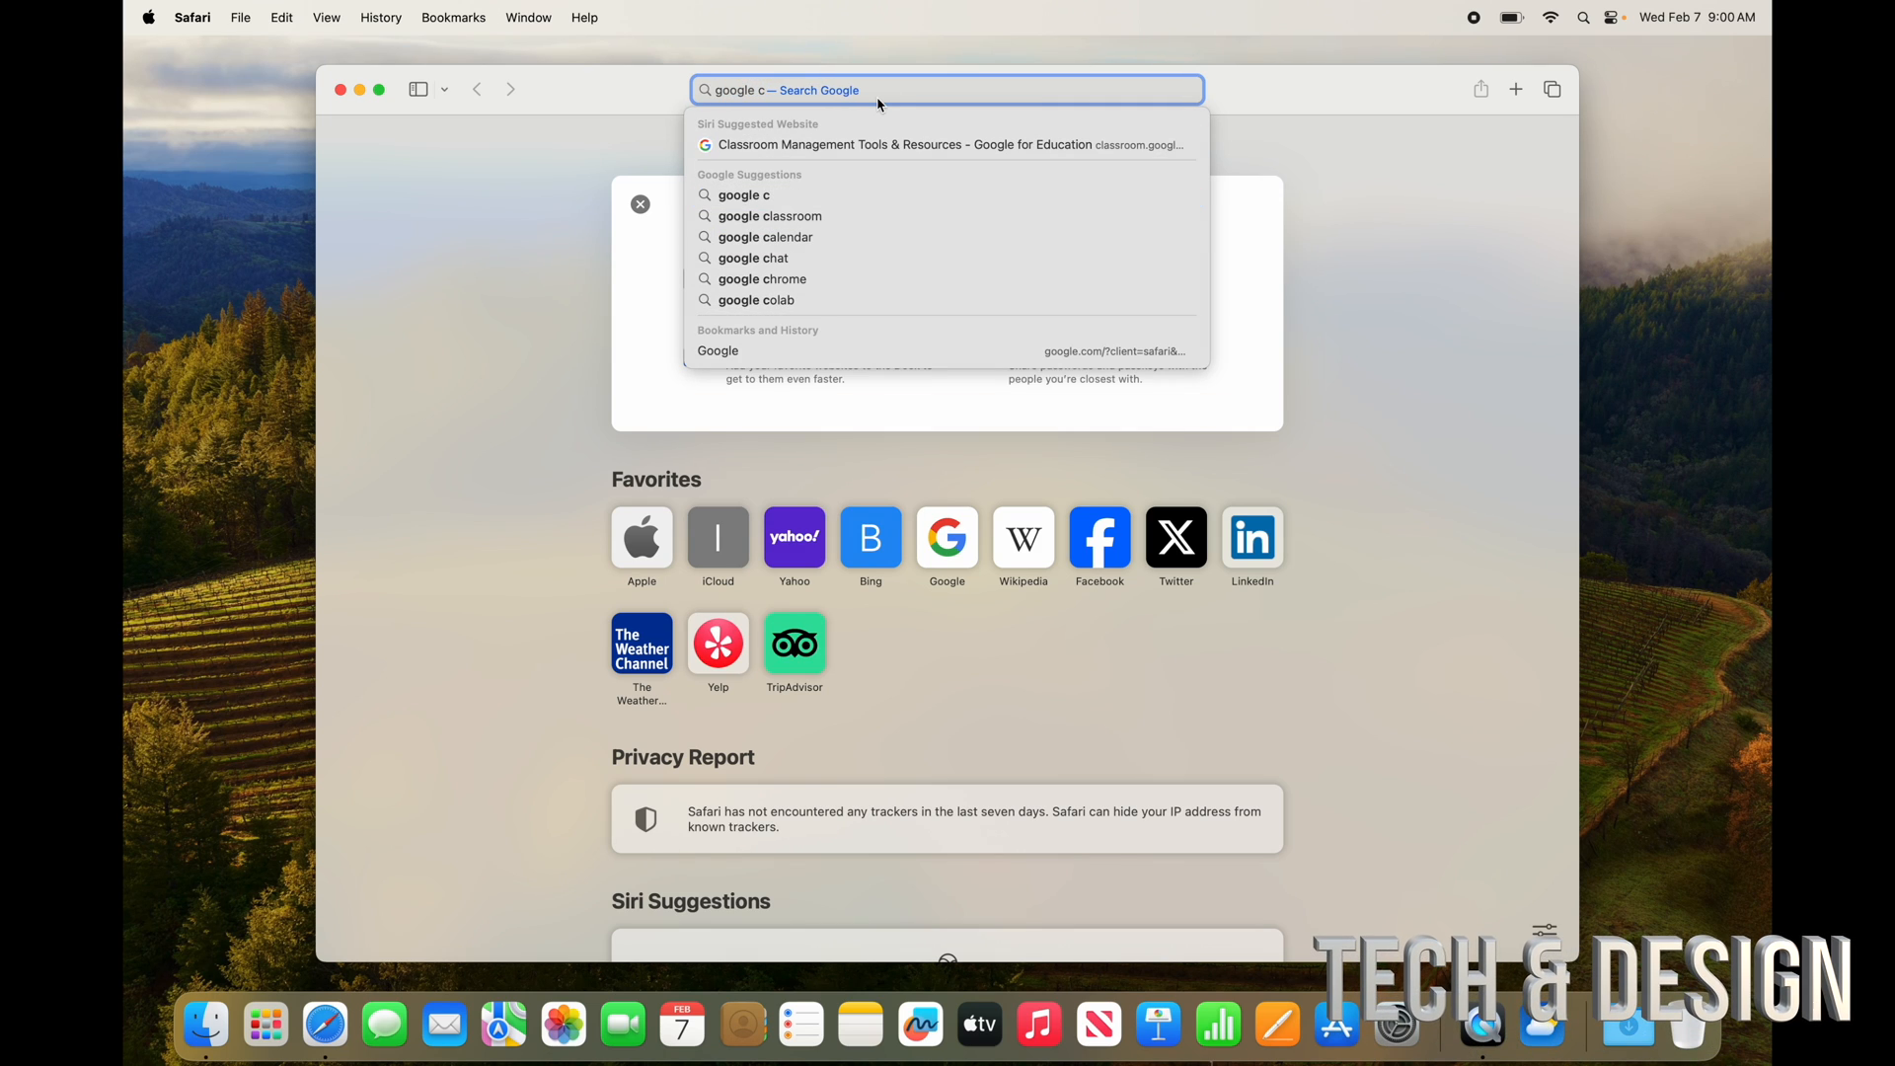
pyautogui.write('hrome')
pyautogui.press('Return')
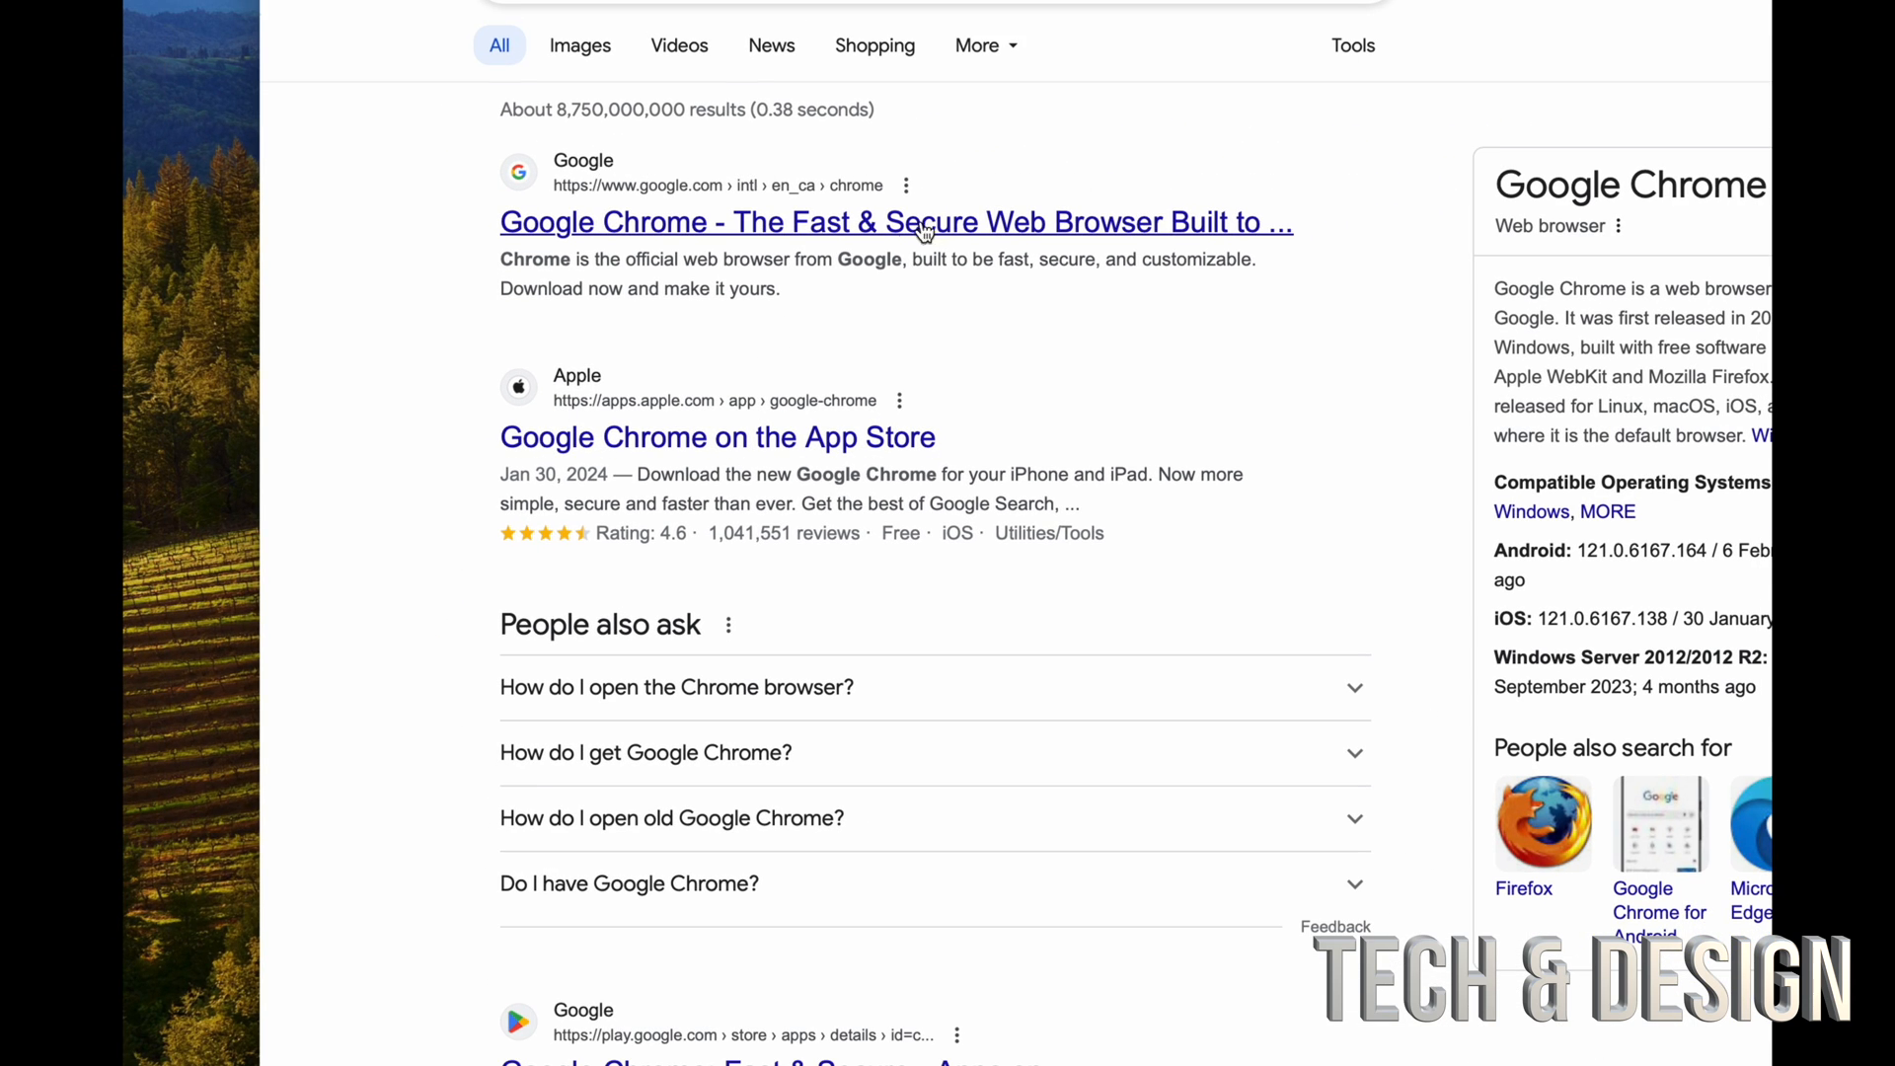
# Open the official Google Chrome page from the search results and inspect its full web address
pyautogui.click(925, 228)
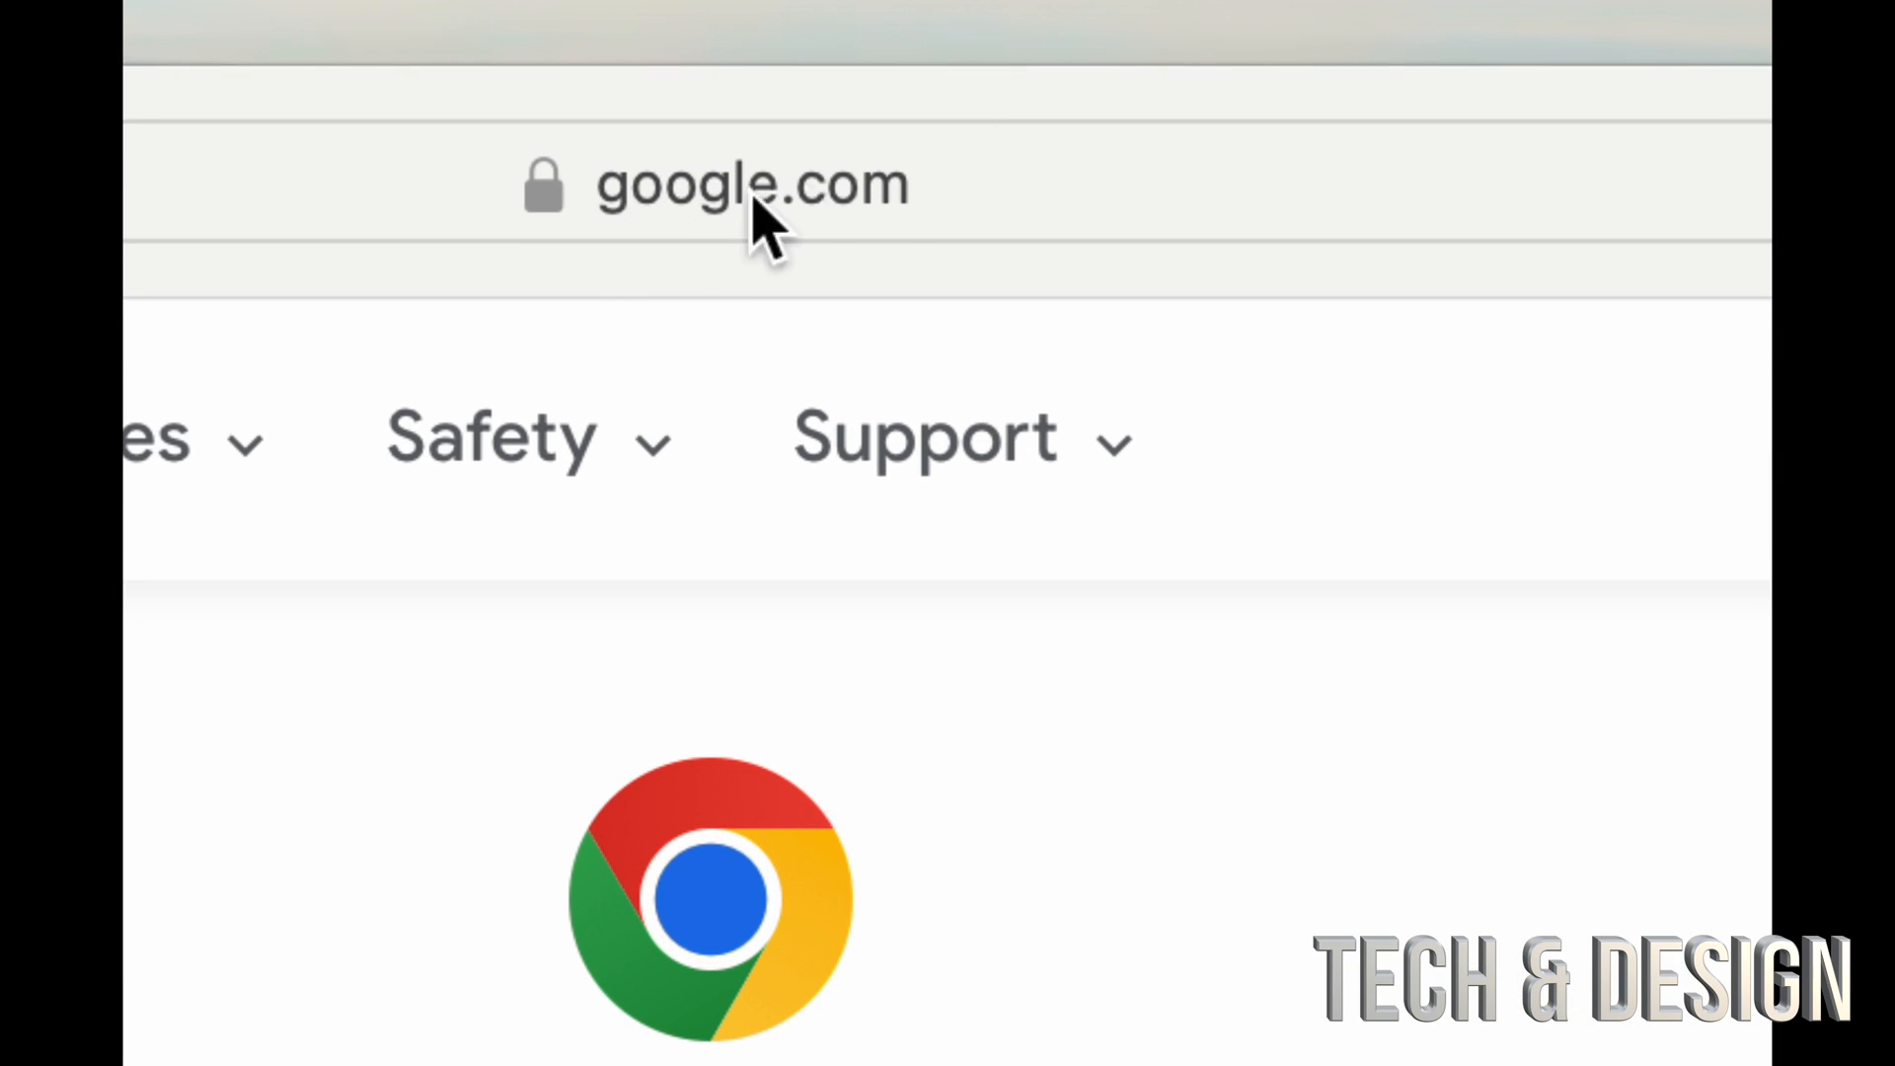
pyautogui.click(888, 192)
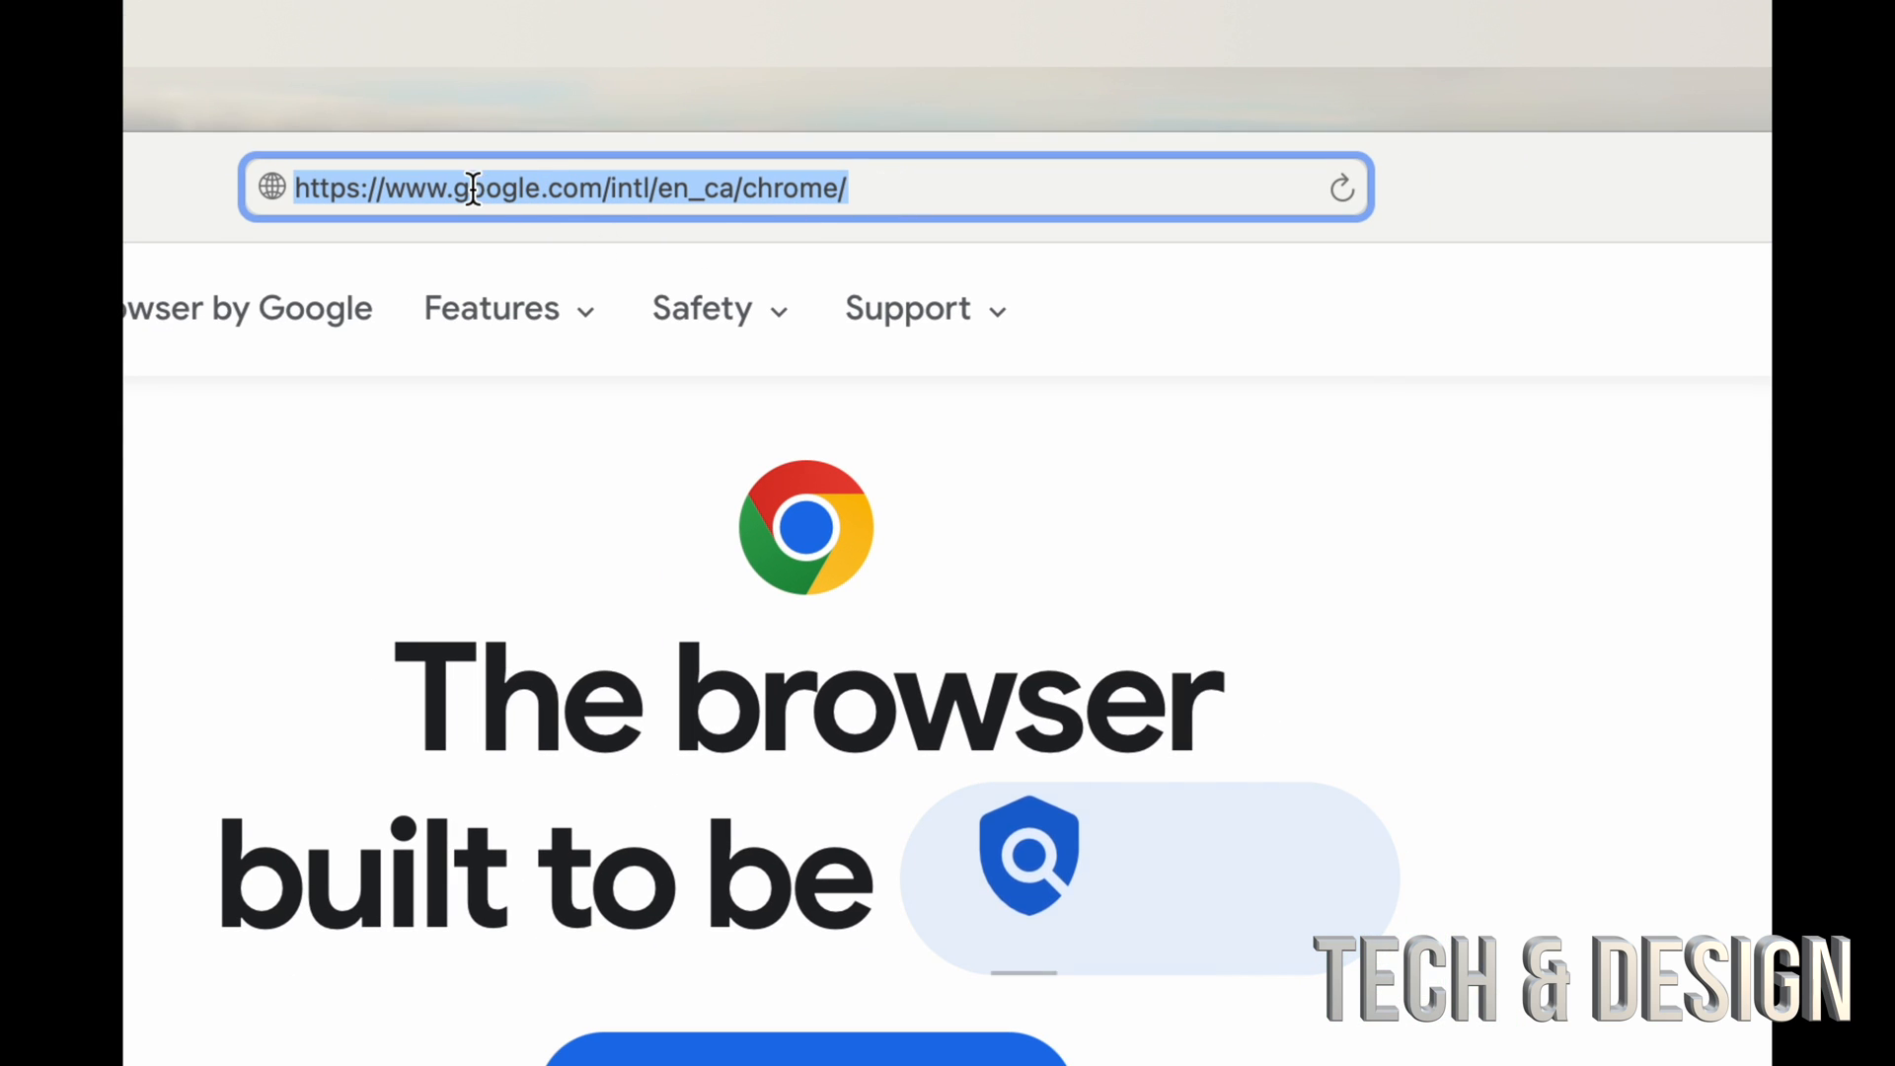
pyautogui.moveTo(878, 321)
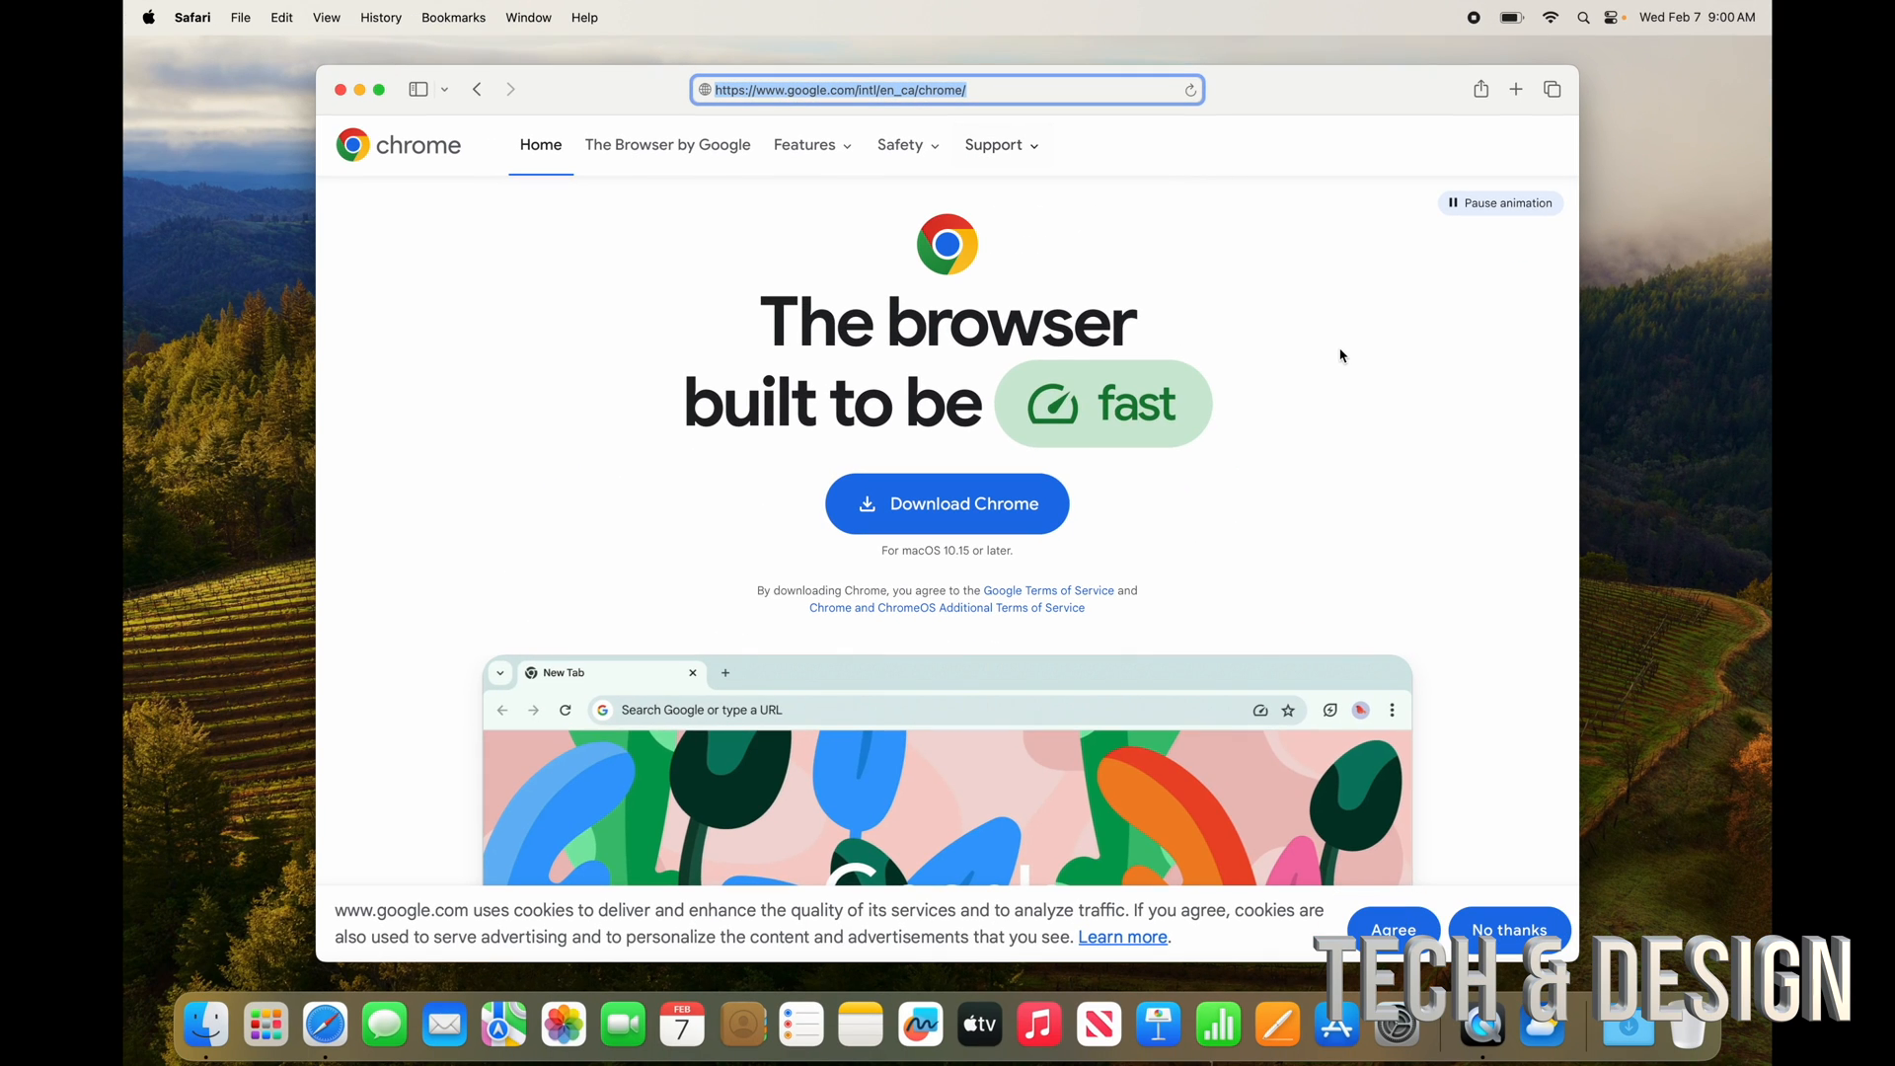
pyautogui.click(1678, 770)
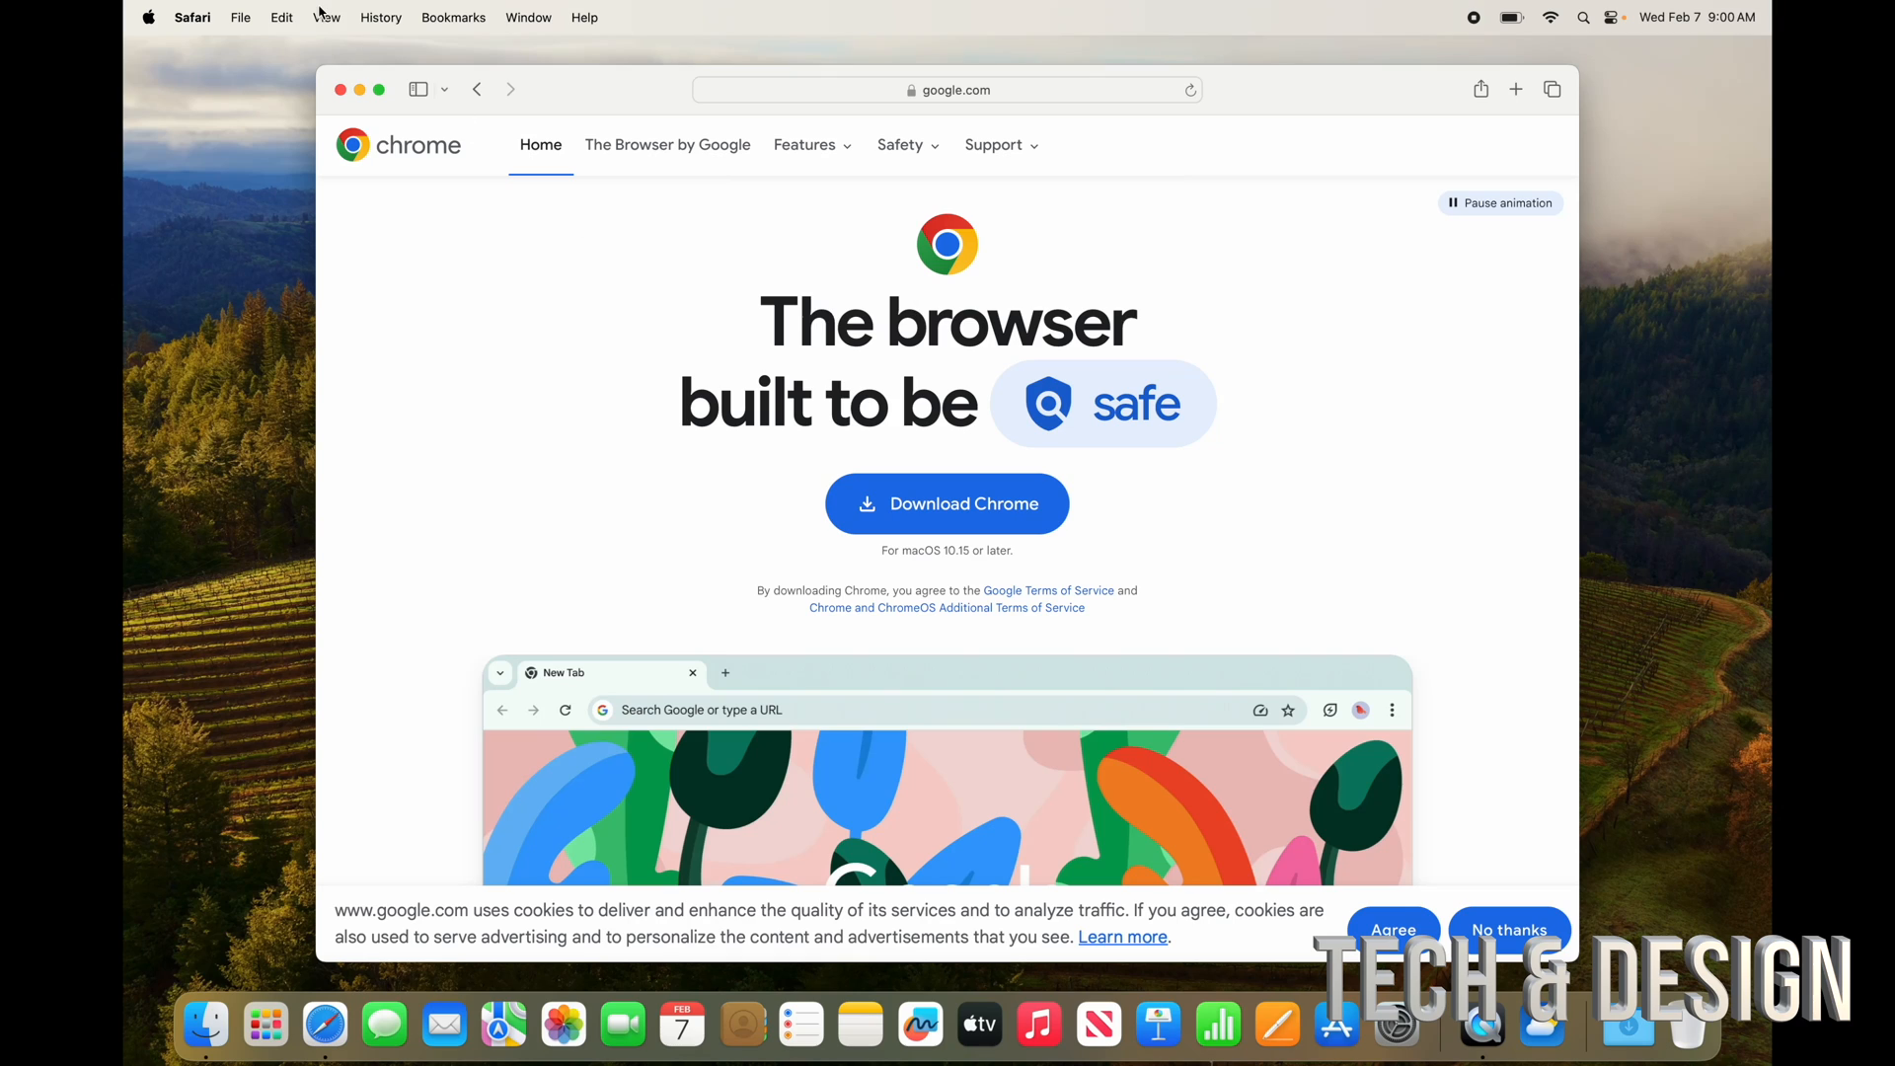
# Return to the Google Chrome search results and move the Safari window around the desktop
pyautogui.click(477, 89)
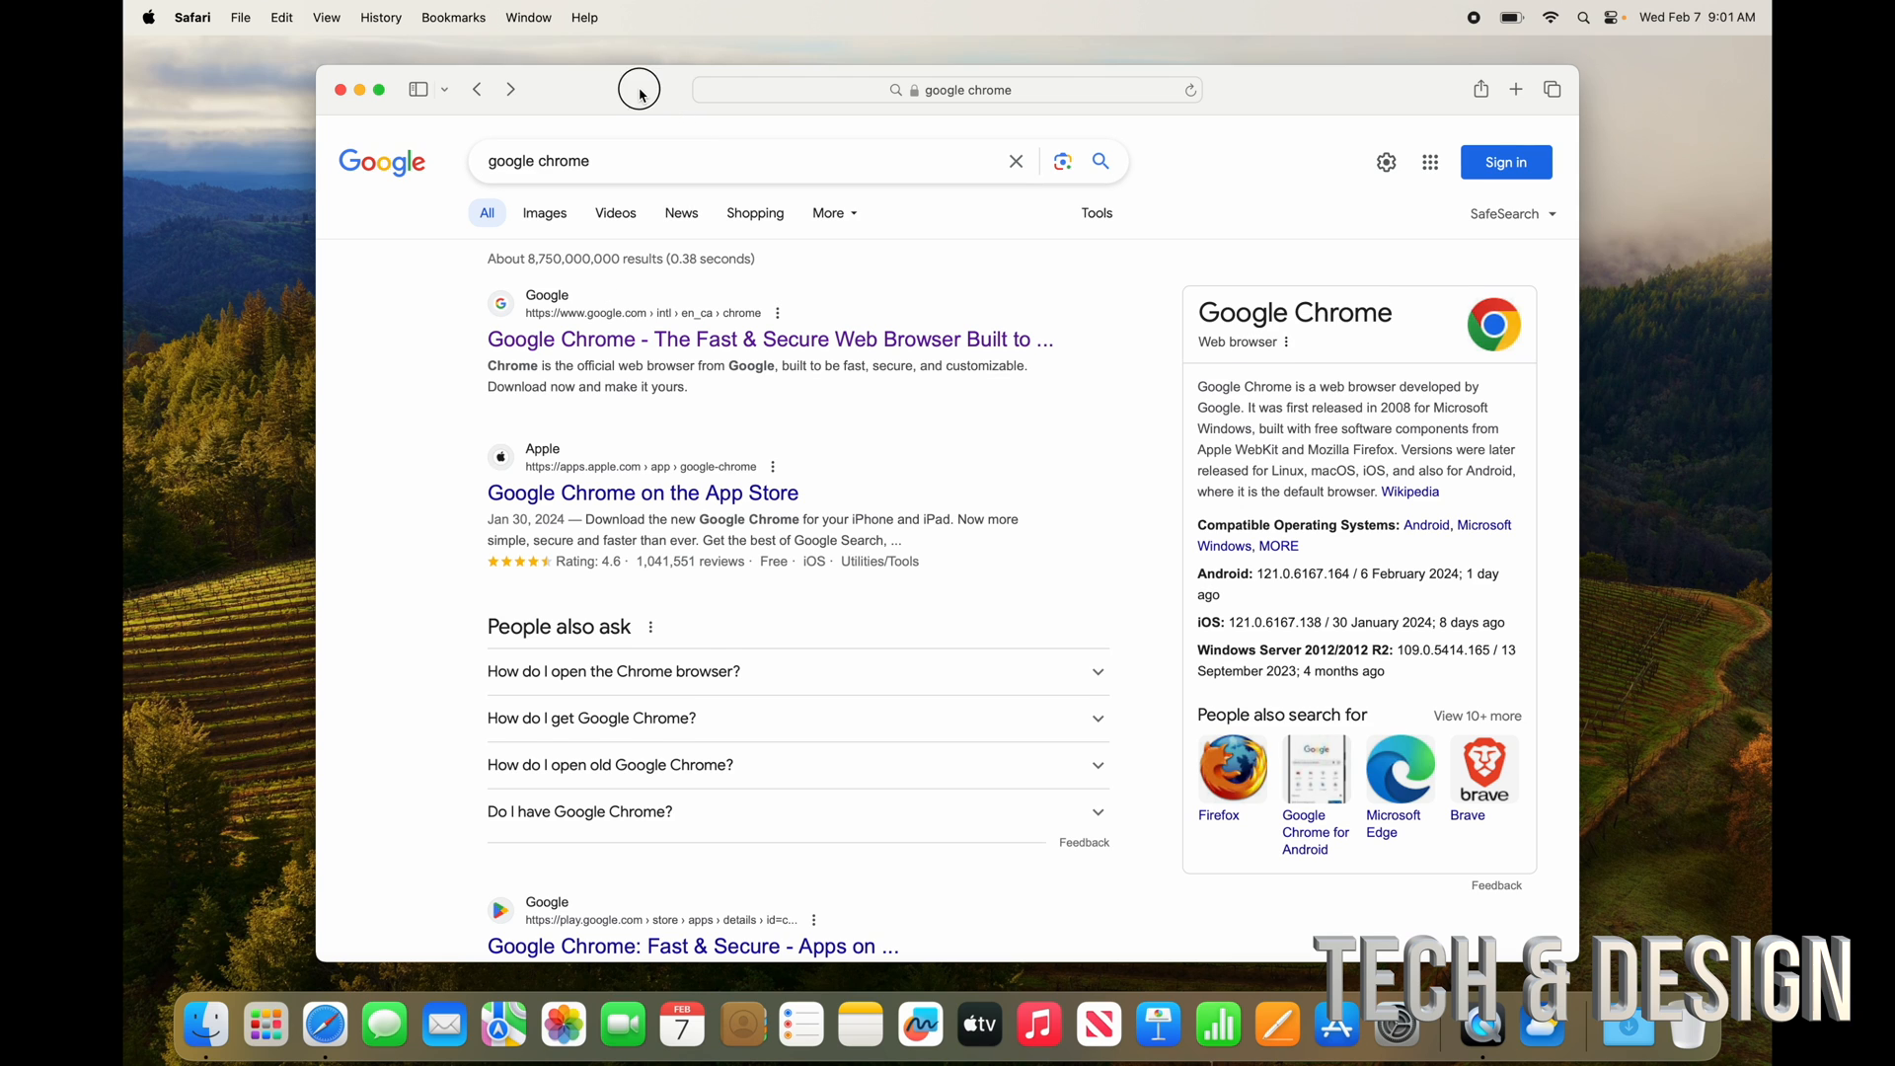
pyautogui.moveTo(643, 90); pyautogui.dragTo(722, 181)
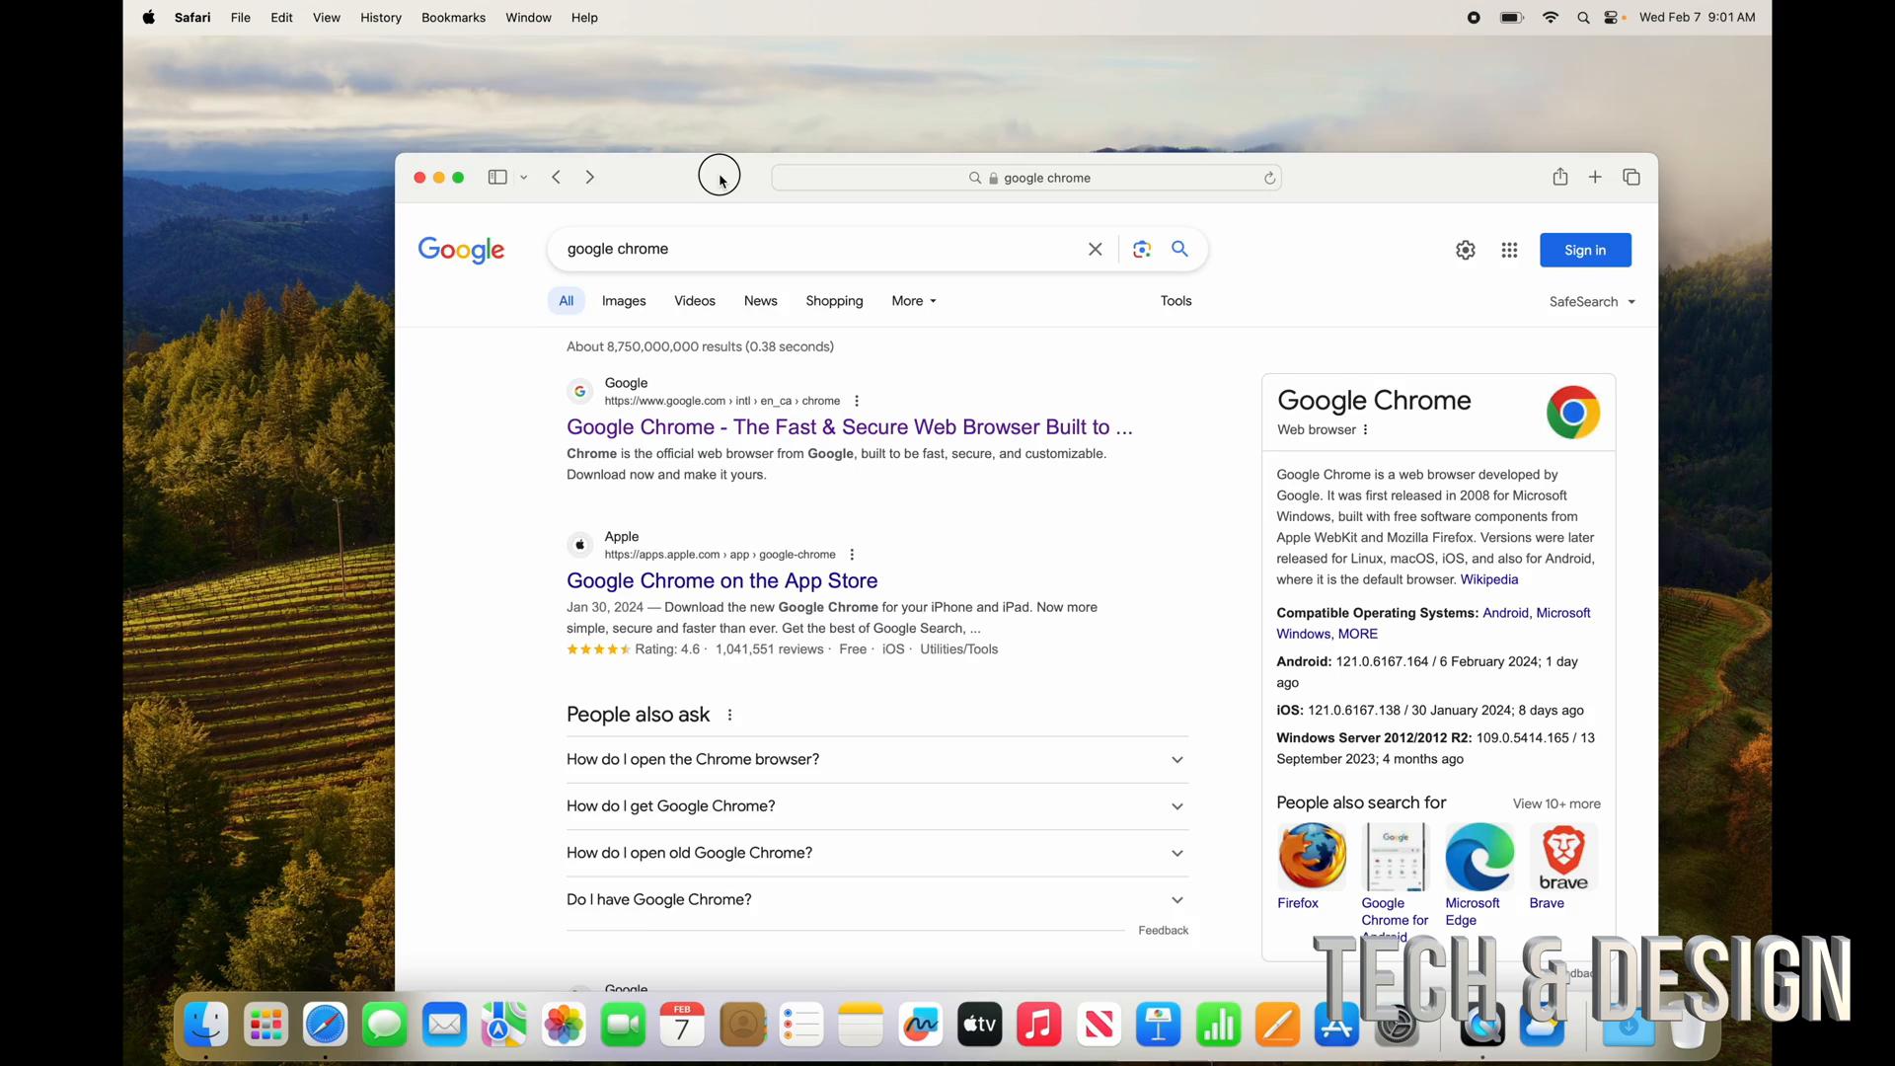
pyautogui.moveTo(722, 181); pyautogui.dragTo(563, 83)
pyautogui.click(654, 144)
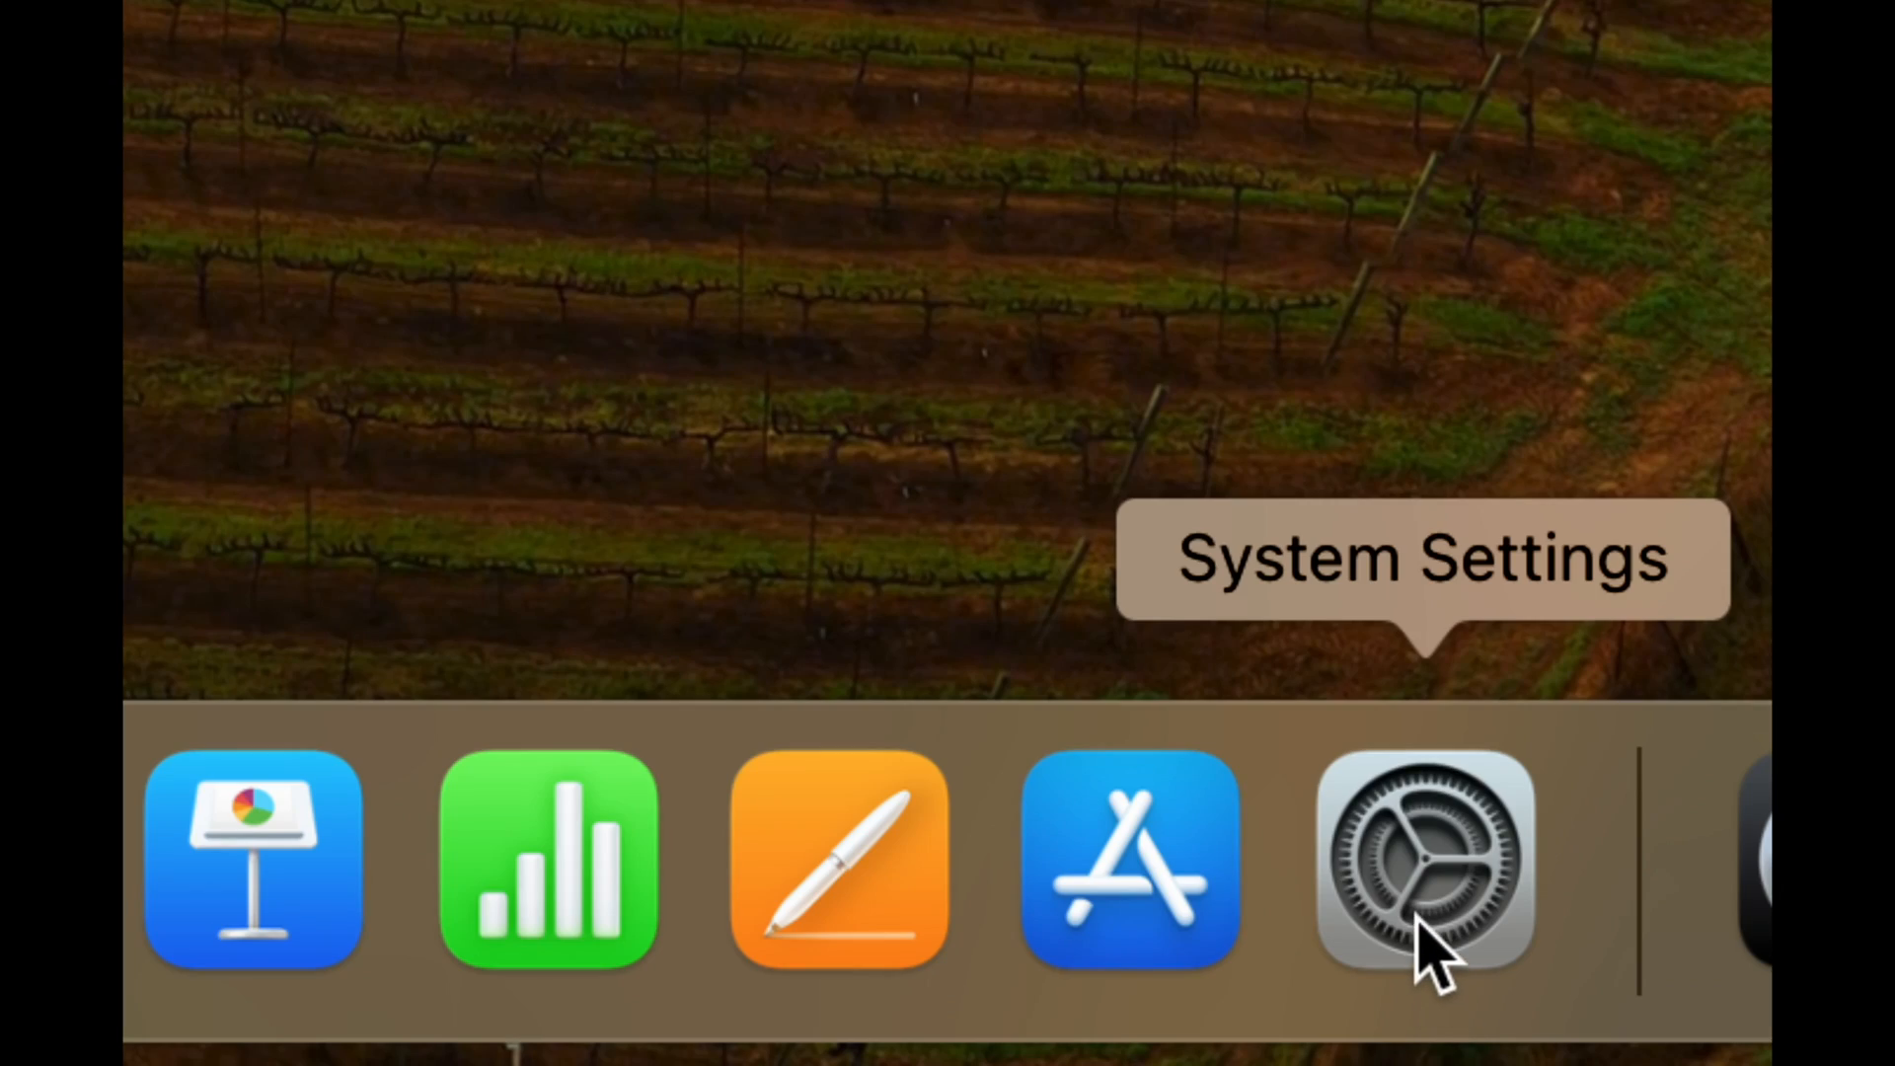
# Open System Settings, search for "dock", and show the Desktop & Dock settings
pyautogui.click(1418, 918)
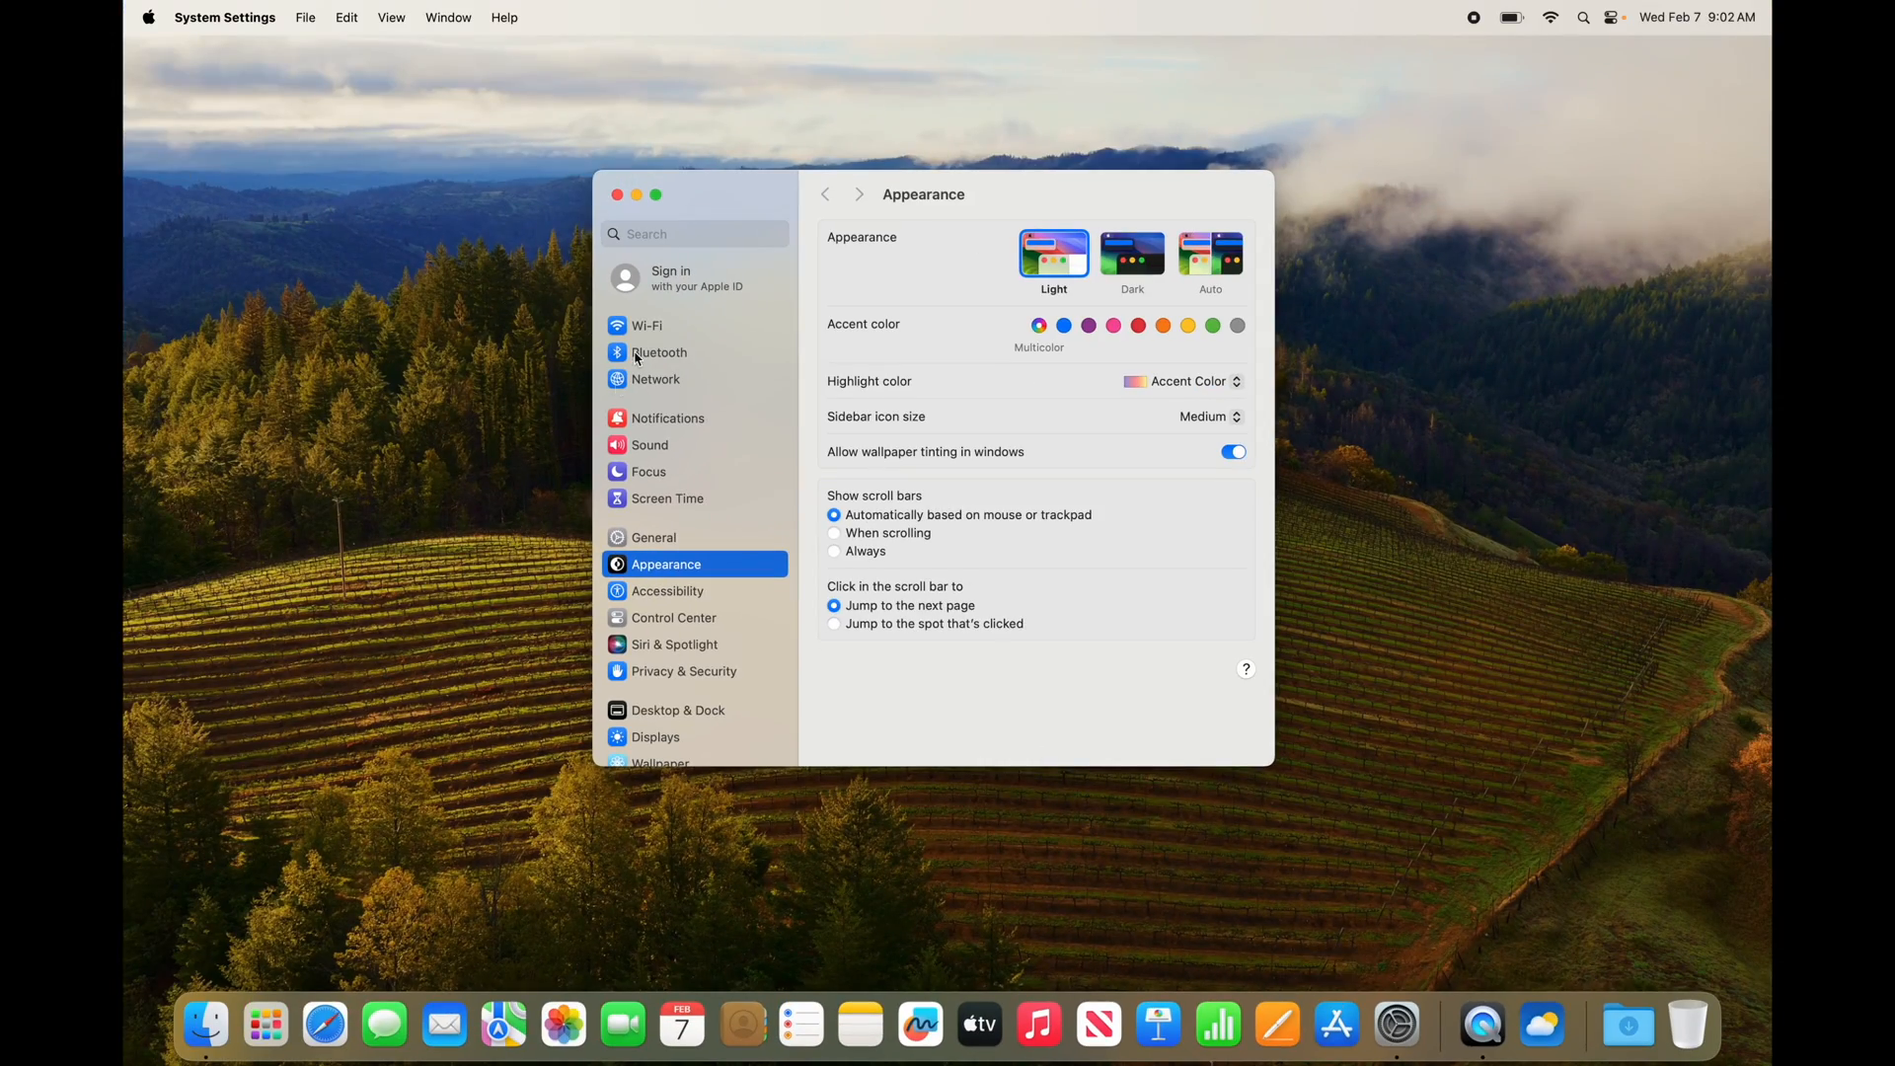
pyautogui.click(677, 239)
pyautogui.write('dock')
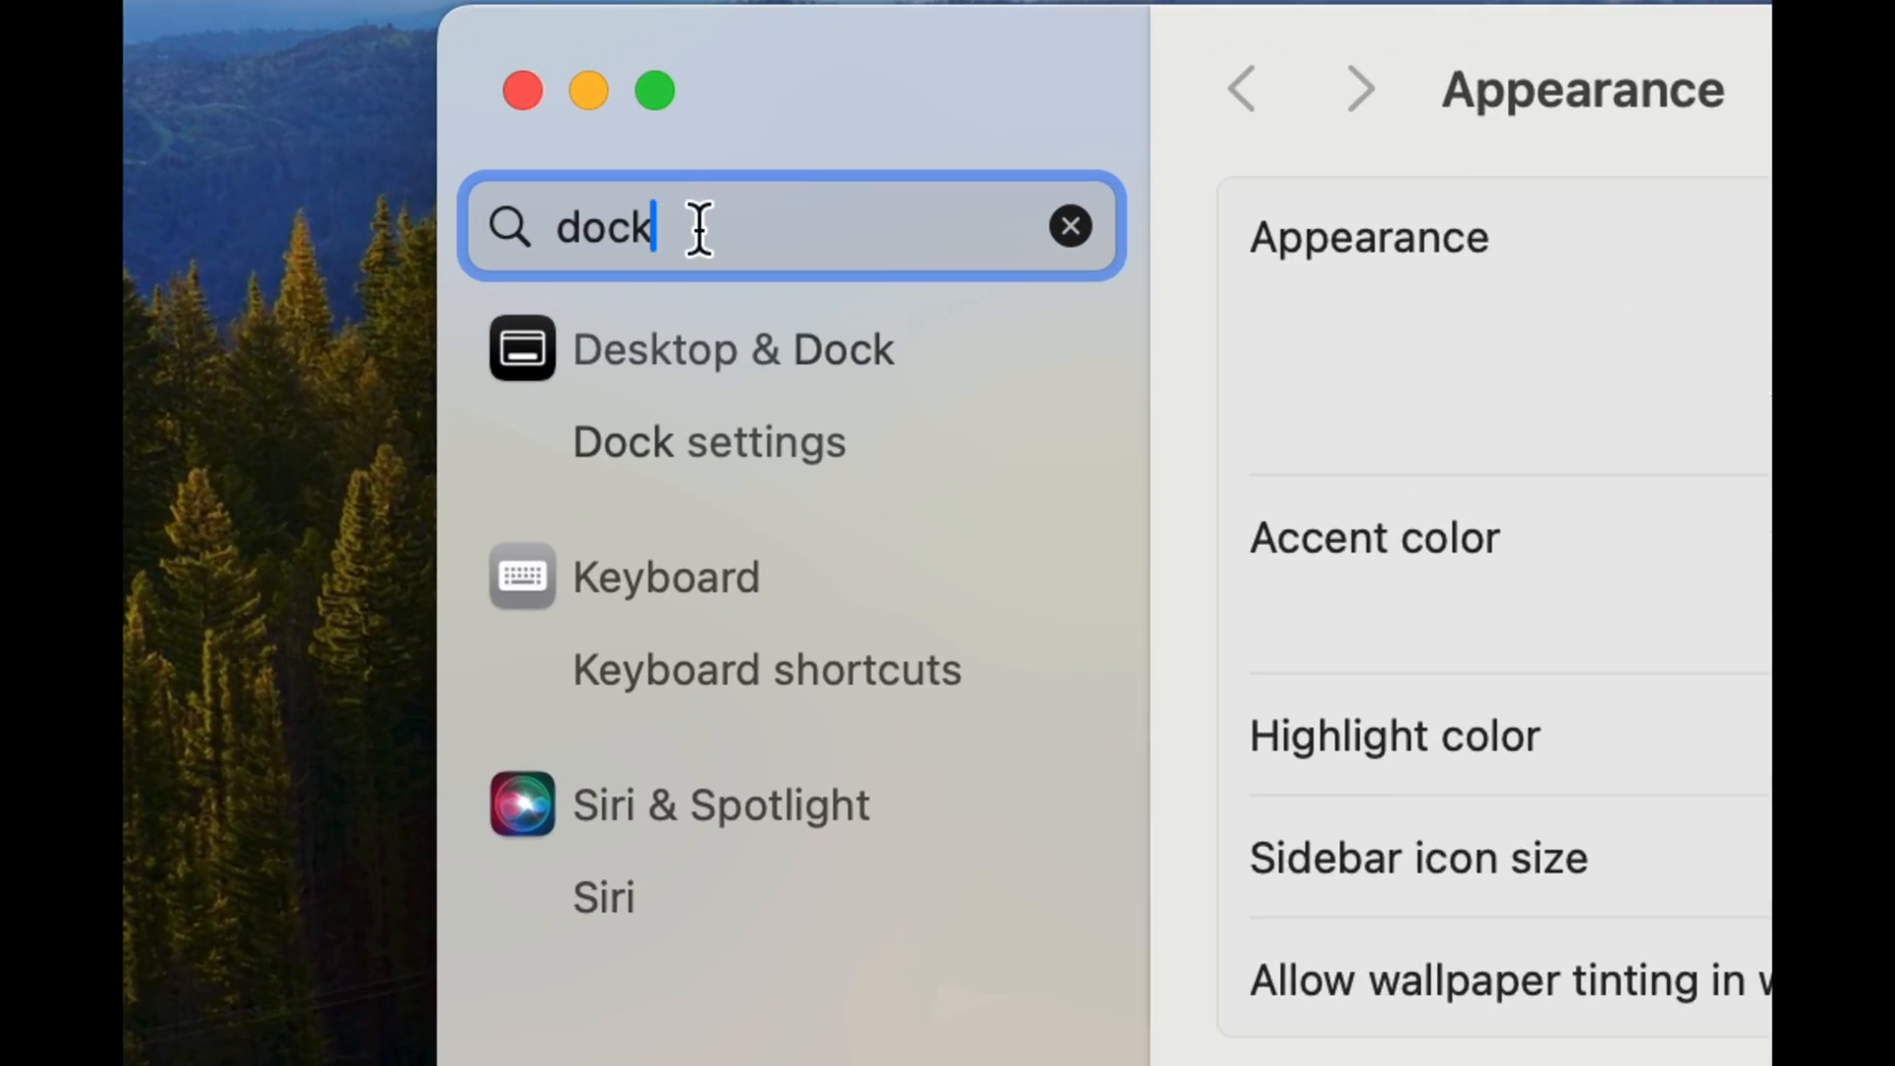
pyautogui.click(750, 351)
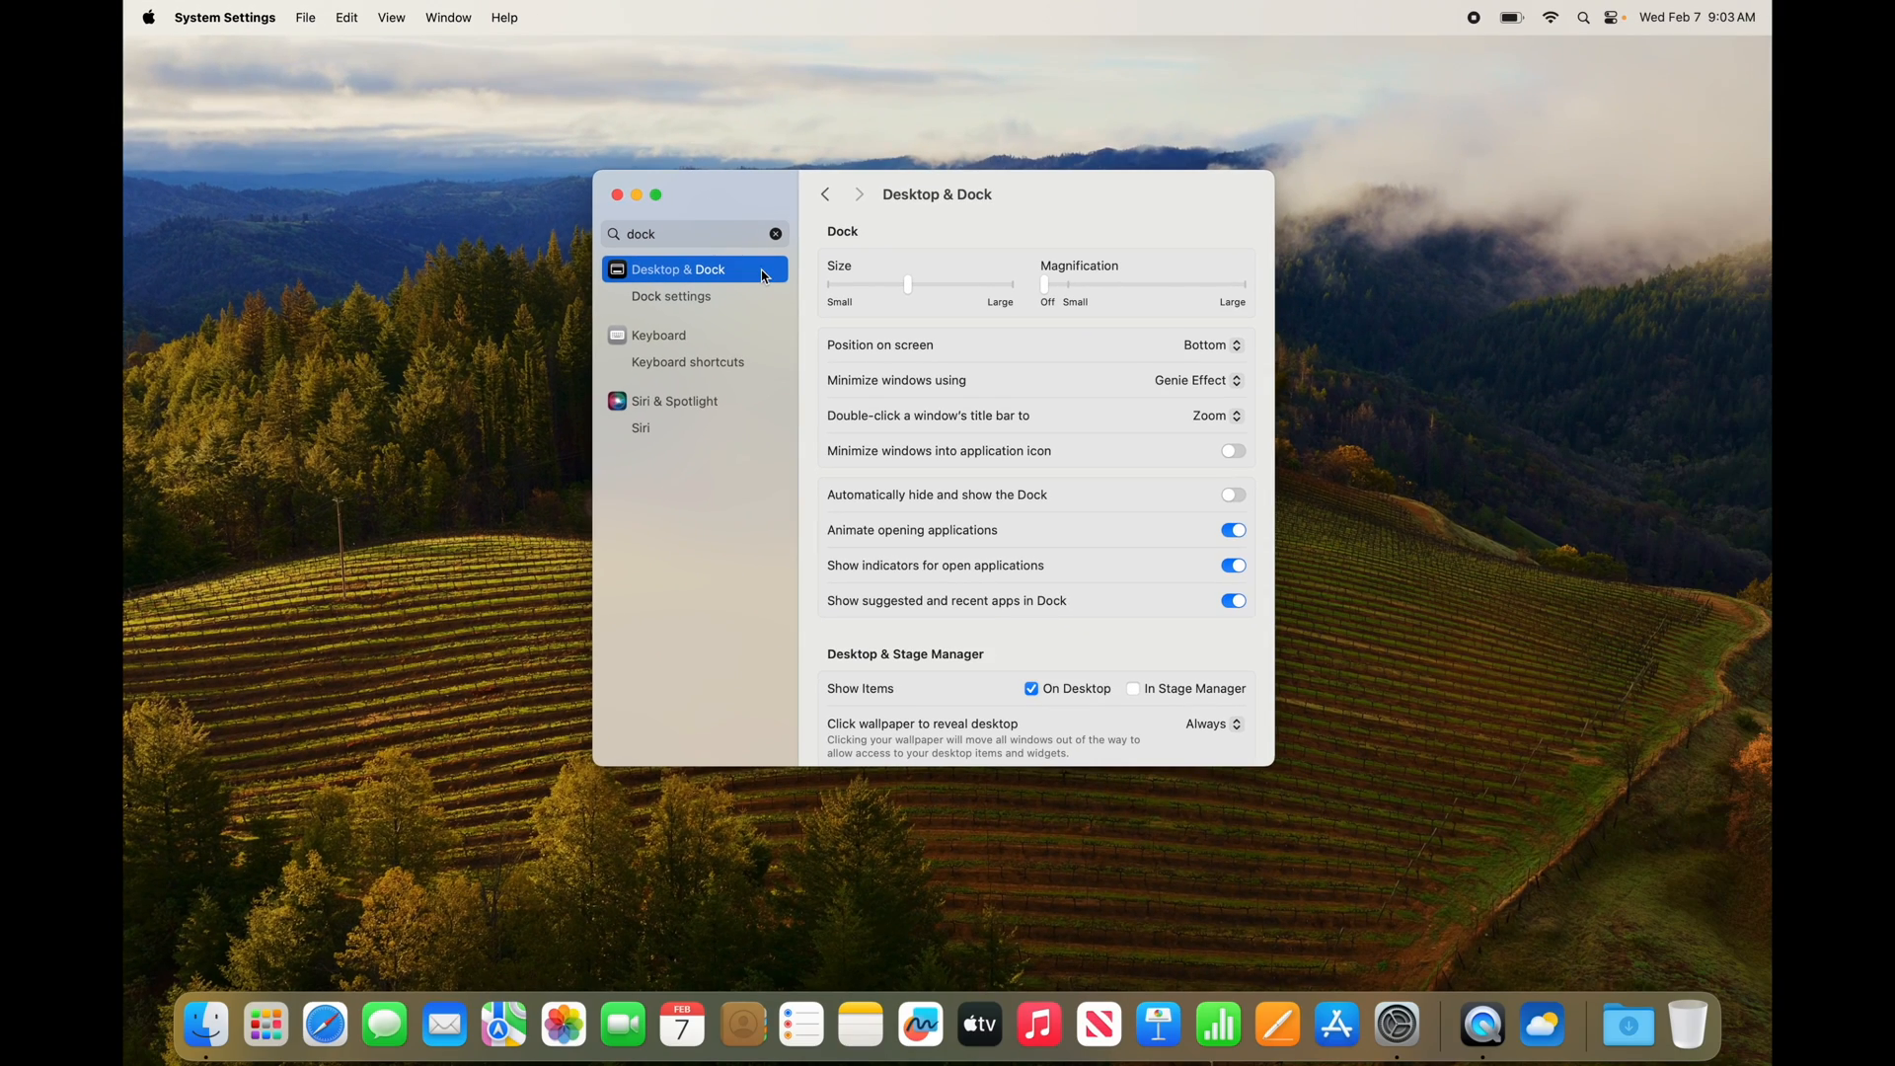
# Configure the Dock with a slightly larger size, roughly medium magnification and automatic hiding, and close System Settings
pyautogui.moveTo(908, 286)
pyautogui.mouseDown()
pyautogui.moveTo(1016, 287)
pyautogui.moveTo(833, 280)
pyautogui.moveTo(881, 292)
pyautogui.moveTo(814, 312)
pyautogui.moveTo(816, 292)
pyautogui.moveTo(922, 301)
pyautogui.mouseUp()
pyautogui.moveTo(1049, 293); pyautogui.dragTo(1076, 292)
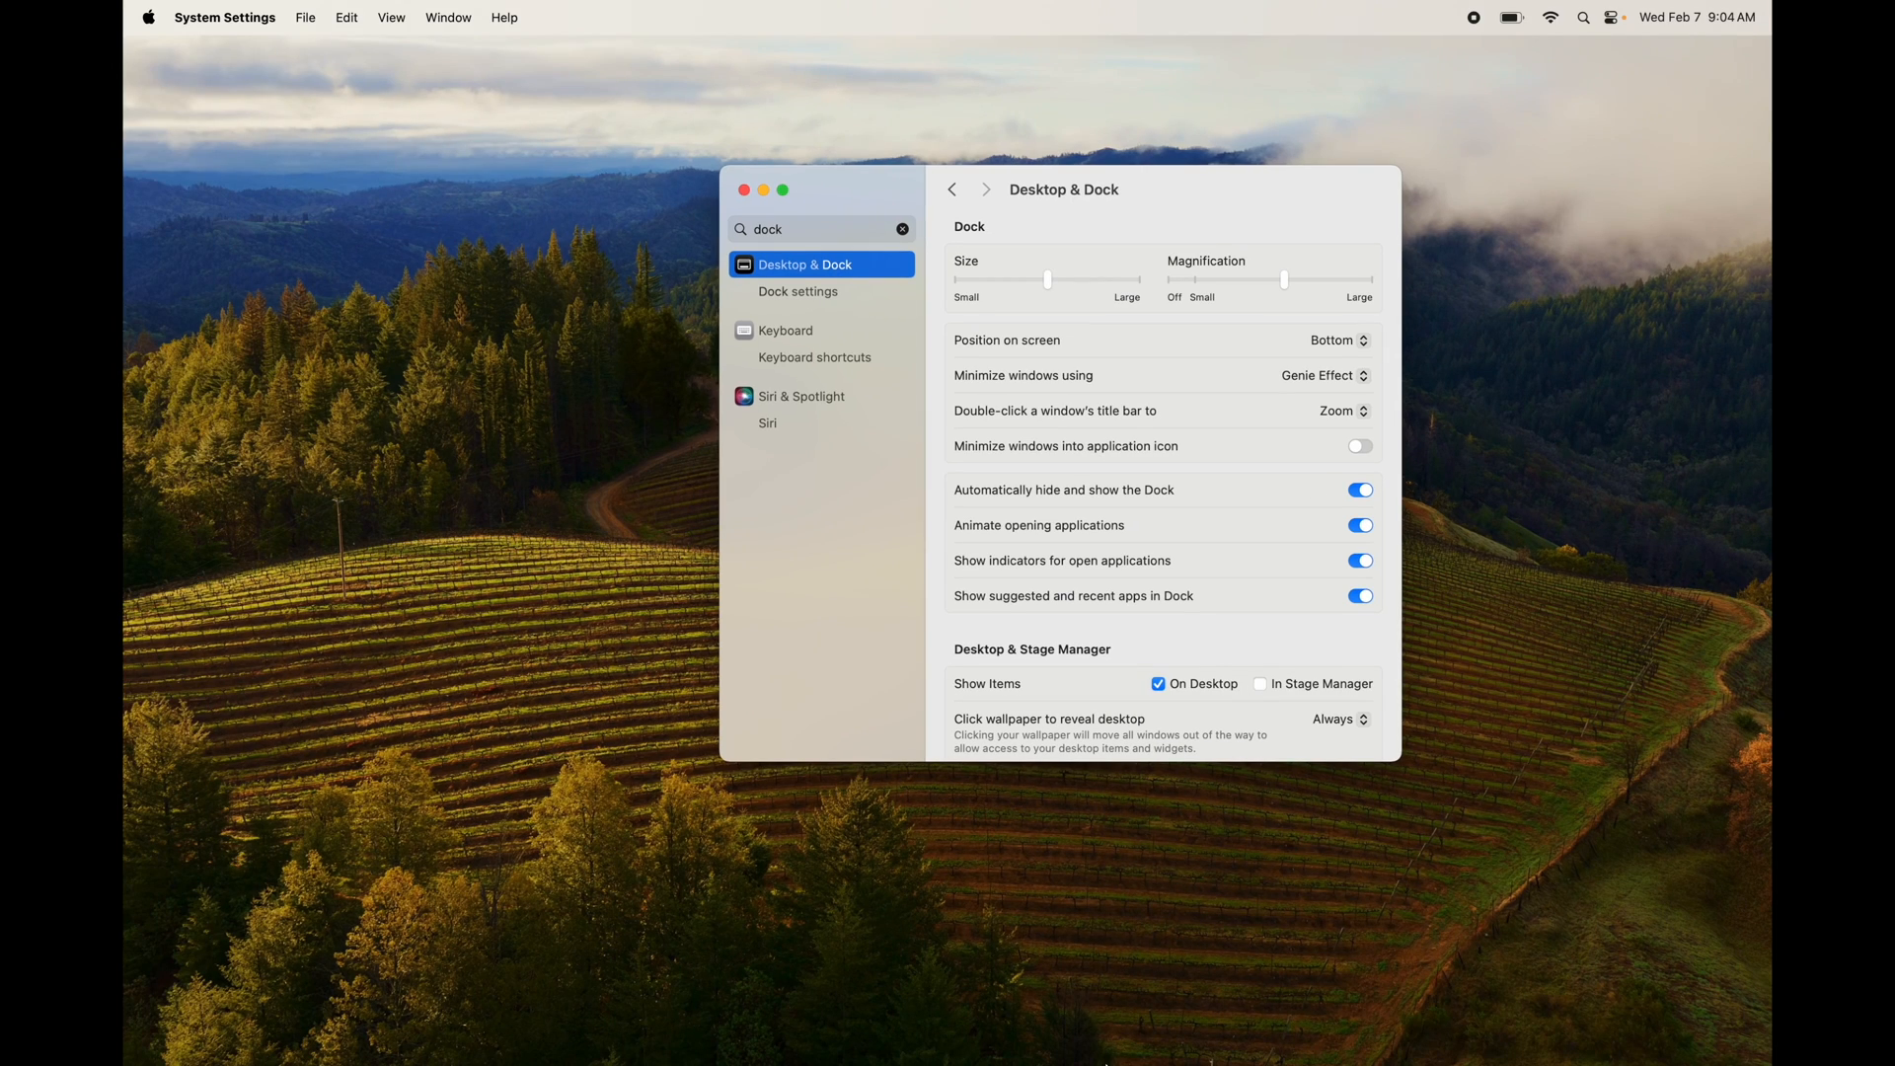
pyautogui.click(745, 190)
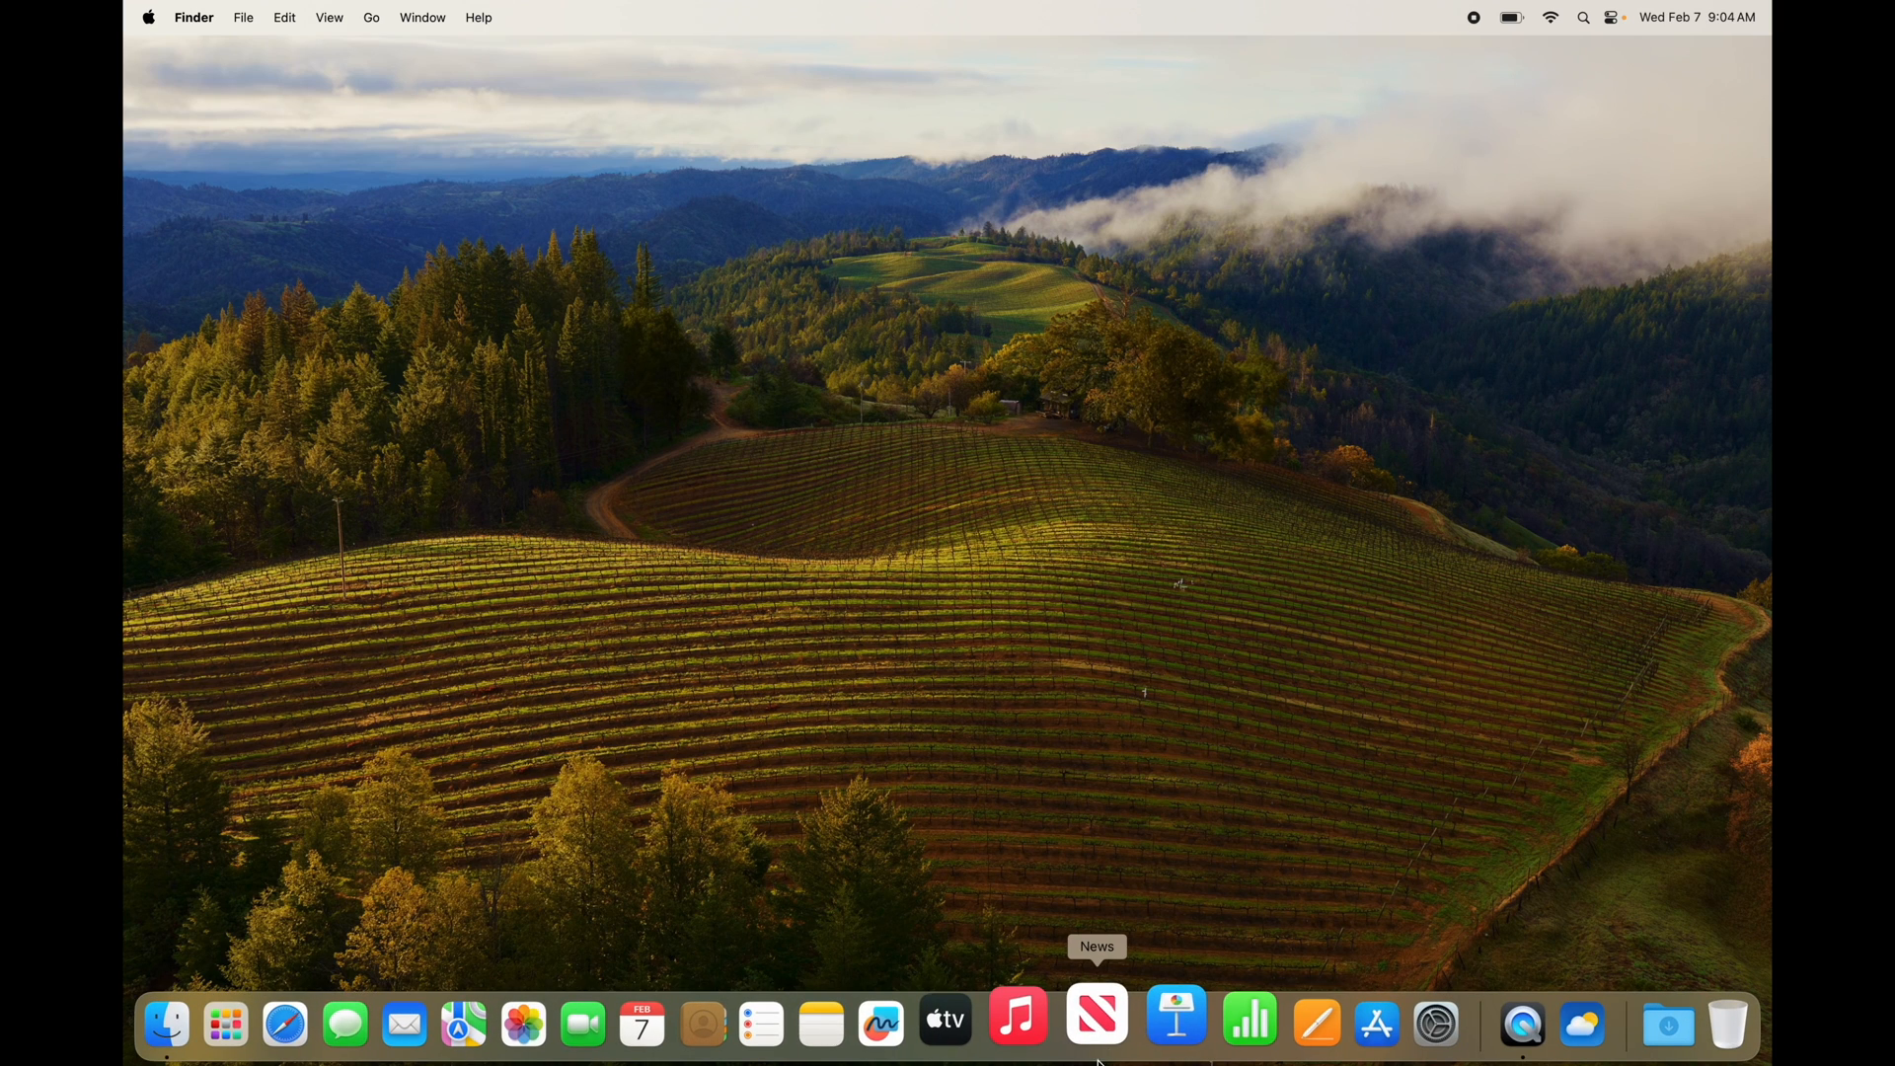
# Reveal the hidden Dock and remove the News app from it
pyautogui.moveTo(850, 1061)
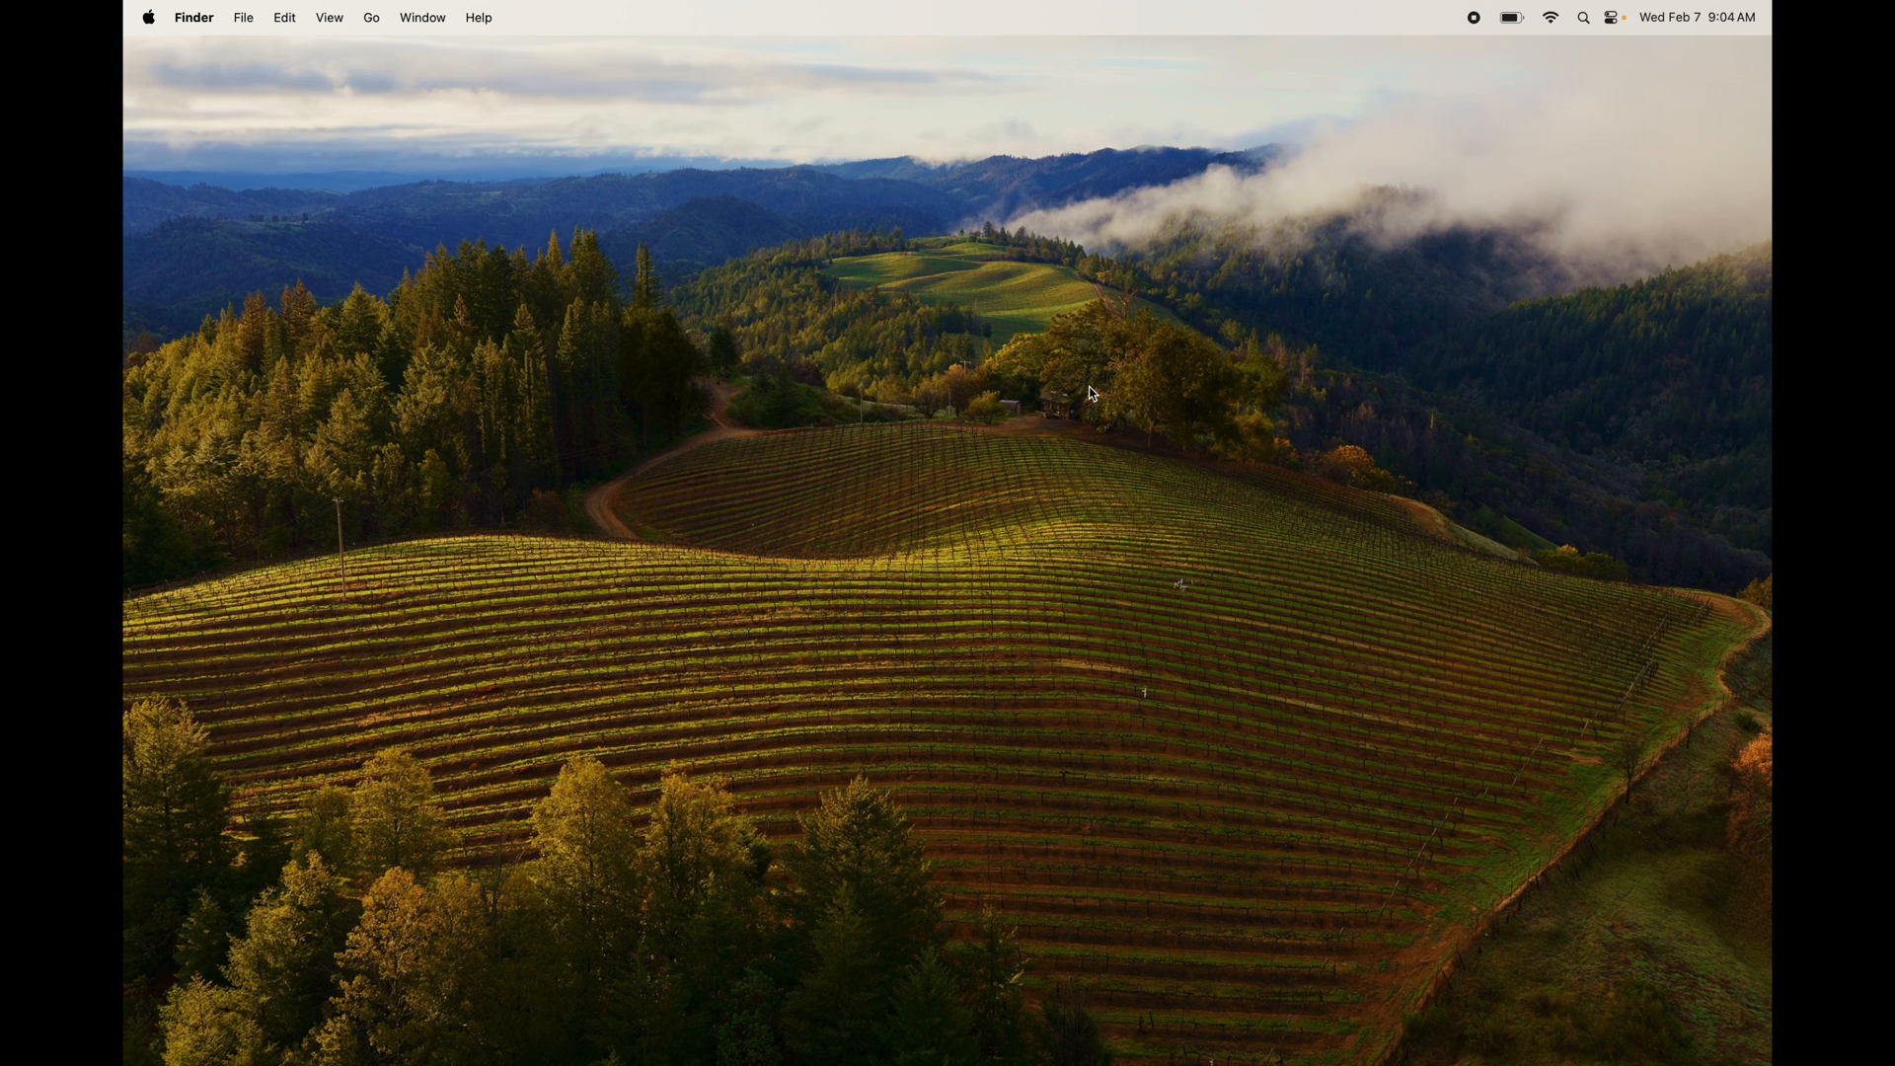
pyautogui.moveTo(987, 1063)
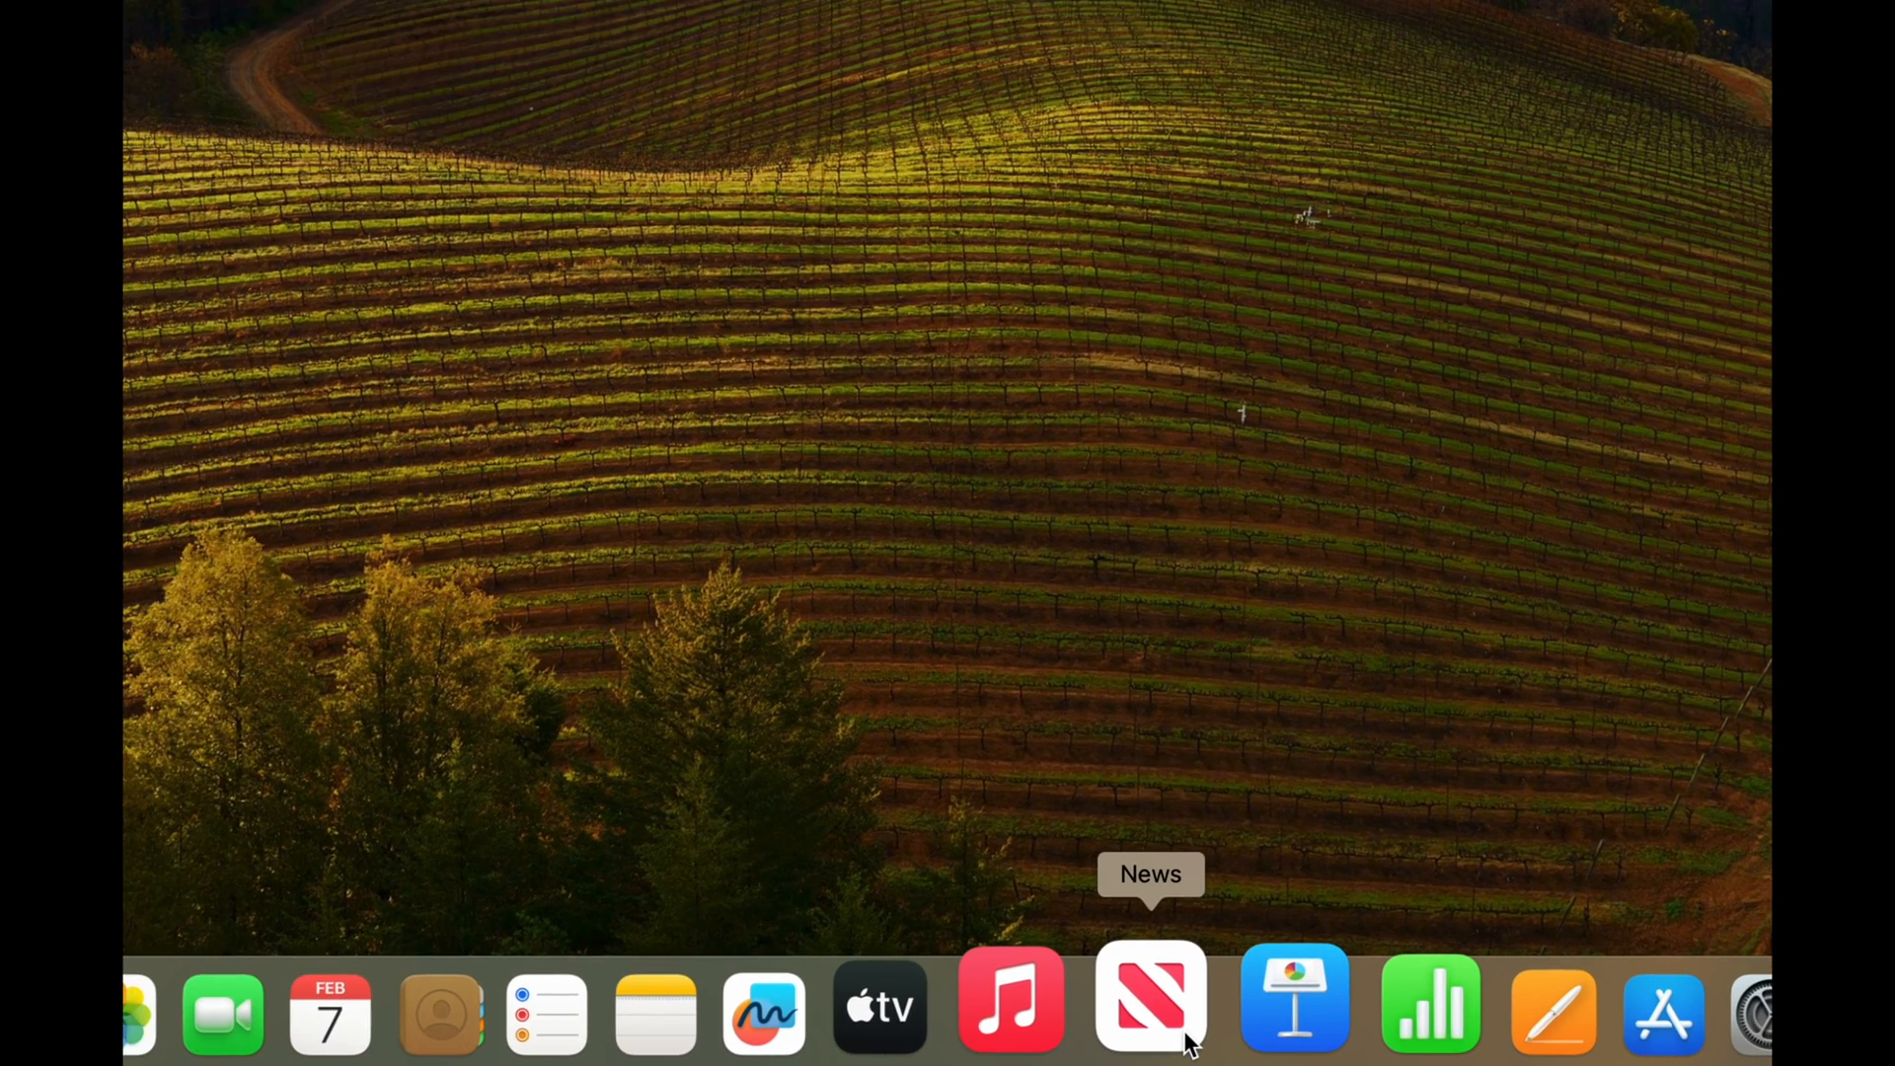
pyautogui.click(1189, 1044)
pyautogui.moveTo(1184, 1032); pyautogui.dragTo(1121, 512)
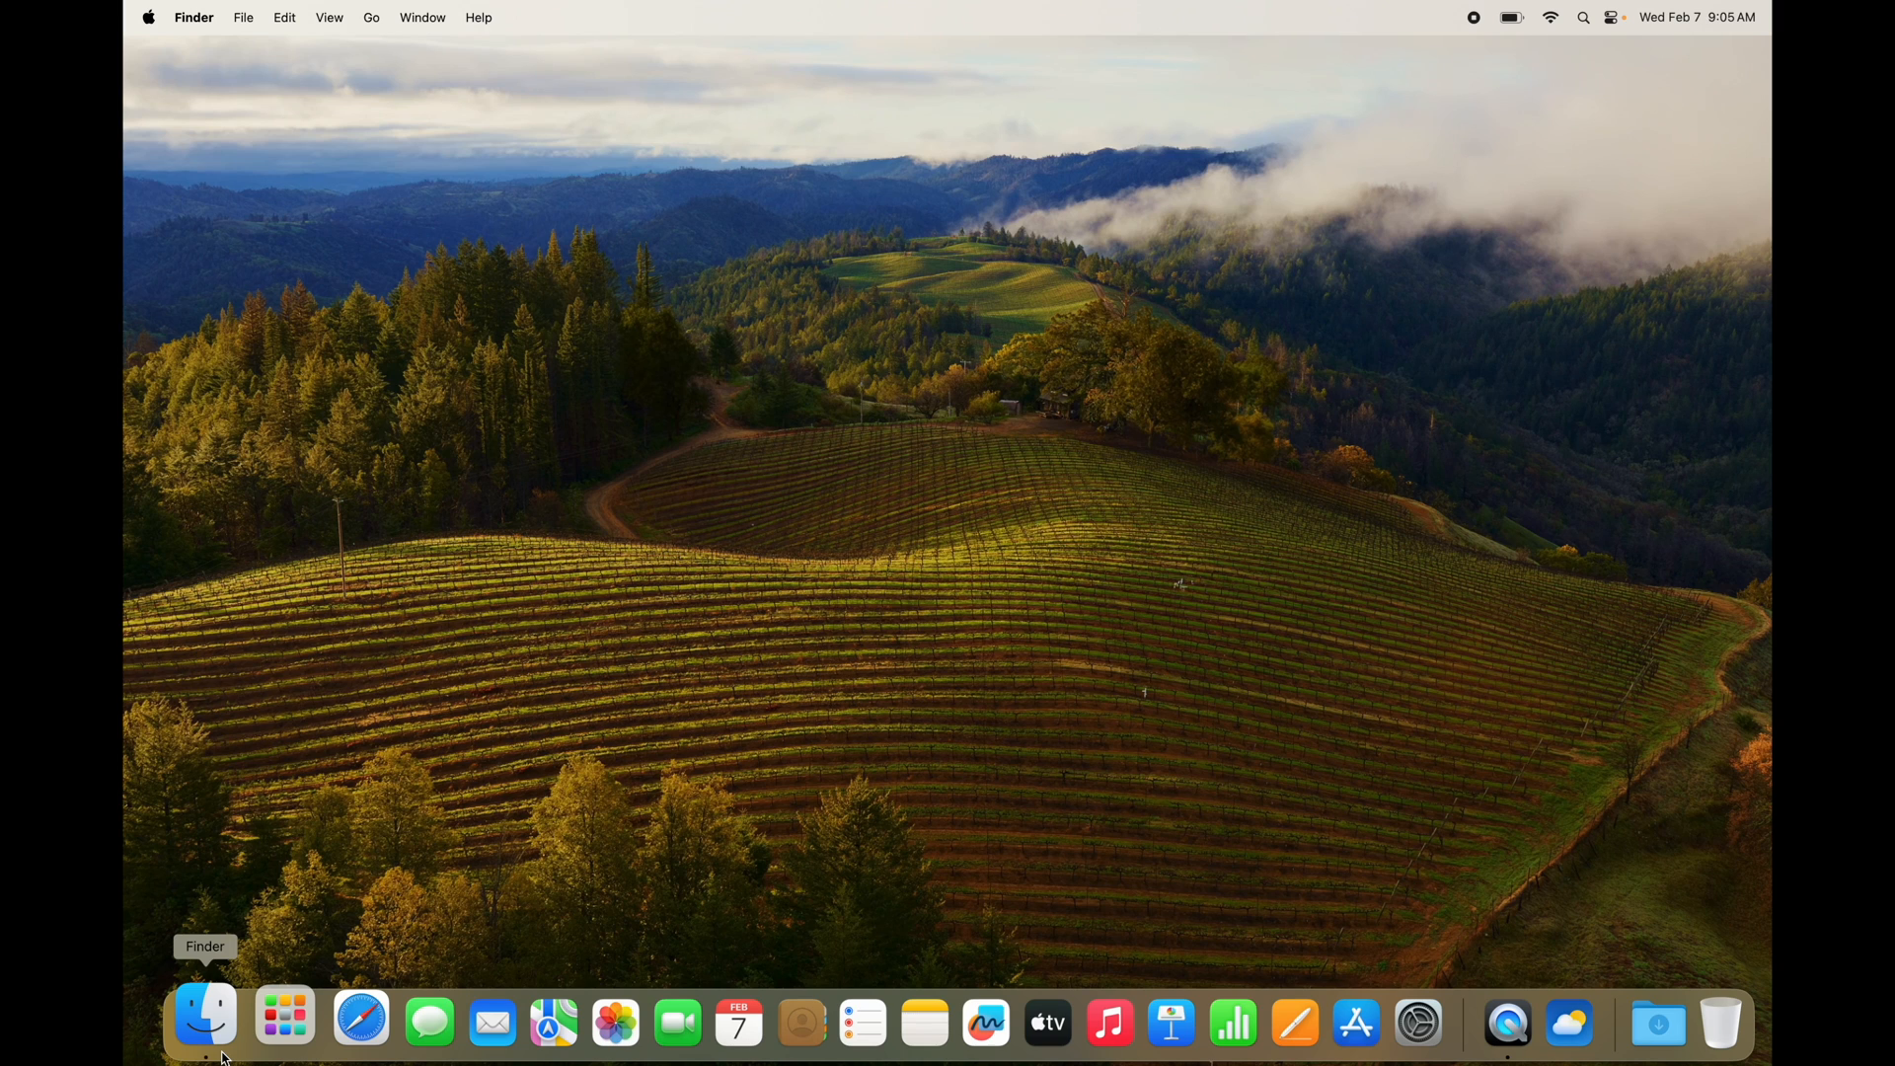
# Open the Applications folder in Finder and enlarge its window to browse the installed apps
pyautogui.click(225, 1056)
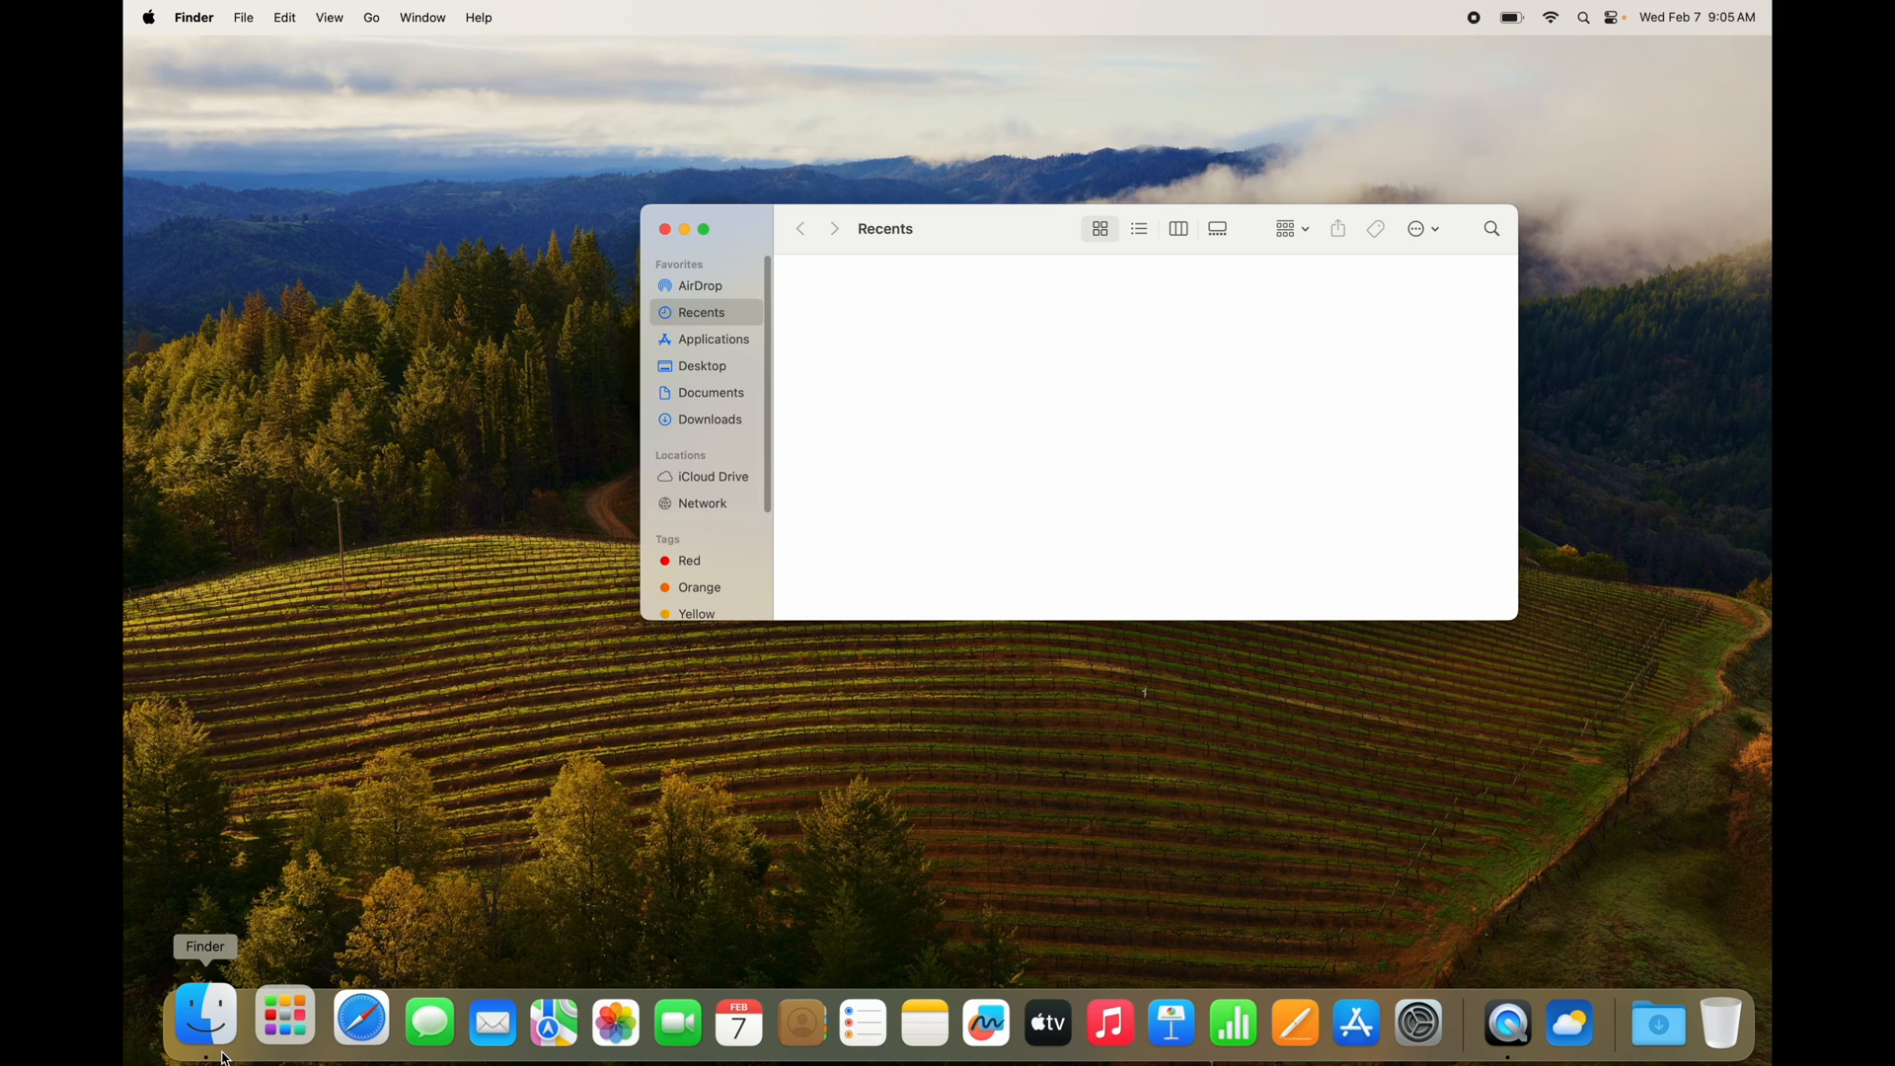
pyautogui.click(715, 342)
pyautogui.moveTo(973, 224); pyautogui.dragTo(846, 183)
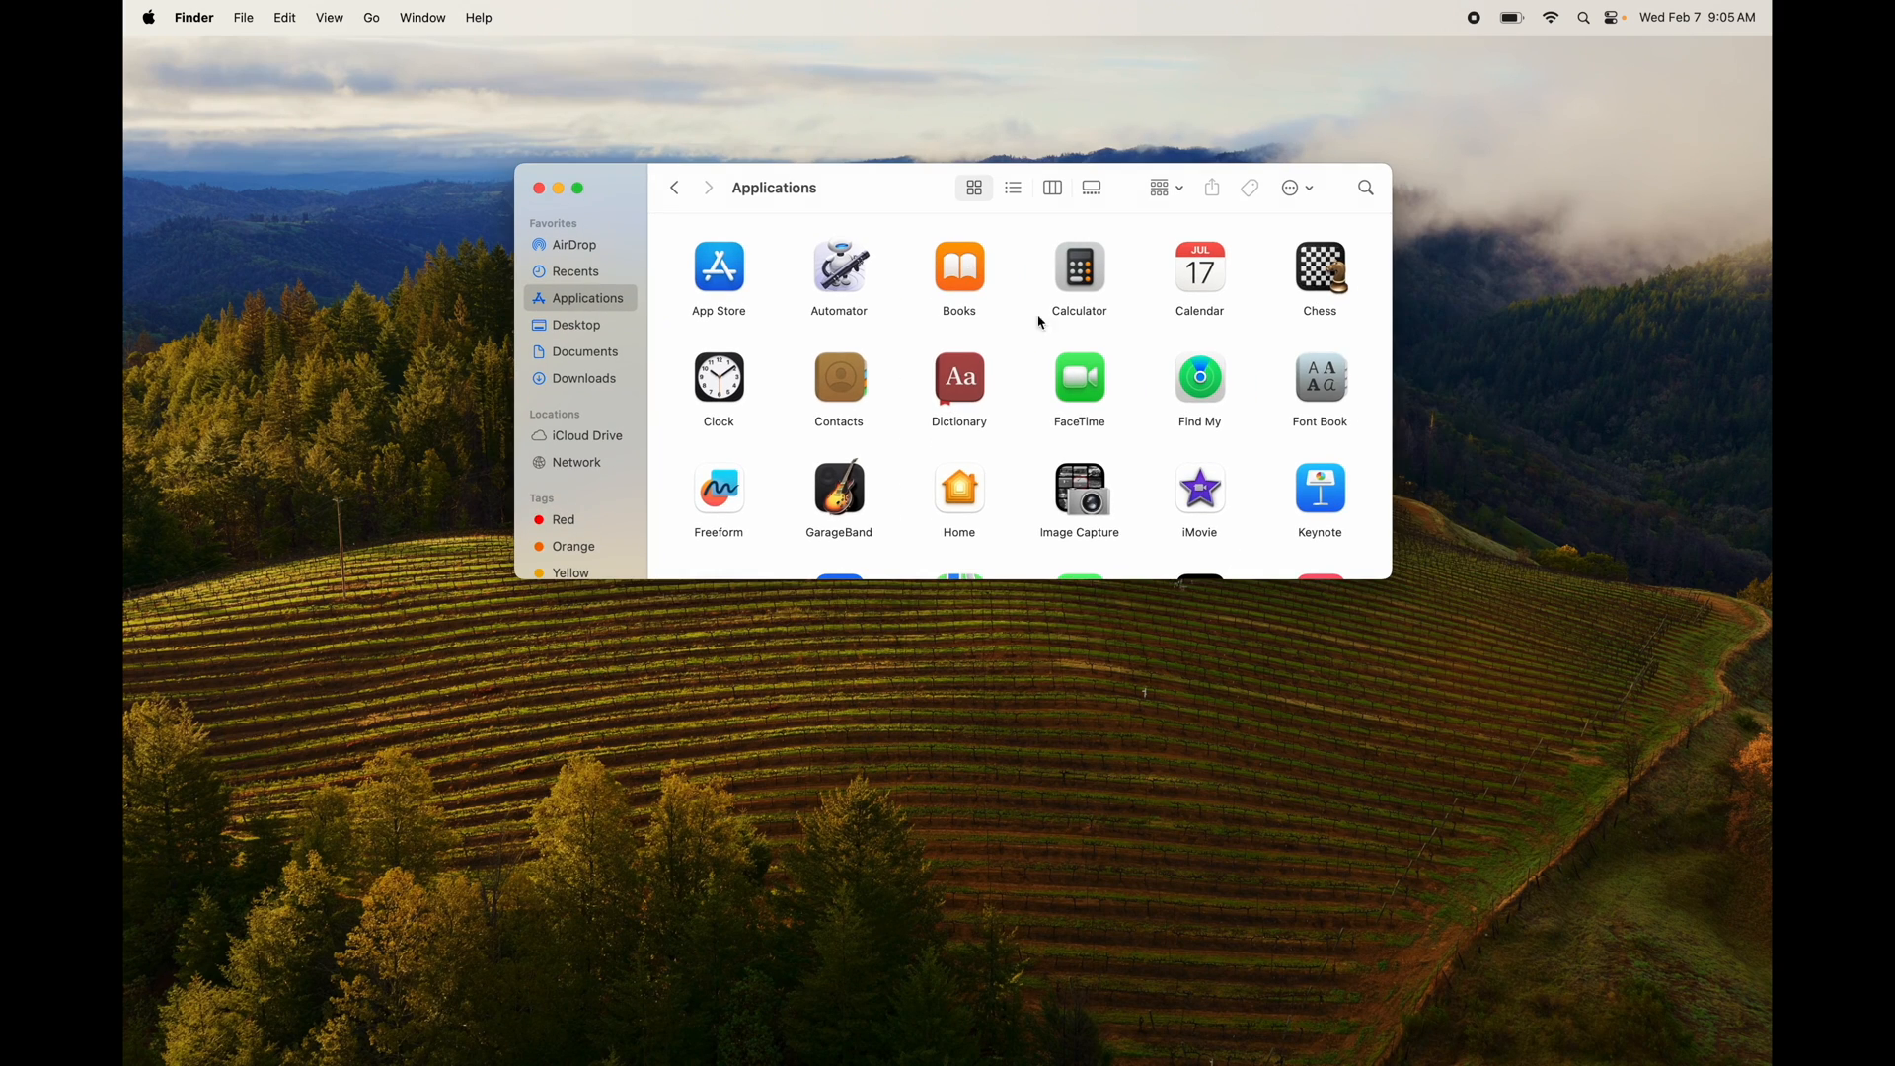
pyautogui.scroll(-5, 1058, 336)
pyautogui.scroll(-3, 1059, 336)
pyautogui.scroll(6, 1059, 336)
pyautogui.moveTo(1390, 578); pyautogui.dragTo(1677, 742)
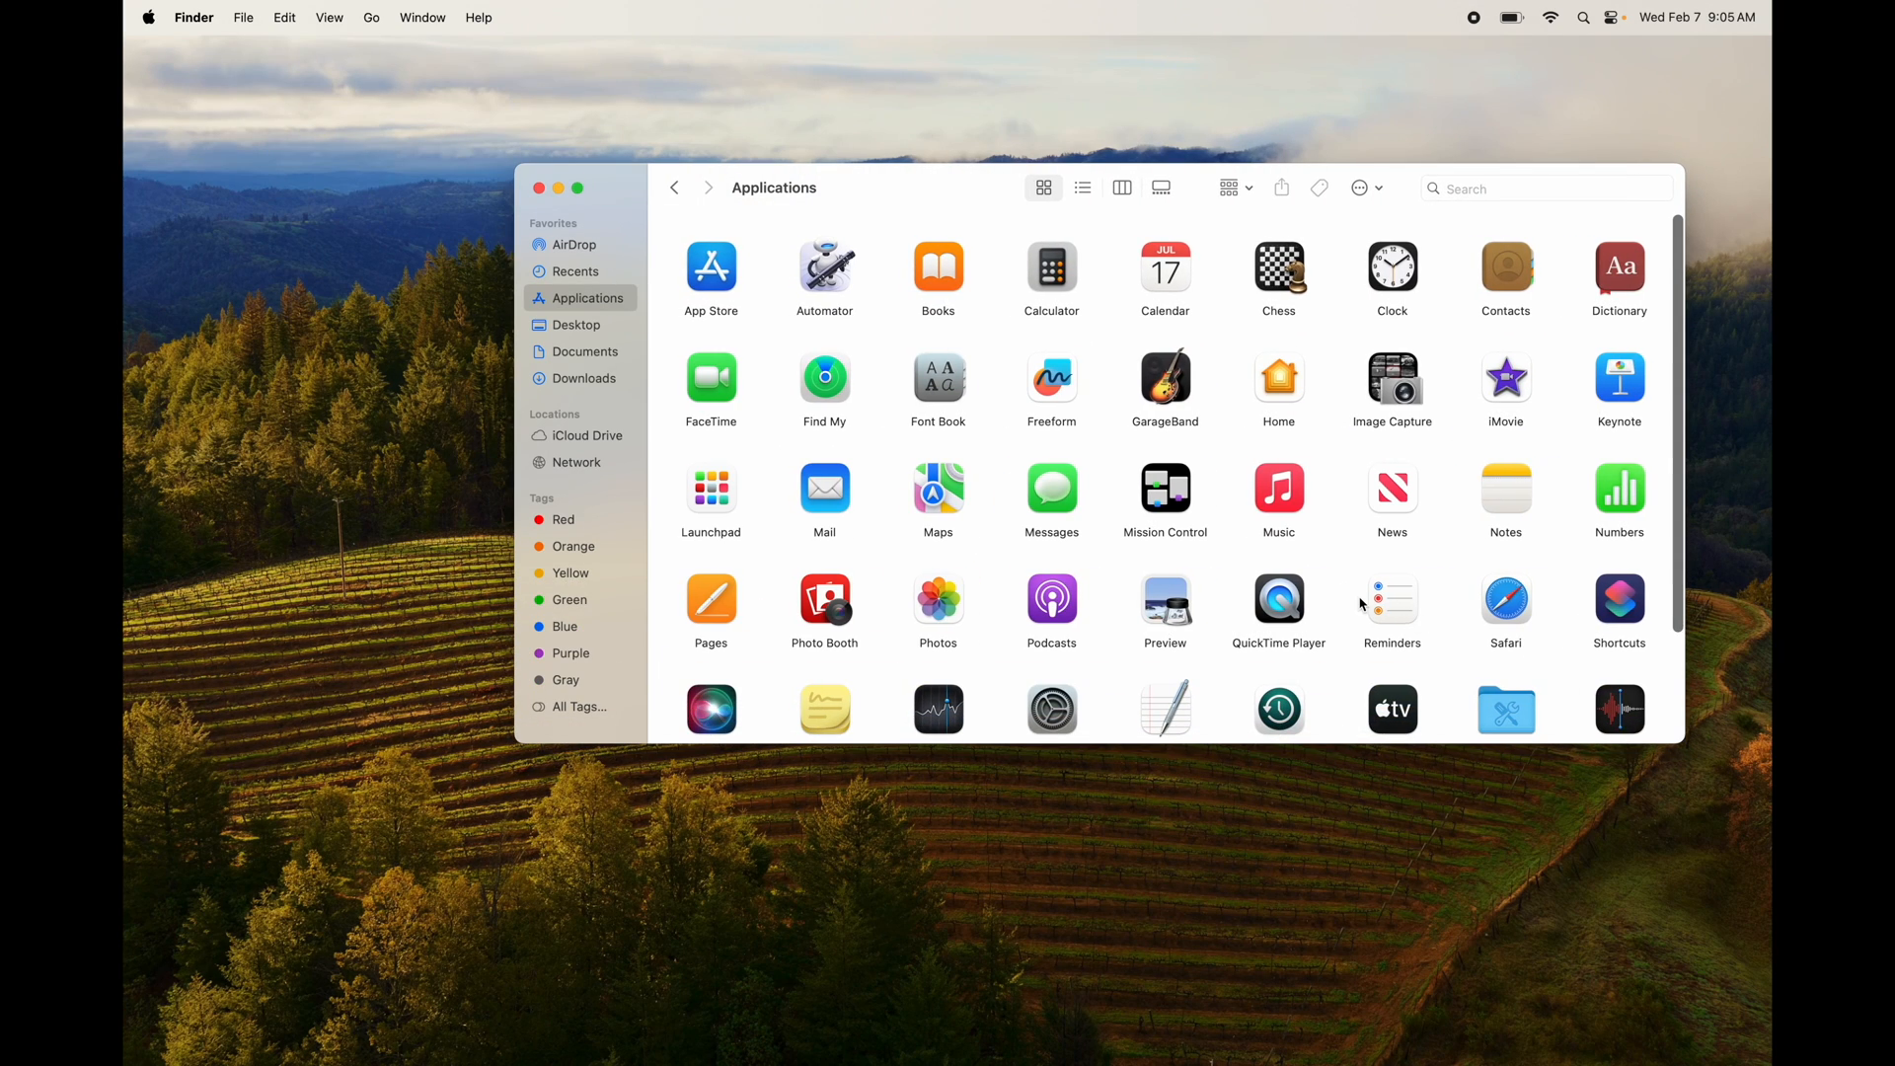
pyautogui.scroll(-3, 1358, 605)
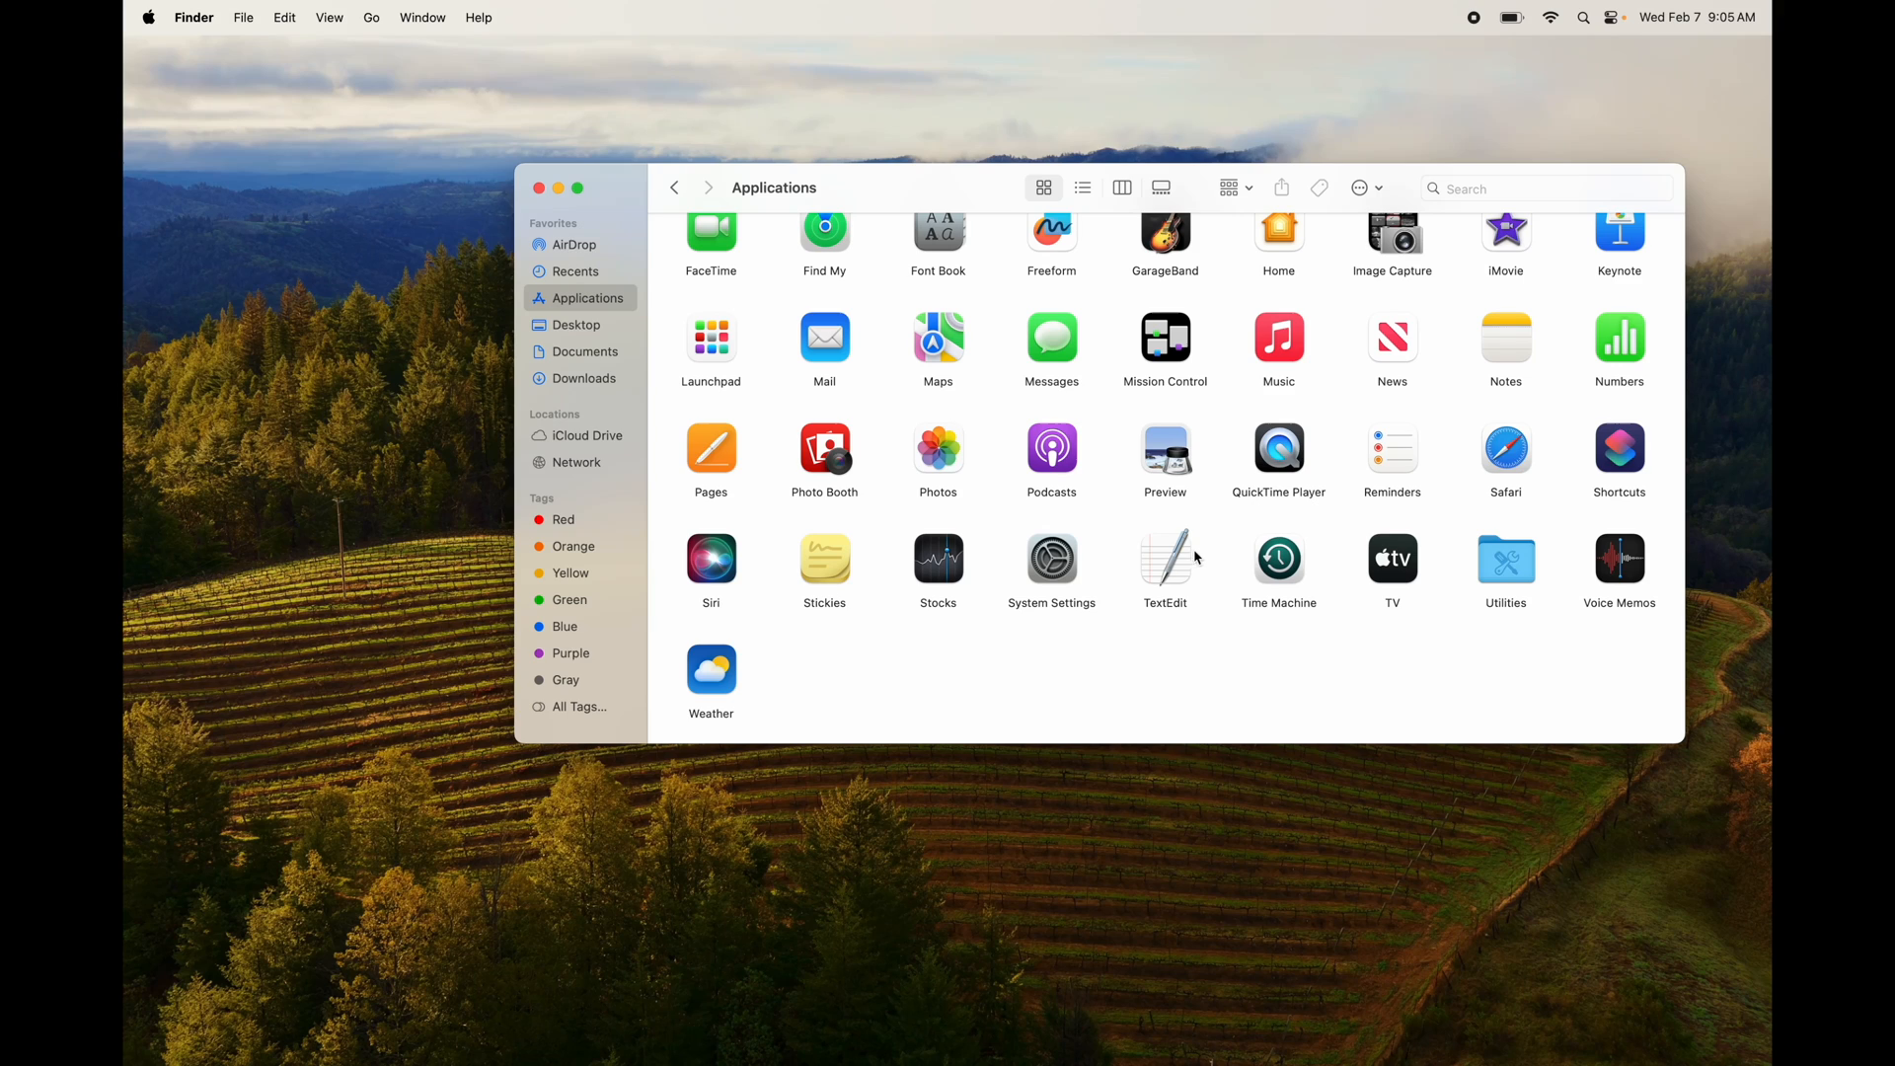
# Add Weather and Voice Memos to the Dock between Freeform and TV, and close the Applications window
pyautogui.moveTo(711, 671); pyautogui.dragTo(980, 1024)
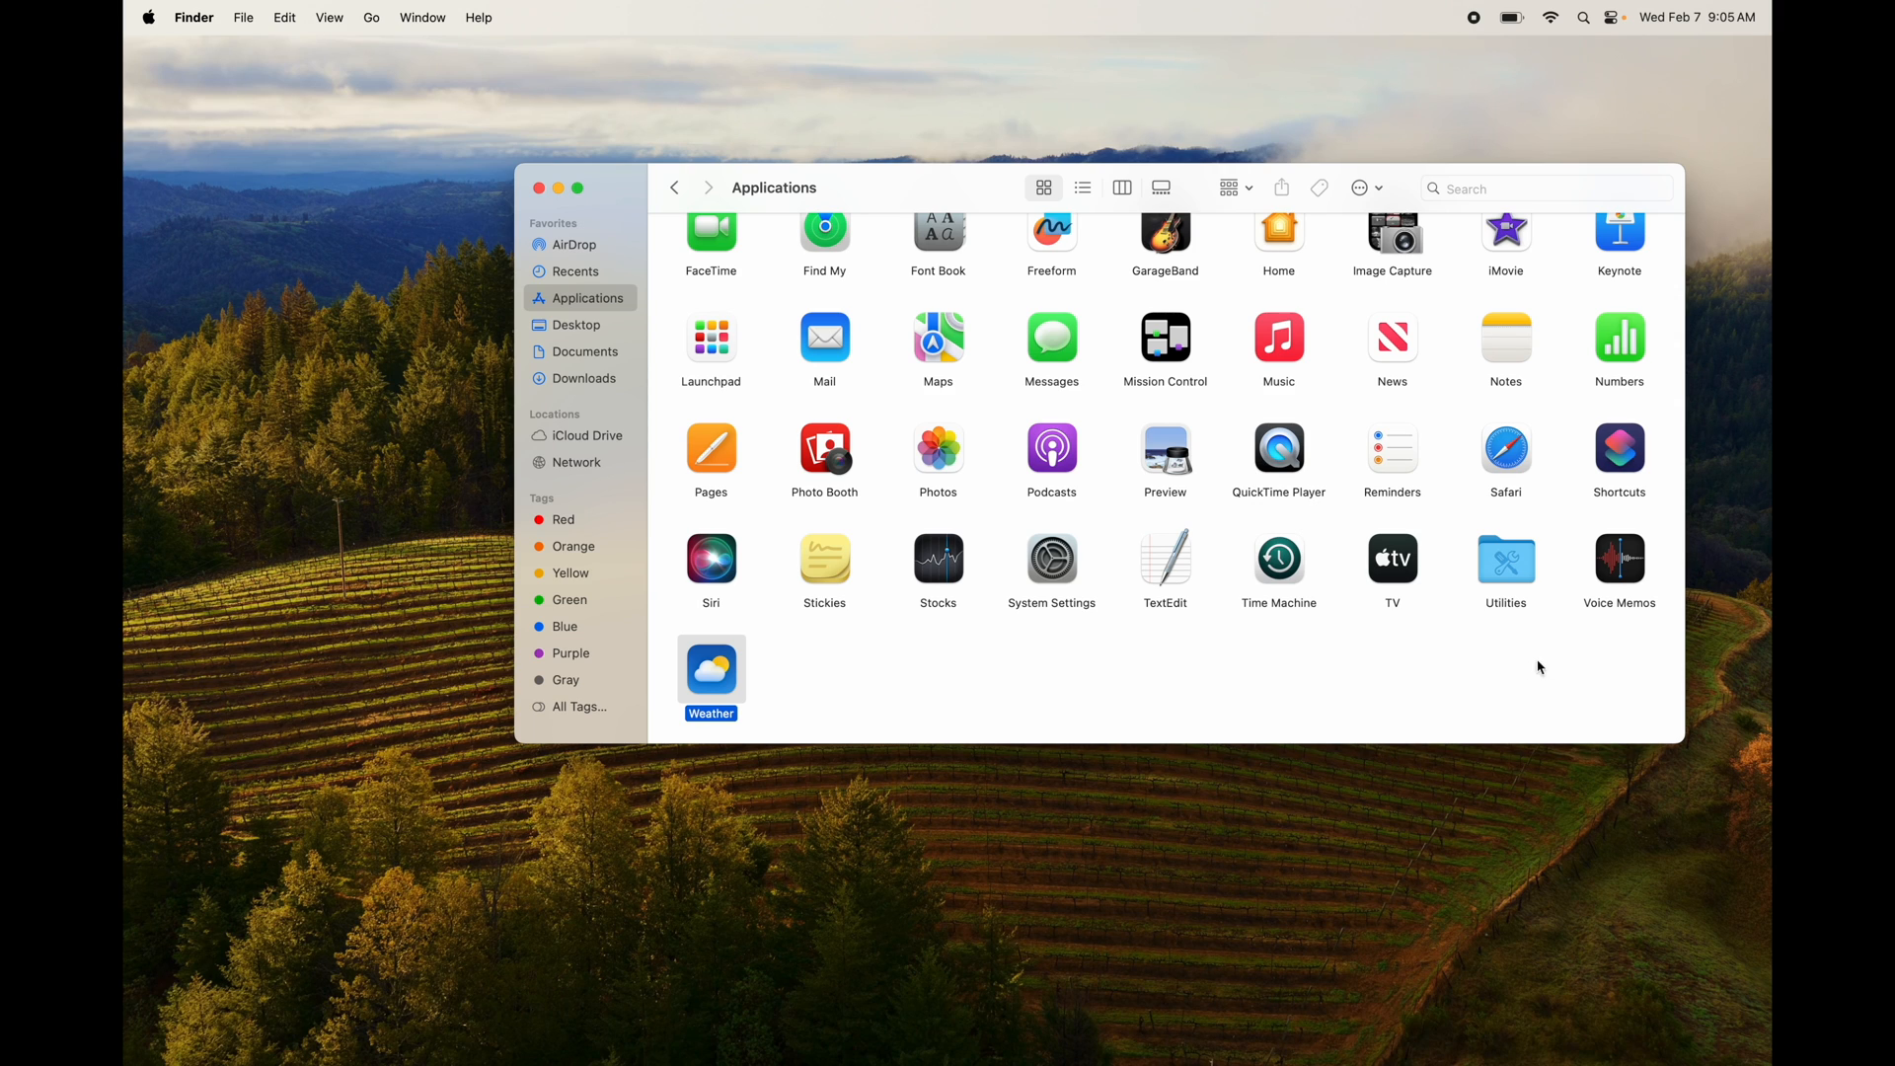
pyautogui.moveTo(1624, 553); pyautogui.dragTo(1044, 1005)
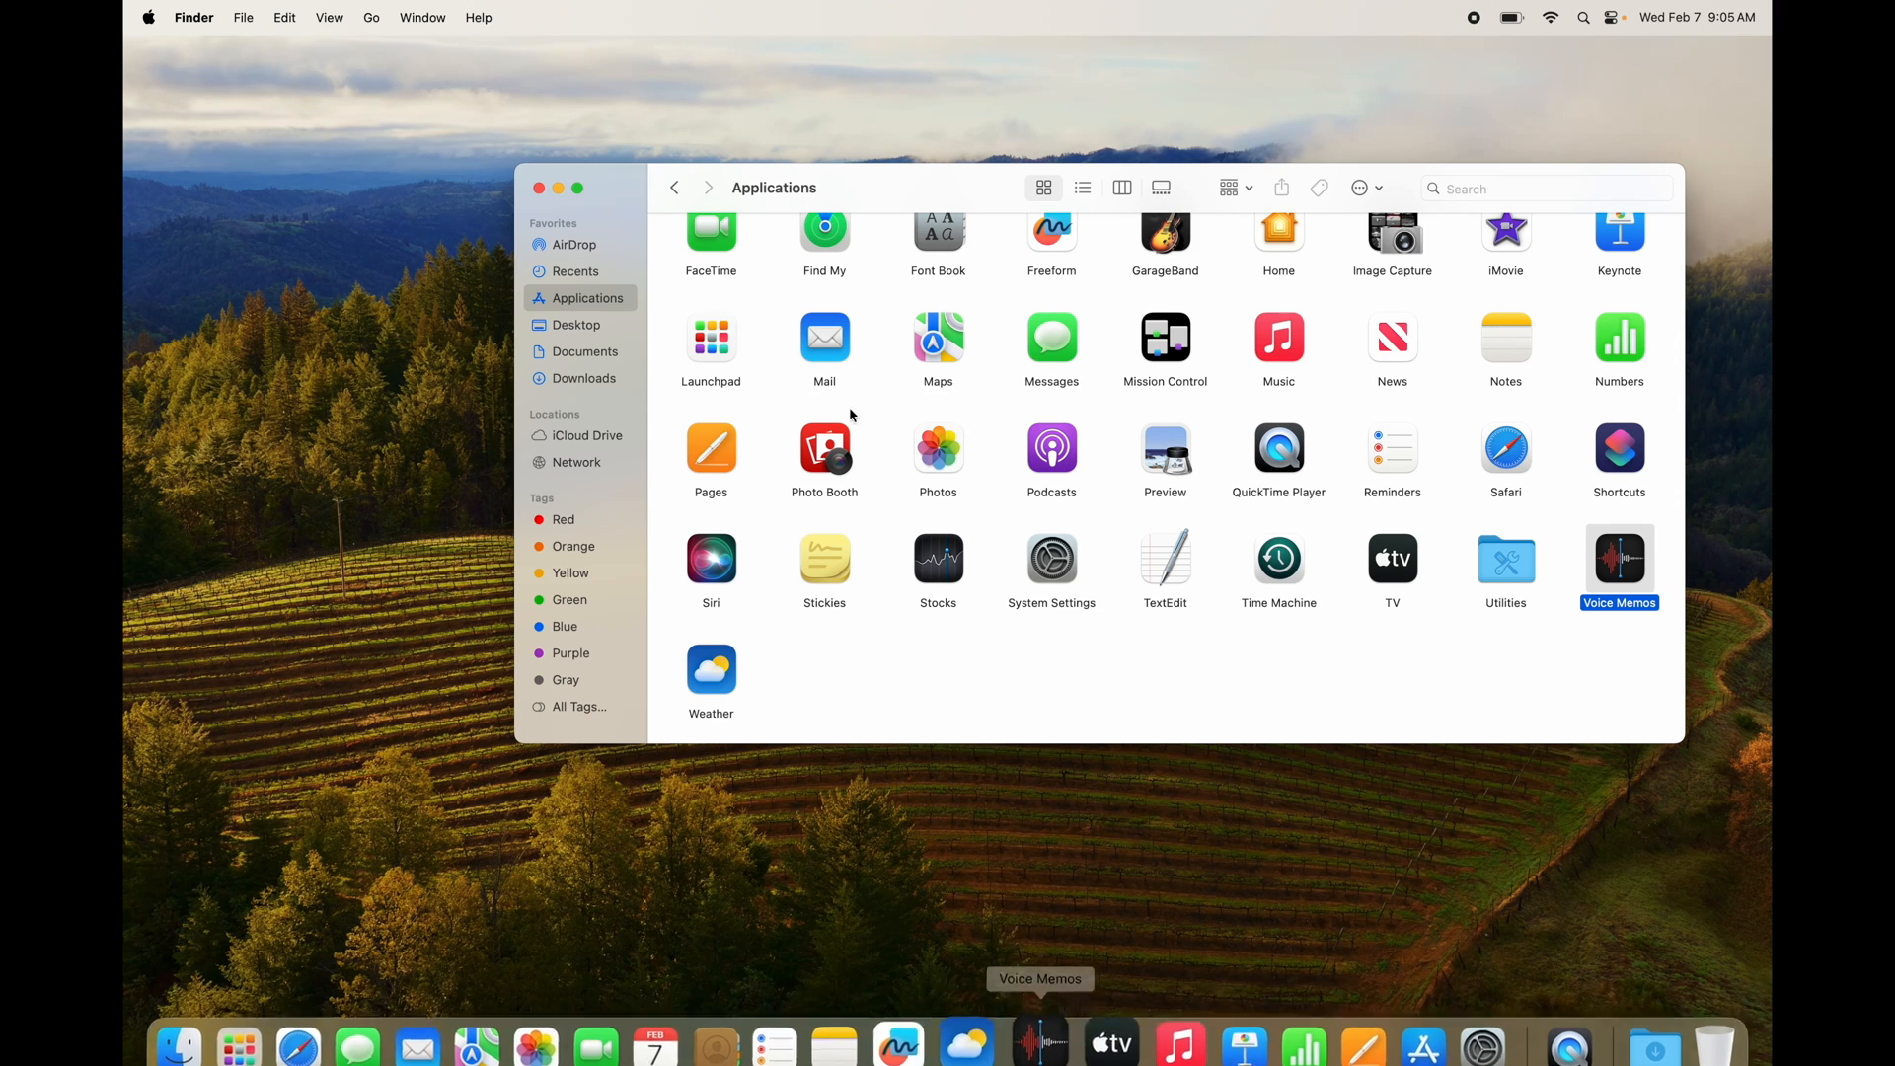
pyautogui.click(538, 189)
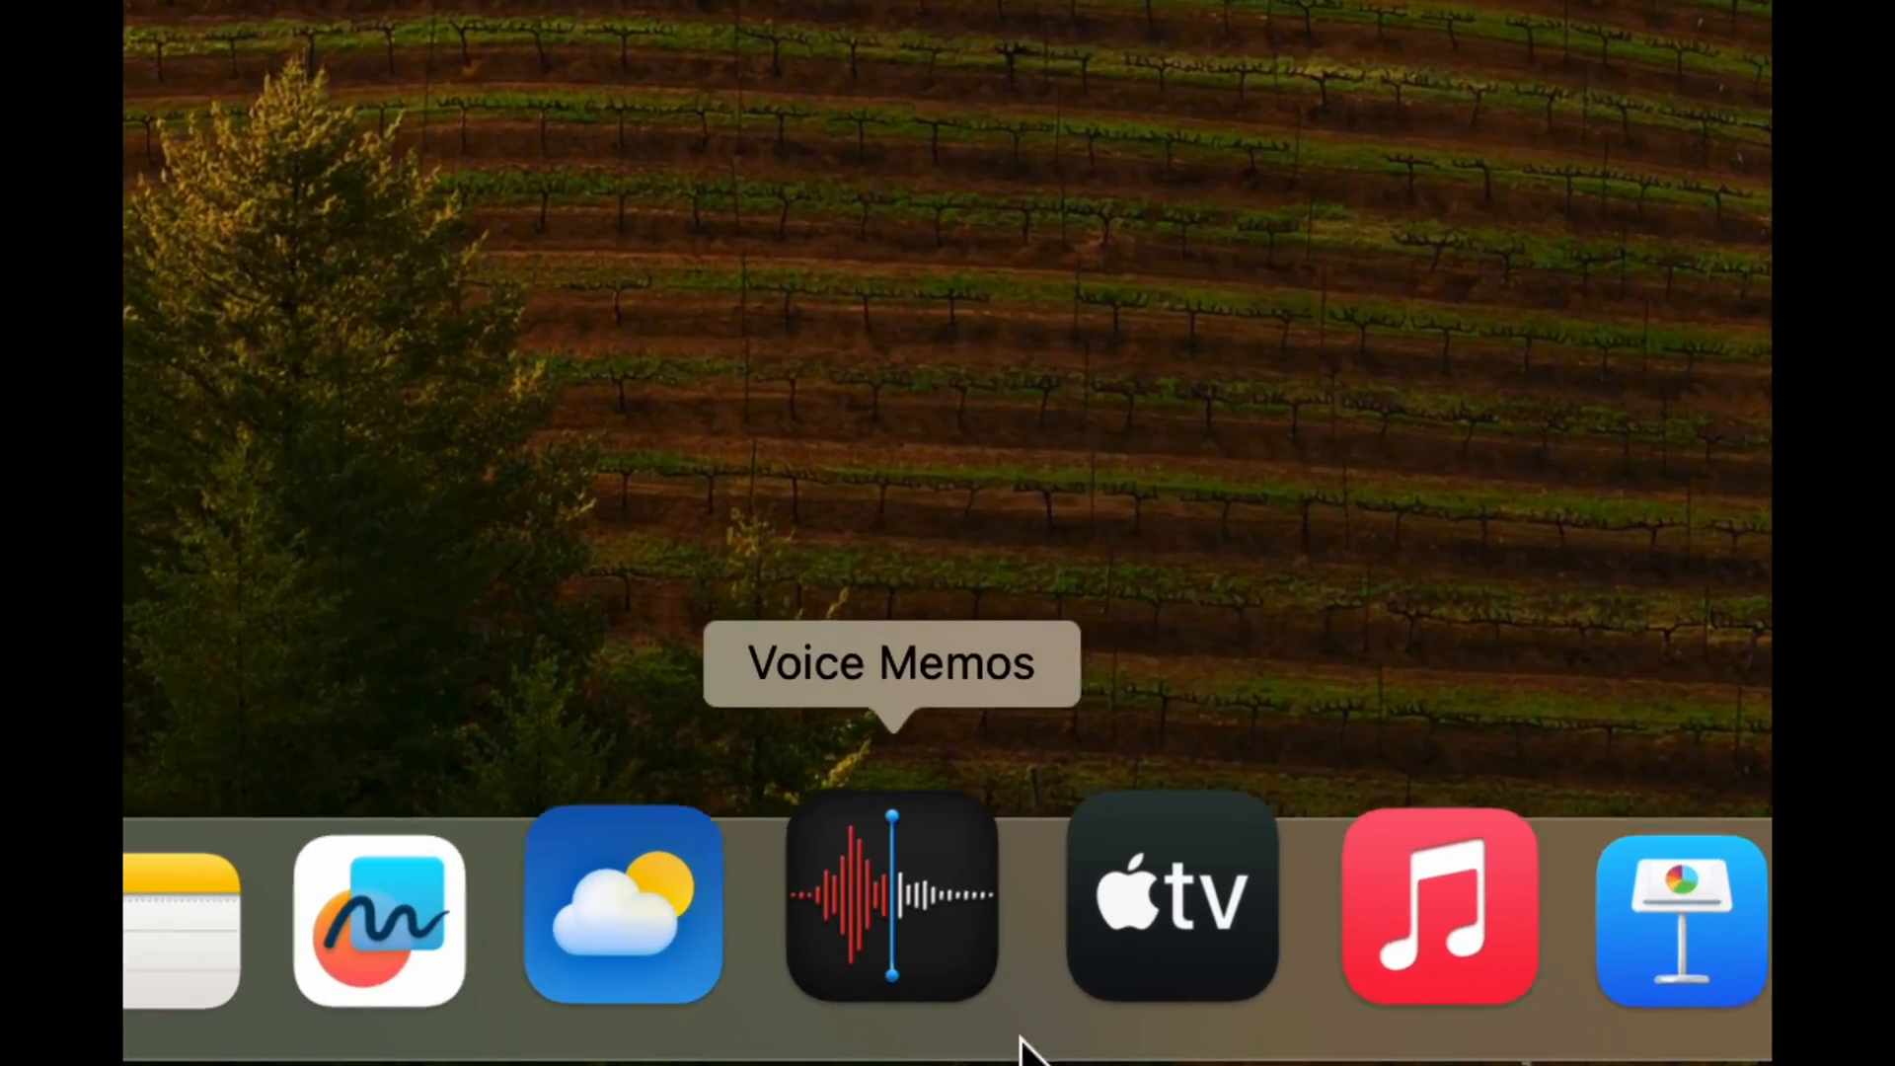
# Remove Voice Memos, Reminders and Freeform from the Dock
pyautogui.moveTo(892, 983); pyautogui.dragTo(505, 365)
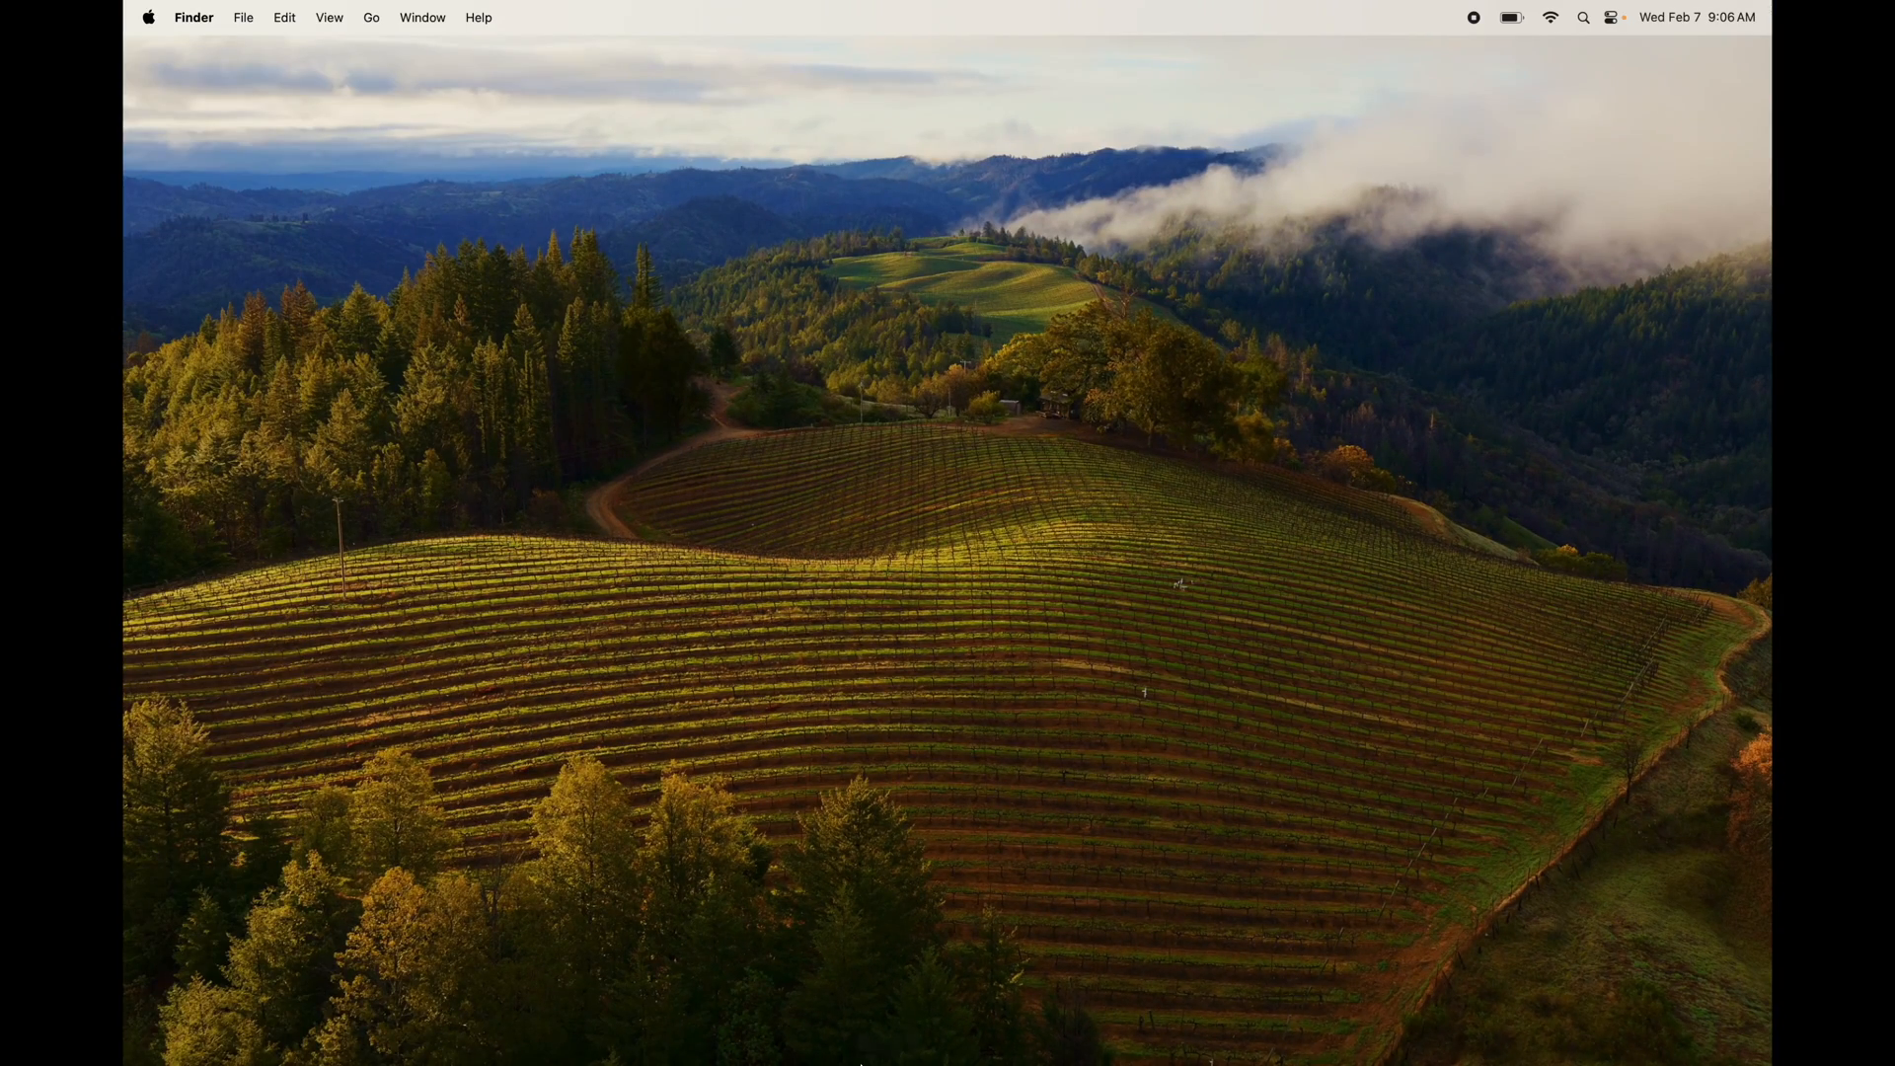
pyautogui.moveTo(838, 1063)
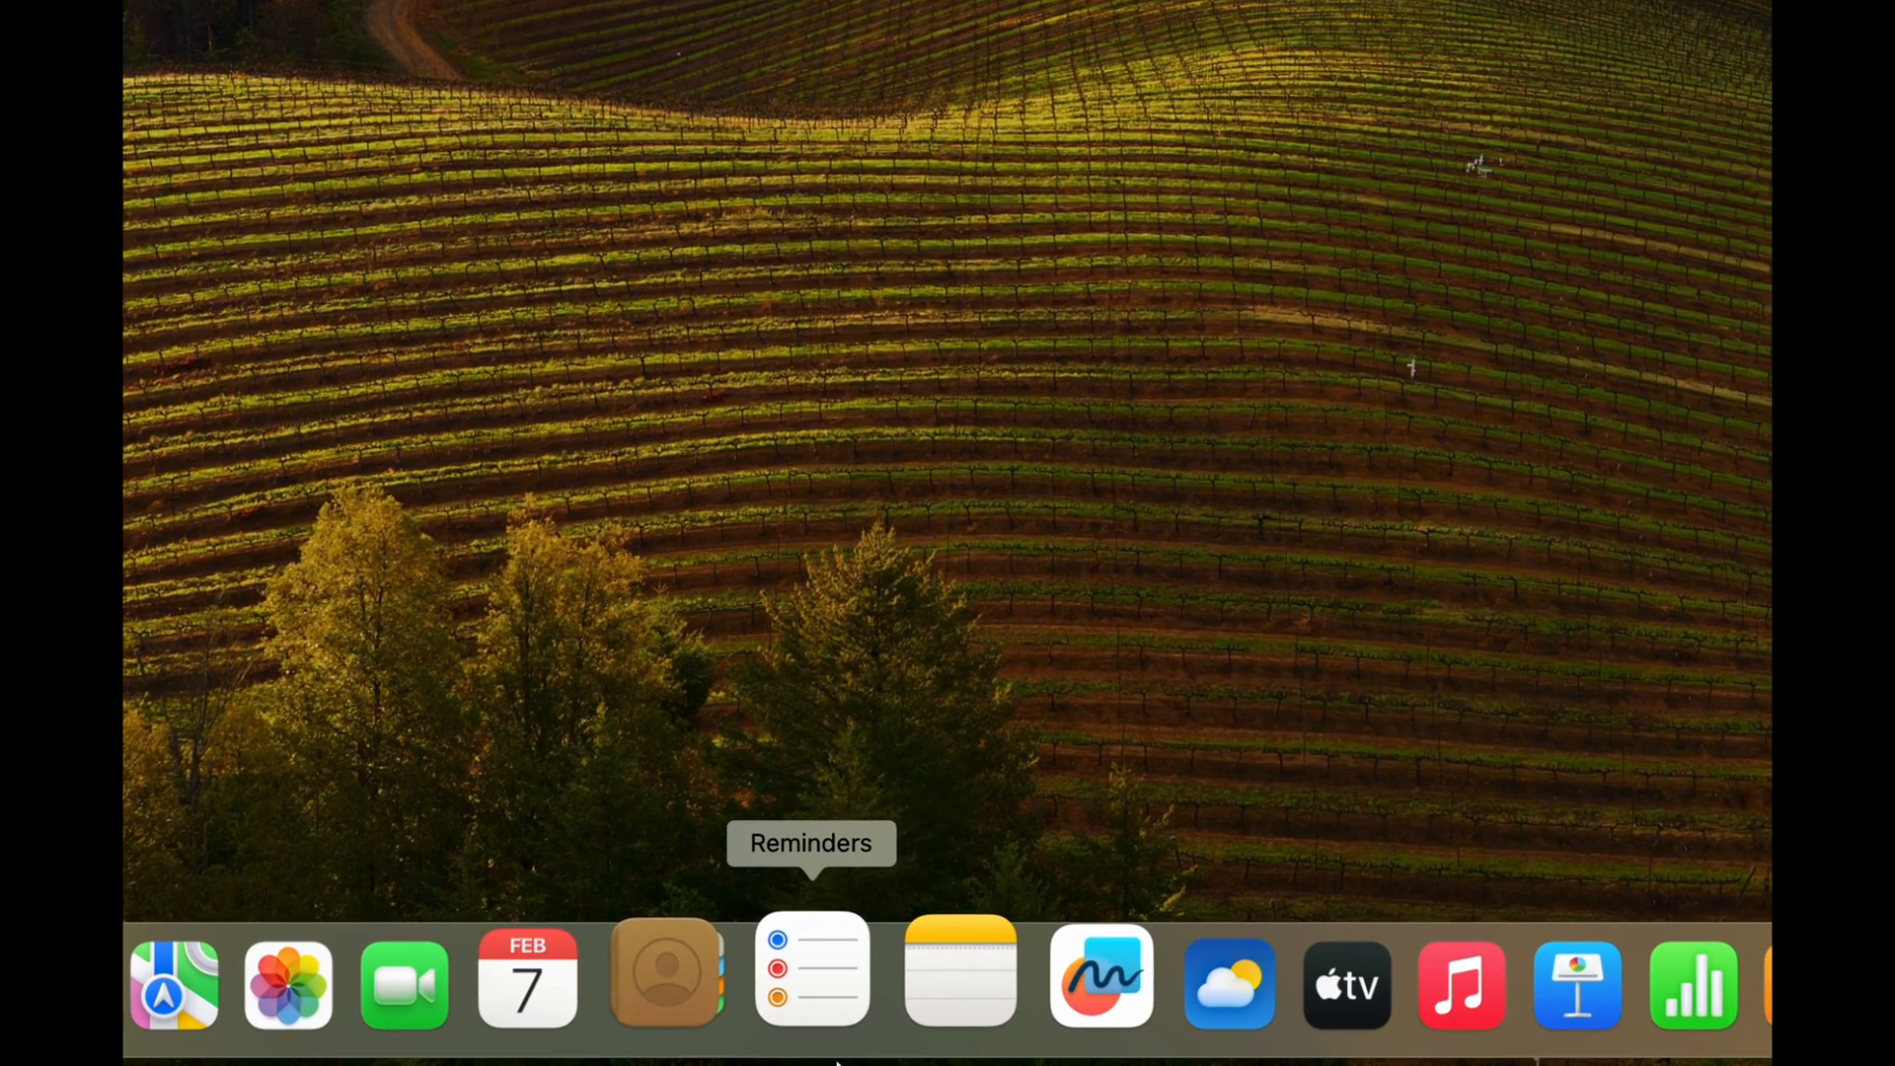
pyautogui.moveTo(817, 1017); pyautogui.dragTo(872, 548)
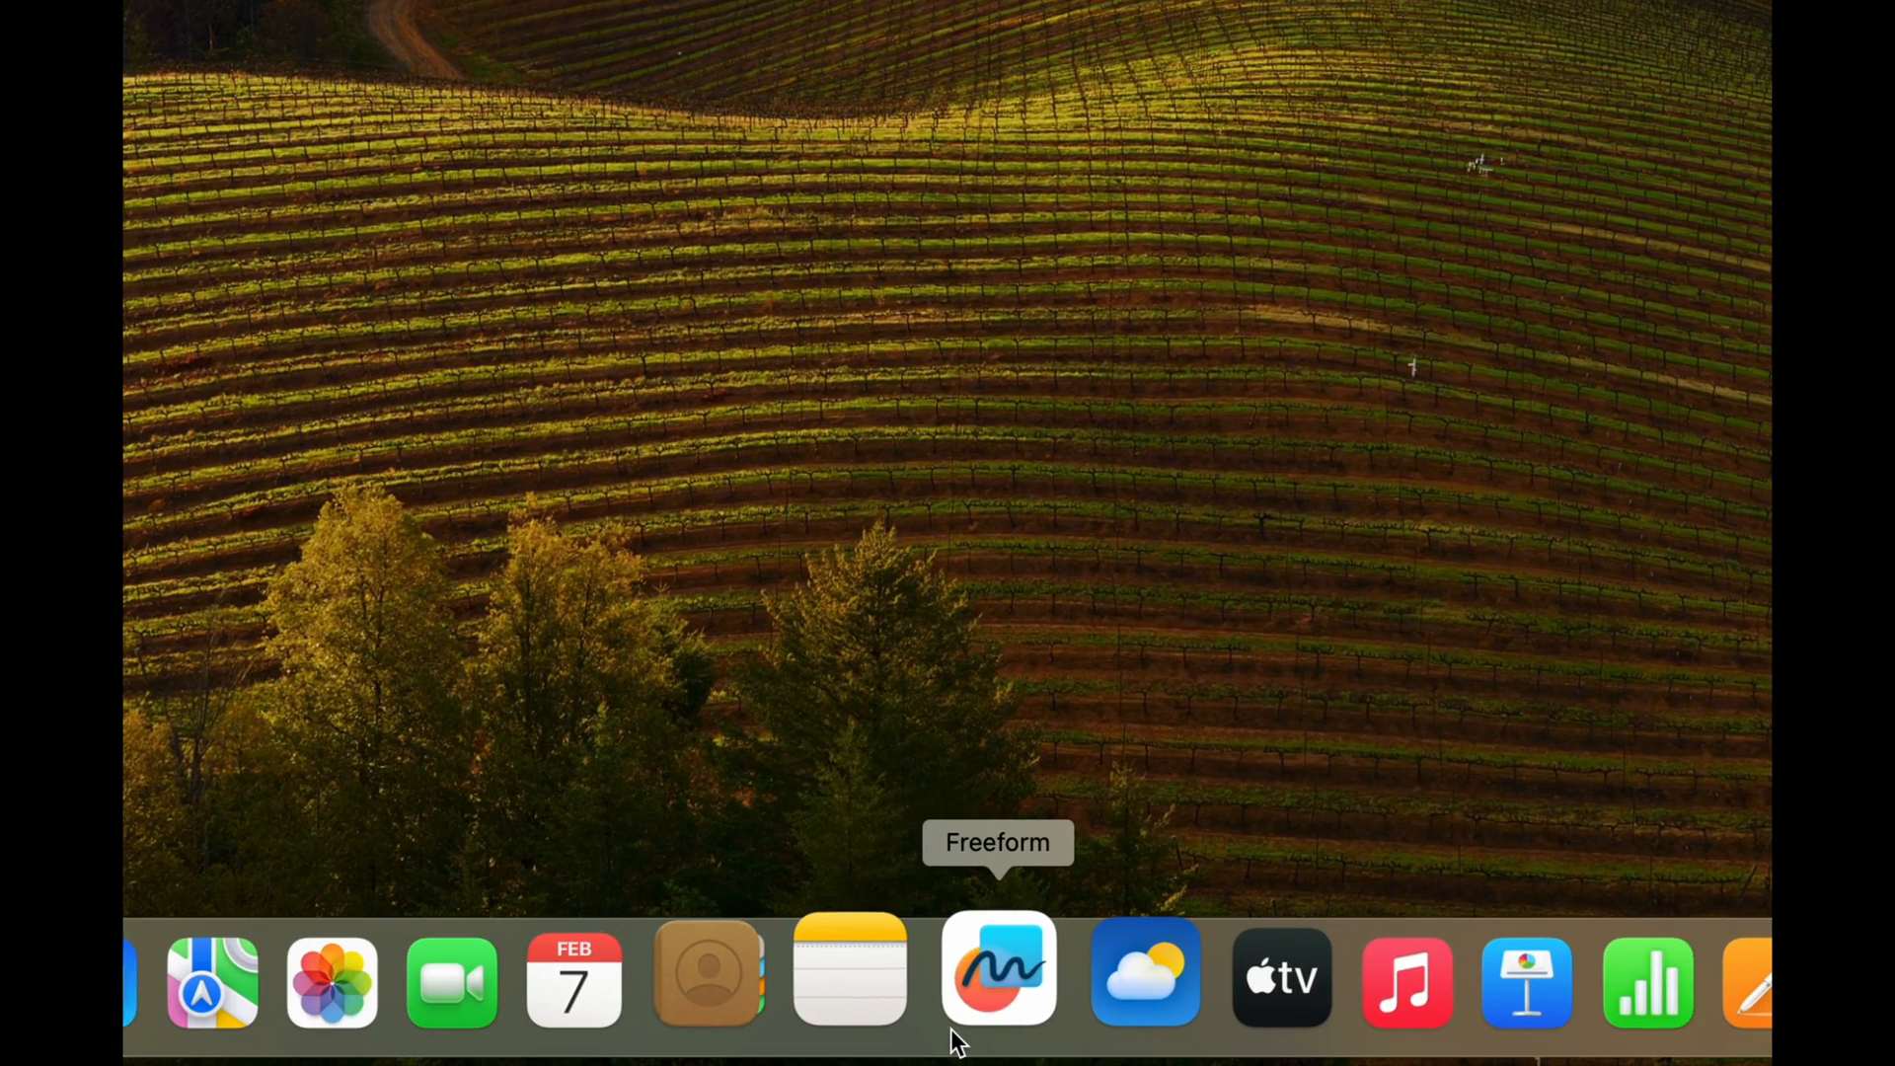
pyautogui.moveTo(951, 1027); pyautogui.dragTo(974, 580)
pyautogui.moveTo(971, 580); pyautogui.dragTo(971, 581)
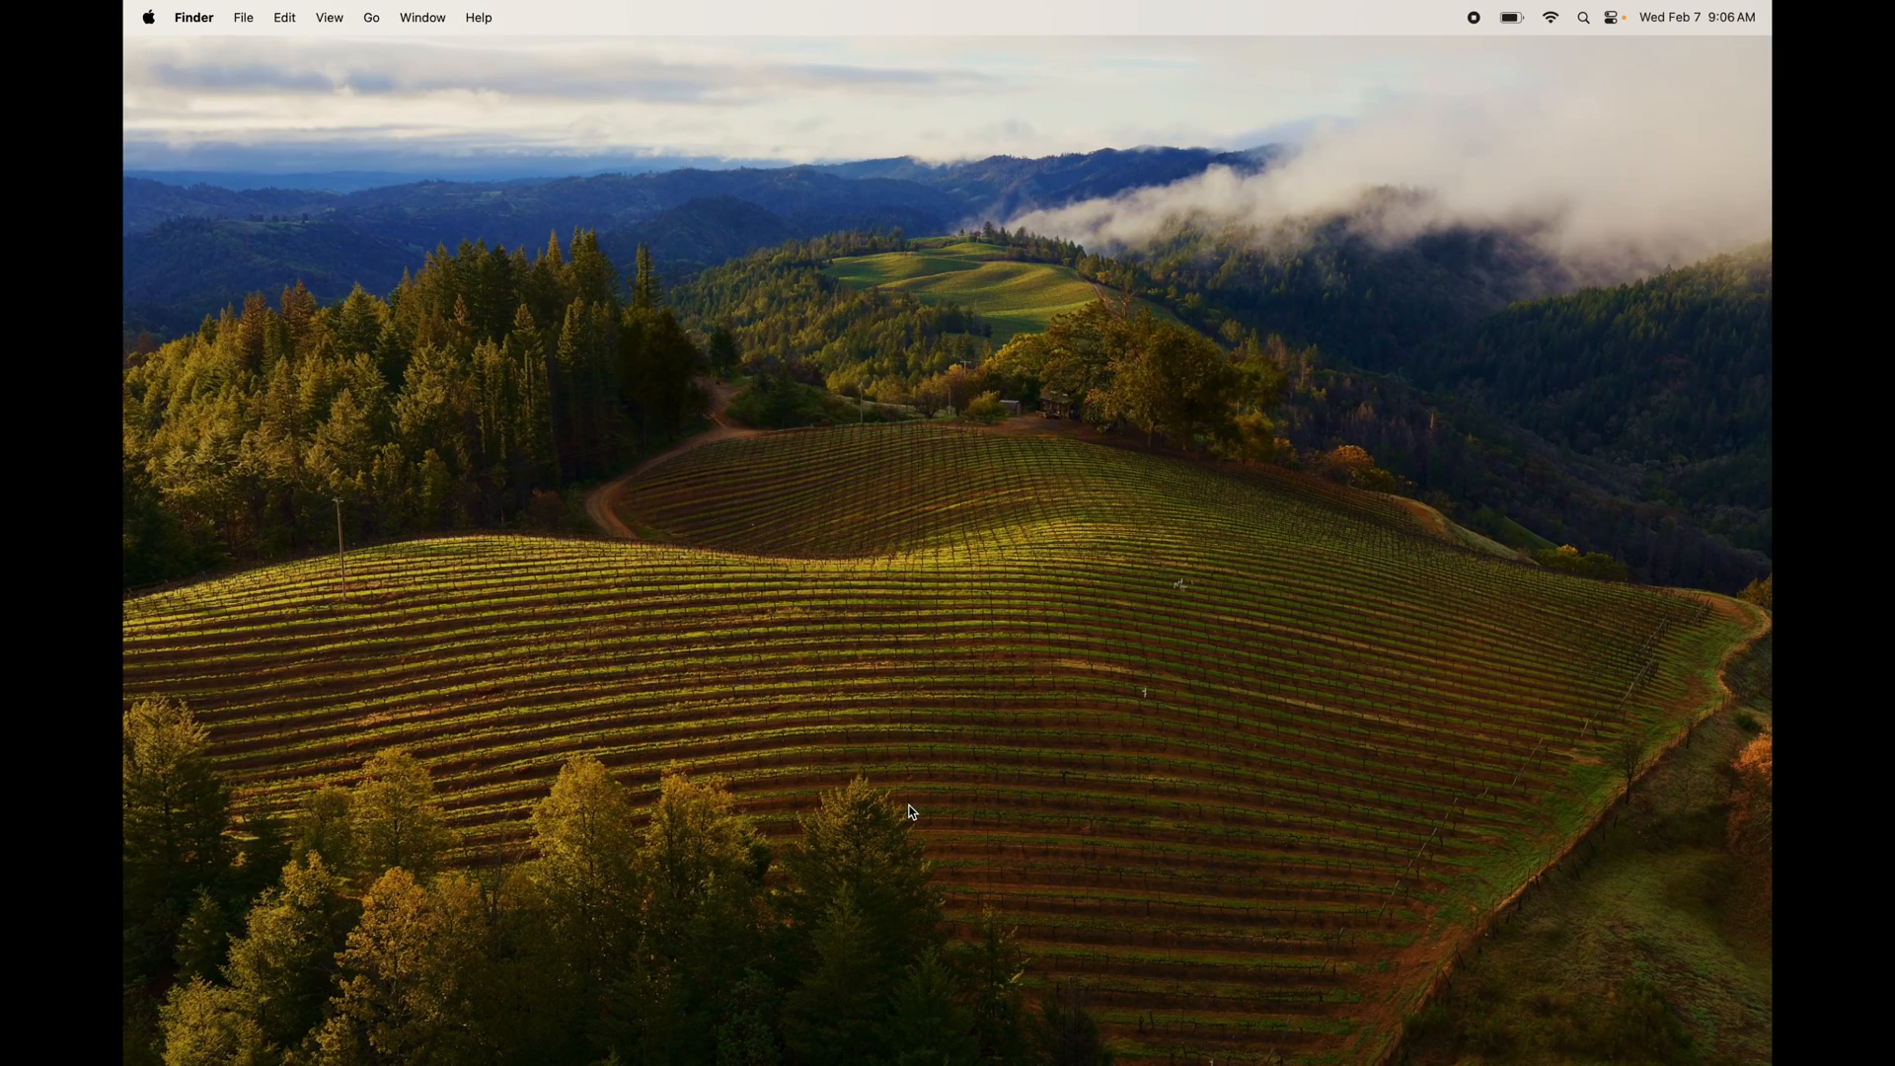
# Move the Keynote app from the Applications folder to the Trash, authorizing it with the account password
pyautogui.moveTo(960, 1063)
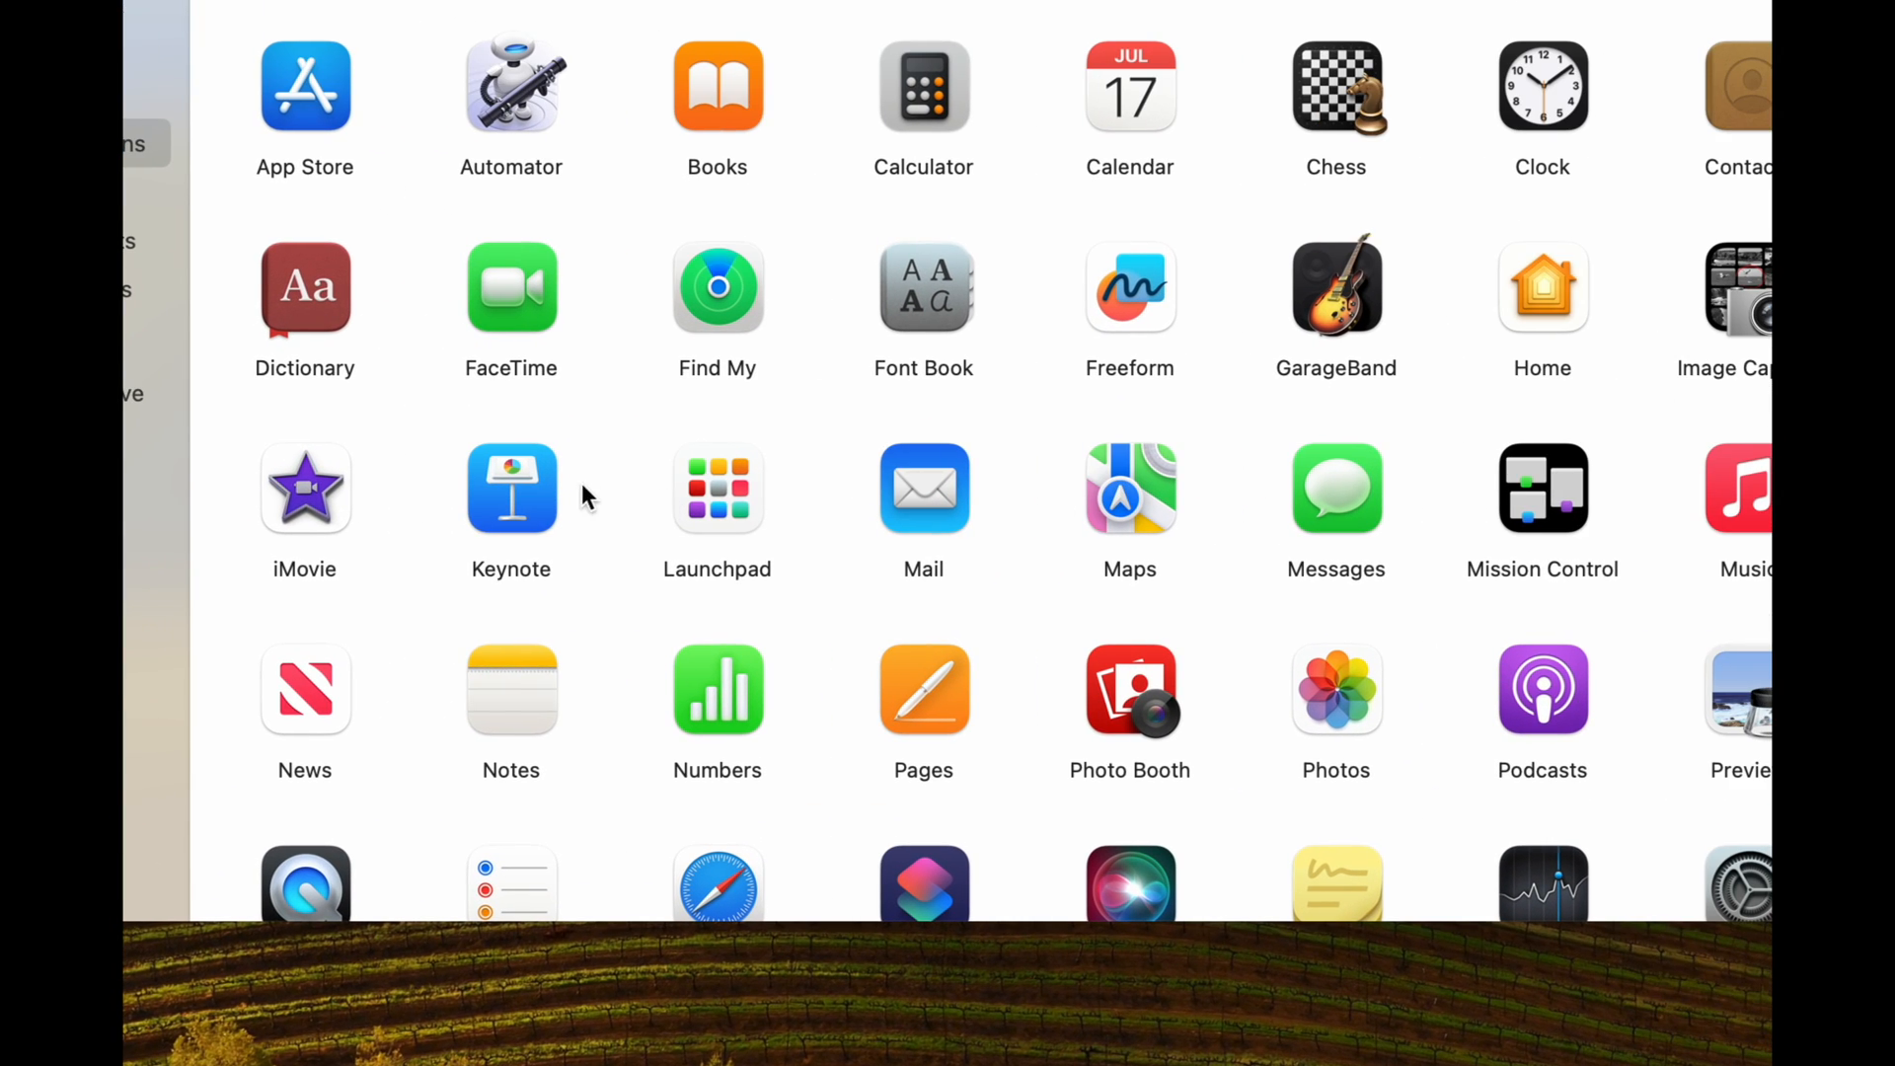
pyautogui.click(549, 503)
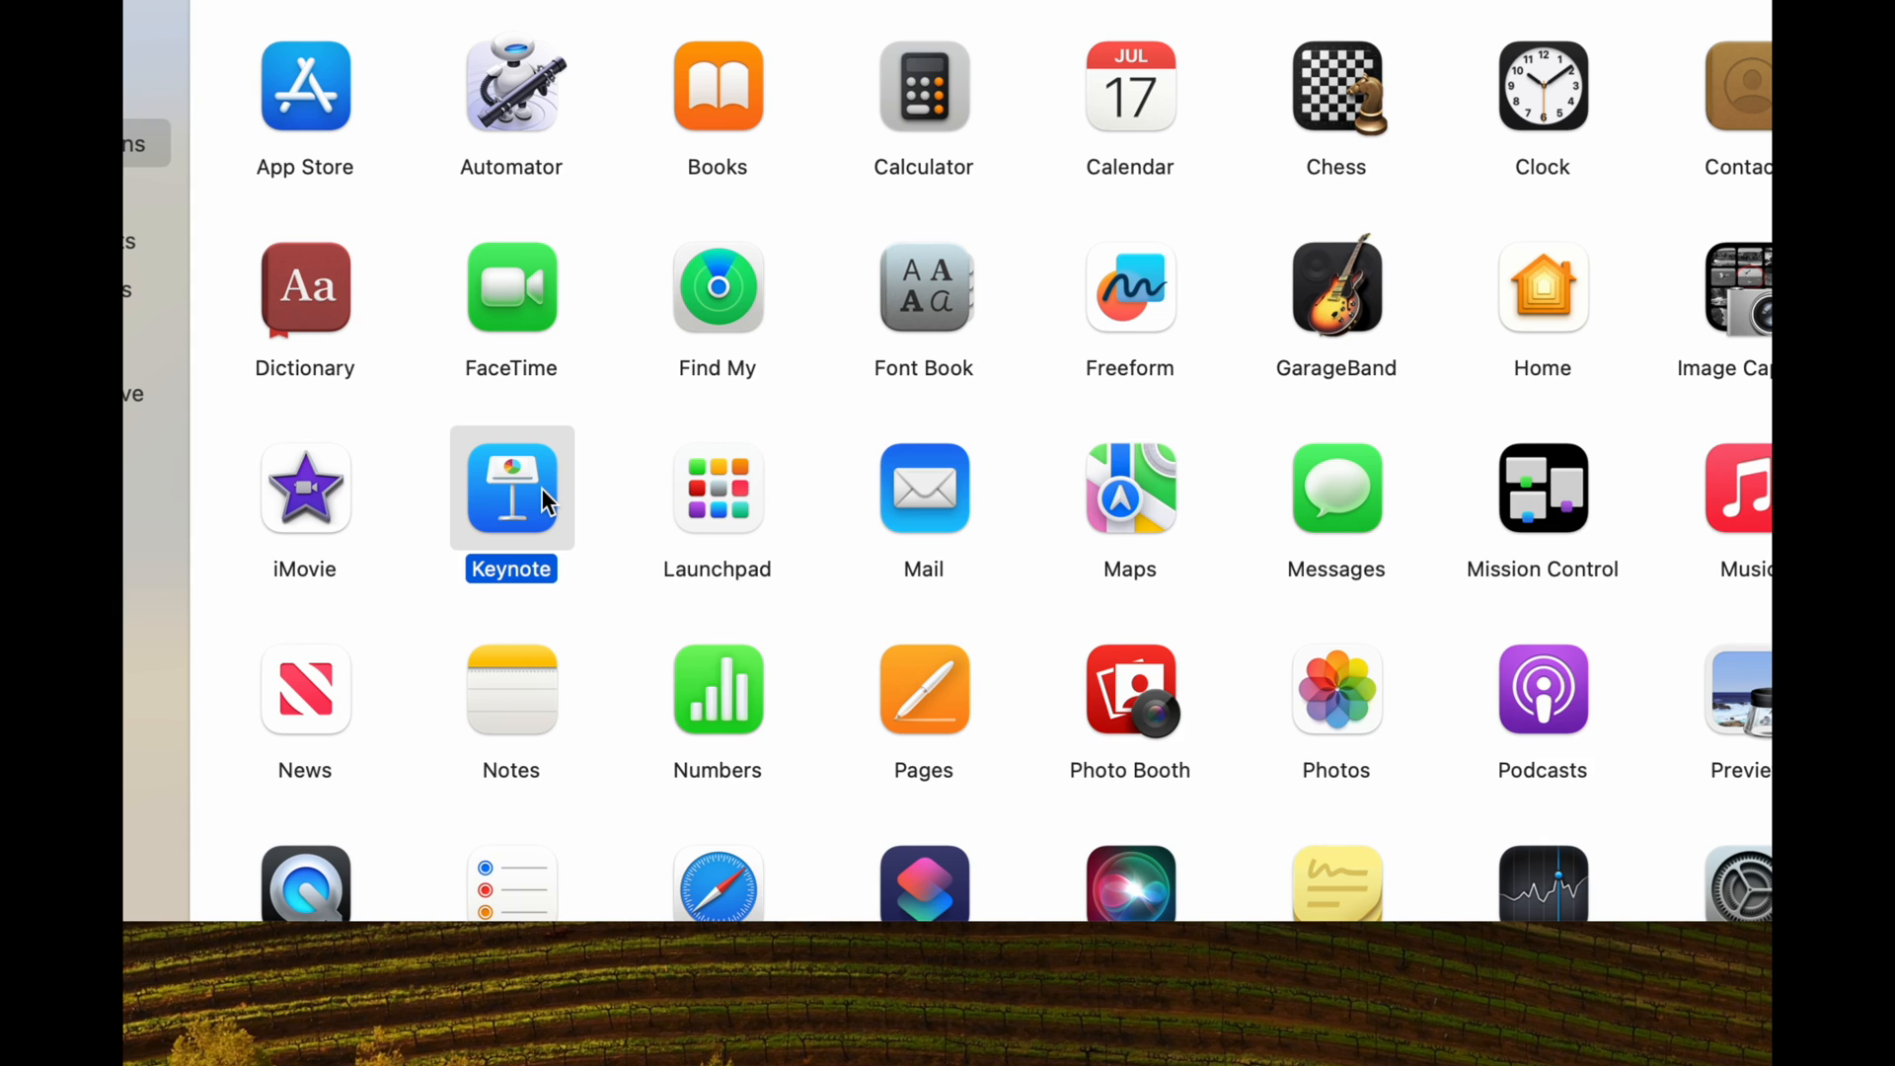
pyautogui.rightClick(549, 503)
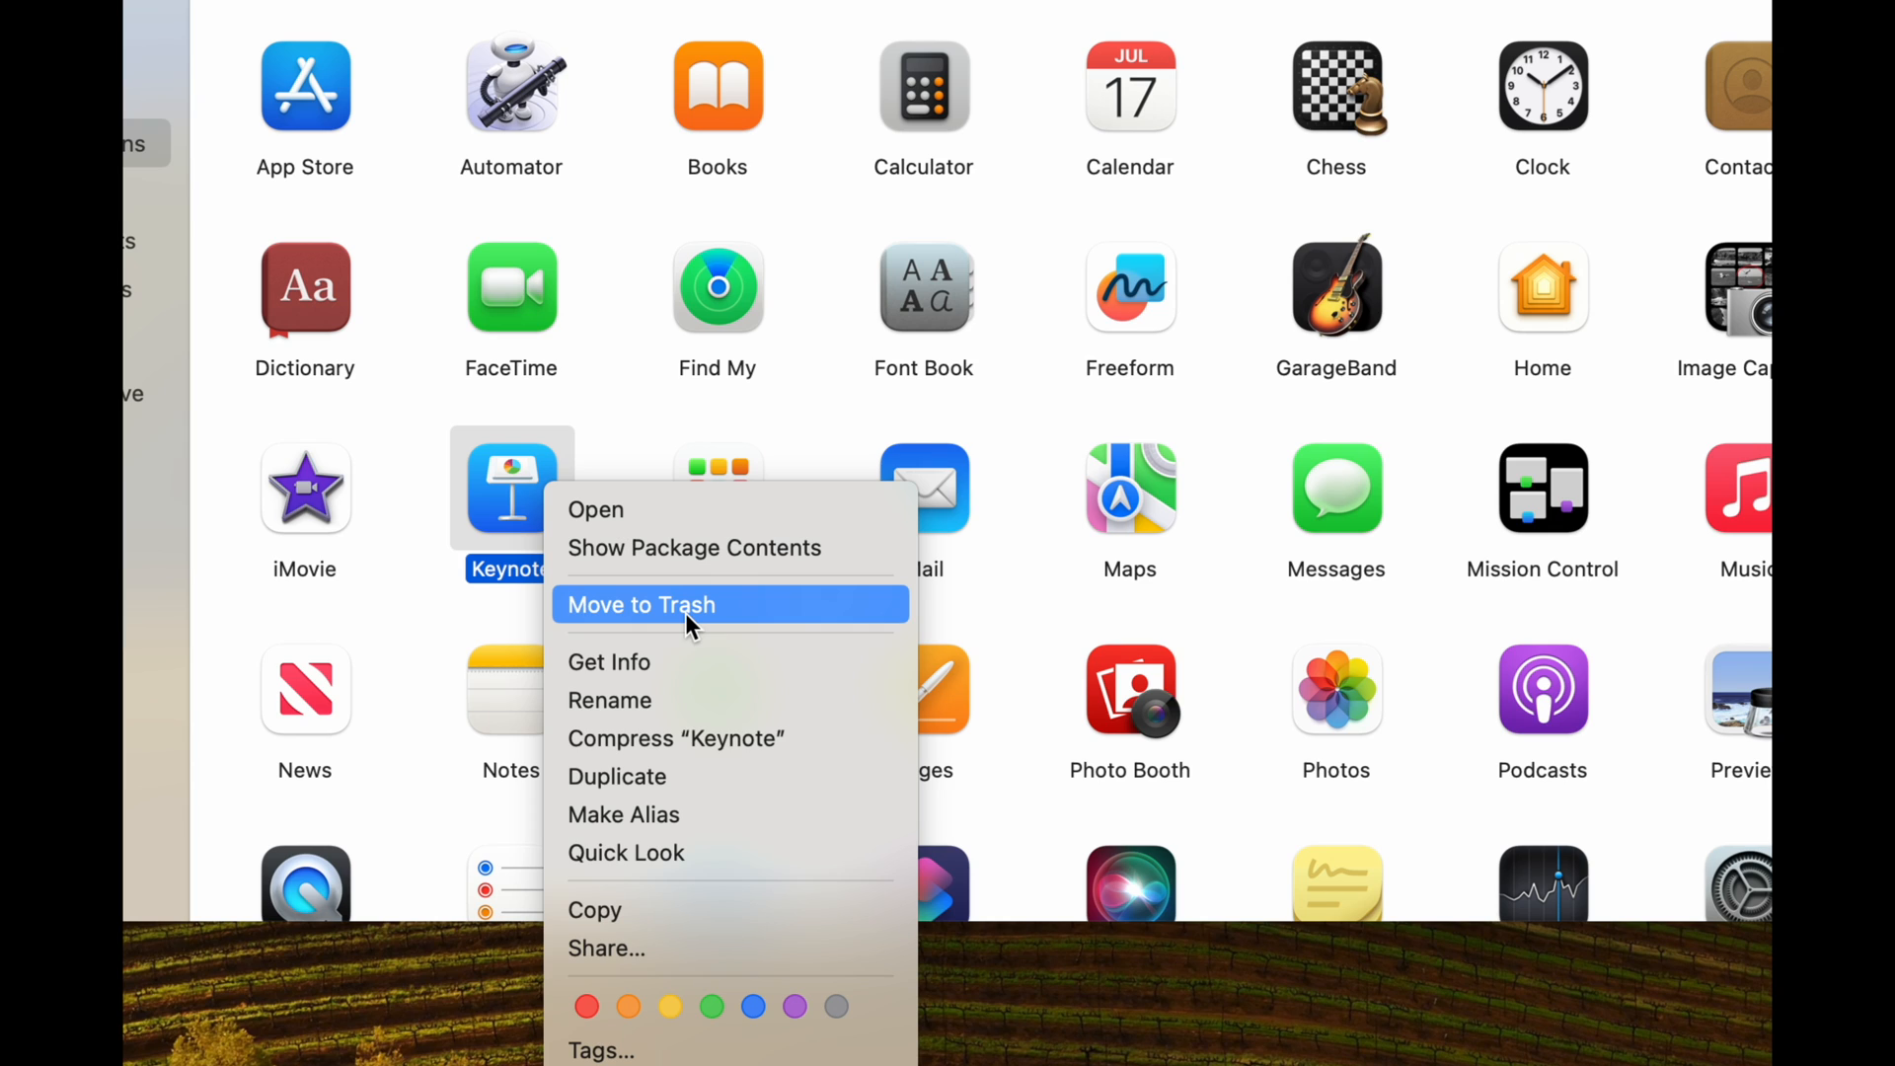
pyautogui.click(607, 434)
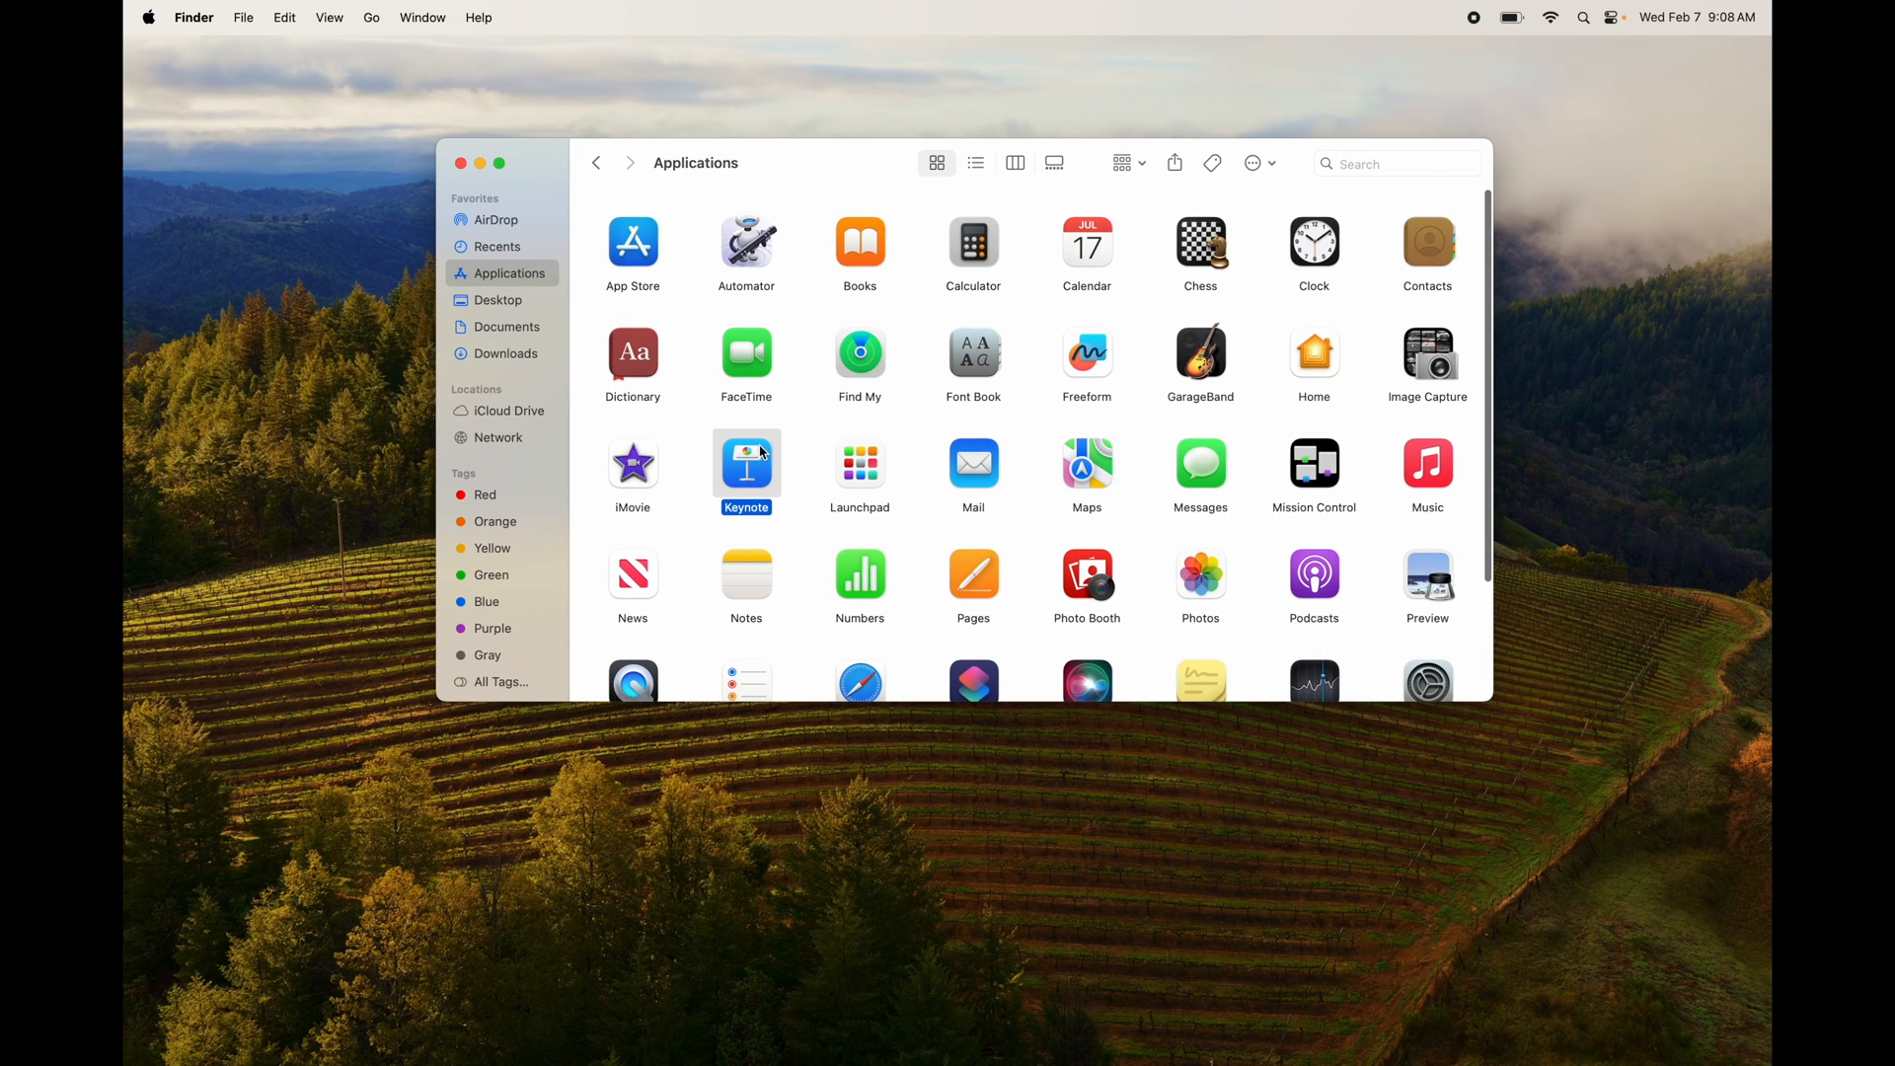
pyautogui.moveTo(553, 474); pyautogui.dragTo(1675, 1017)
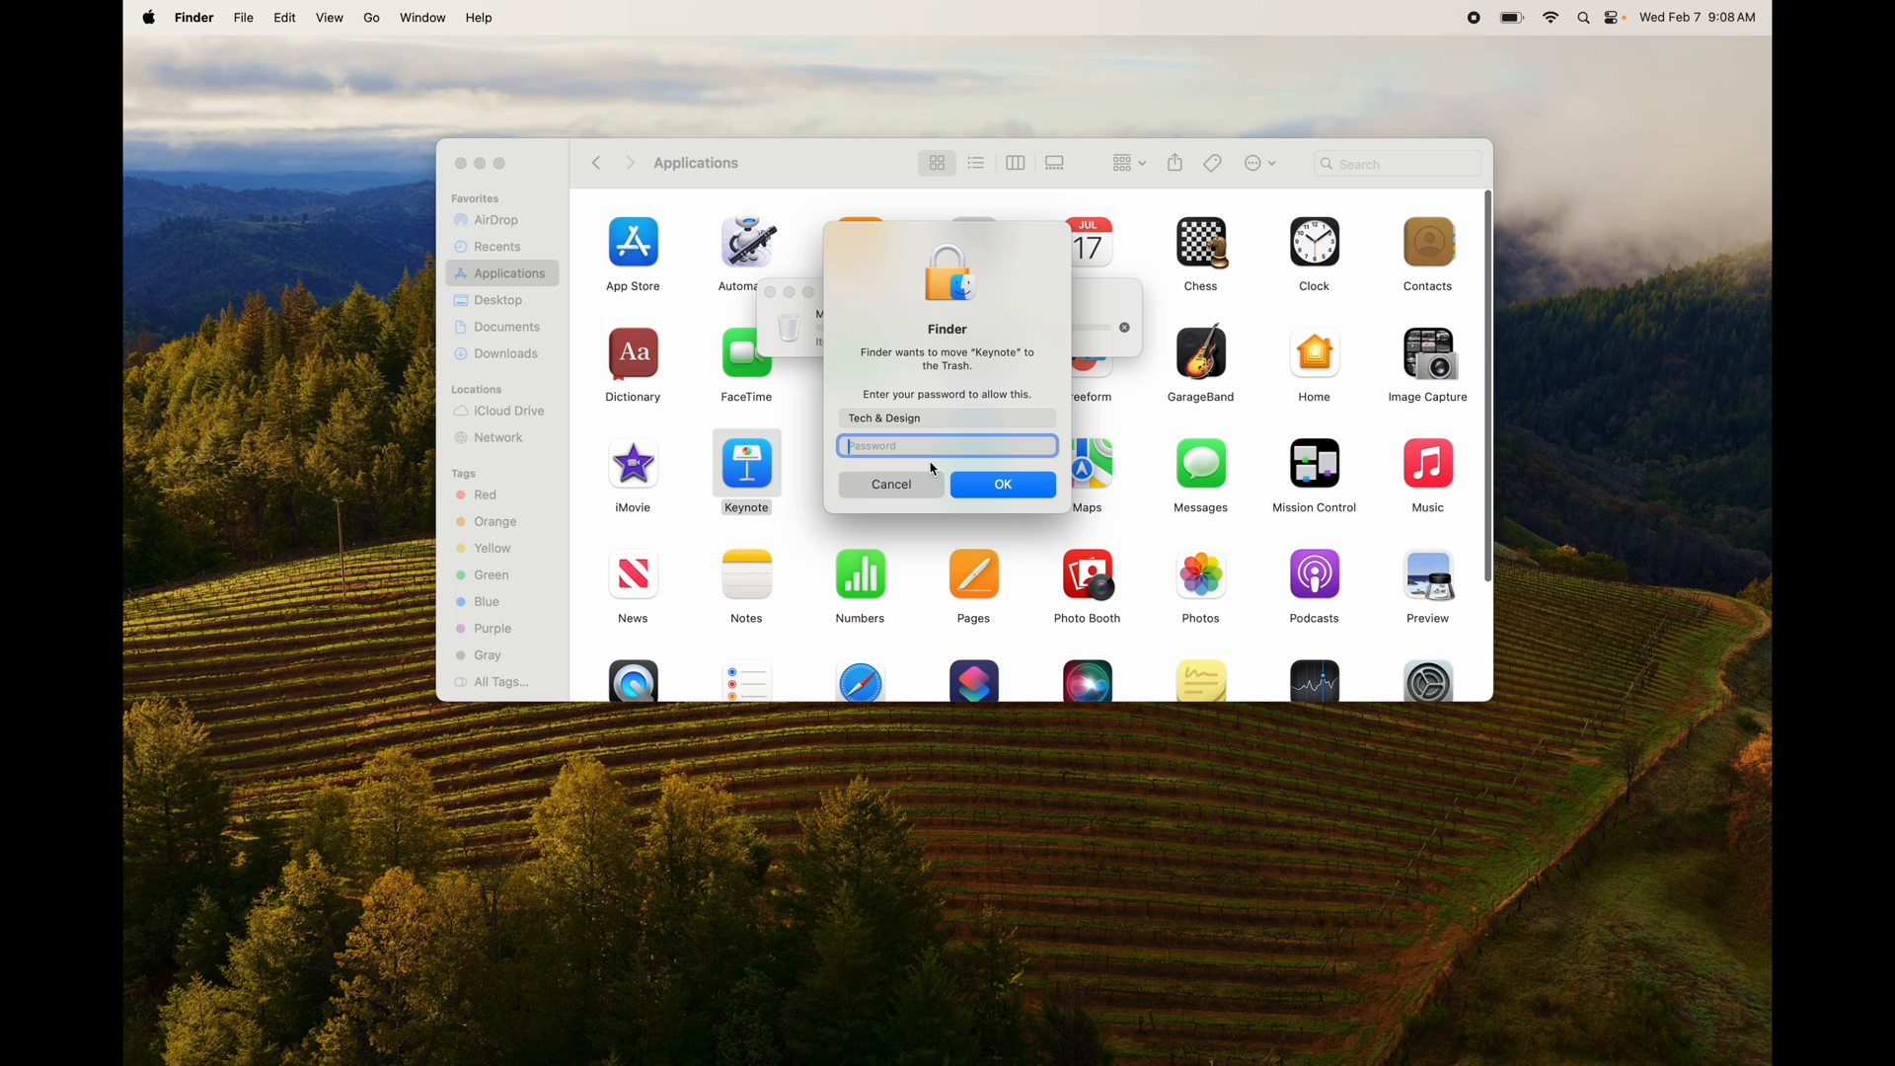
pyautogui.write('••••••')
pyautogui.click(997, 484)
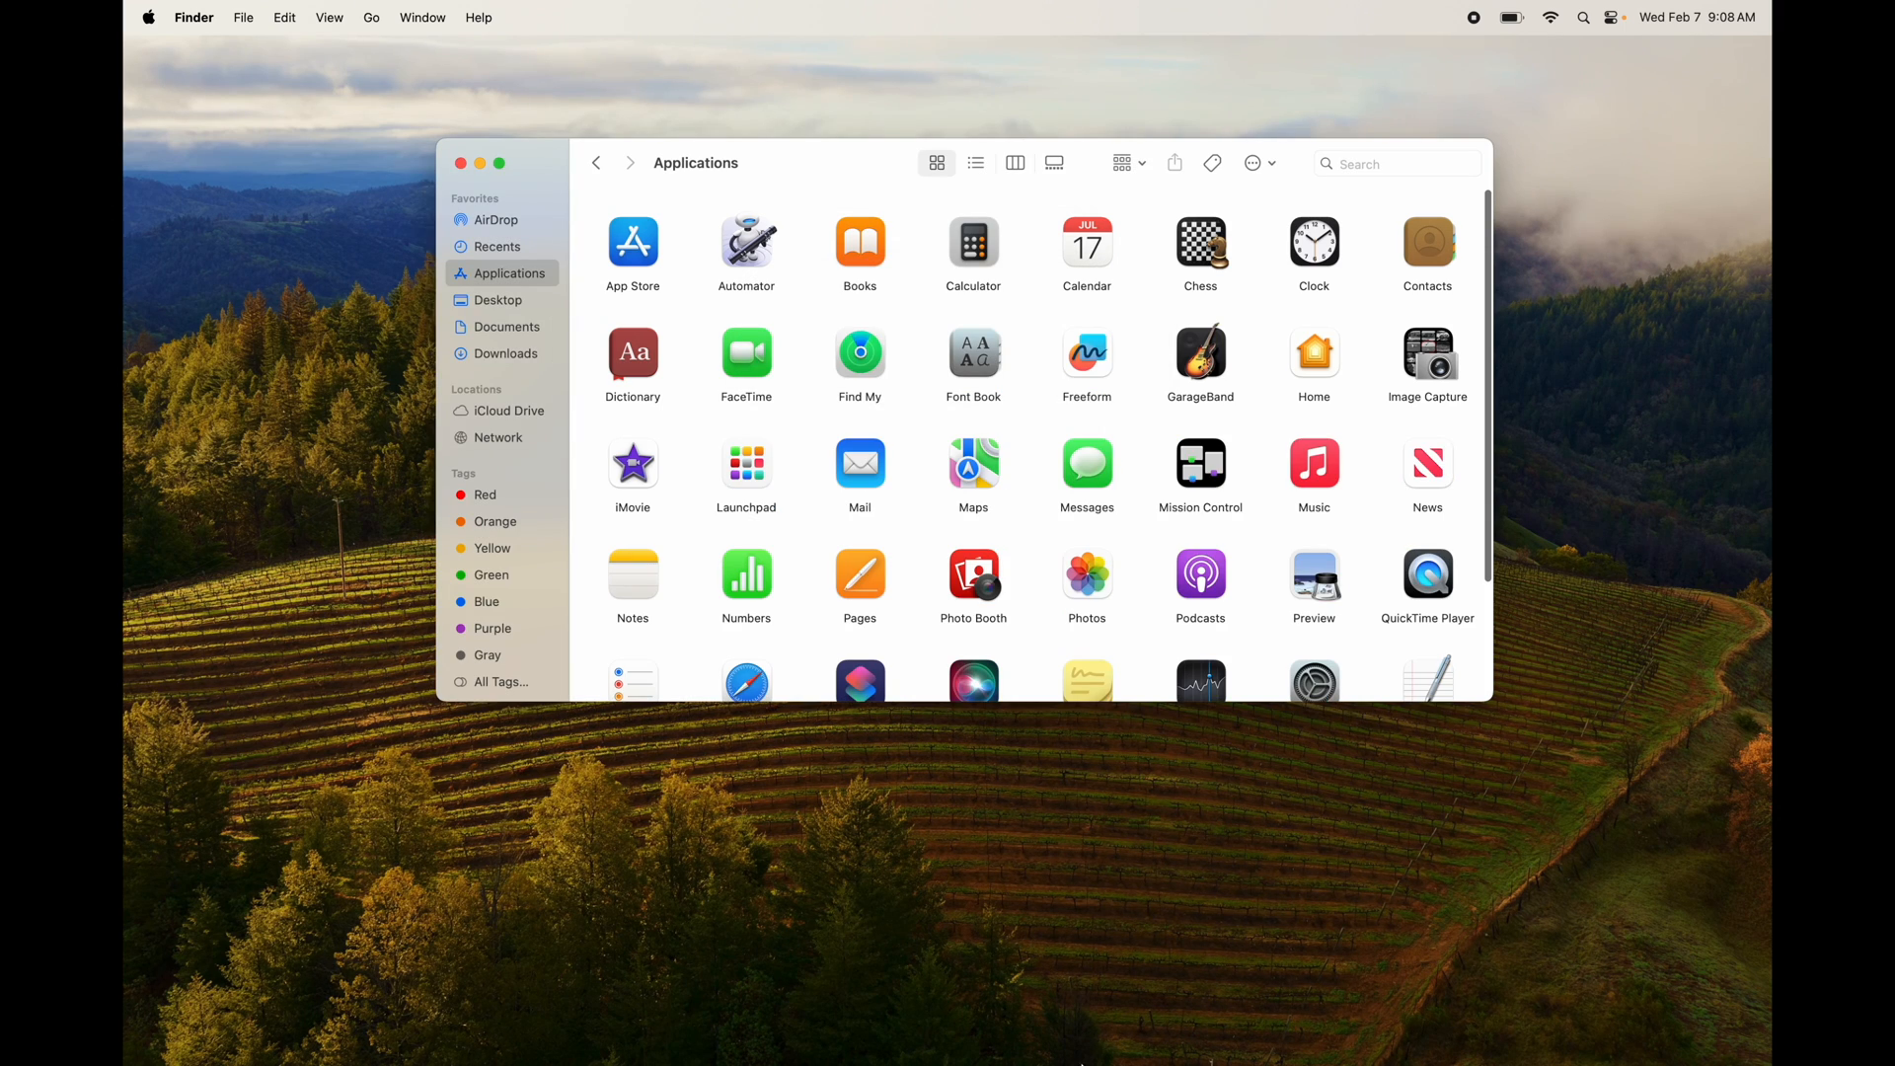
# Empty the Trash to permanently erase the Keynote app
pyautogui.moveTo(1084, 1060)
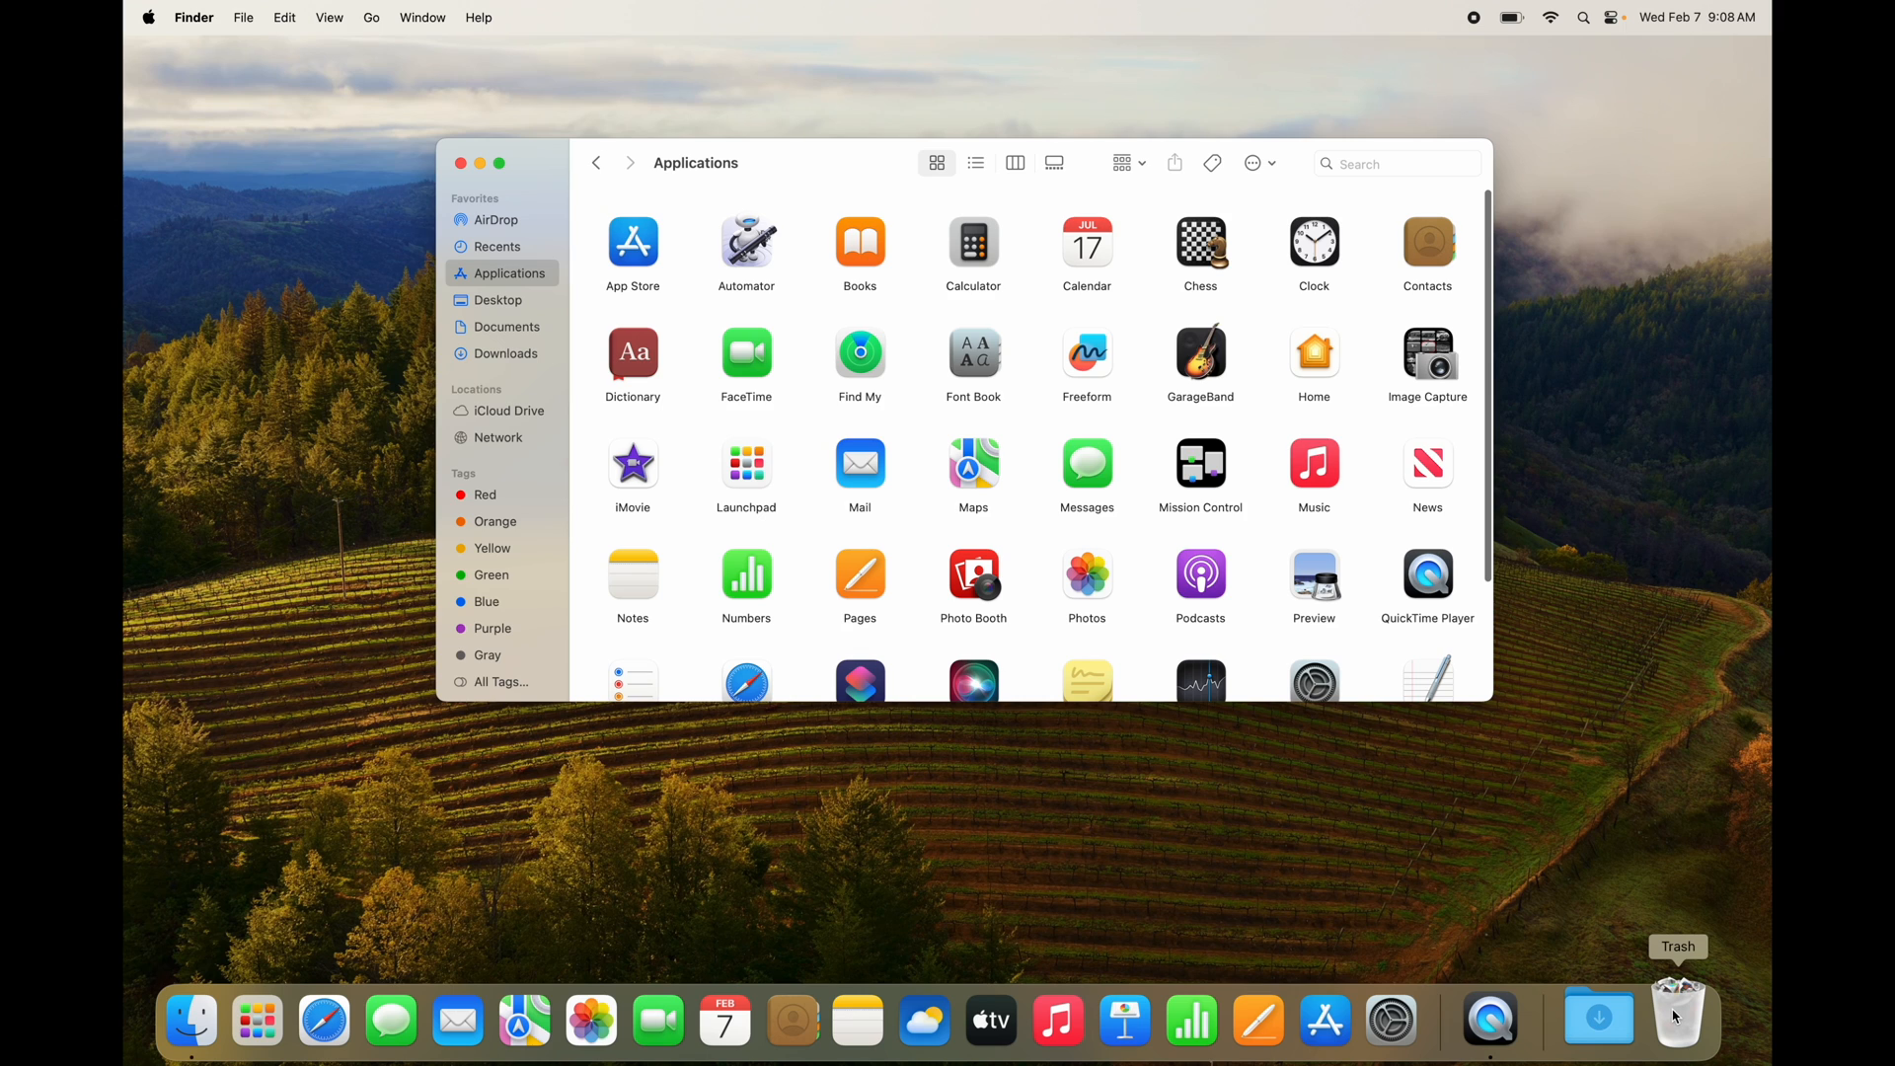
pyautogui.rightClick(1675, 1017)
pyautogui.click(1698, 933)
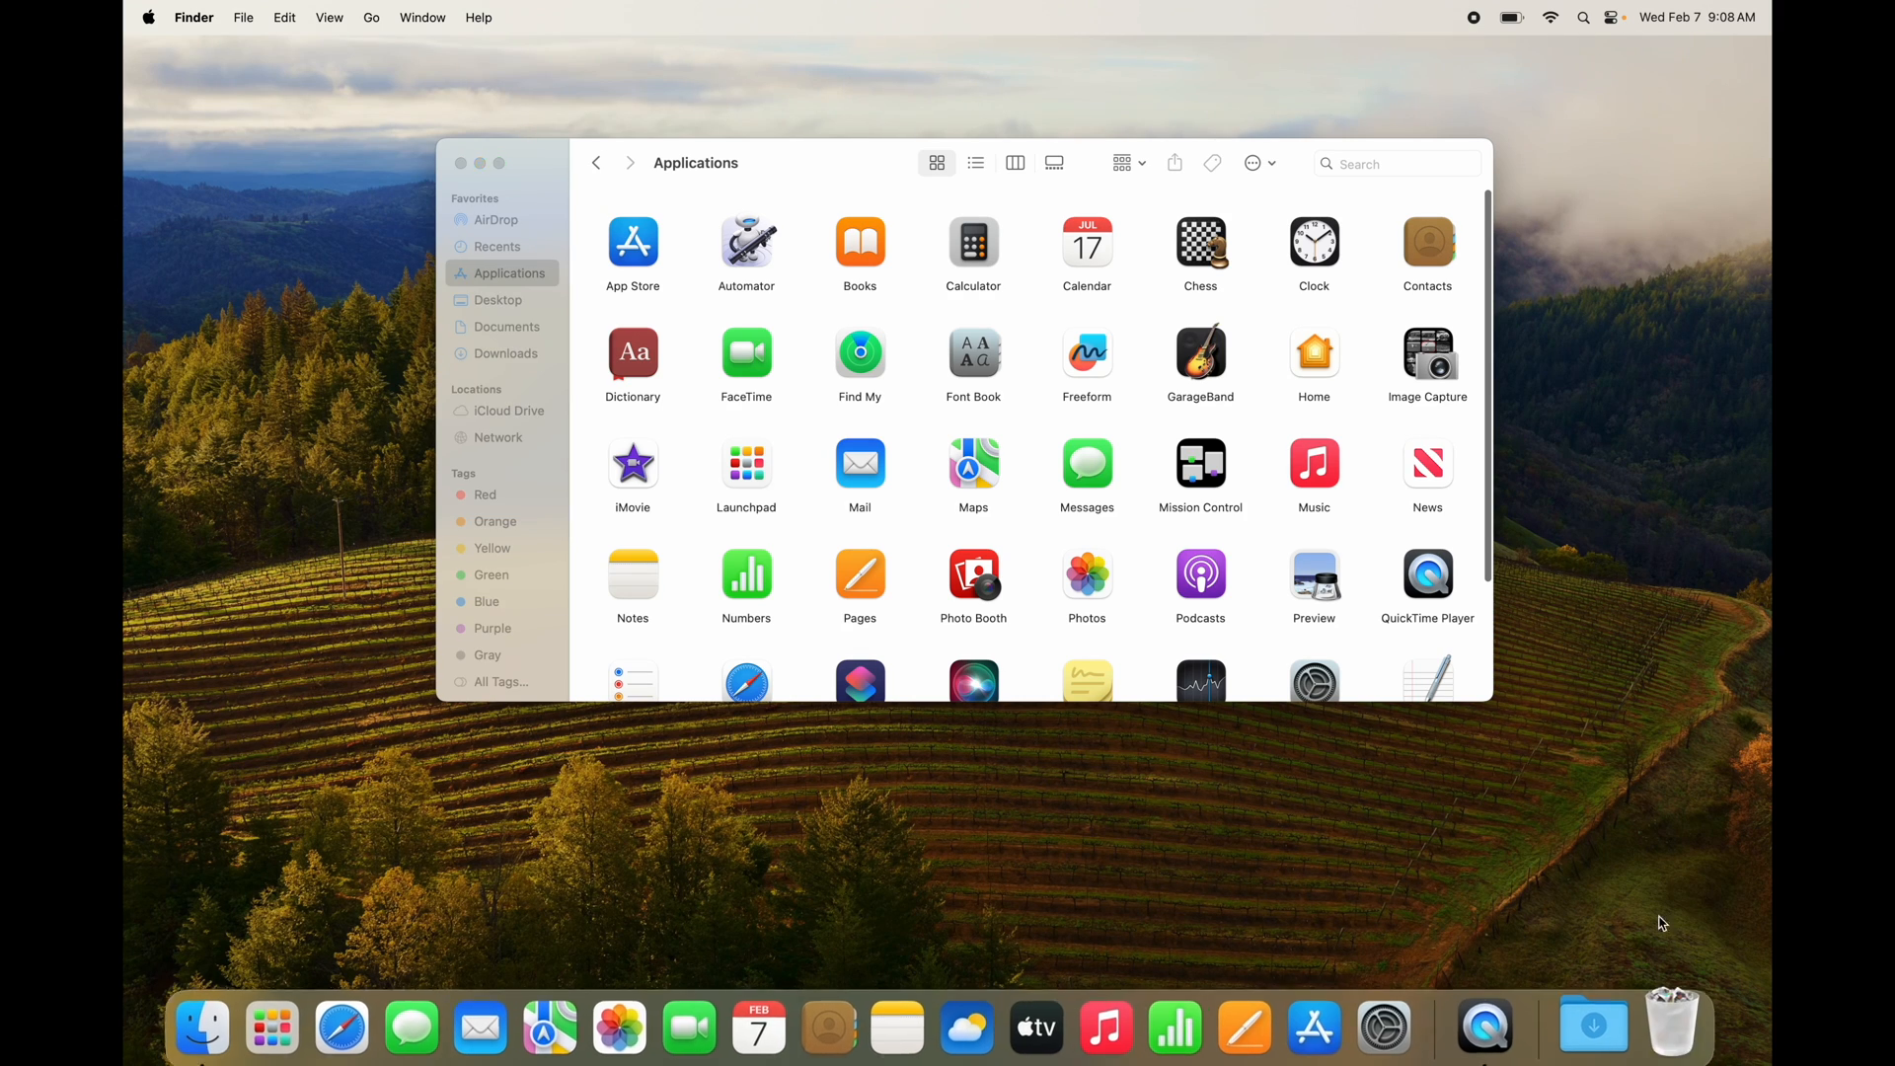
pyautogui.click(988, 434)
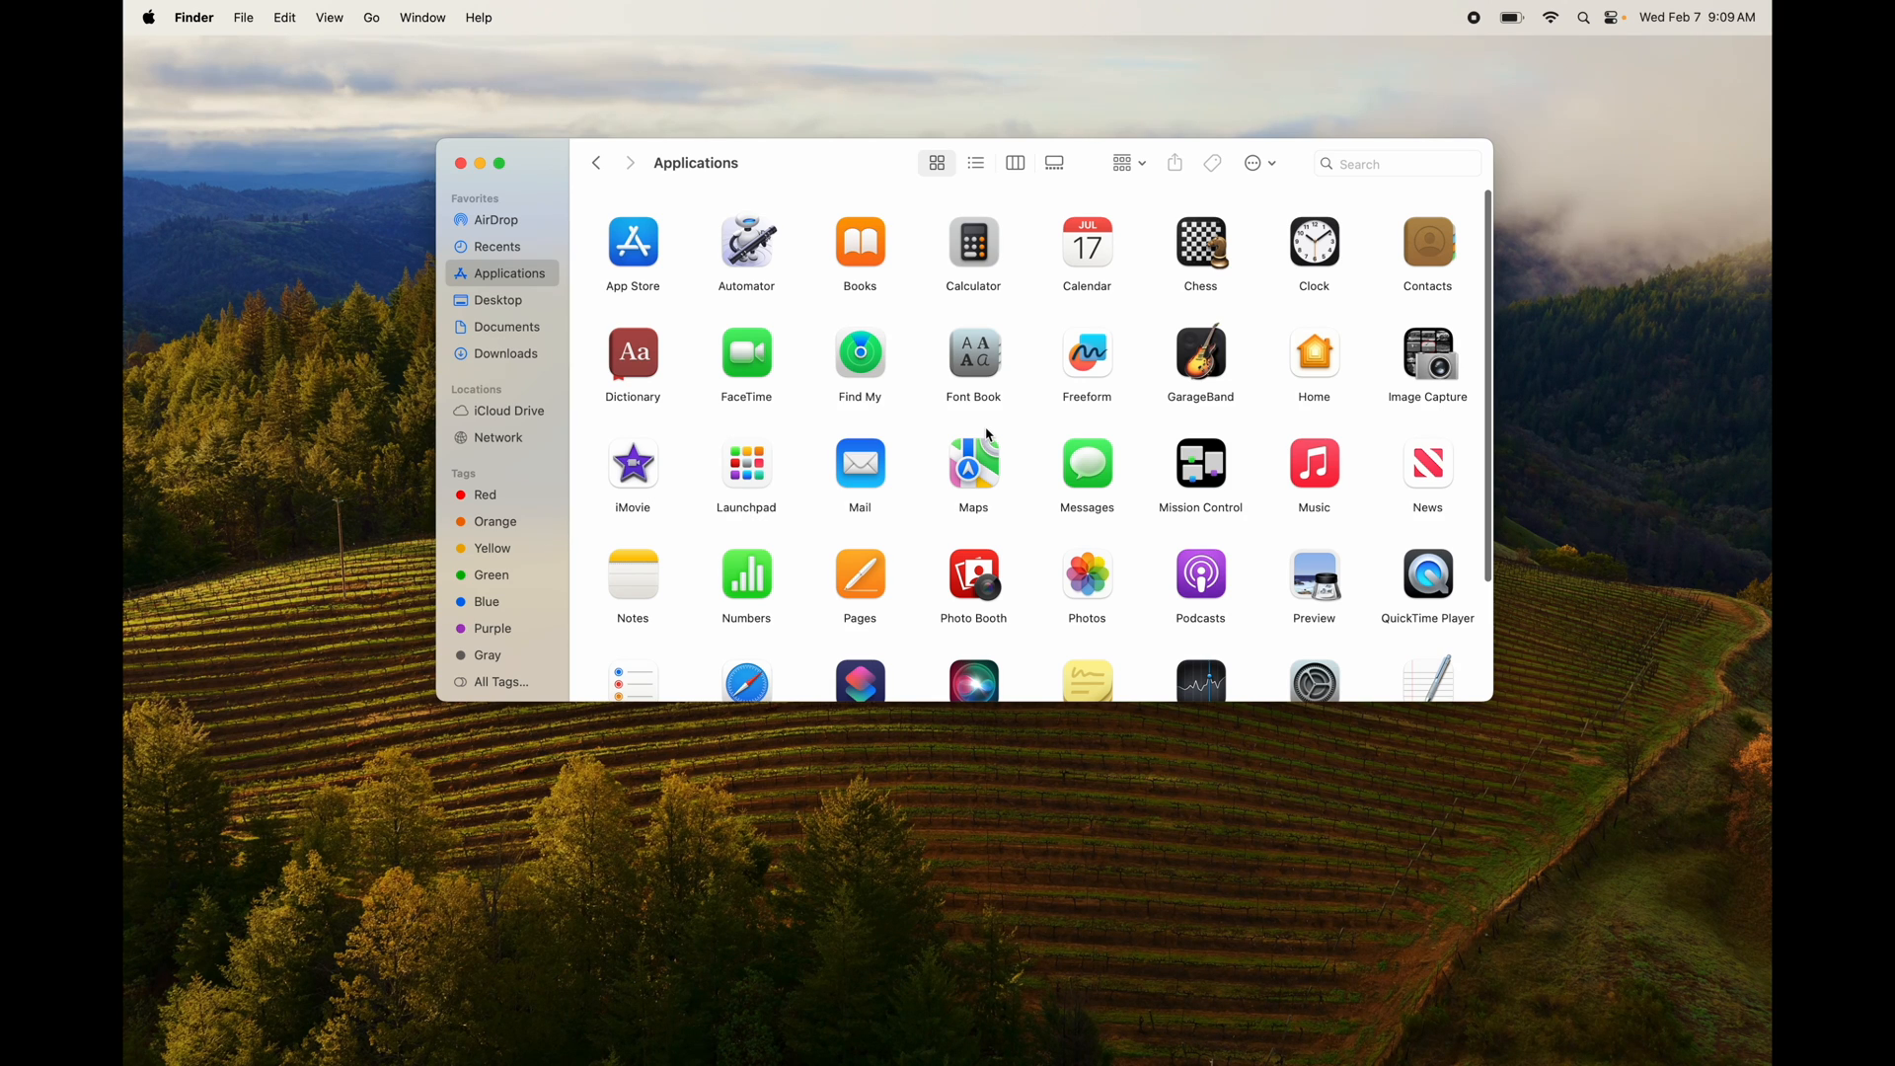
# Find Pages in the Applications folder and move it to the Trash, entering the account password to allow it
pyautogui.scroll(-5, 989, 434)
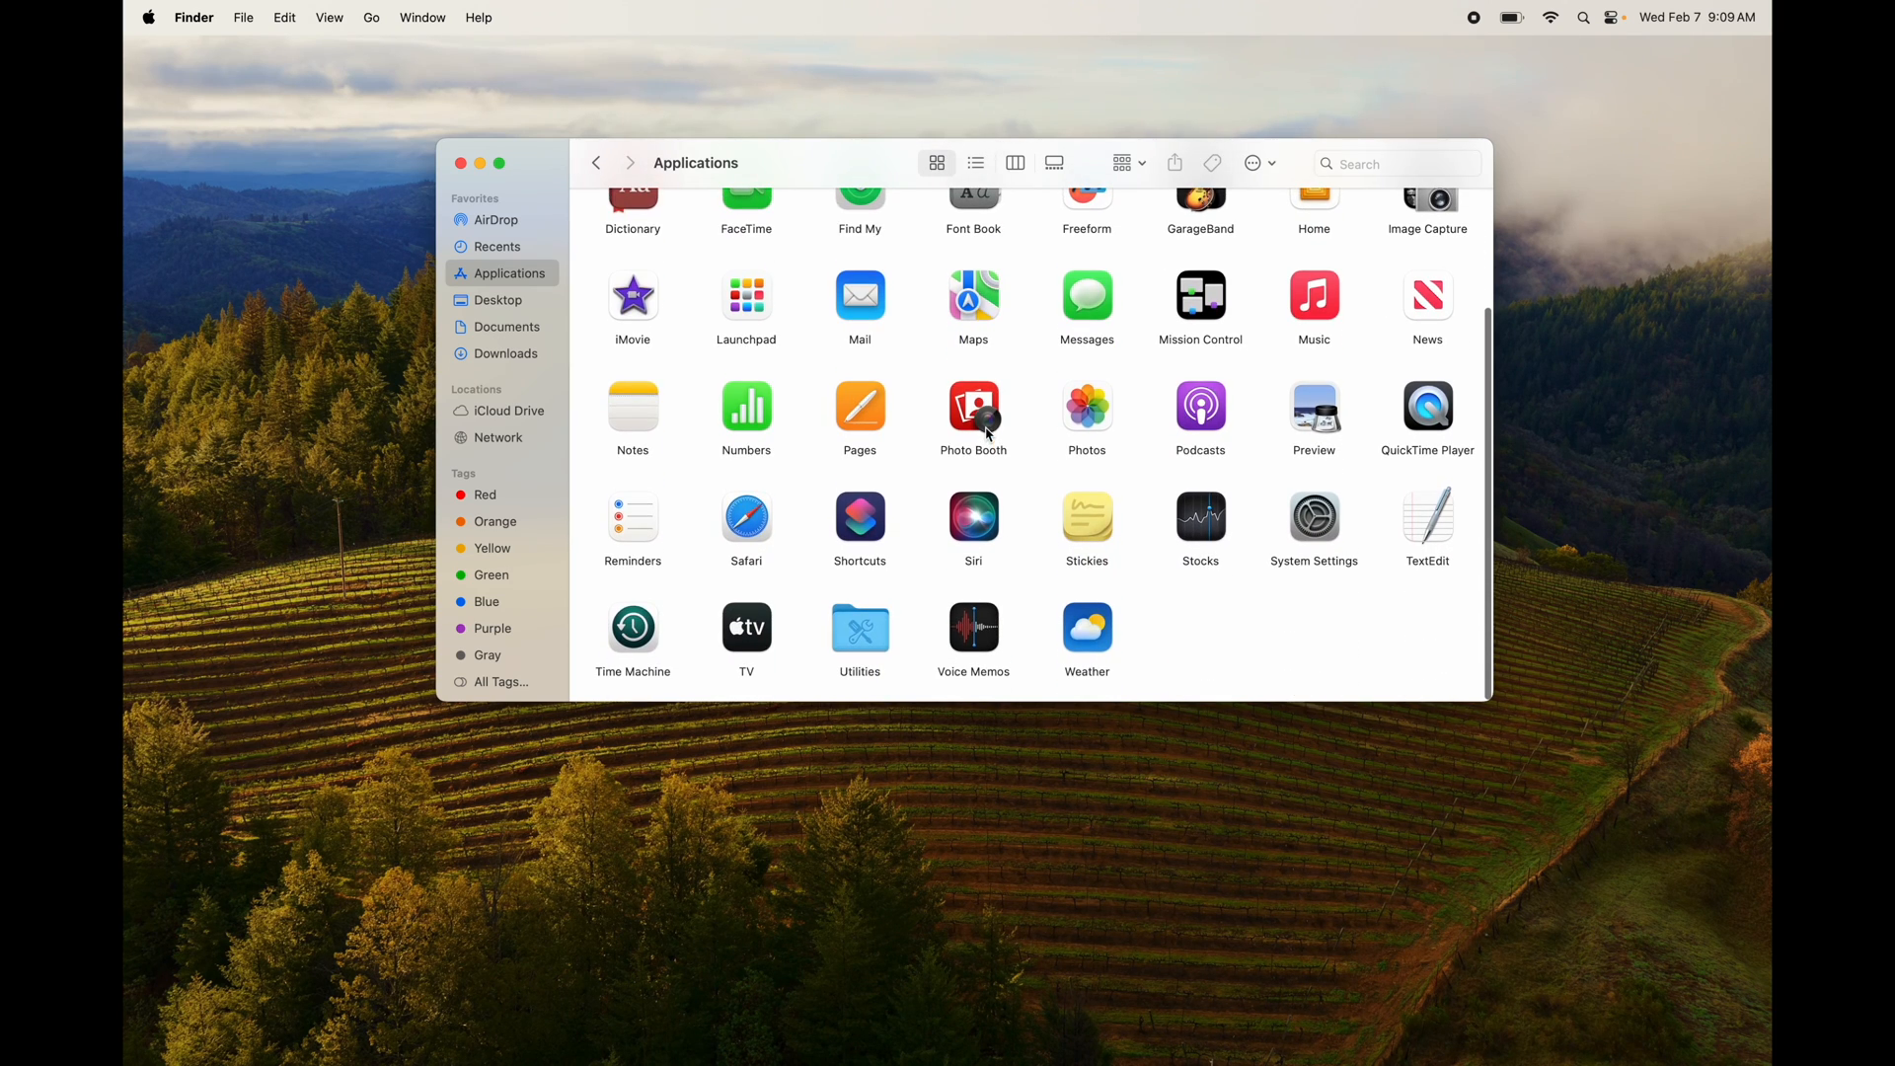
pyautogui.scroll(5, 989, 434)
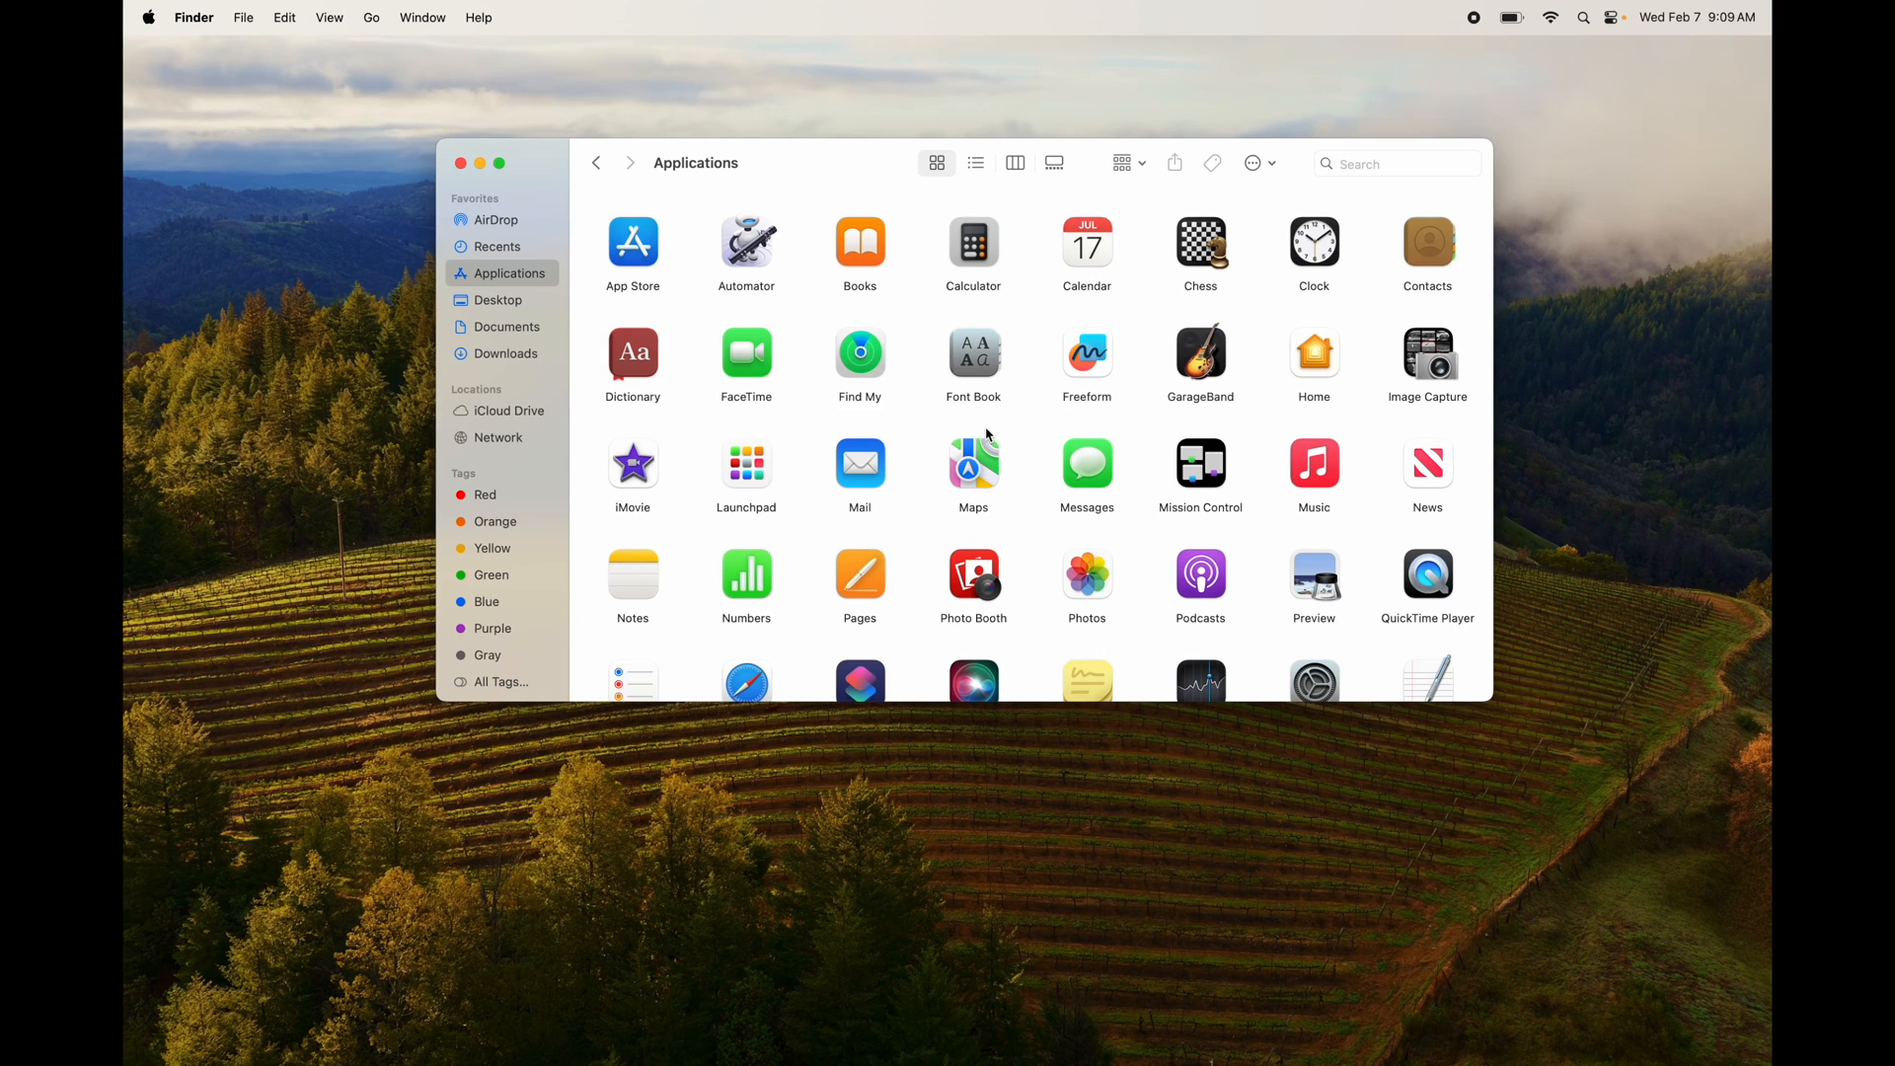
pyautogui.scroll(-3, 989, 434)
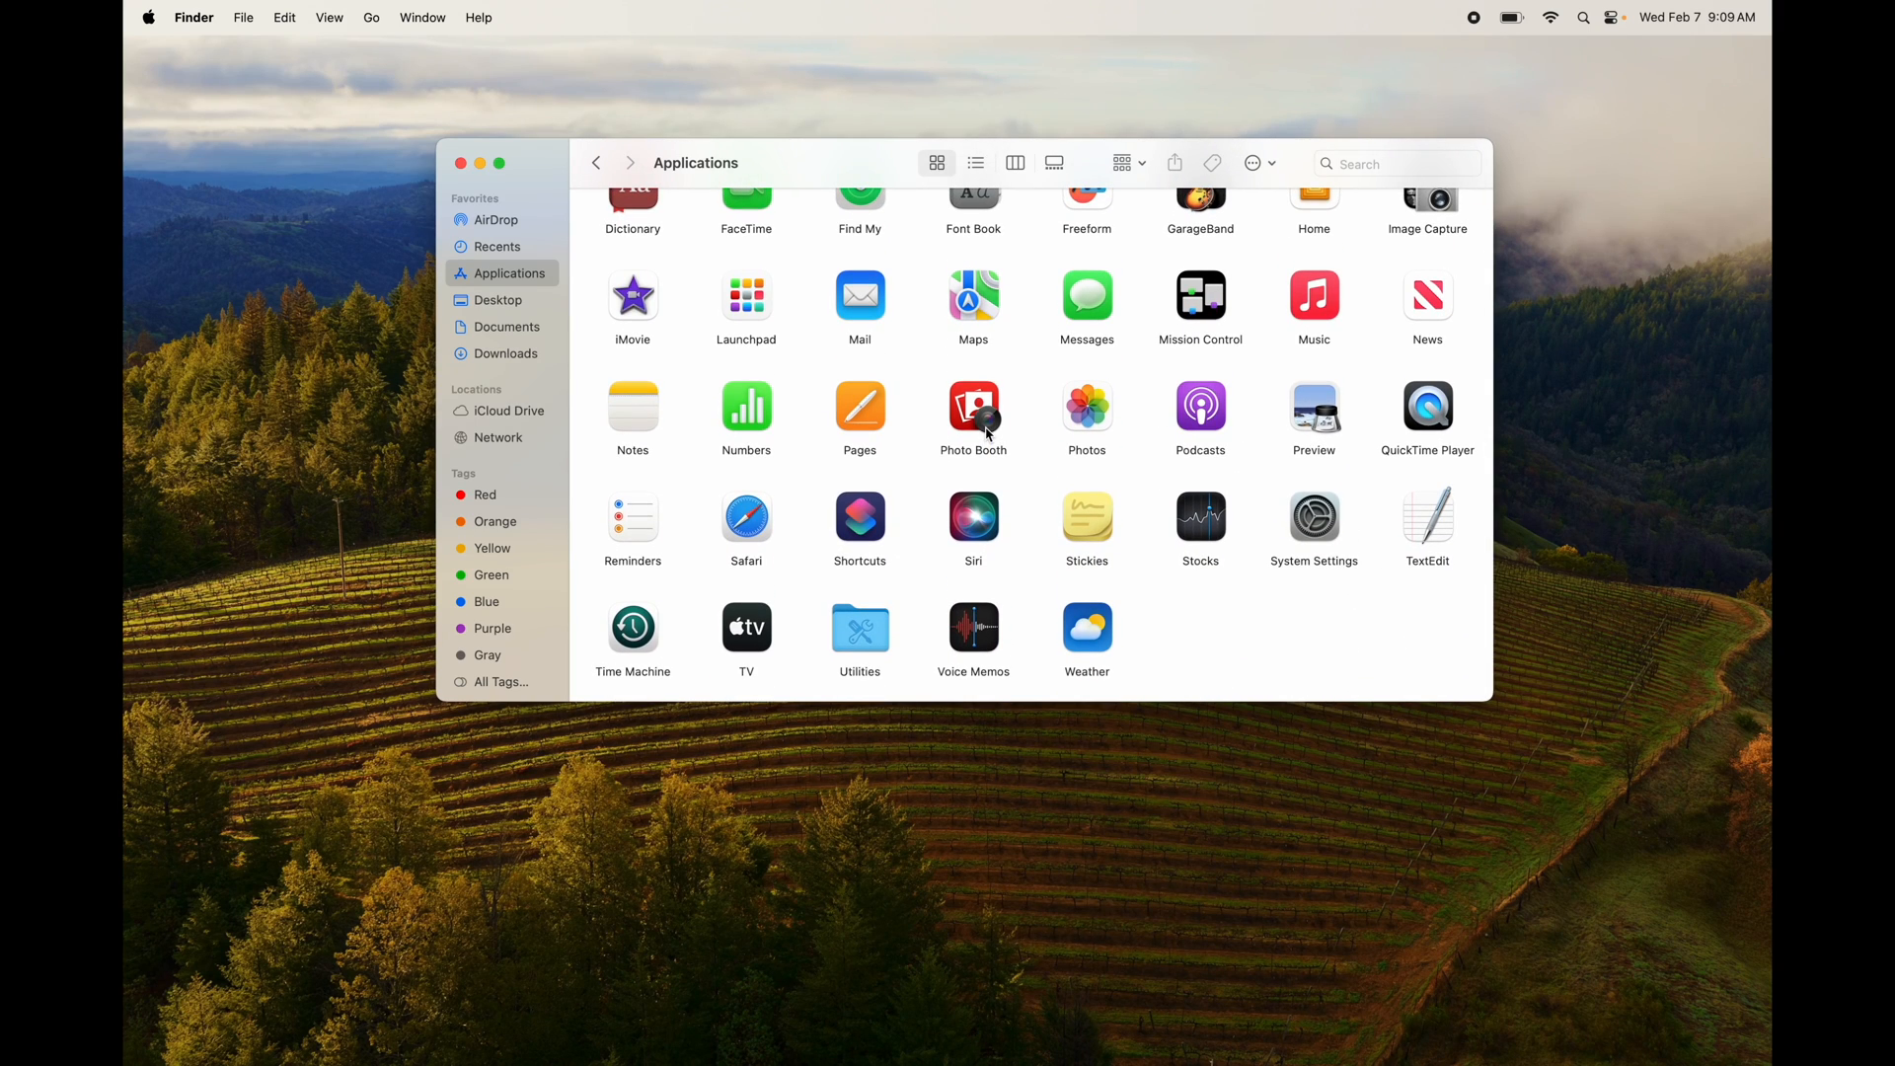
pyautogui.click(861, 406)
pyautogui.moveTo(1678, 1026)
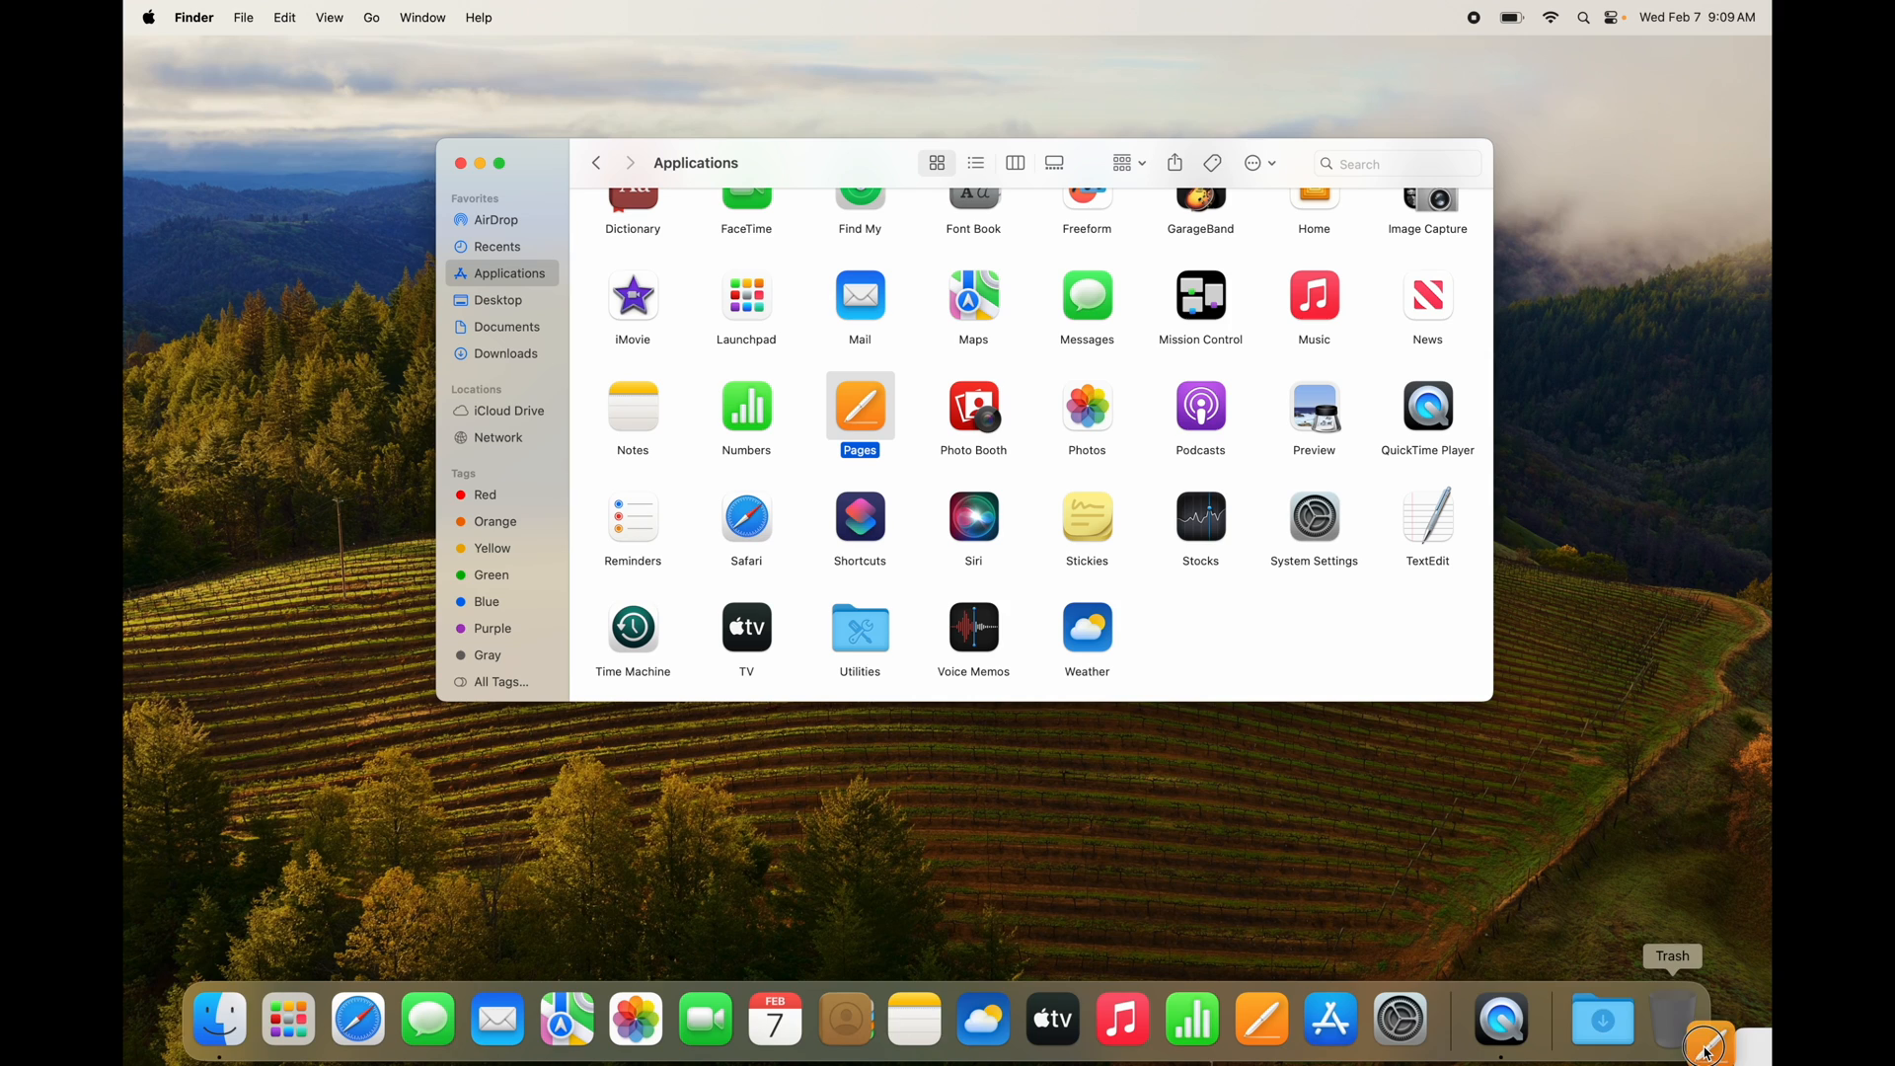
pyautogui.press('super+BackSpace')
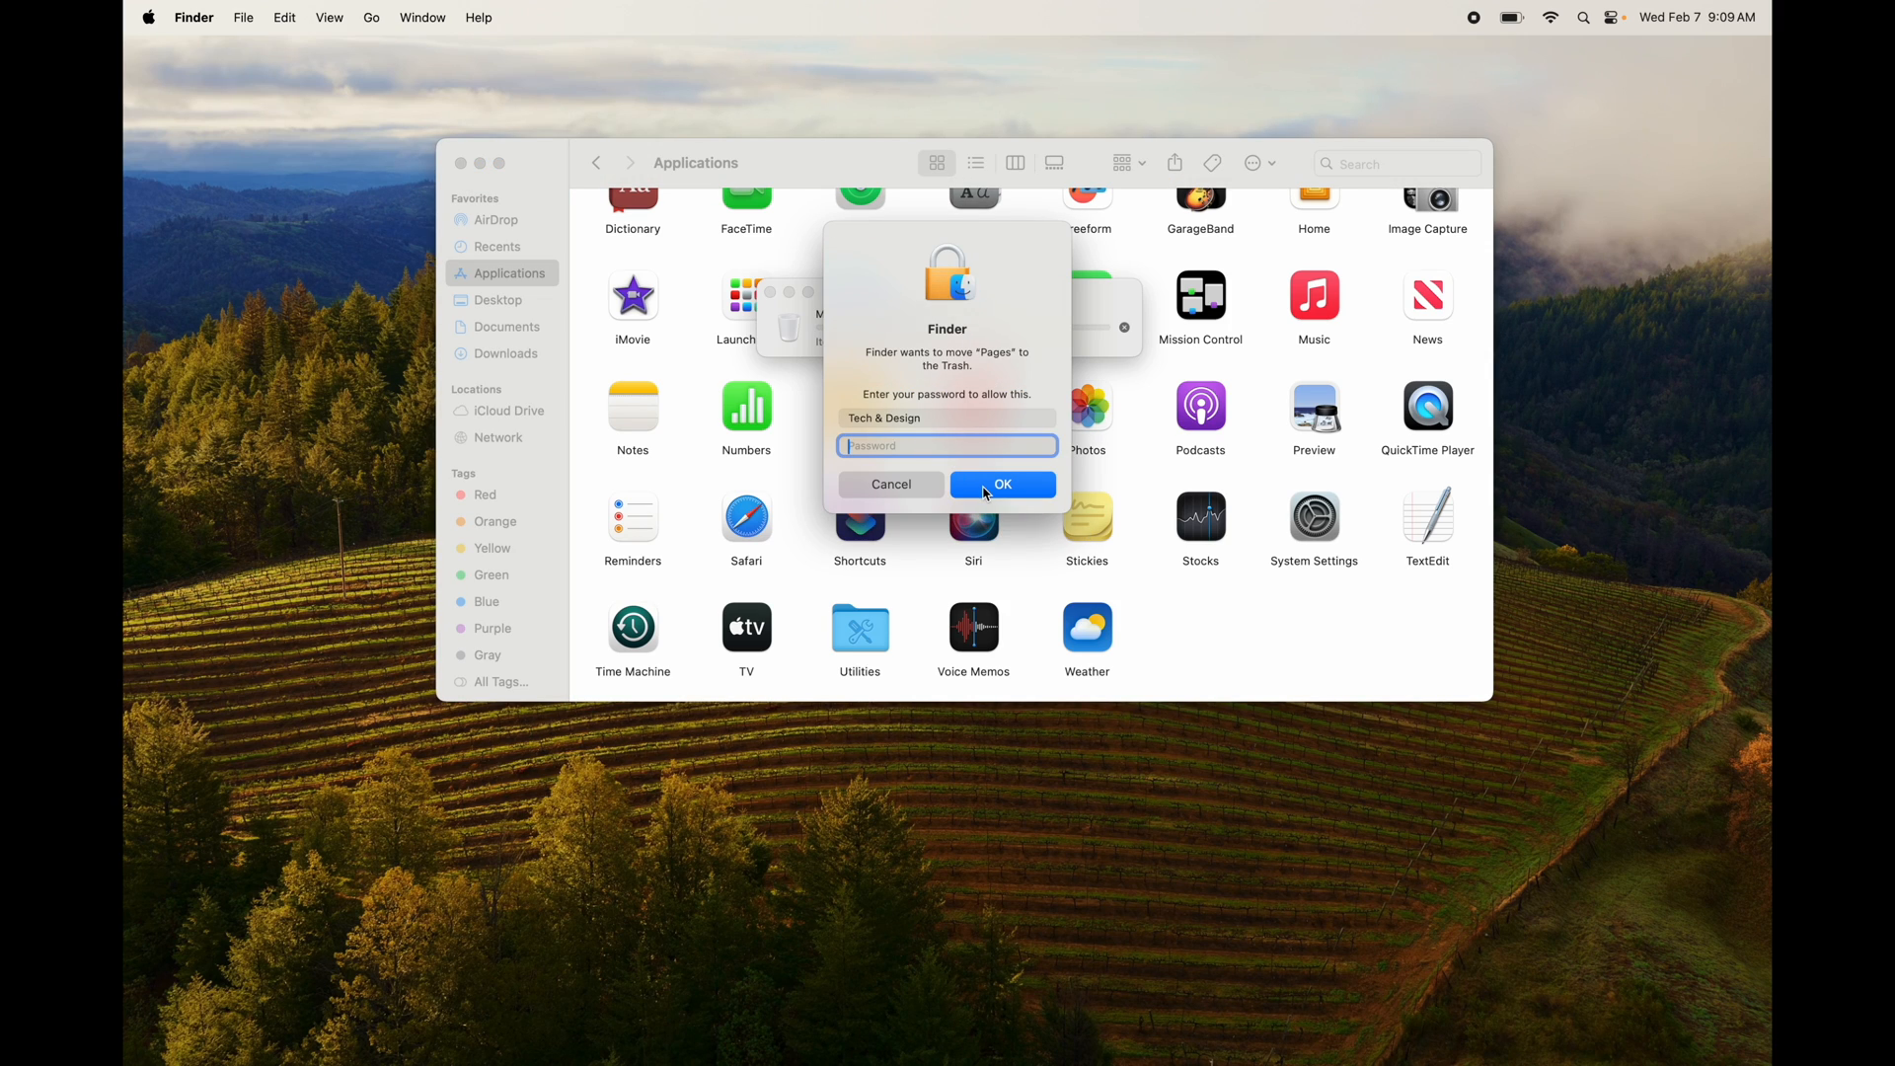
pyautogui.write('****')
pyautogui.press('Return')
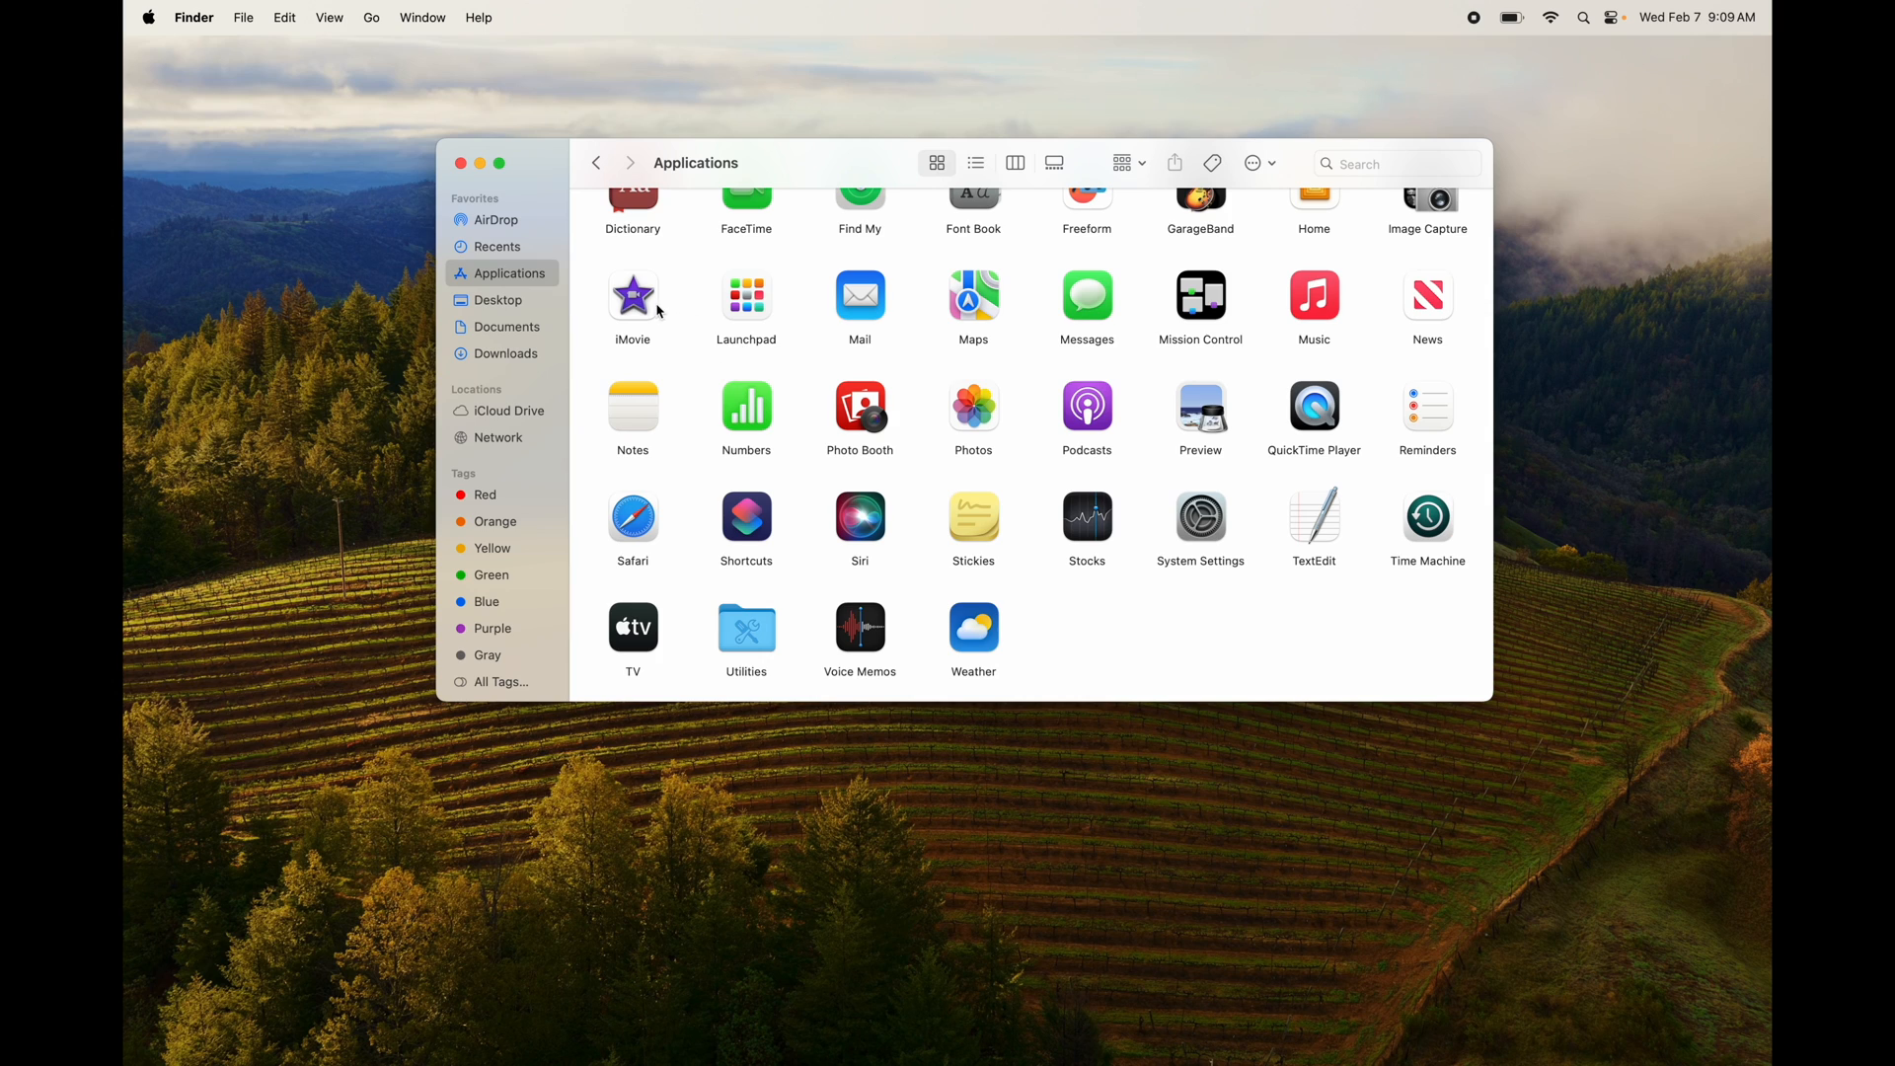
# Move iMovie to the Trash and enter the account password to allow it
pyautogui.click(652, 310)
pyautogui.press('super+BackSpace')
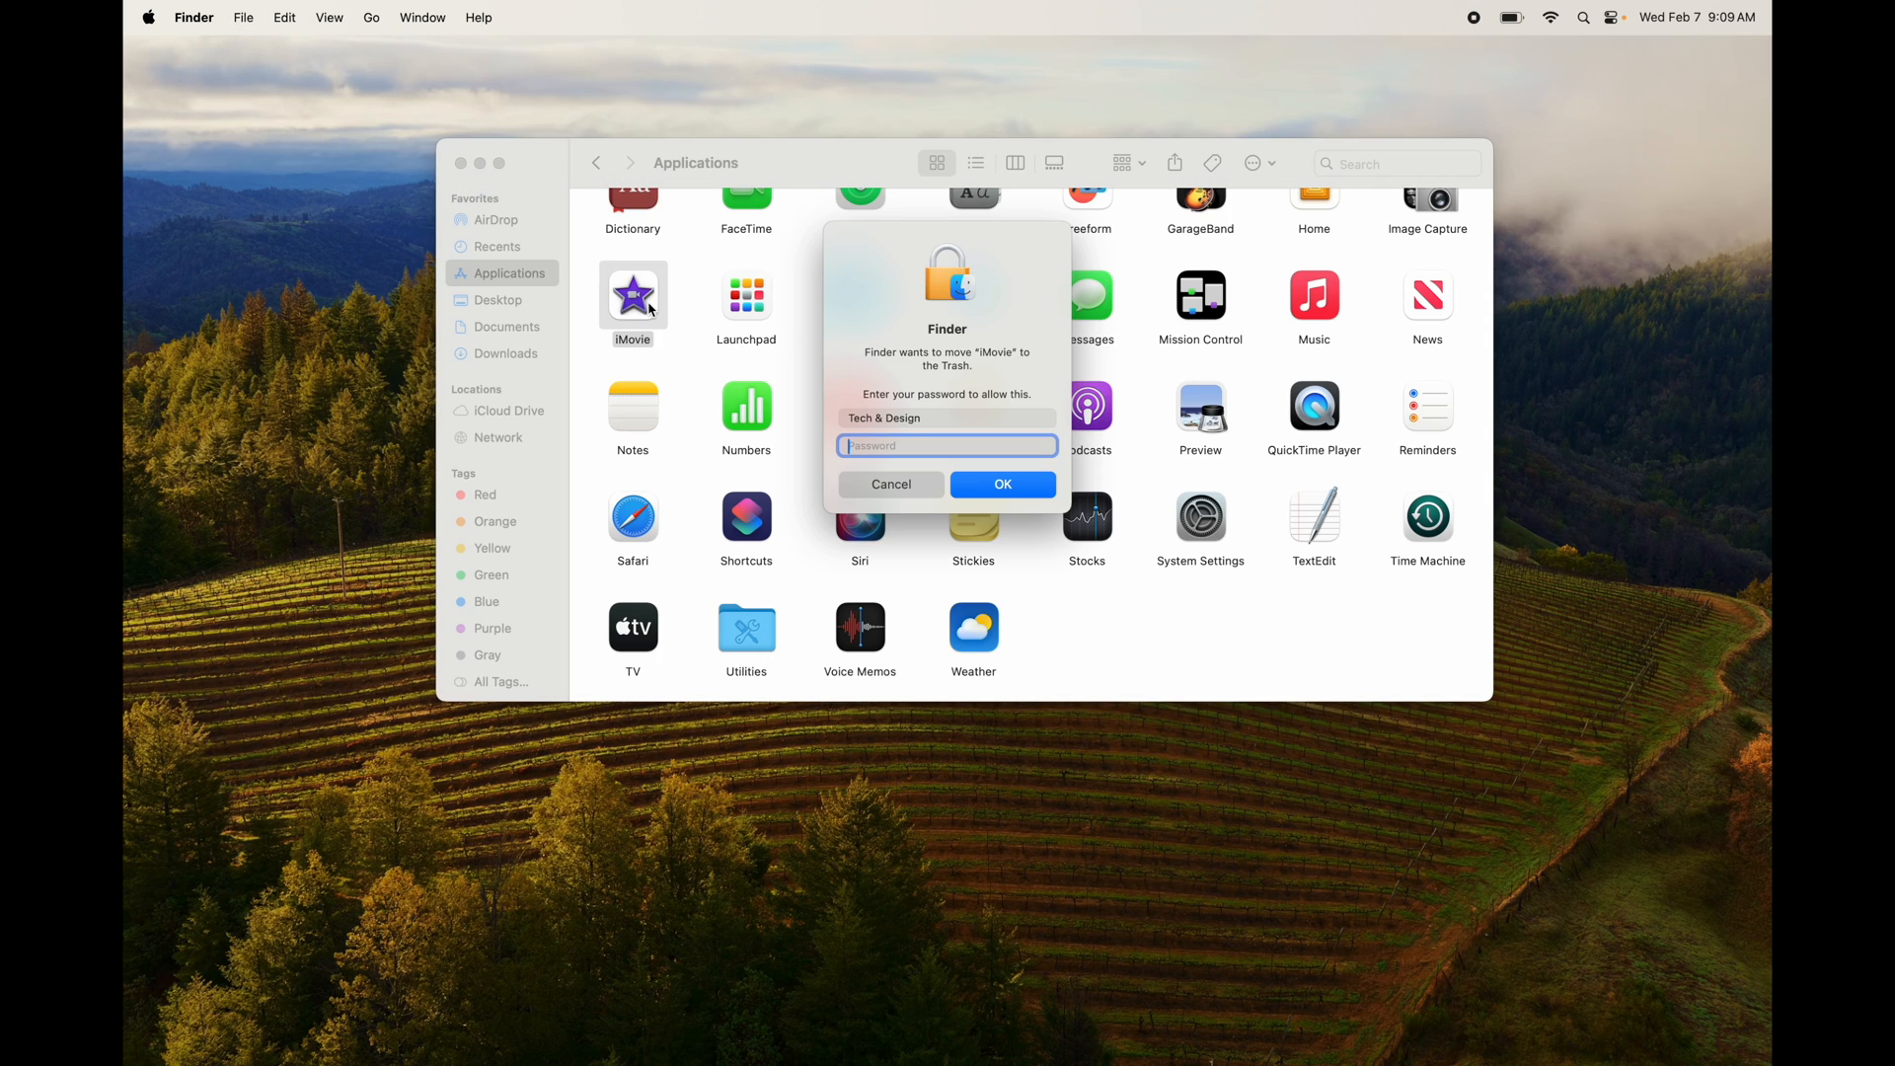
pyautogui.write('••••')
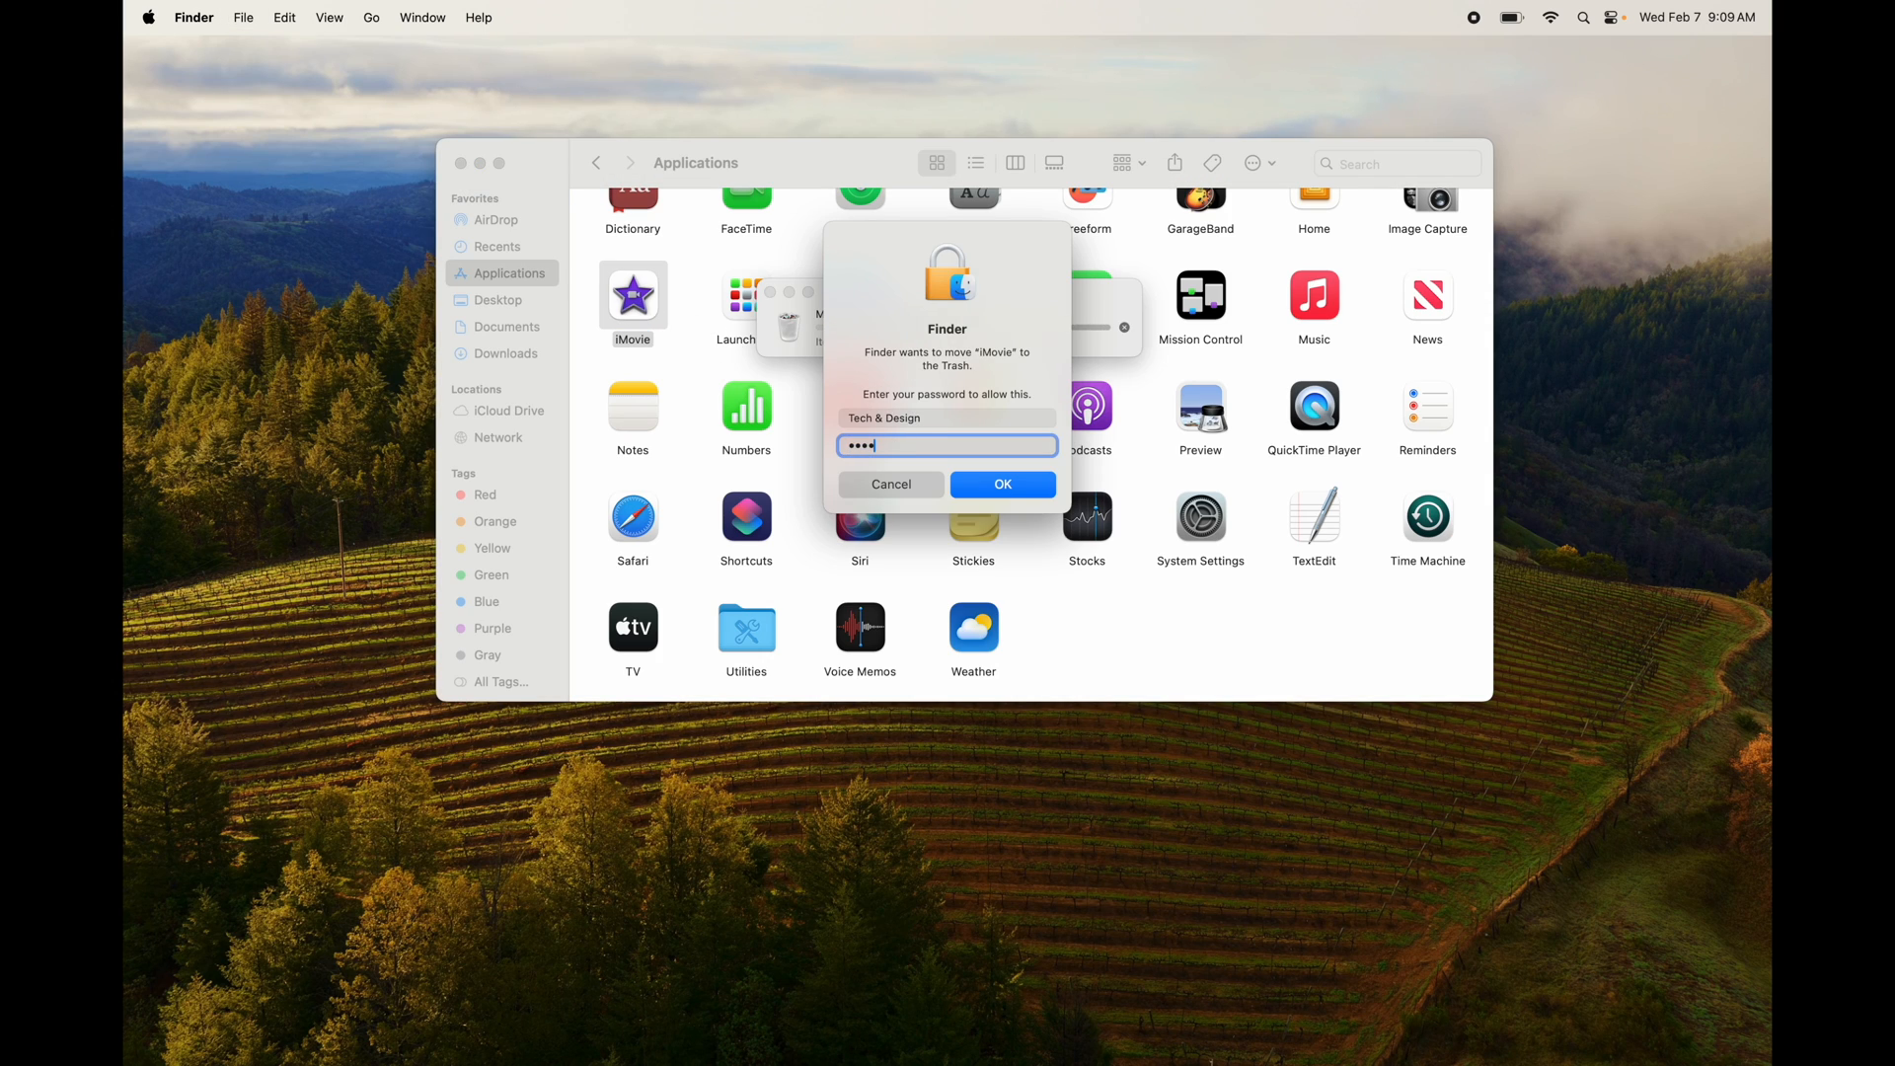
pyautogui.press('Return')
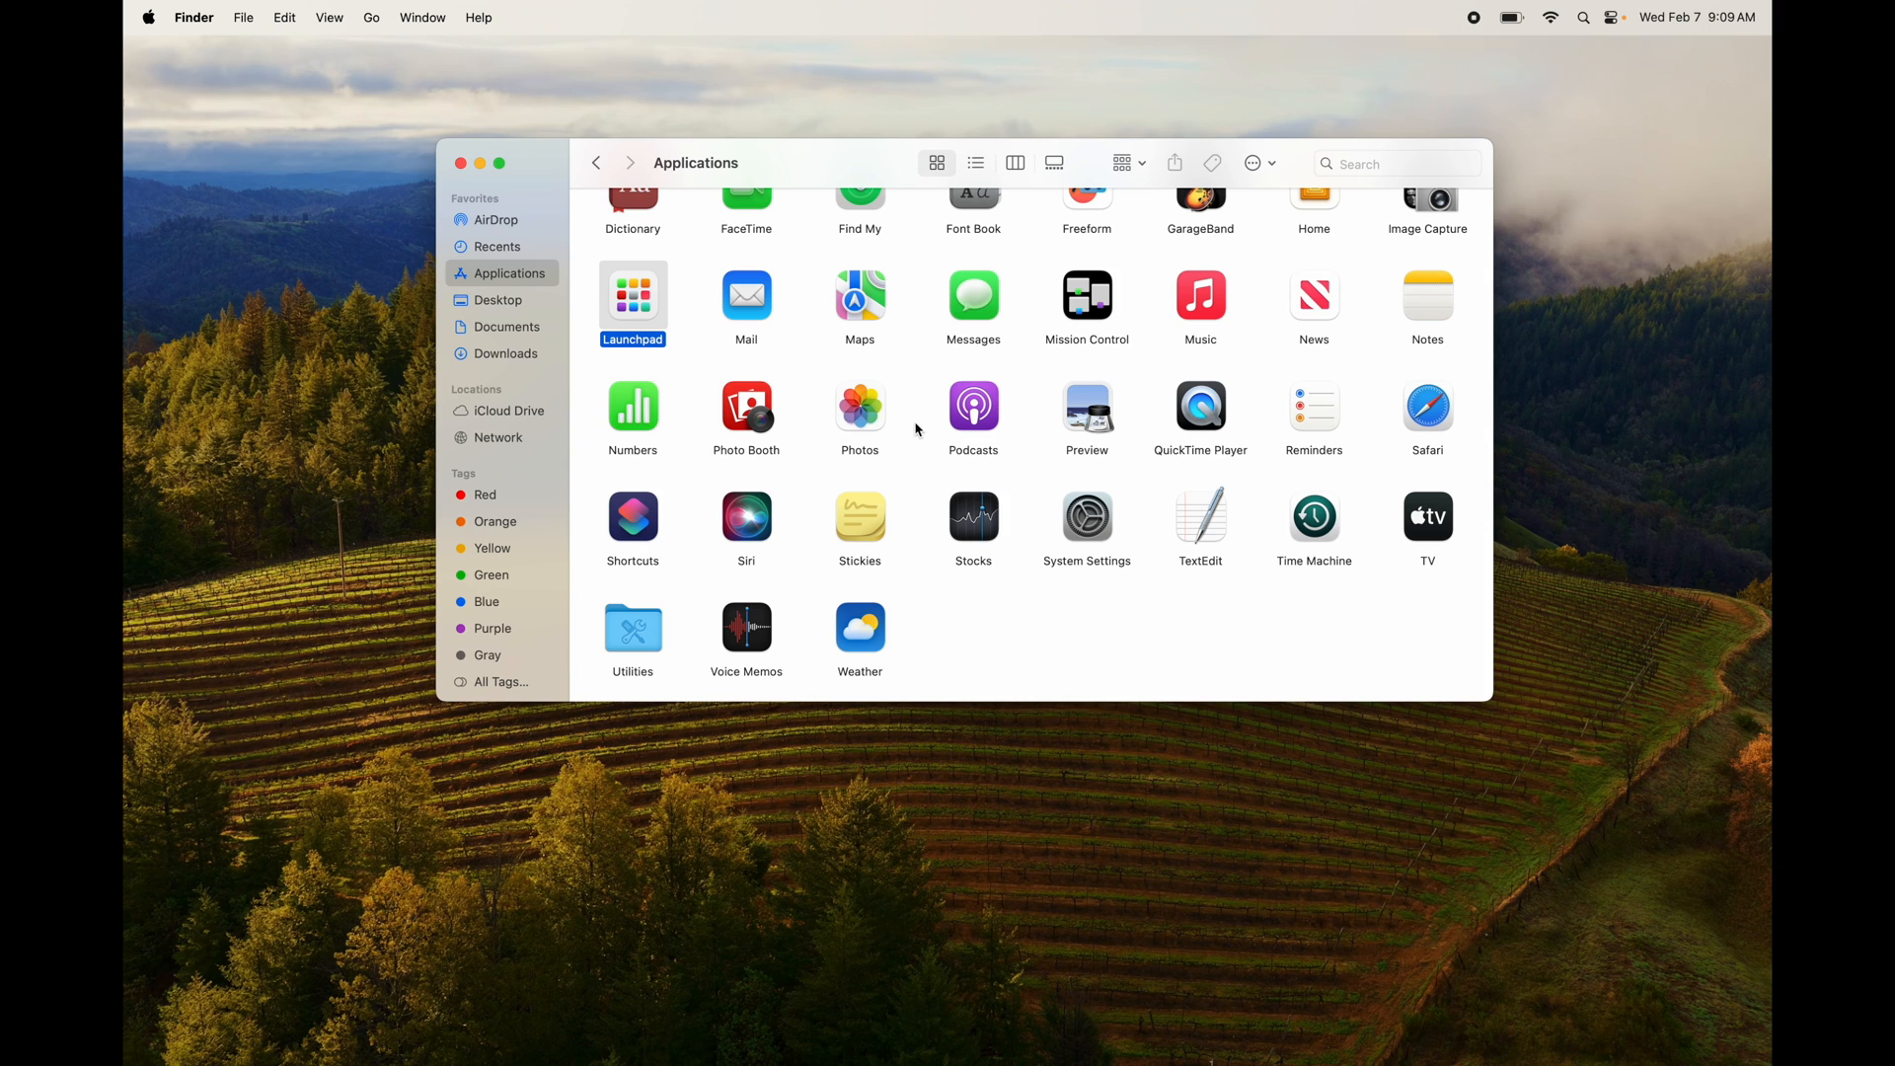
# Empty the Trash to permanently erase Pages and iMovie, and close the Applications window
pyautogui.scroll(5, 918, 431)
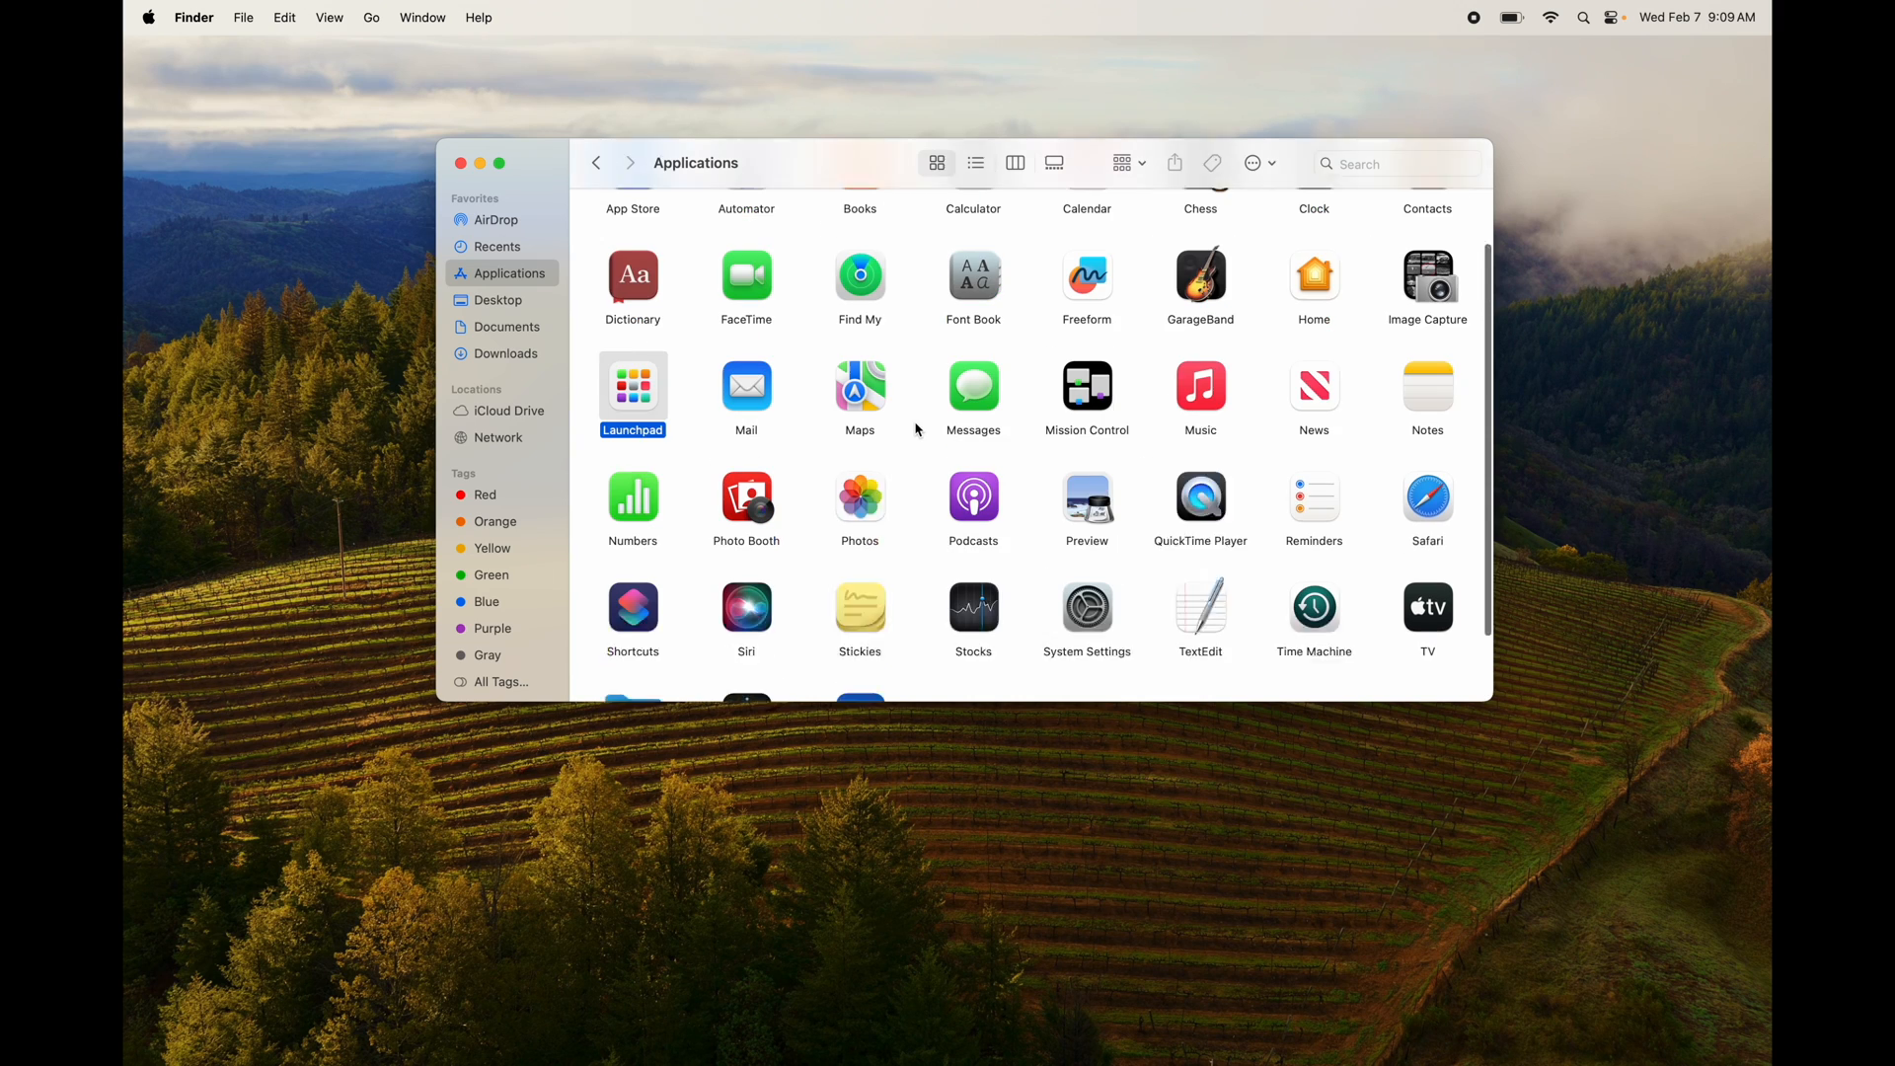
pyautogui.moveTo(1434, 1063)
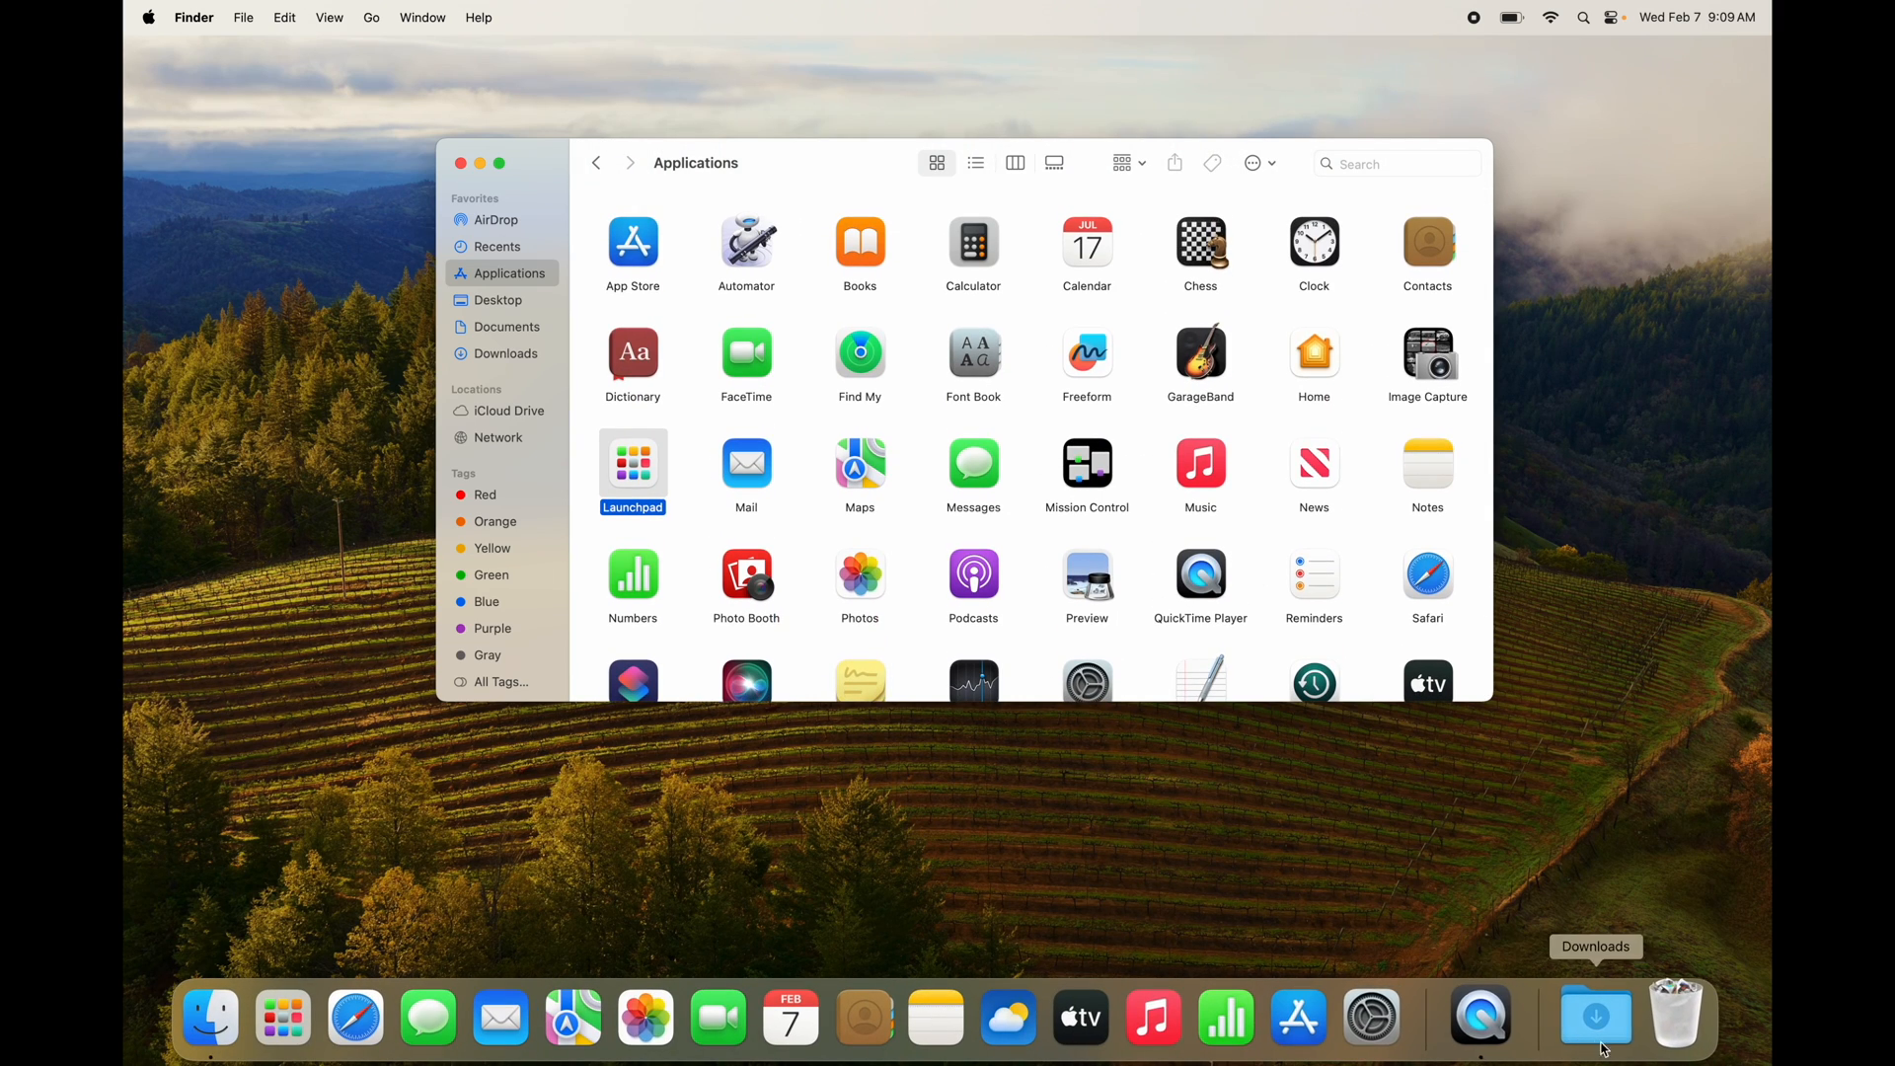
pyautogui.rightClick(1671, 1049)
pyautogui.click(1693, 935)
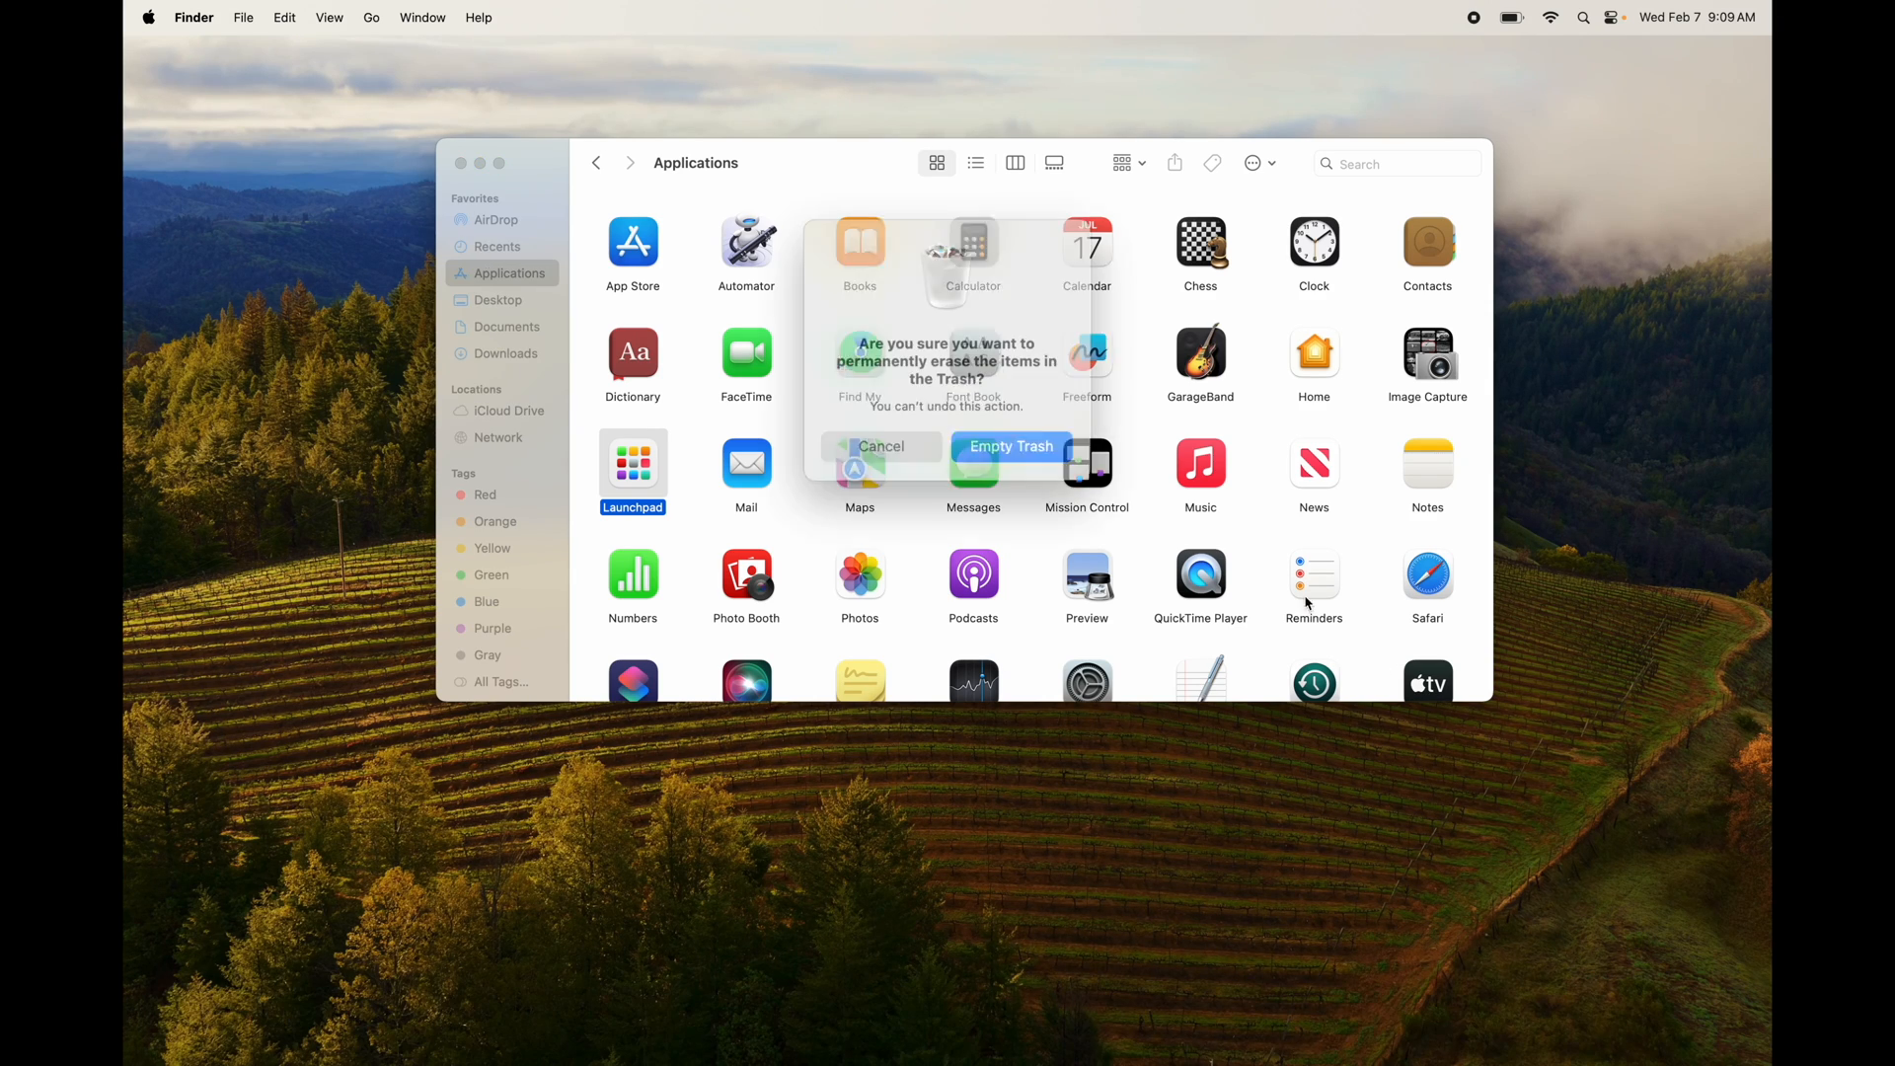
pyautogui.click(999, 434)
pyautogui.click(460, 163)
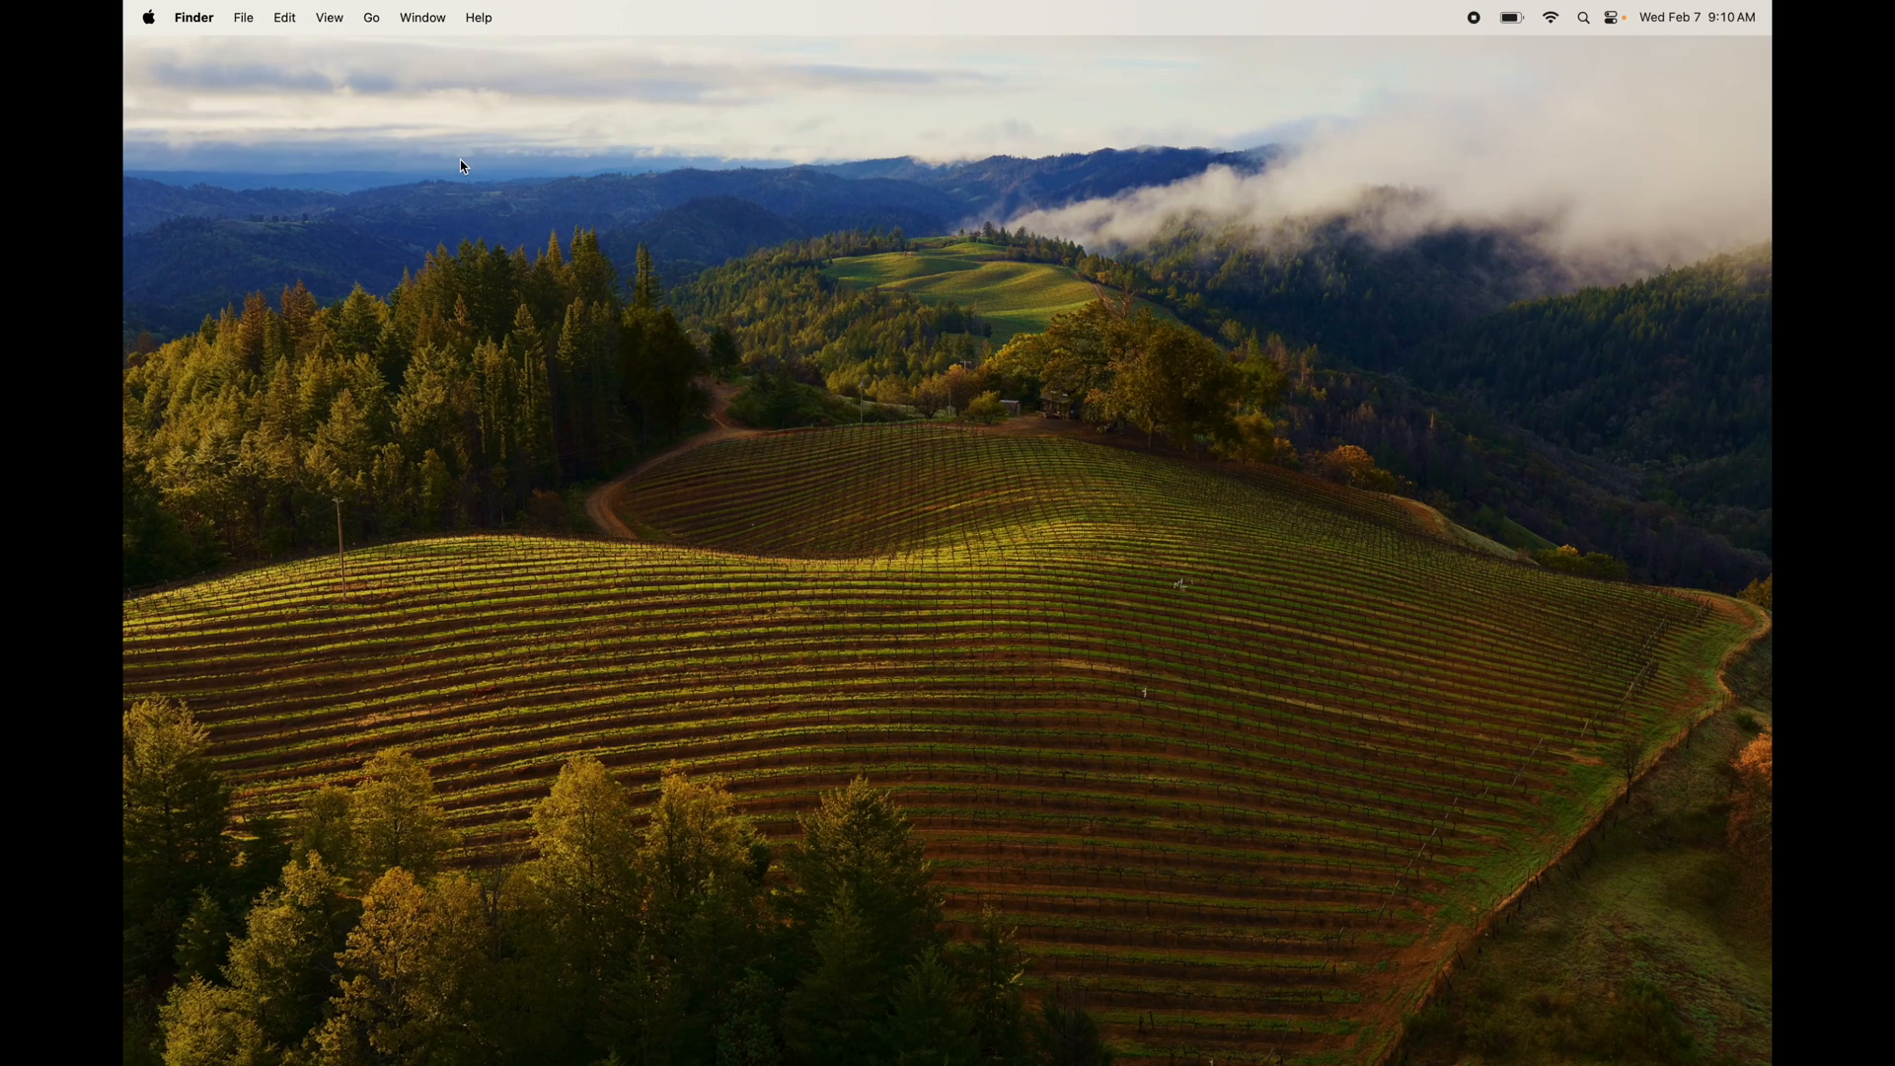
# Open System Settings, search for "wallpa", show the Change the wallpaper settings and shift the window aside
pyautogui.rightClick(928, 392)
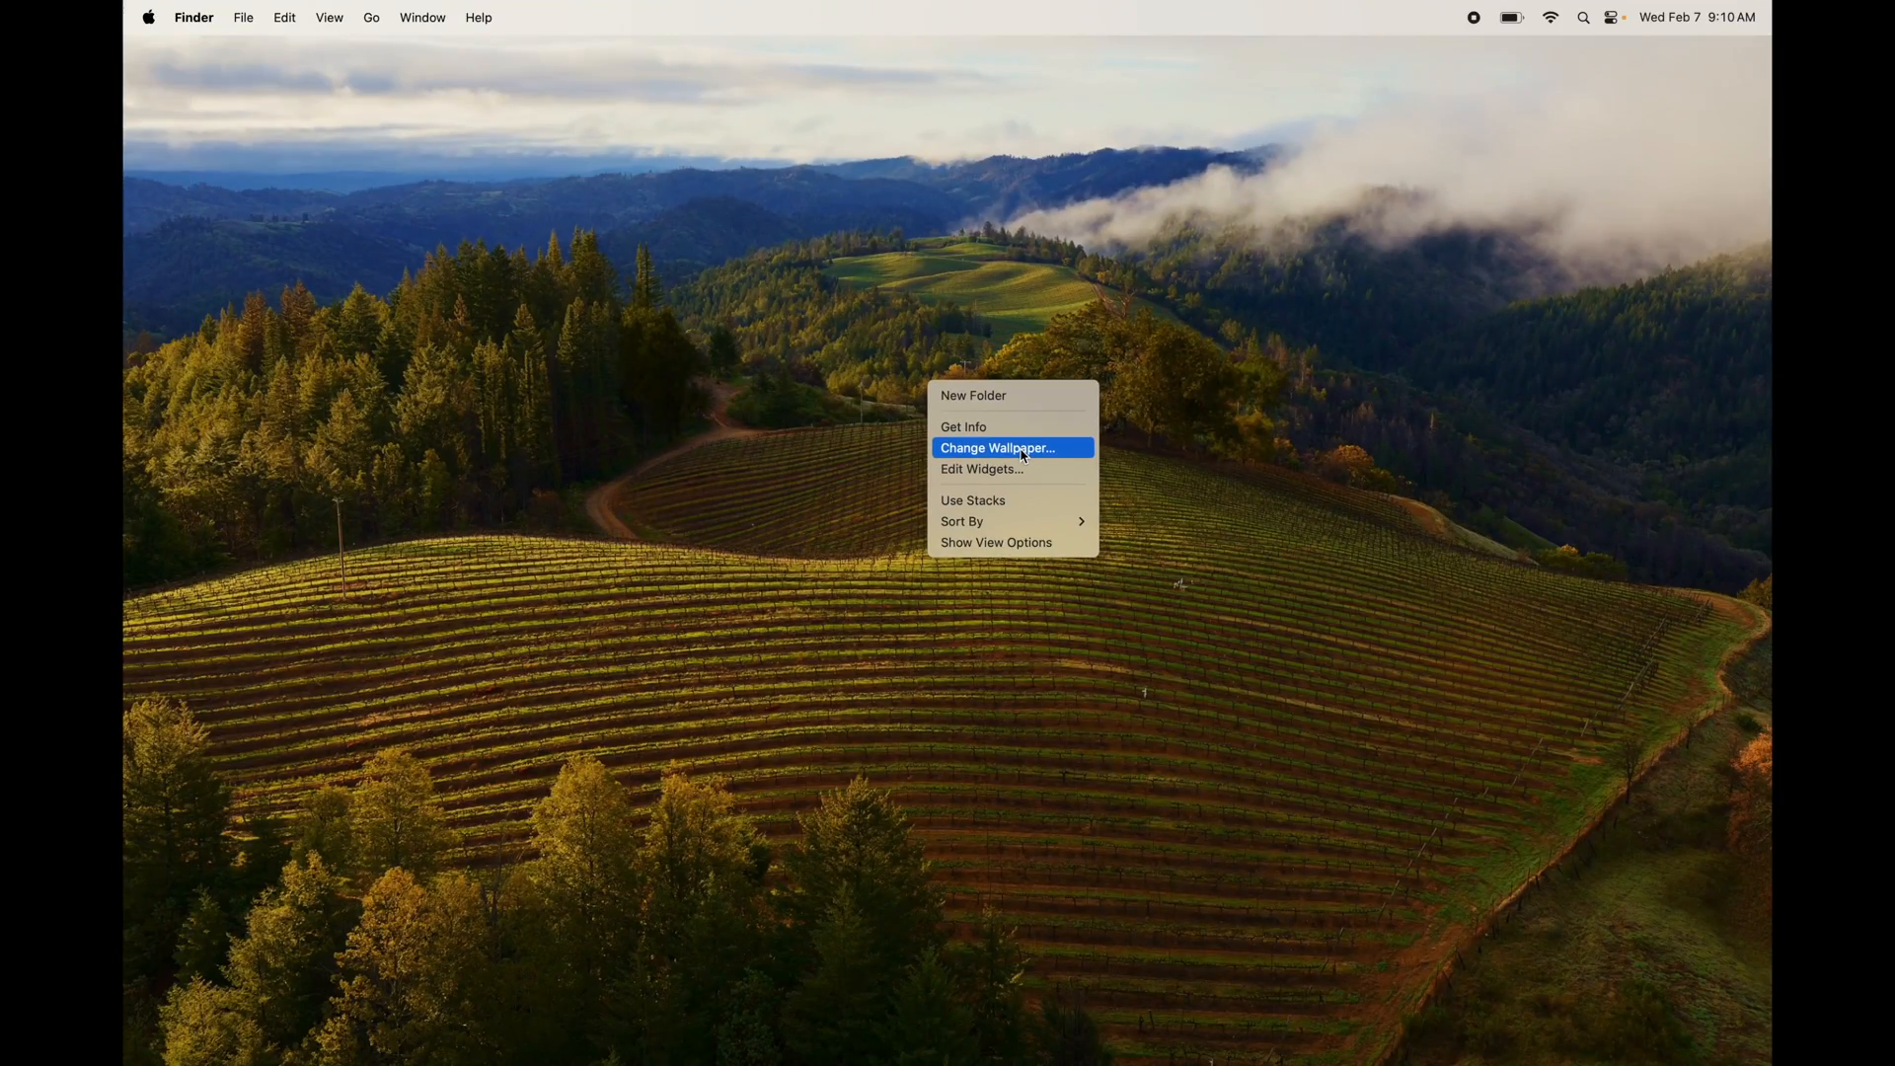
pyautogui.click(1145, 699)
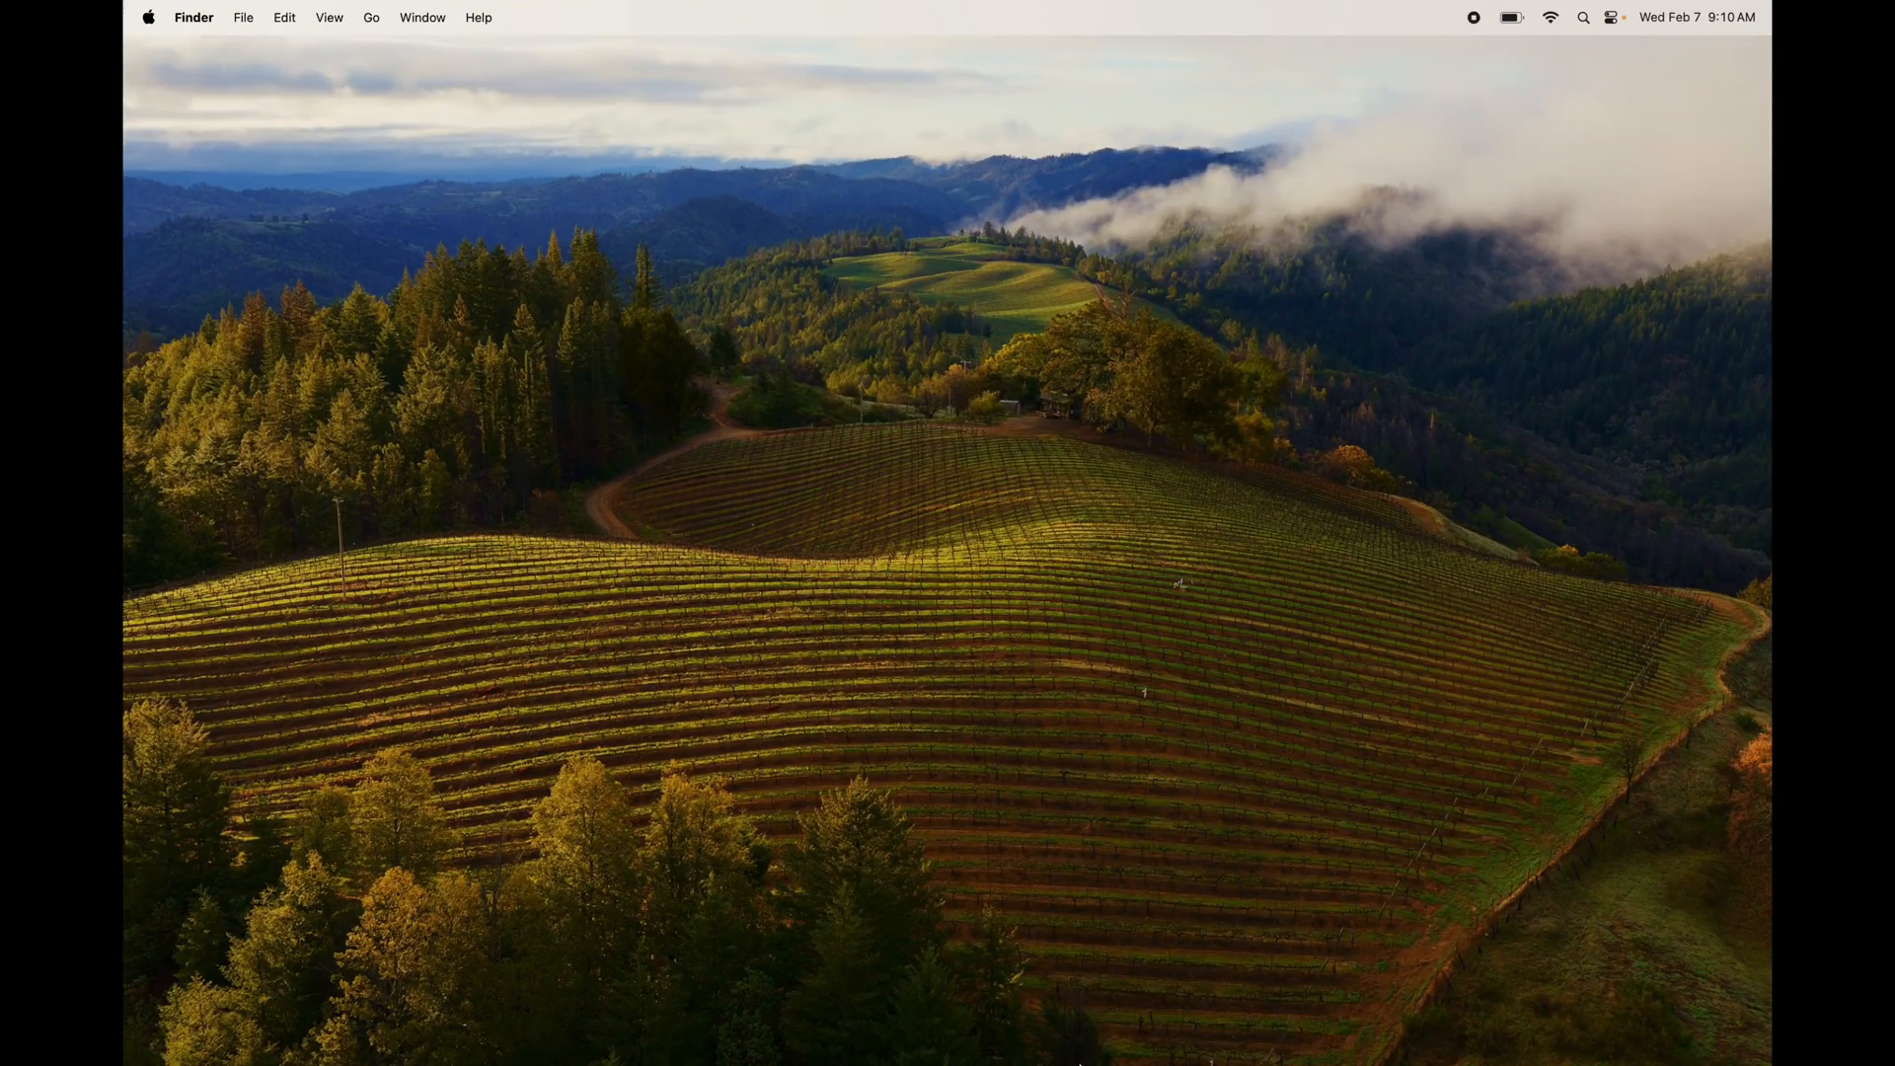
pyautogui.moveTo(1234, 1026)
pyautogui.click(1374, 1024)
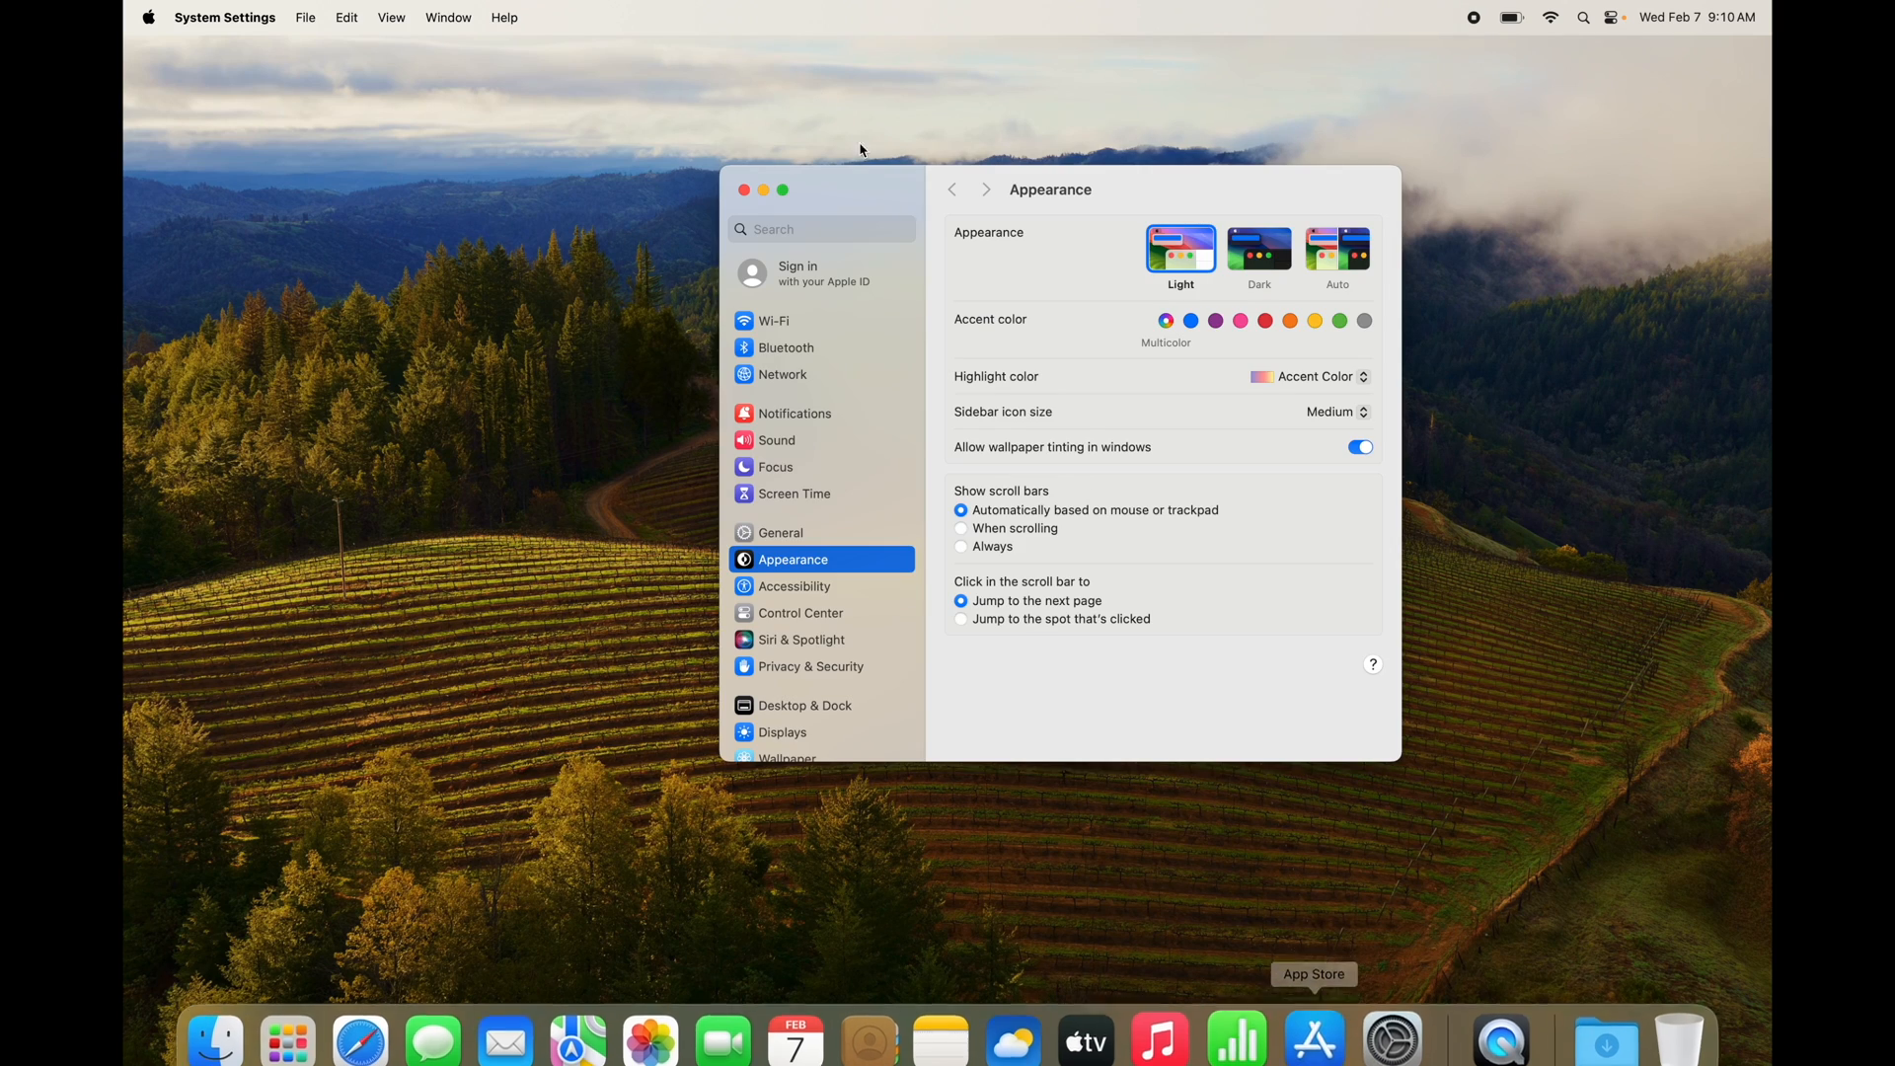
pyautogui.click(771, 227)
pyautogui.write('wallpa')
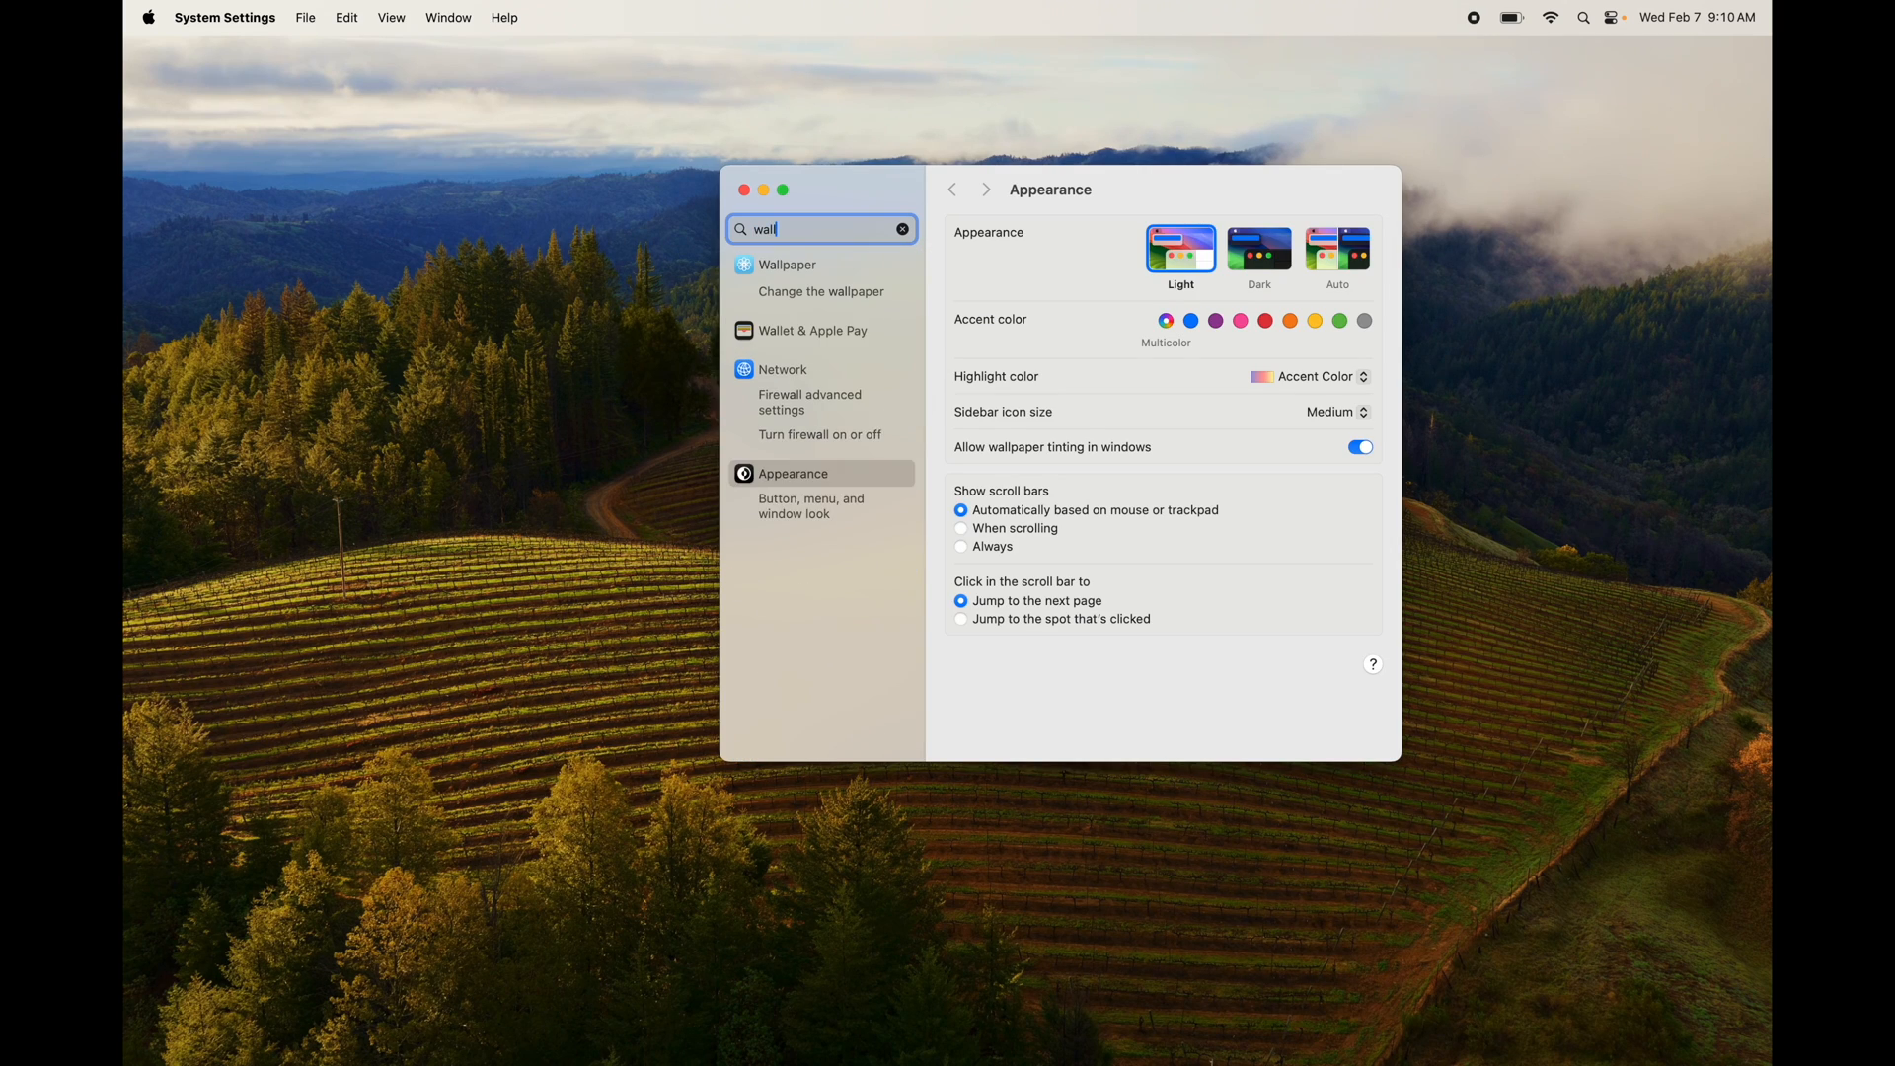
pyautogui.click(775, 292)
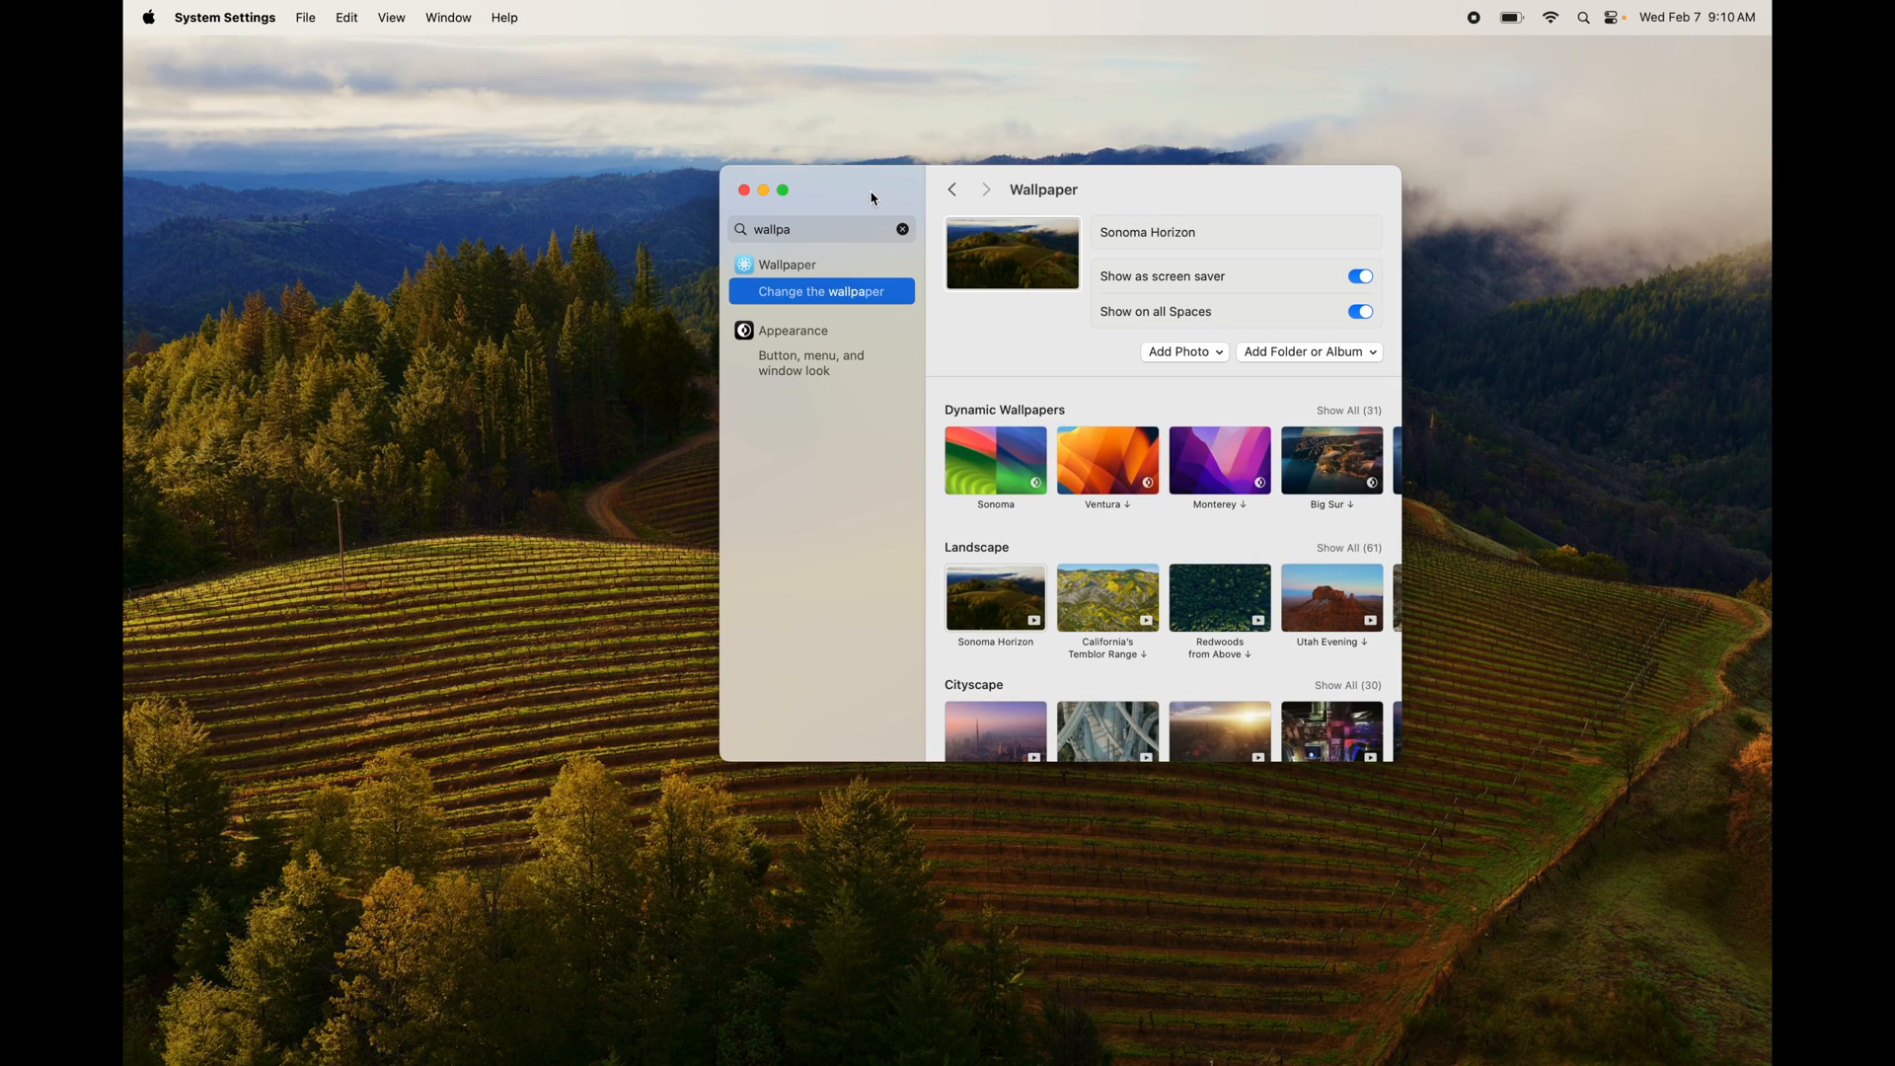
pyautogui.moveTo(871, 190); pyautogui.dragTo(731, 192)
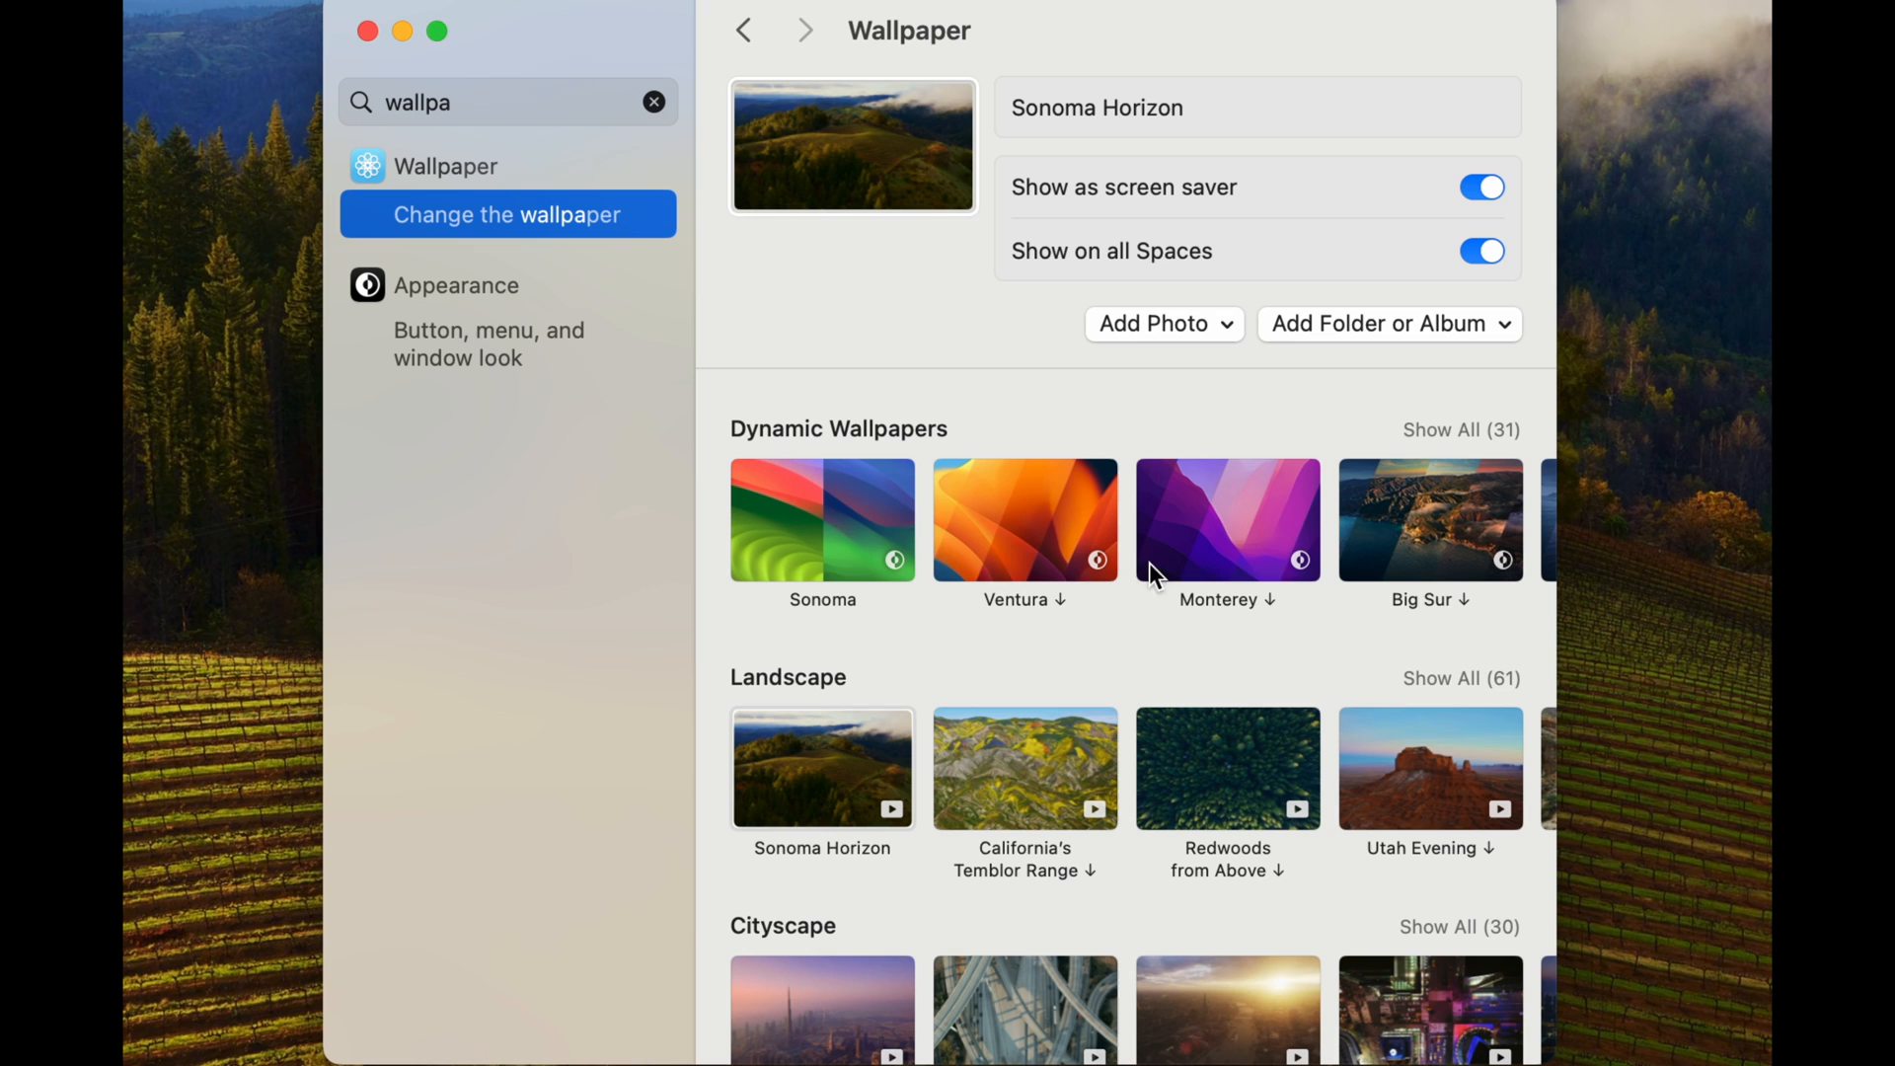
# Try out the Sonoma, Big Sur, Redwoods from Above, California's Temblor Range and Sonoma Horizon wallpapers
pyautogui.click(829, 515)
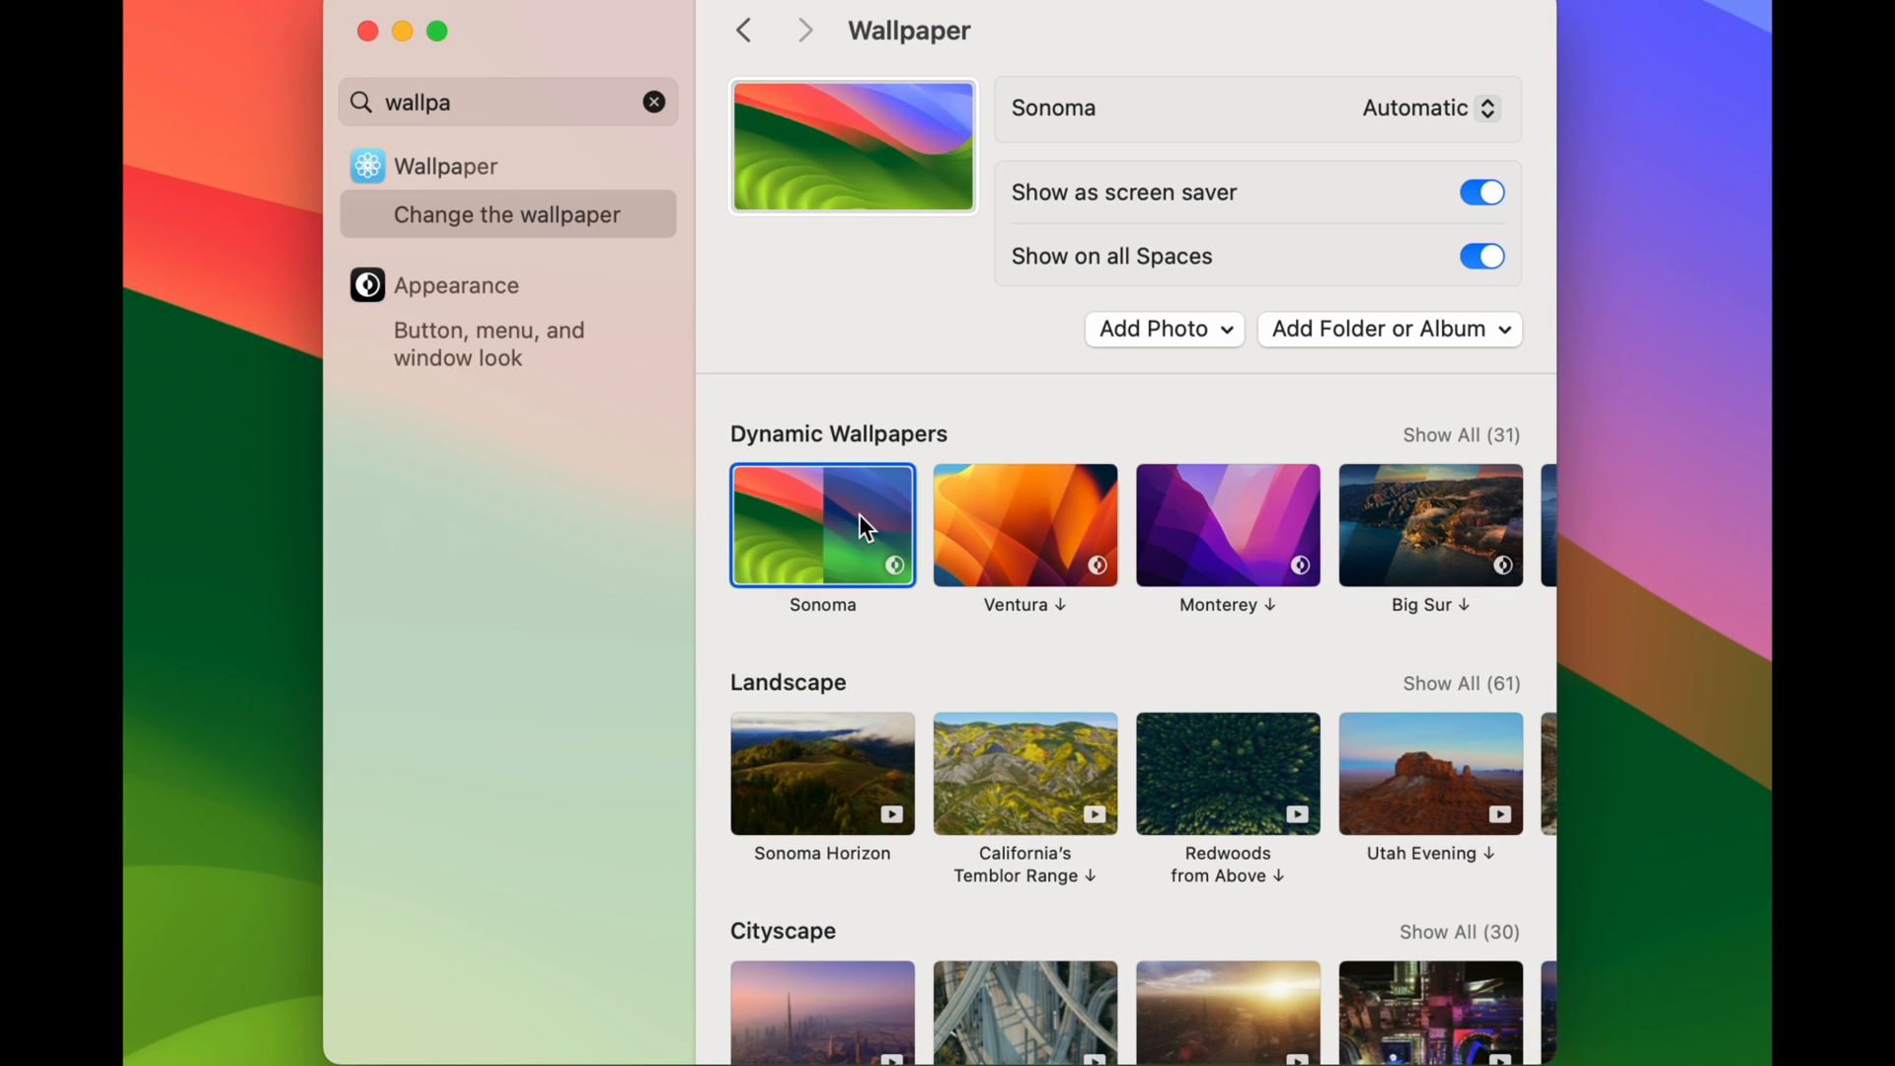
pyautogui.click(1421, 536)
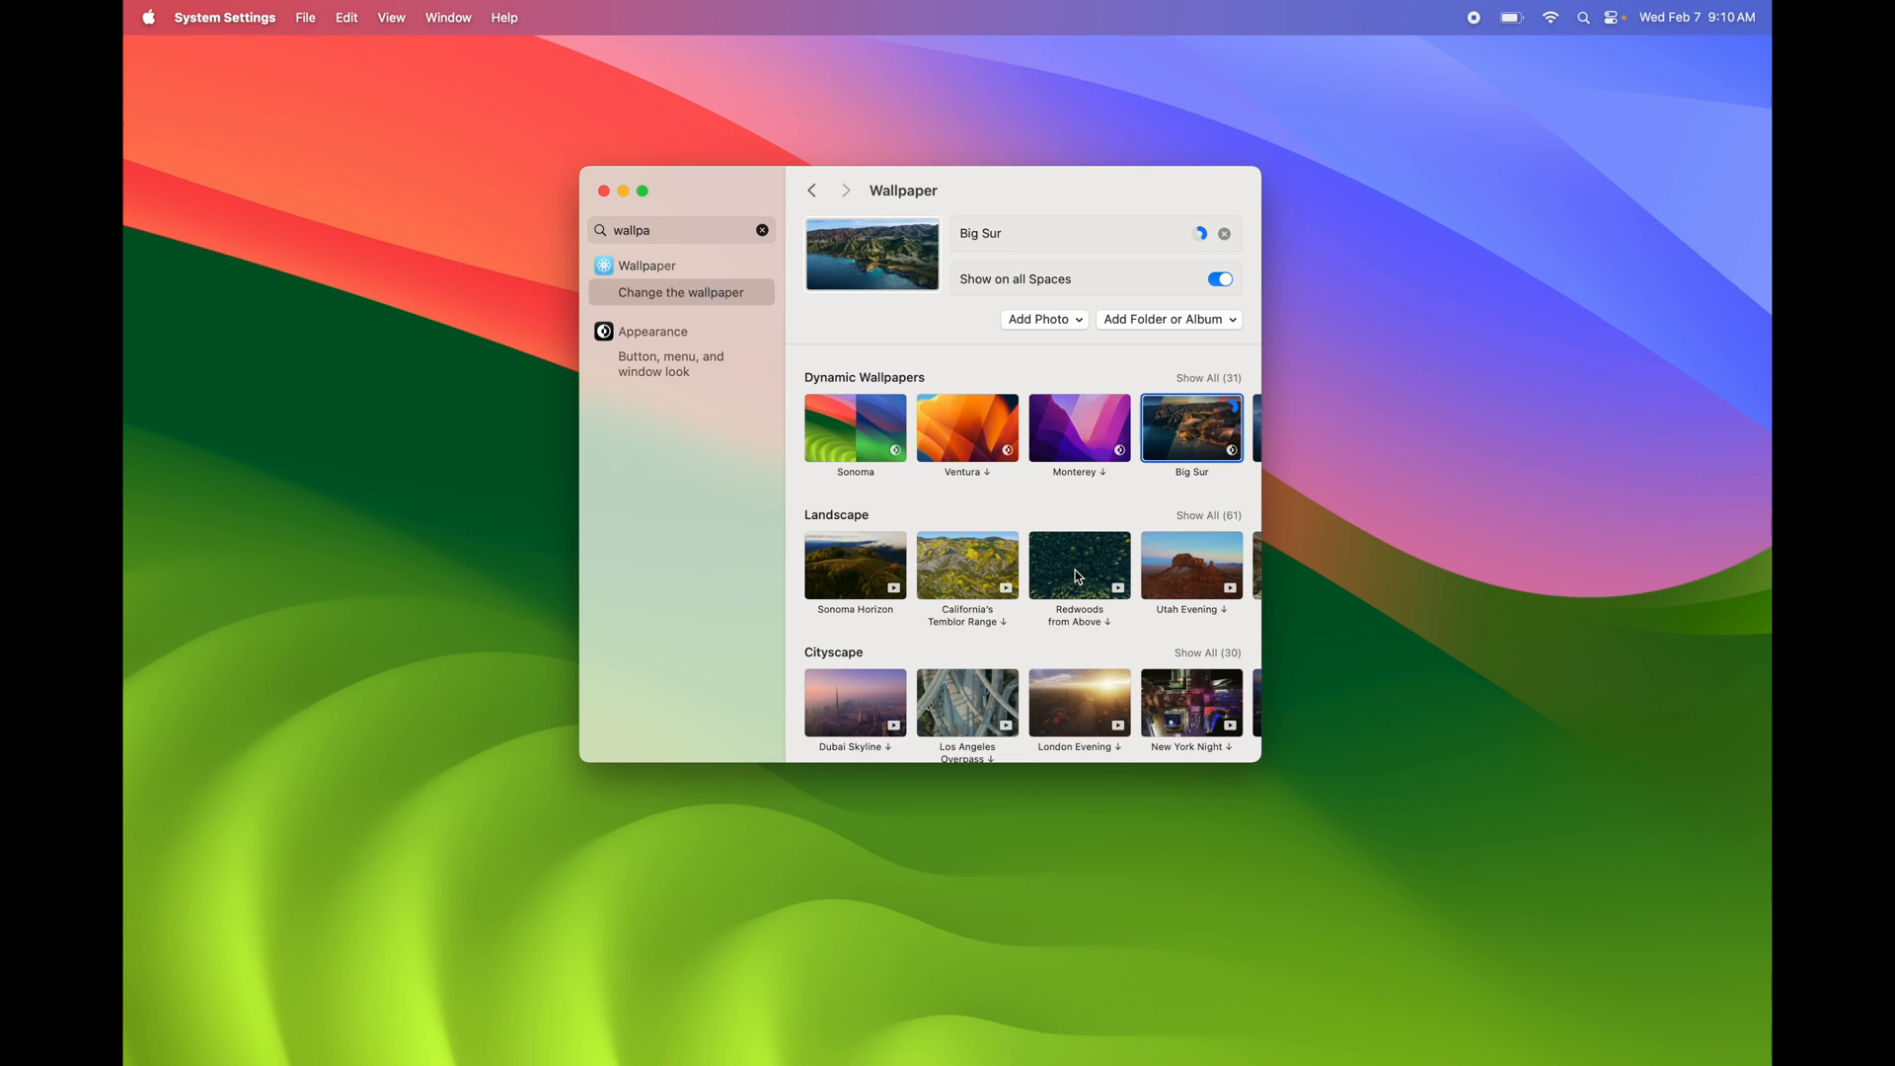
pyautogui.click(1079, 578)
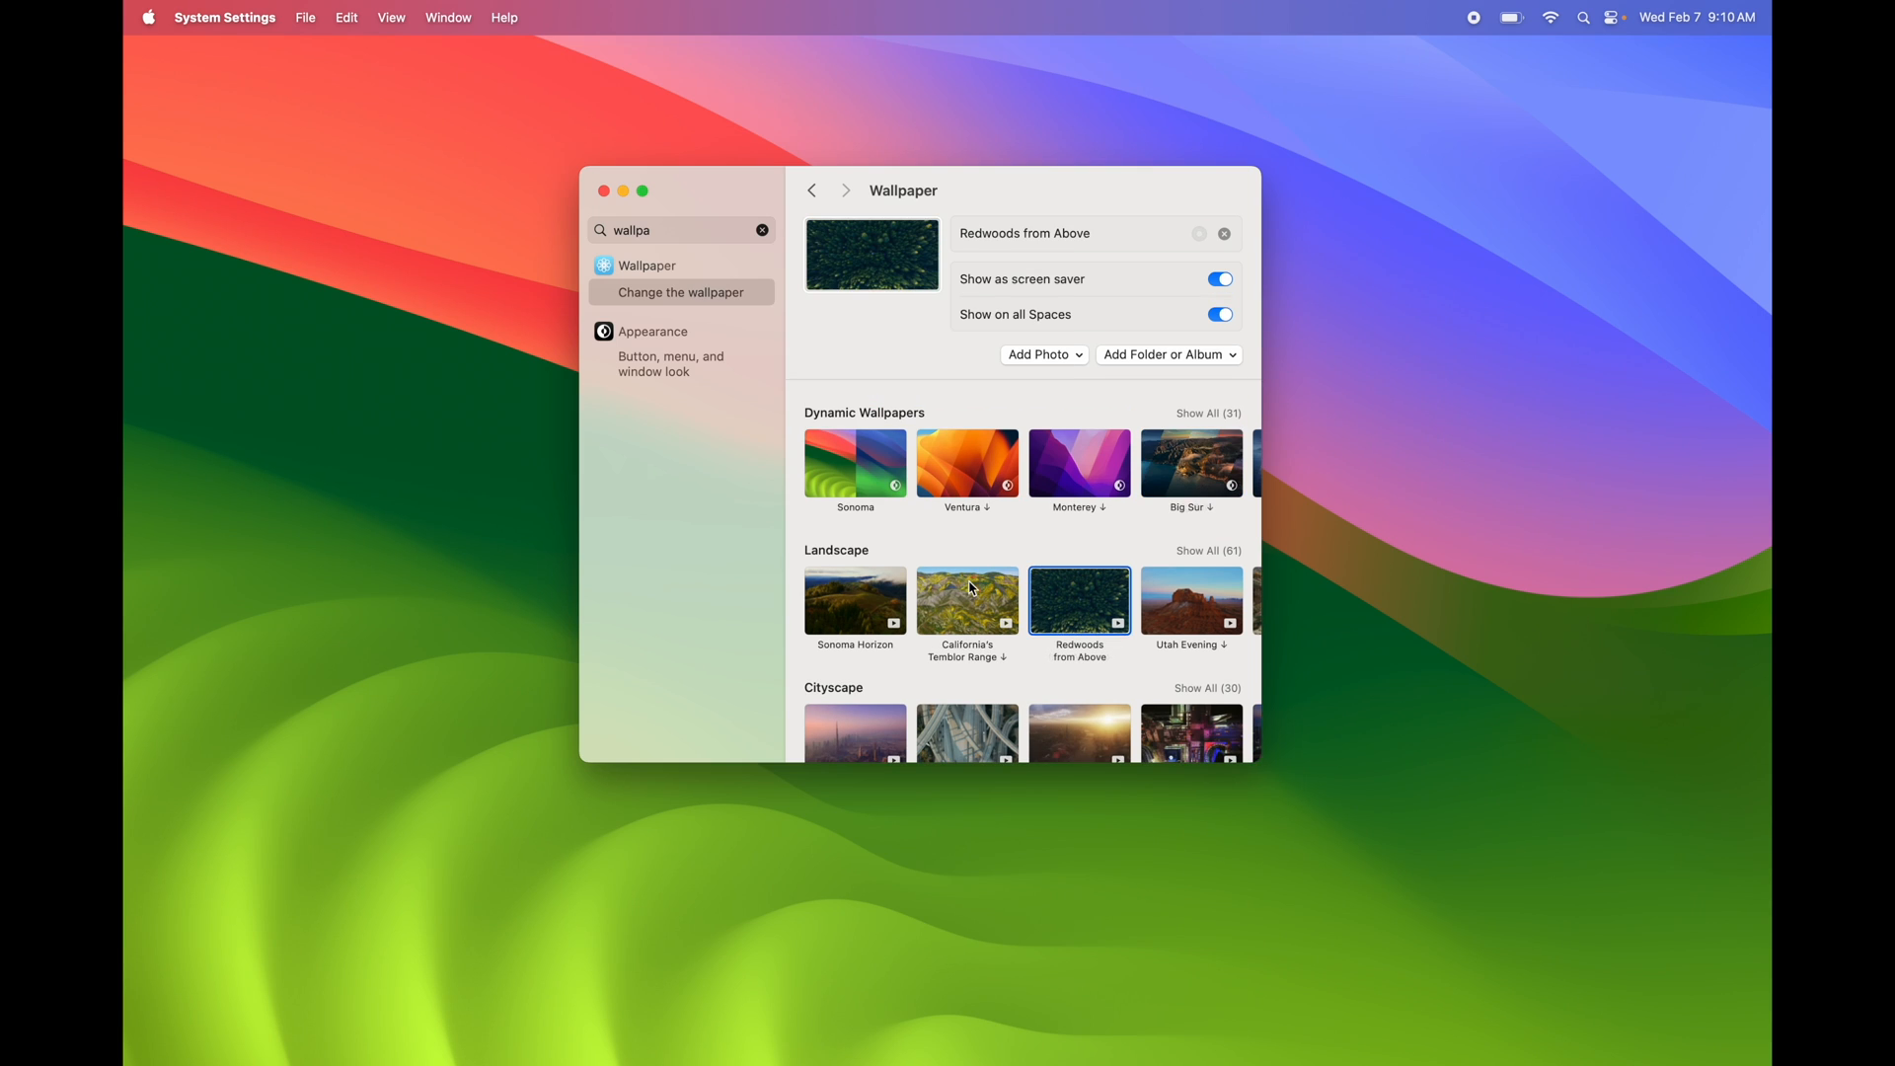
pyautogui.click(965, 592)
pyautogui.click(868, 596)
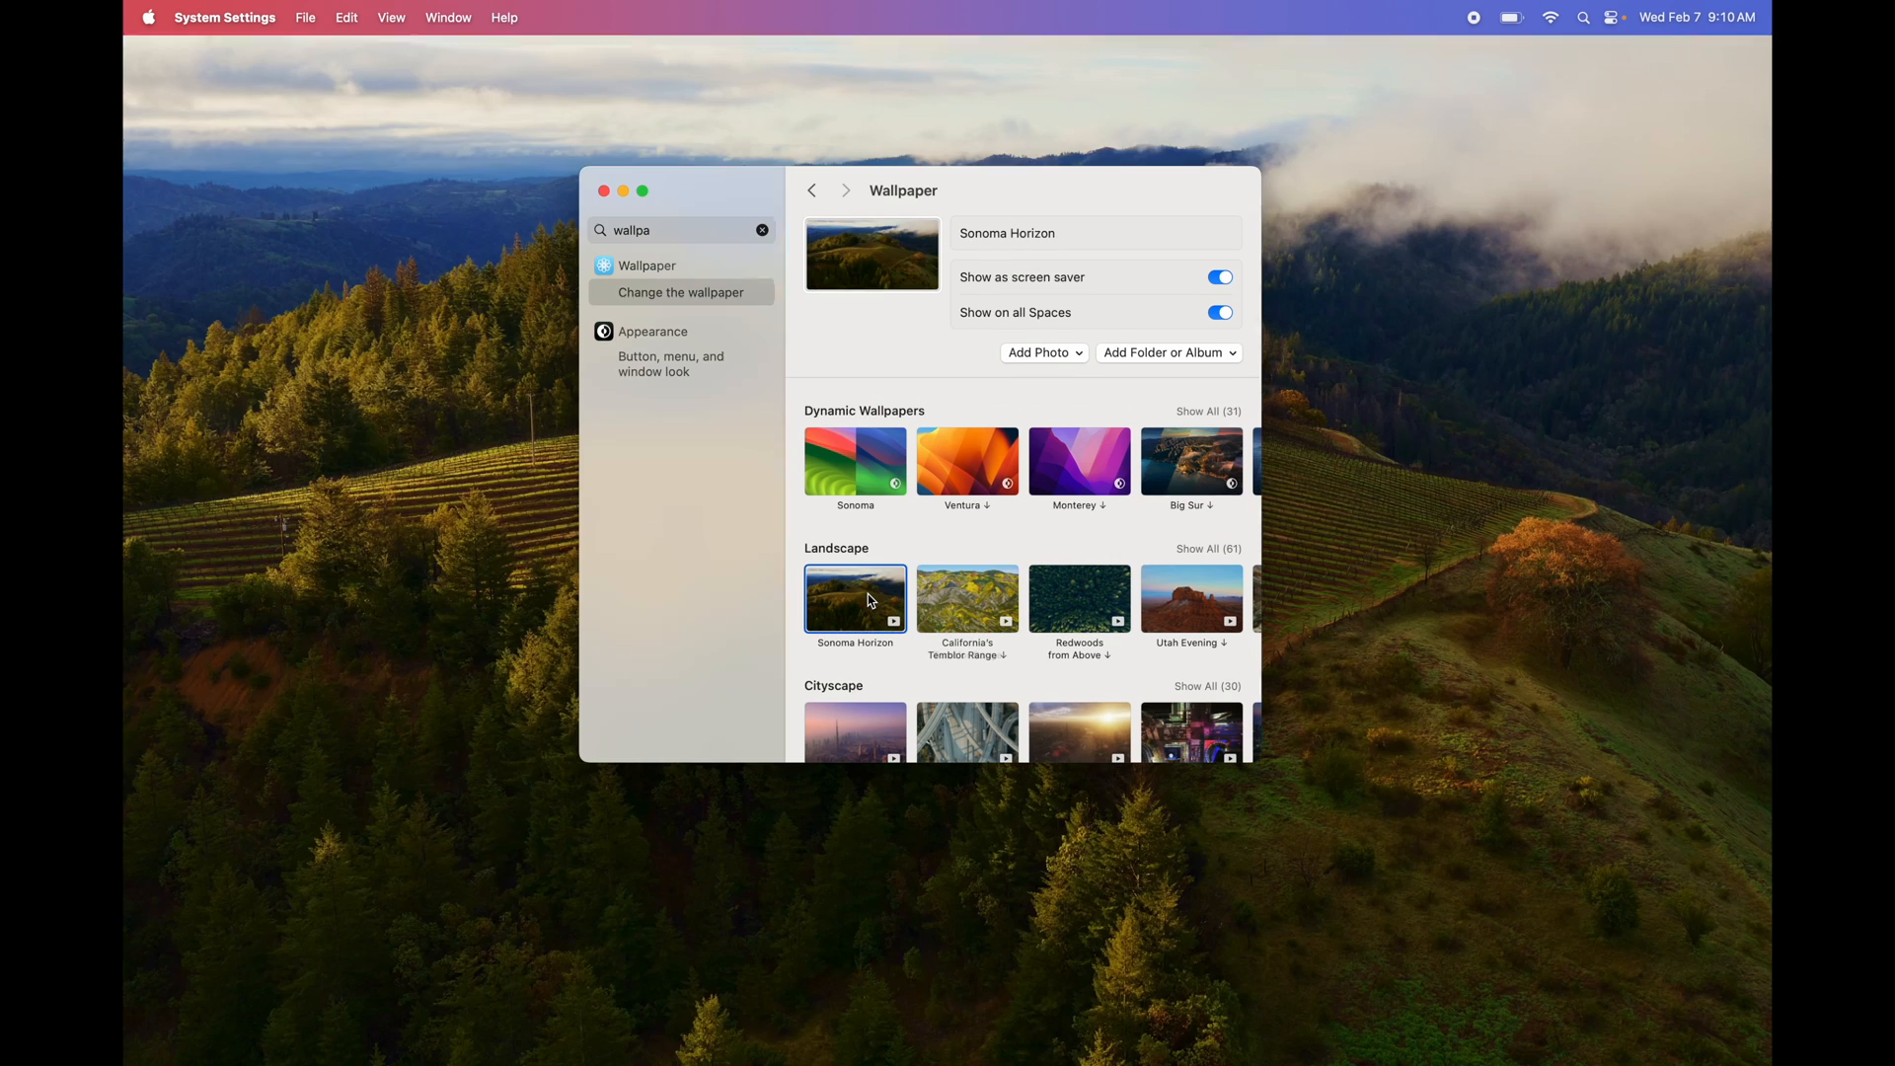
# Apply the Sonoma dynamic wallpaper, look through the remaining categories down to Colors, and close System Settings
pyautogui.click(869, 483)
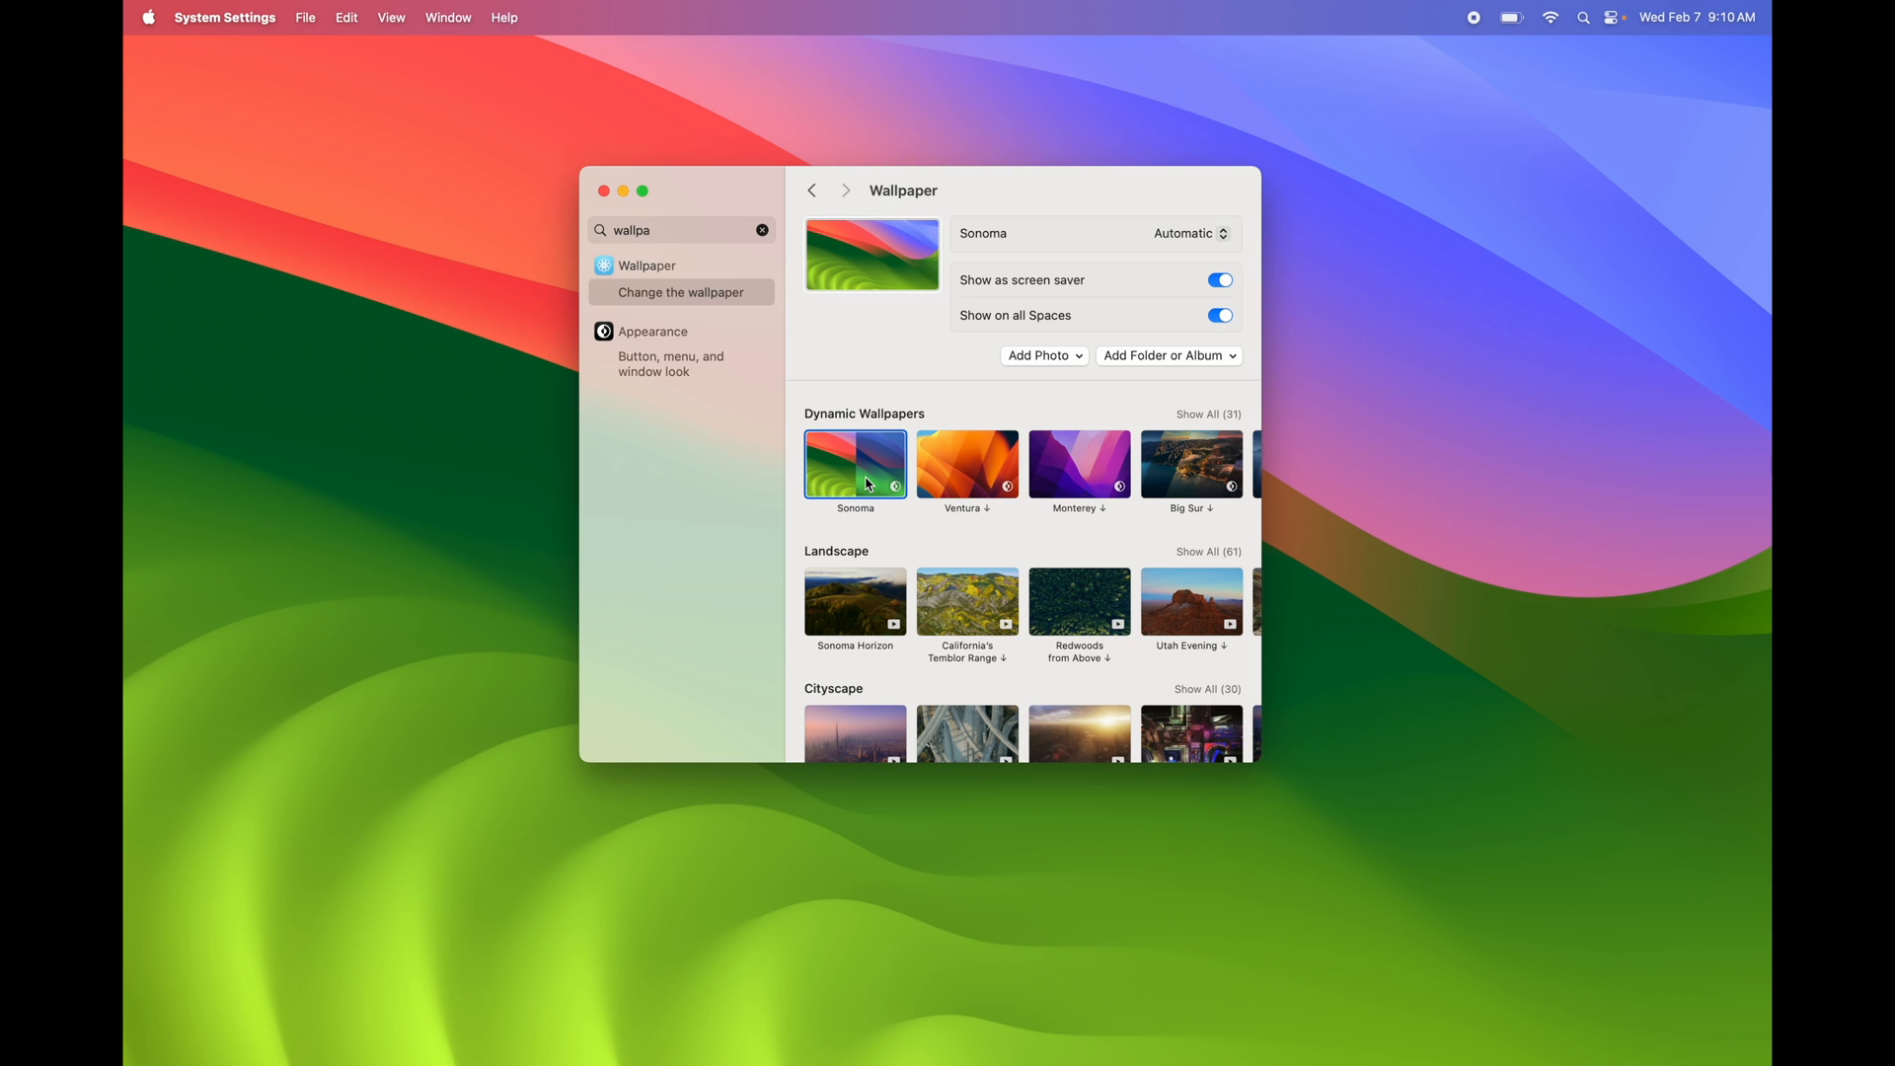
pyautogui.scroll(-15, 1023, 665)
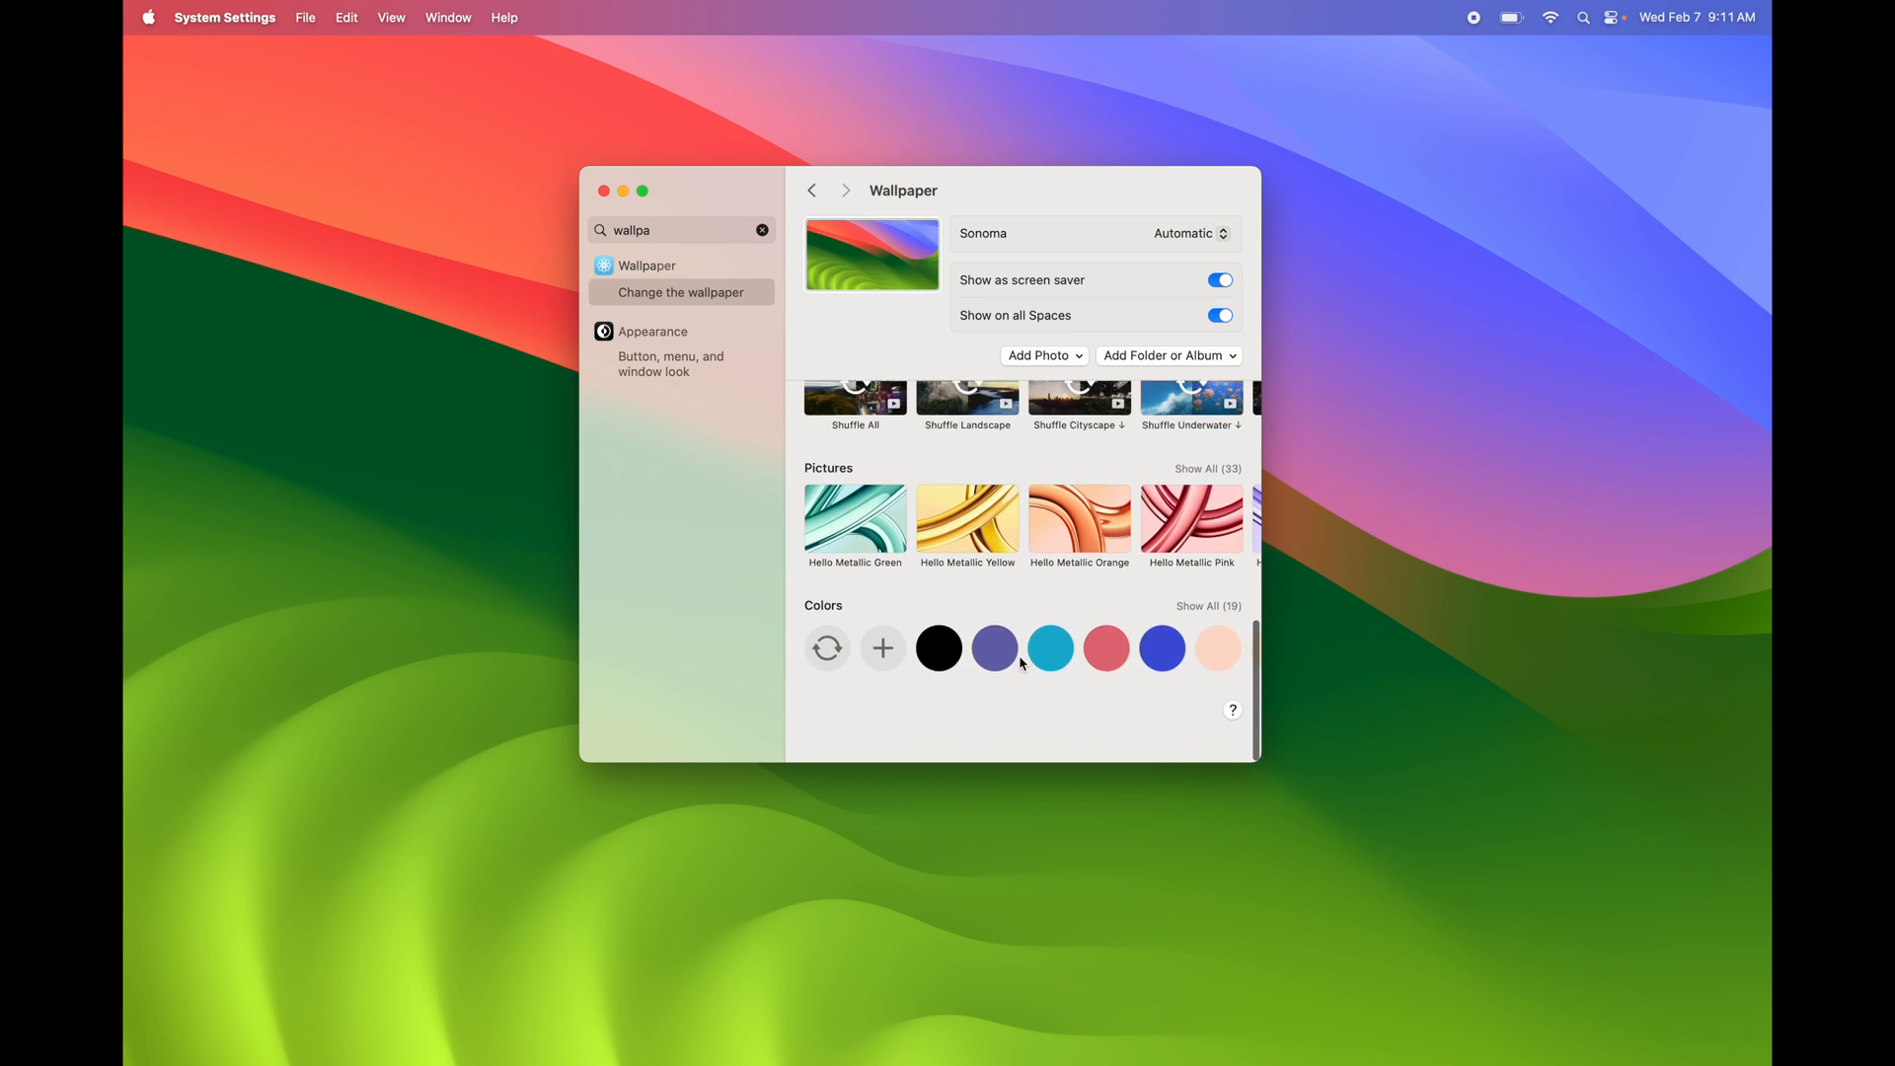
pyautogui.scroll(15, 1023, 664)
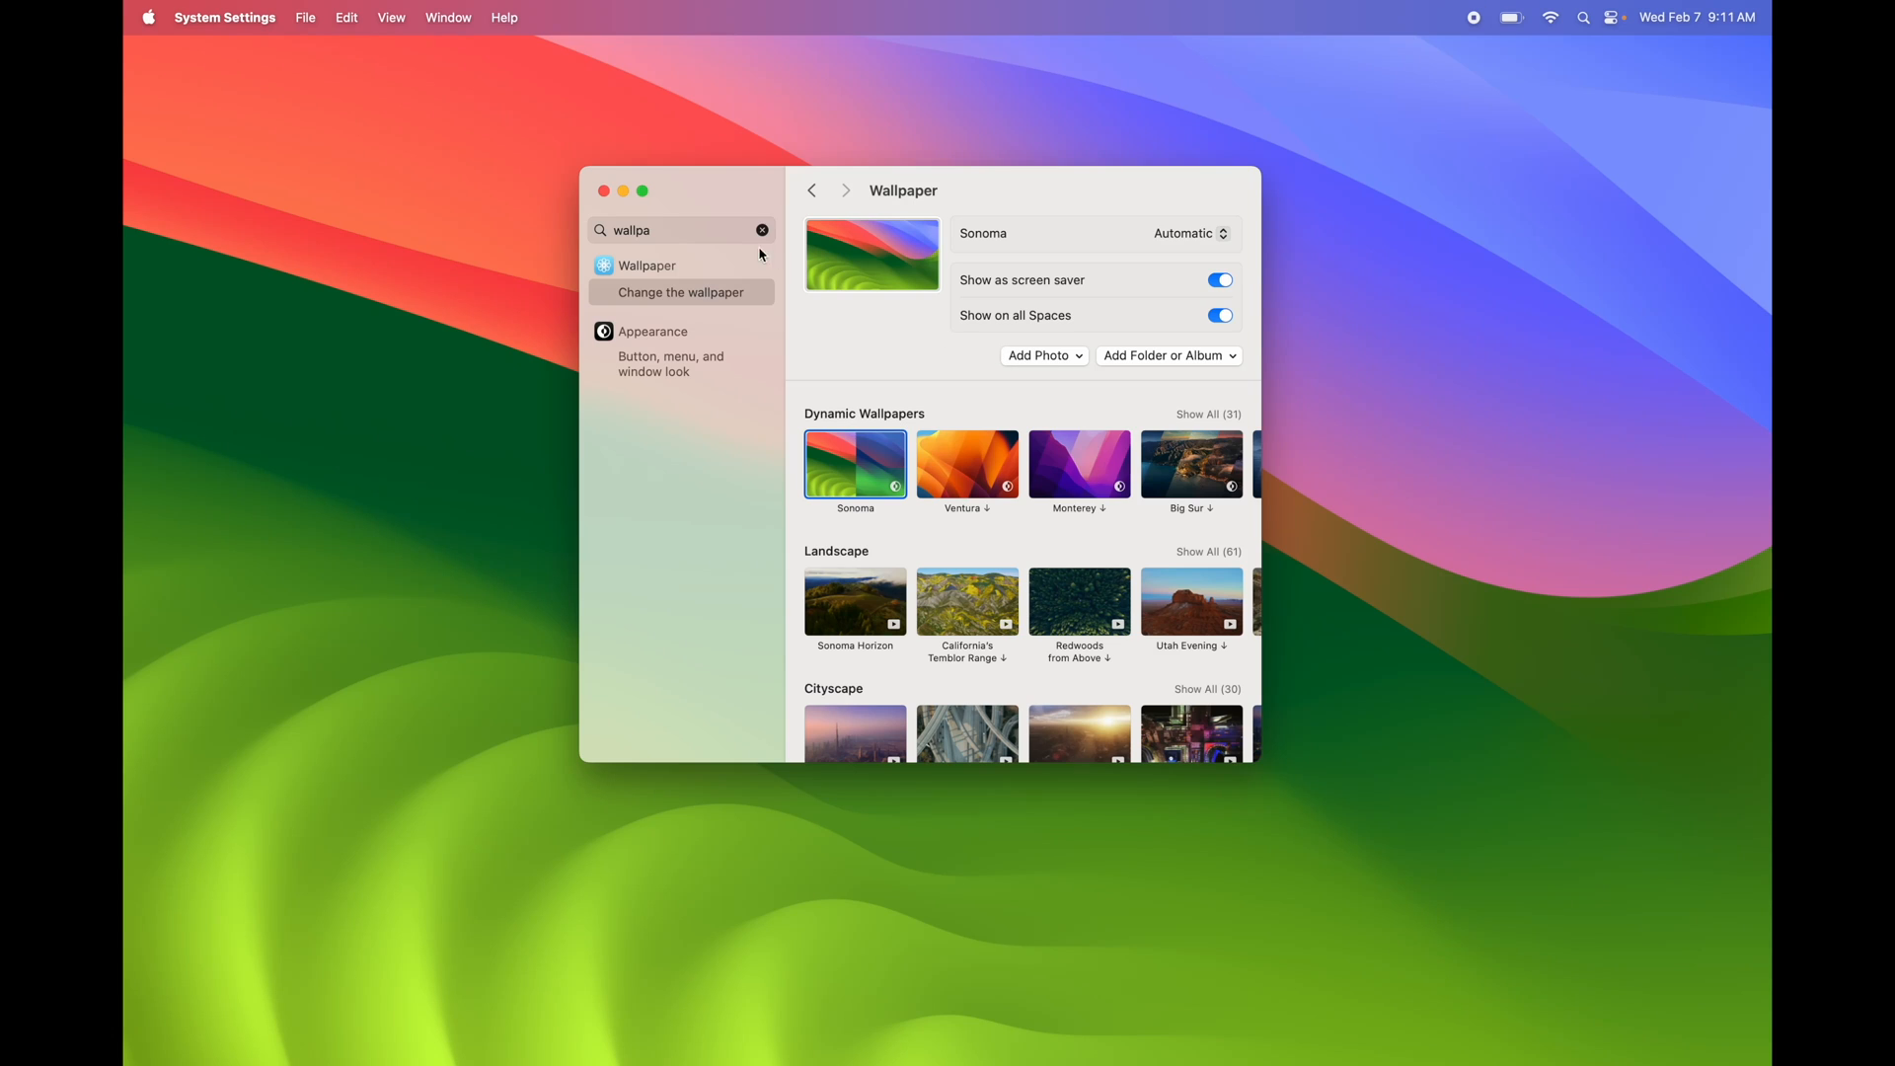
pyautogui.click(604, 192)
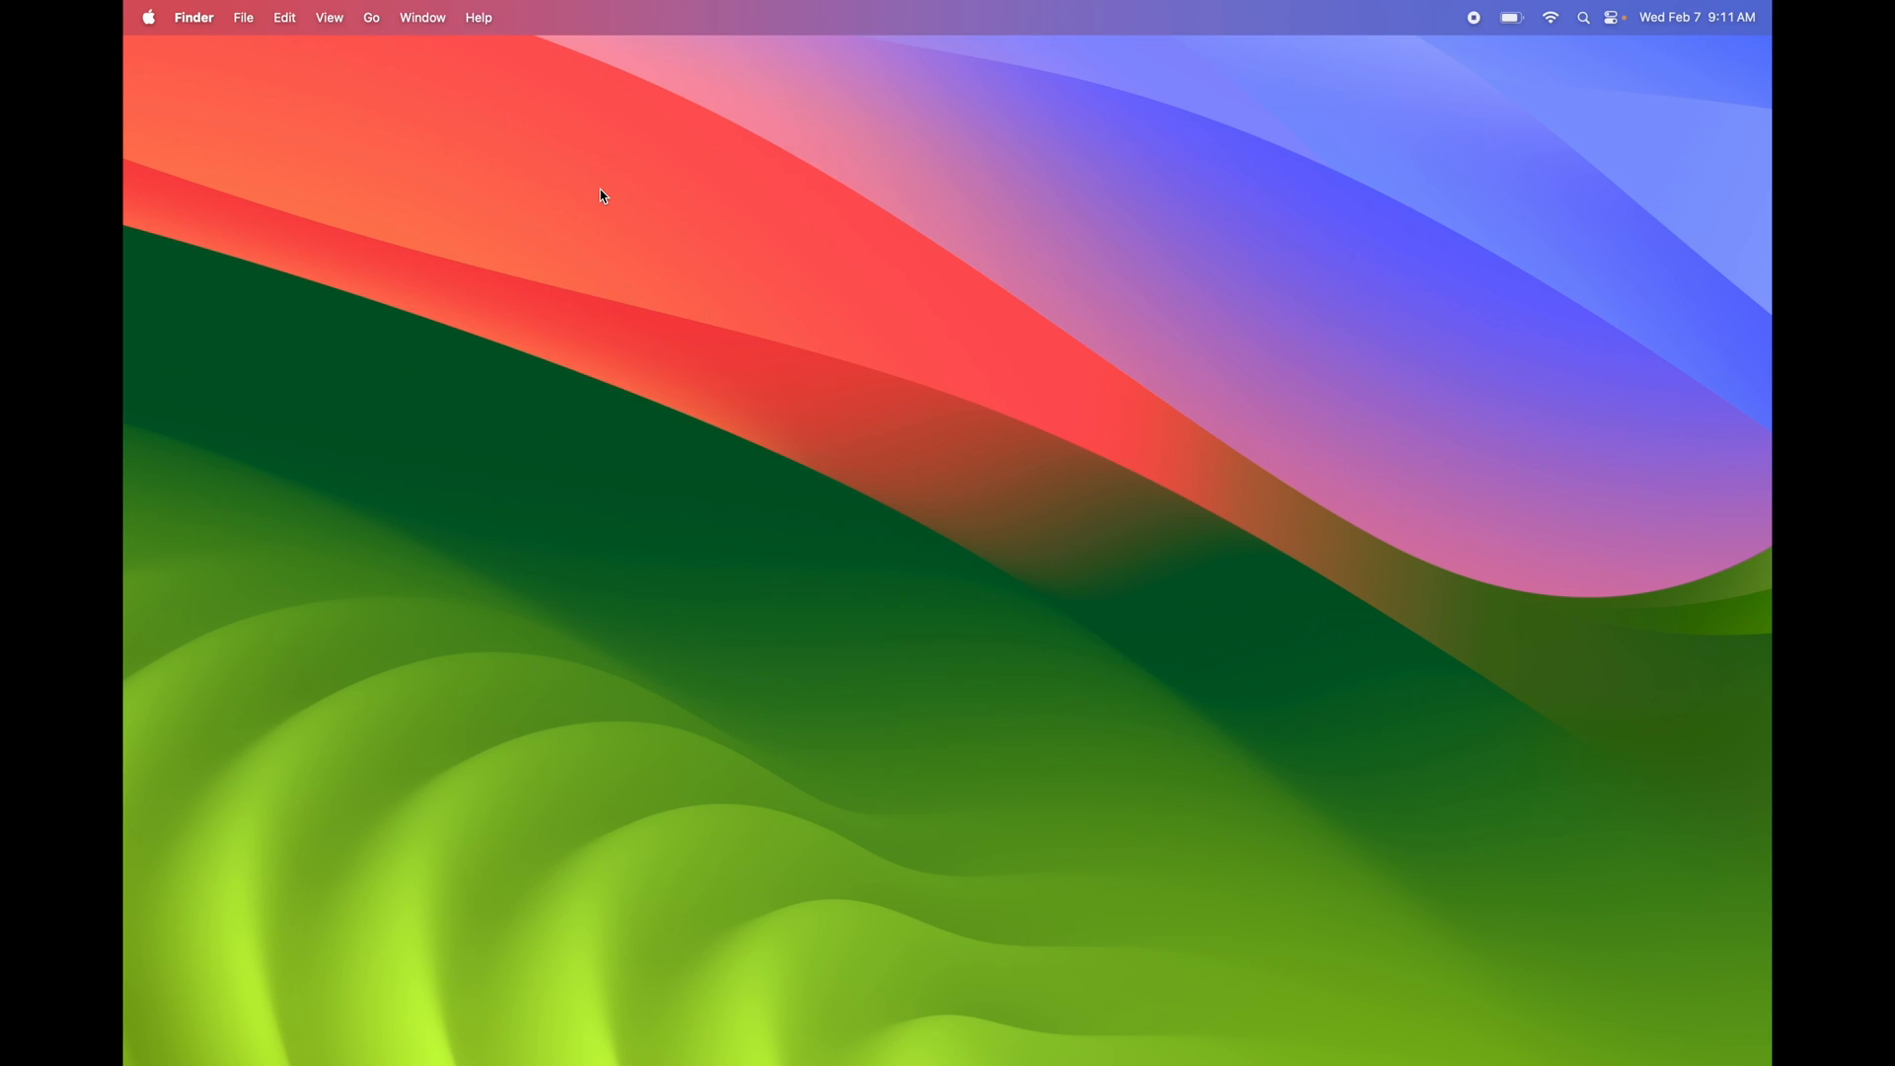